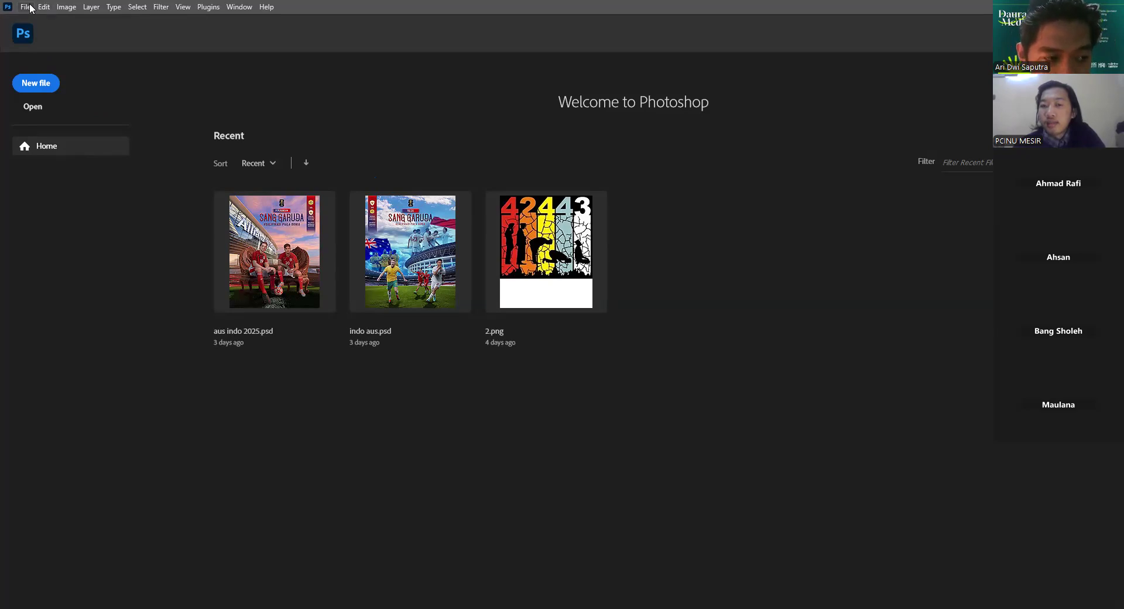
Start setting up a new document.
click(29, 7)
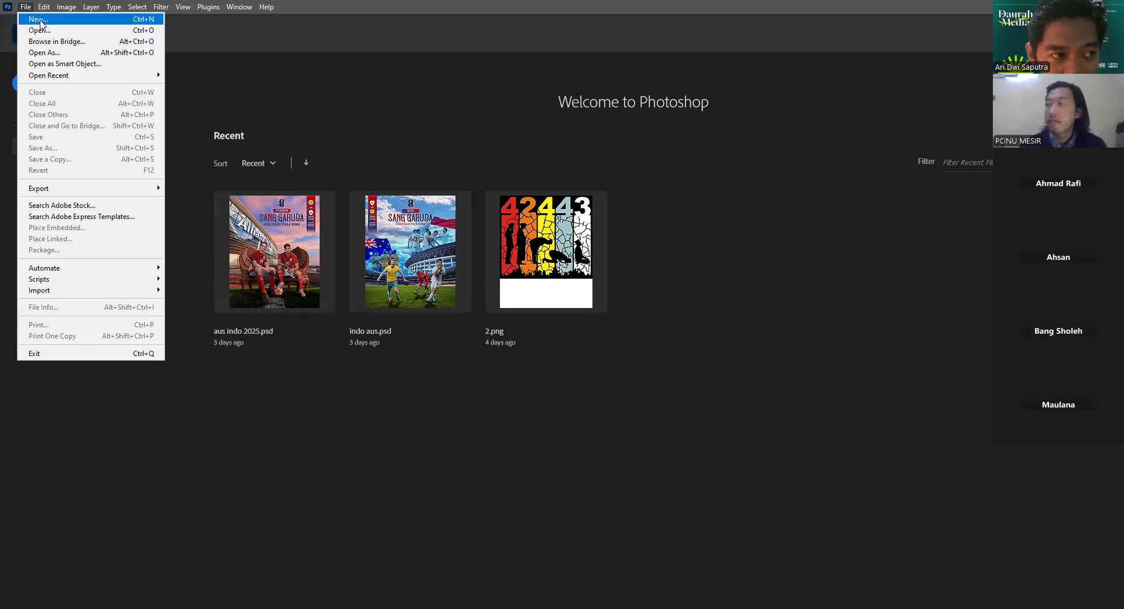
click(25, 6)
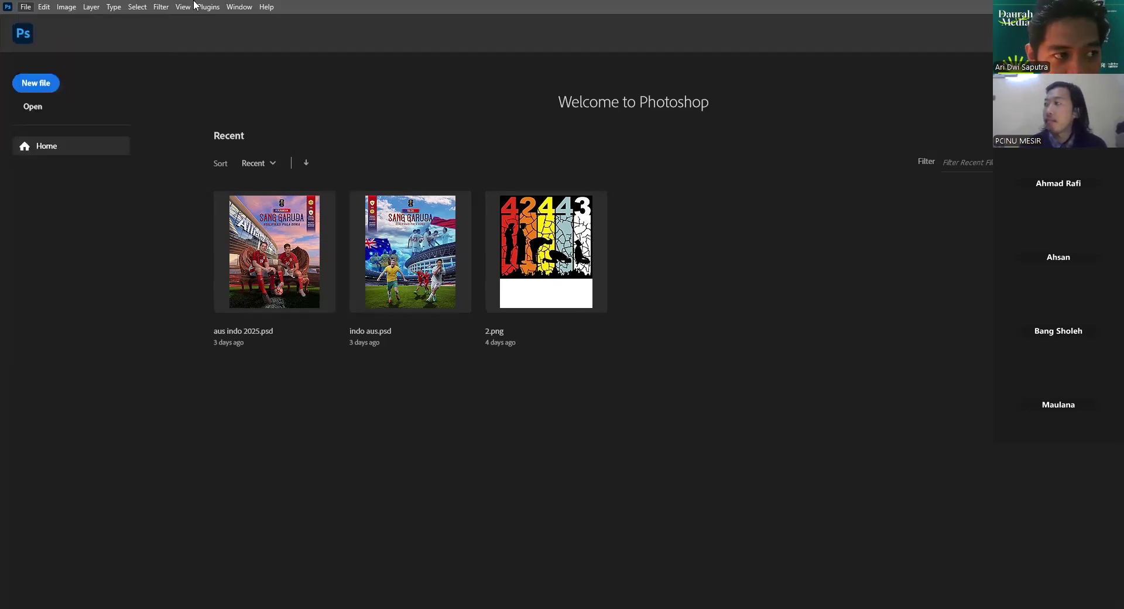
click(26, 6)
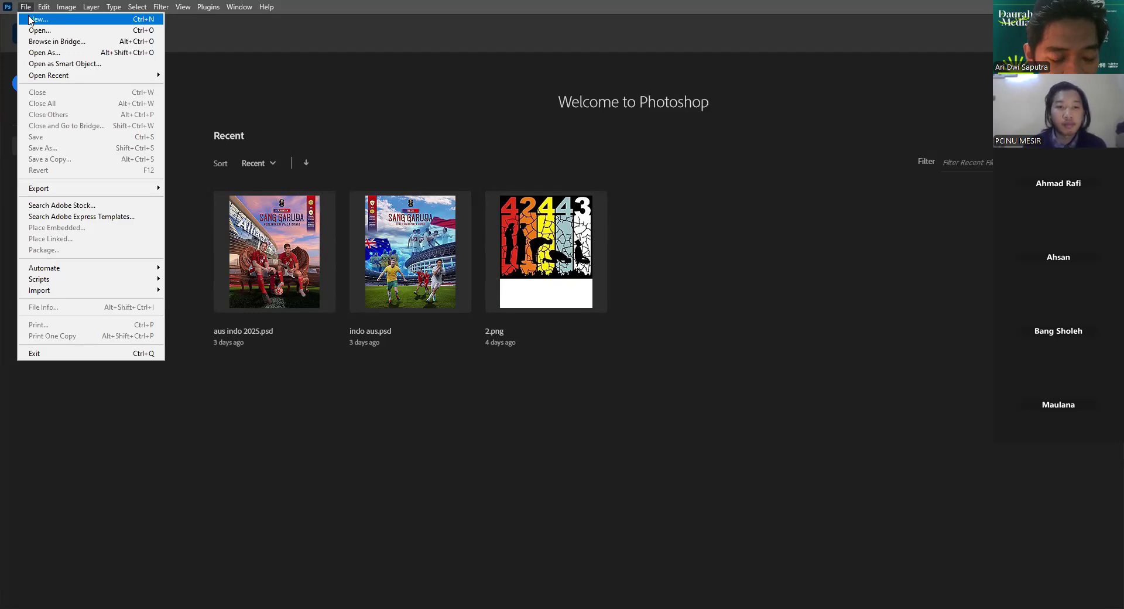
click(29, 19)
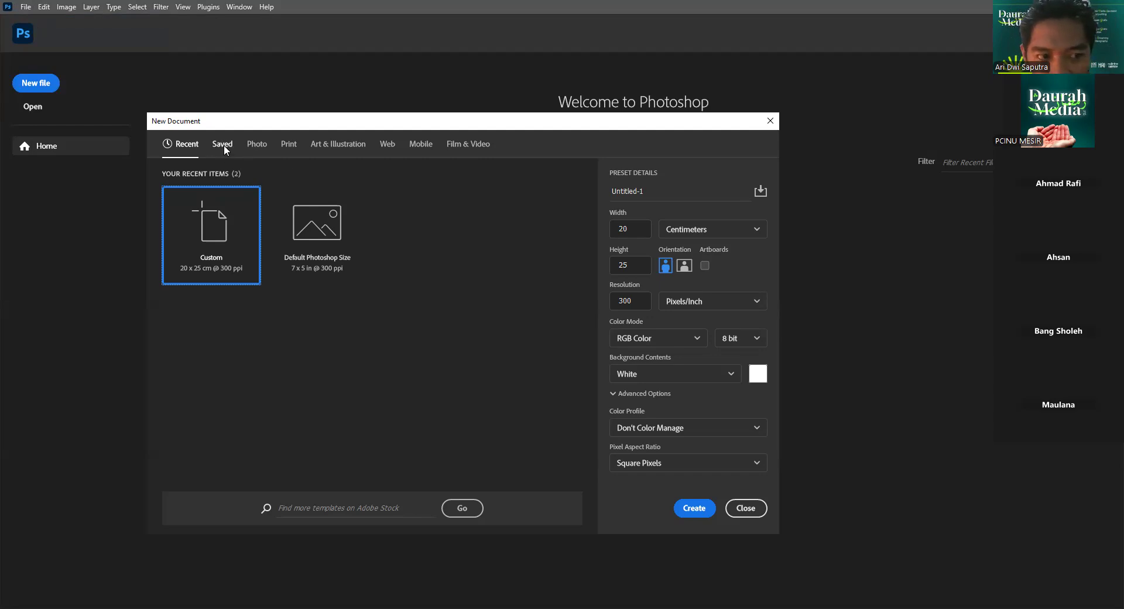
Look through the blank document presets from Photo to Film & Video, and return to the recent ones.
click(268, 146)
click(288, 146)
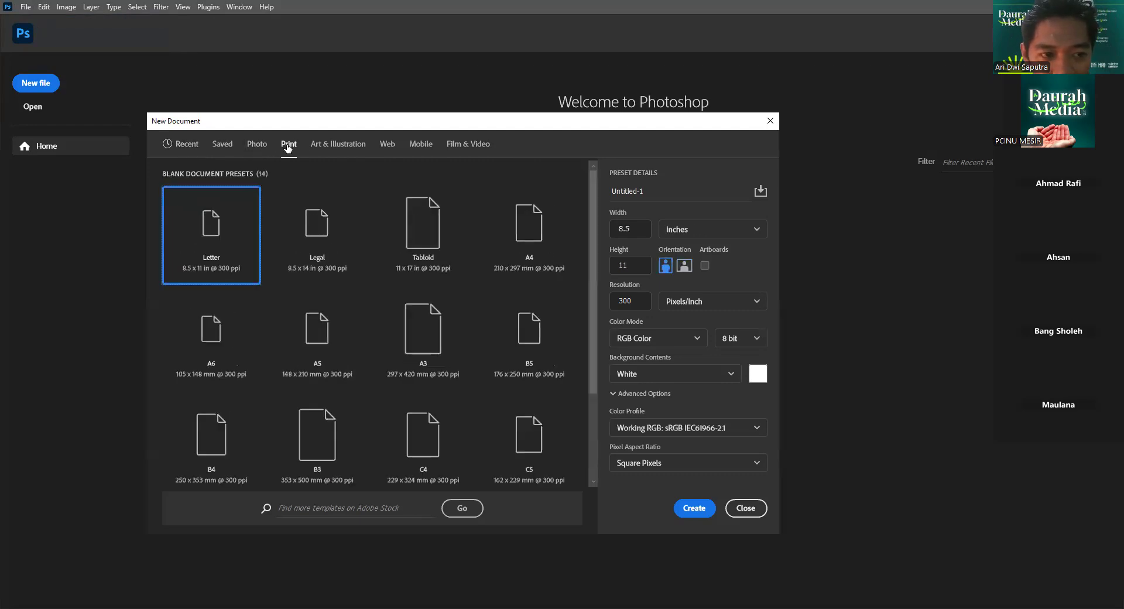
click(329, 148)
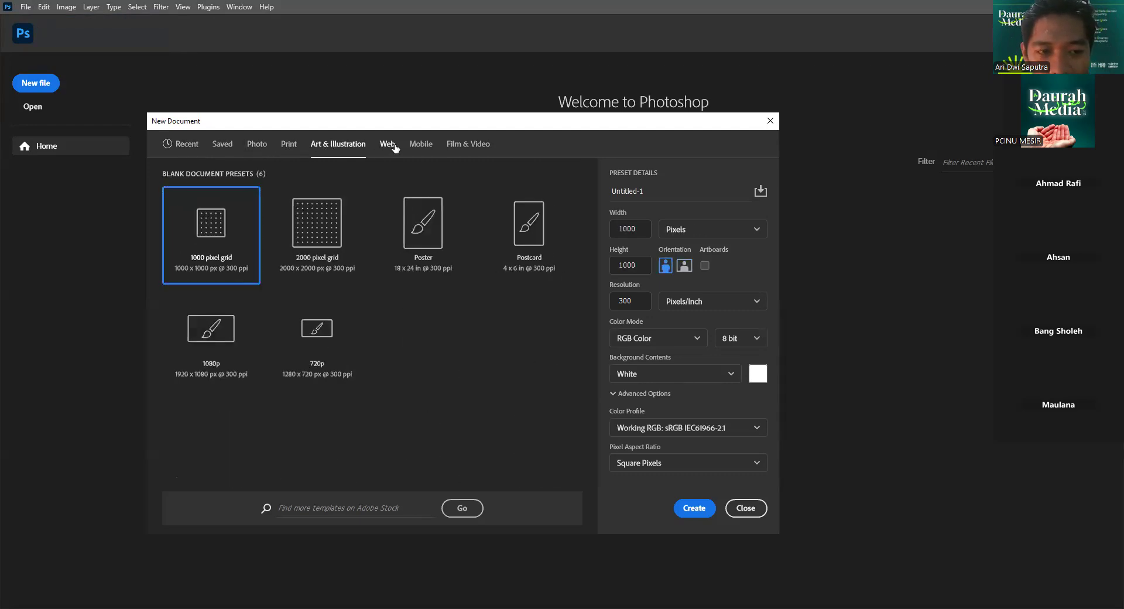
click(388, 146)
click(421, 146)
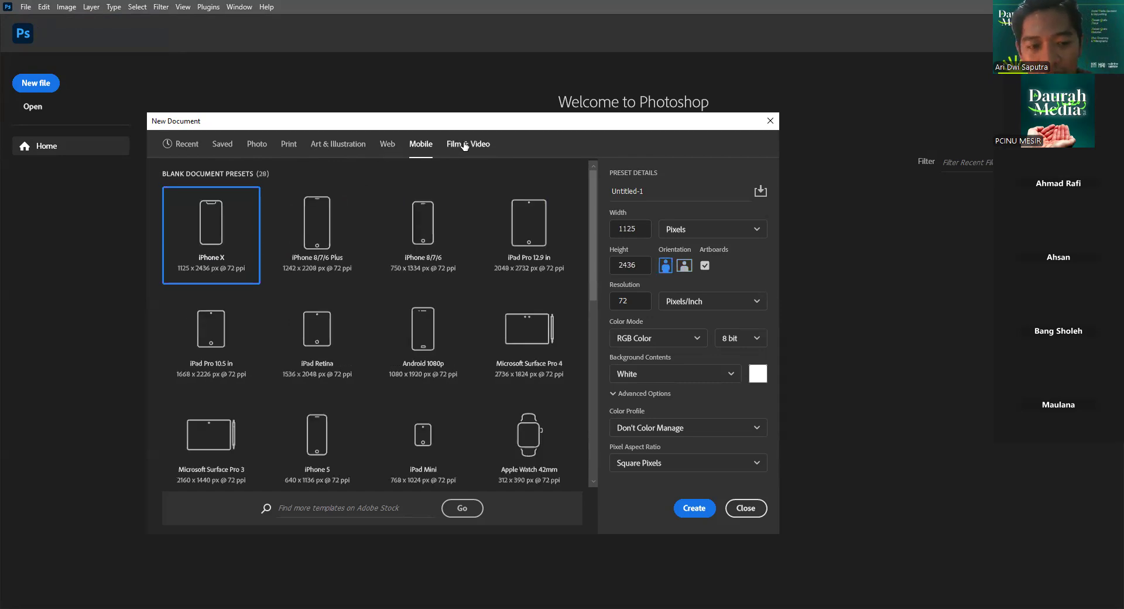
click(464, 146)
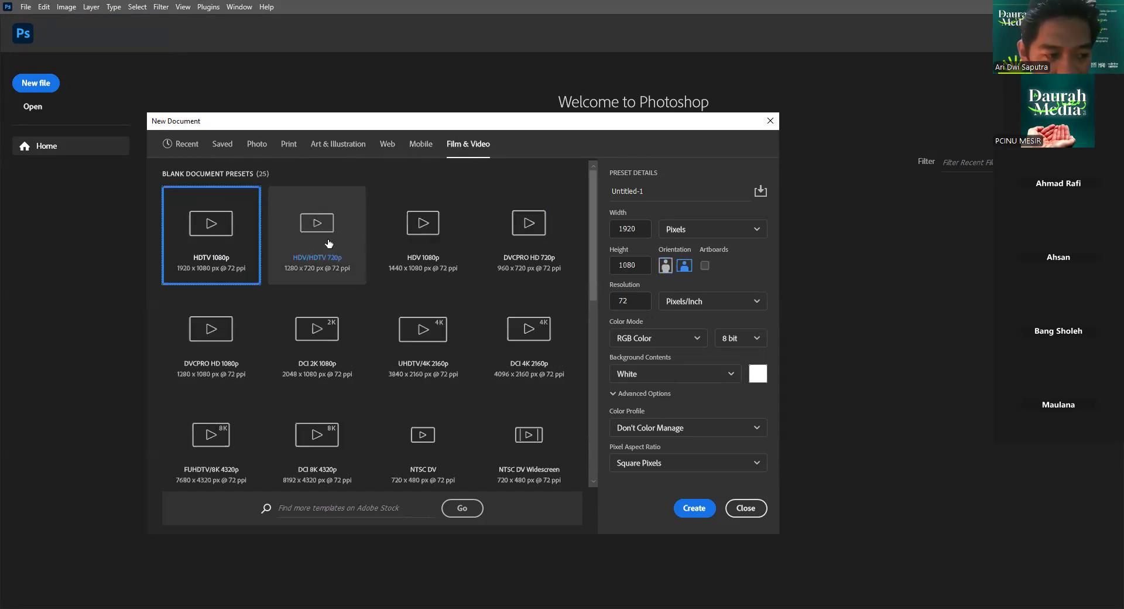
click(189, 146)
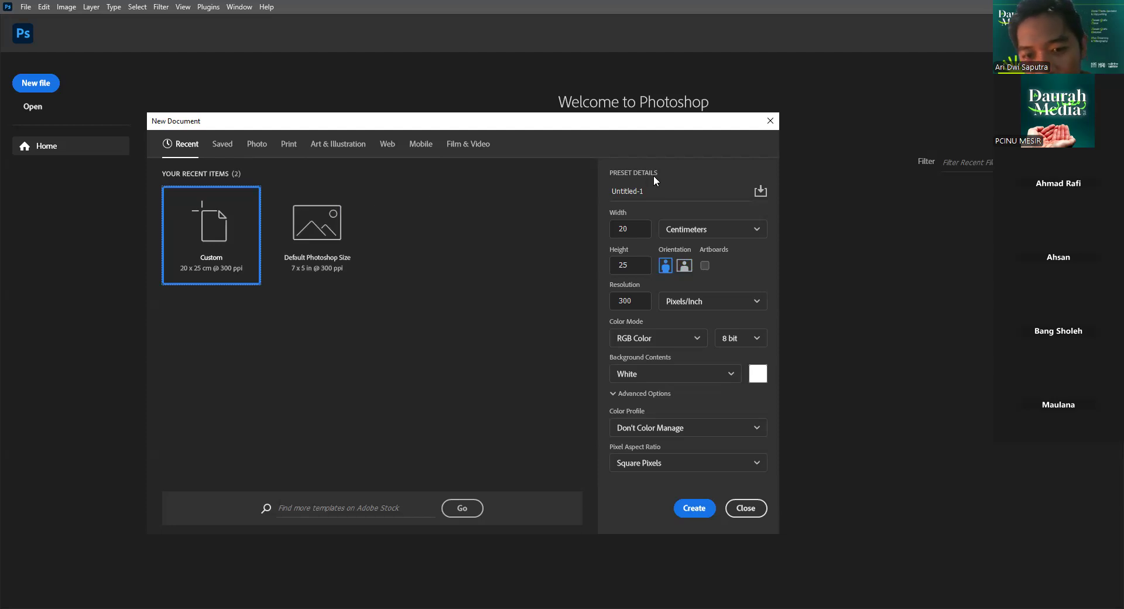
Examine the new document's name, available measurement units and resolution settings.
click(652, 191)
double_click(649, 191)
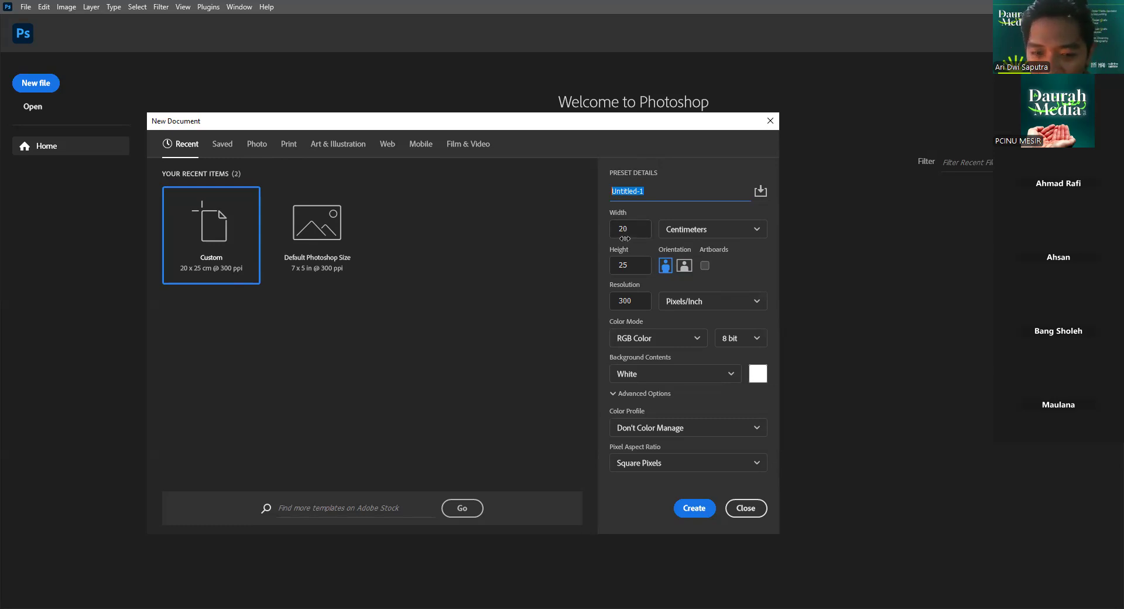
click(687, 236)
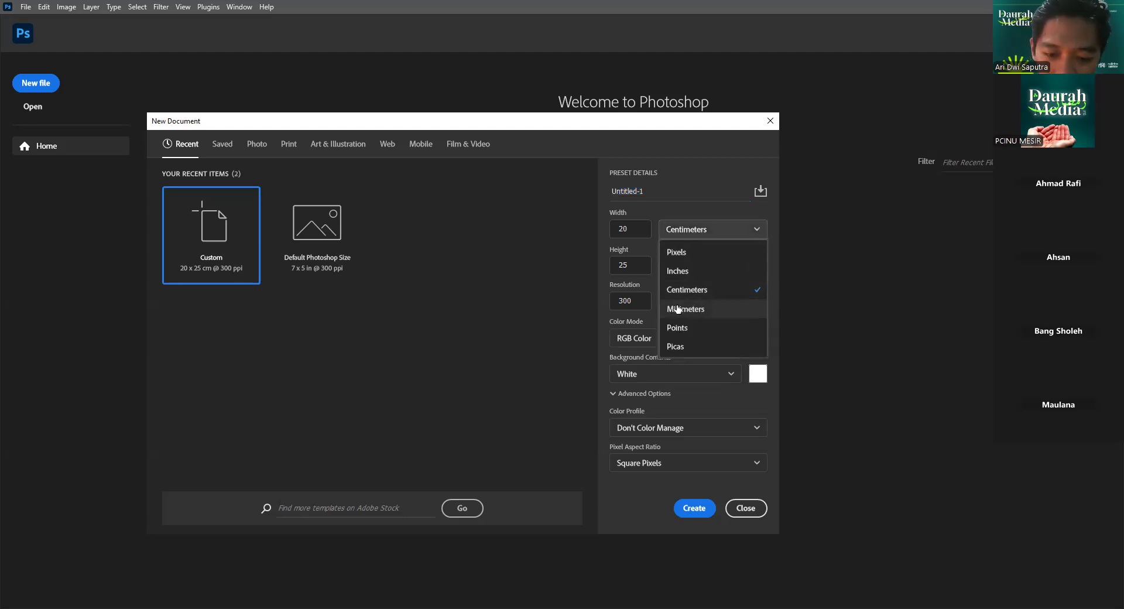
click(702, 226)
click(635, 299)
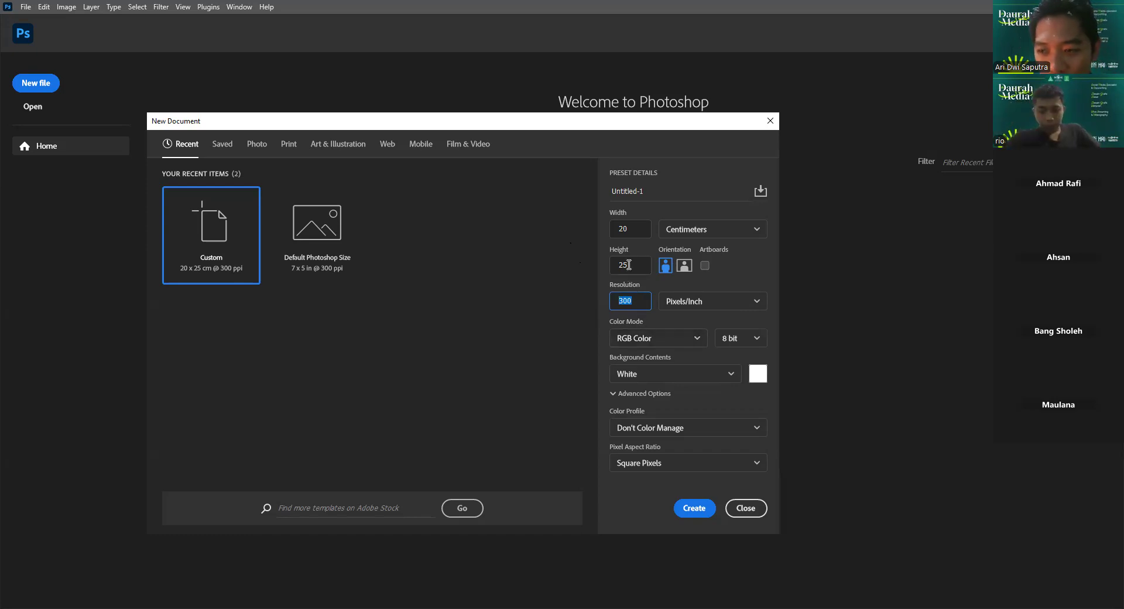
click(639, 302)
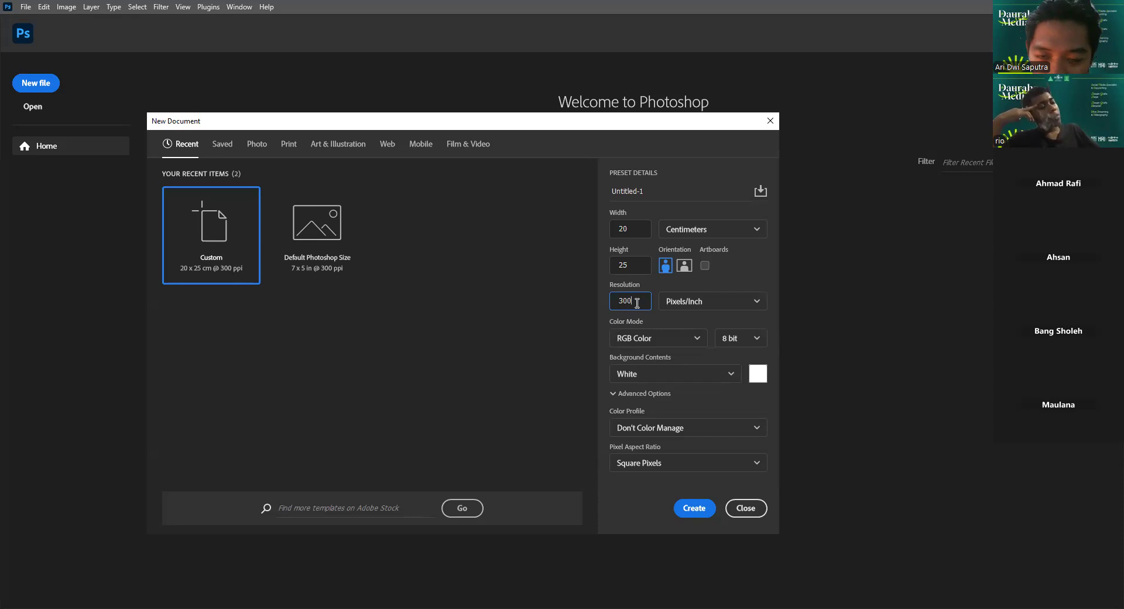
Set the new document's width to 300 cm, height to 100 cm and resolution to 100 pixels/inch.
click(610, 230)
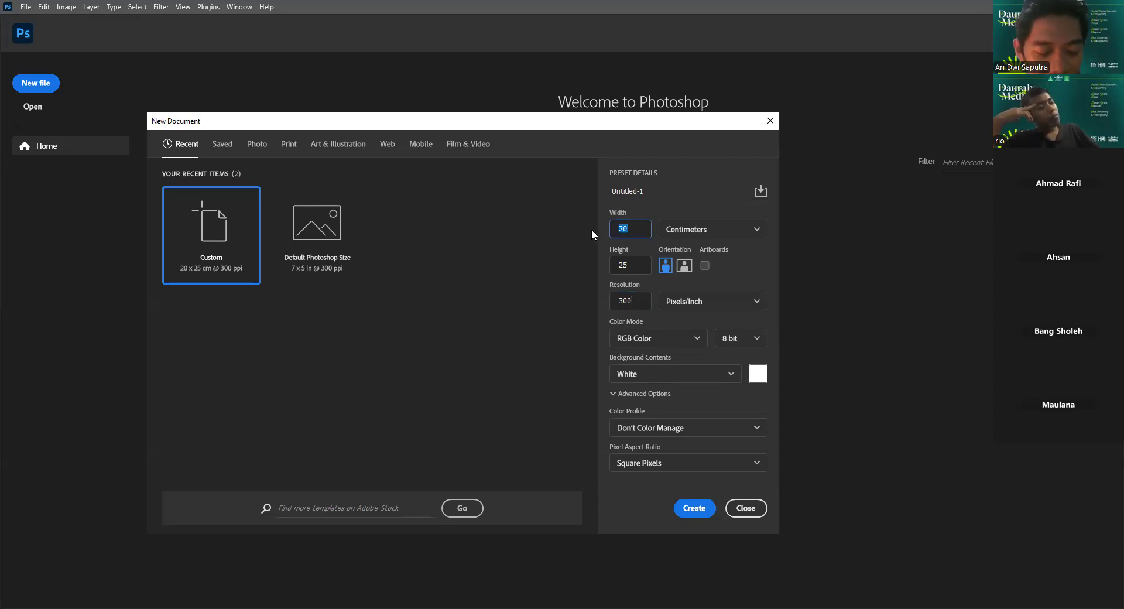
text(3008)
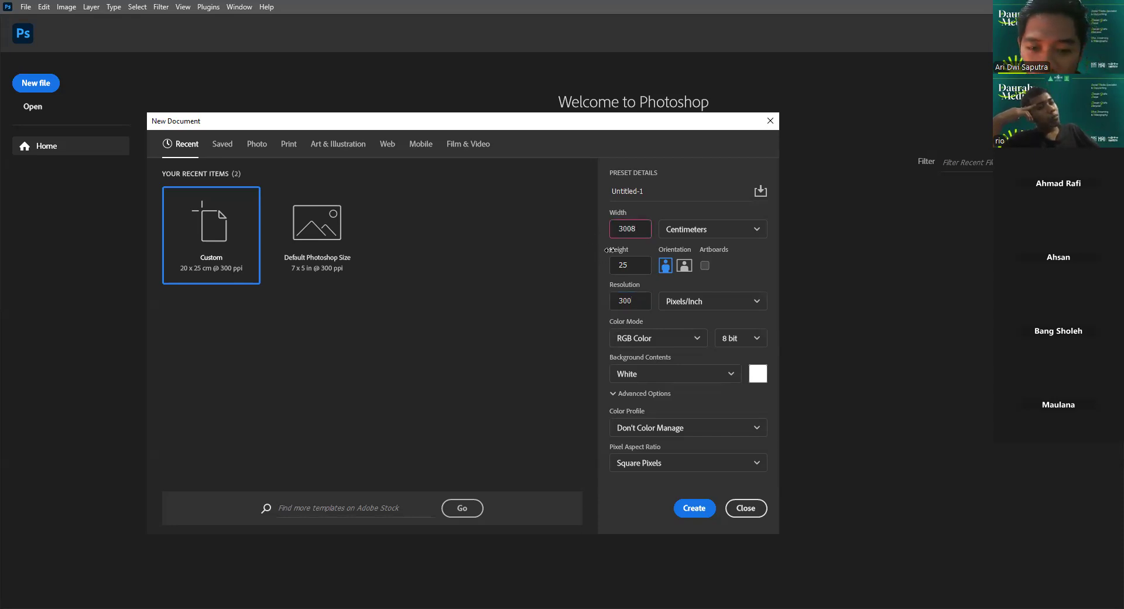
key(BackSpace)
key(Tab)
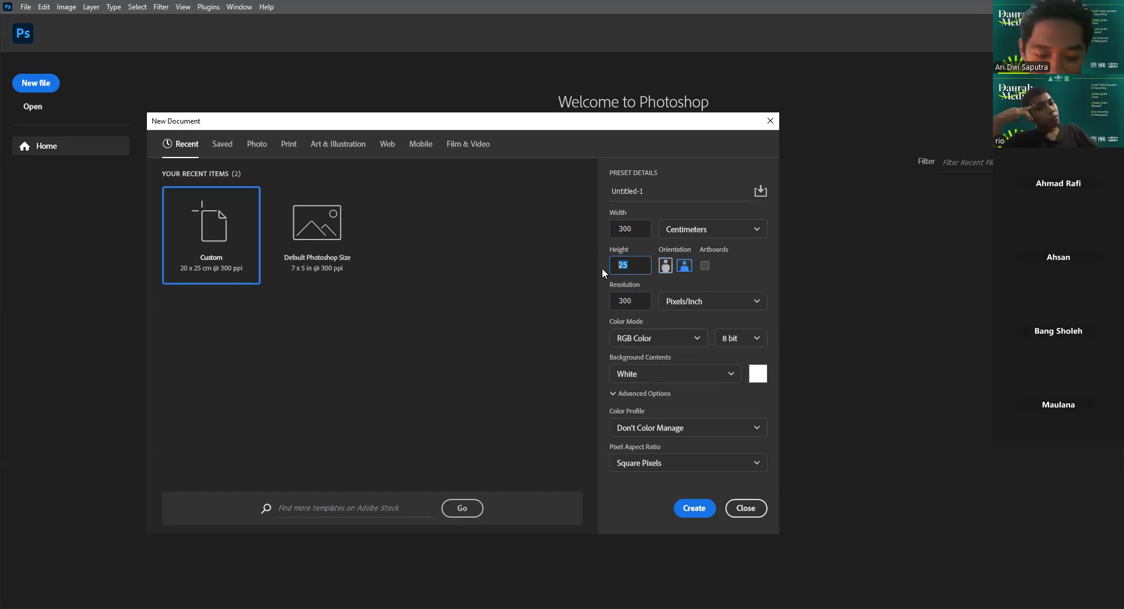
text(100)
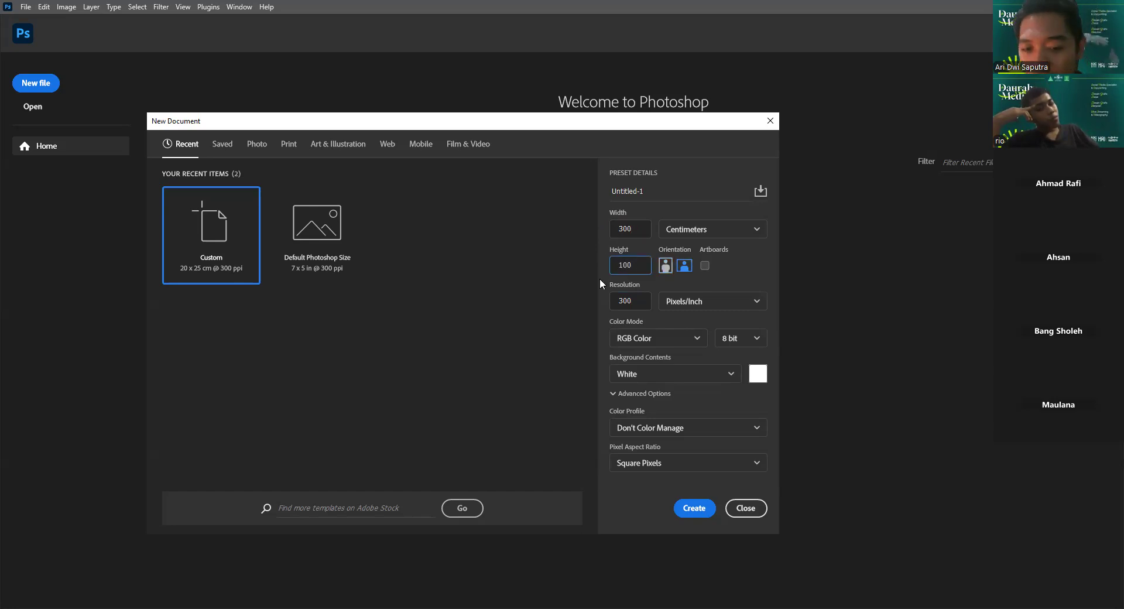
click(630, 302)
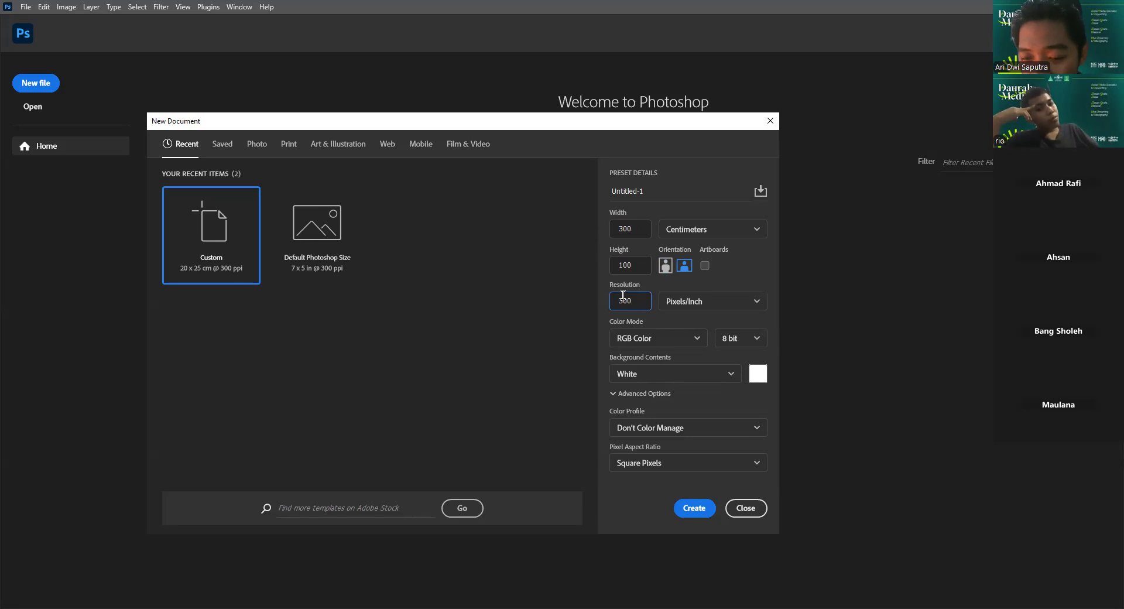
double_click(625, 301)
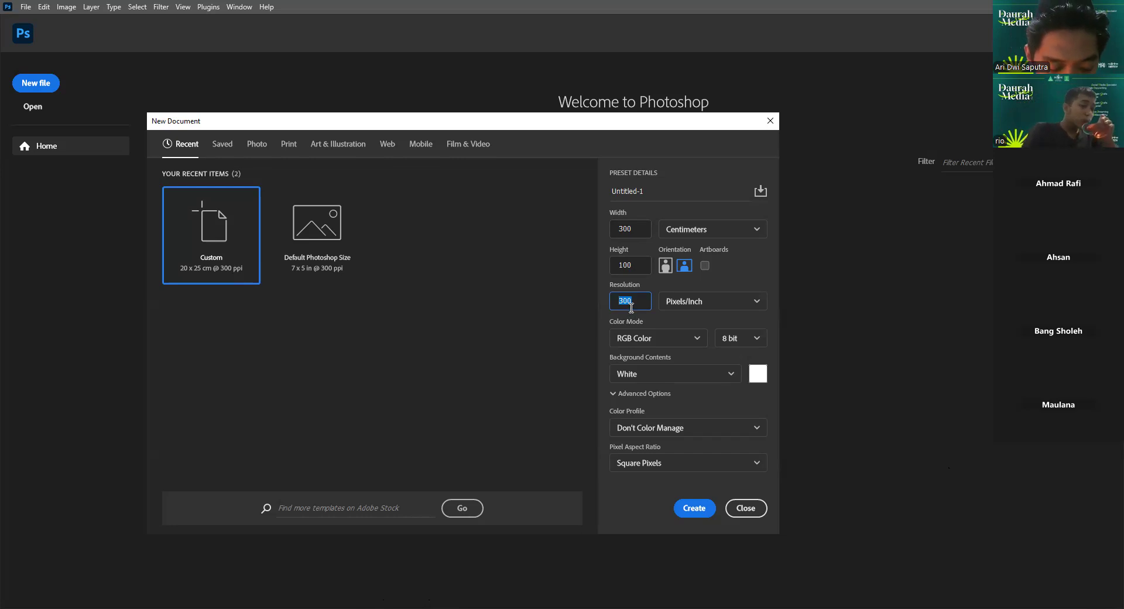
text(10)
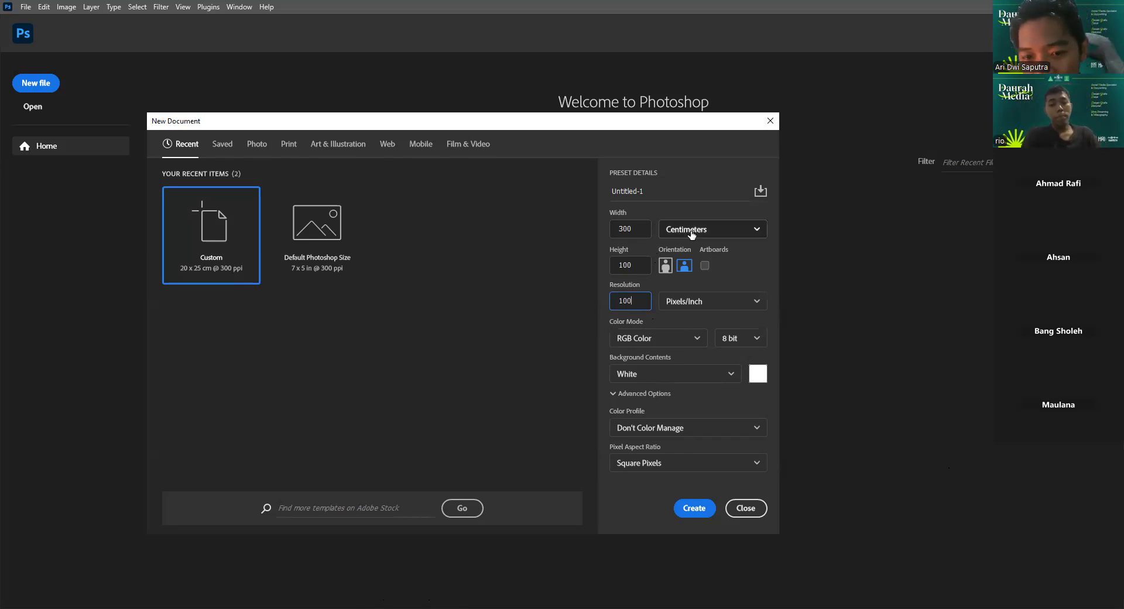
Change the new document's size to 30 cm wide by 10 cm high at 300 pixels/inch.
click(633, 233)
key(BackSpace)
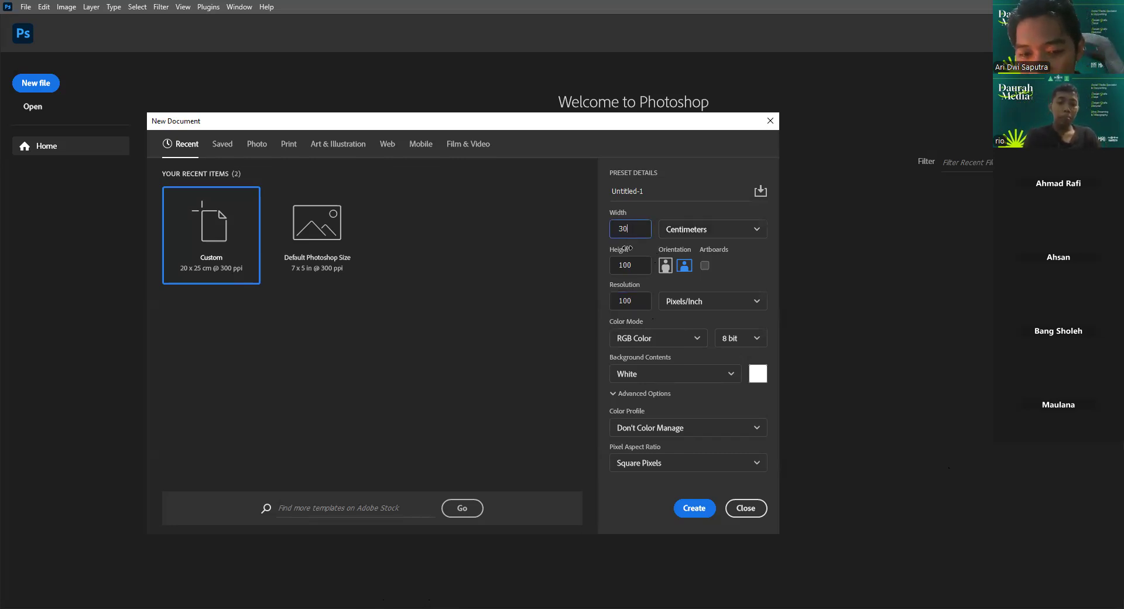
click(634, 265)
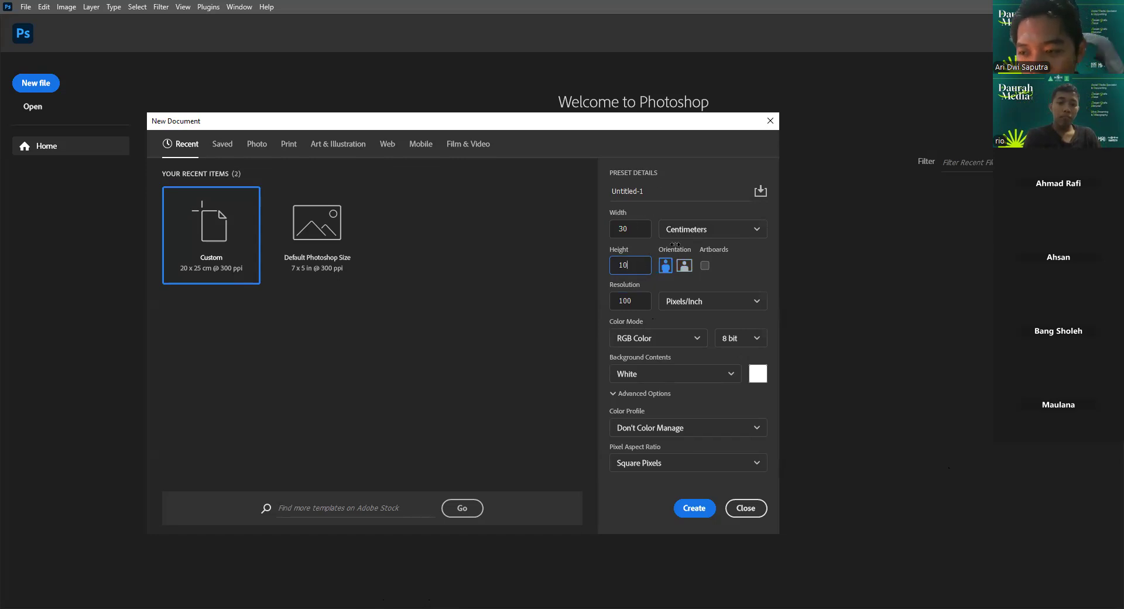
double_click(635, 301)
text(300)
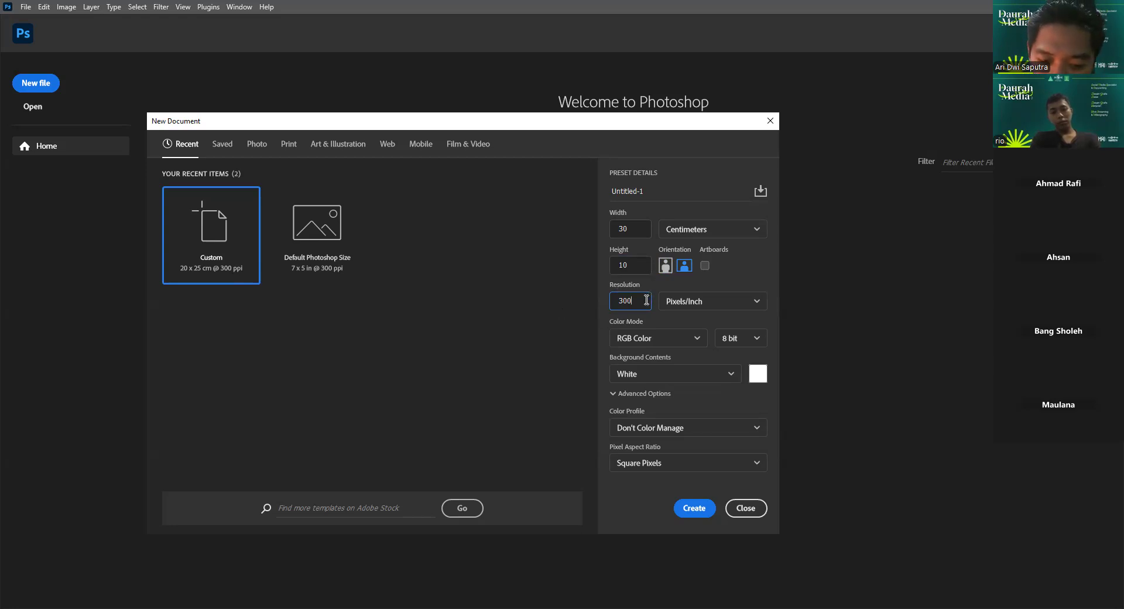
Examine the available resolution units, color modes and background contents options for the new document.
click(636, 229)
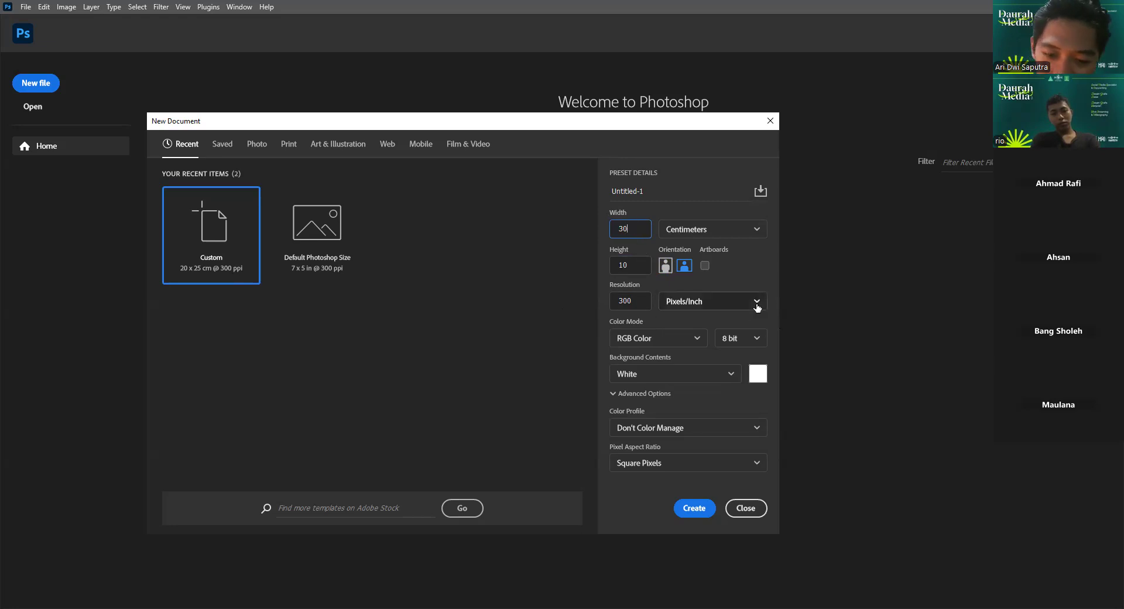
click(724, 309)
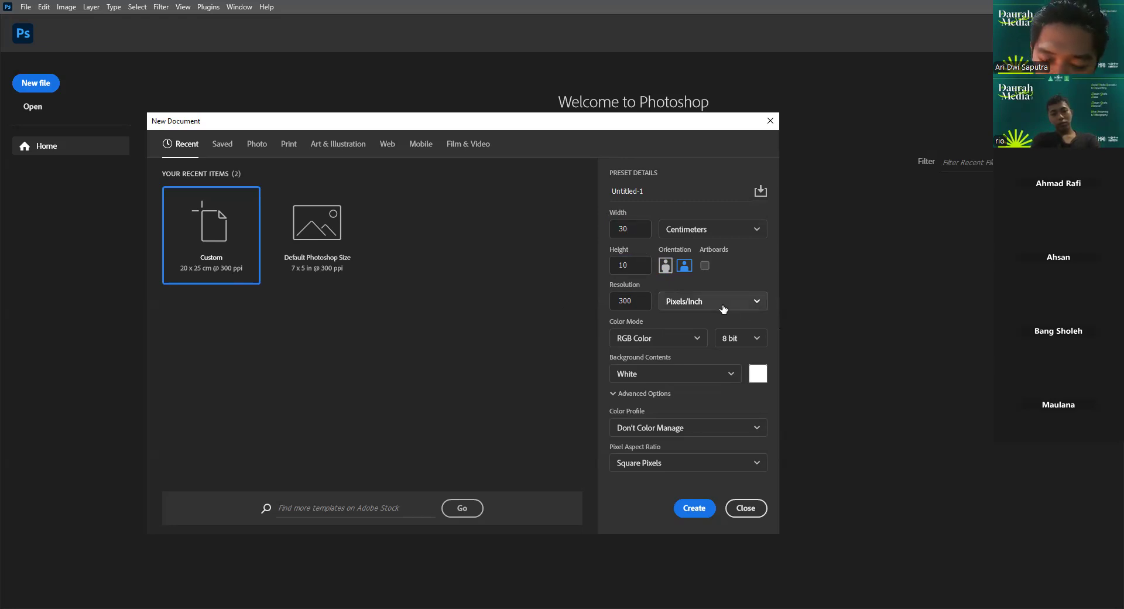
click(723, 309)
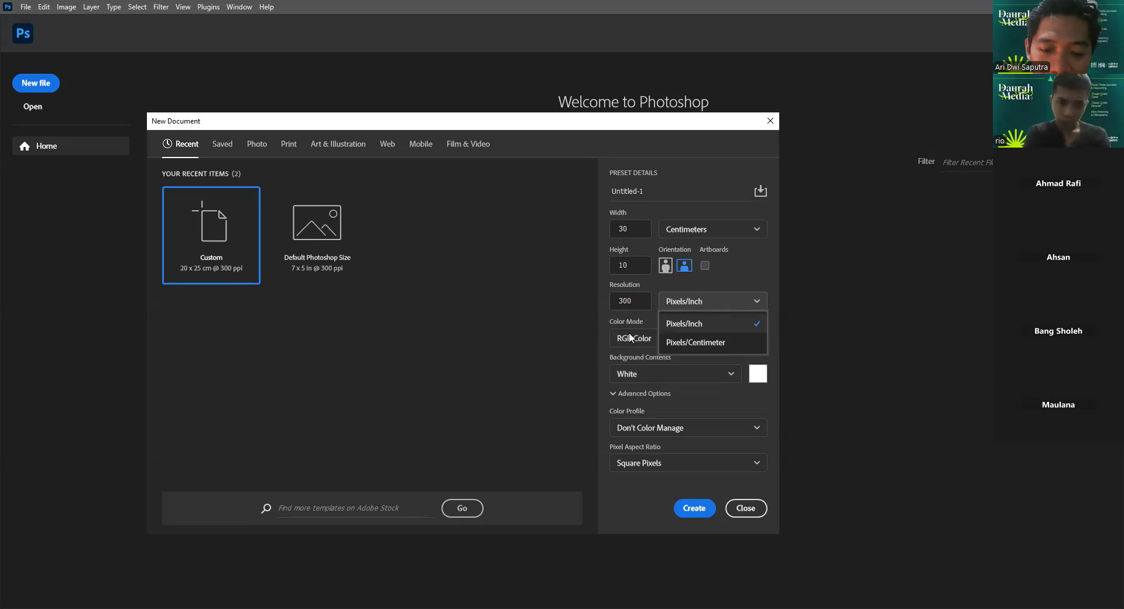
click(696, 344)
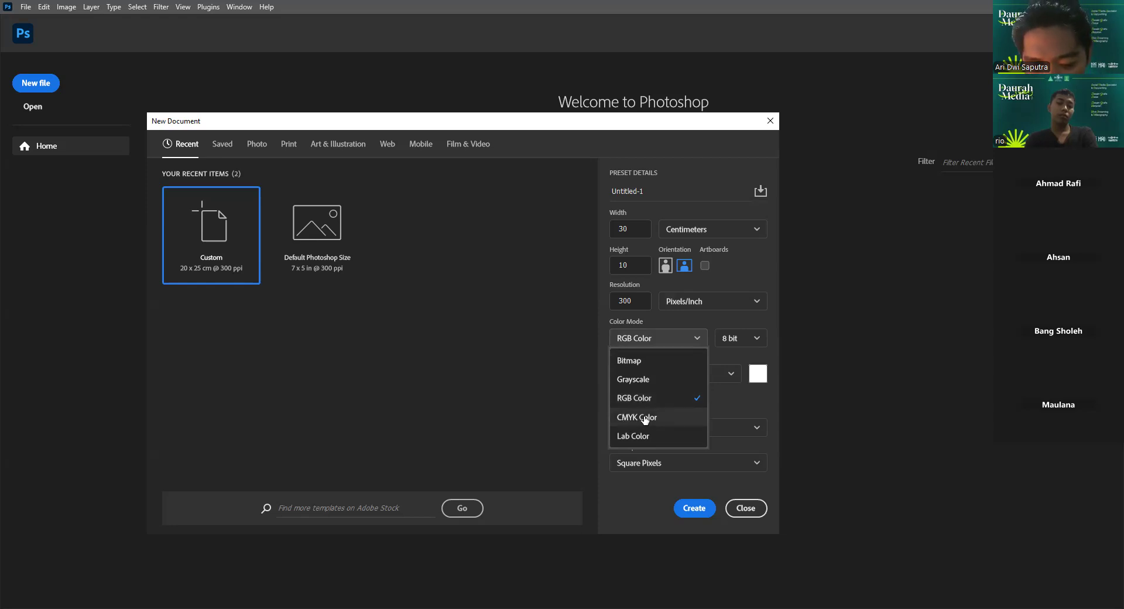
click(696, 338)
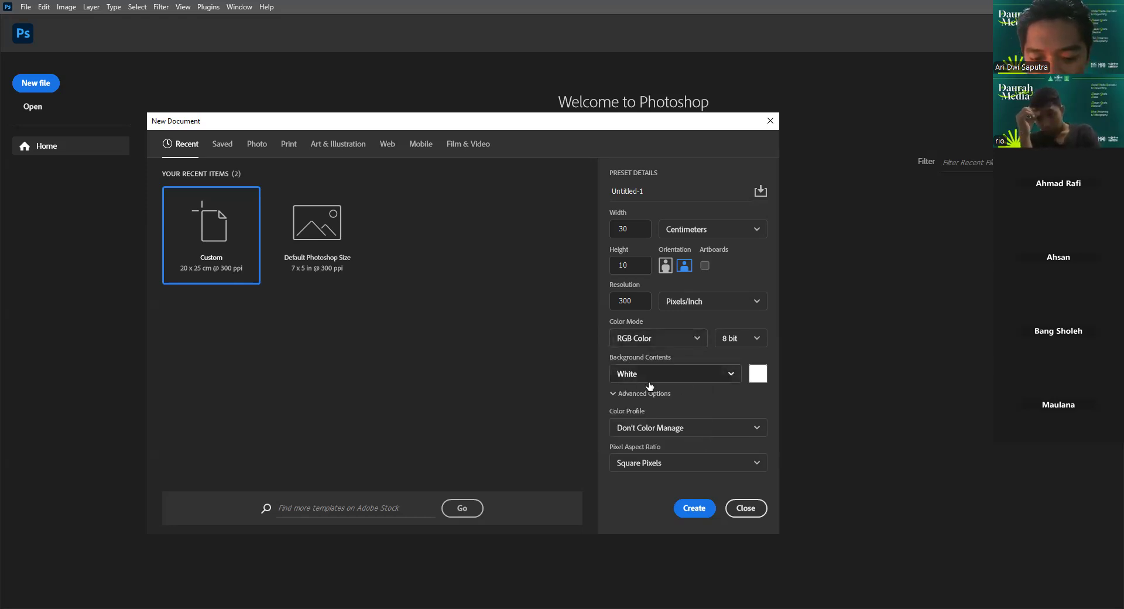
click(731, 378)
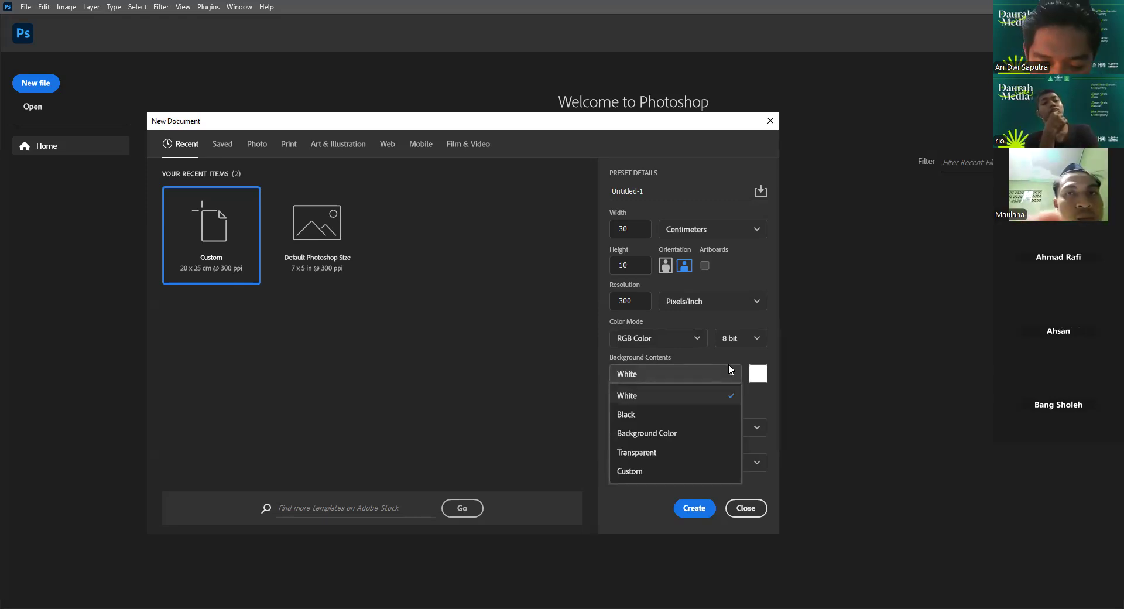
click(729, 366)
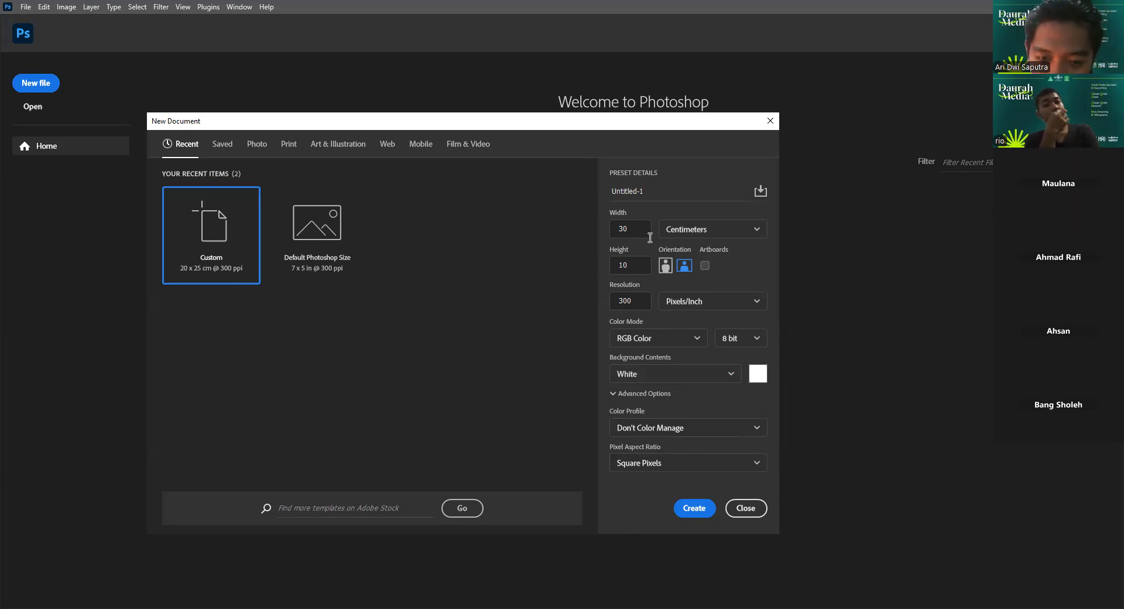
Set the width to 20 cm and the height to 15 cm, and create the document.
click(629, 229)
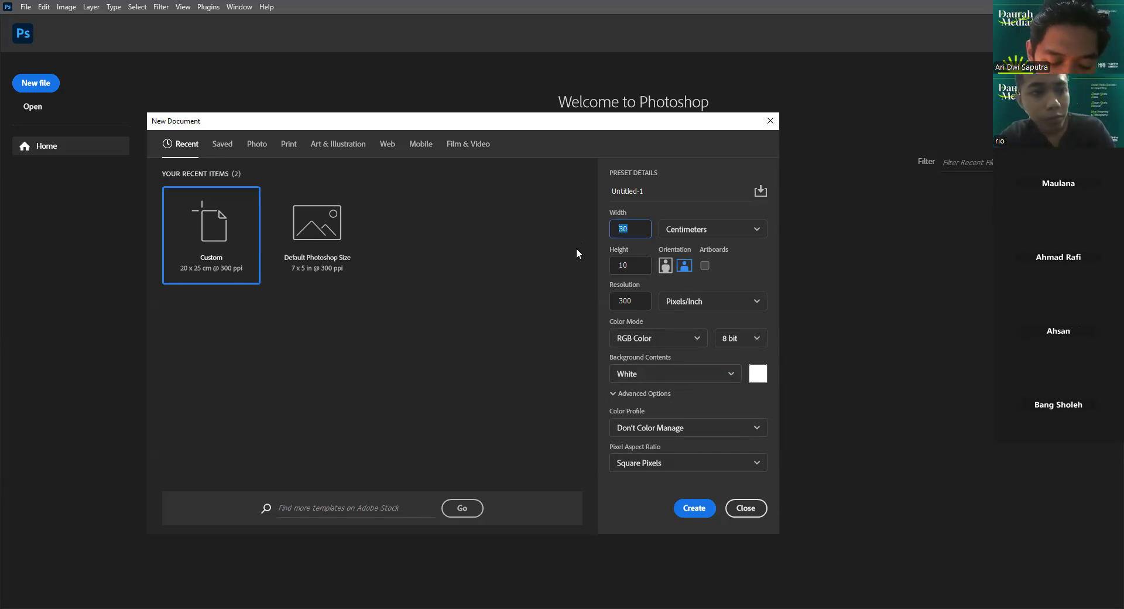
text(2)
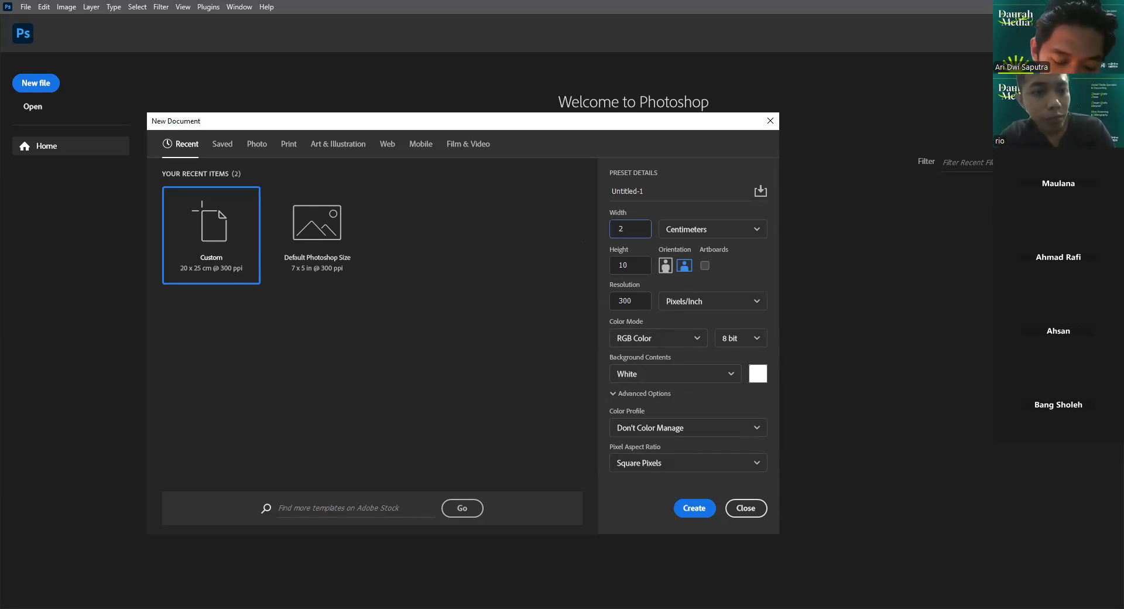
key(Tab)
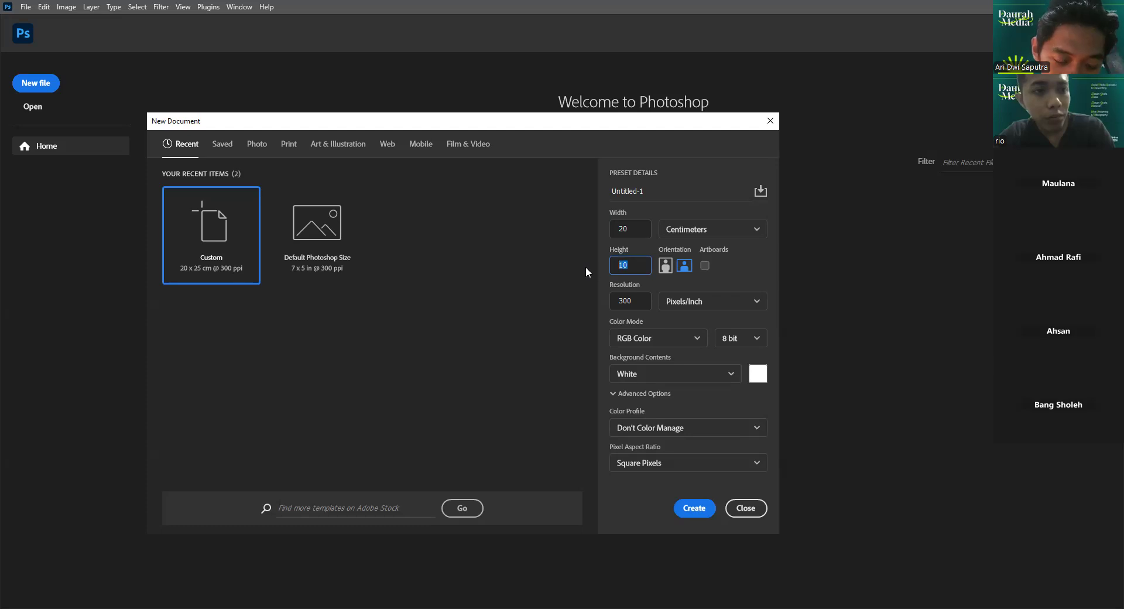
text(15)
click(694, 508)
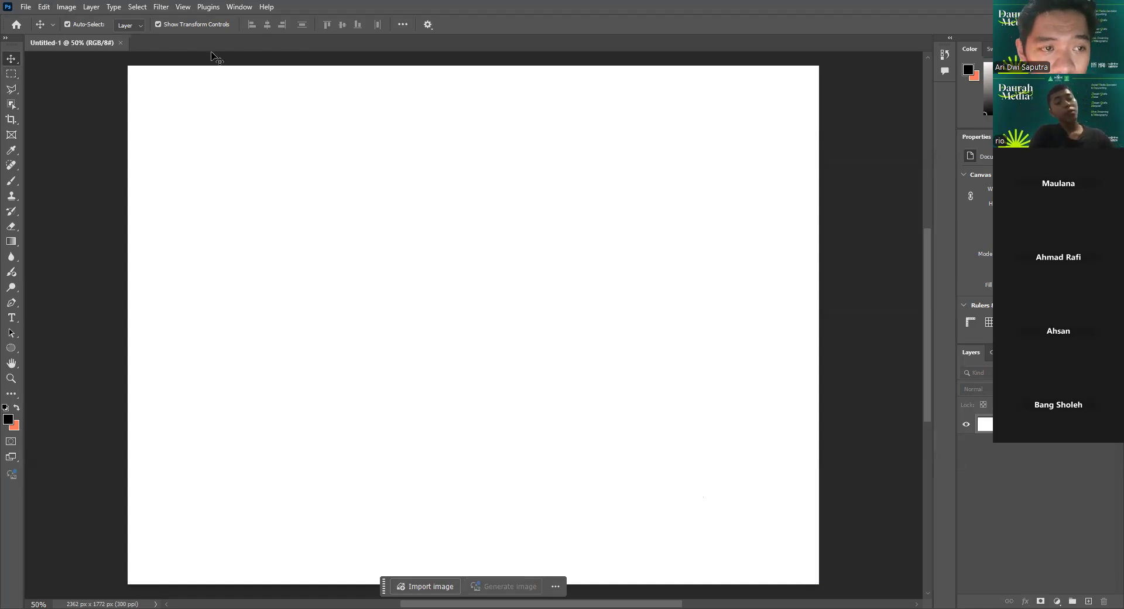
Arrange the toolbar in two columns.
click(6, 40)
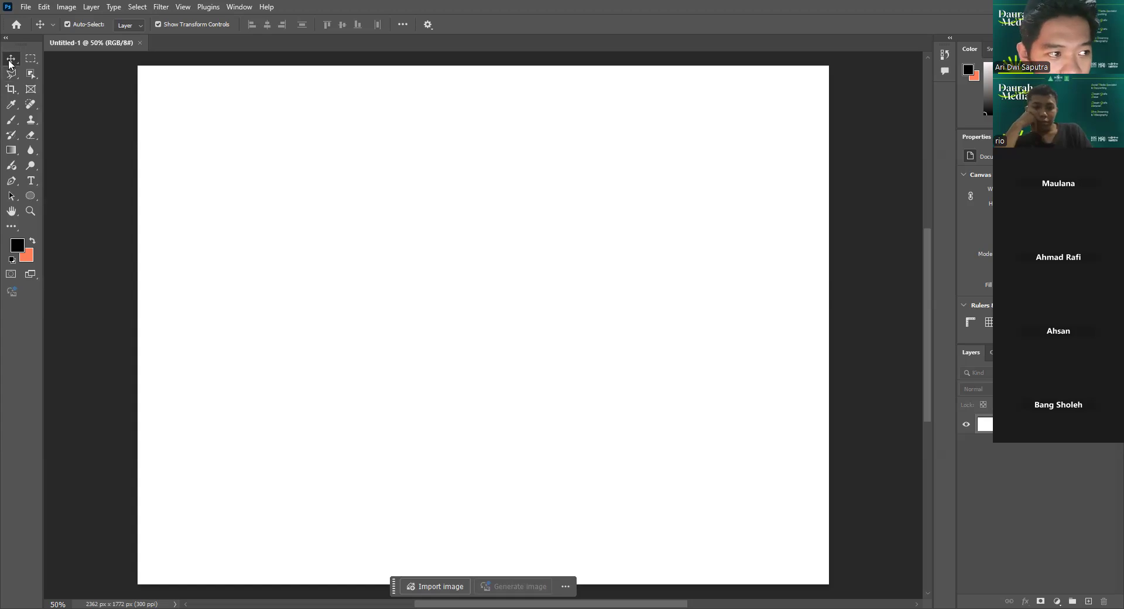
mouse_move(10, 63)
click(63, 89)
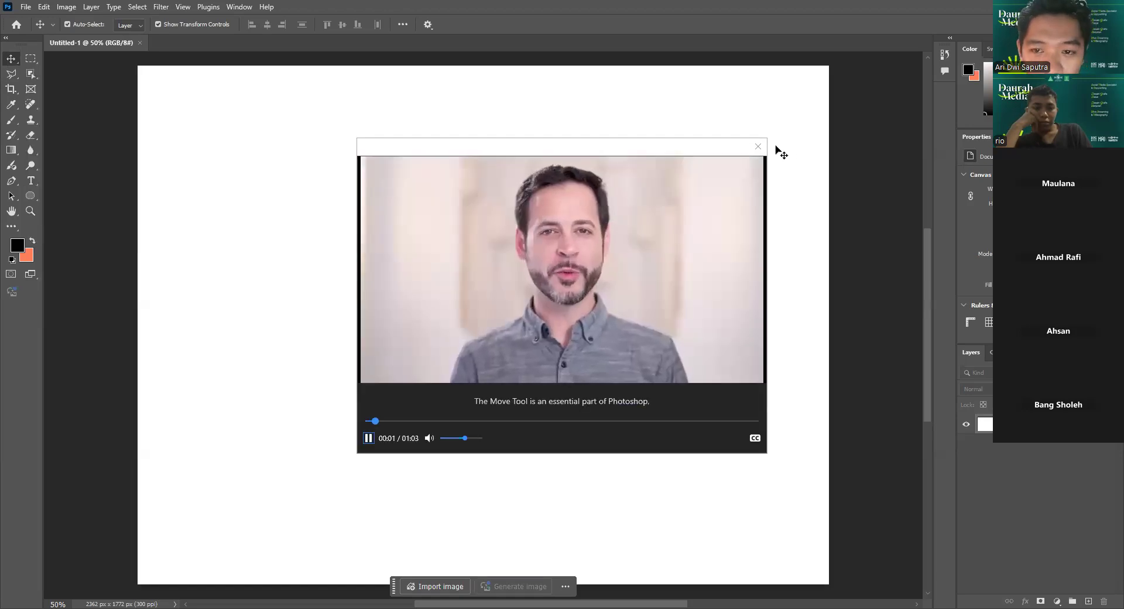
click(757, 146)
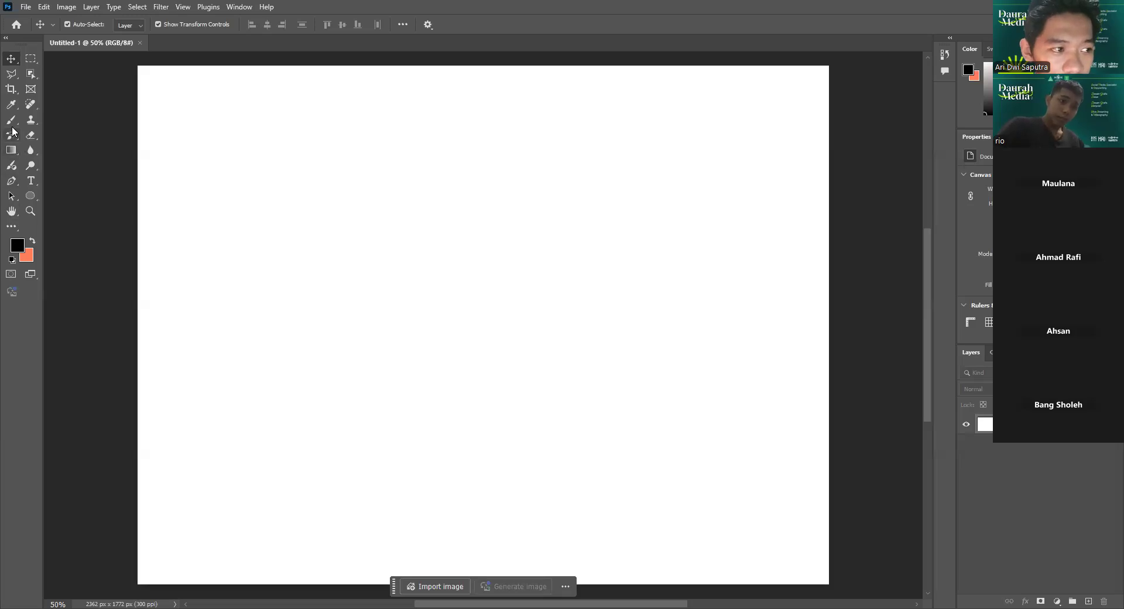
Draw a black rectangle of about 1028 × 821 px left of the canvas centre with the Rectangle tool.
drag(35, 194, 76, 198)
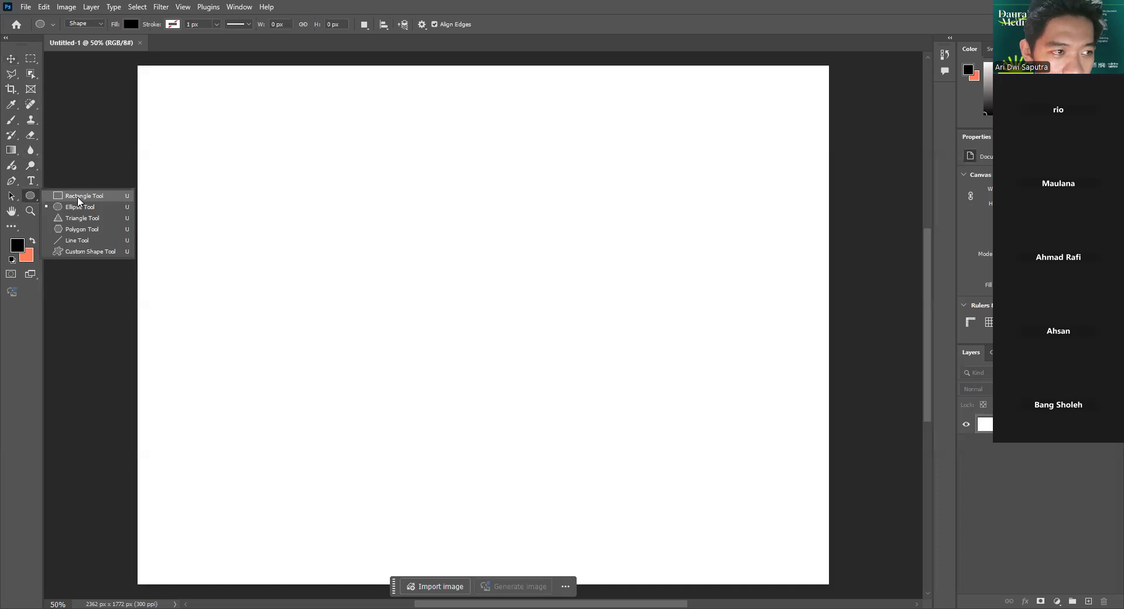
click(81, 196)
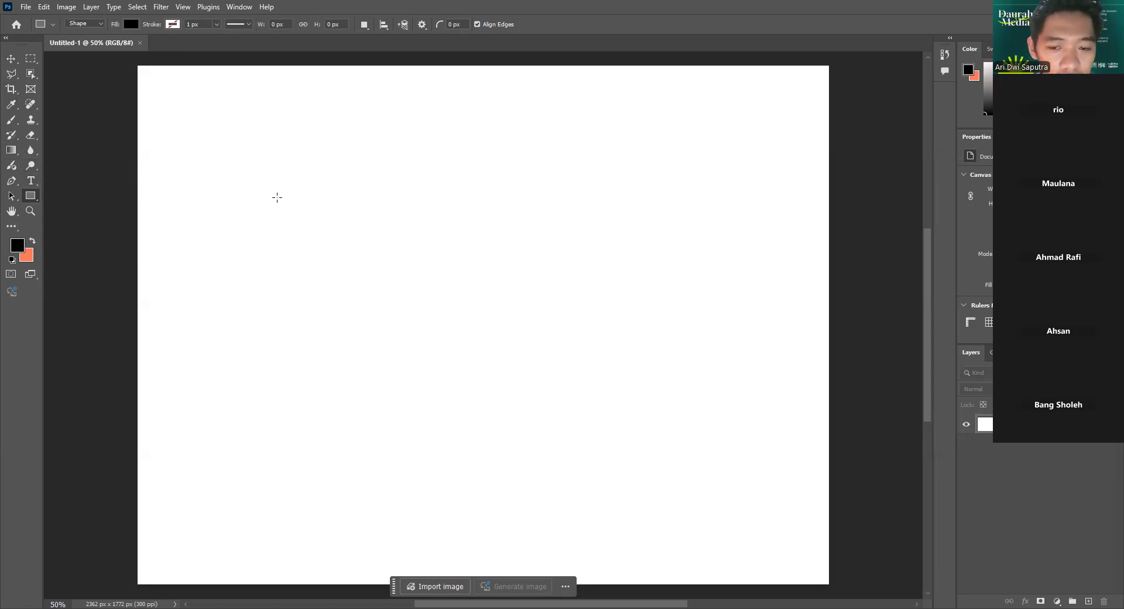
drag(561, 423, 261, 183)
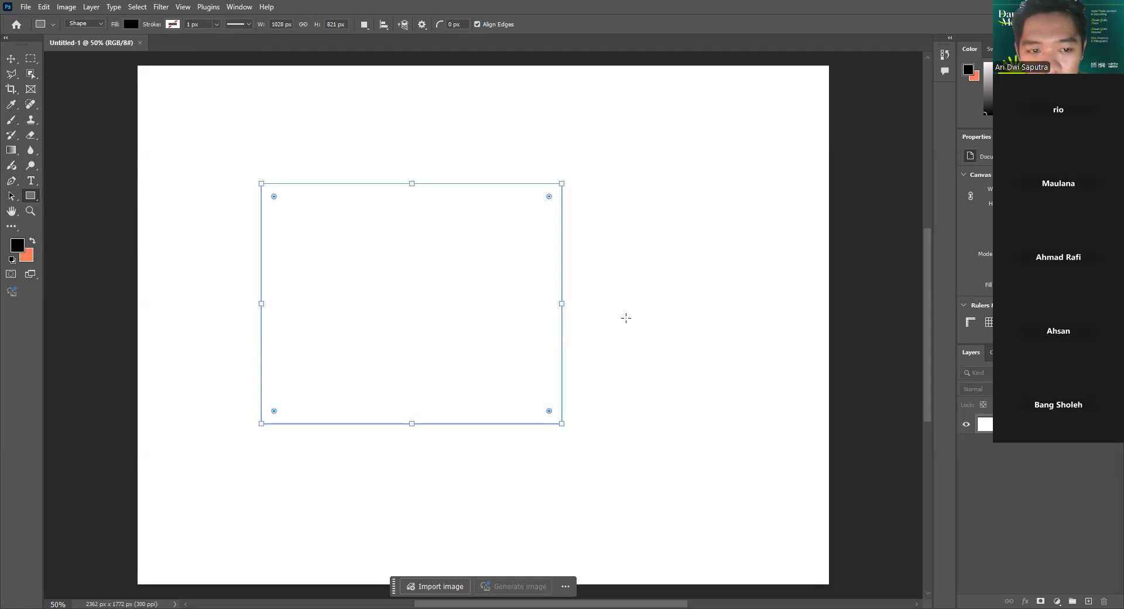
click(11, 59)
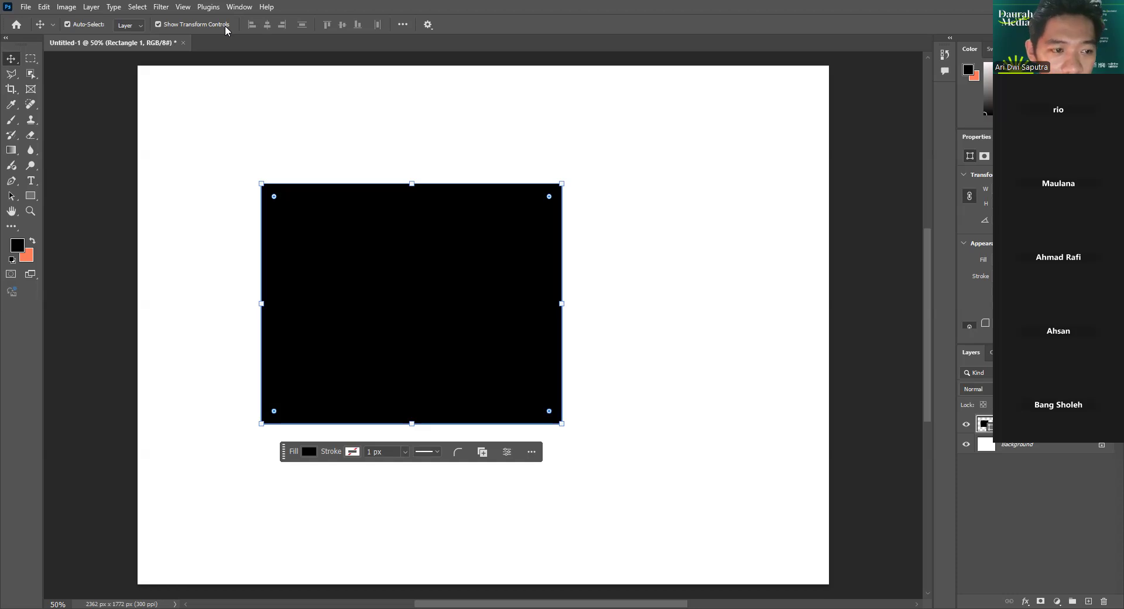
Draw a second rectangle of about 896 × 869 px overlapping the black one's right side, and fill it with the recently used orange.
click(30, 195)
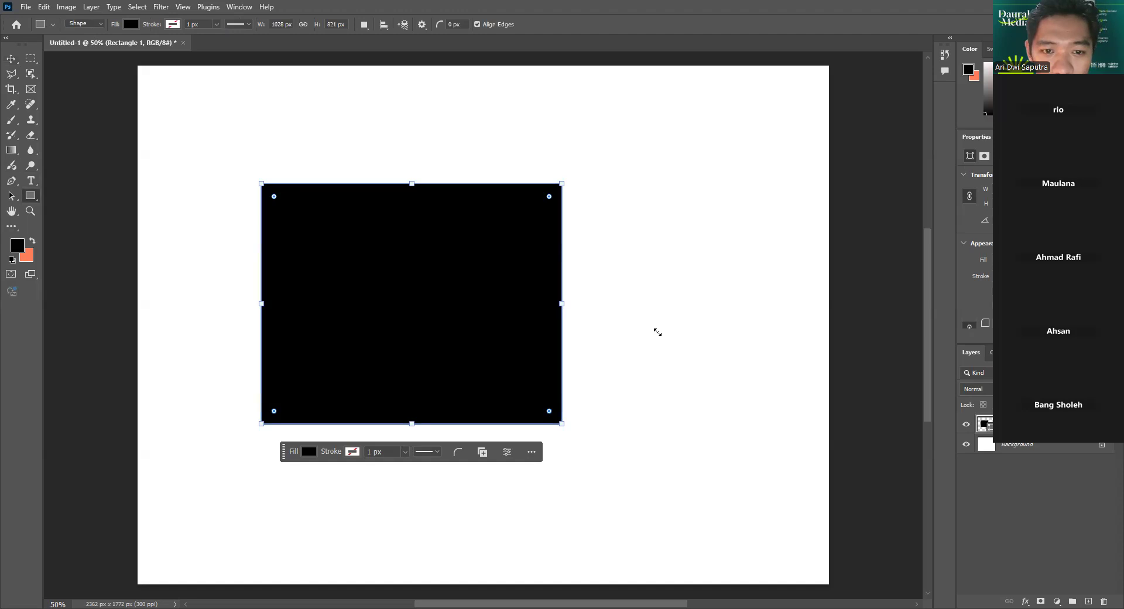
drag(499, 129, 761, 383)
click(131, 24)
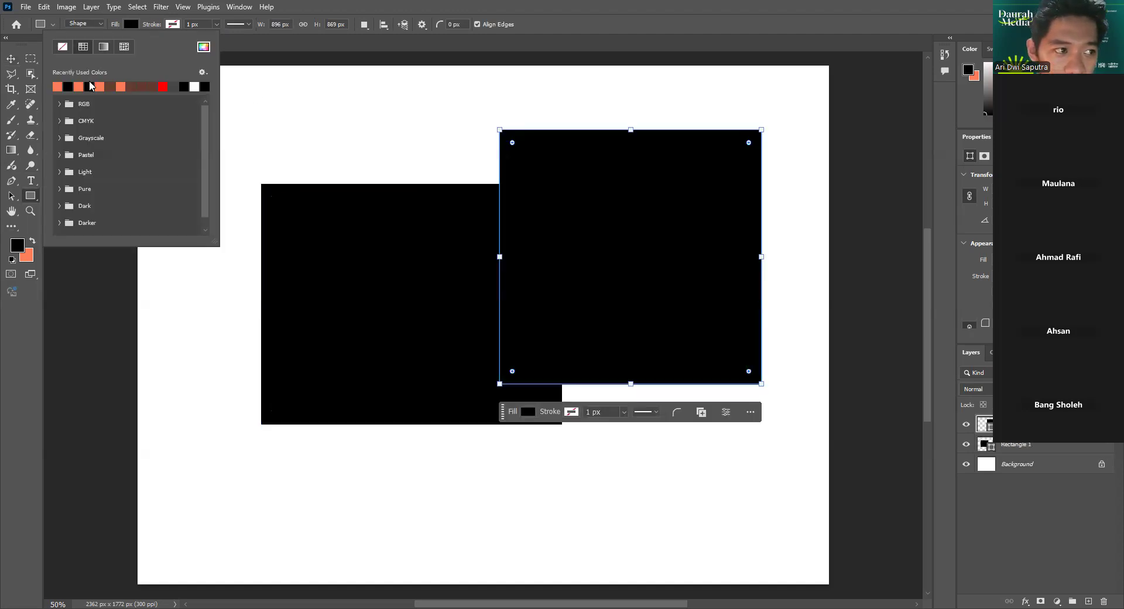
click(61, 86)
Compare selecting the two rectangles with Auto-Select off and on using the Move tool, ending with Auto-Select on and the black rectangle selected.
click(11, 58)
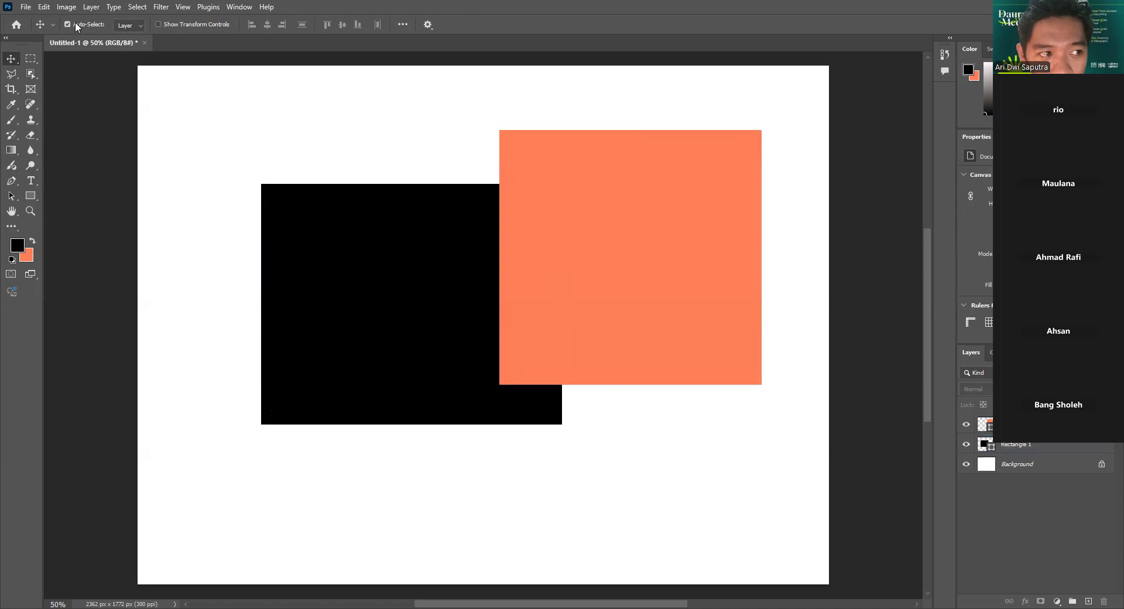
click(679, 237)
click(520, 232)
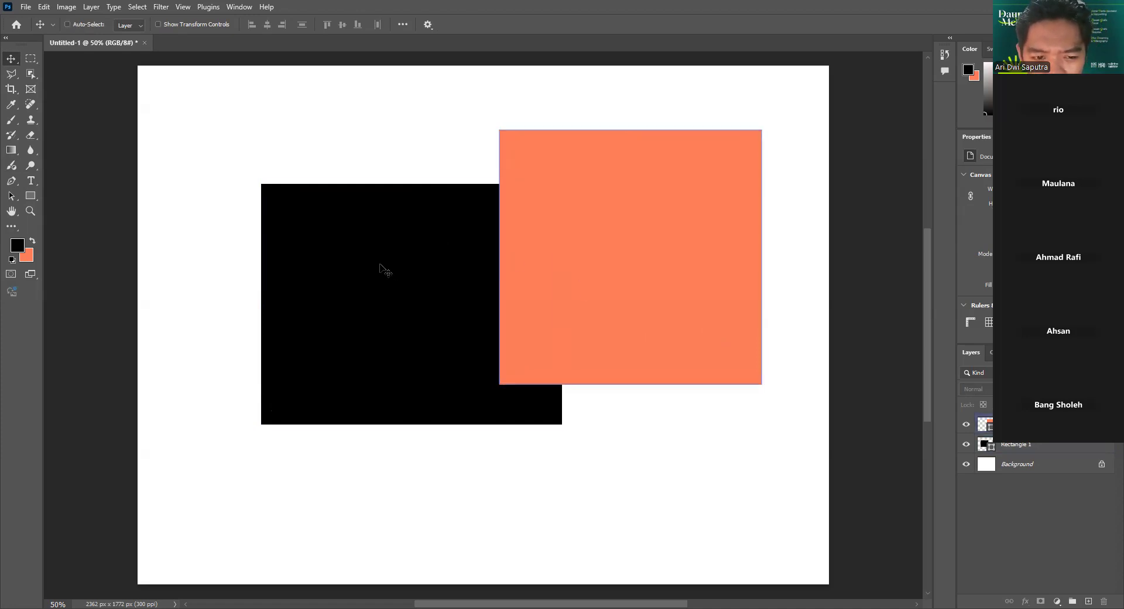
click(68, 24)
click(384, 305)
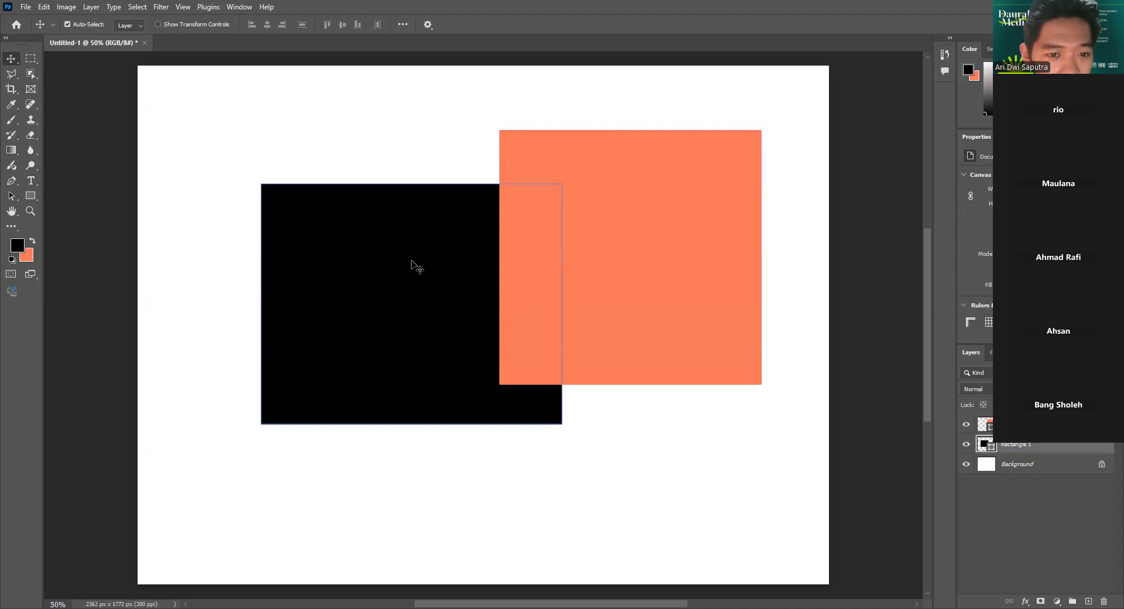
click(684, 243)
click(346, 276)
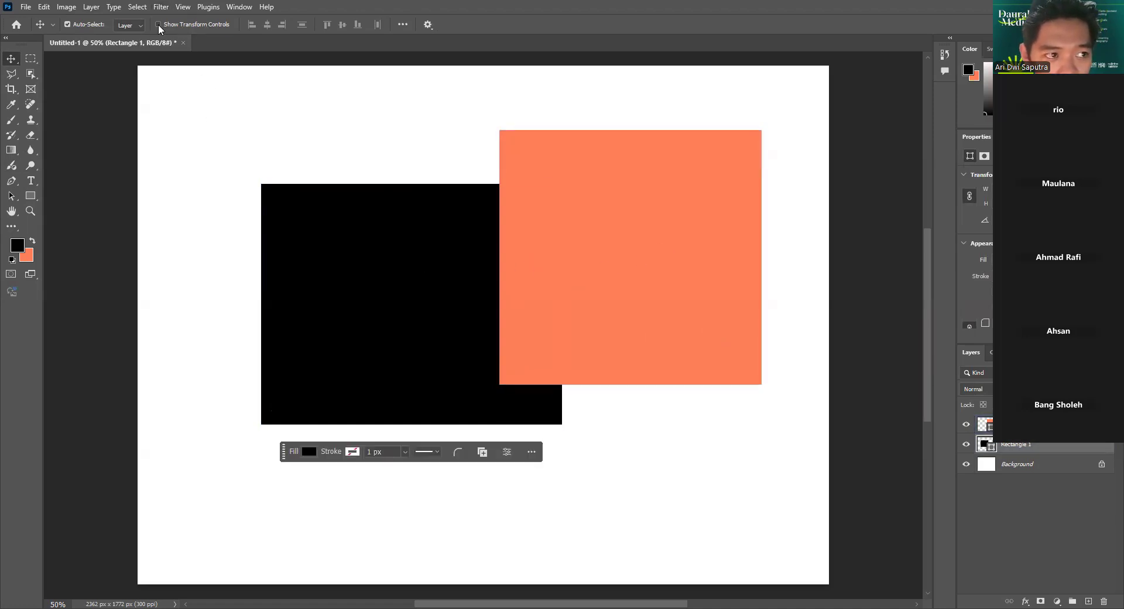
Enable Show Transform Controls and scale the black rectangle to about 90% from its upper-left corner.
click(163, 24)
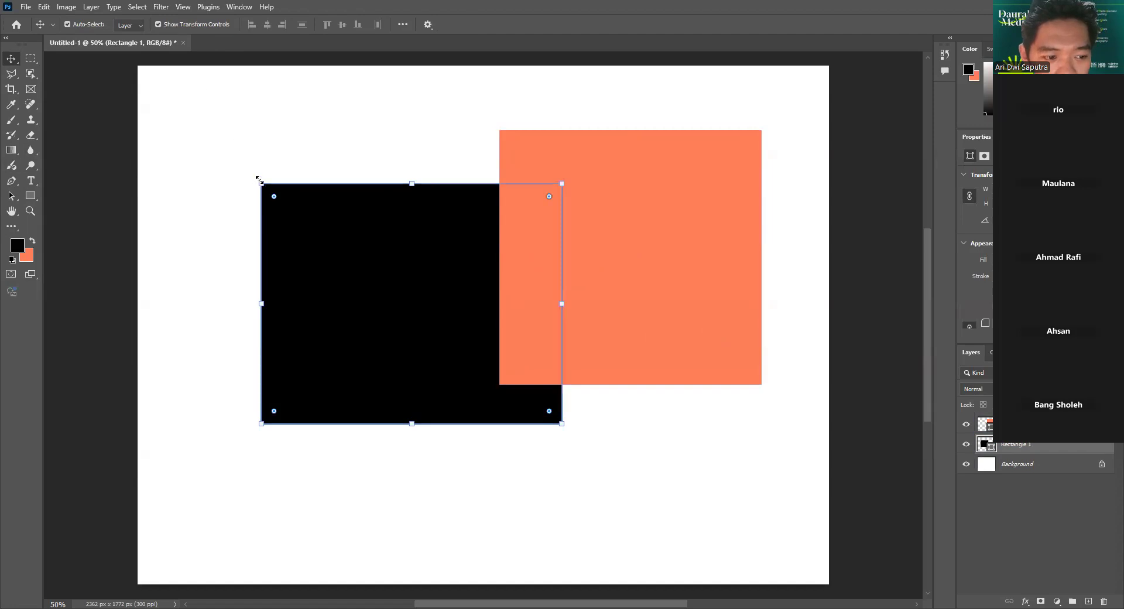
drag(261, 183, 271, 232)
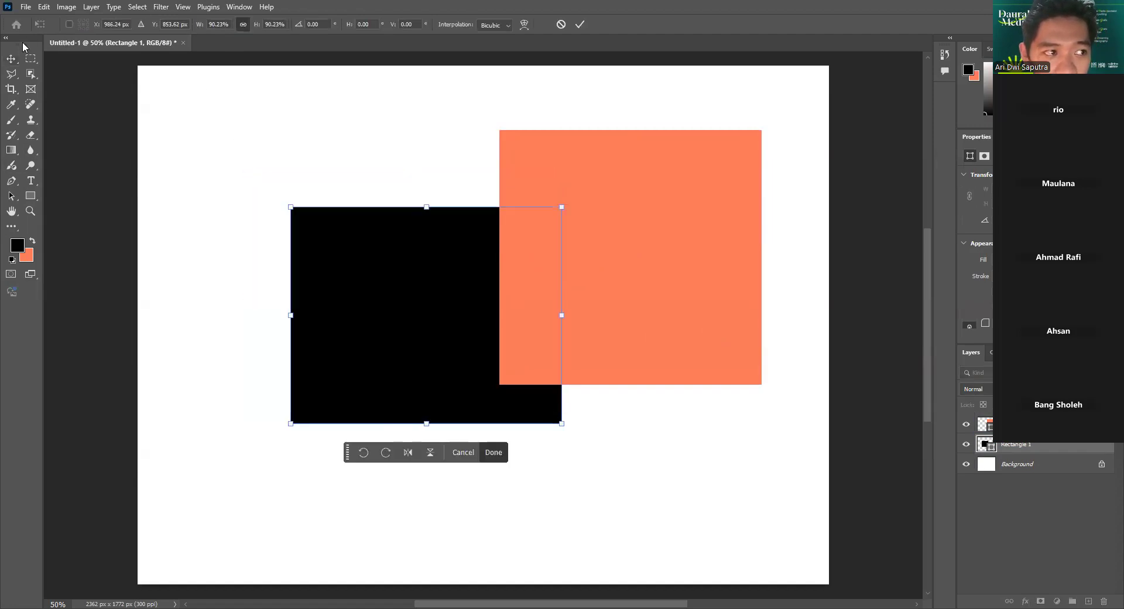
click(12, 61)
click(157, 24)
click(157, 24)
click(157, 24)
click(157, 24)
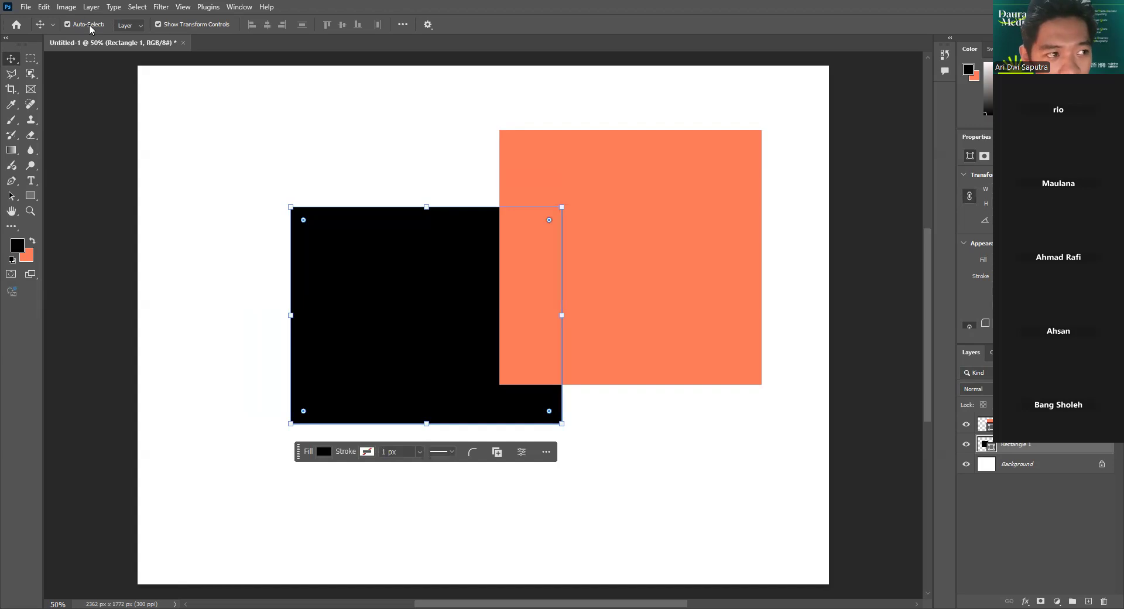
Move the orange and black rectangles apart so they sit side by side on the canvas without overlapping.
click(724, 208)
click(742, 259)
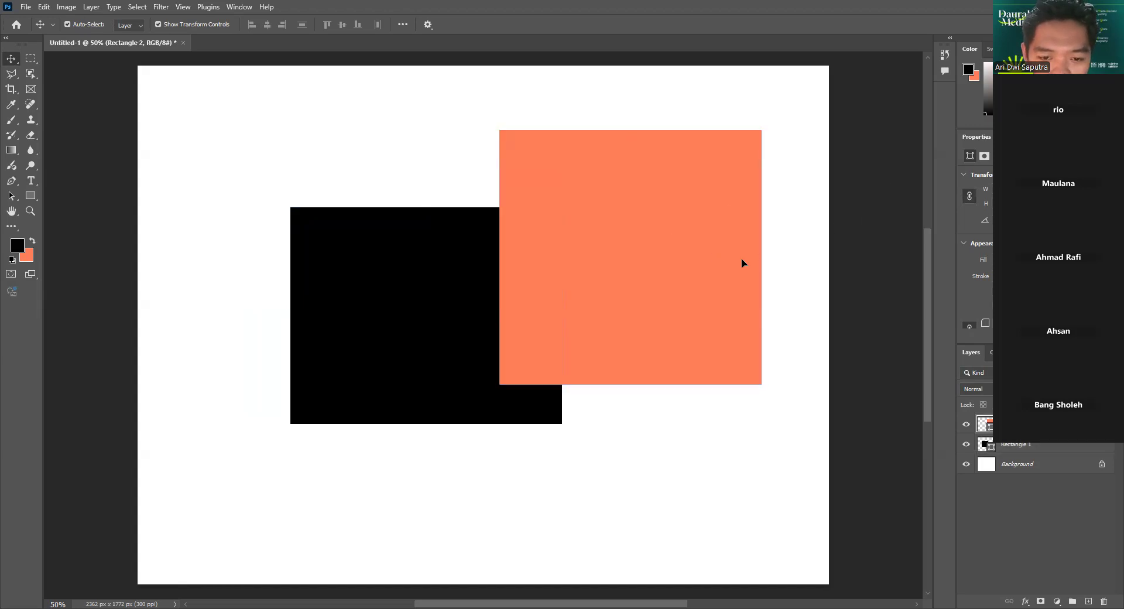
key(ctrl+z)
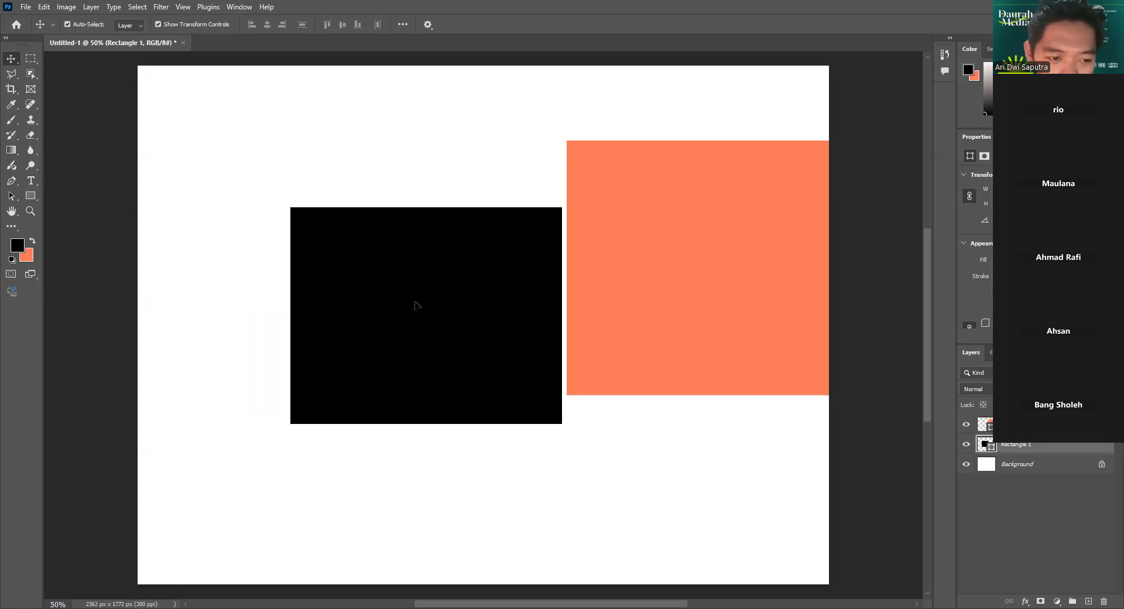
key(ctrl+z)
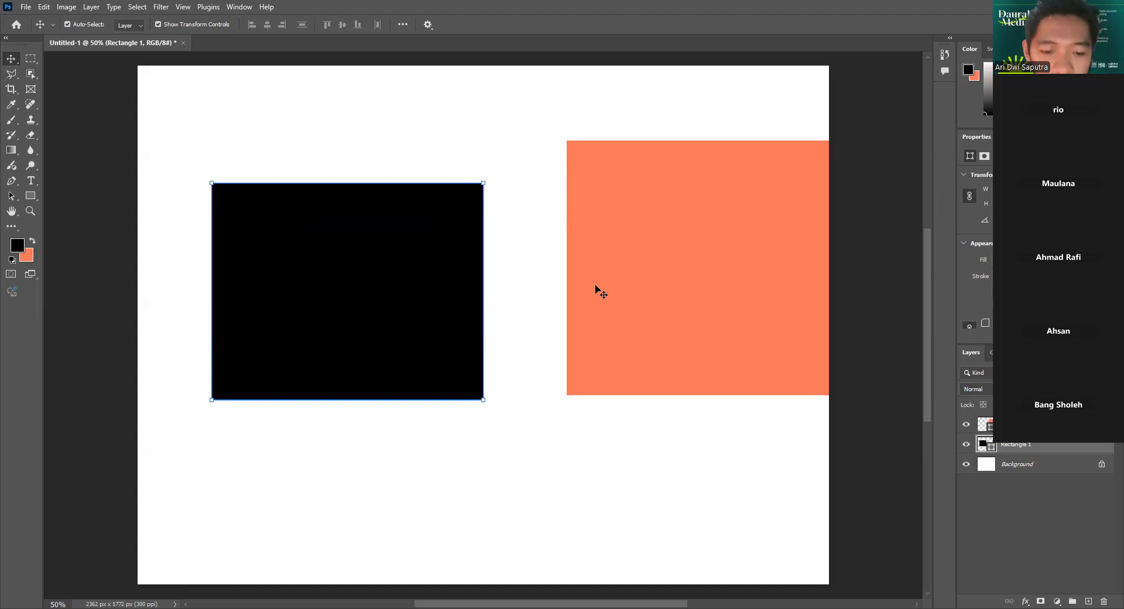
key(ctrl+z)
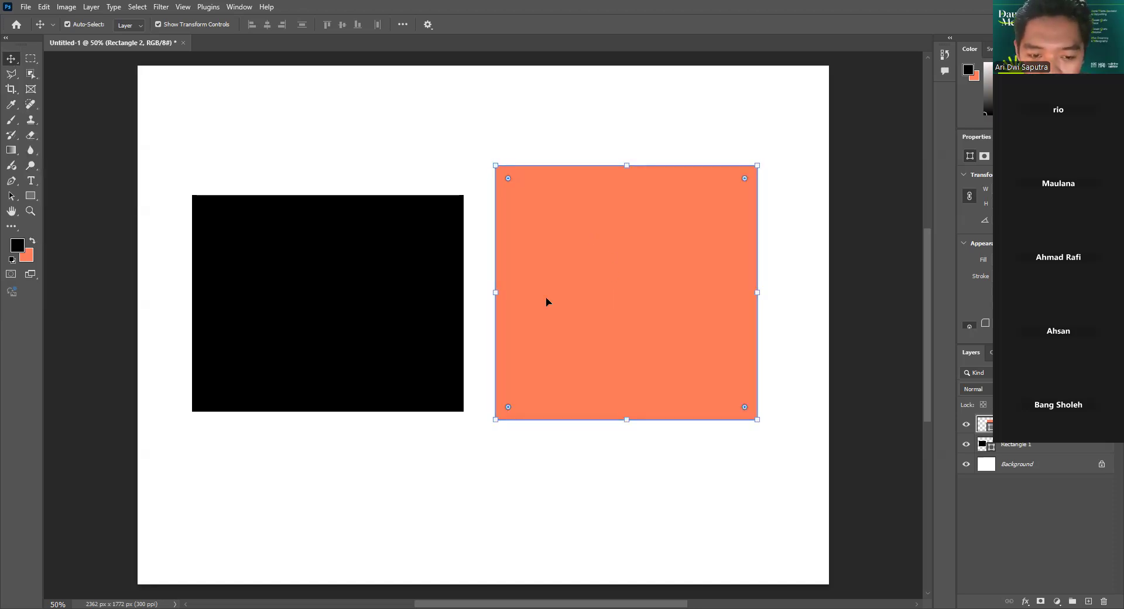
Scale the orange rectangle to about 104% and deselect it.
drag(521, 189, 452, 135)
drag(507, 168, 545, 195)
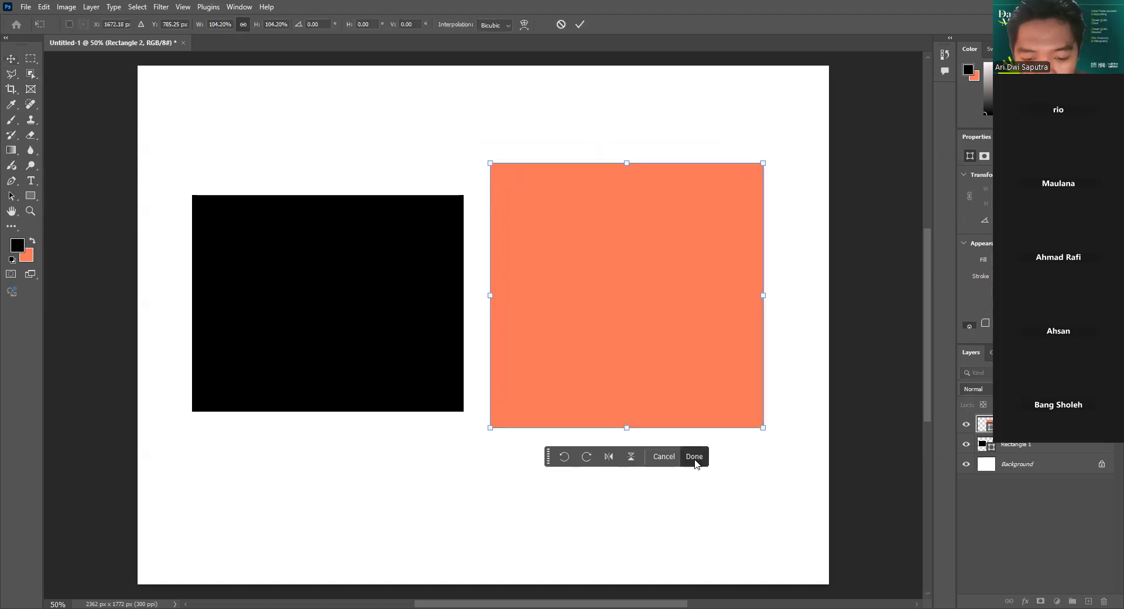
key(Return)
scroll(810, 171, up, 2)
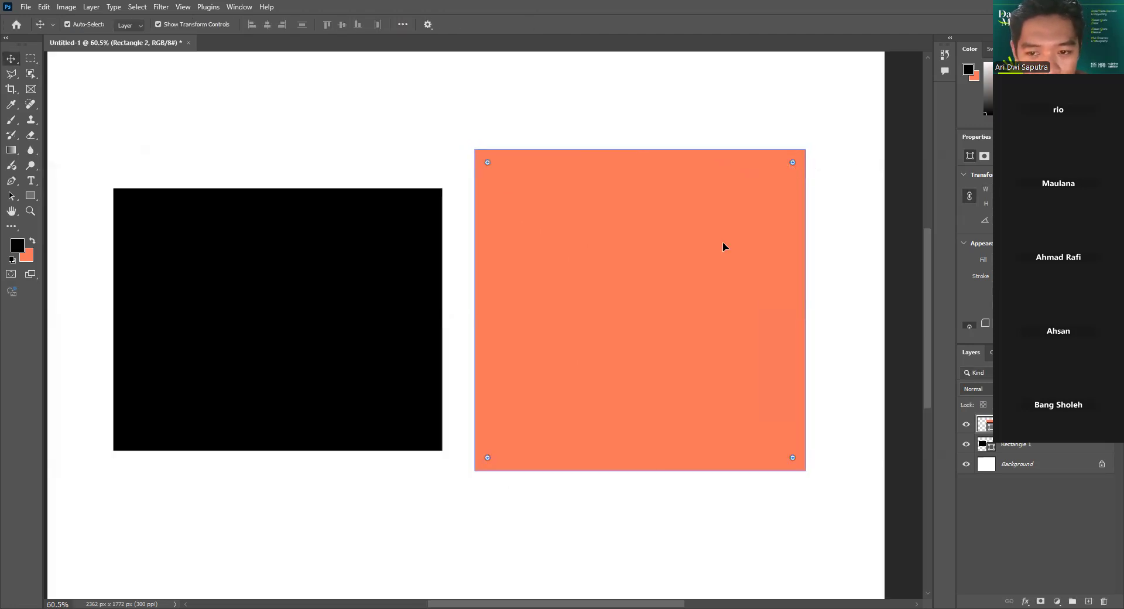
drag(722, 241, 689, 246)
key(ctrl+z)
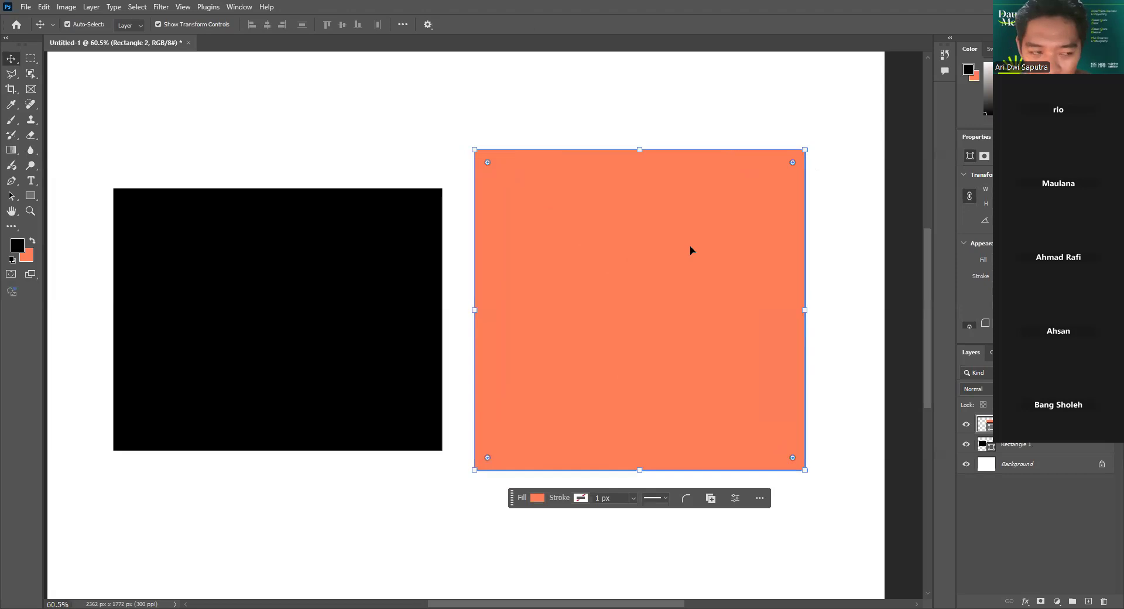
click(290, 92)
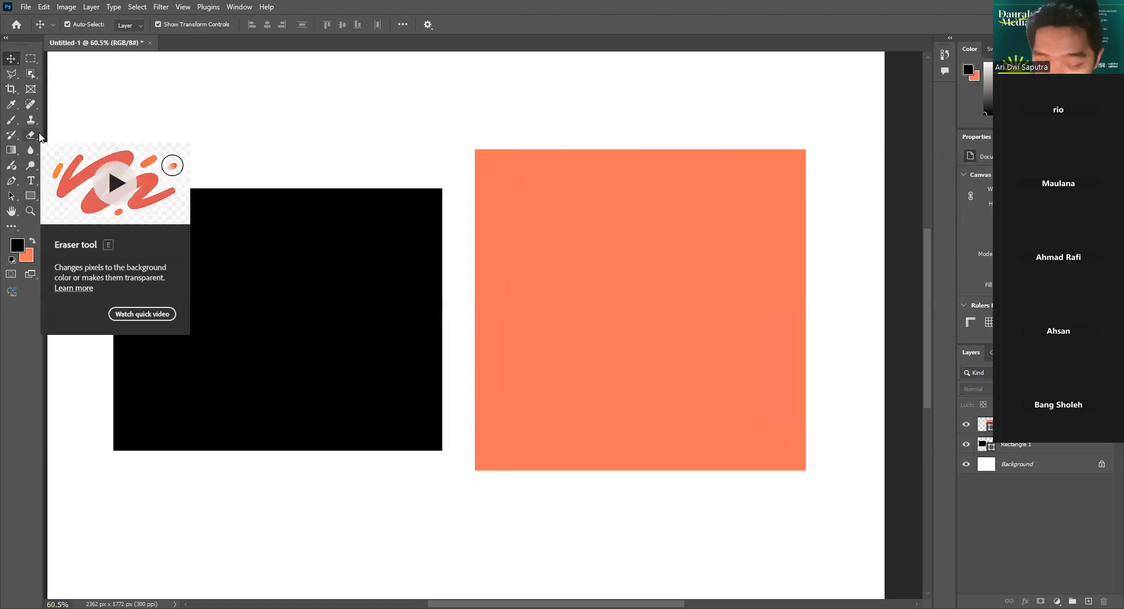
Activate the Rectangular Marquee tool and examine the marquee tool variants.
click(30, 62)
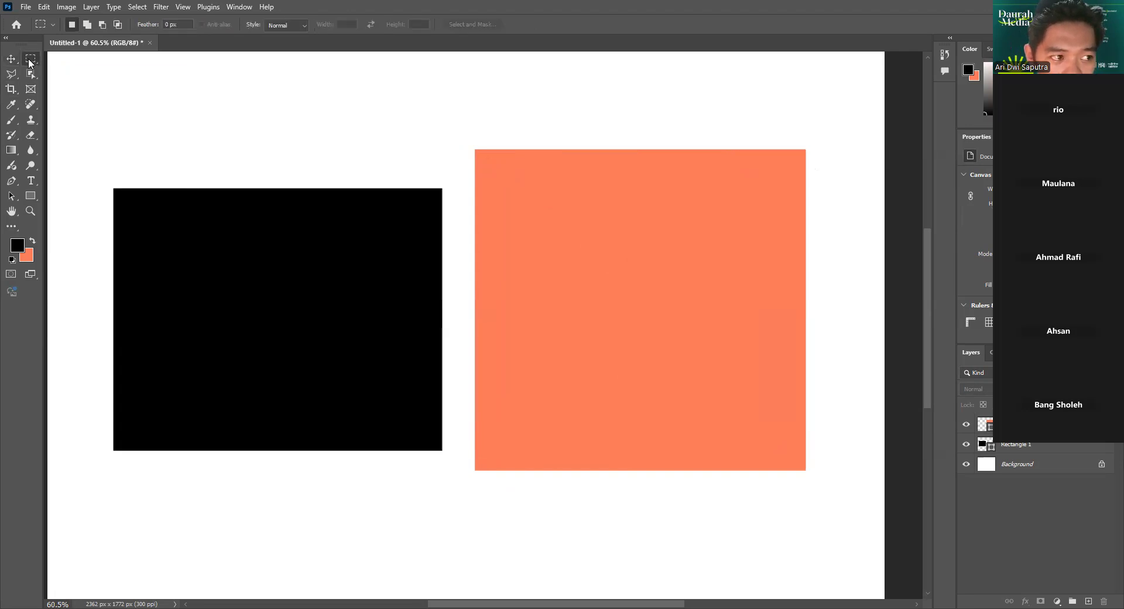
right_click(30, 62)
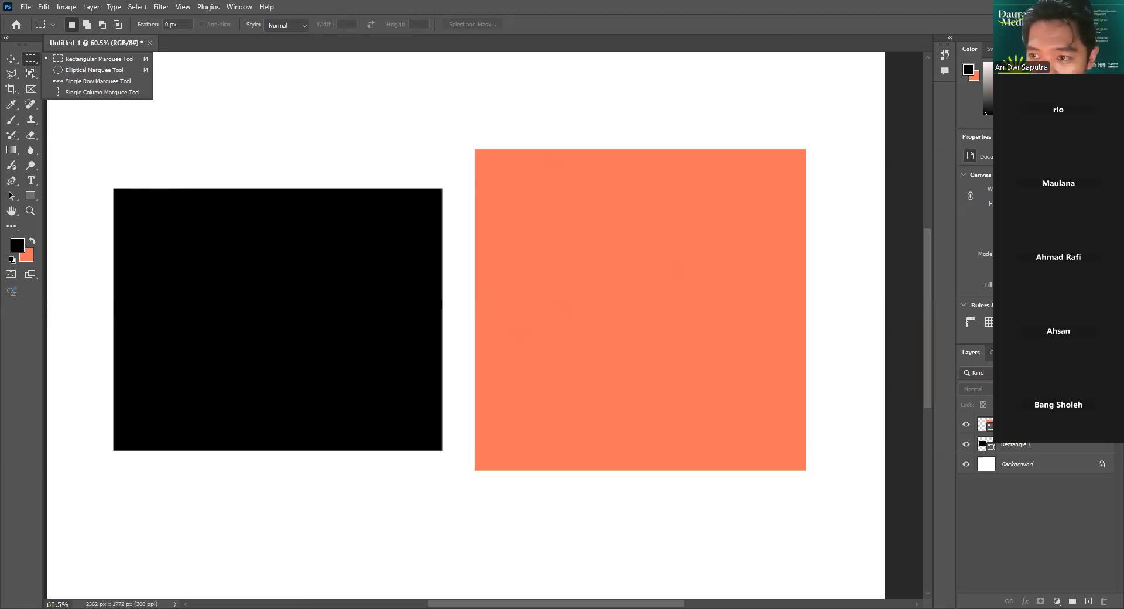
click(1006, 113)
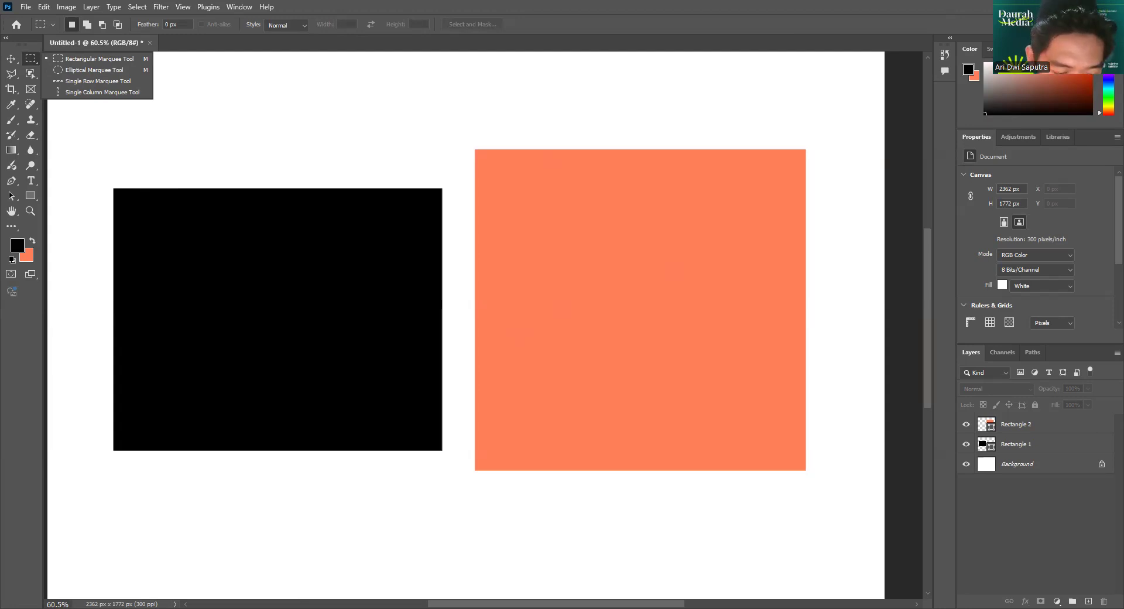
click(181, 209)
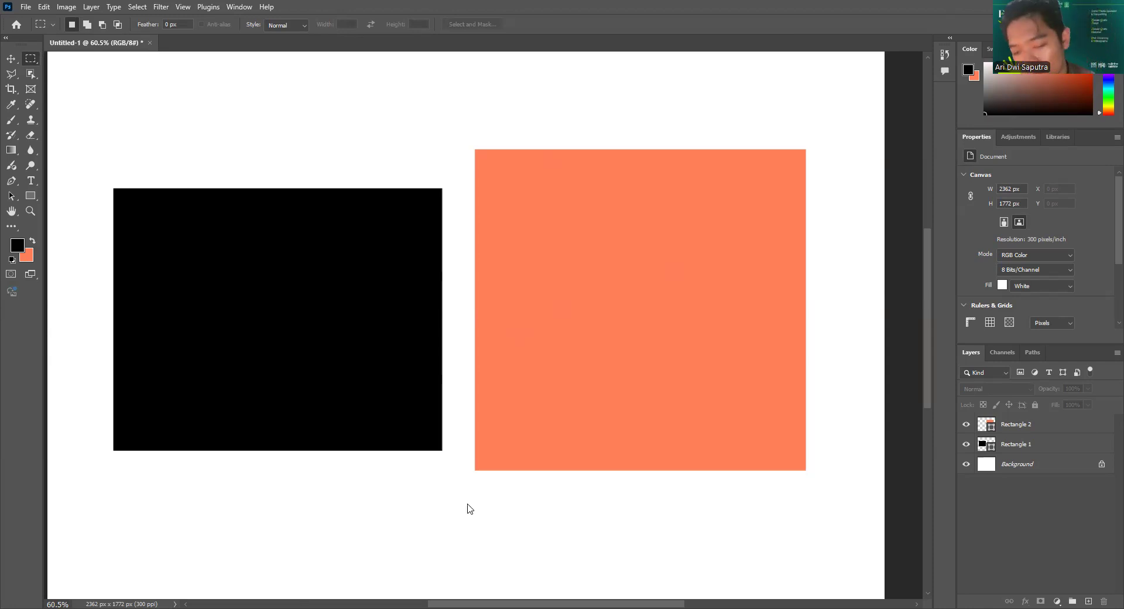
Place the photo of the seated football player into the document and hide the Rectangle 1 and Rectangle 2 layers.
key(ctrl+v)
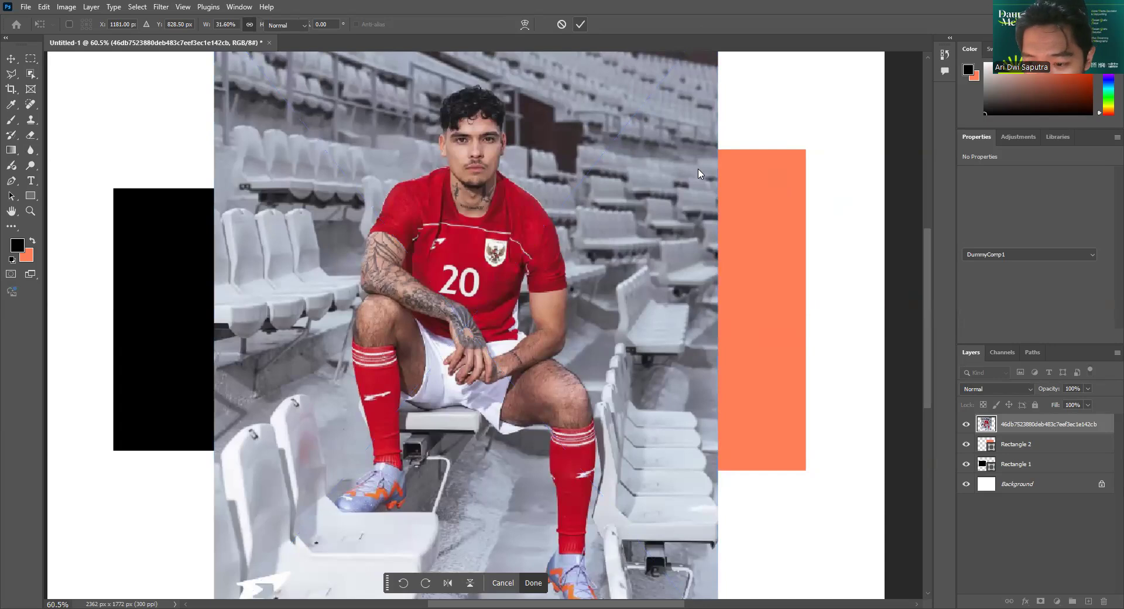
key(Return)
click(966, 444)
click(966, 464)
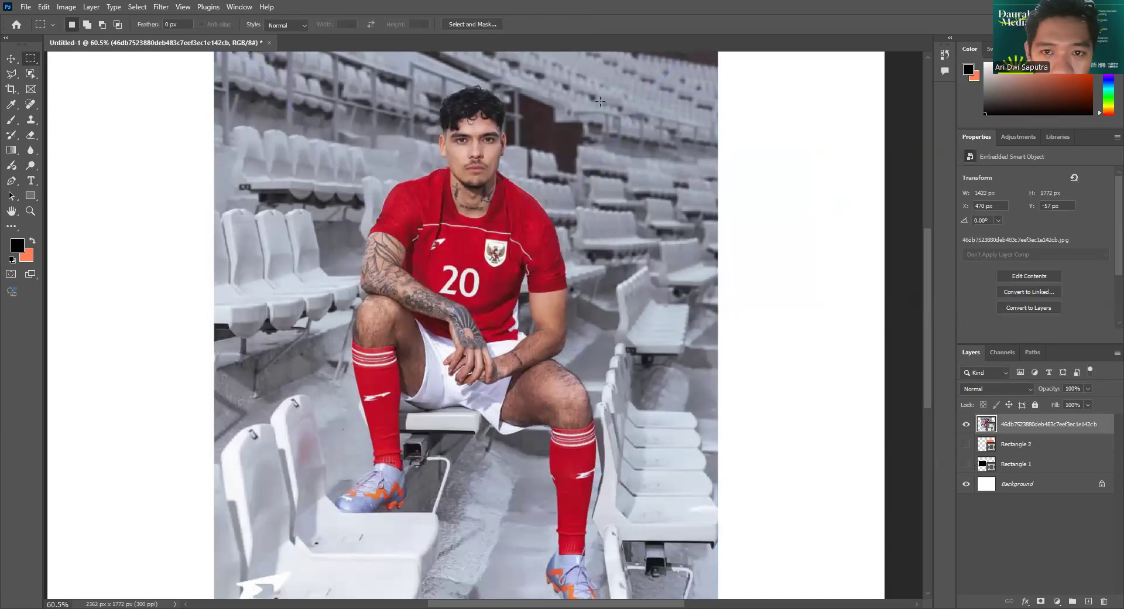
Scale the football player photo to about 24% and center it on the canvas.
key(v)
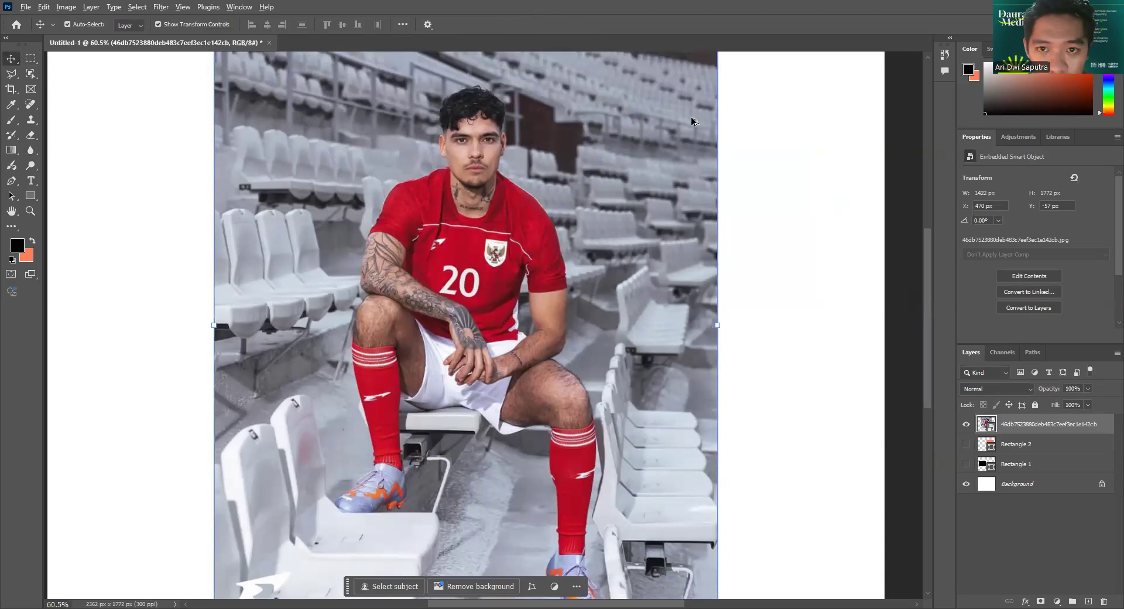
scroll(691, 121, down, 5)
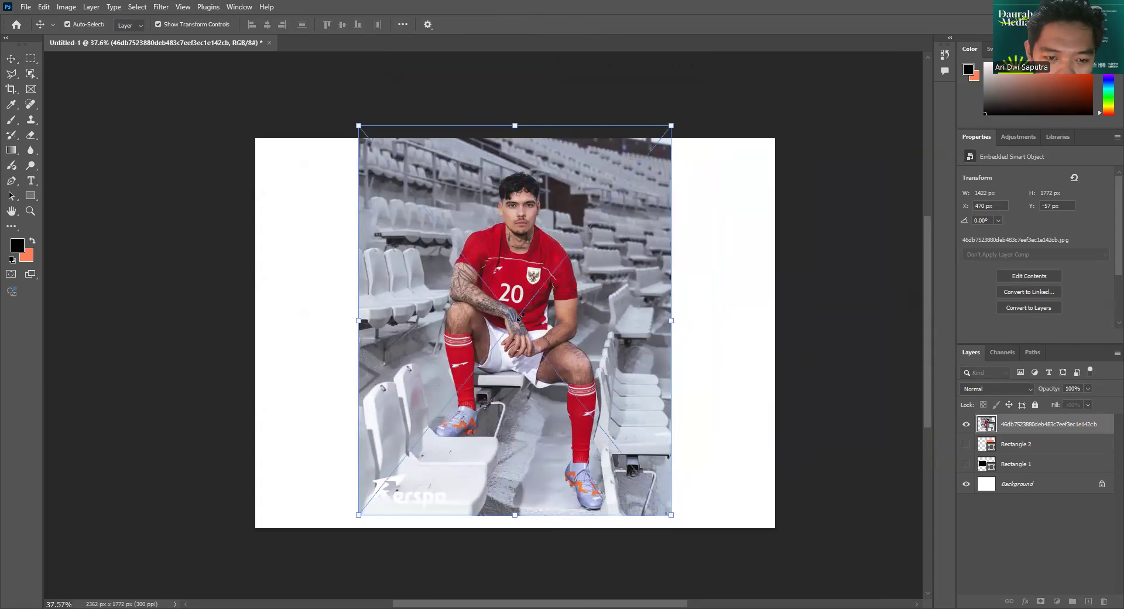
drag(671, 125, 636, 182)
click(582, 25)
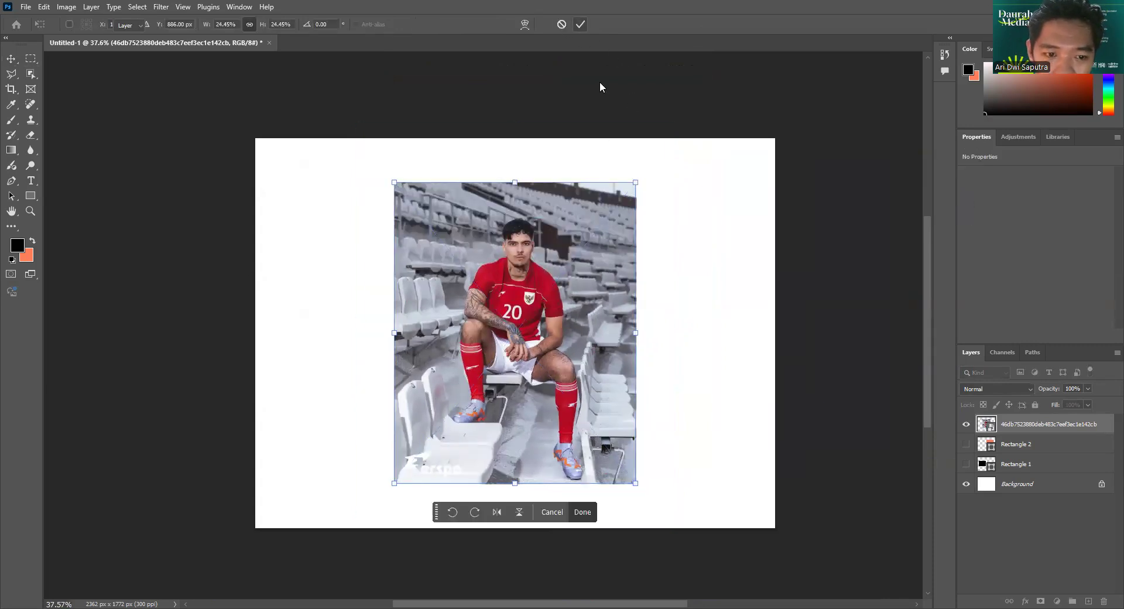
scroll(589, 201, up, 1)
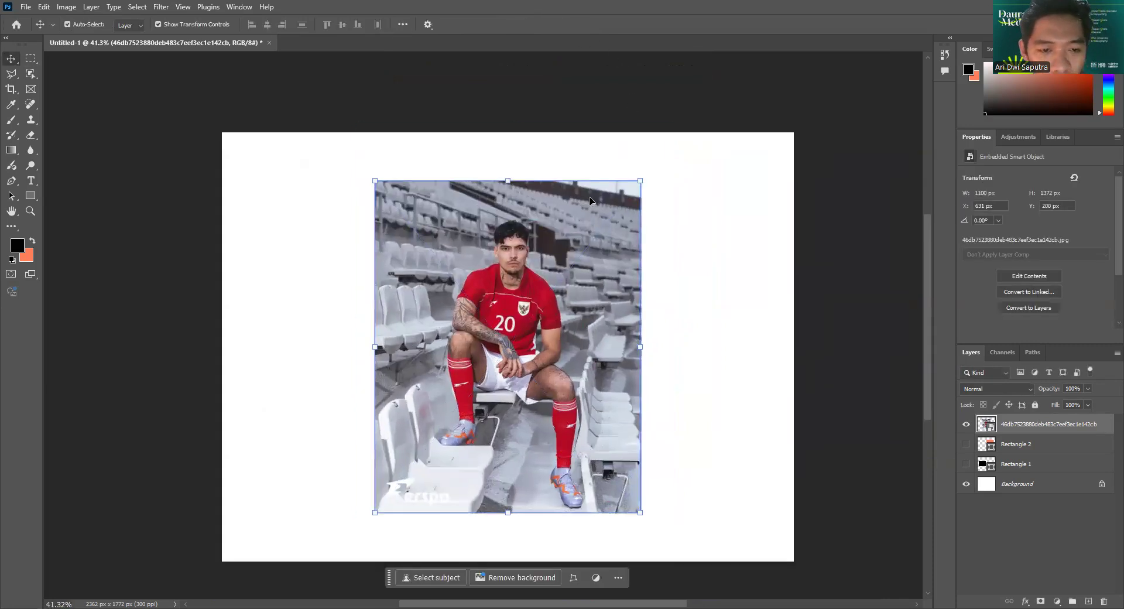
Draw a rectangular selection with the Rectangular Marquee tool across the photo's upper right part and past its right edge.
click(28, 60)
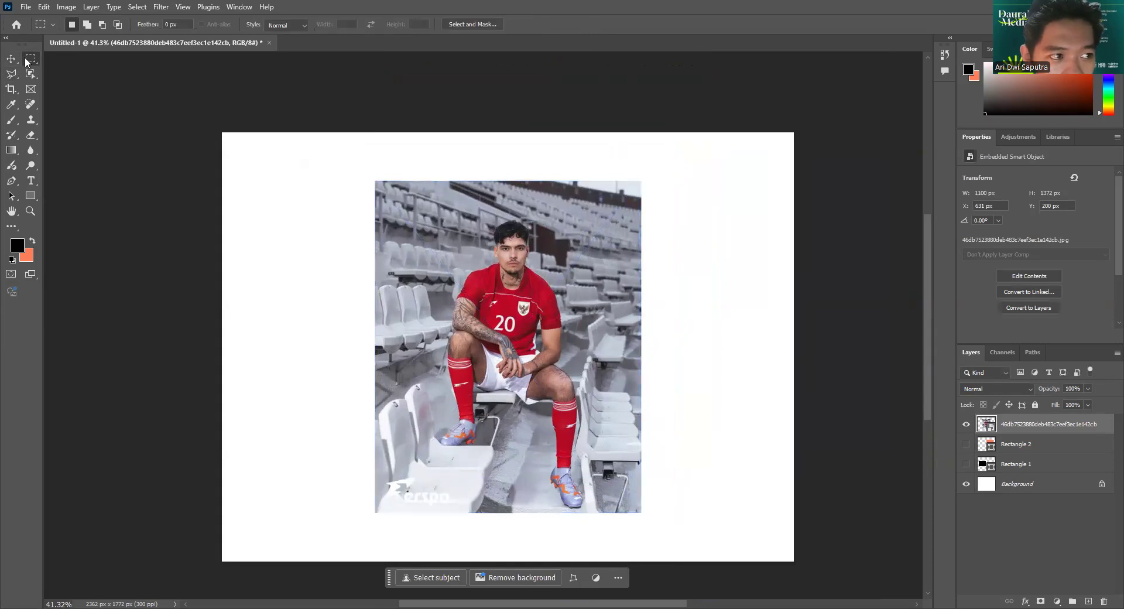
right_click(26, 60)
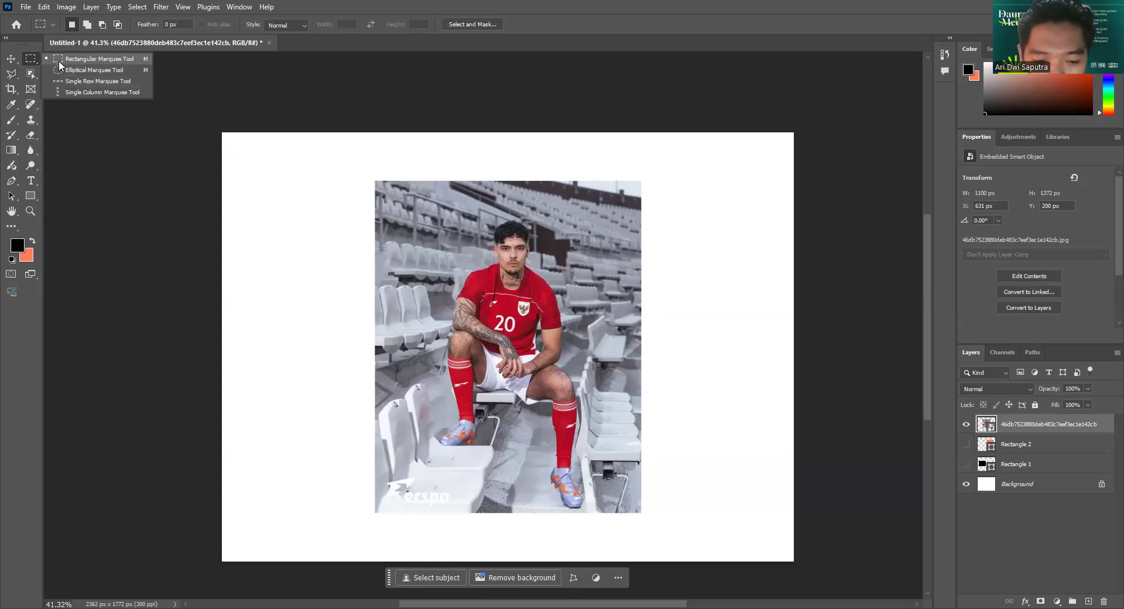
click(13, 74)
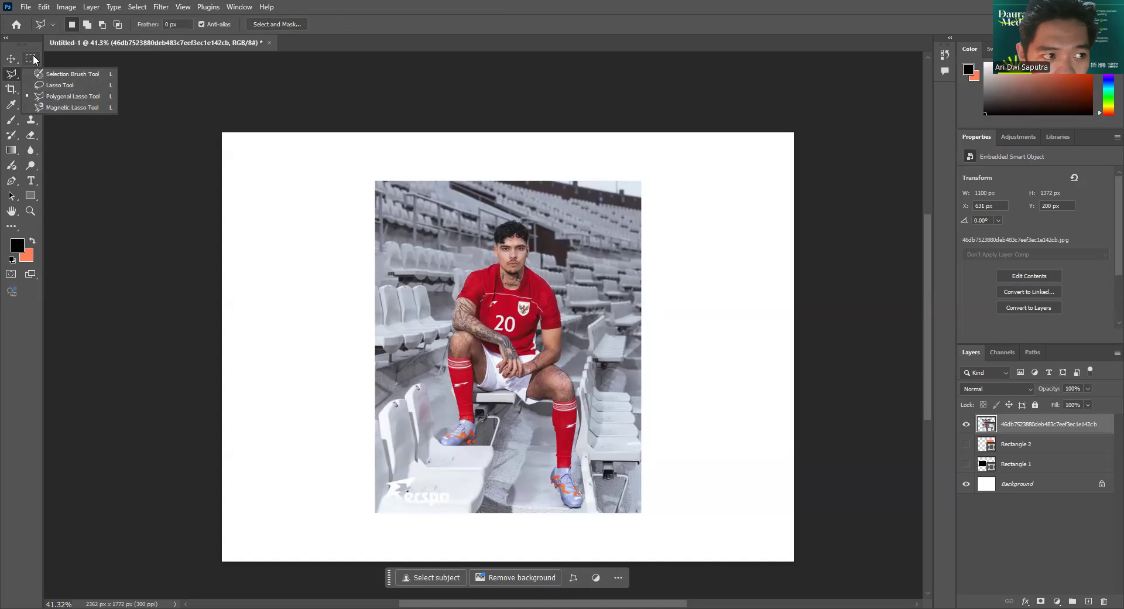
drag(34, 59, 79, 61)
click(80, 61)
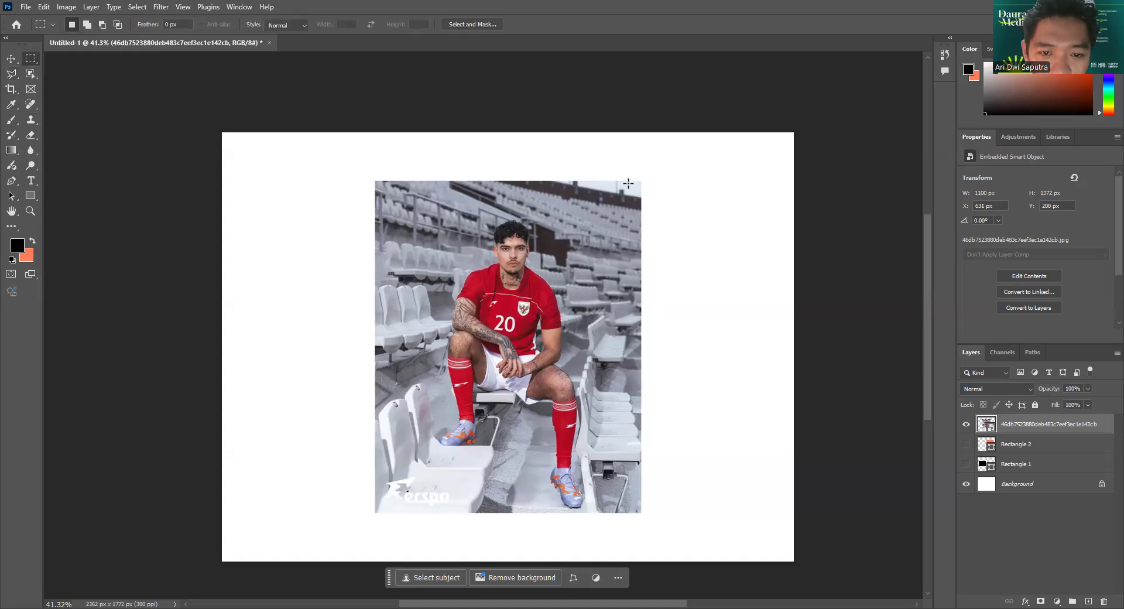
drag(456, 172, 718, 349)
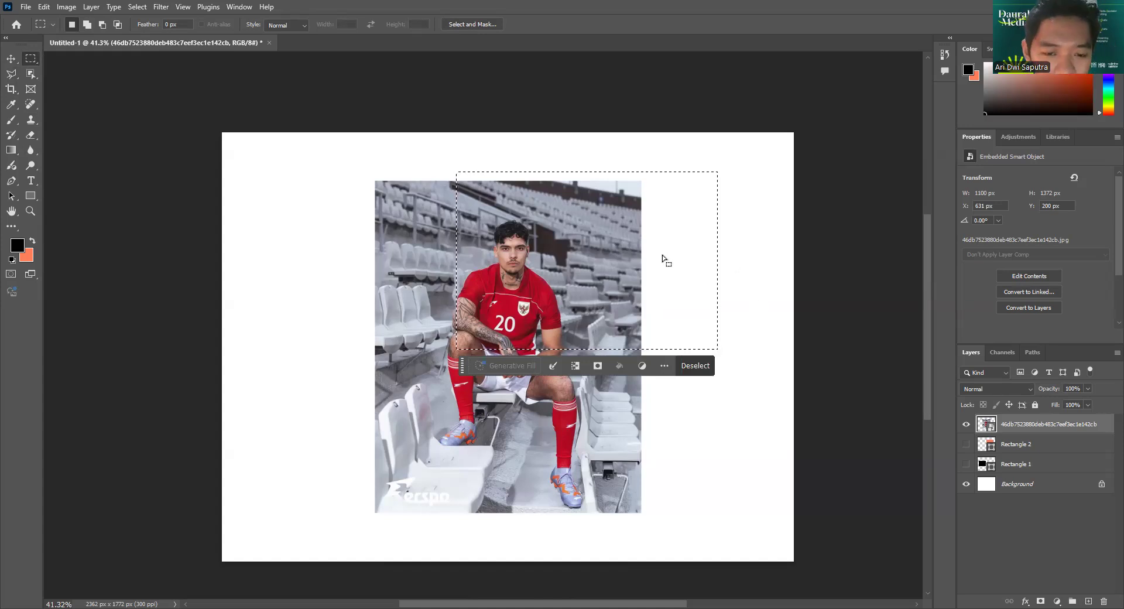
Draw an elliptical selection over the upper part of the photo, undo it, and clear the remaining rectangular selection.
right_click(31, 60)
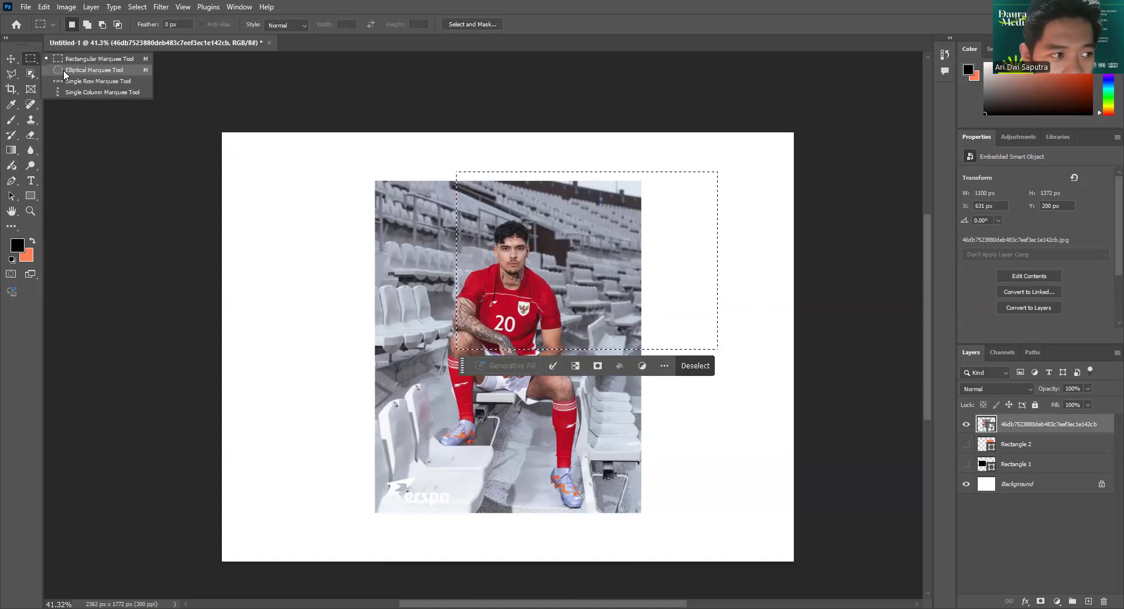
click(64, 71)
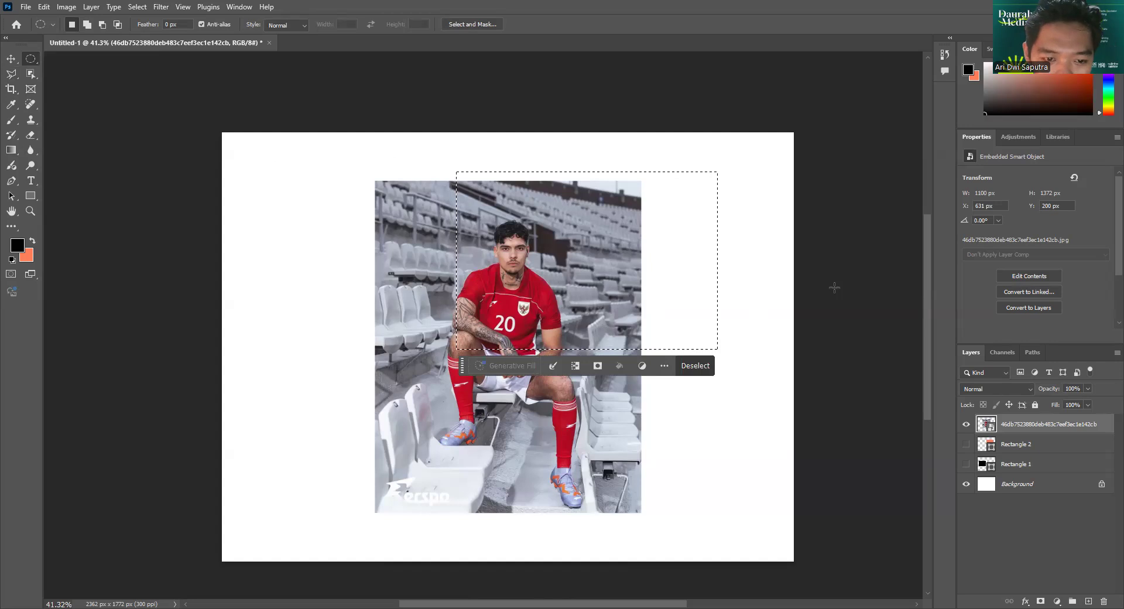
drag(367, 150, 627, 333)
key(ctrl+z)
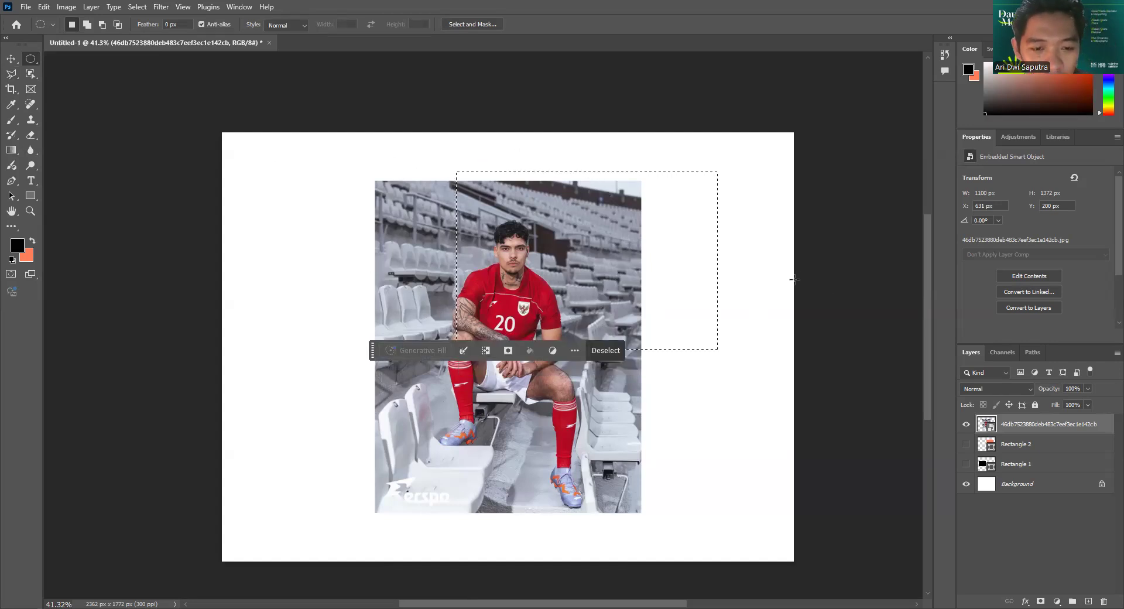
click(495, 182)
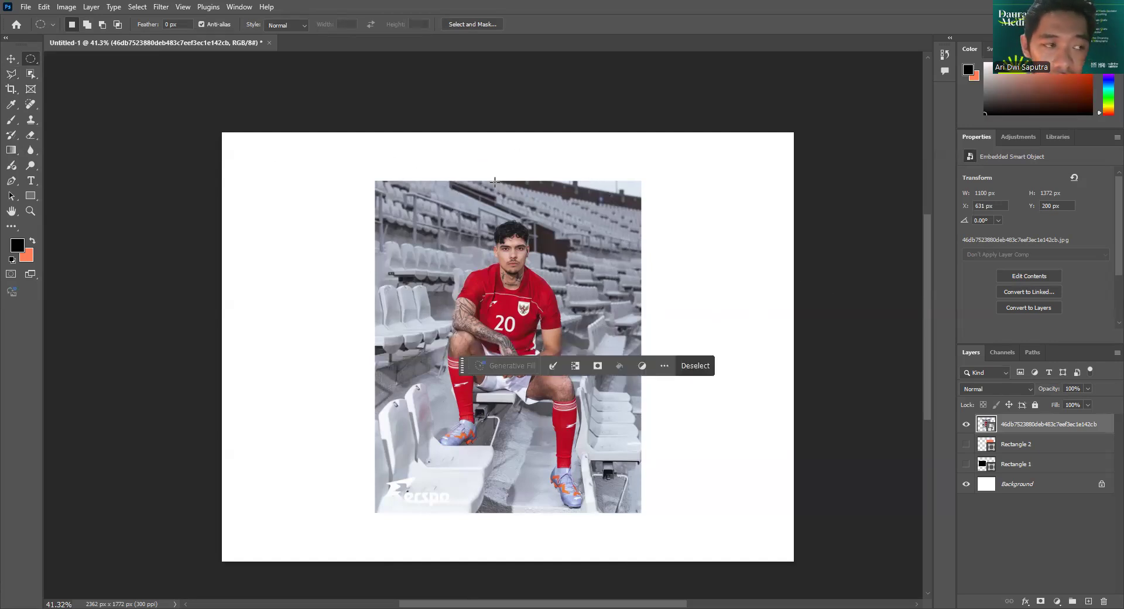
Paint a selection across the player and the seats beside him with the Selection Brush tool, and deselect it.
click(11, 74)
right_click(11, 73)
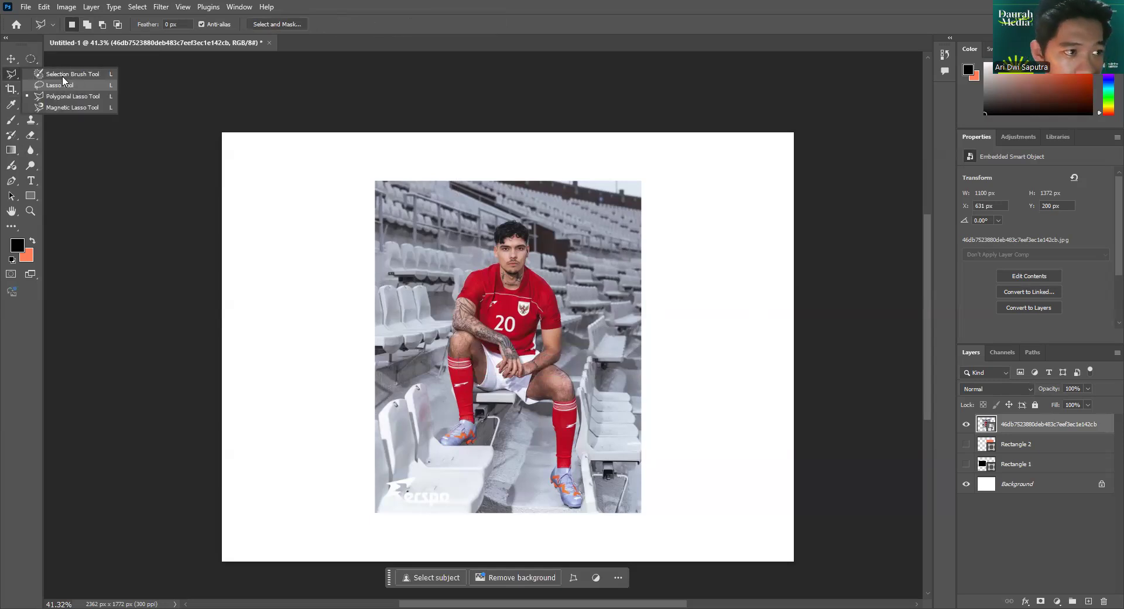
click(69, 75)
mouse_move(529, 225)
mouse_down()
mouse_move(565, 231)
mouse_move(585, 310)
mouse_move(424, 360)
mouse_move(586, 369)
mouse_up()
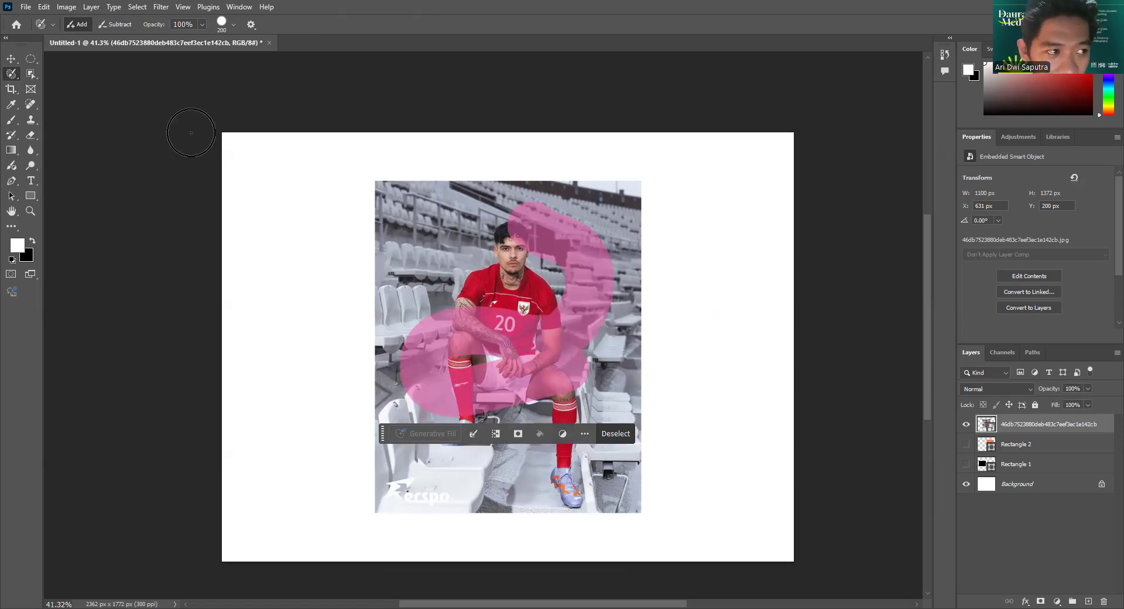
key(ctrl+d)
Draw a freehand selection loosely around the player with the Lasso tool, and clear it.
key(l)
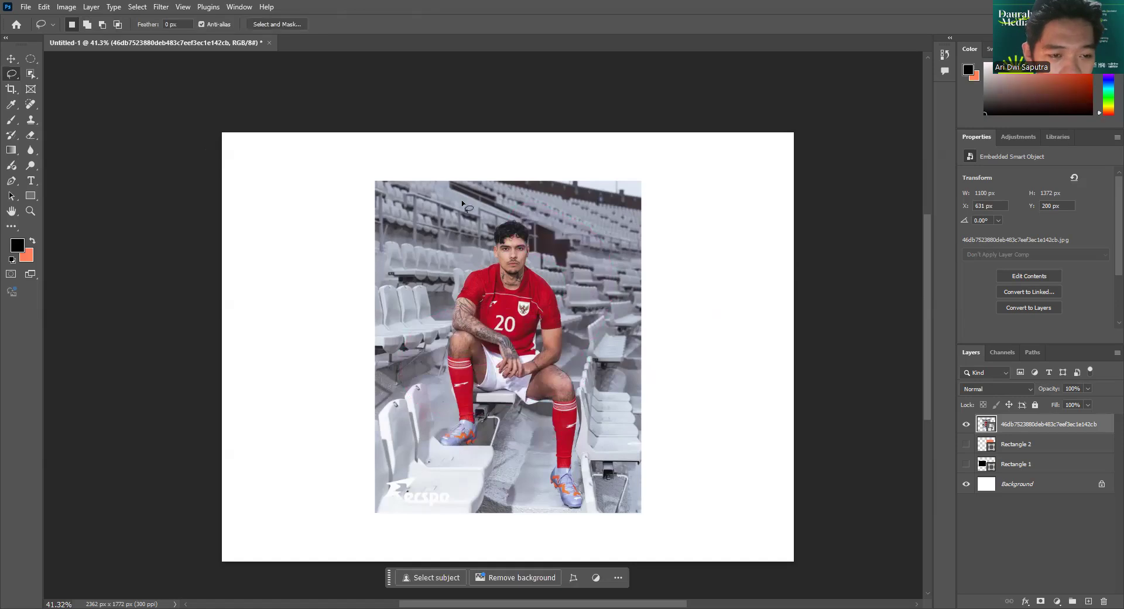
mouse_move(543, 216)
mouse_down()
mouse_move(593, 264)
mouse_move(589, 311)
mouse_move(601, 346)
mouse_move(591, 401)
mouse_move(466, 398)
mouse_move(358, 306)
mouse_move(444, 203)
mouse_move(487, 192)
mouse_move(960, 231)
mouse_up()
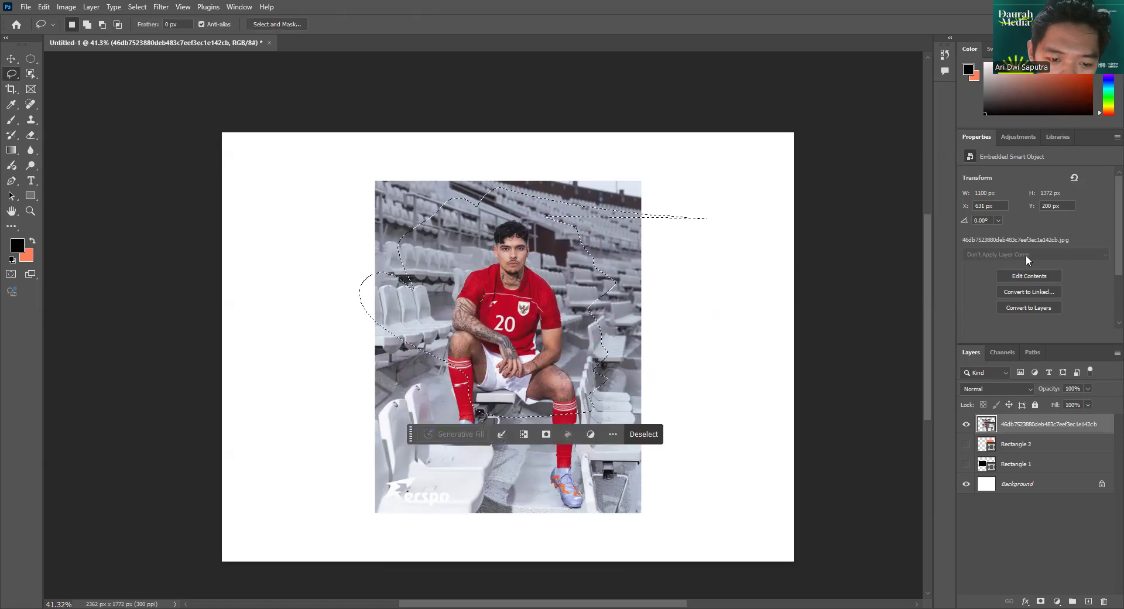
click(531, 199)
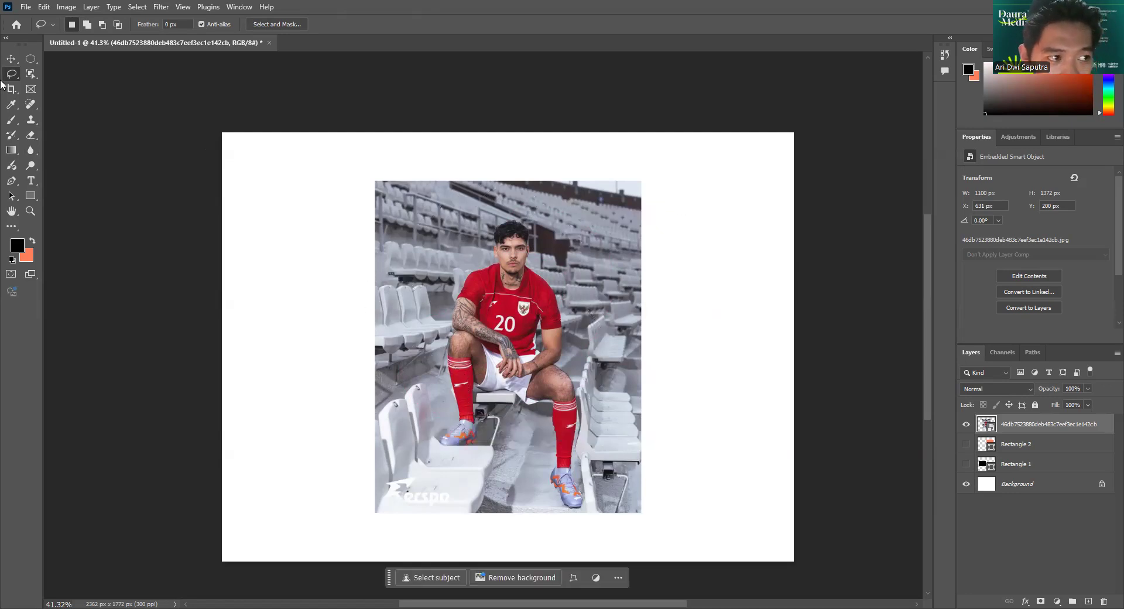
Draw a four-sided selection around the player with the Polygonal Lasso tool, close it, and deselect.
right_click(8, 75)
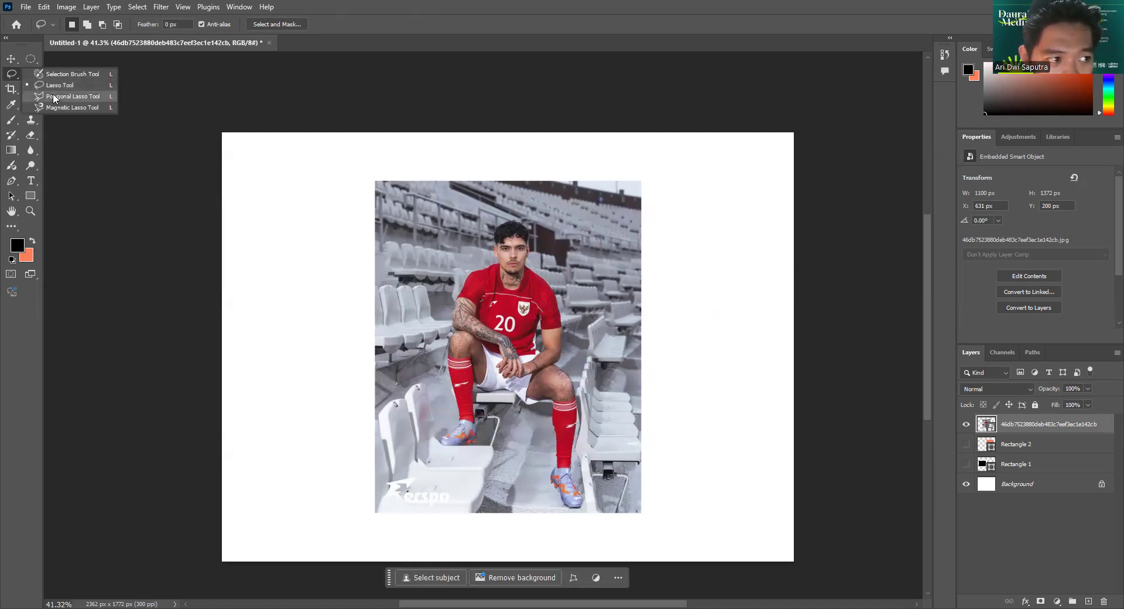
click(53, 96)
click(456, 187)
click(709, 322)
click(493, 459)
click(391, 326)
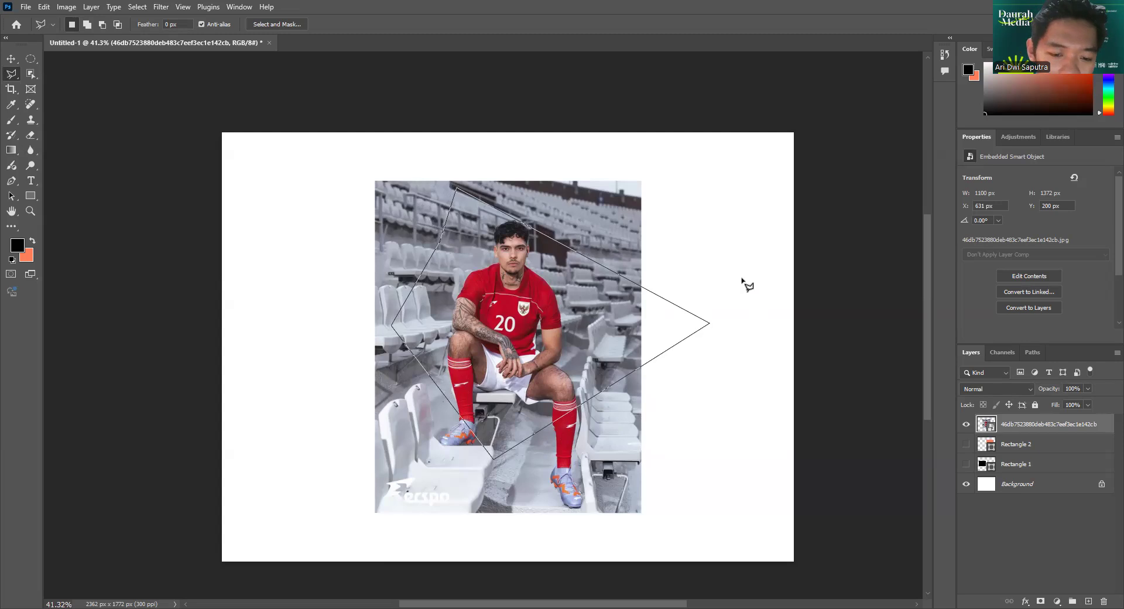
key(Return)
key(ctrl+d)
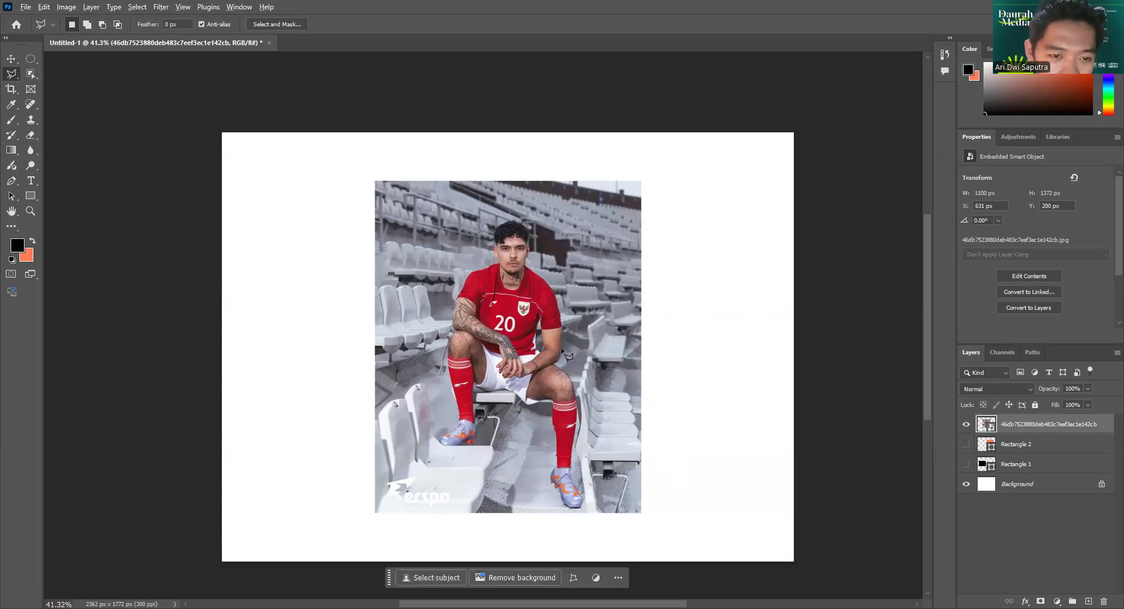
Trace the player's shoulder, arm and knee beside the crest with the Magnetic Lasso tool, close the selection, and deselect.
scroll(562, 351, up, 3)
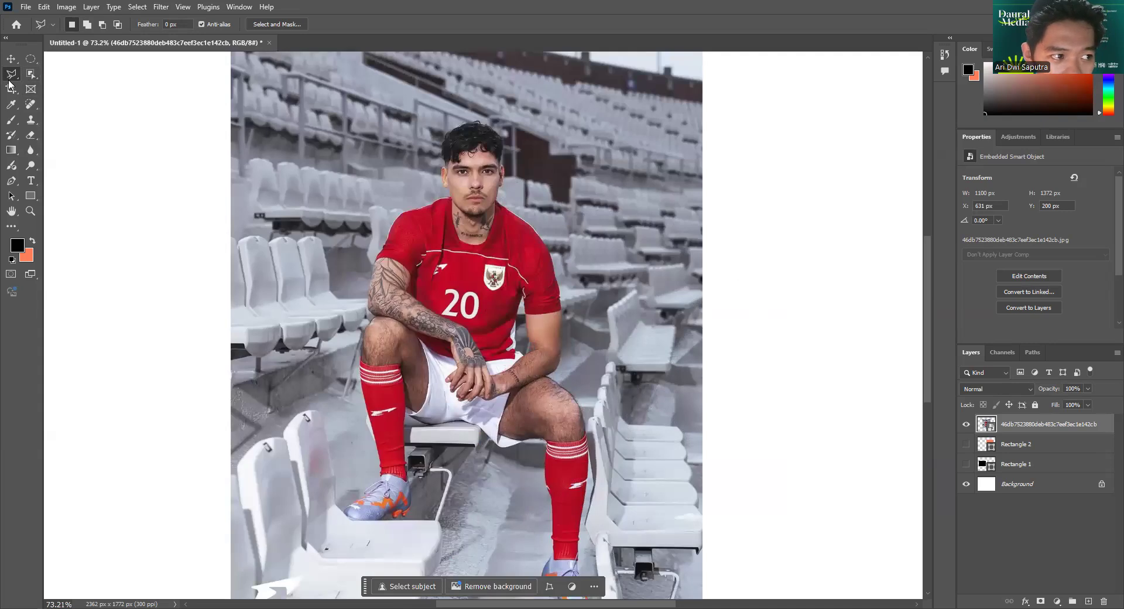
right_click(10, 77)
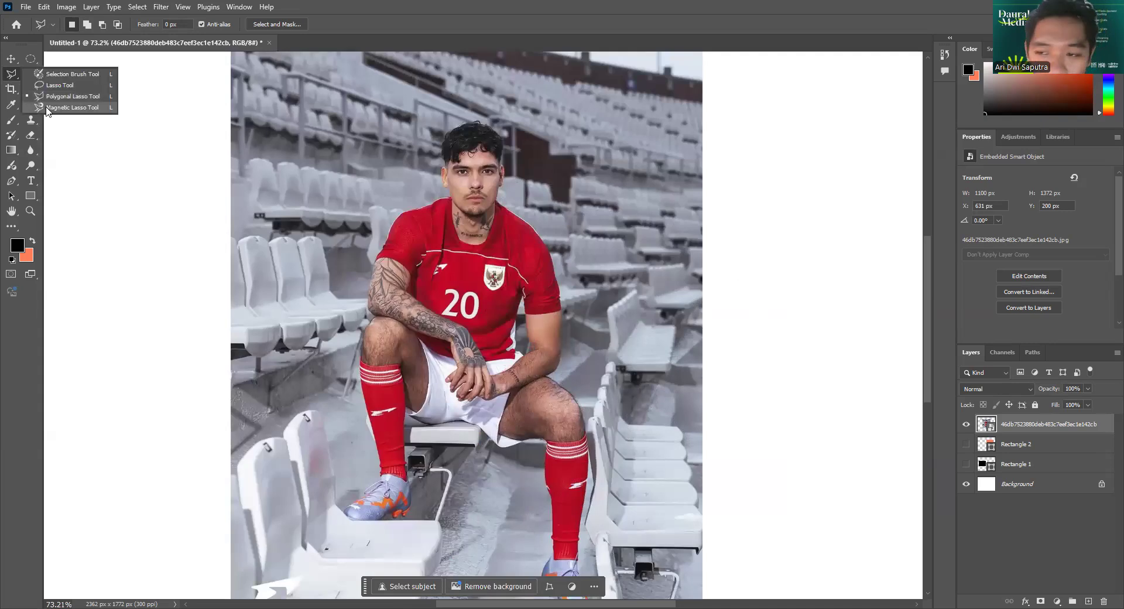
click(48, 109)
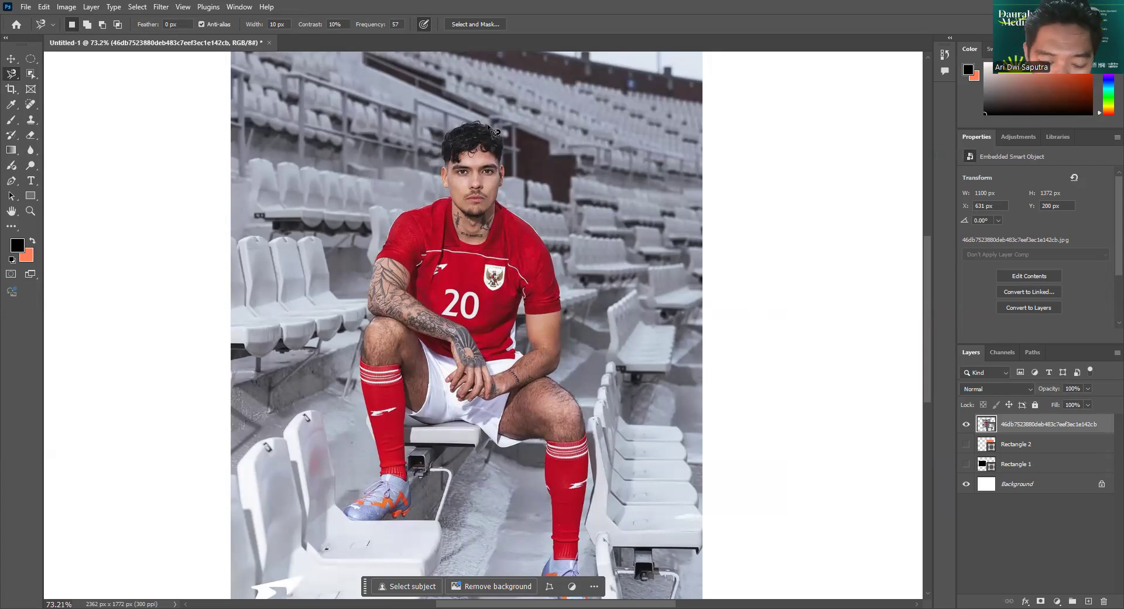
scroll(491, 129, up, 3)
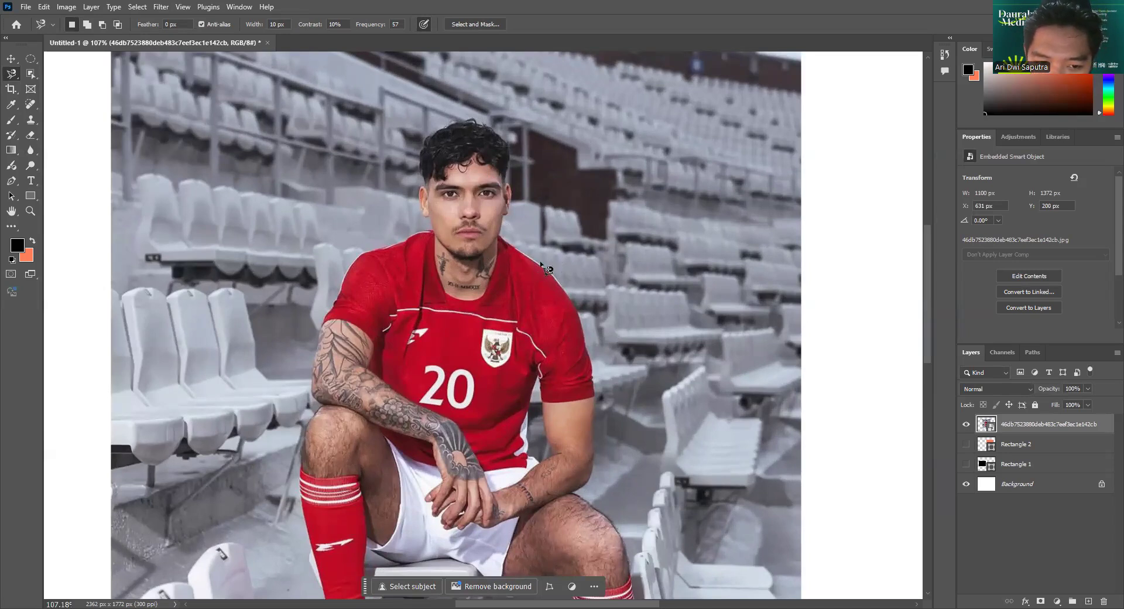
click(498, 234)
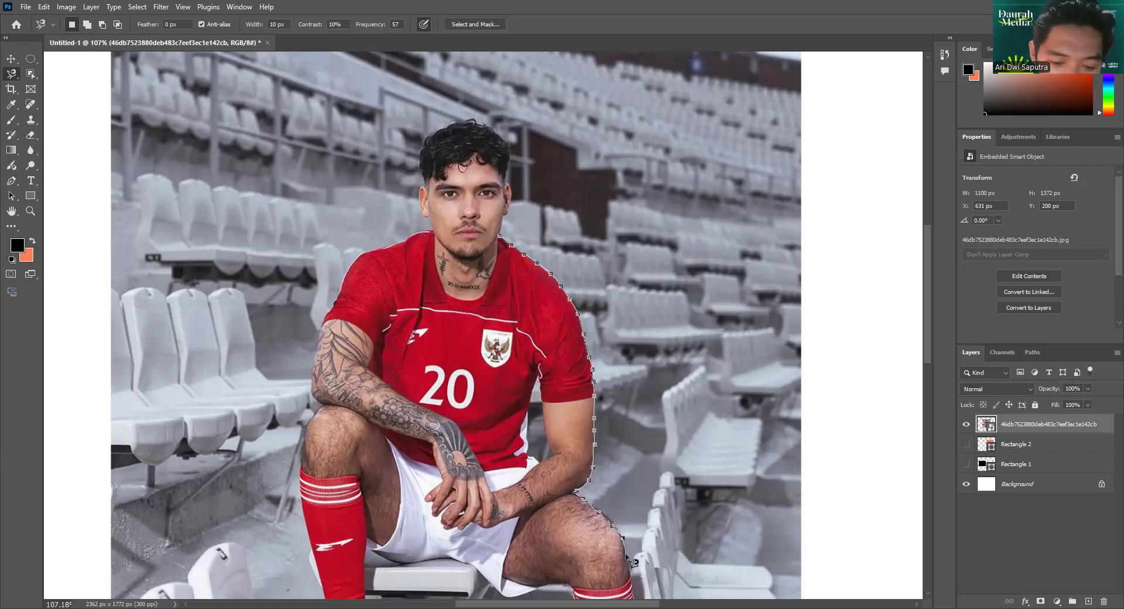
key(ctrl+minus)
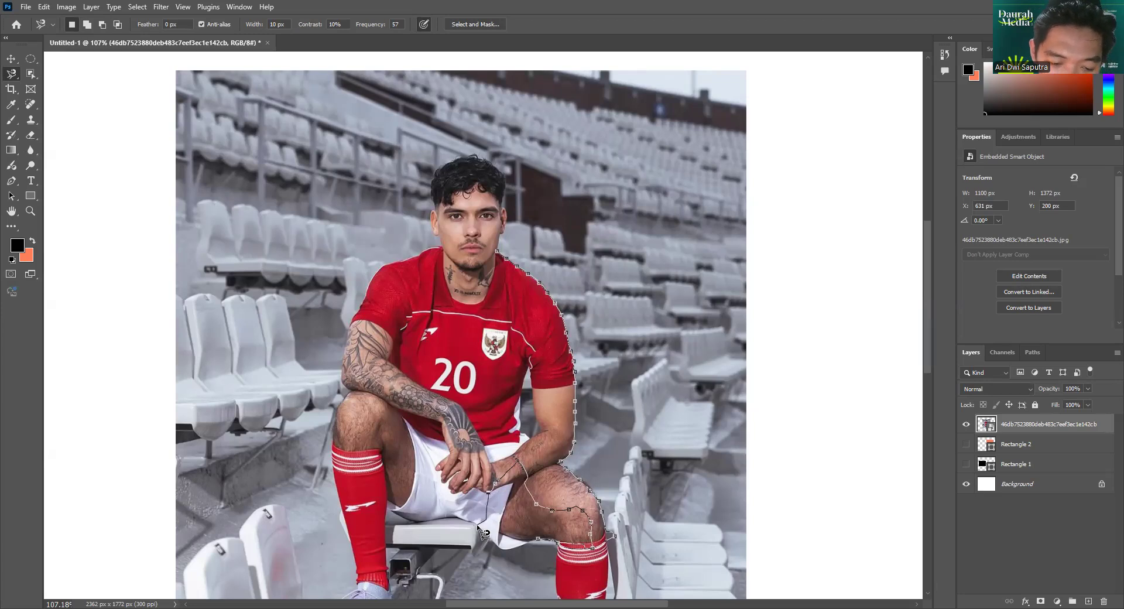
double_click(502, 496)
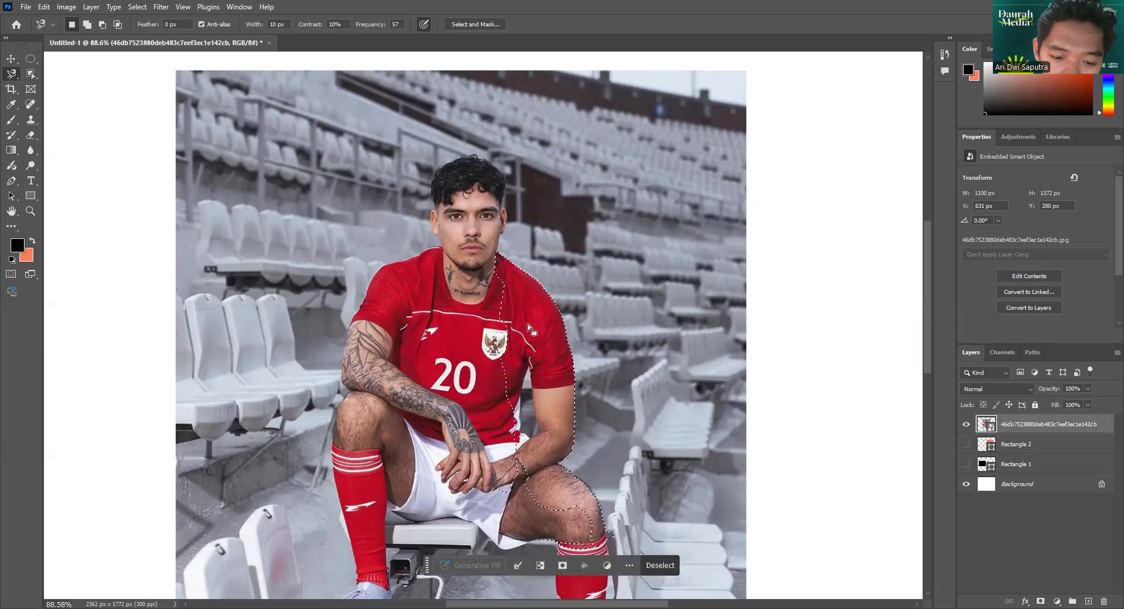
scroll(499, 387, down, 2)
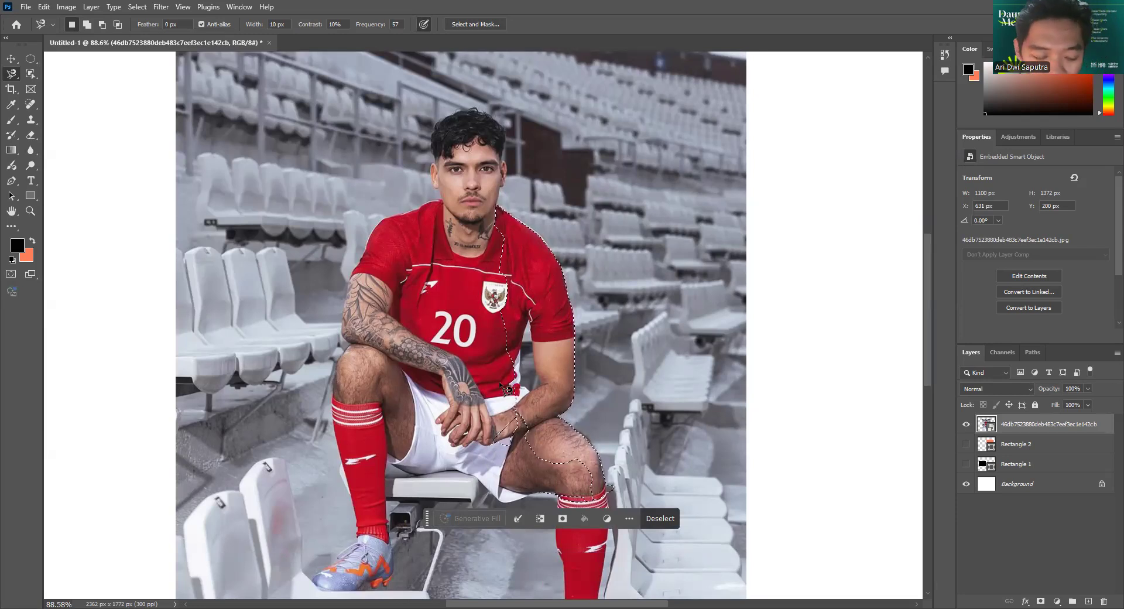
key(ctrl+d)
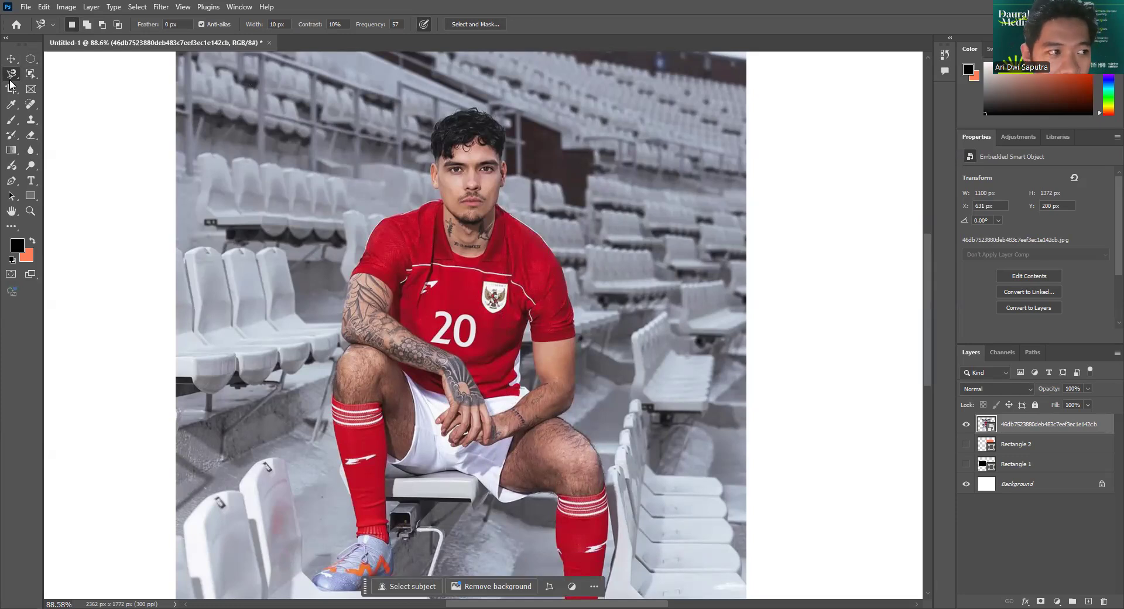
Select the whole seated player with the Object Selection tool in Rectangle mode, and deselect him.
click(31, 107)
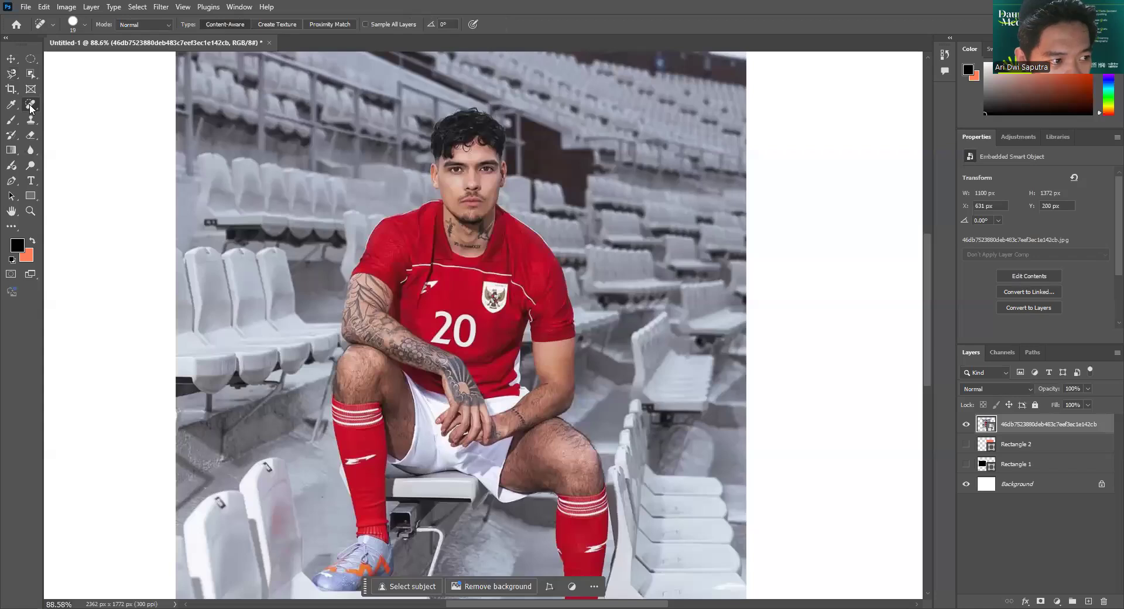
right_click(31, 106)
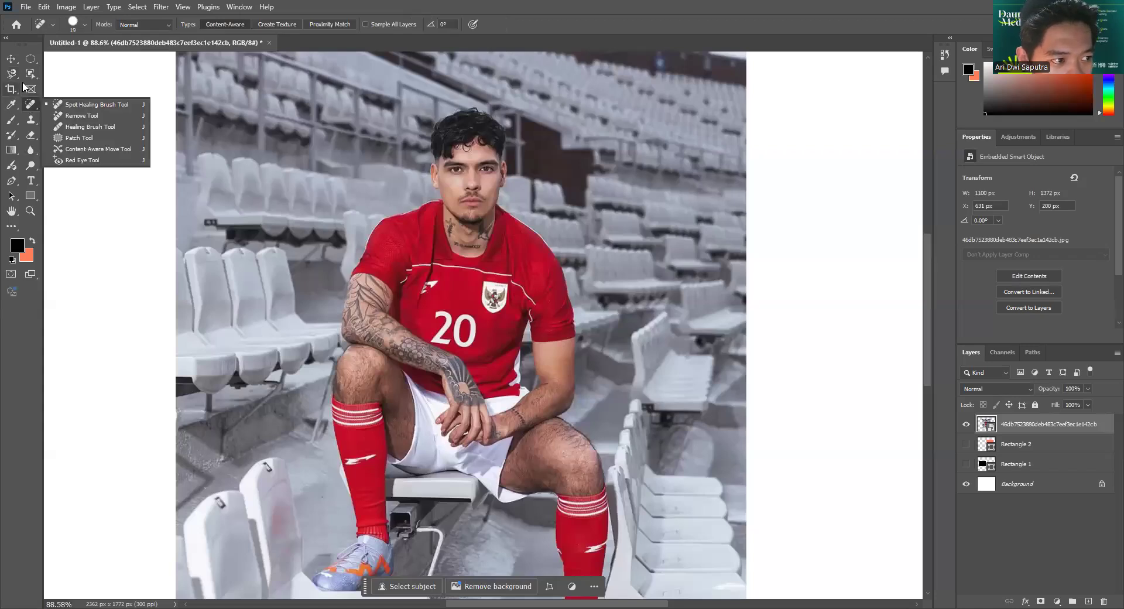
click(32, 76)
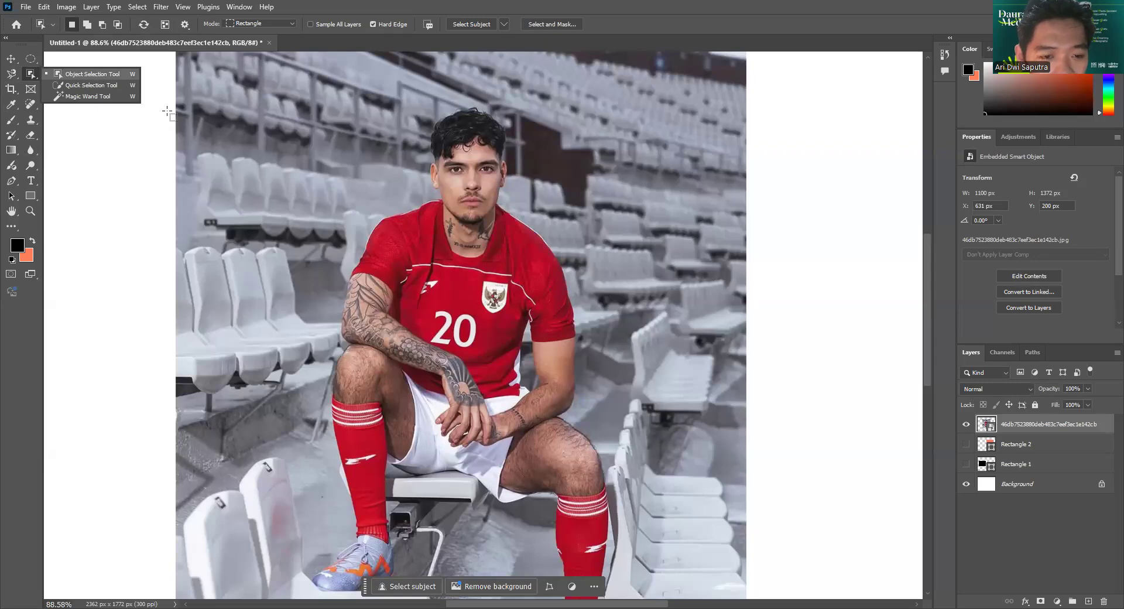
click(81, 70)
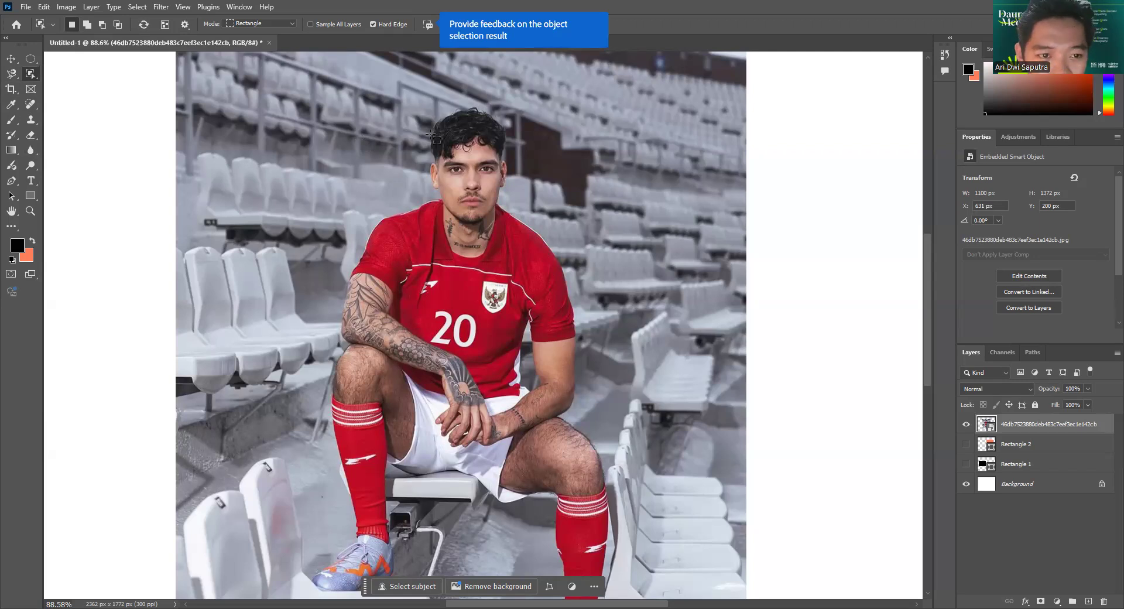
scroll(430, 134, down, 2)
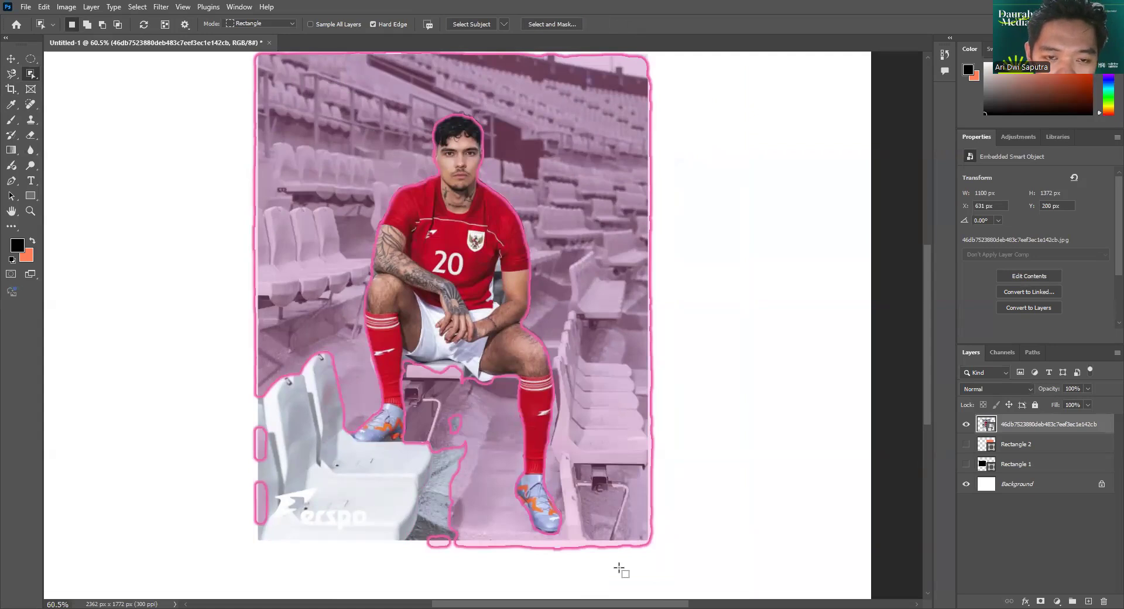
drag(353, 93, 608, 561)
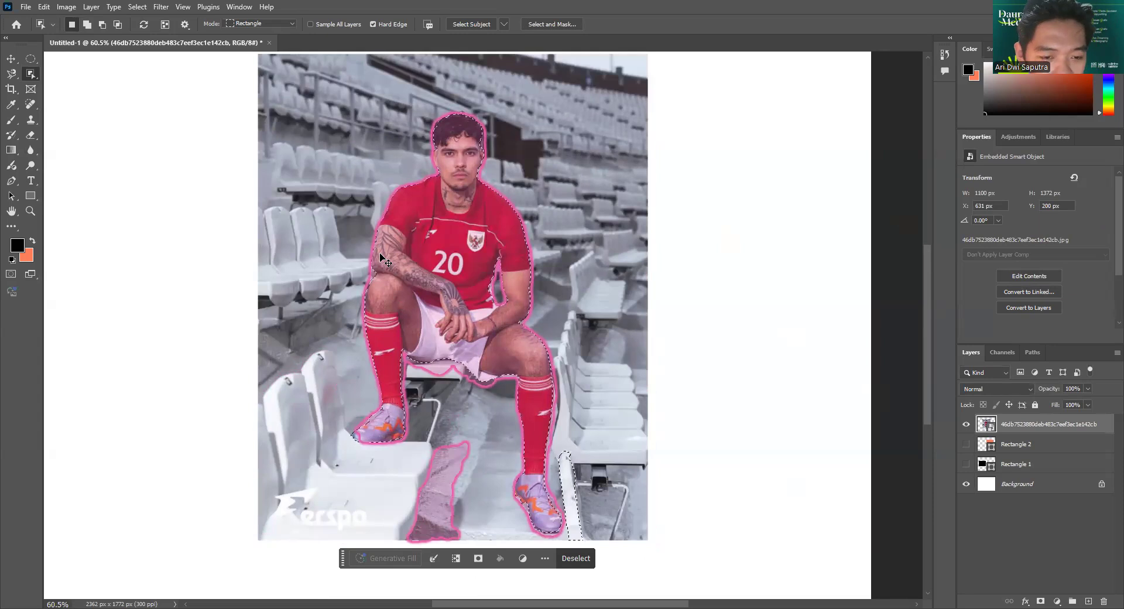
key(ctrl+d)
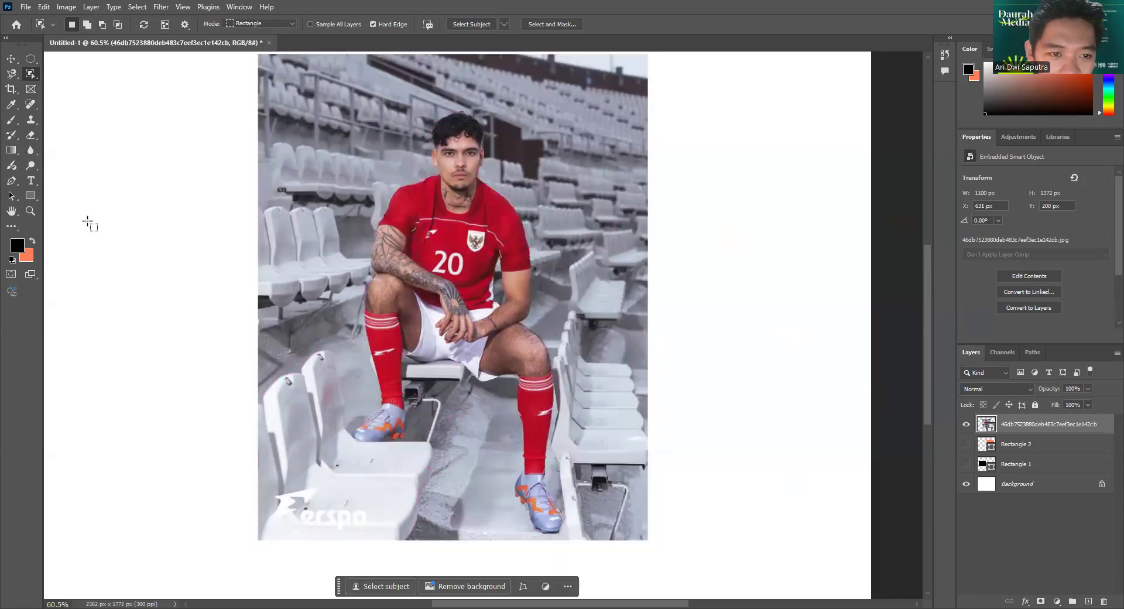
Crop the canvas in from its right edge to about 1935 px wide with the Crop tool, keeping the full height.
right_click(31, 73)
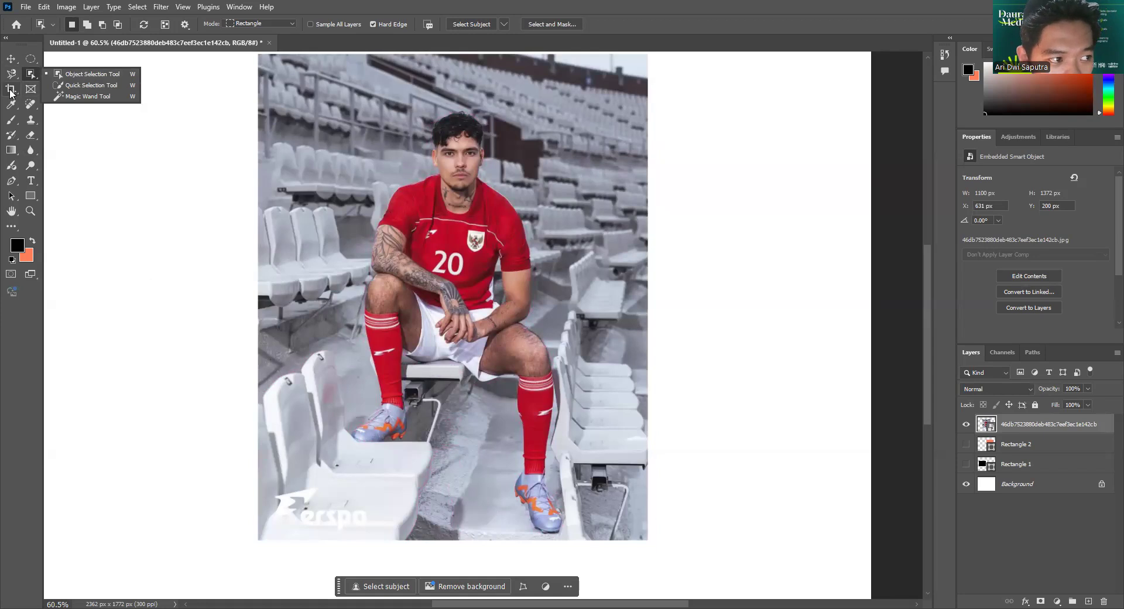
click(10, 91)
right_click(10, 91)
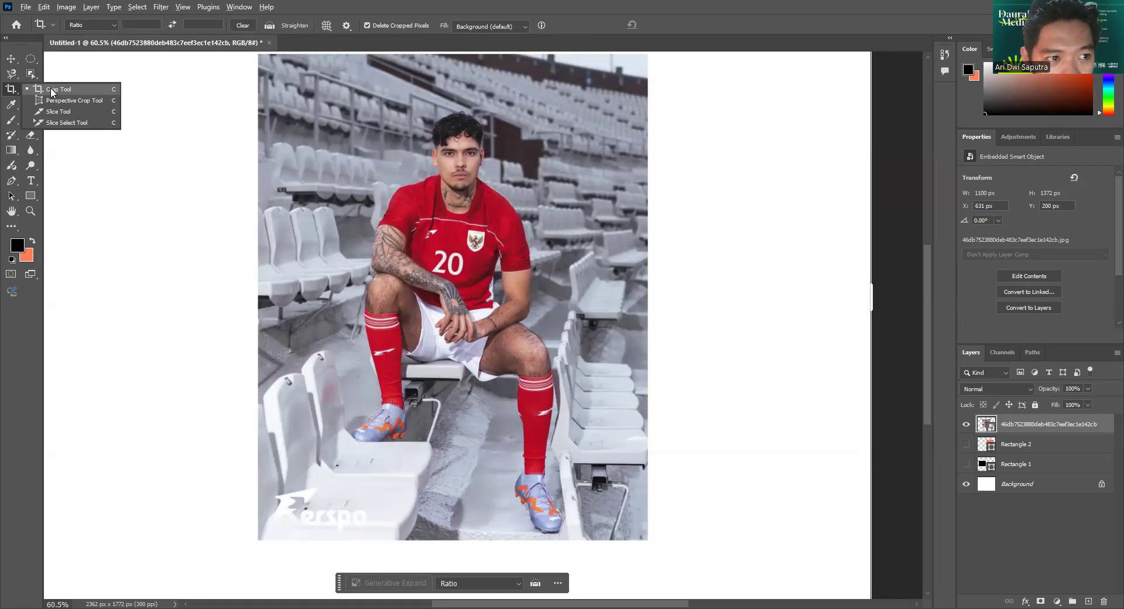
scroll(564, 85, down, 3)
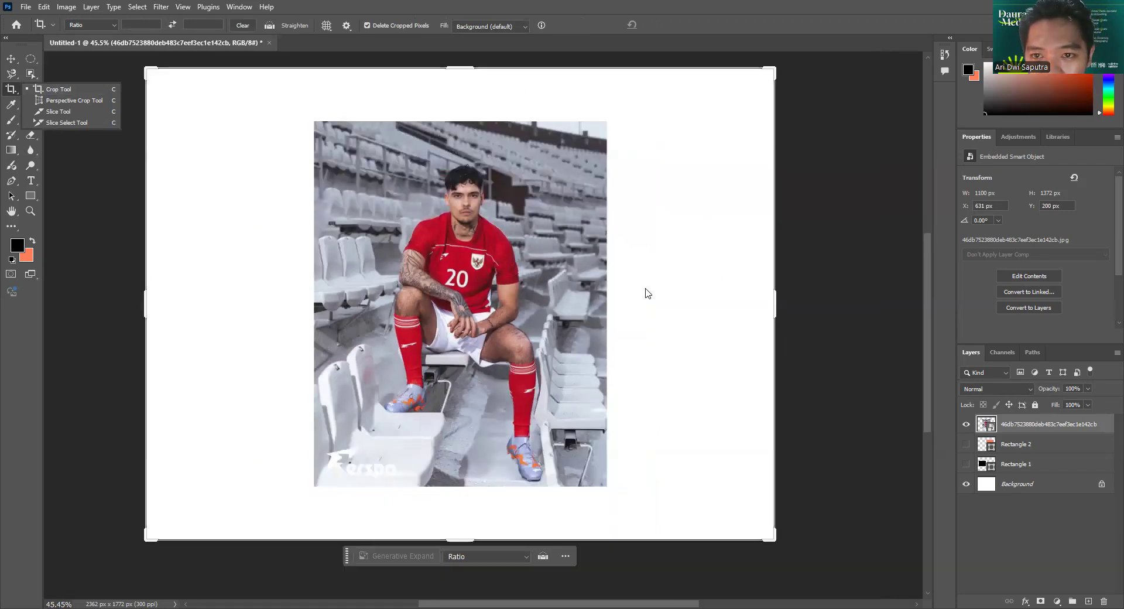
drag(774, 302, 718, 304)
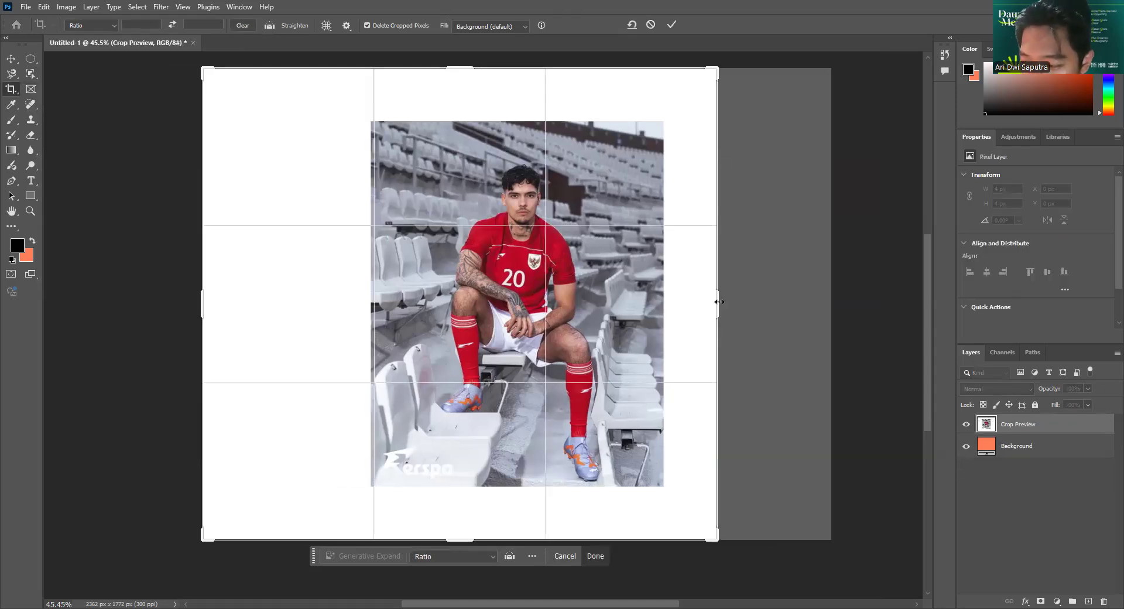
Try to crop the photo with the Perspective Crop tool while its layer is still a smart object.
click(13, 91)
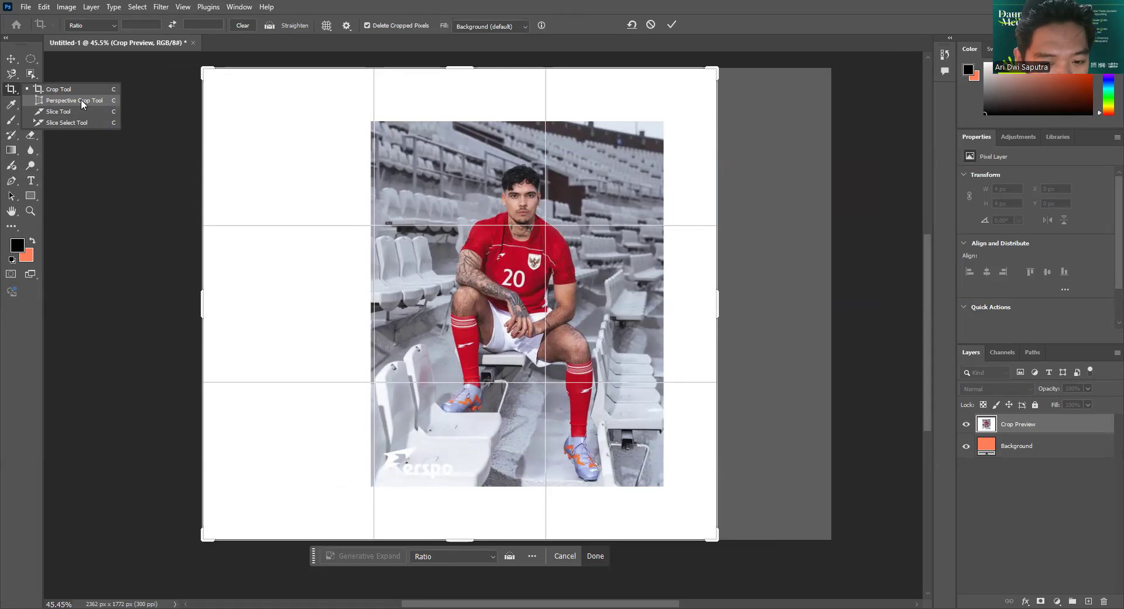
click(51, 104)
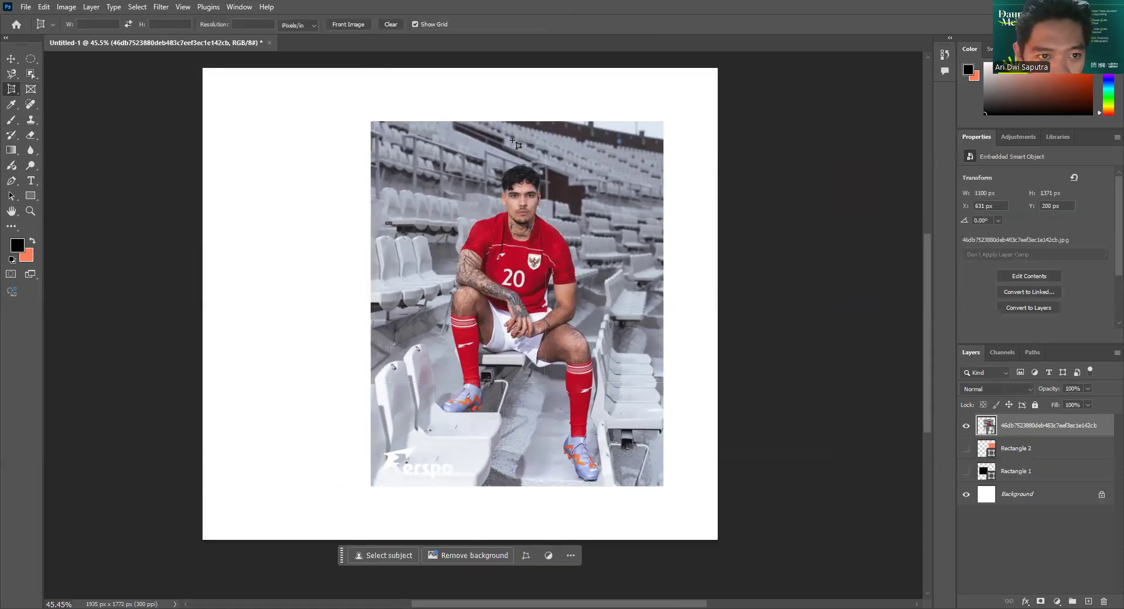
alt+scroll(516, 144, down, 3)
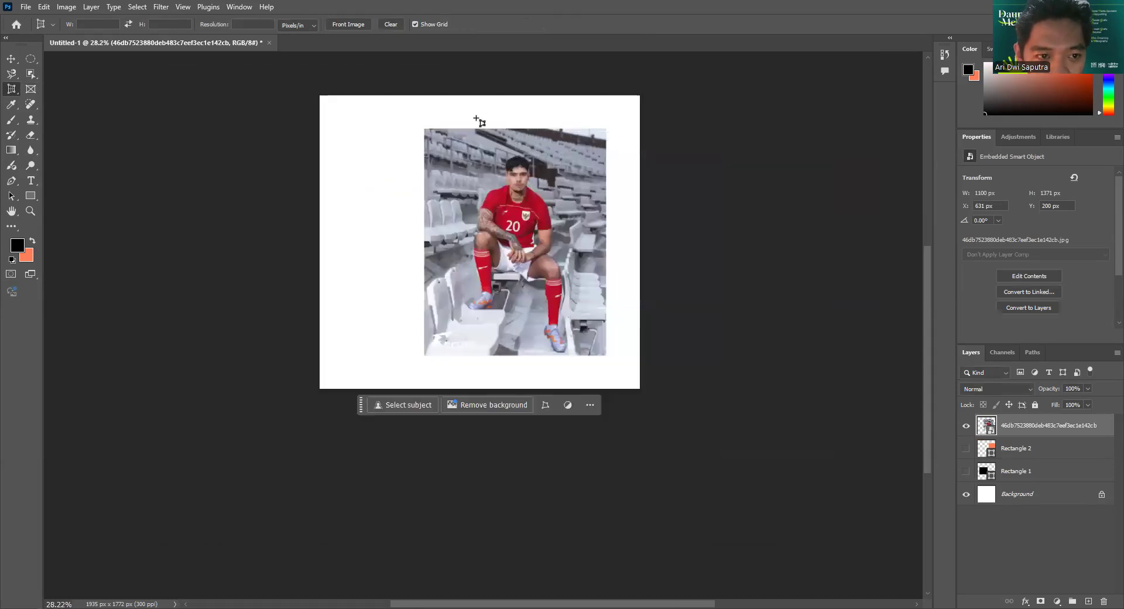
click(504, 228)
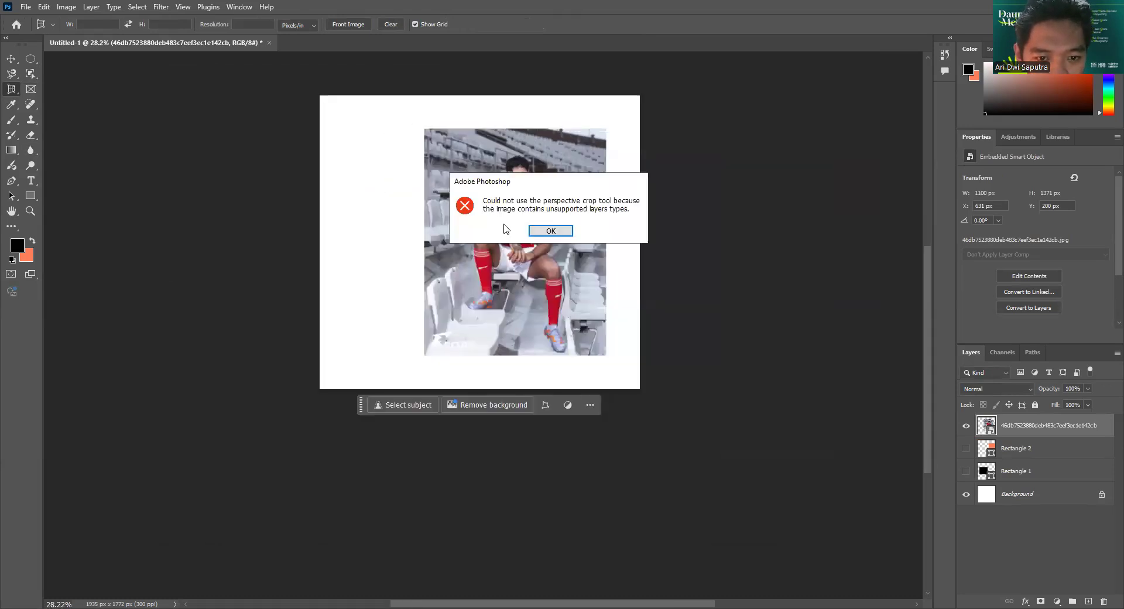
click(551, 232)
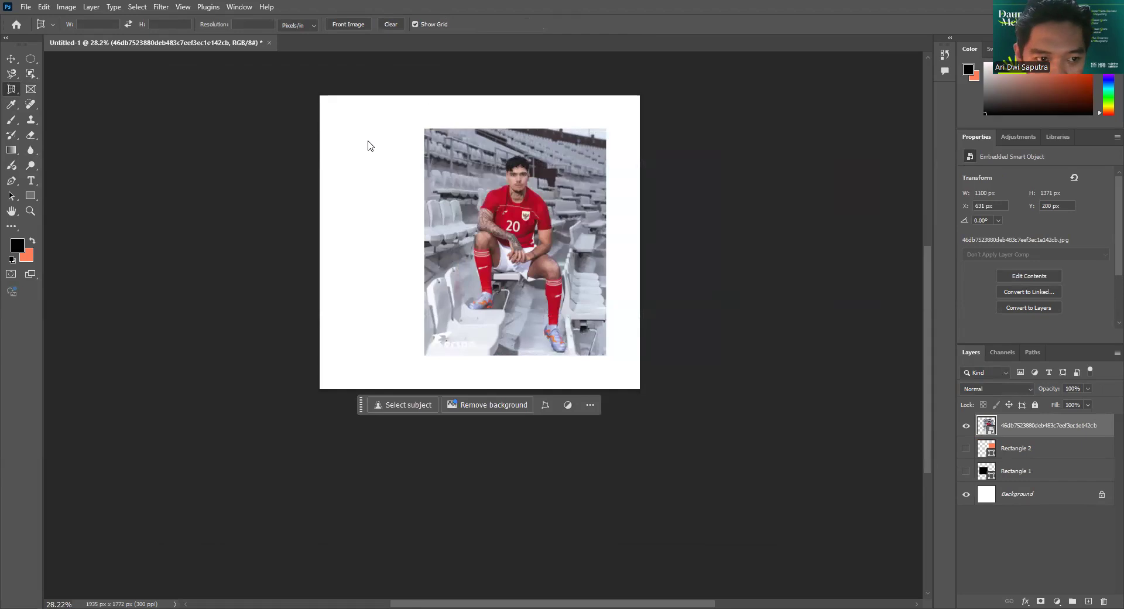
click(408, 182)
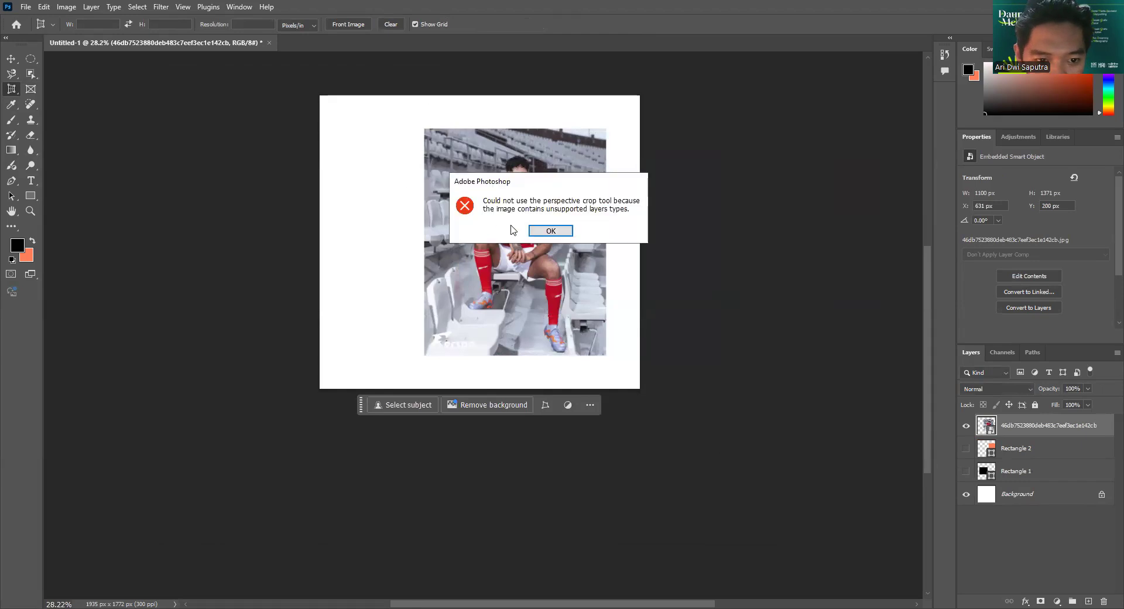
click(544, 233)
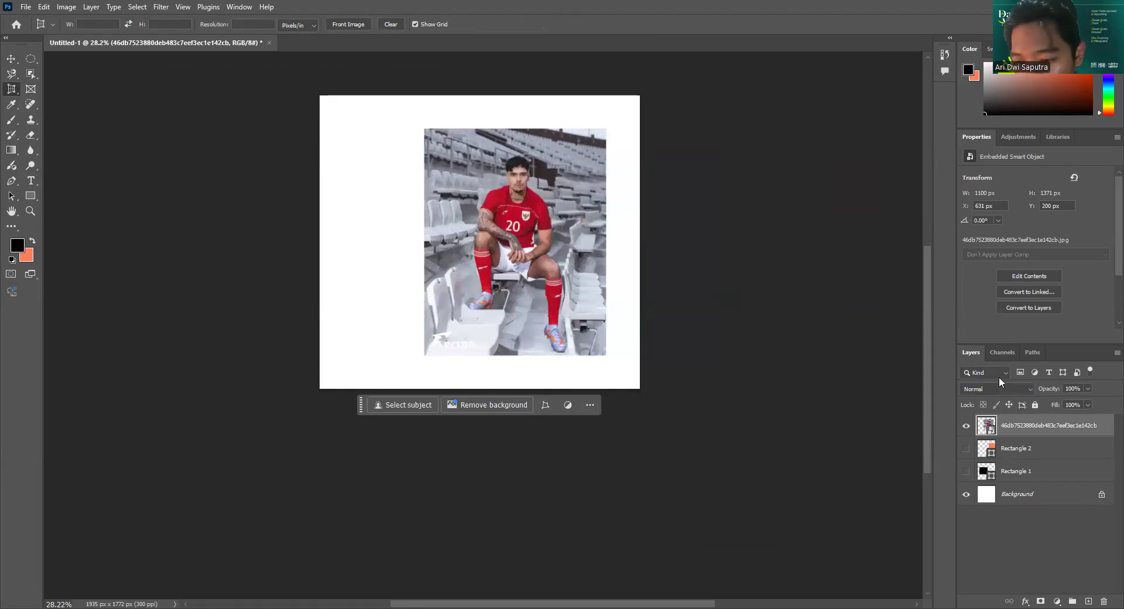
Rasterize the photo layer and perspective-crop the image to a slanted four-cornered area around the seated player.
right_click(1005, 427)
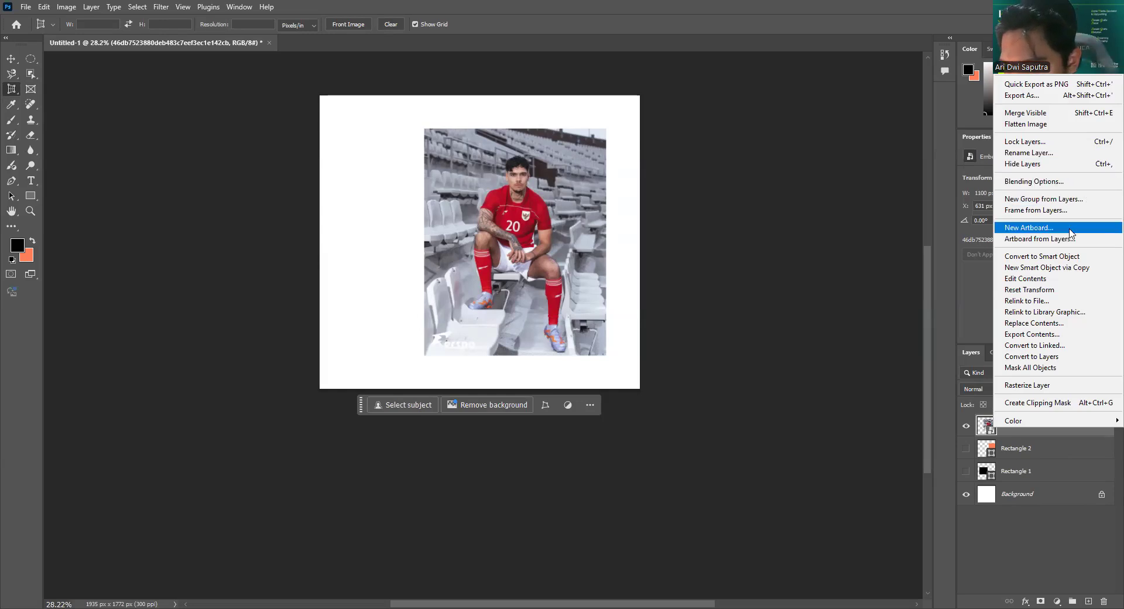
click(1038, 391)
click(451, 165)
click(585, 136)
click(595, 354)
click(444, 337)
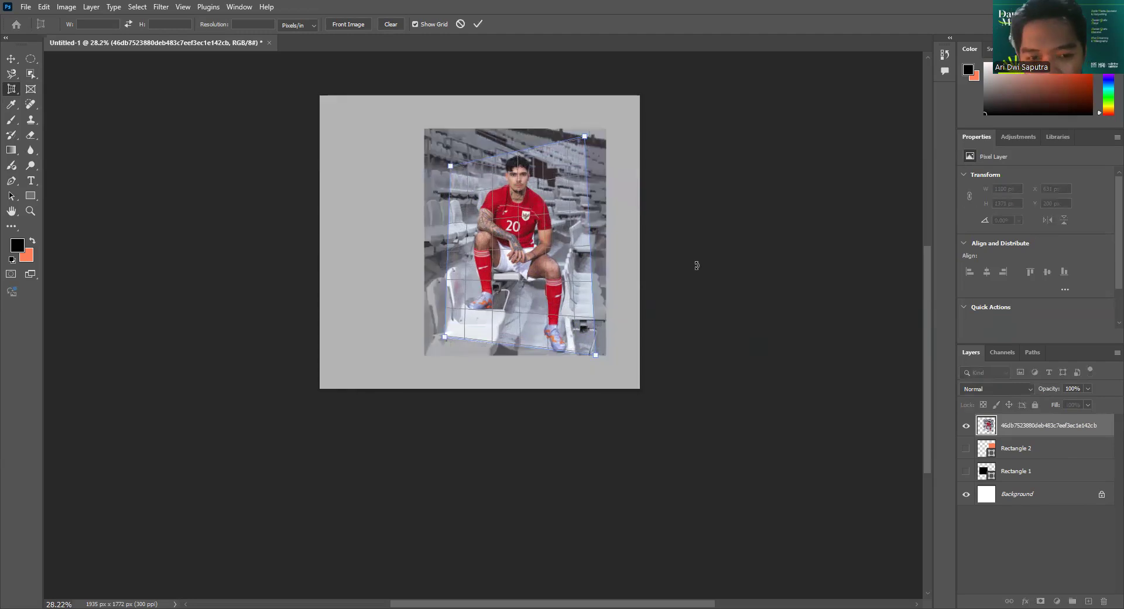
key(Return)
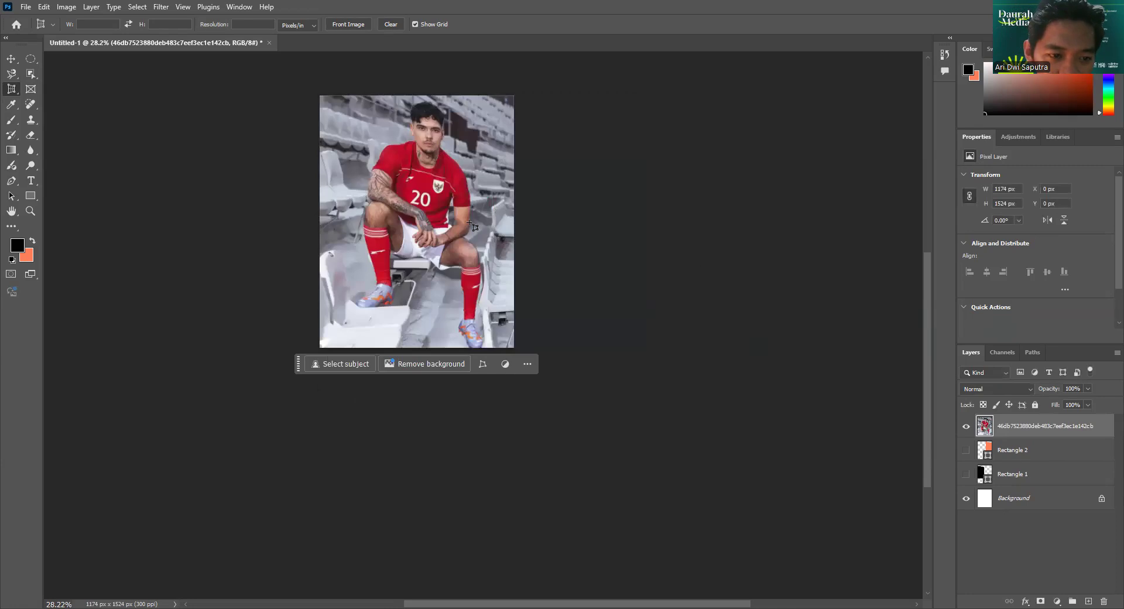
Undo the perspective crop, the layer rasterizing and the canvas crop, and return to the regular Crop tool.
key(ctrl+z)
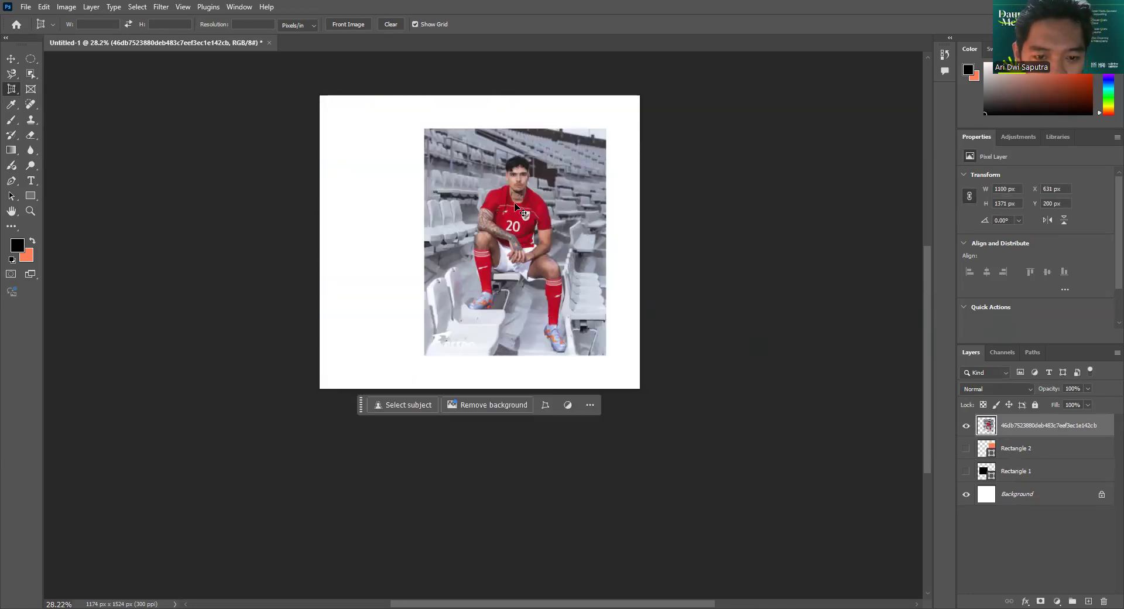
key(ctrl+z)
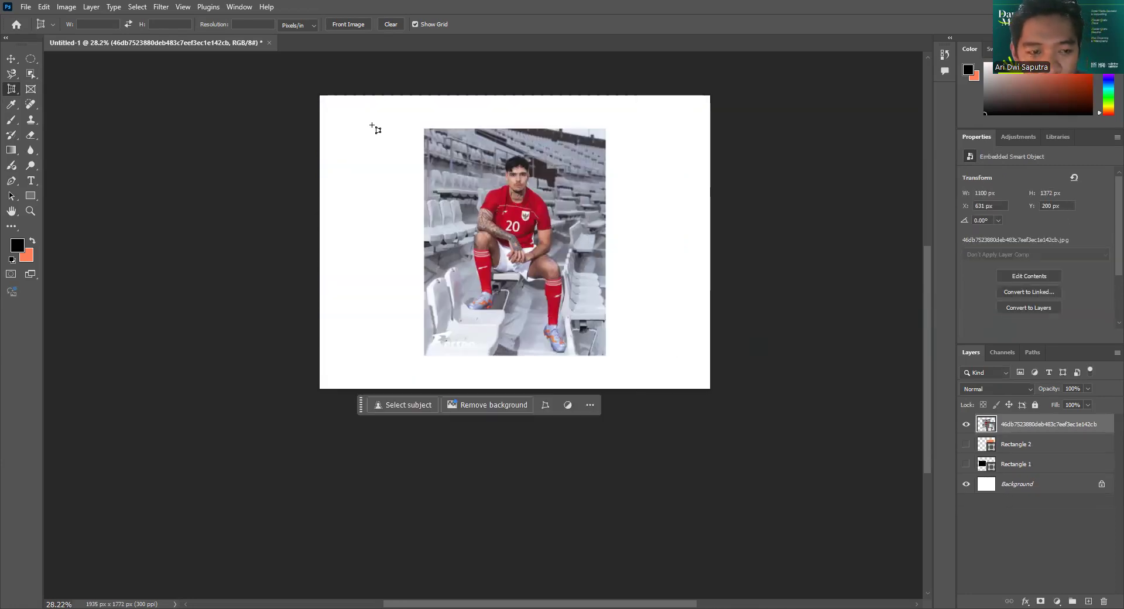
right_click(15, 93)
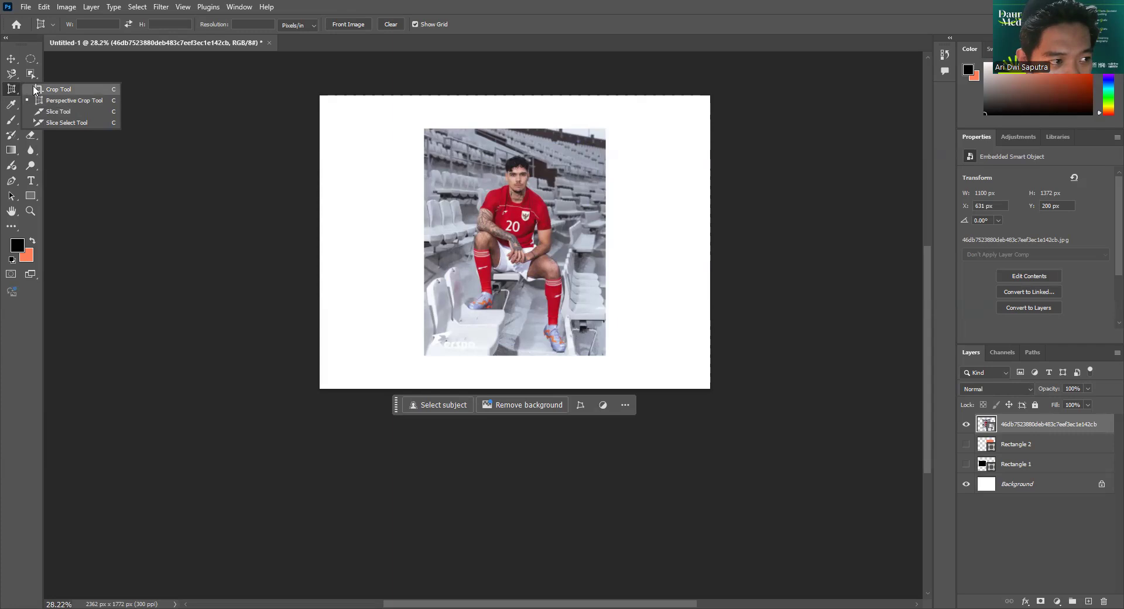
click(33, 89)
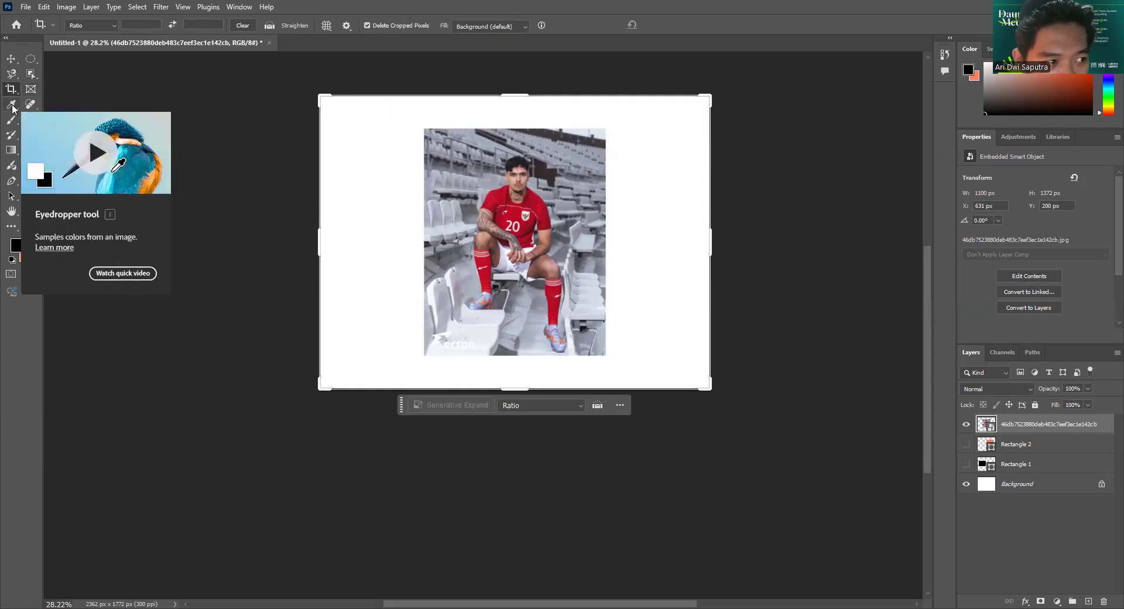
Sample white from the small logo on the player's jersey as the foreground colour with the Eyedropper tool.
click(12, 106)
right_click(11, 105)
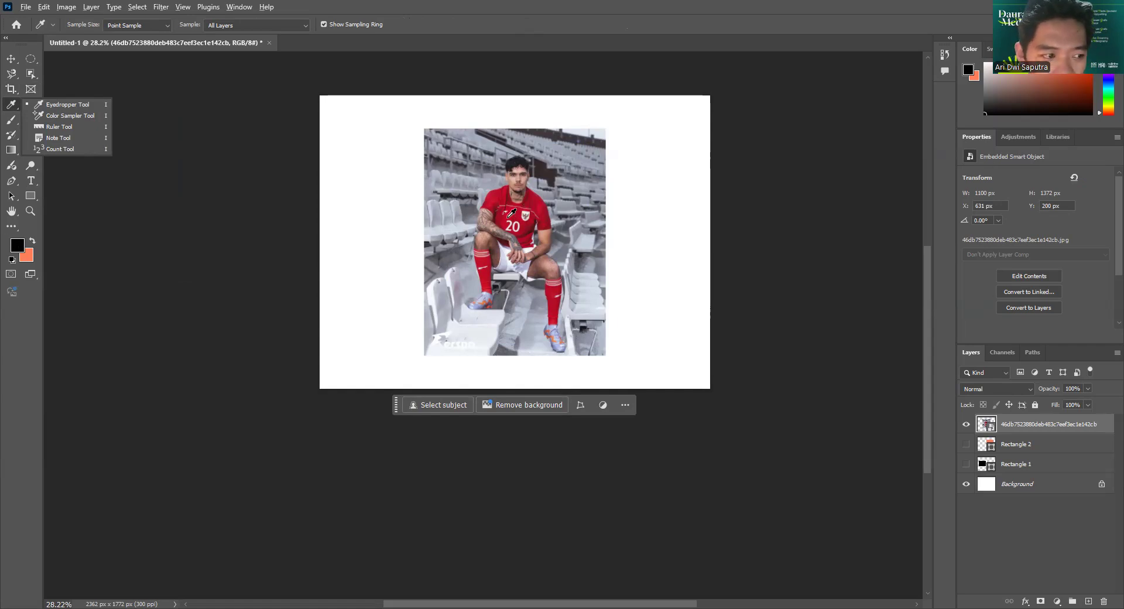
scroll(511, 213, up, 5)
drag(522, 191, 474, 221)
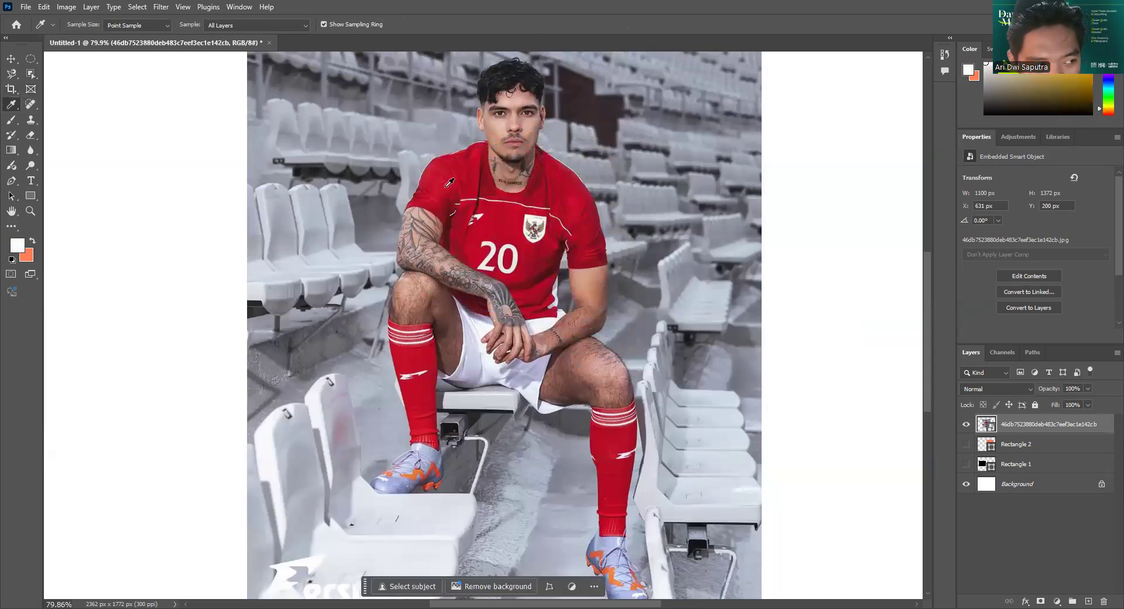
Measure a nearly horizontal line across the player's chest with the Ruler tool, and clear the measurement.
right_click(15, 111)
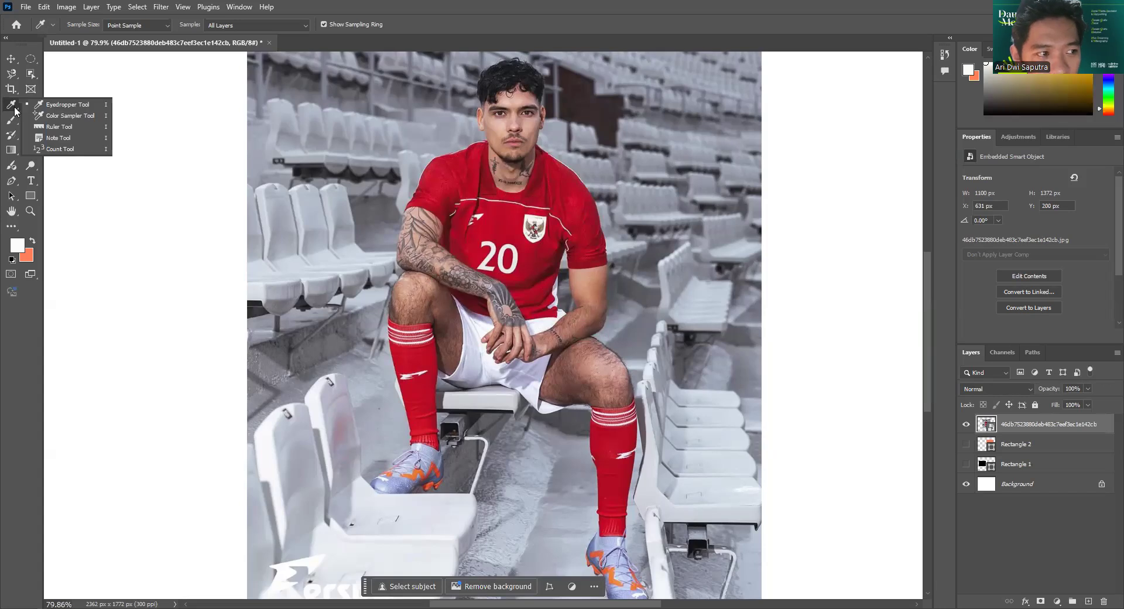
click(67, 126)
drag(440, 184, 584, 185)
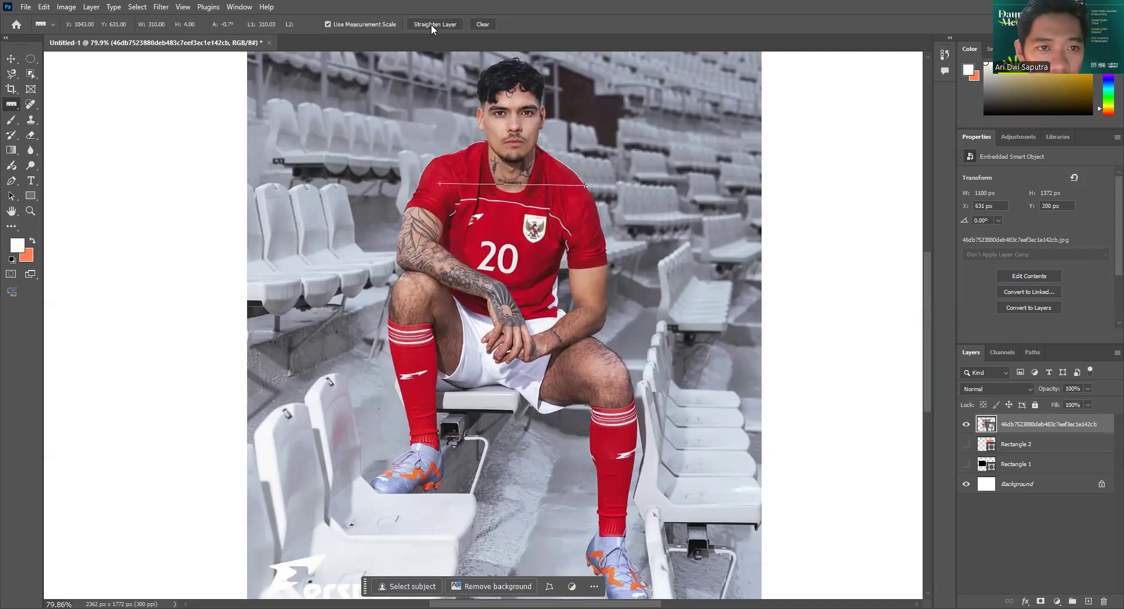
click(478, 24)
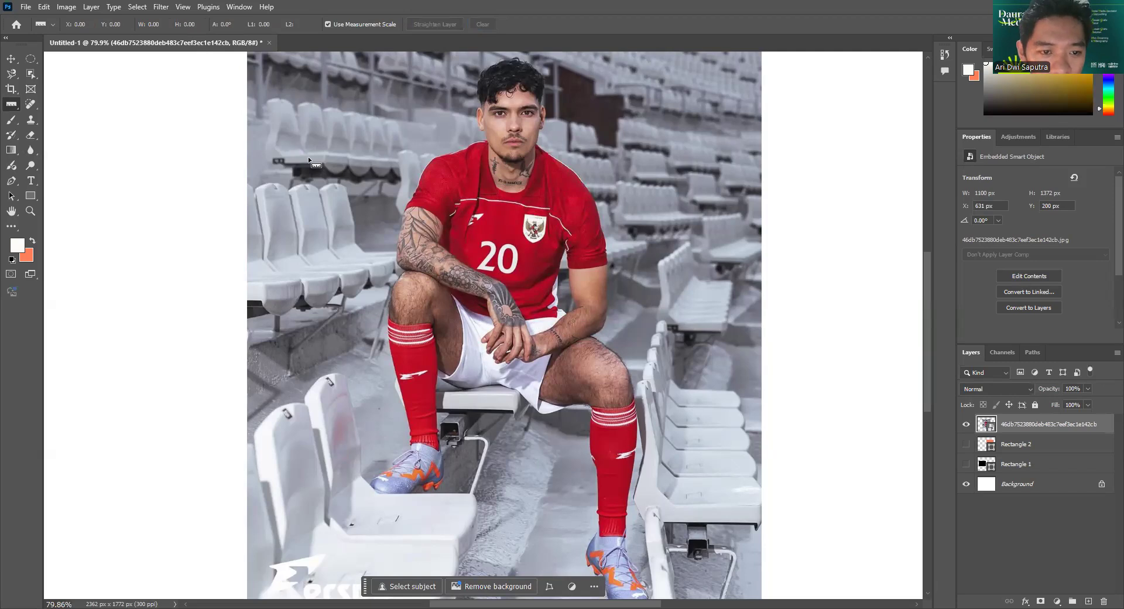
Outline the XI-II-MMXIX tattoo on the player's neck with the Patch tool in Normal mode, using Source.
right_click(13, 110)
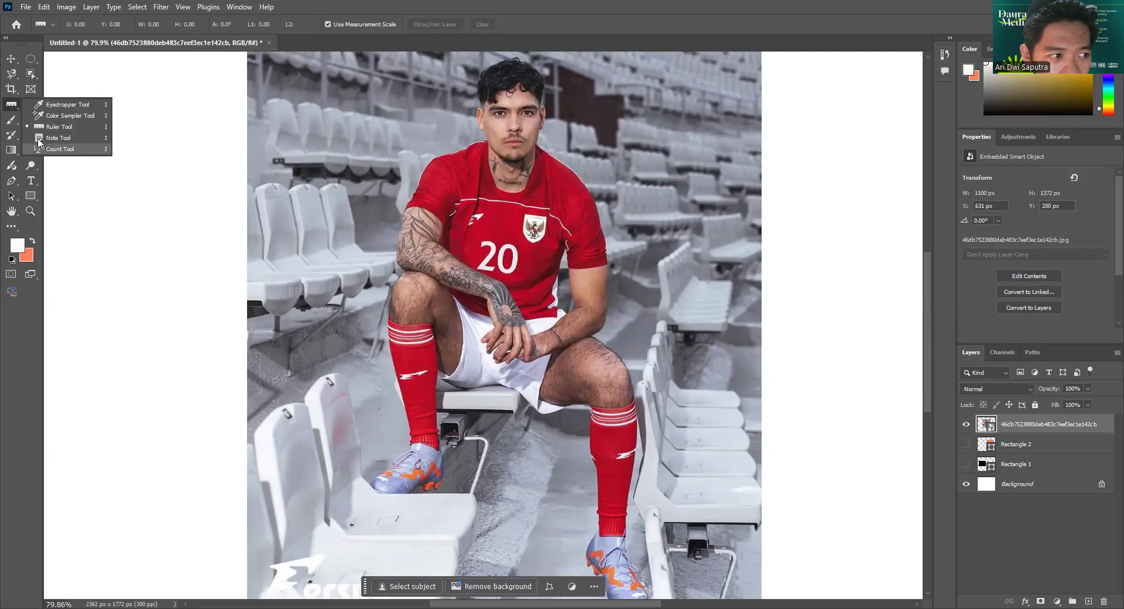
click(32, 107)
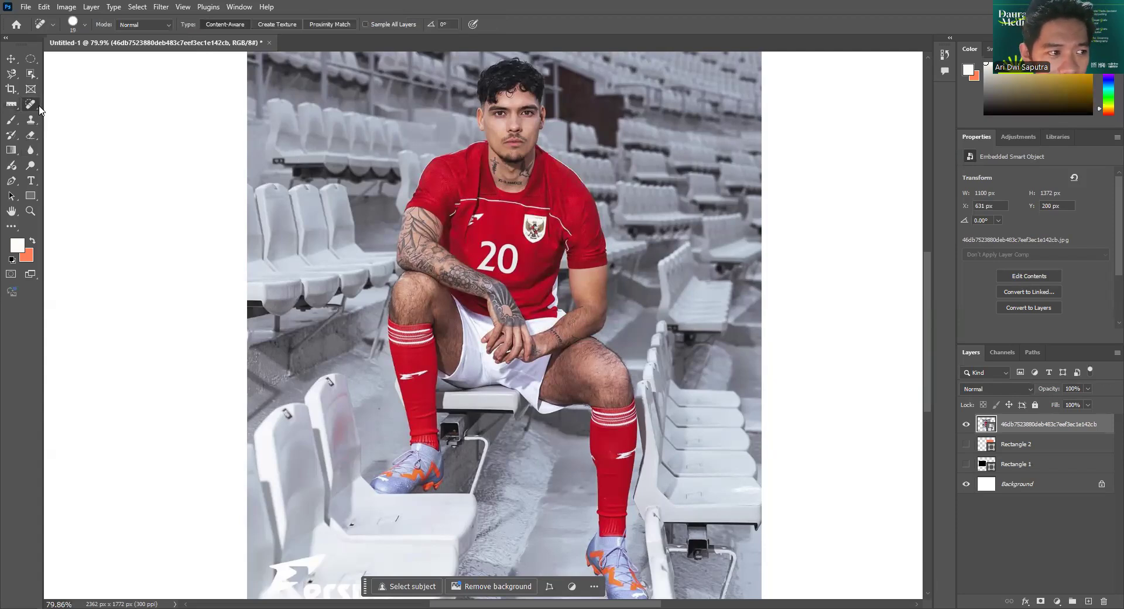
right_click(37, 109)
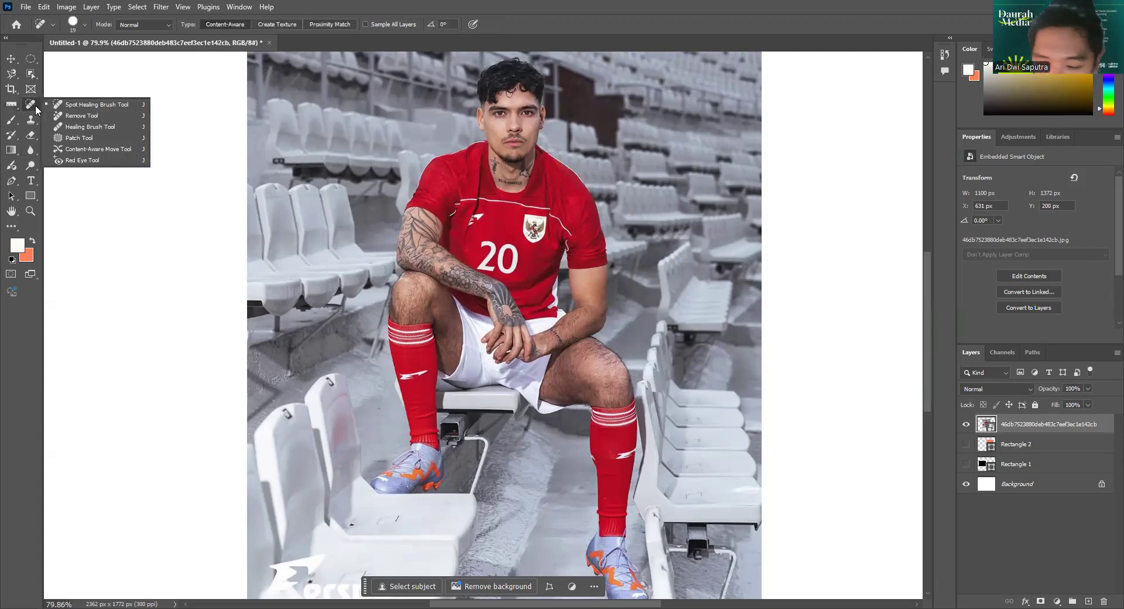
click(88, 139)
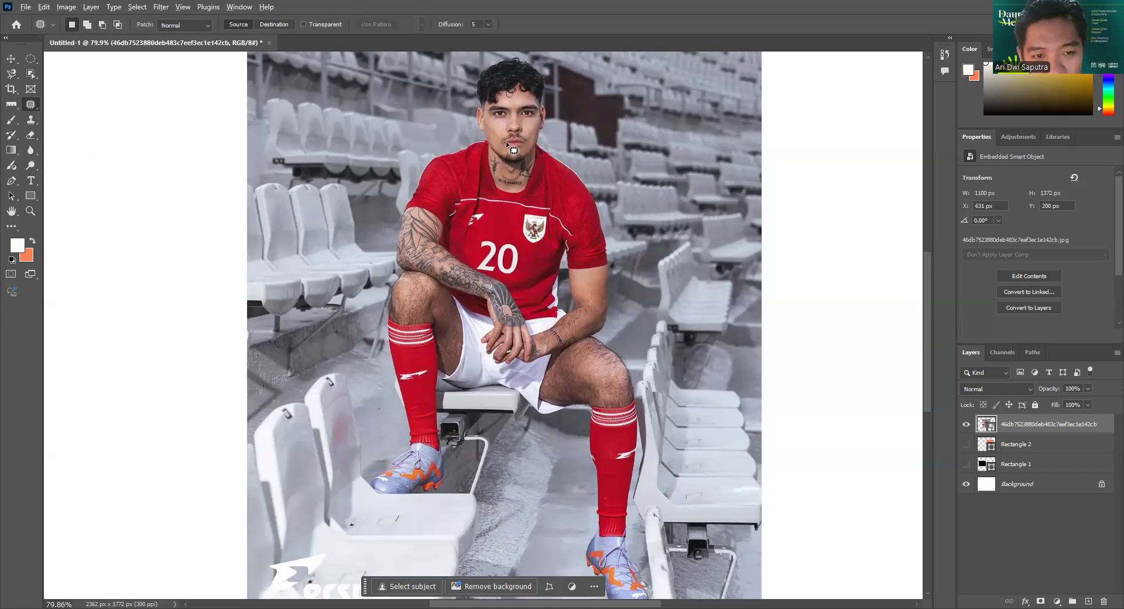
scroll(506, 141, up, 3)
scroll(509, 146, up, 2)
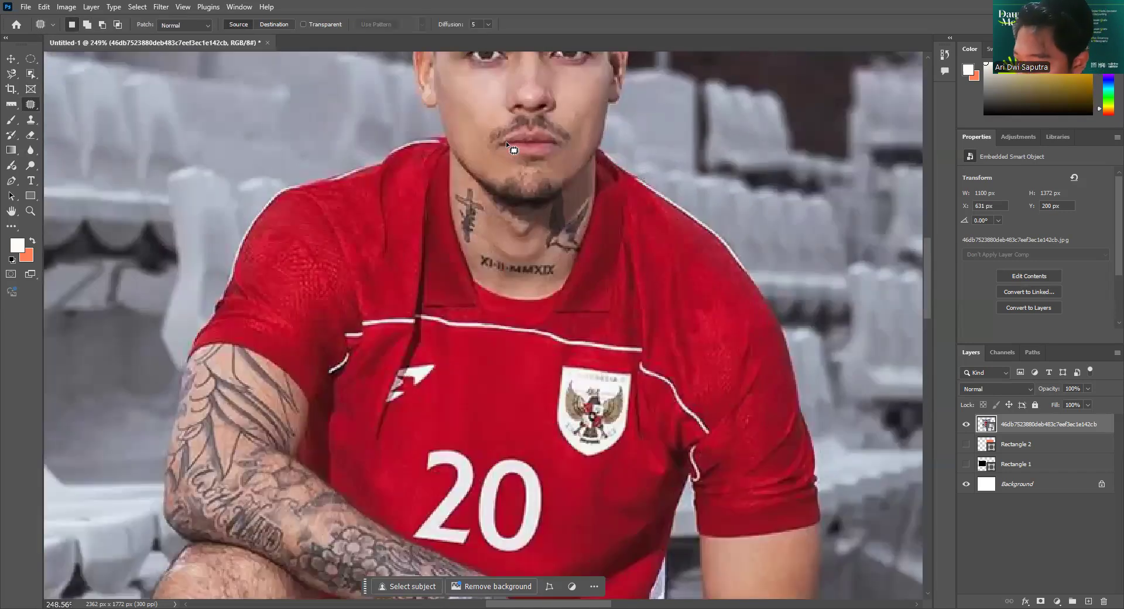
scroll(526, 114, up, 5)
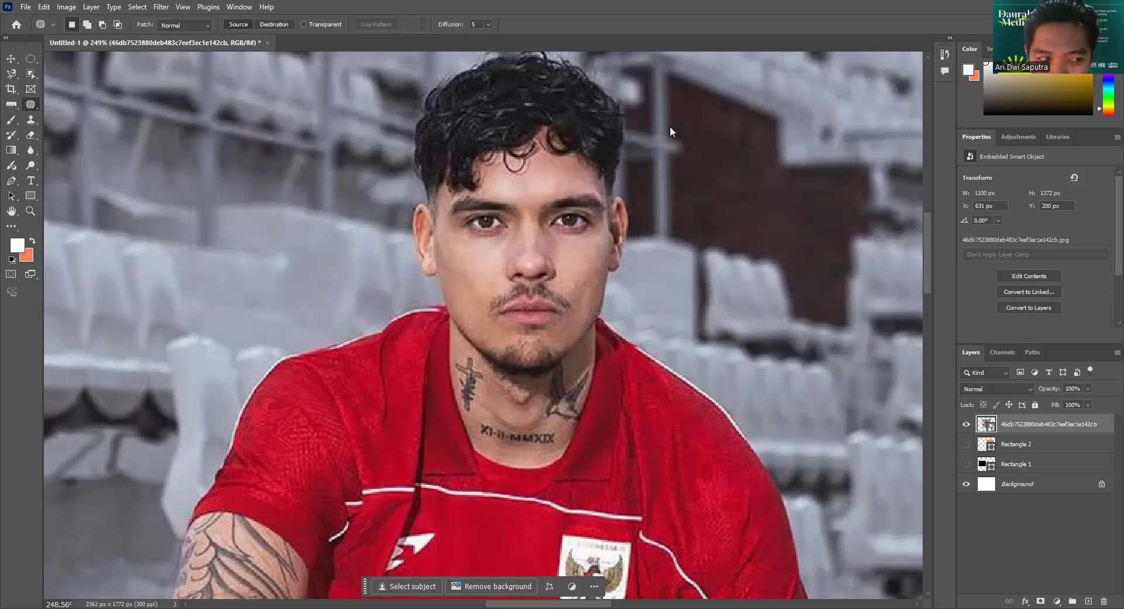
right_click(29, 105)
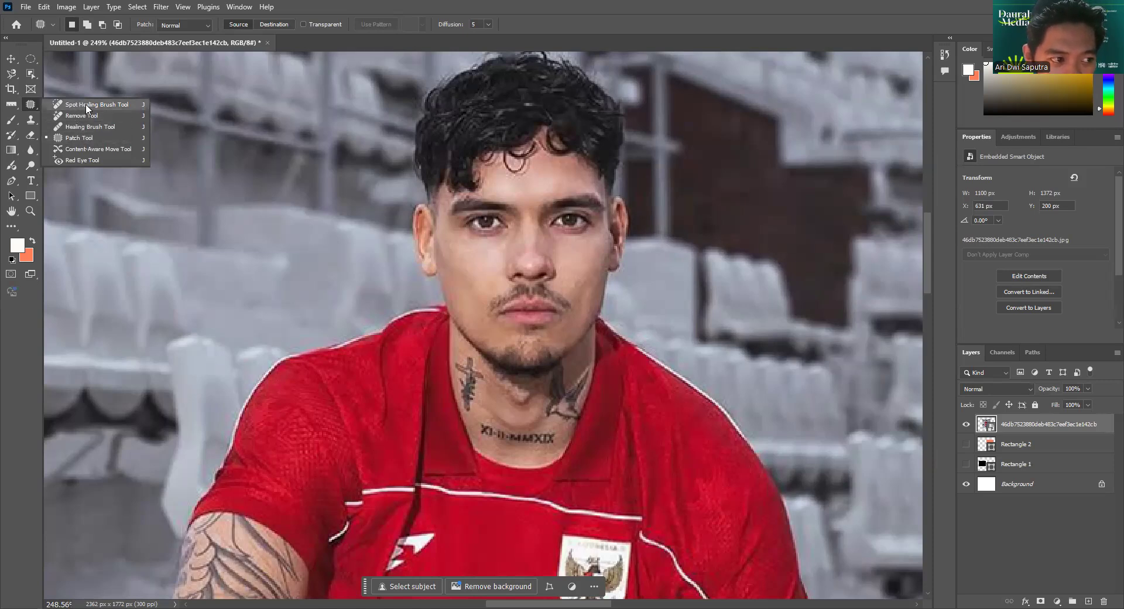
click(81, 139)
scroll(443, 384, up, 2)
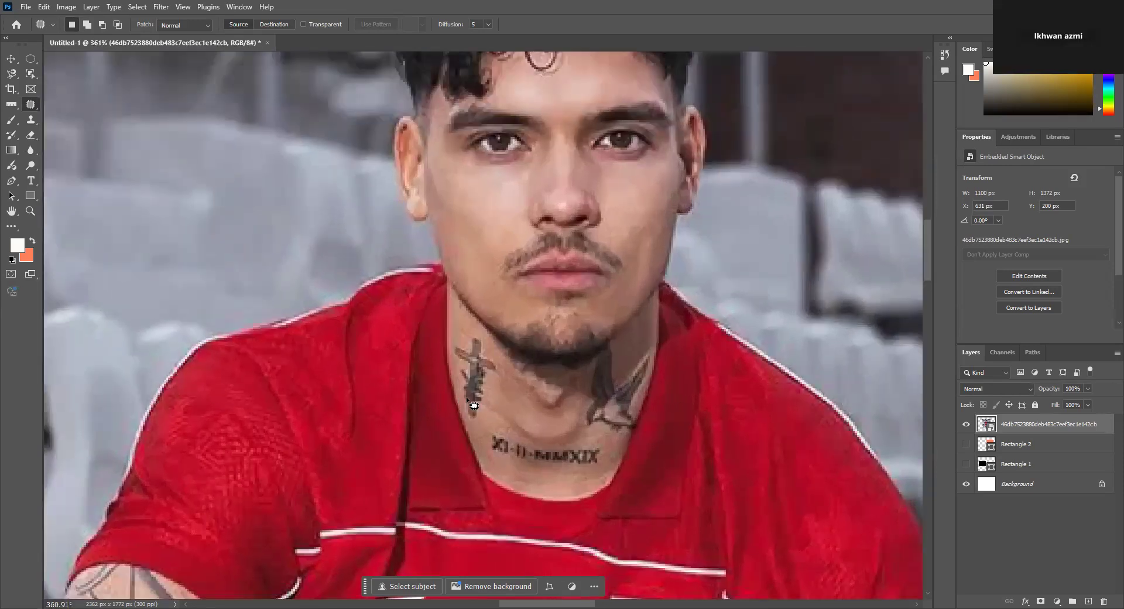
mouse_move(497, 432)
mouse_down()
mouse_move(582, 448)
mouse_move(604, 466)
mouse_move(561, 476)
mouse_move(489, 465)
mouse_move(495, 435)
mouse_up()
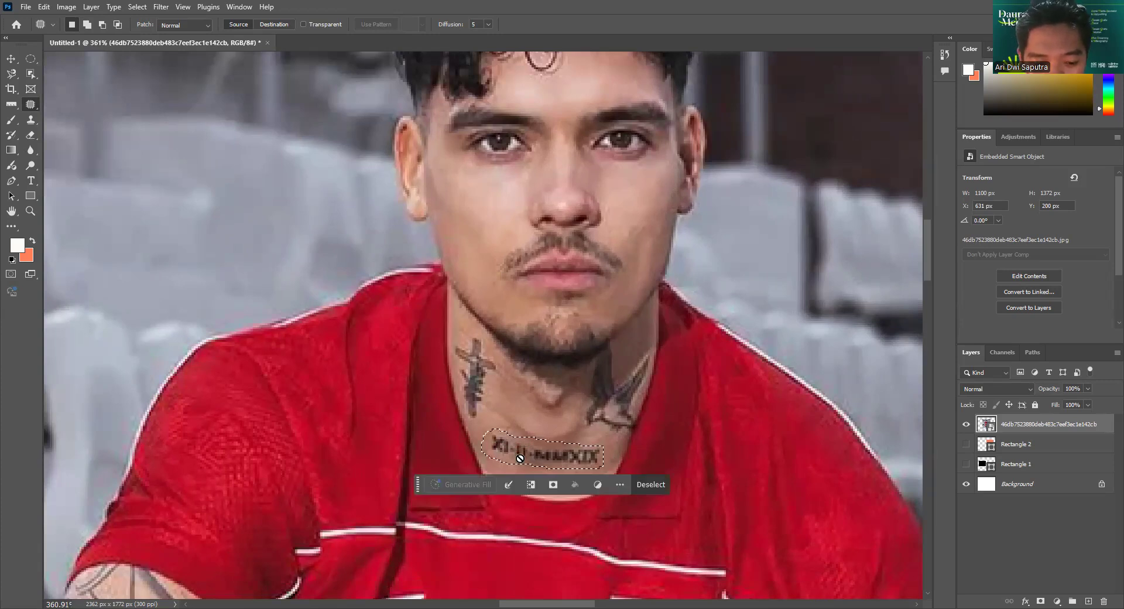
Rasterize the photo layer, patch the outlined neck tattoo with clean skin from just above it, and clear the selection.
scroll(520, 458, up, 1)
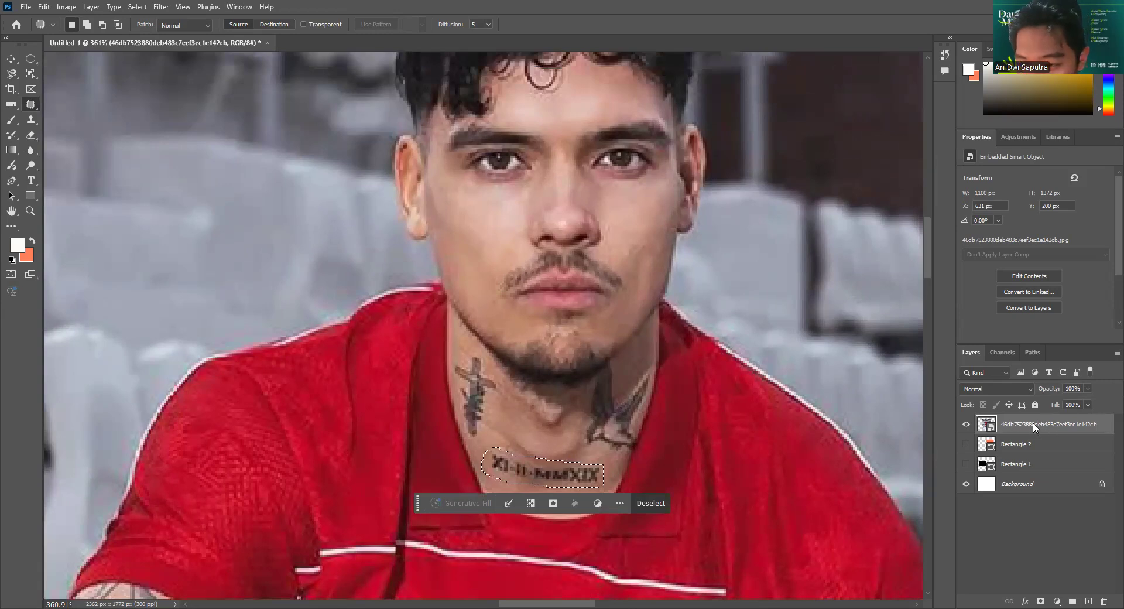
right_click(1007, 424)
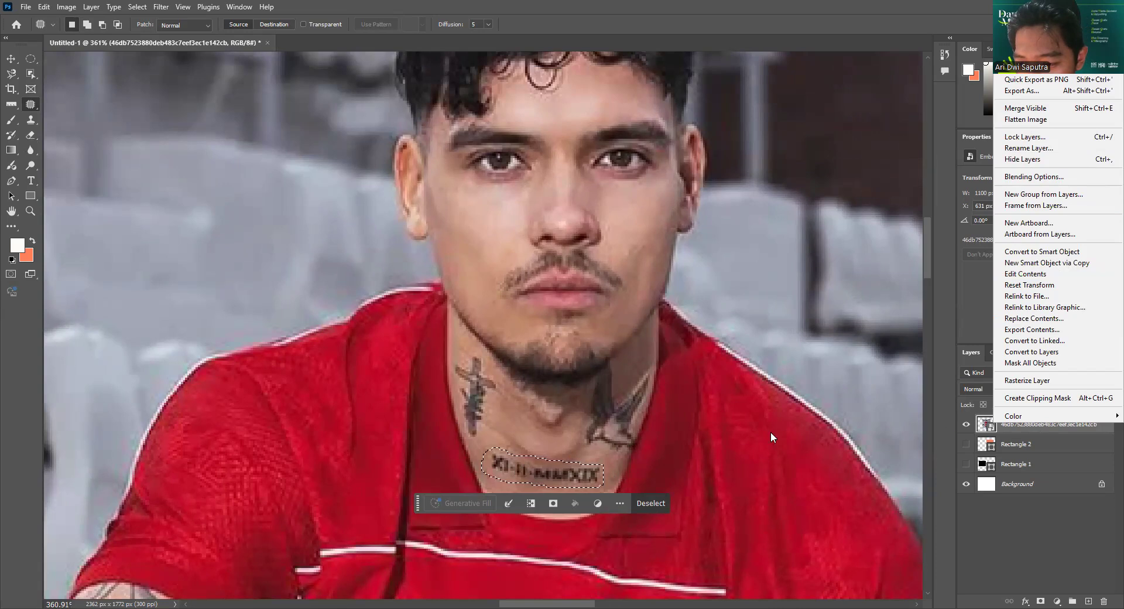
click(542, 472)
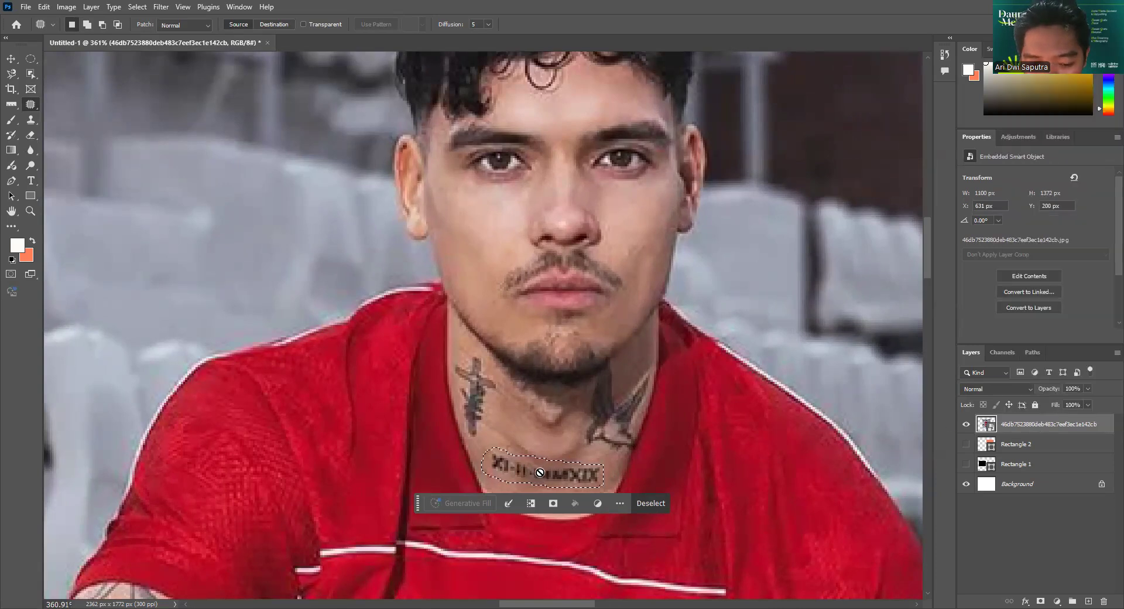
right_click(1012, 423)
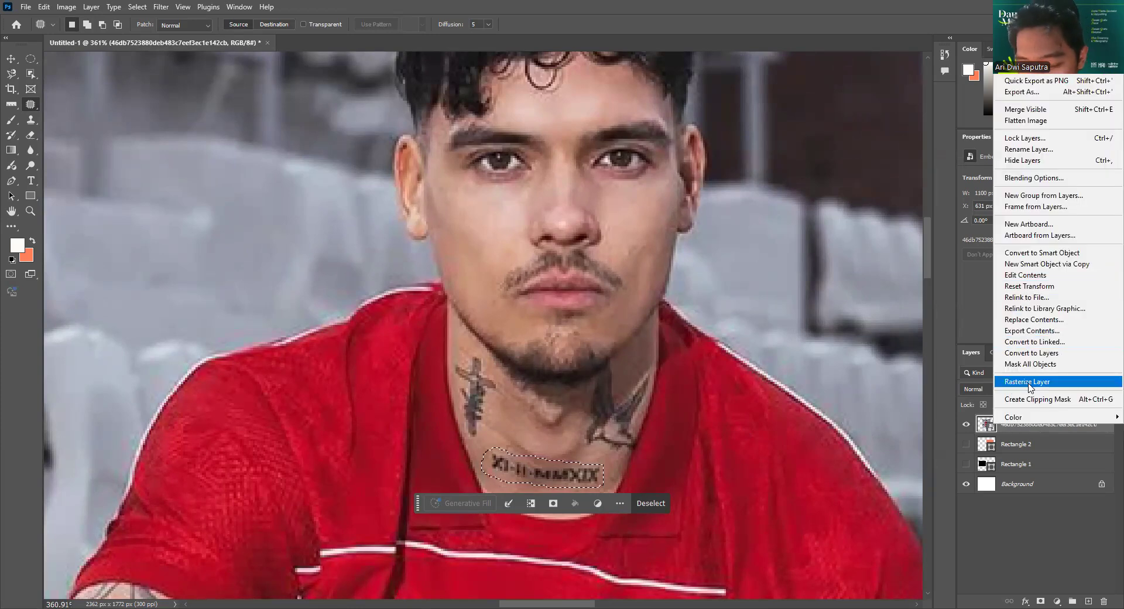
click(1028, 382)
drag(543, 472, 544, 440)
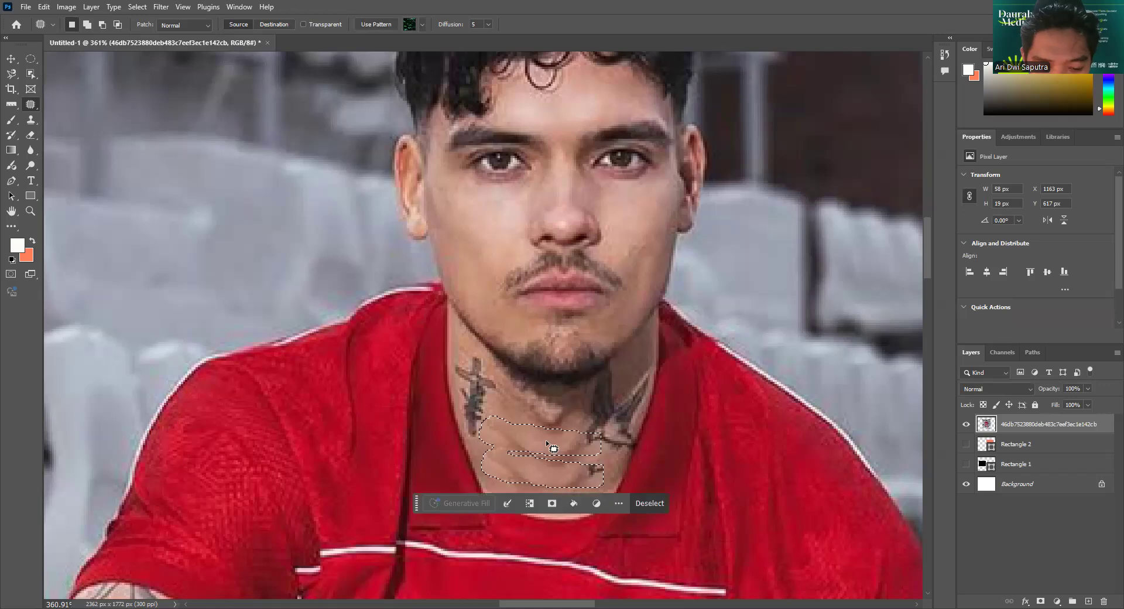
key(ctrl+d)
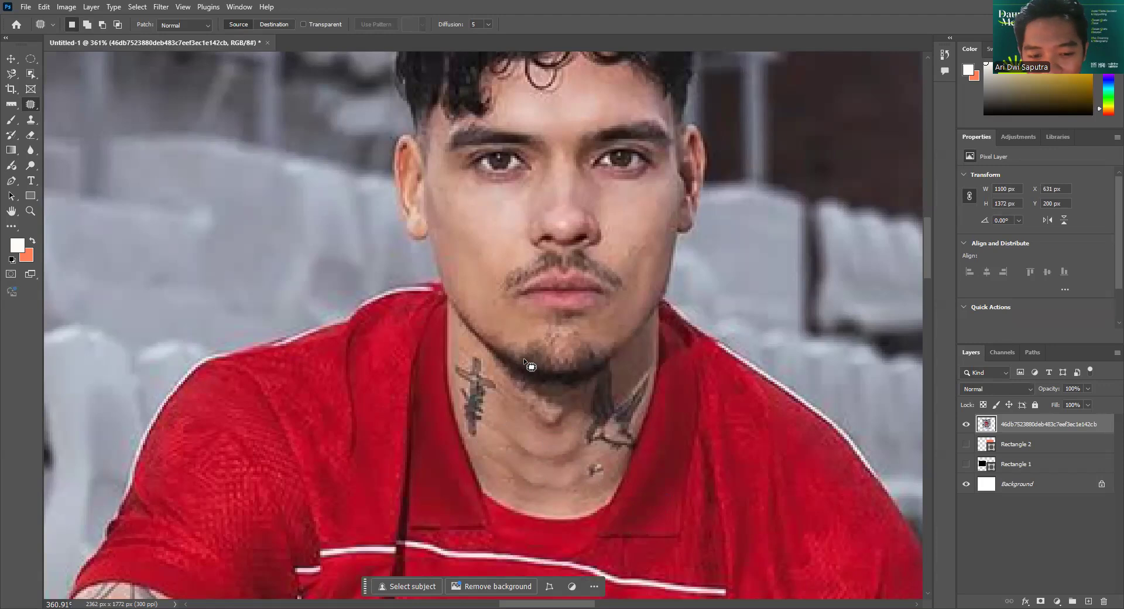
Outline a small area on the player's cheek with the Patch tool, and clear the selection.
scroll(624, 244, up, 3)
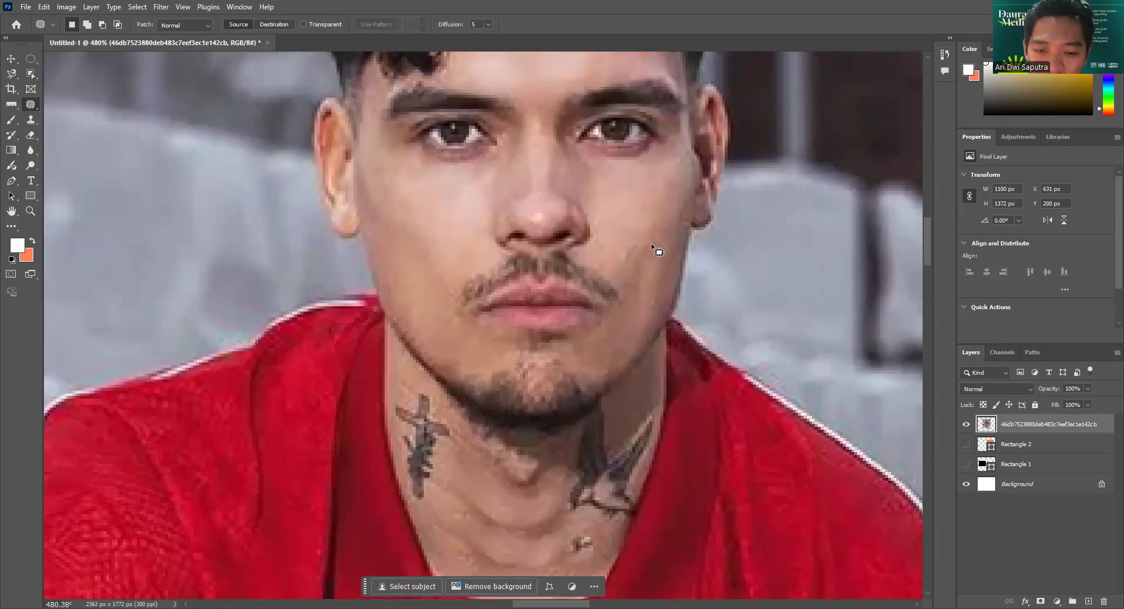
mouse_move(643, 236)
mouse_down()
mouse_move(618, 258)
mouse_move(640, 237)
mouse_up()
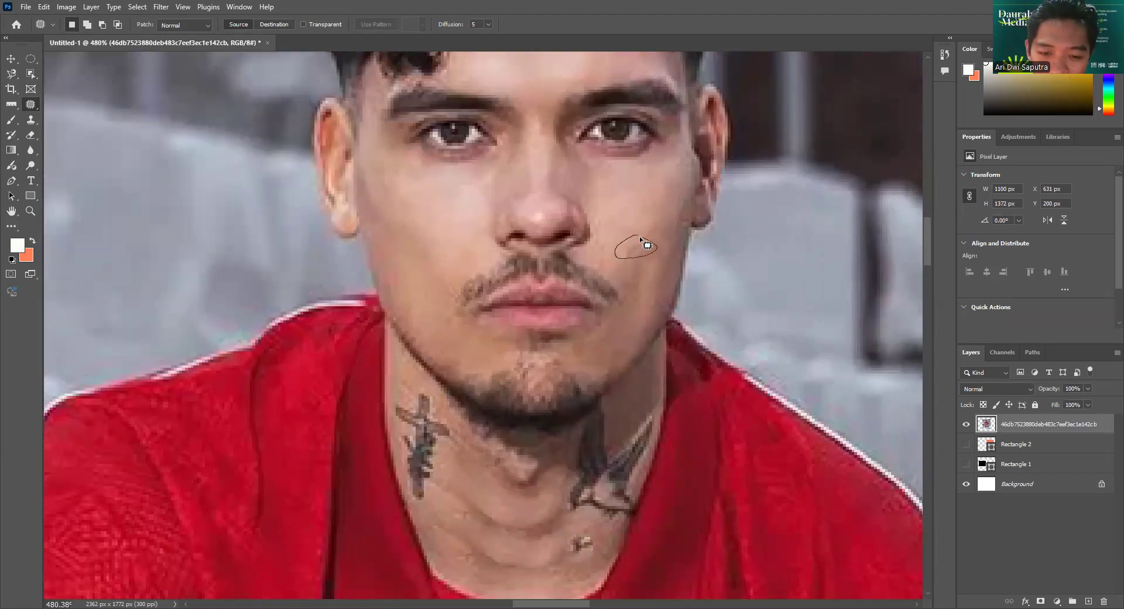
key(ctrl+d)
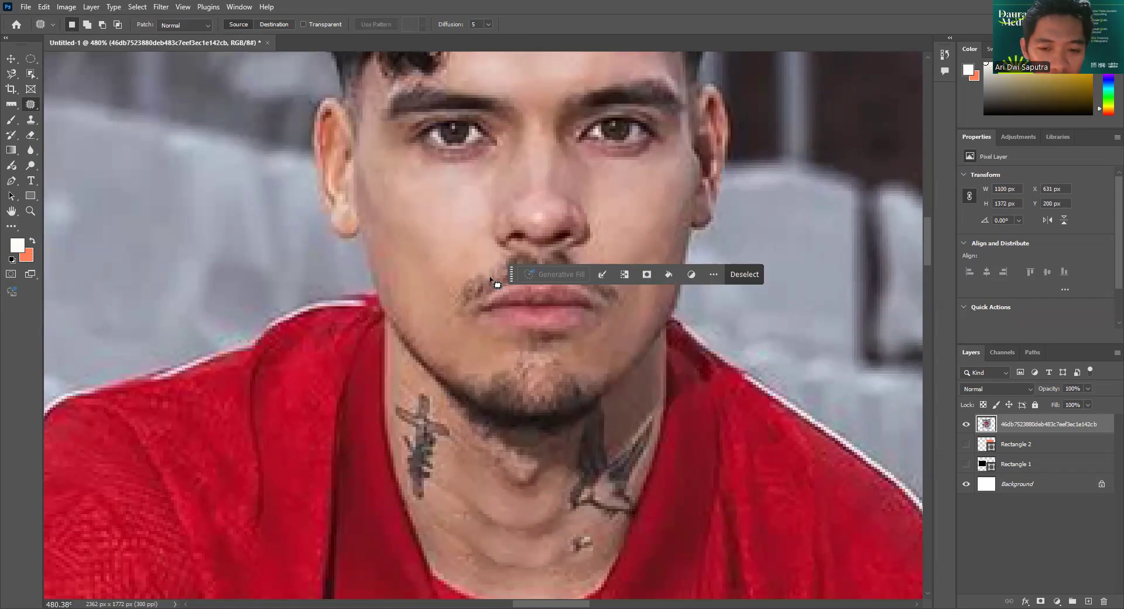
Outline an oval area on the player's forehead with the Patch tool and use the eye as its source.
scroll(497, 285, up, 2)
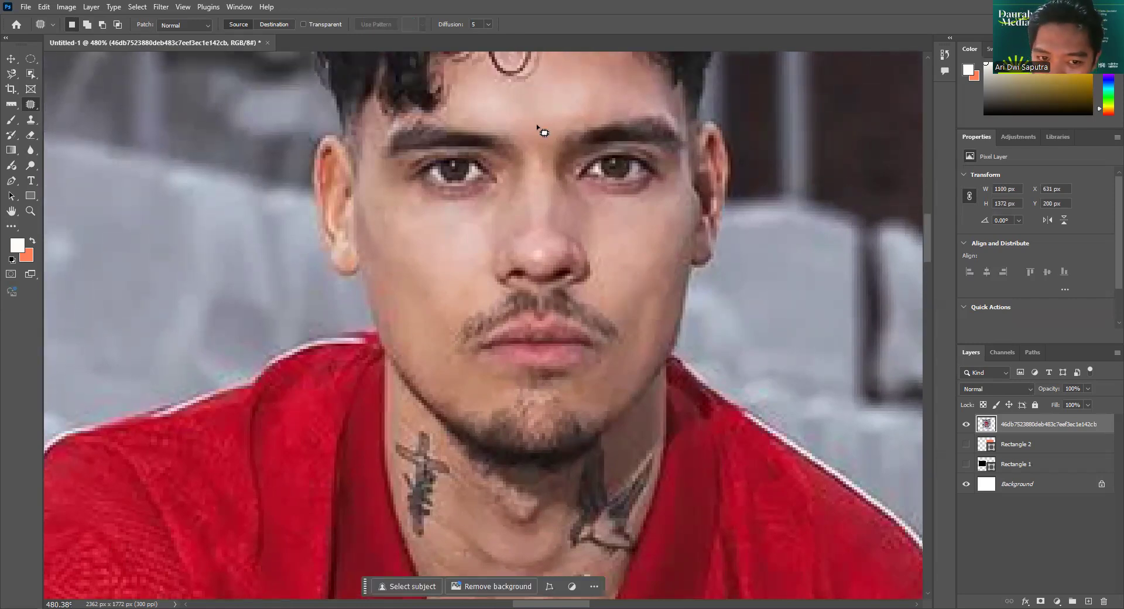
scroll(539, 130, up, 2)
scroll(546, 162, up, 1)
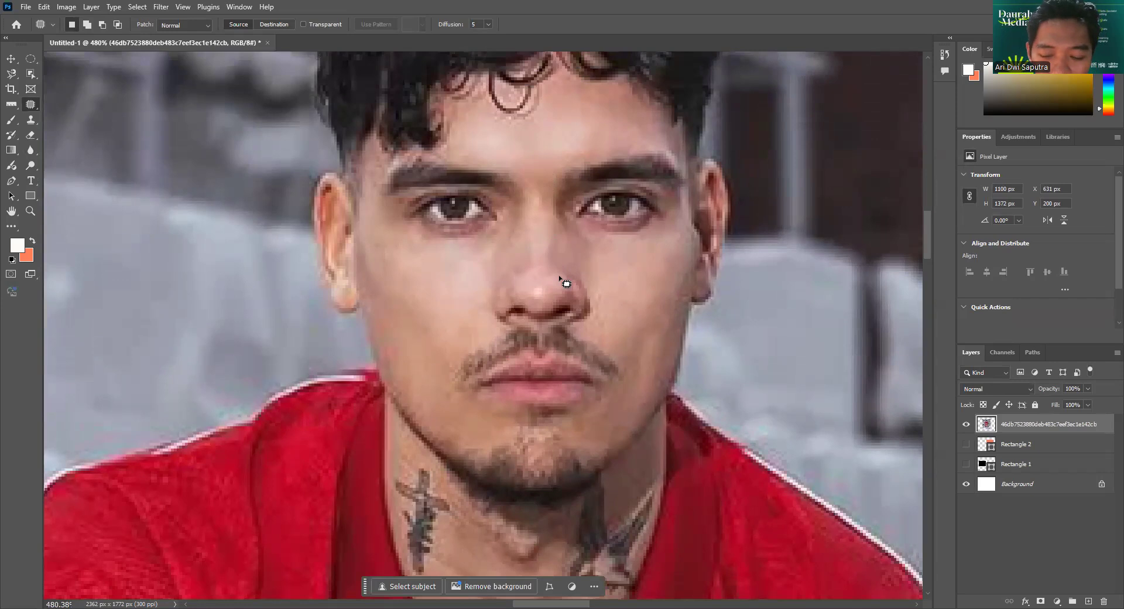
scroll(560, 281, down, 1)
scroll(566, 284, up, 1)
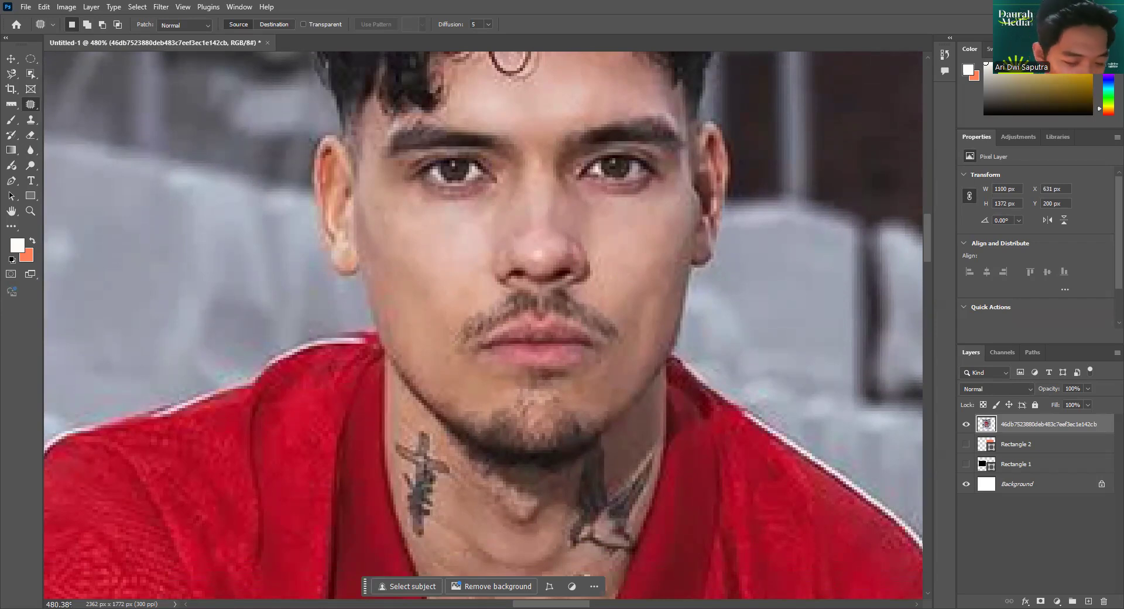
scroll(625, 223, down, 3)
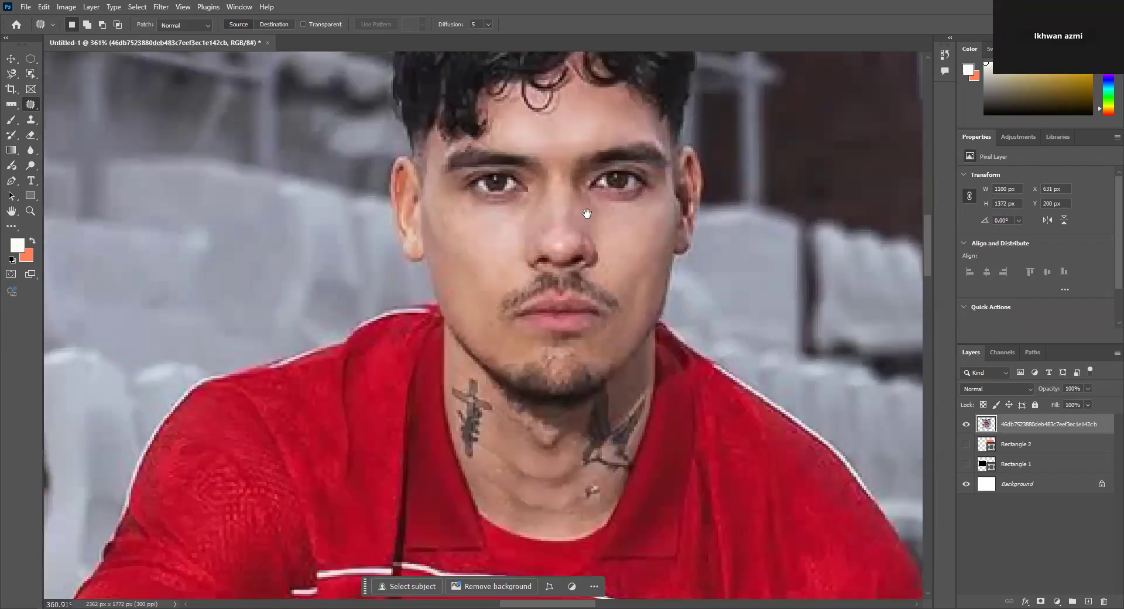
scroll(556, 381, down, 1)
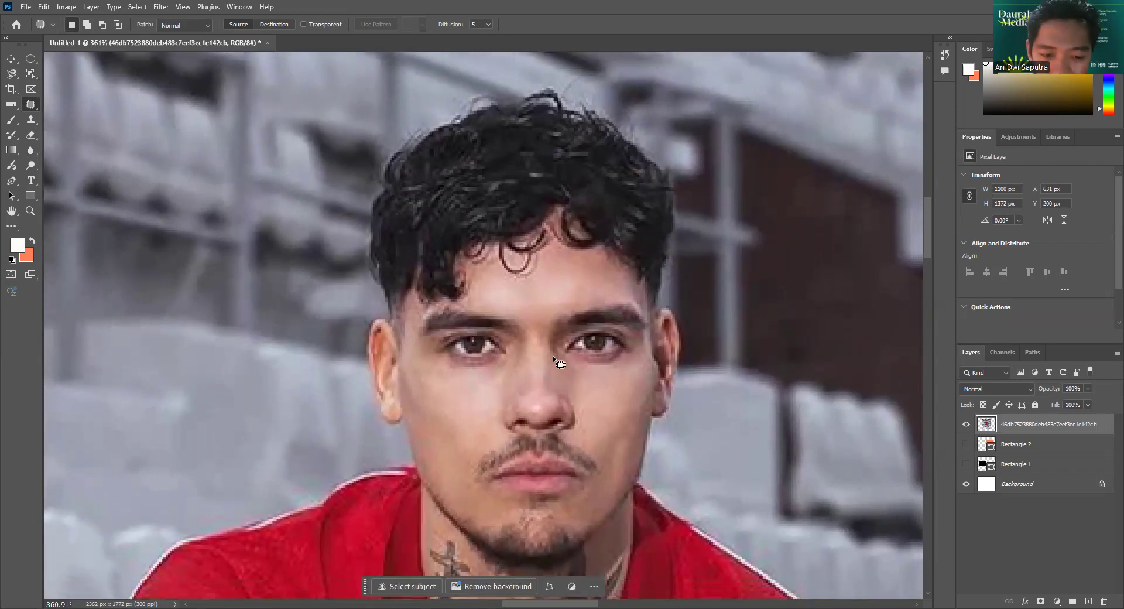
mouse_move(515, 272)
mouse_down()
mouse_move(546, 263)
mouse_move(586, 282)
mouse_up()
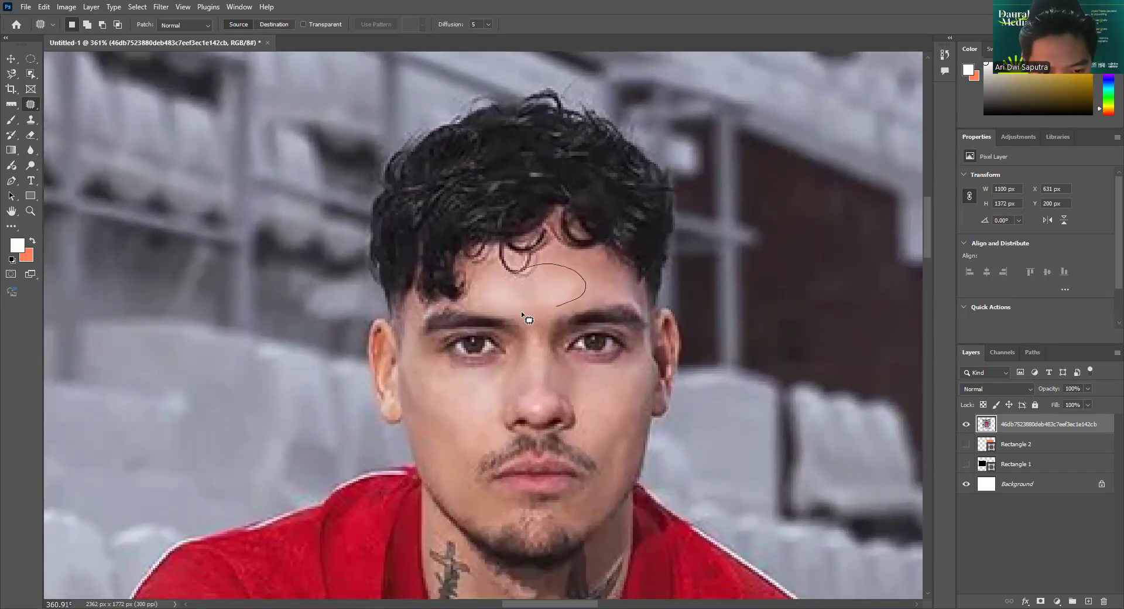
drag(515, 273, 518, 270)
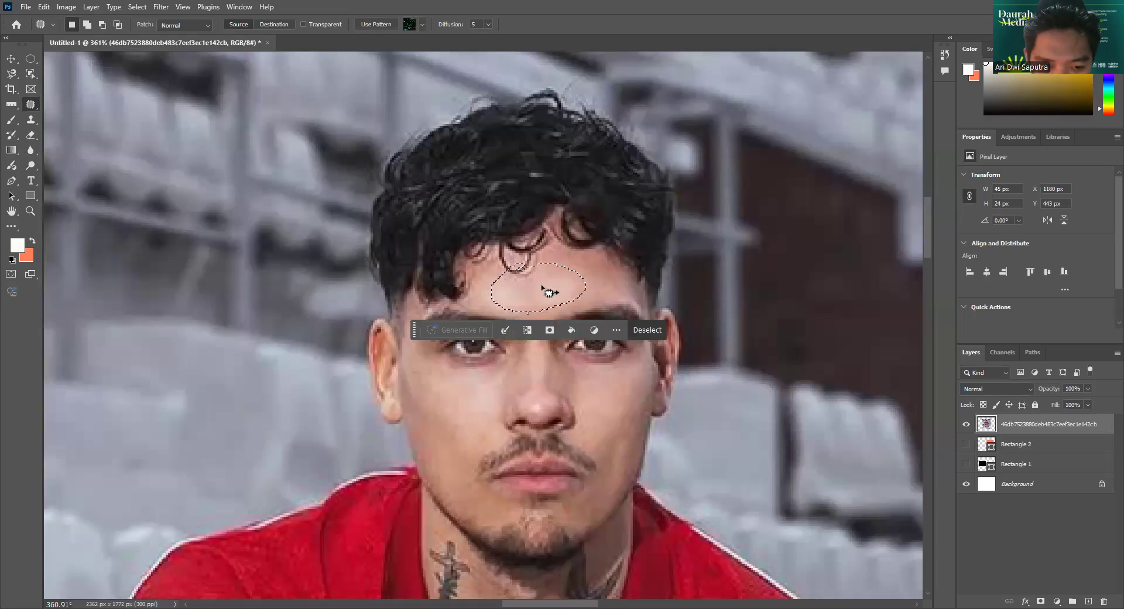
drag(540, 288, 594, 352)
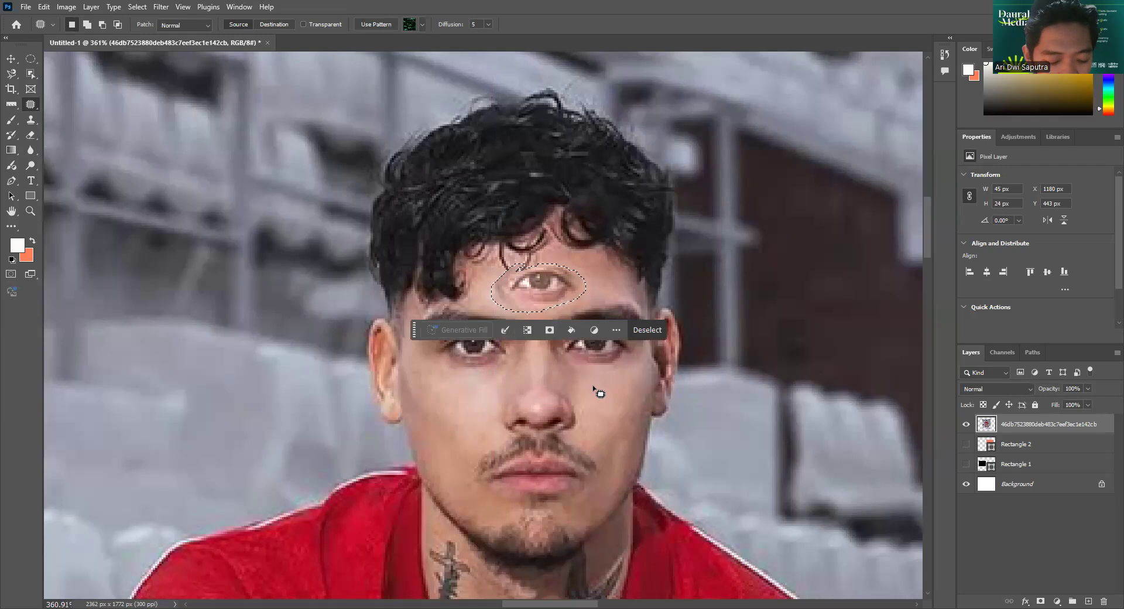
Undo the forehead patch and clear the selection.
key(ctrl+d)
key(ctrl+z)
key(ctrl+z)
key(ctrl+d)
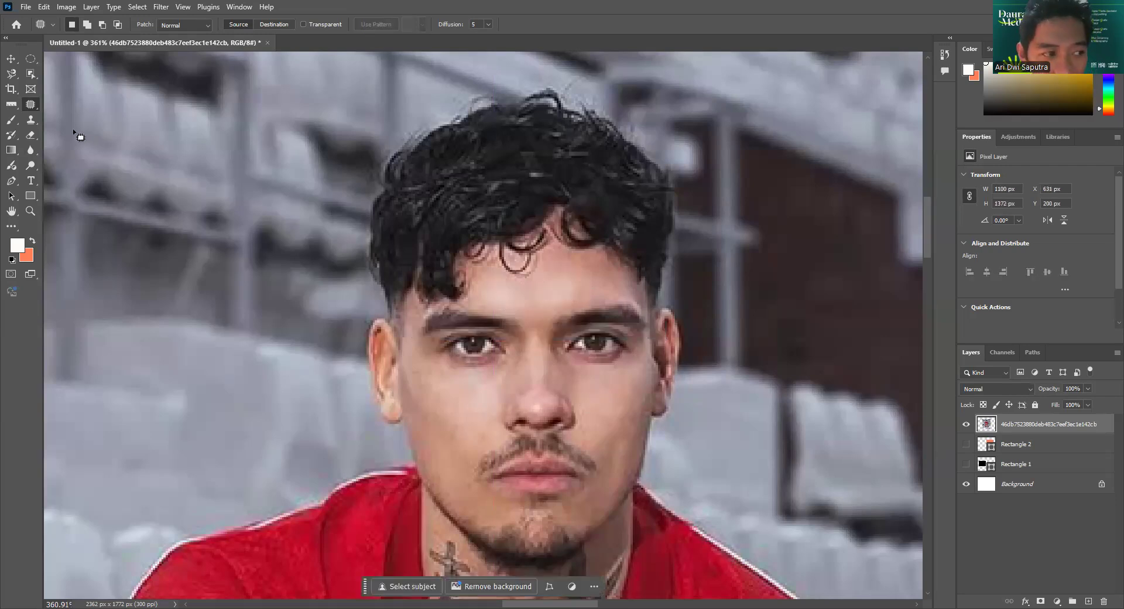
Review the healing tools grouped with the Patch tool, and switch to the Brush tool.
right_click(32, 109)
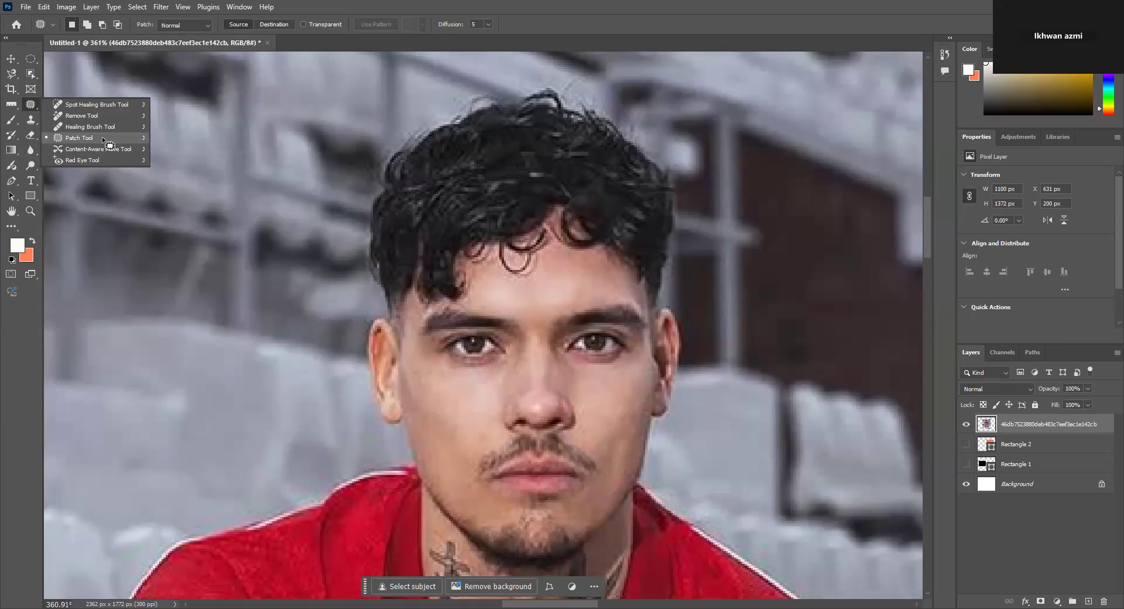
click(100, 138)
right_click(31, 107)
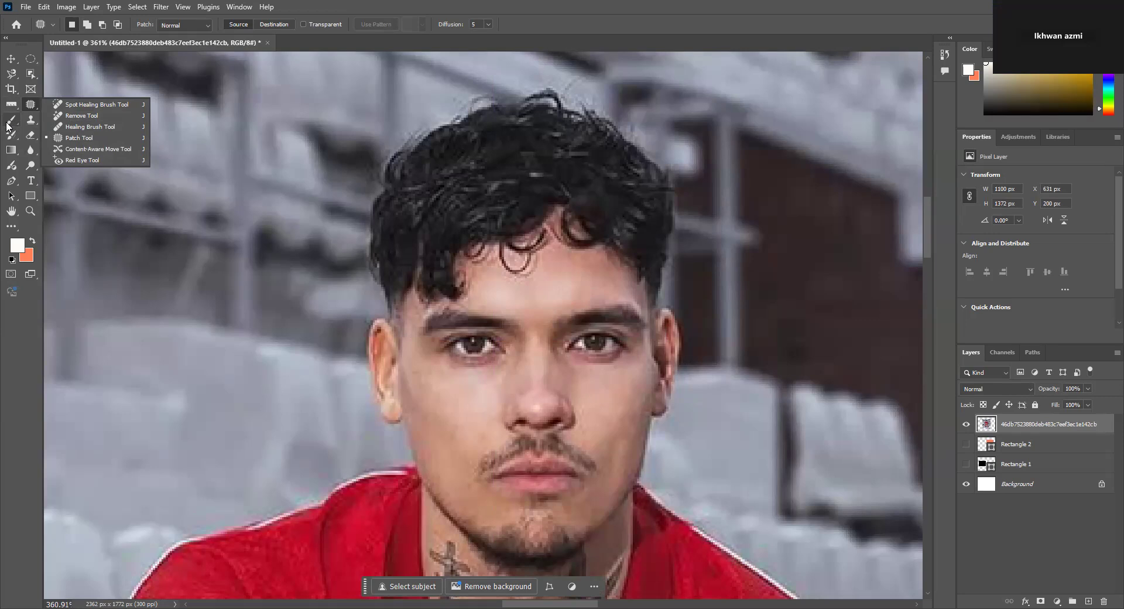
drag(14, 125, 69, 119)
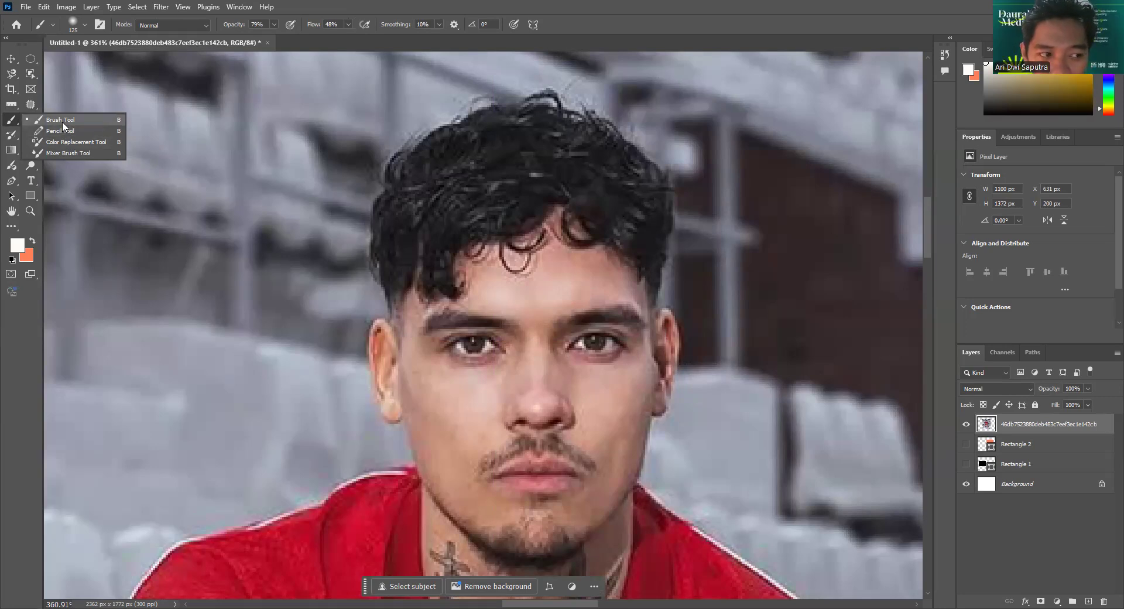
click(62, 121)
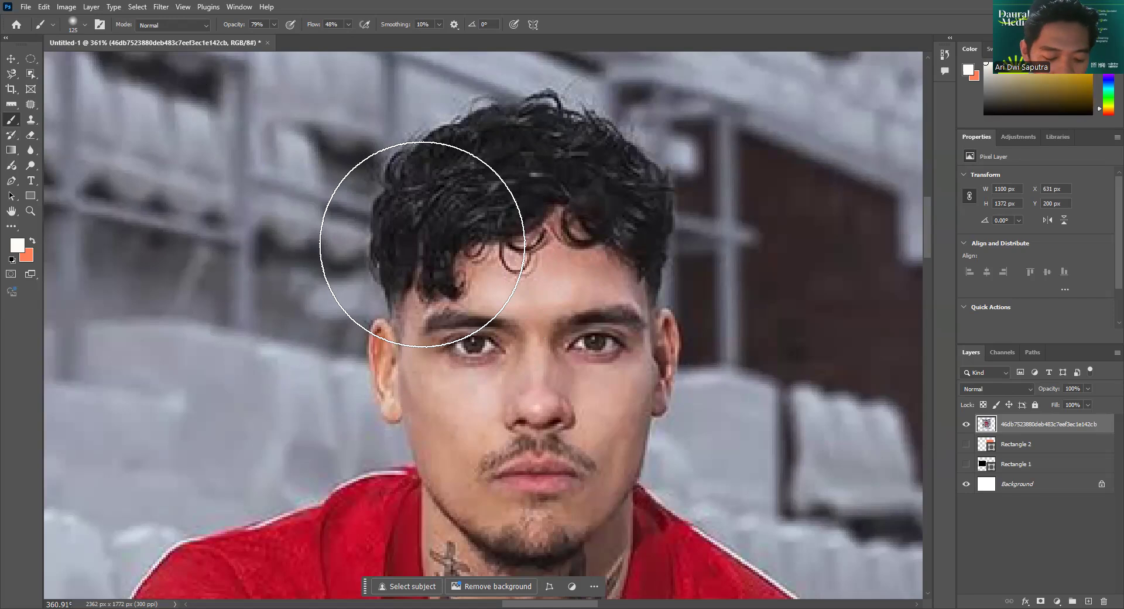
Set the foreground colour to a bright purple and return to the Brush tool.
scroll(422, 244, down, 5)
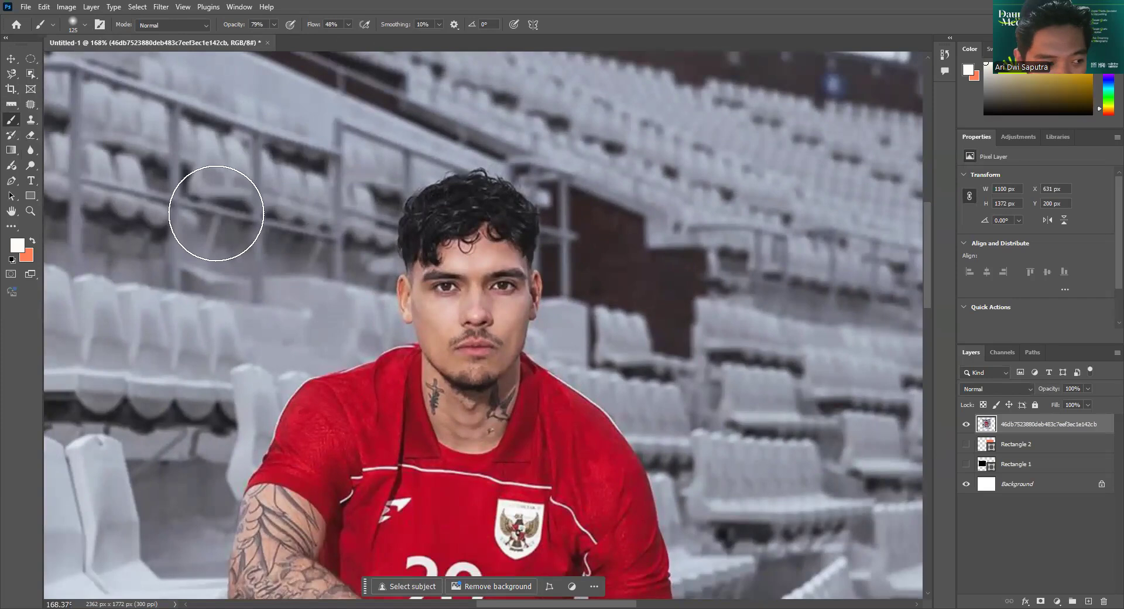
click(18, 246)
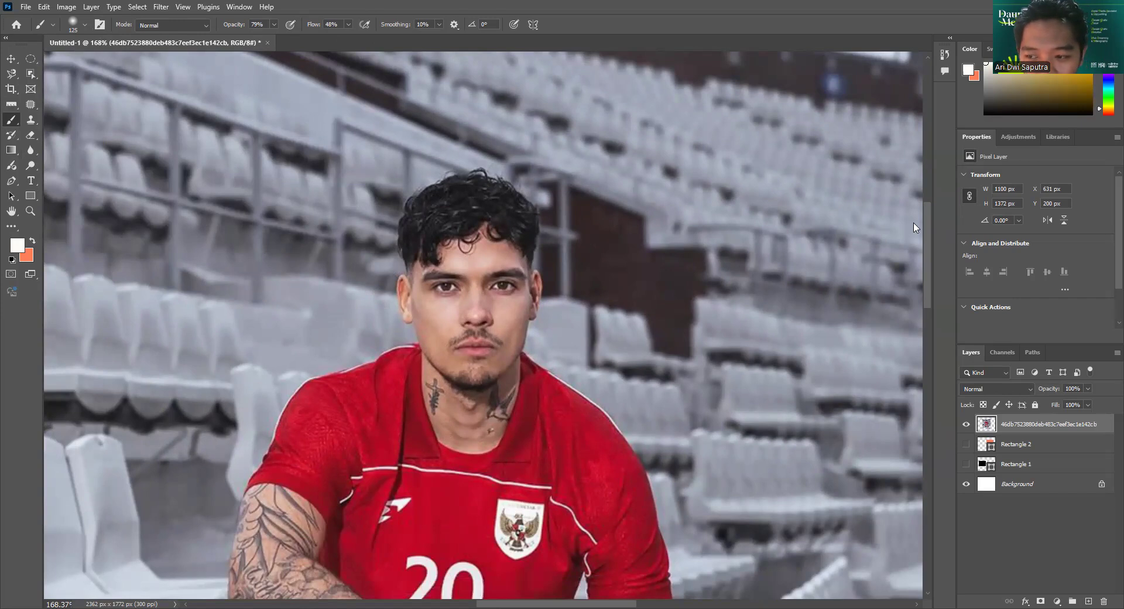
click(17, 248)
key(Return)
click(17, 248)
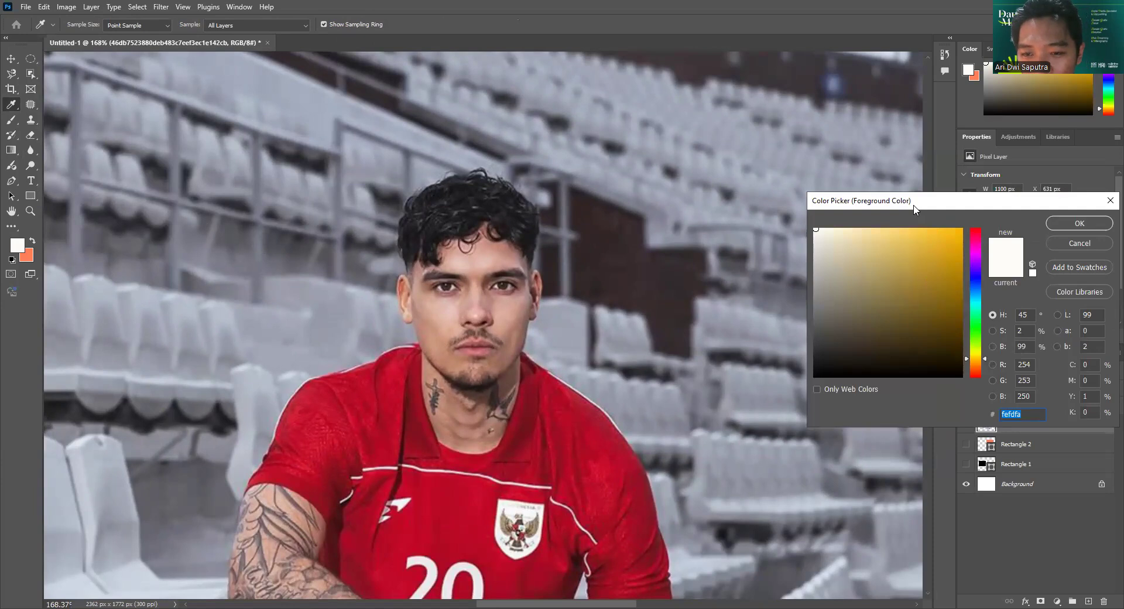
drag(918, 207, 695, 130)
mouse_move(751, 240)
mouse_down()
mouse_move(751, 154)
mouse_move(752, 180)
mouse_move(721, 189)
mouse_move(728, 264)
mouse_move(712, 146)
mouse_up()
click(855, 144)
key(b)
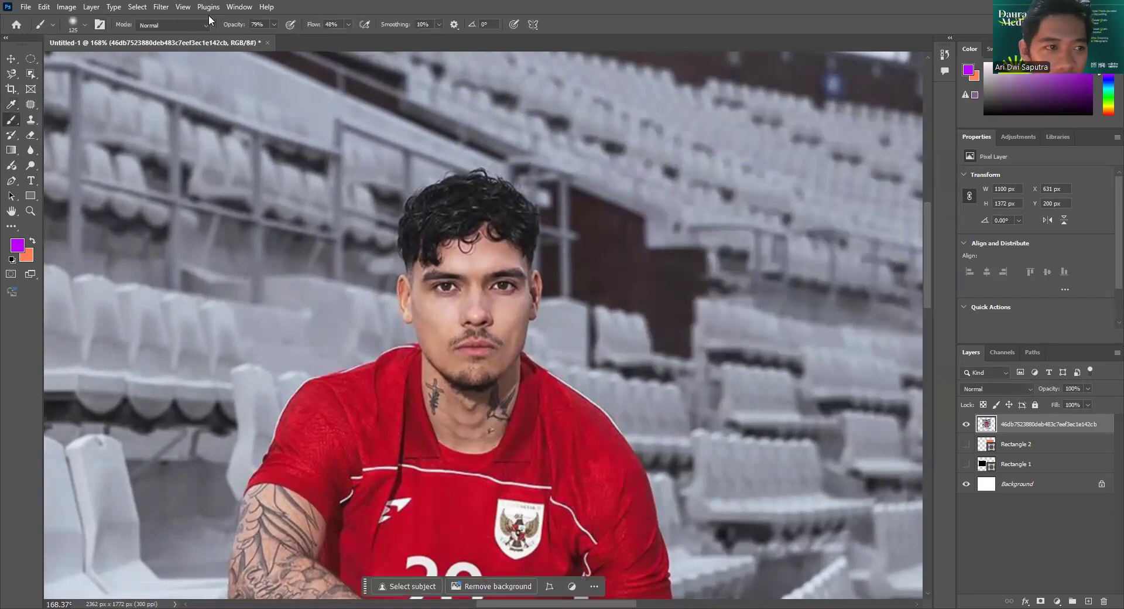
Try a soft purple brush stroke at 100% opacity over the seats behind the player, and undo it.
drag(274, 25, 317, 37)
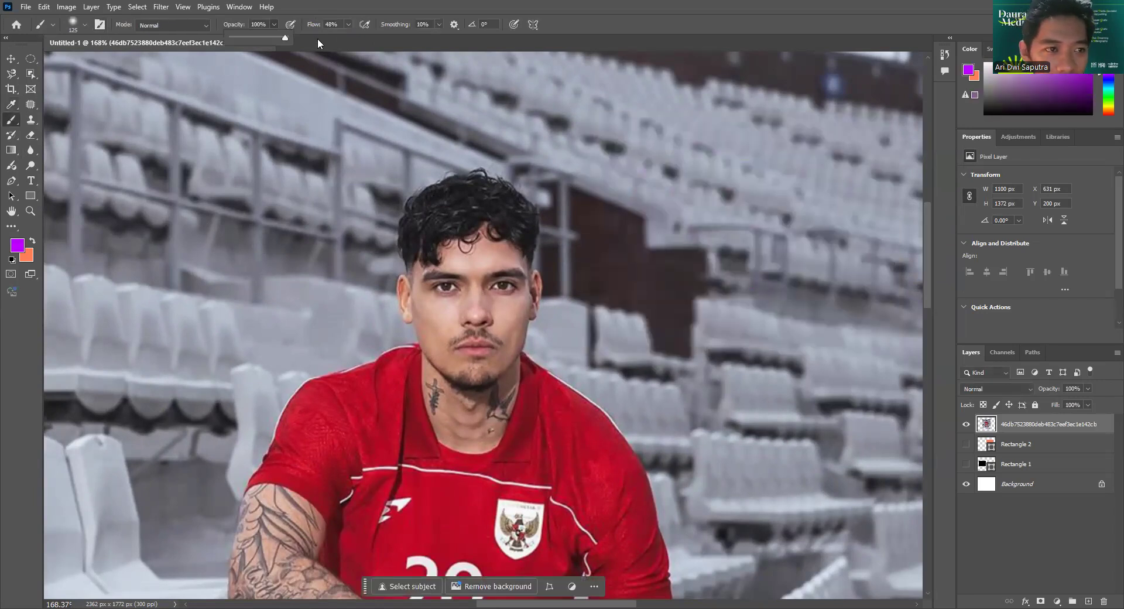
click(230, 26)
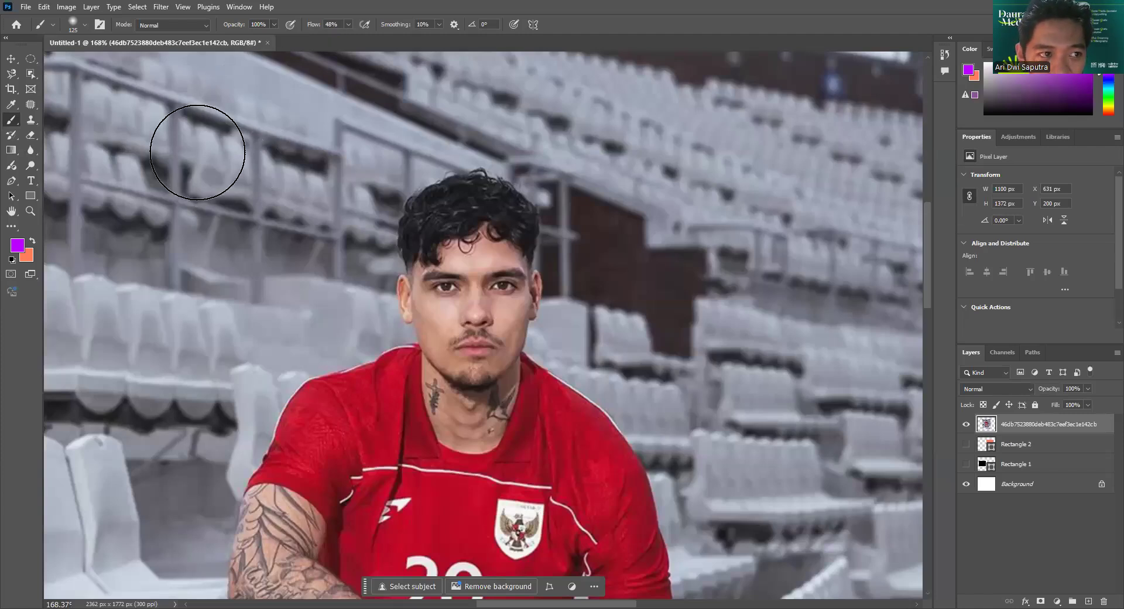
drag(158, 67, 276, 216)
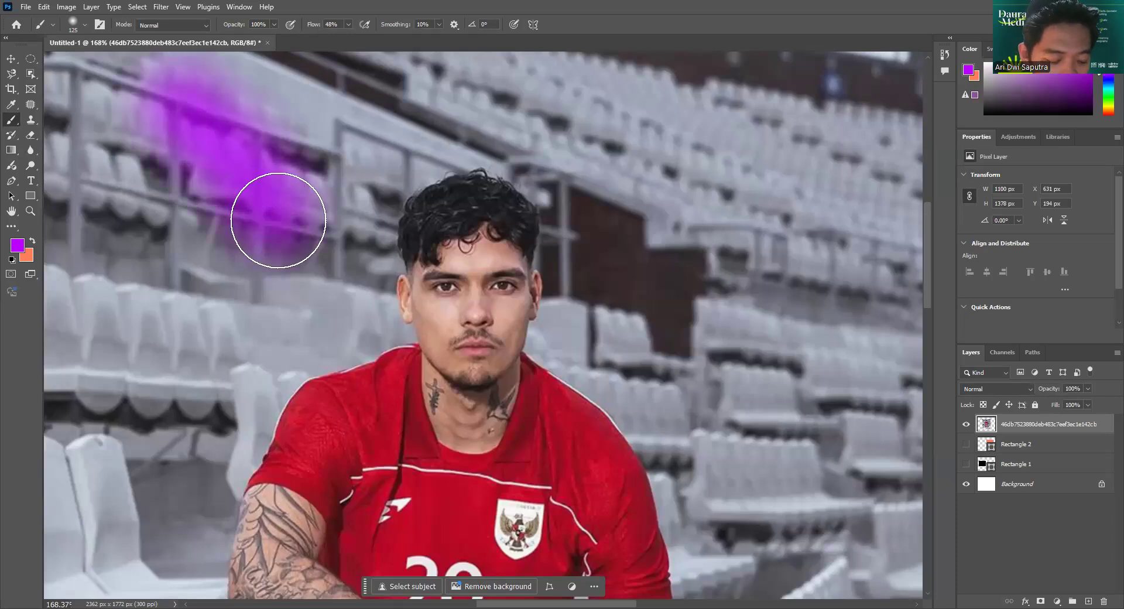
key(ctrl+z)
Choose the Hard Round brush and set its flow to 100%.
right_click(168, 138)
click(223, 310)
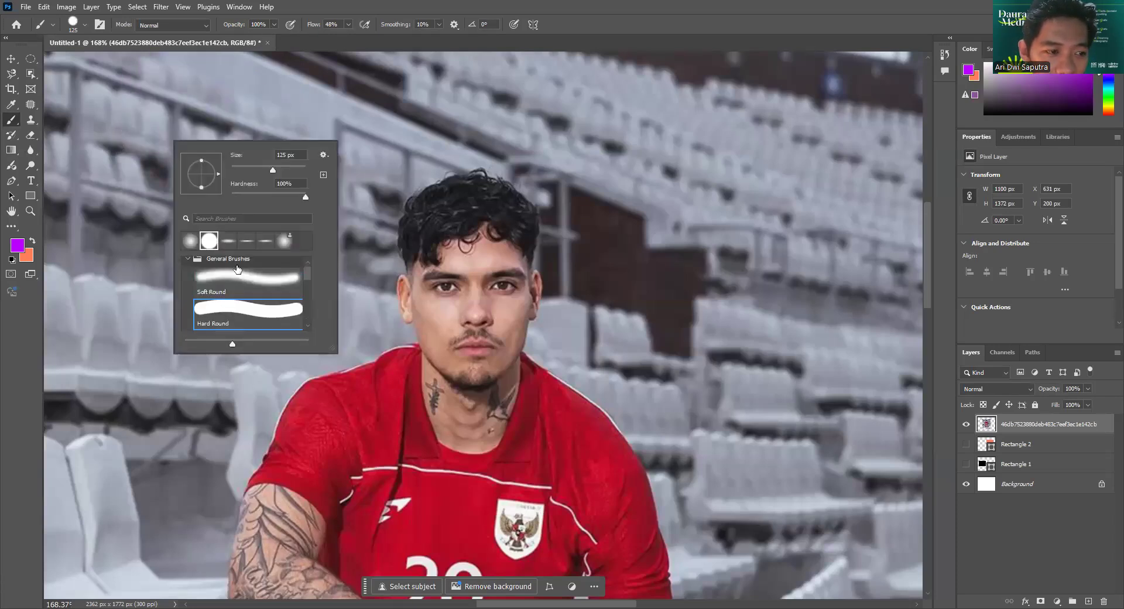
click(348, 24)
drag(359, 37, 474, 42)
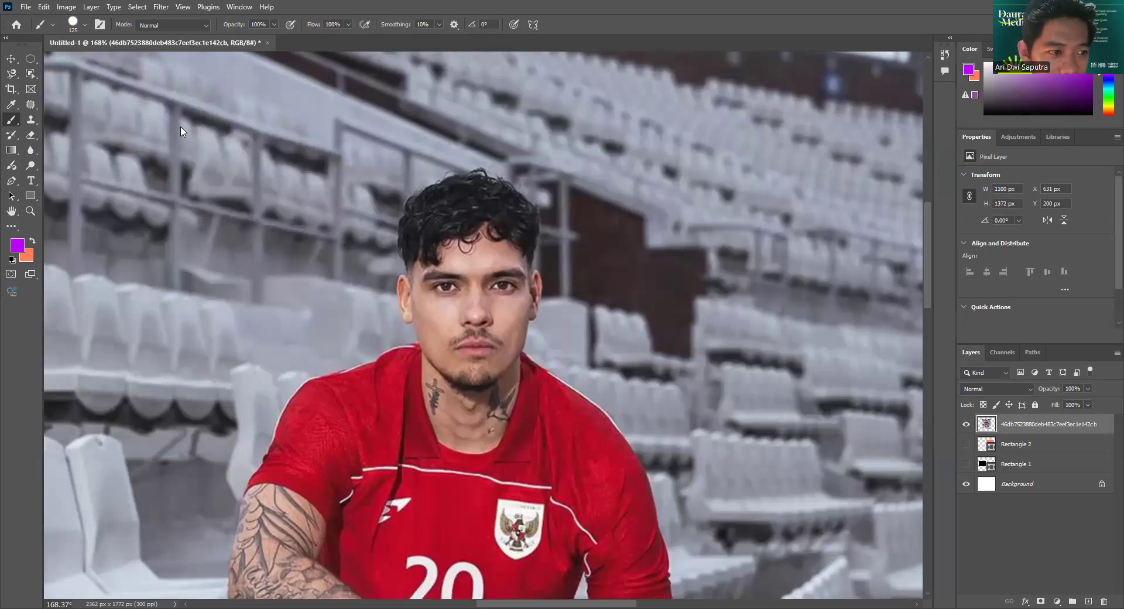
Paint a solid, straight purple stroke diagonally over the seats behind the player, and undo it.
click(213, 164)
shift+click(295, 252)
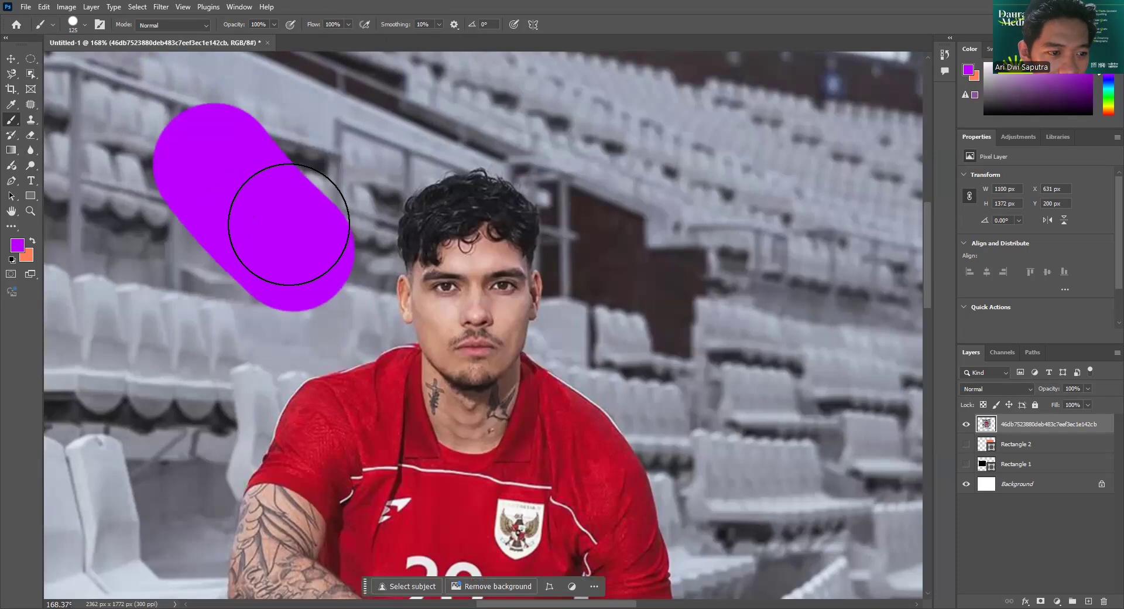
key(ctrl+z)
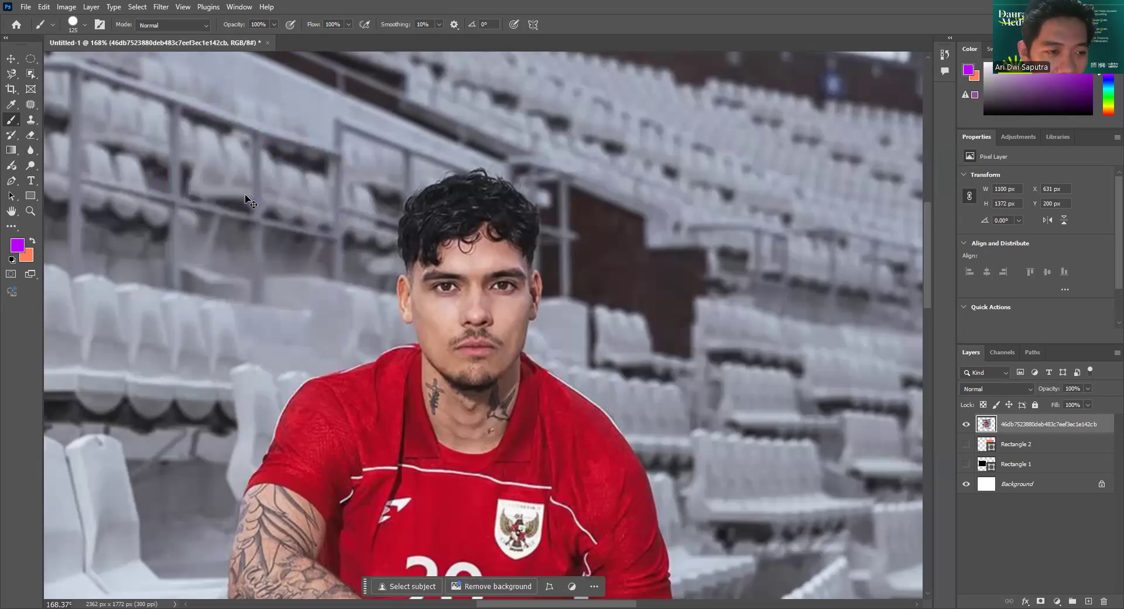
Set the brush opacity to 41%, test it with a translucent purple stroke over the seats, and undo the stroke.
mouse_move(274, 24)
mouse_down()
mouse_move(234, 52)
mouse_move(244, 48)
mouse_up()
drag(147, 157, 278, 274)
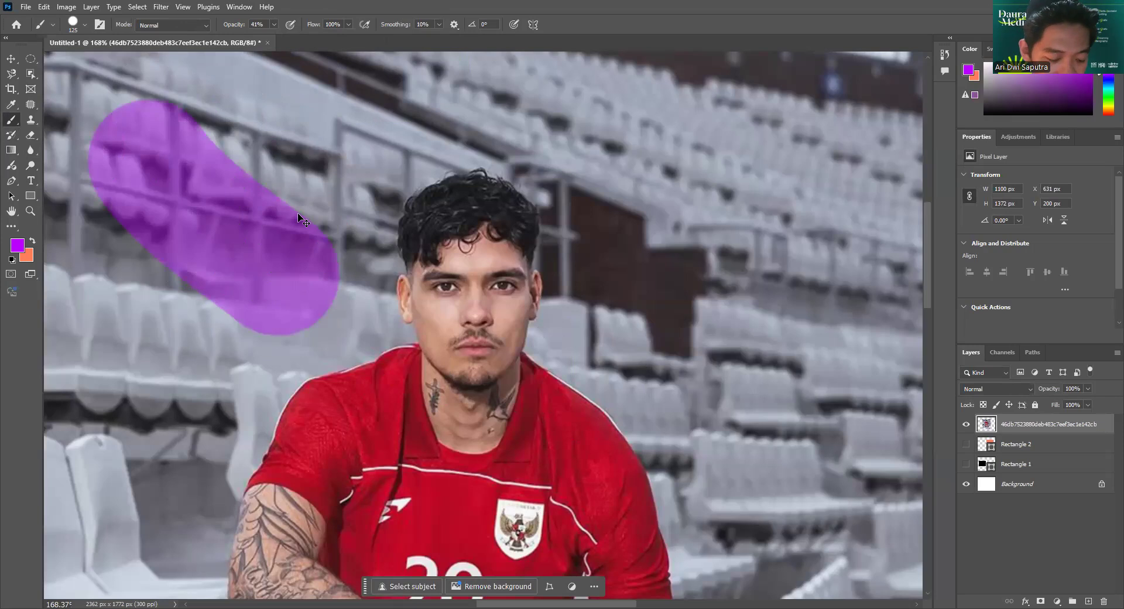
key(ctrl+z)
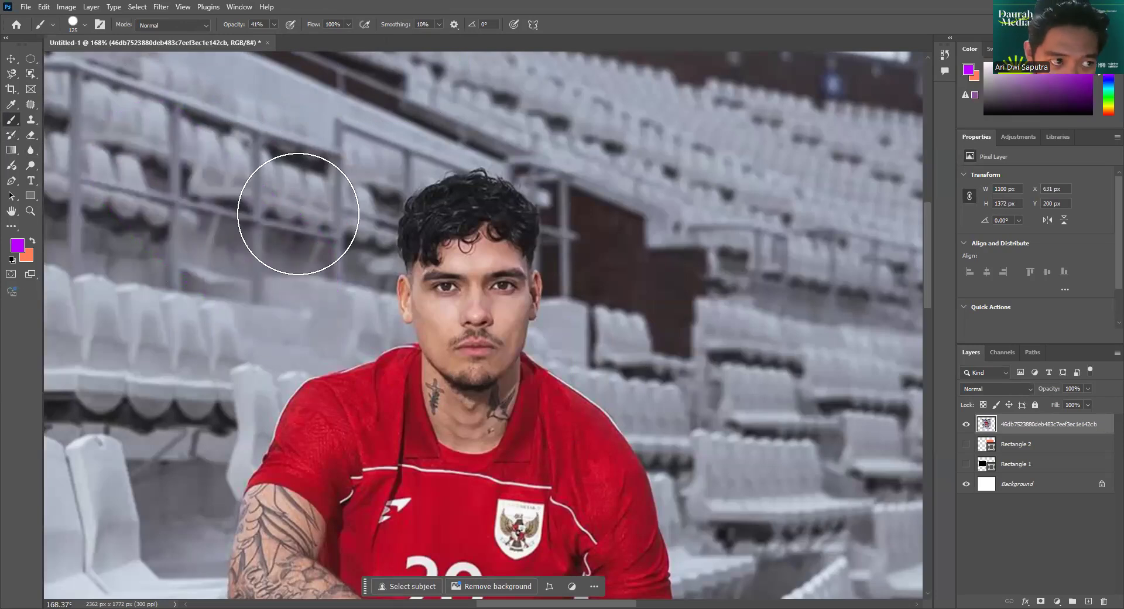
Try different sizes for the Hard Round brush and set its size to 81 px.
click(85, 26)
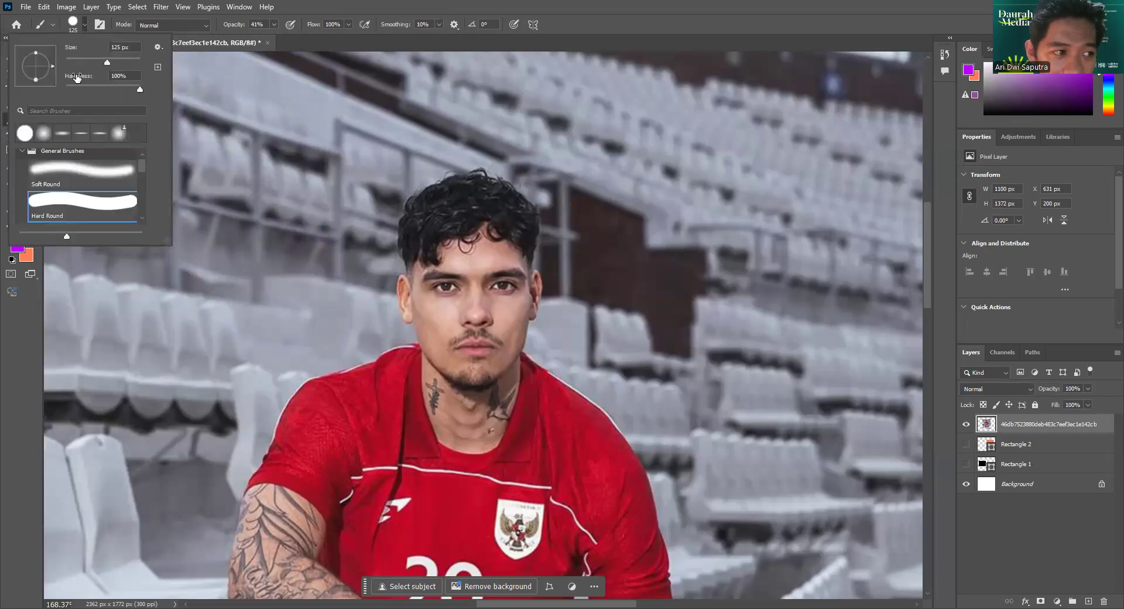
drag(117, 62, 120, 62)
click(94, 59)
click(105, 61)
click(77, 59)
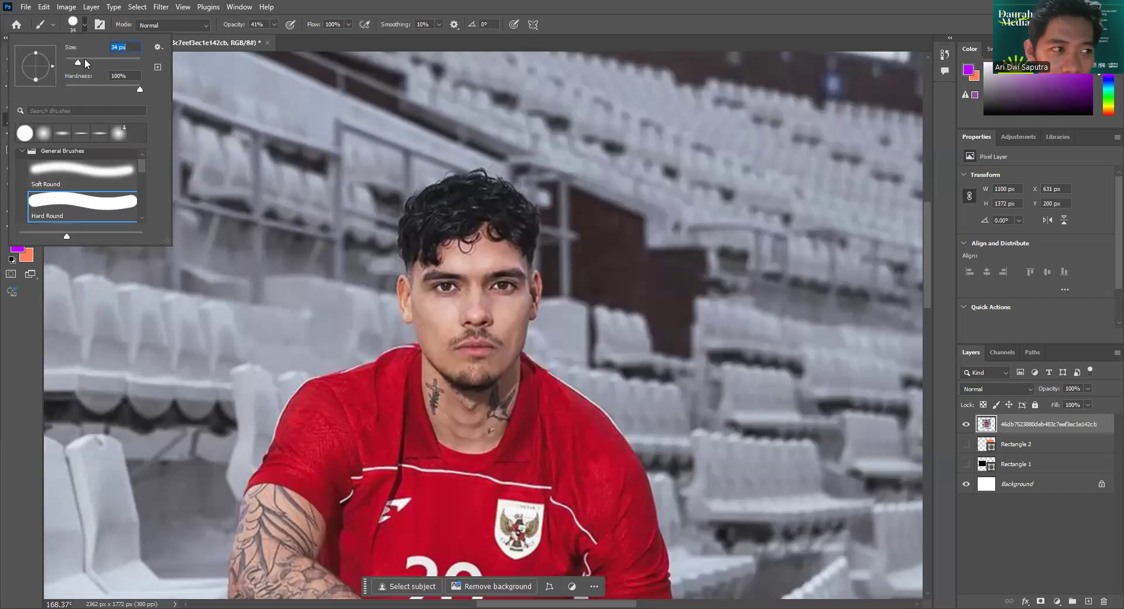
mouse_move(78, 60)
mouse_down()
mouse_move(110, 61)
mouse_move(95, 60)
mouse_up()
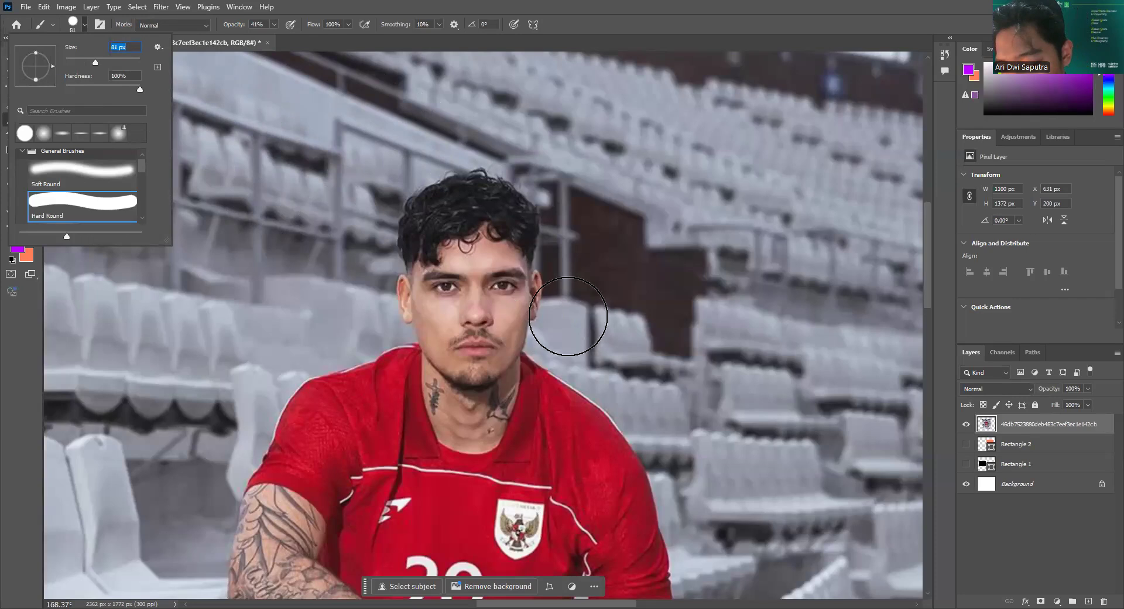
text(])
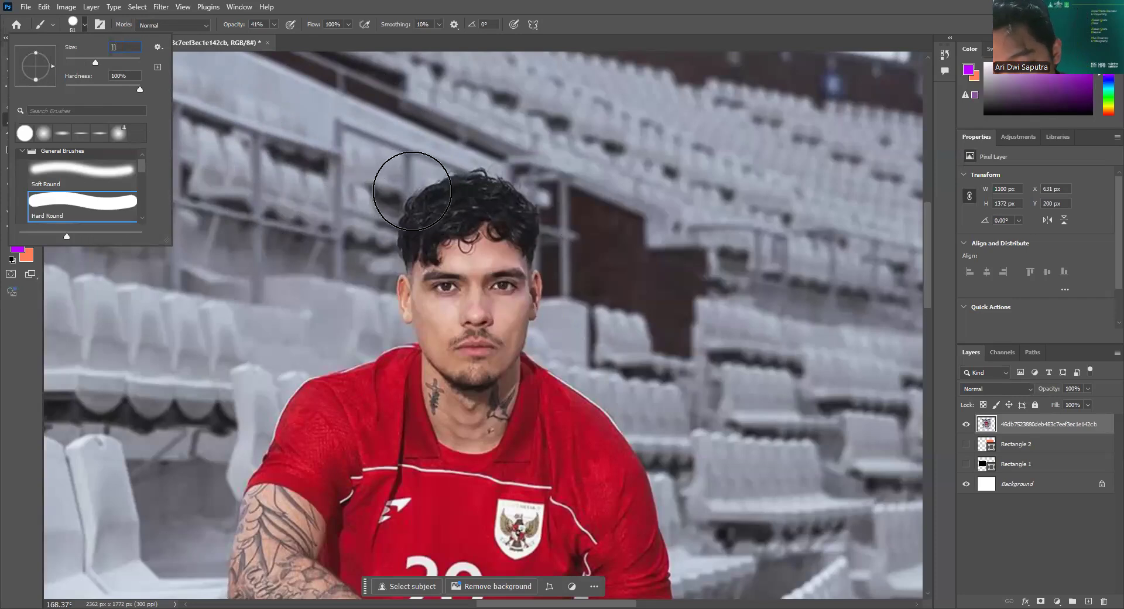
text(]]]])
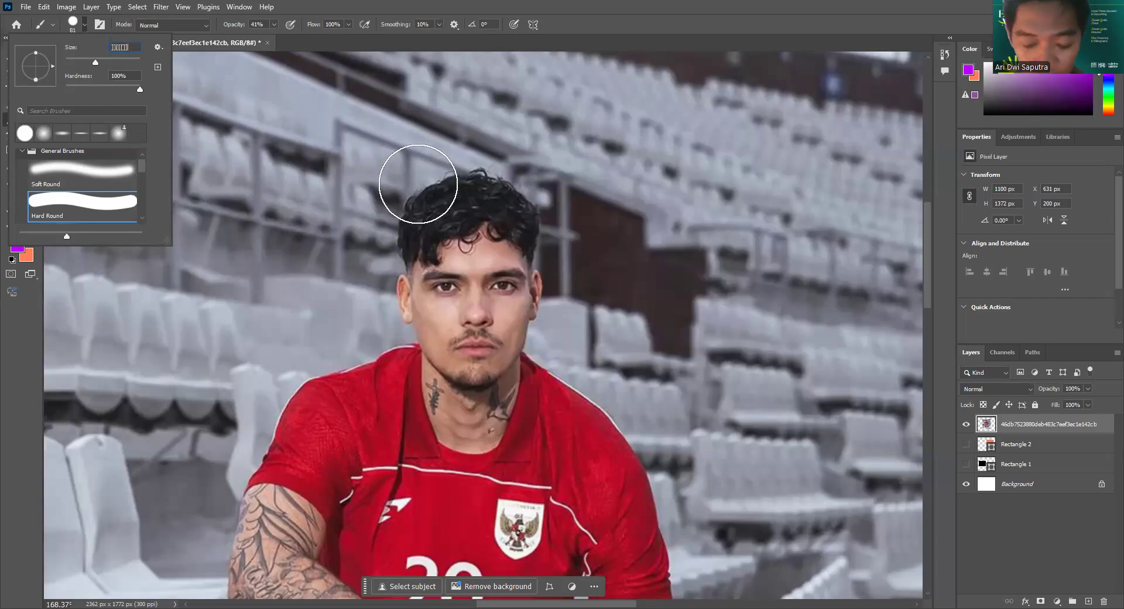
text(]]09)
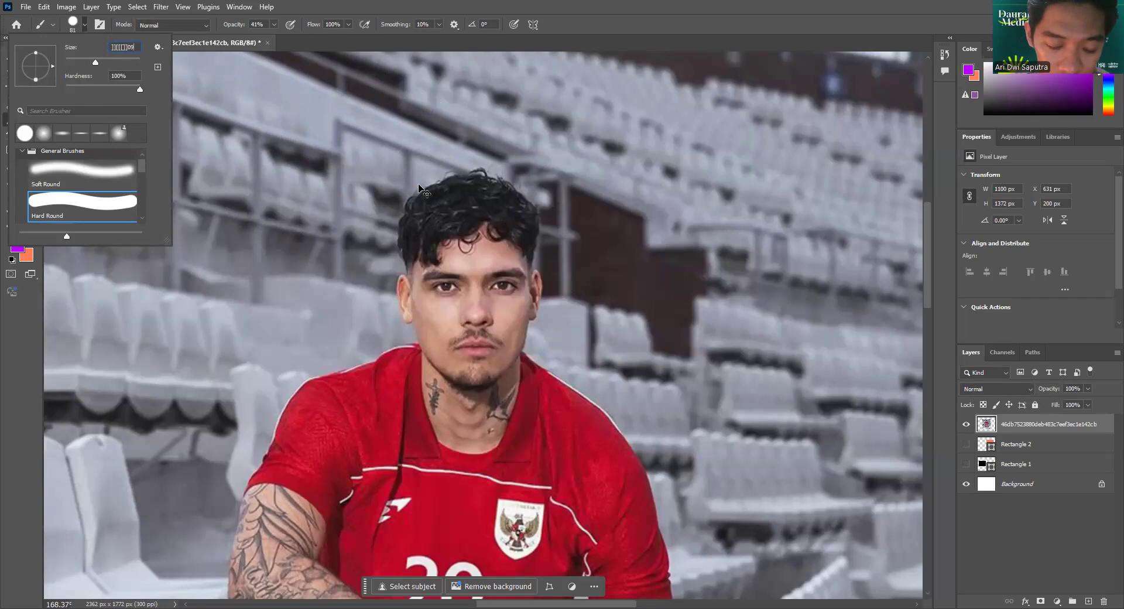
key(Return)
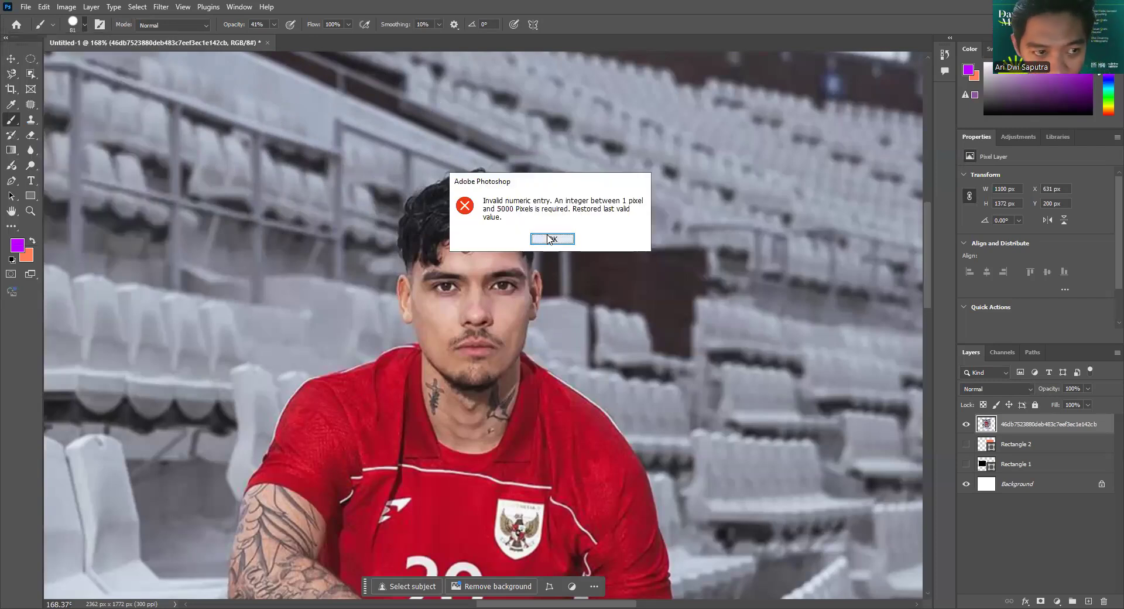
click(549, 238)
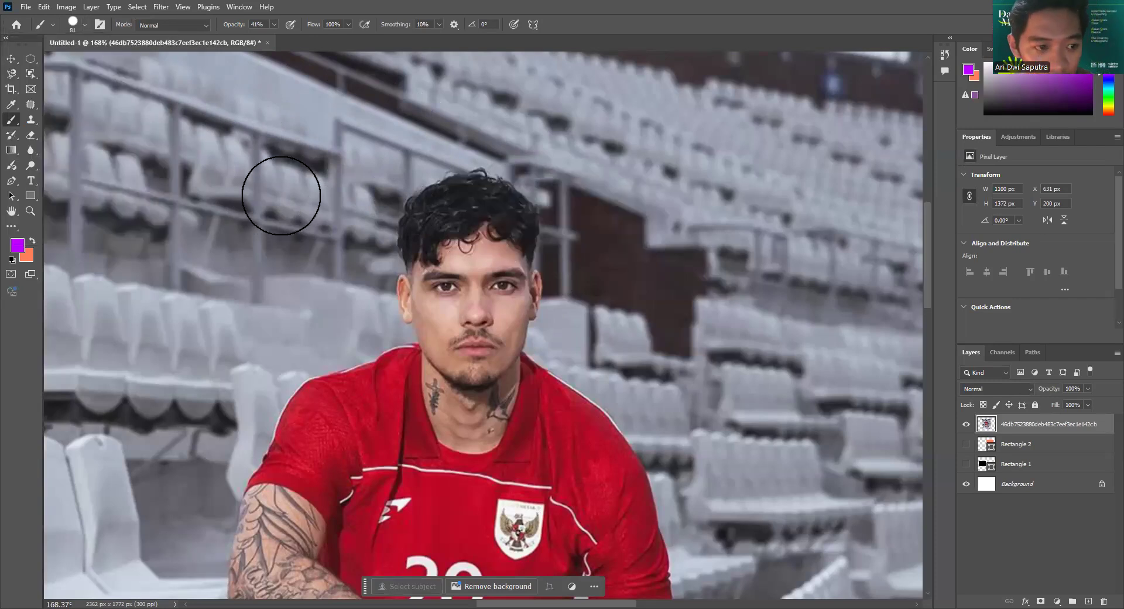
click(83, 25)
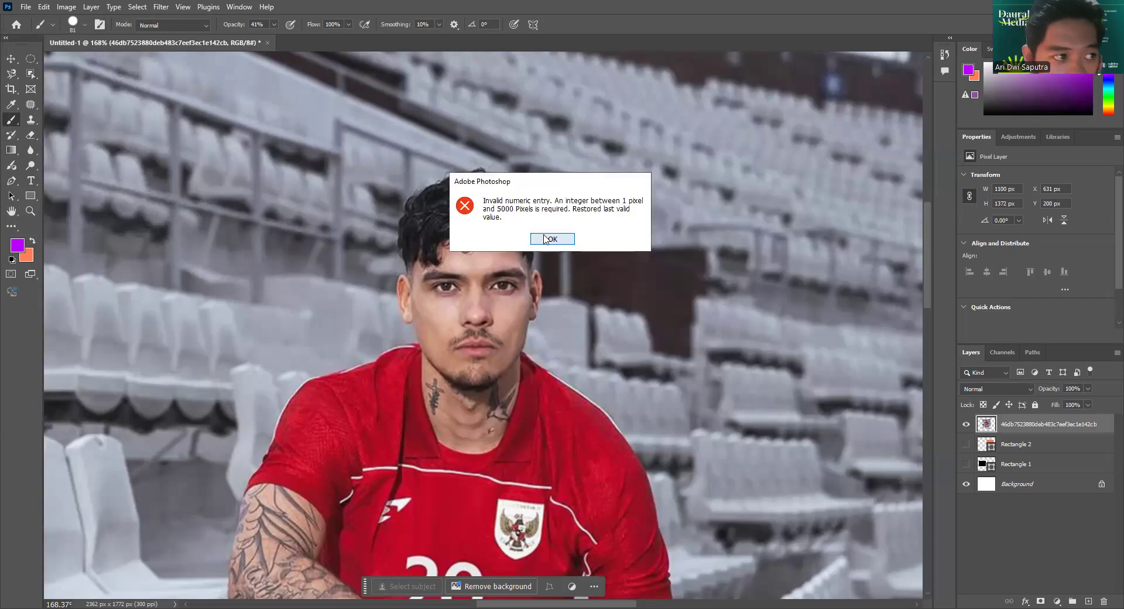
click(544, 239)
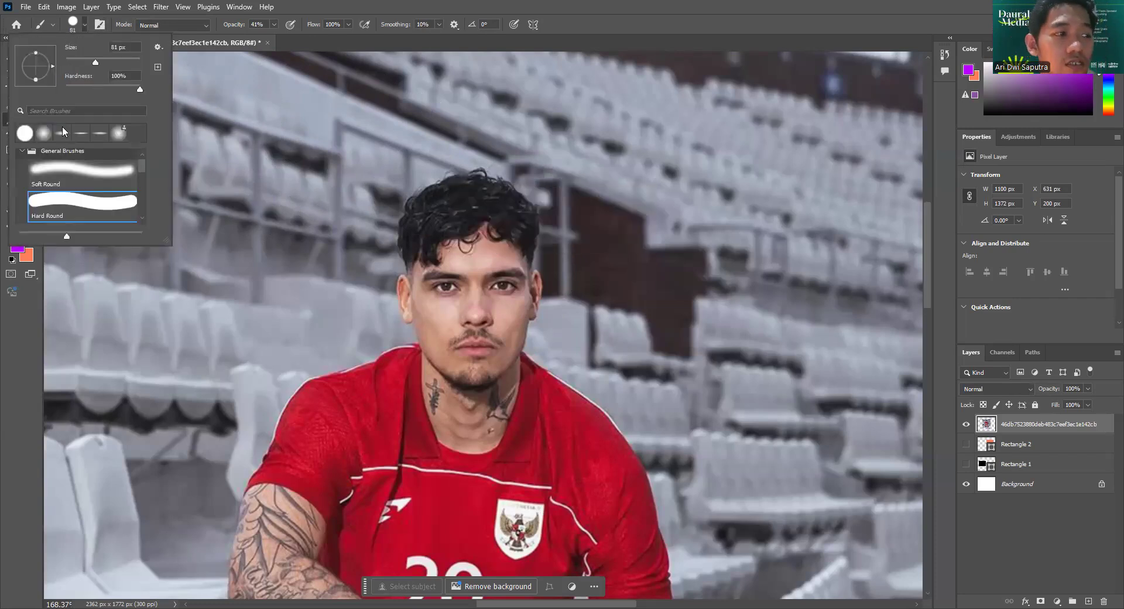
Choose the dry media brush Kyle's Drawing Box - Happy HB, test it with a zigzag purple stroke over the seats, and undo the stroke.
click(83, 38)
scroll(140, 167, up, 3)
click(23, 158)
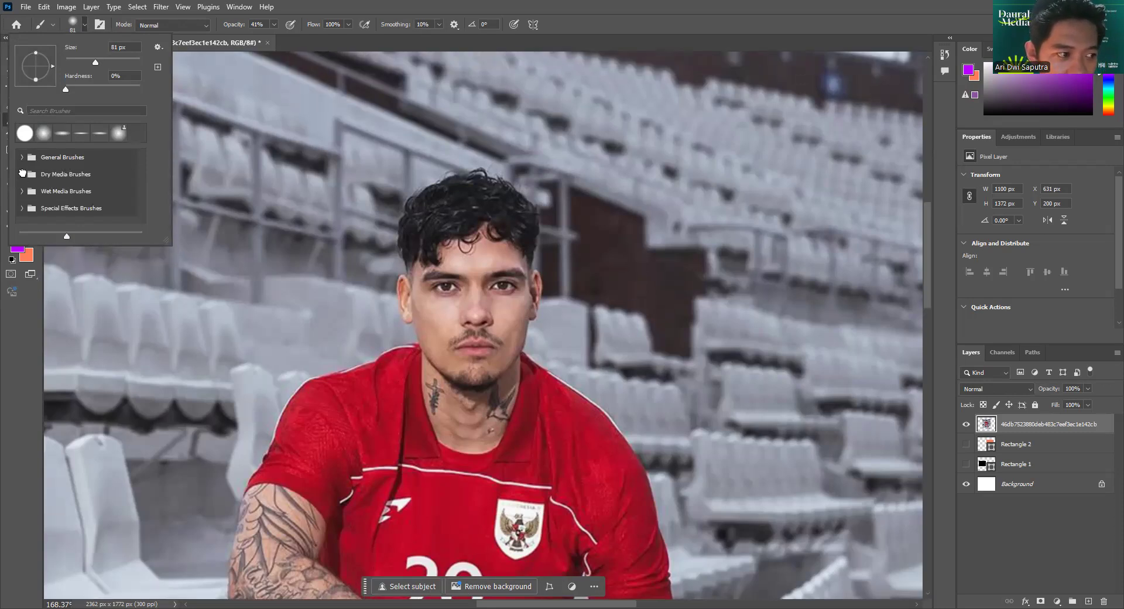
click(22, 173)
scroll(82, 187, down, 3)
click(82, 181)
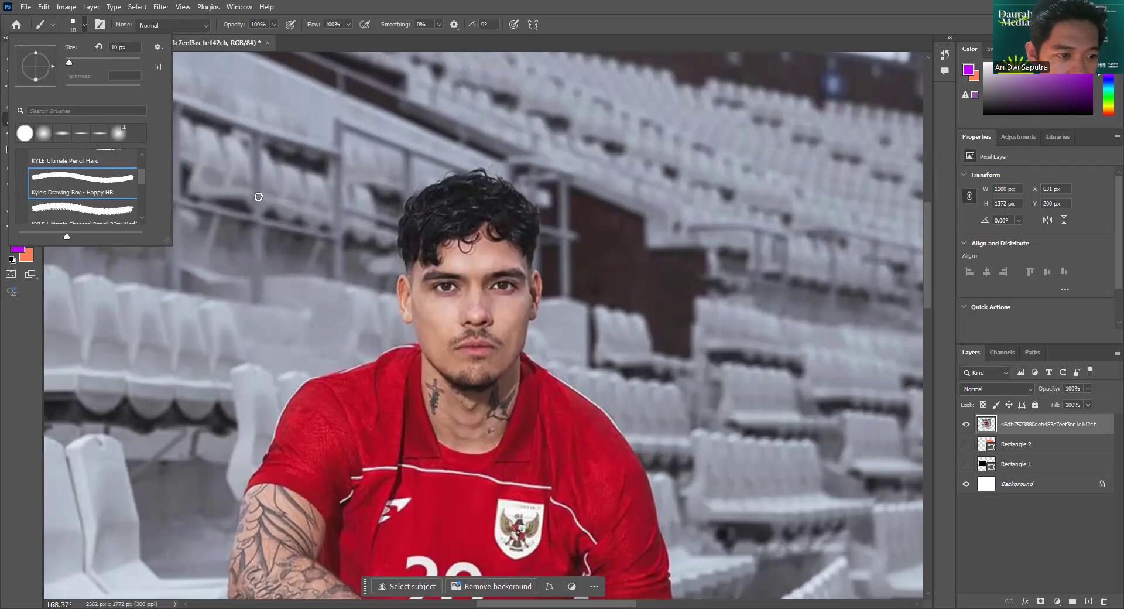
mouse_move(284, 149)
mouse_down()
mouse_move(322, 304)
mouse_move(189, 397)
mouse_up()
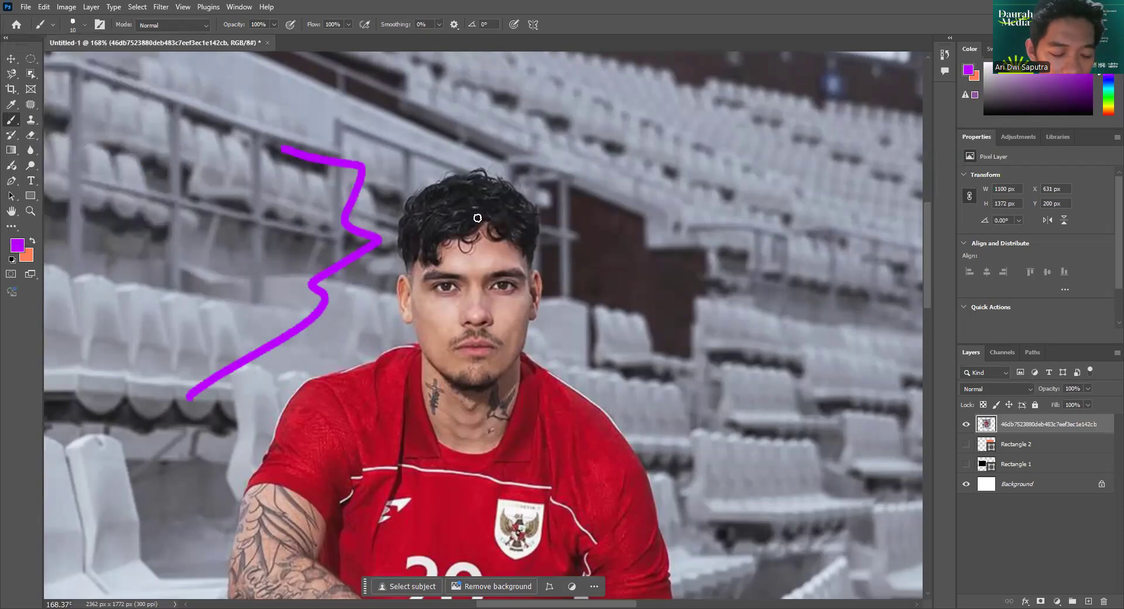
key(ctrl+z)
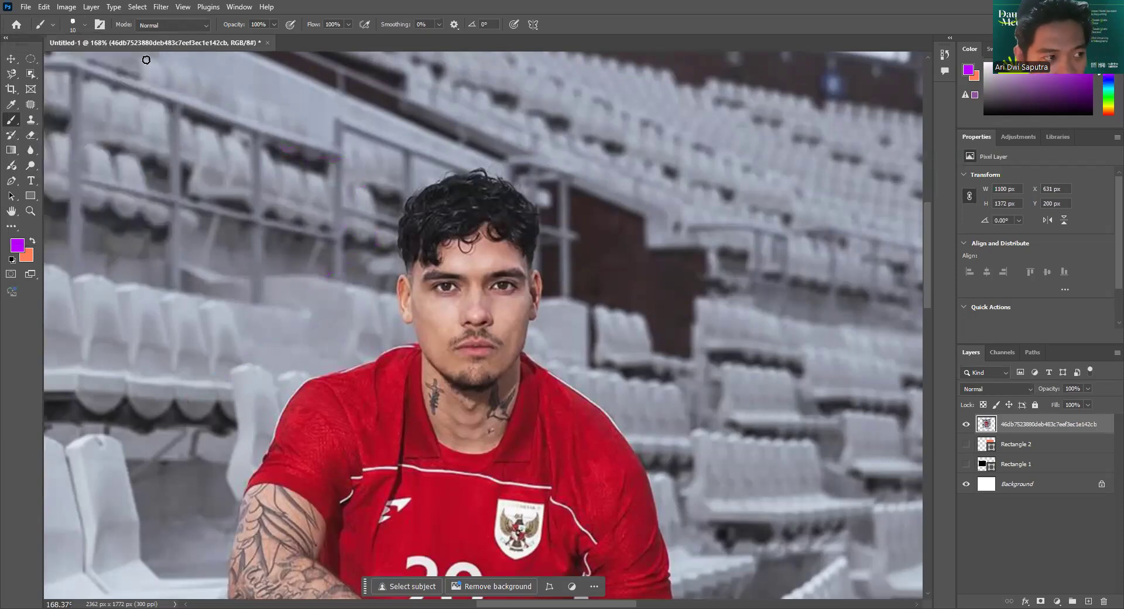
Choose the Soft Round general brush at 155 px and paint a vertical purple stroke over the seats beside the player.
click(84, 25)
scroll(130, 183, up, 3)
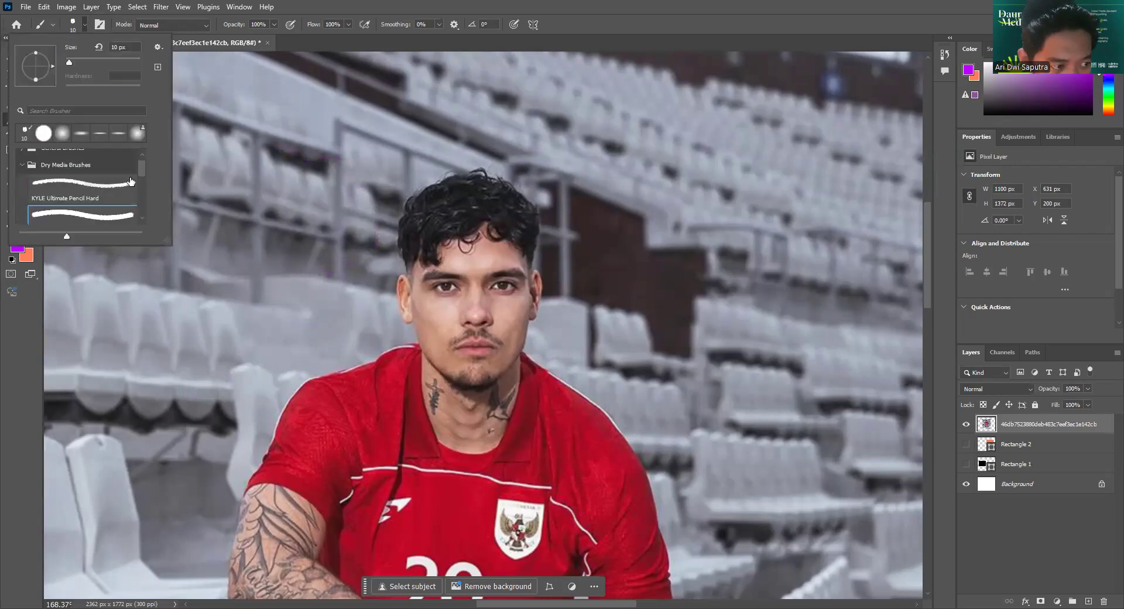
click(20, 175)
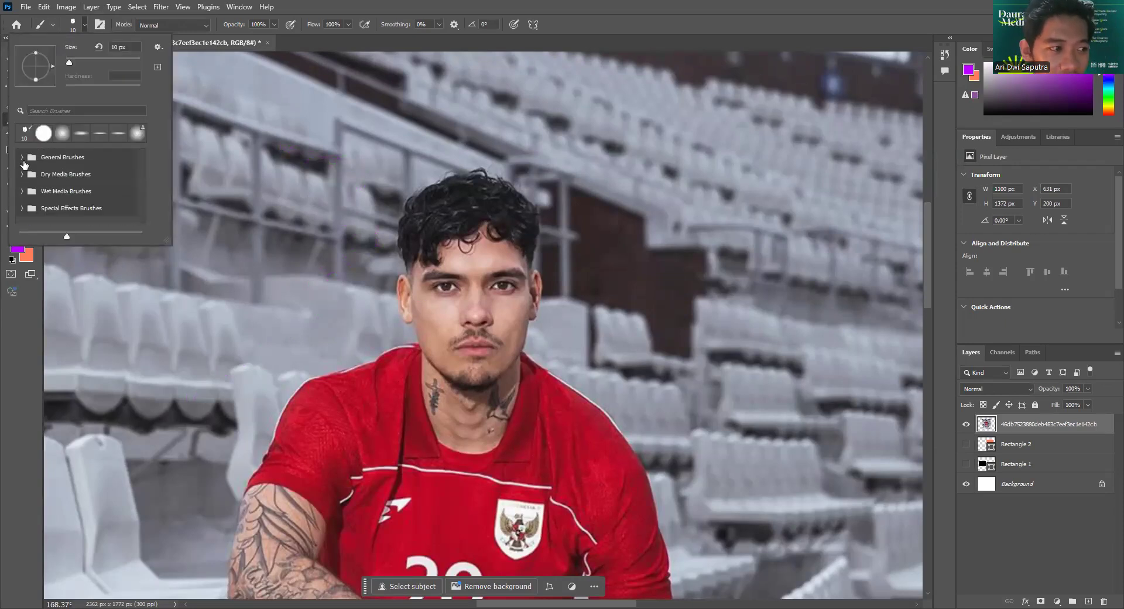
click(22, 157)
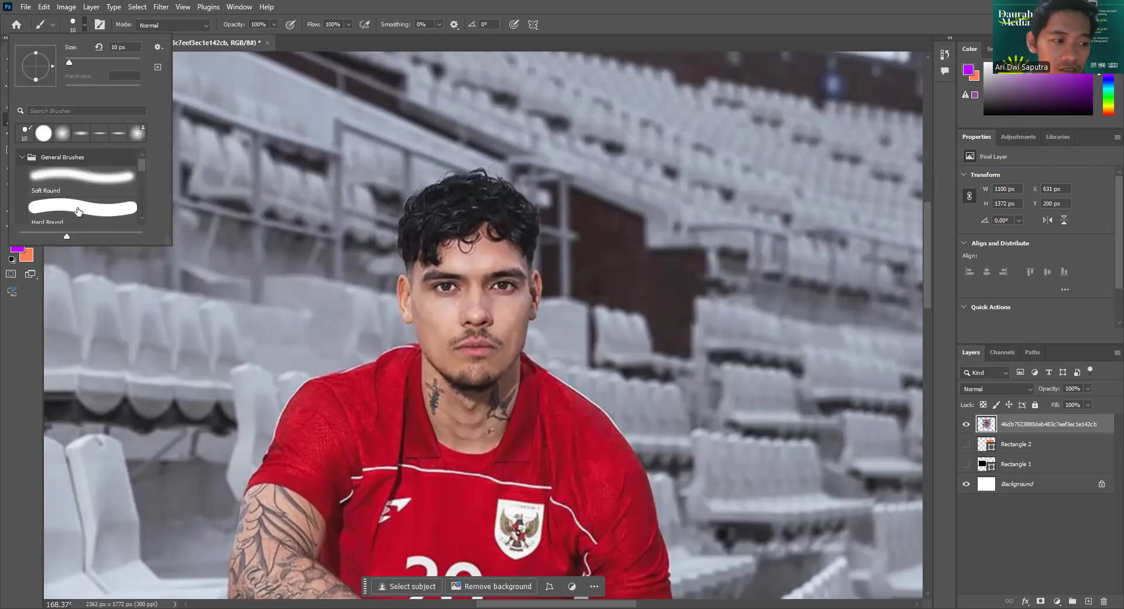
click(93, 186)
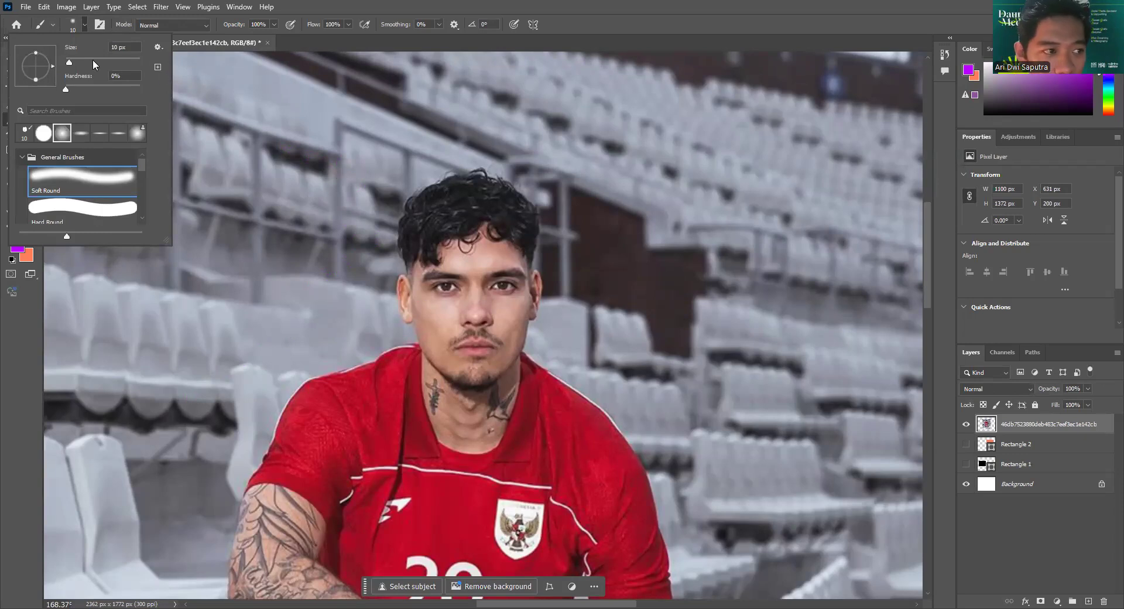
drag(281, 146, 307, 316)
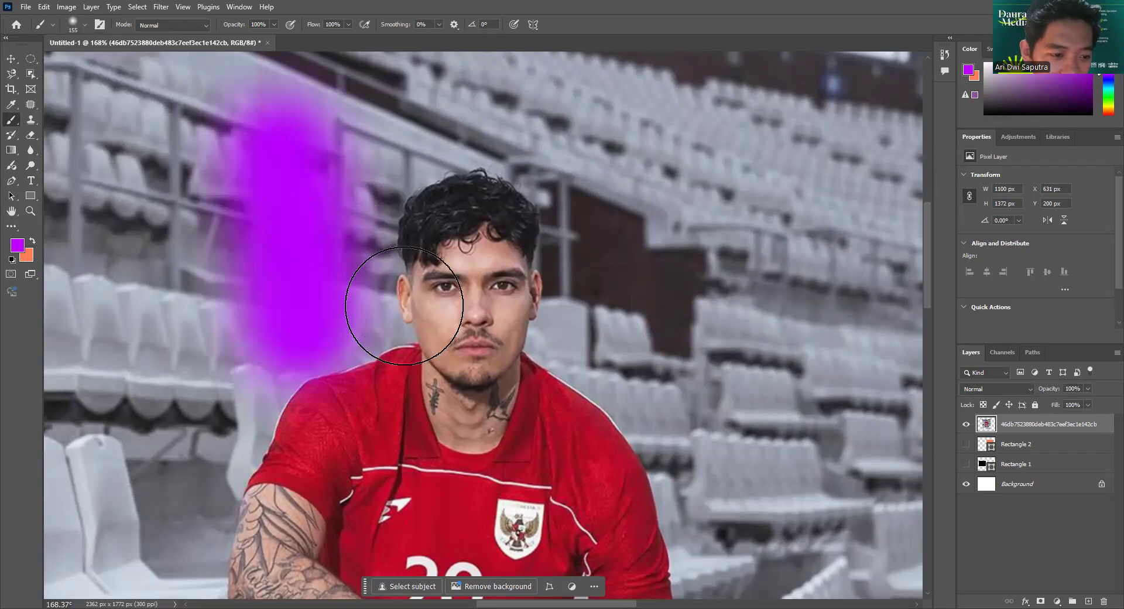
Paint a diagonal purple stroke across the player with the 155 px Hard Round brush, and undo both test strokes.
click(84, 26)
click(55, 211)
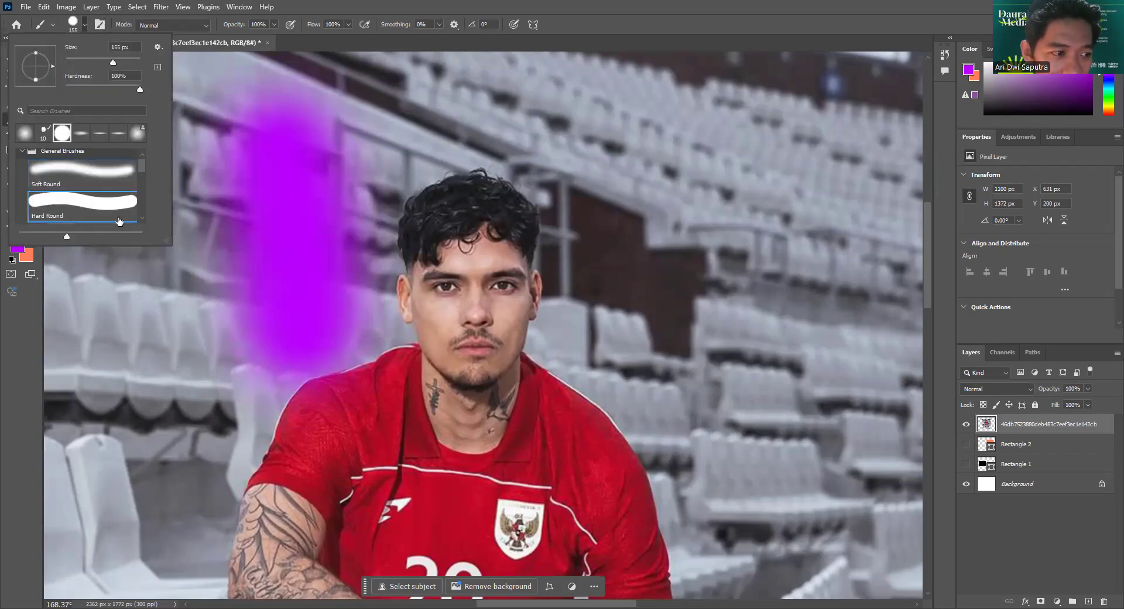
drag(464, 139, 751, 508)
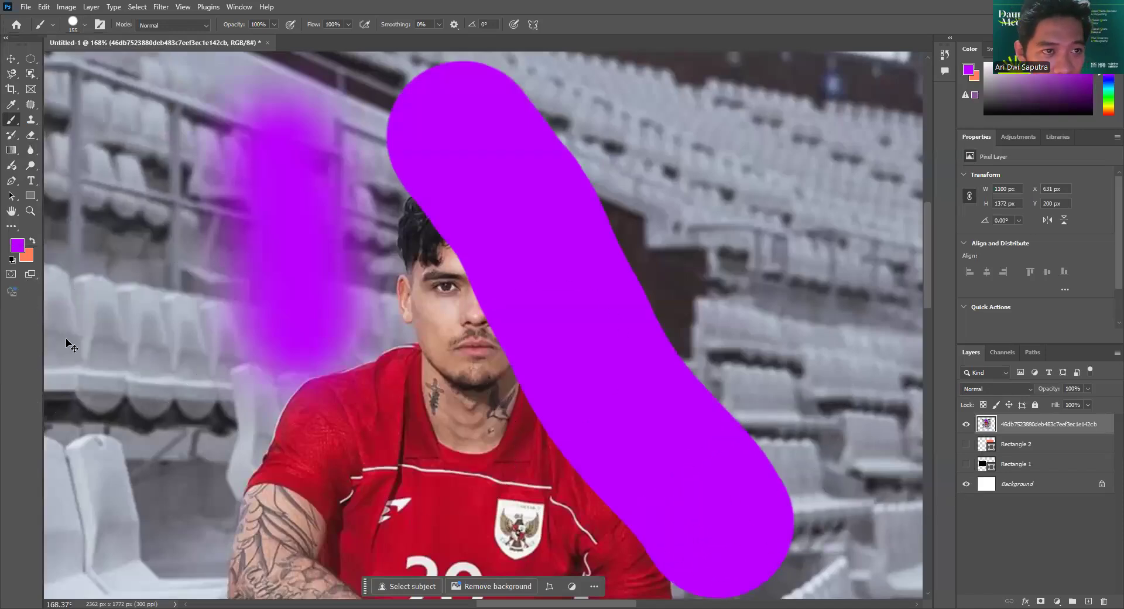
key(ctrl+z)
key(ctrl+z)
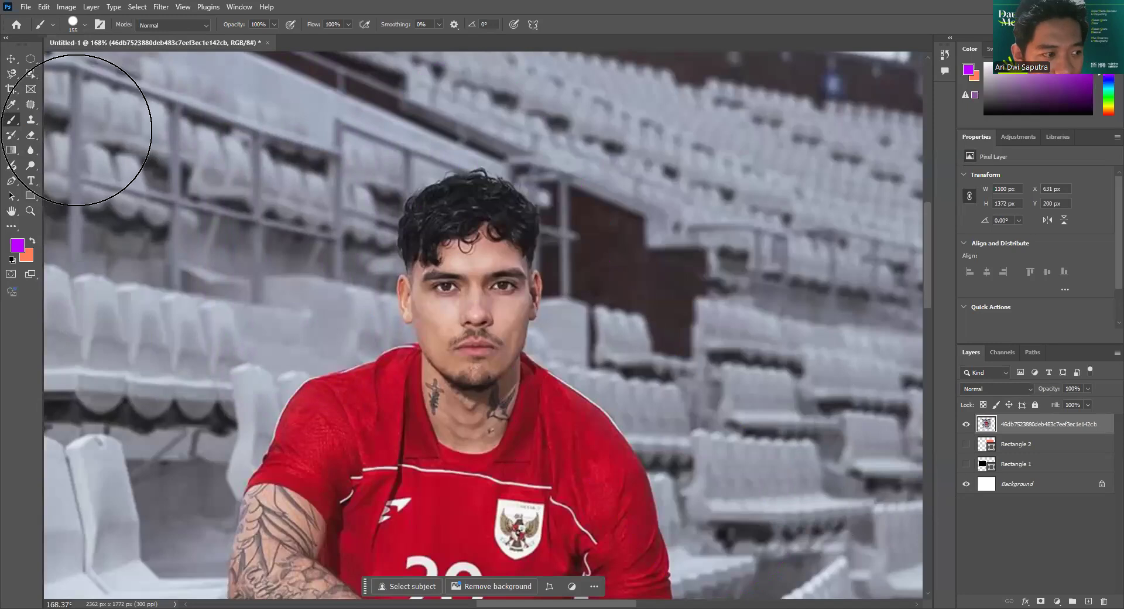
Choose the special effects brush Kyle's Concept Brushes - Foliage Mix 2, scatter purple leaves across the player's face and seats, and undo the painting.
click(86, 26)
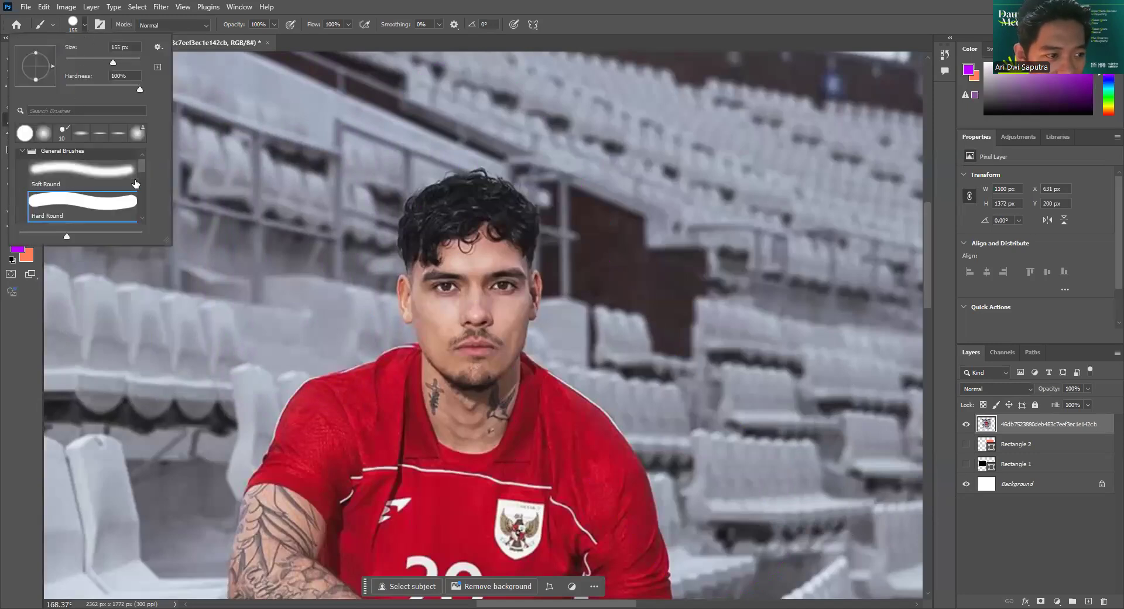
click(98, 205)
scroll(97, 206, down, 5)
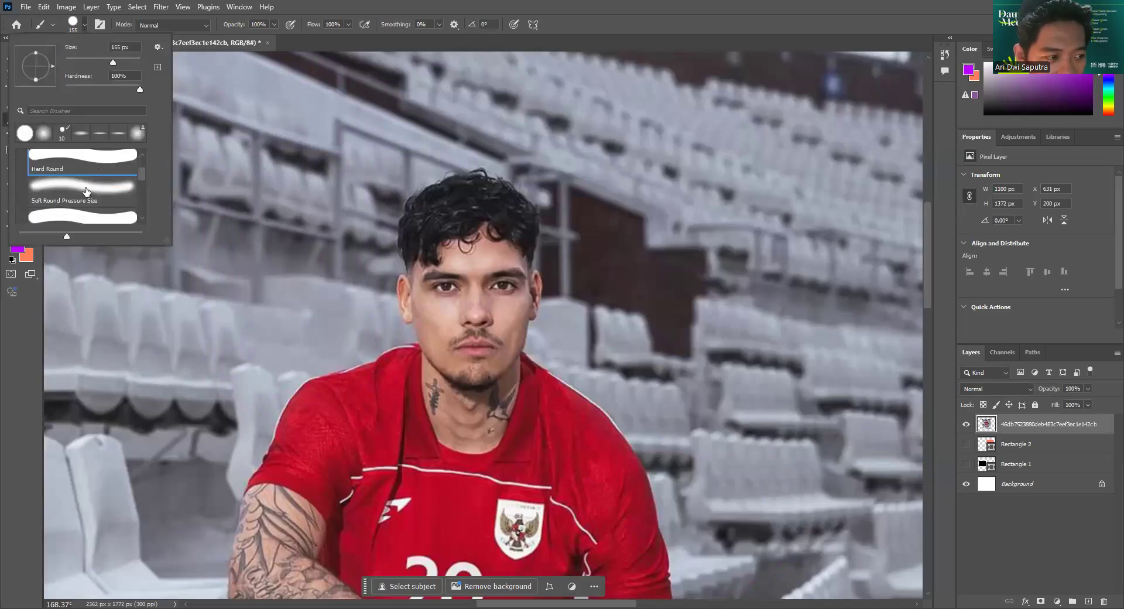
scroll(83, 192, down, 5)
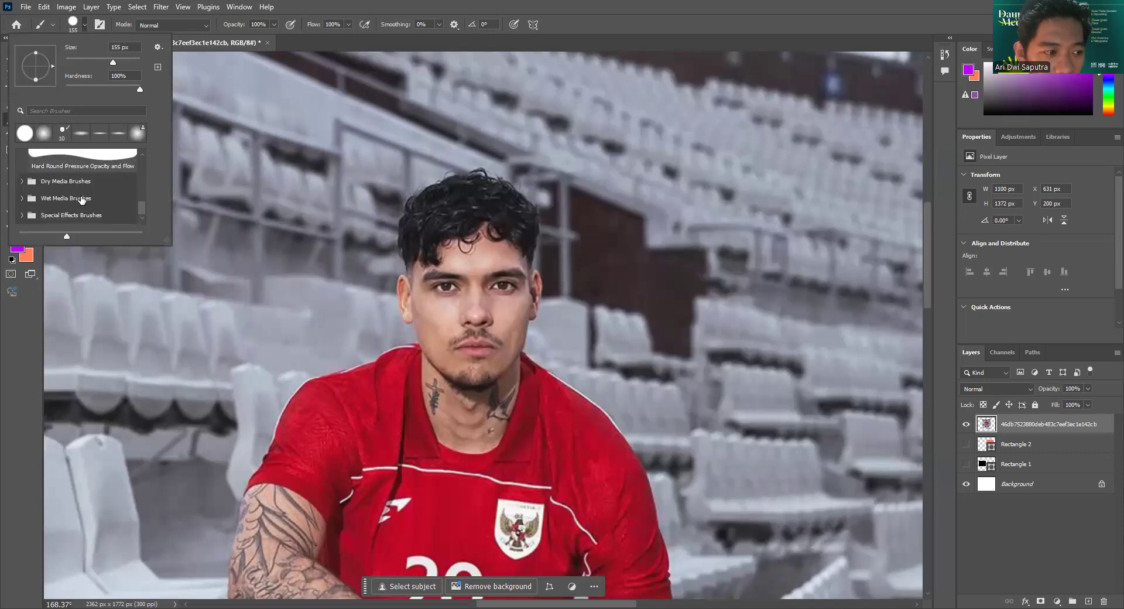
click(22, 214)
scroll(69, 202, down, 5)
scroll(69, 201, down, 2)
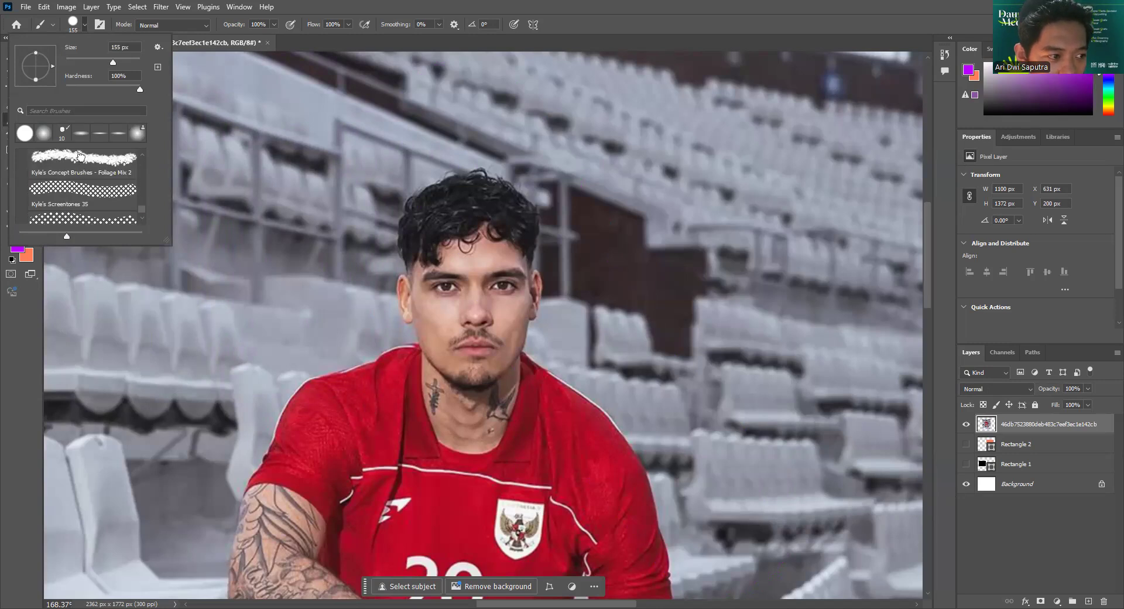
click(82, 159)
mouse_move(248, 132)
mouse_down()
mouse_move(339, 200)
mouse_move(351, 243)
mouse_move(759, 202)
mouse_move(530, 179)
mouse_move(933, 364)
mouse_up()
scroll(716, 306, down, 3)
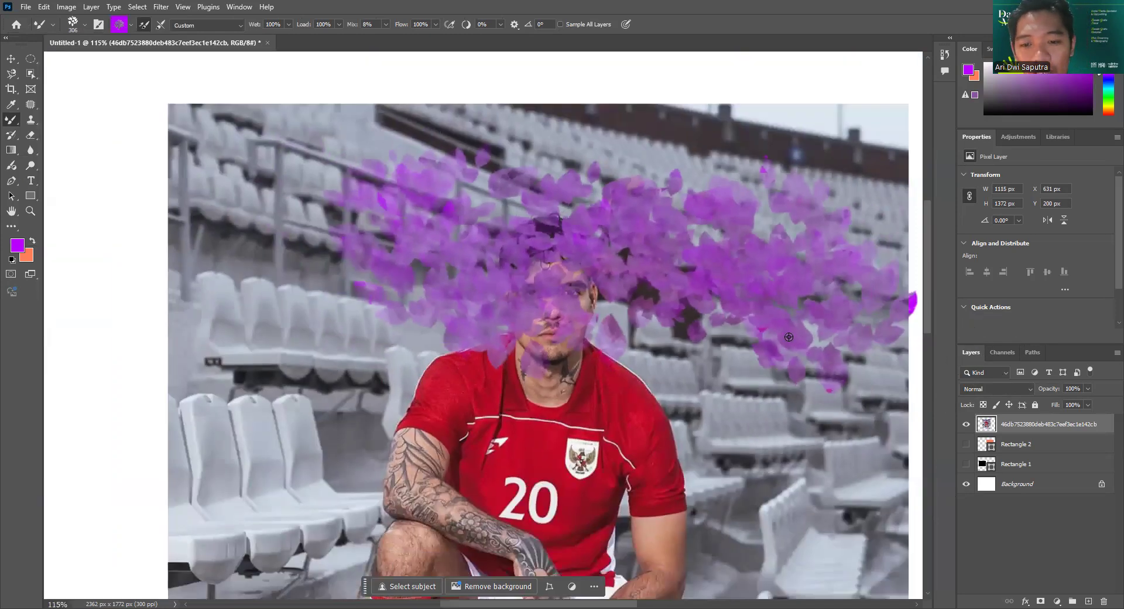
key(ctrl+z)
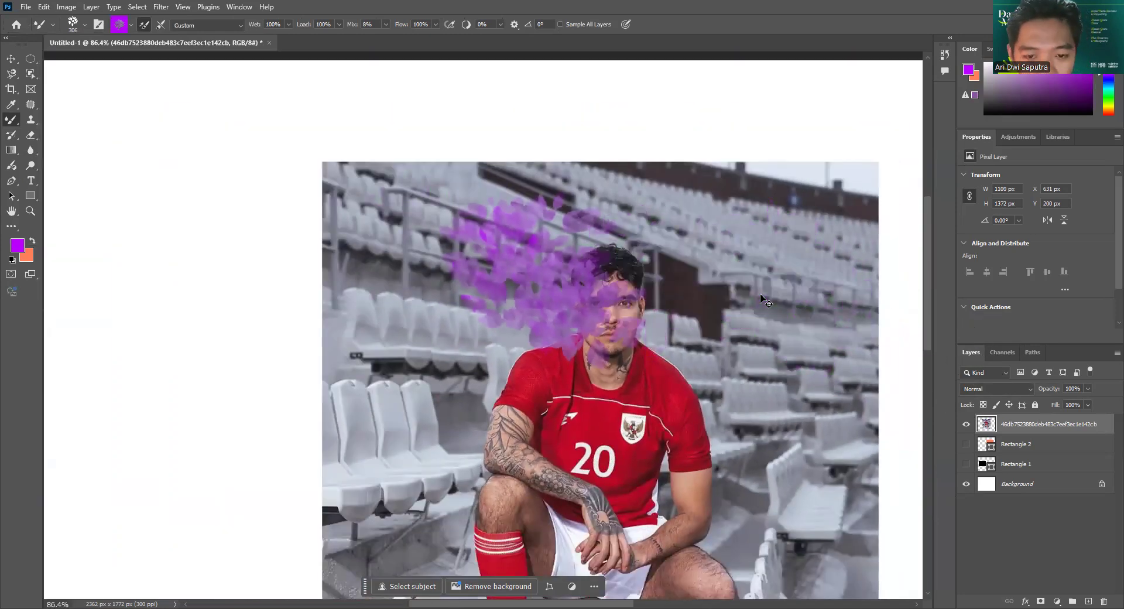
key(ctrl+z)
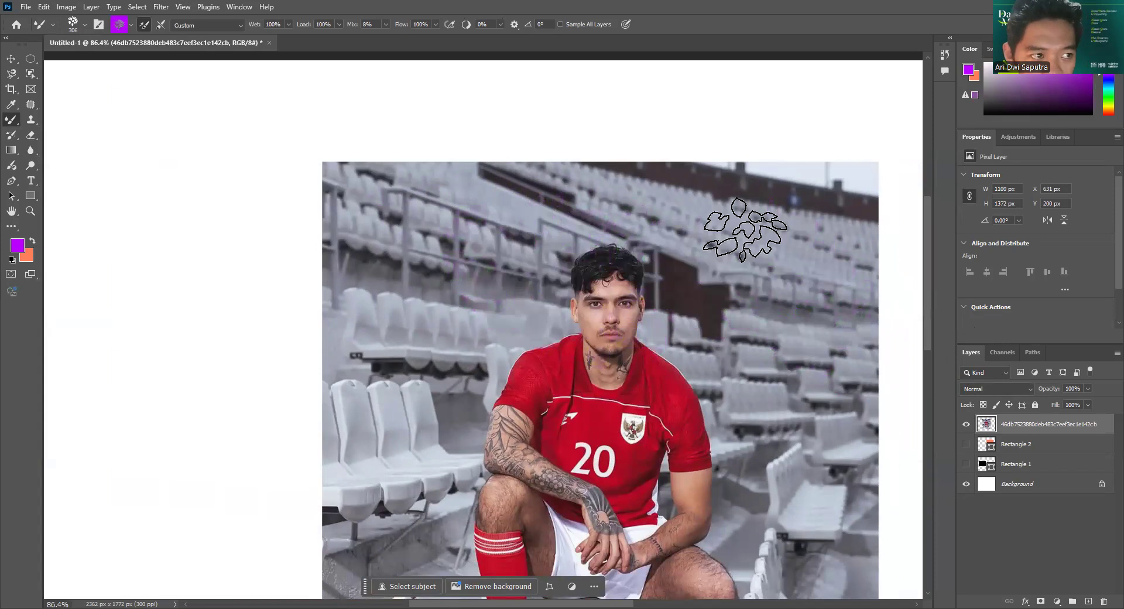
Set the Mixer Brush to Soft Round, collapse the General Brushes group, and switch back to the regular Brush tool.
click(82, 24)
scroll(88, 187, up, 10)
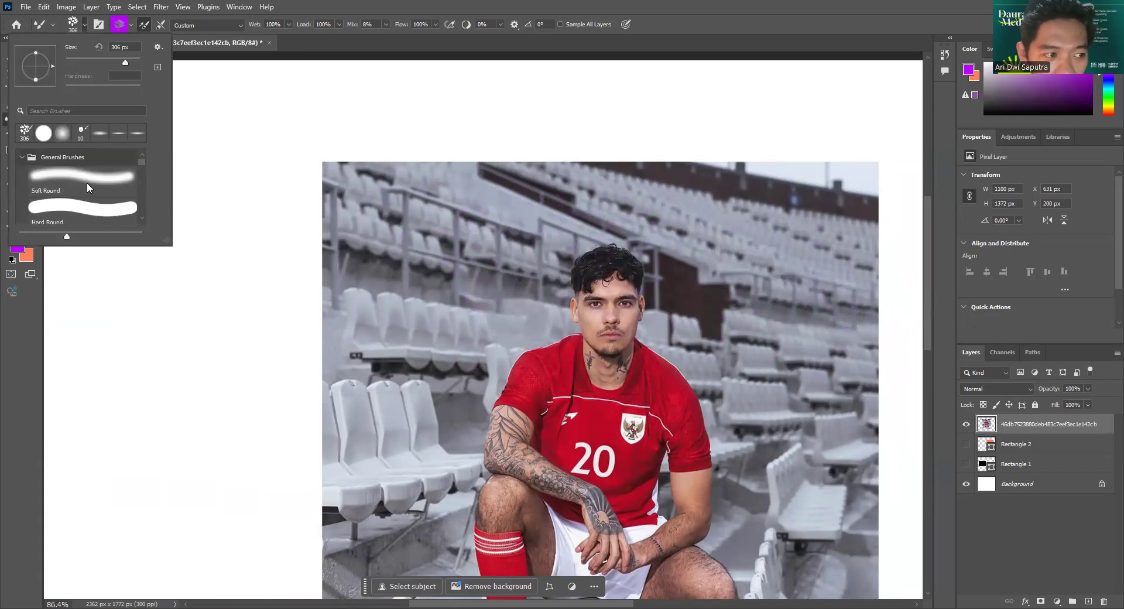
click(86, 181)
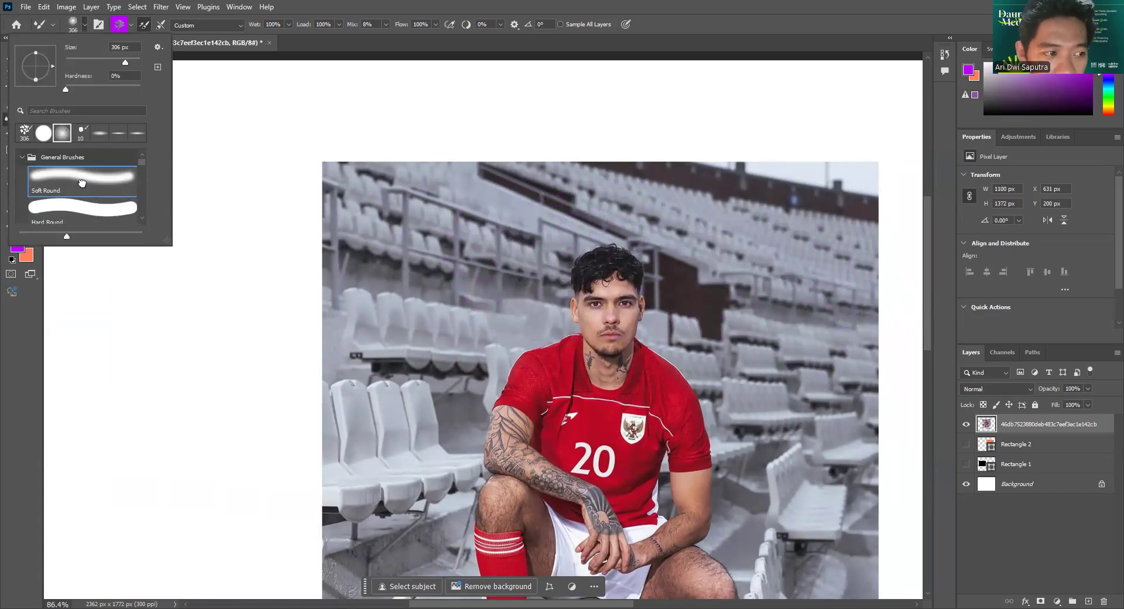
click(23, 156)
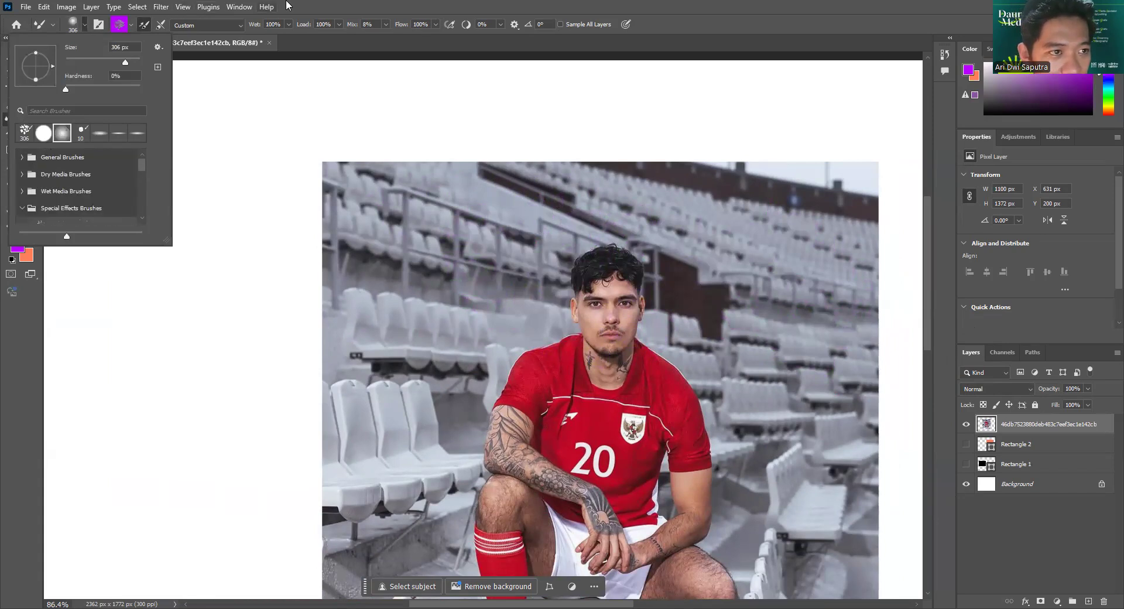
click(286, 5)
right_click(12, 121)
click(32, 120)
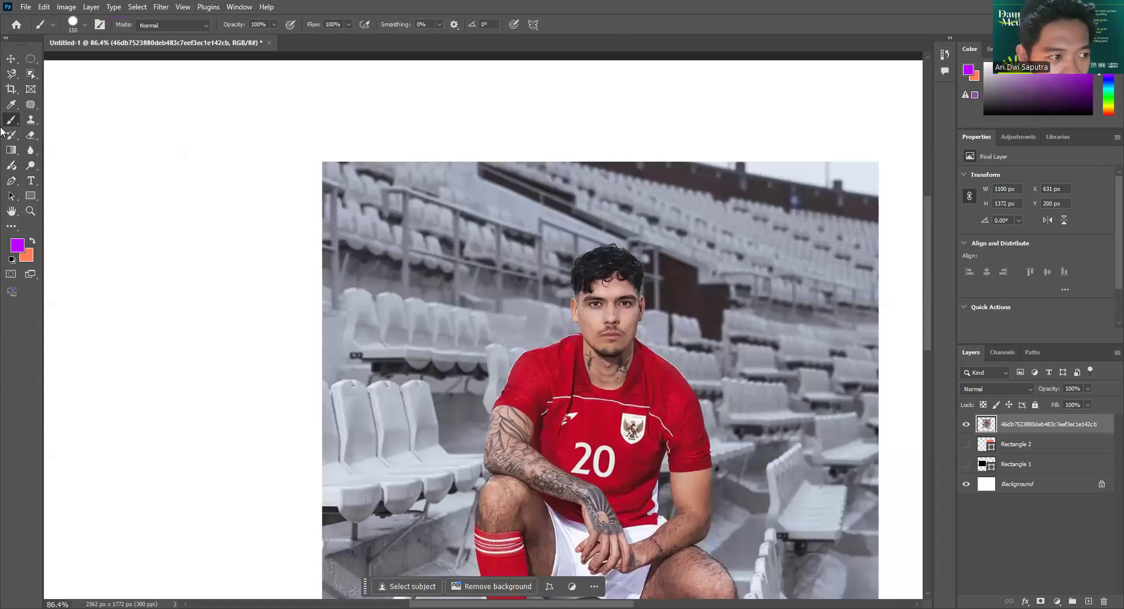
Activate the Clone Stamp tool and try to clone at the player's hair without defining a source point.
click(32, 122)
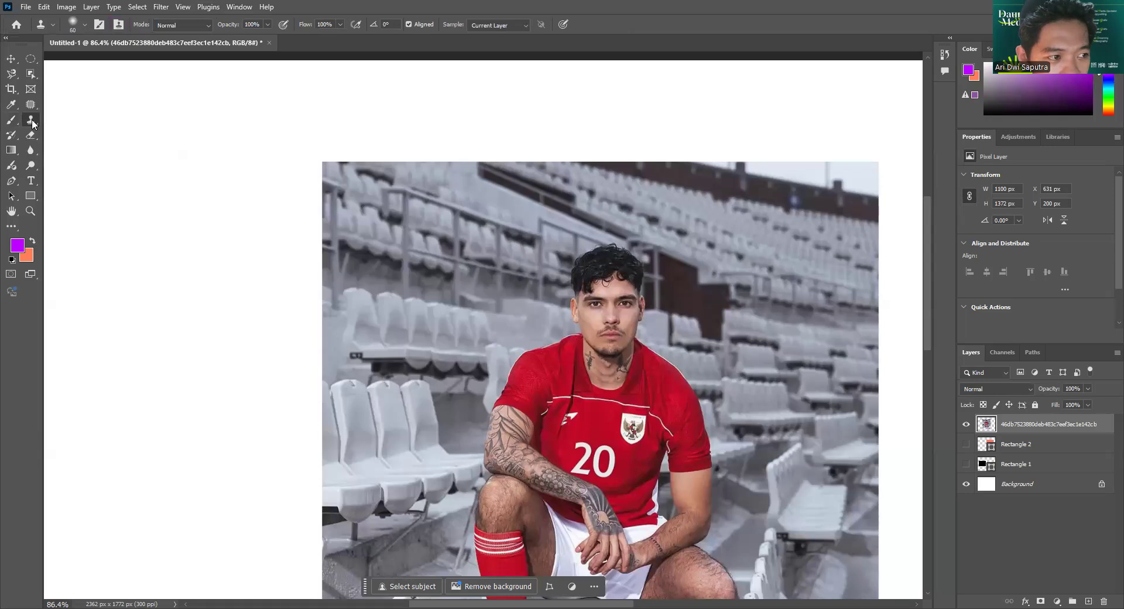
click(566, 241)
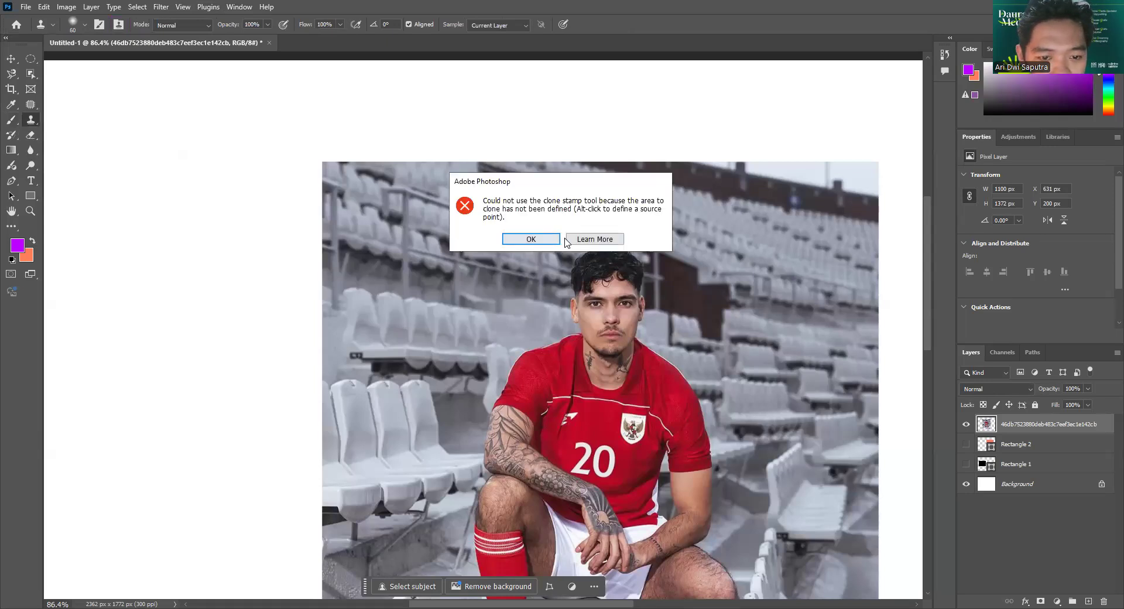
click(538, 239)
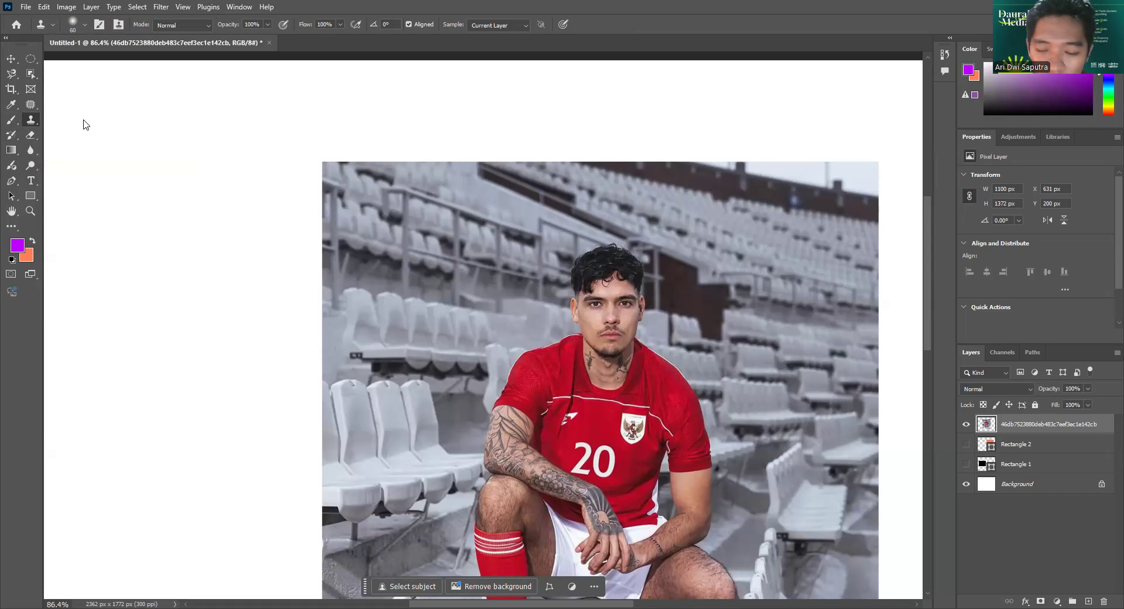
Look through the healing tools grouped with the Patch tool, and return to the Clone Stamp tool.
click(31, 104)
right_click(30, 104)
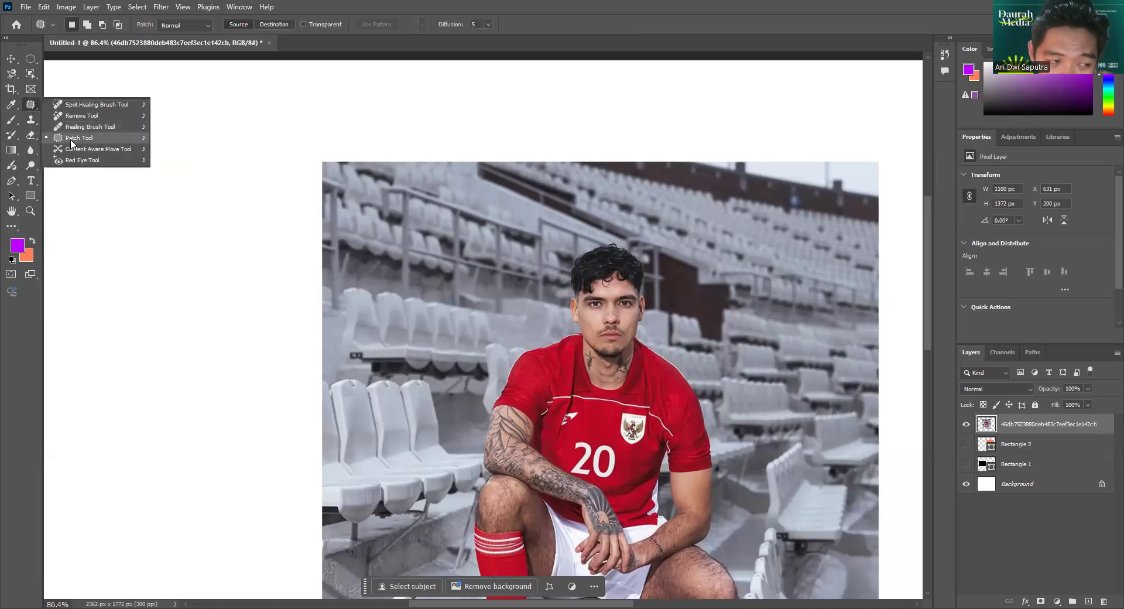
click(31, 123)
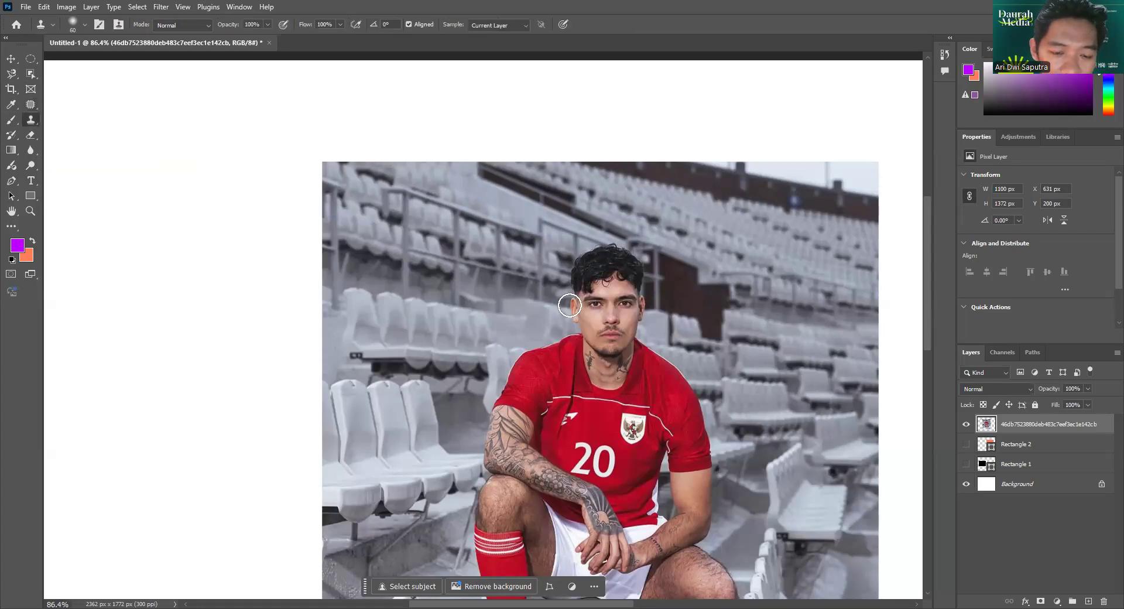
Reduce the Clone Stamp brush to 20 px and try to clone on the player's forehead without a source point.
scroll(629, 322, up, 5)
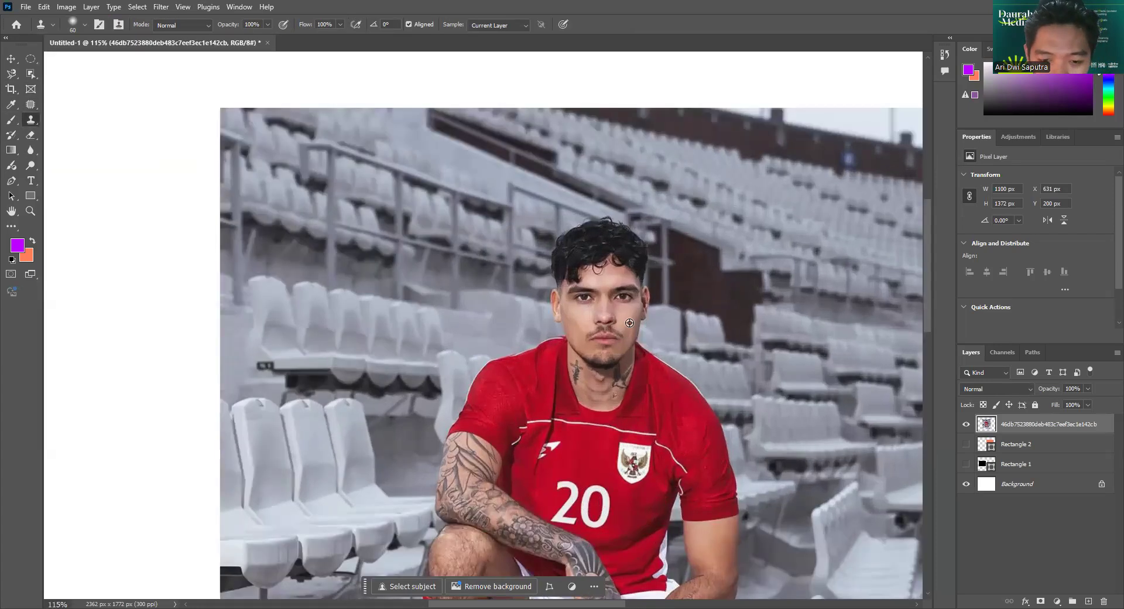
scroll(629, 323, up, 2)
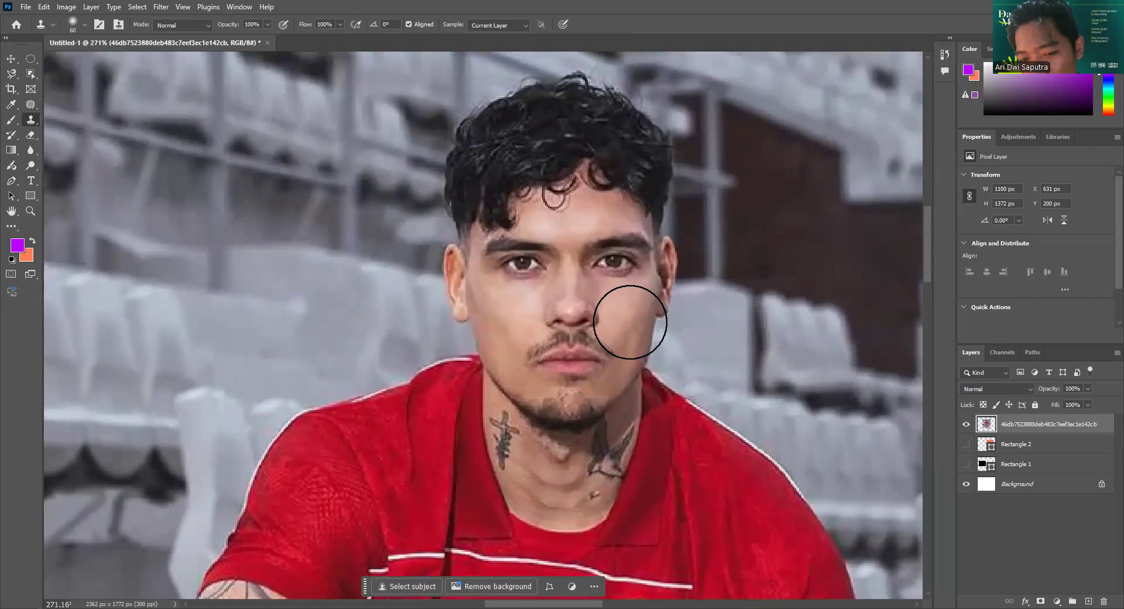
key(bracketleft)
key(bracketleft)
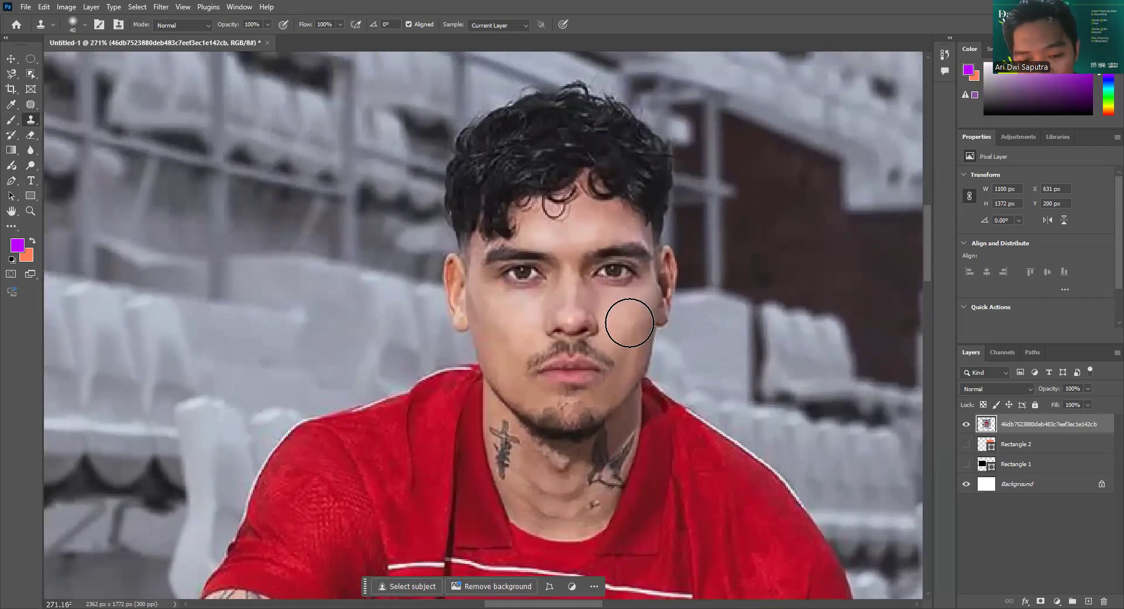
key(bracketleft)
key(bracketleft)
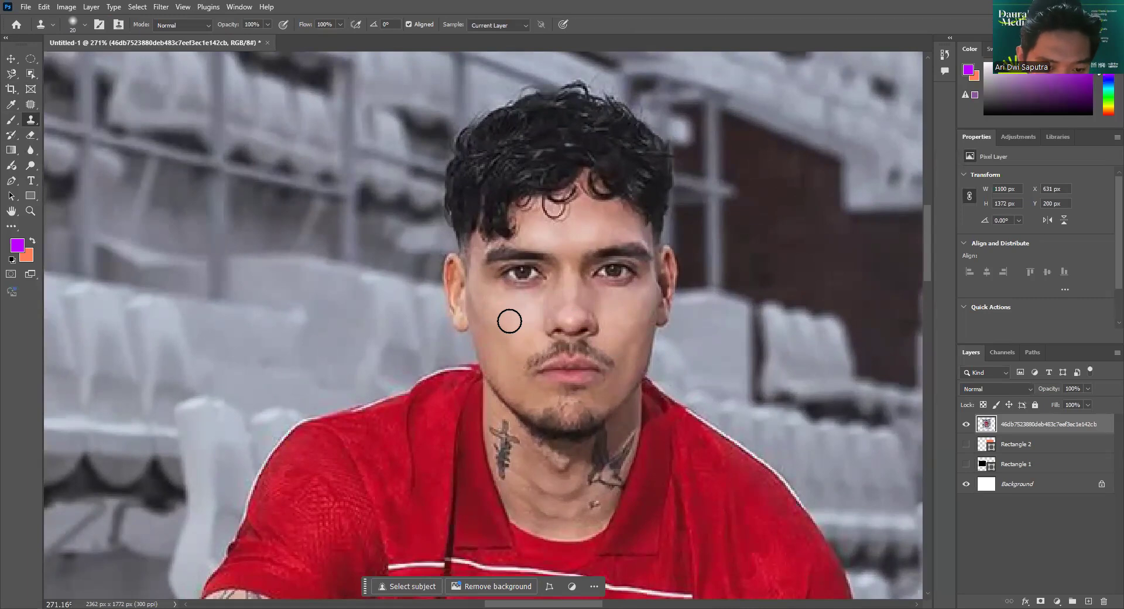
click(612, 225)
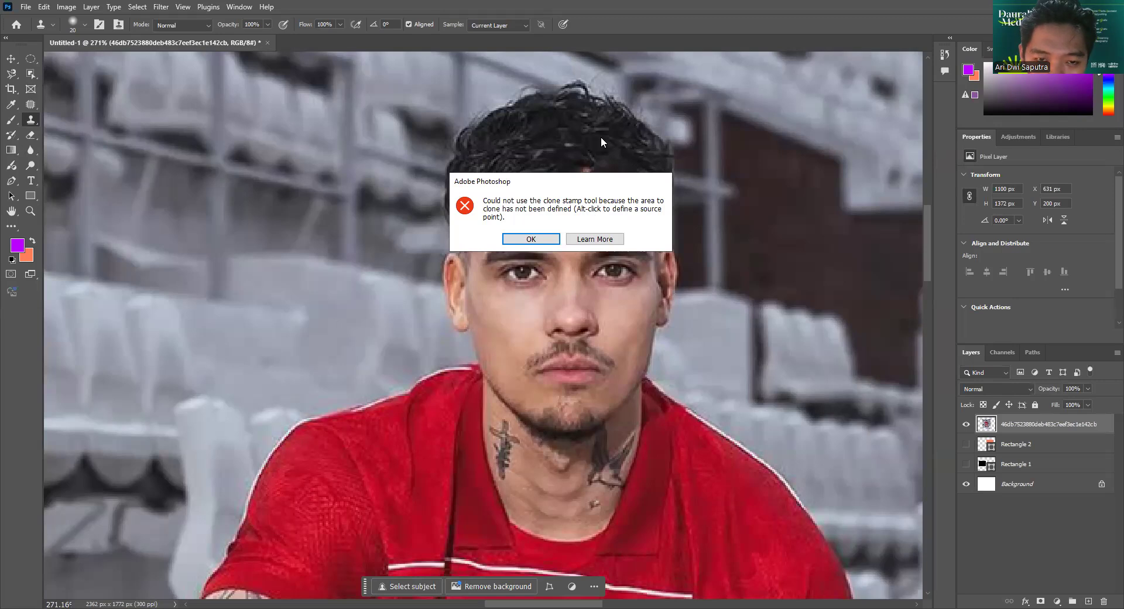
click(533, 240)
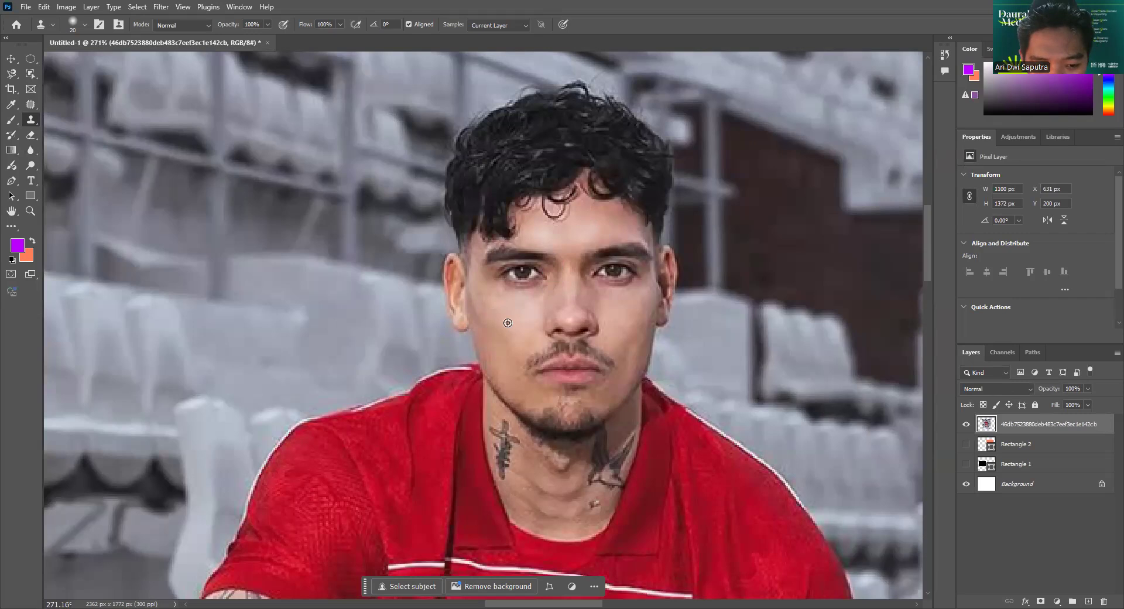
Sample clear skin on the player's cheek and clone it over his mustache with the 20 px Clone Stamp.
alt+click(502, 362)
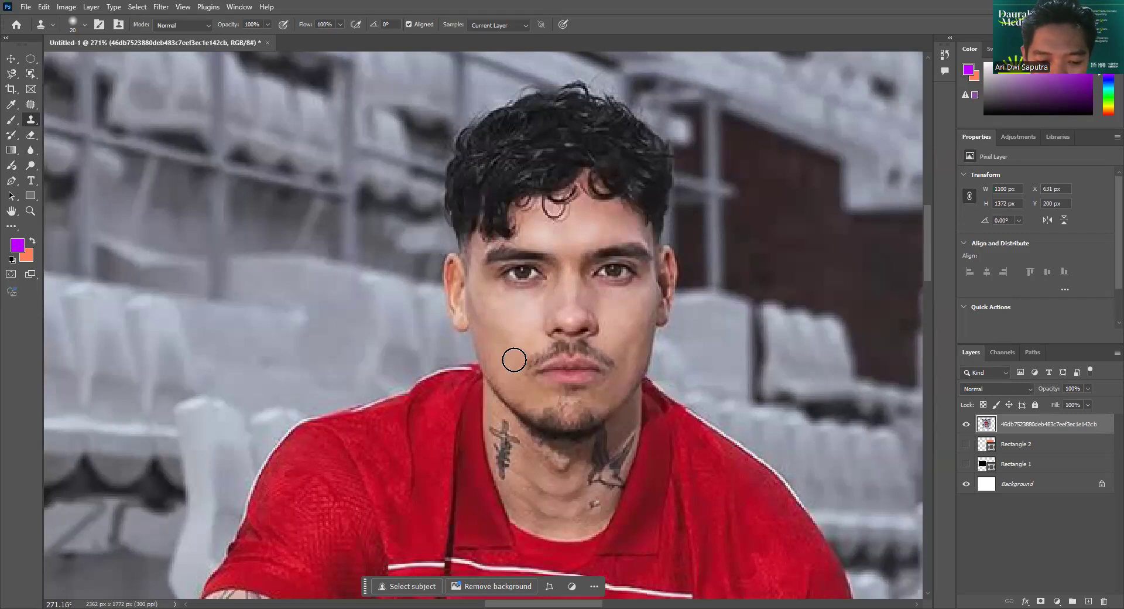
mouse_move(526, 357)
mouse_down()
mouse_move(529, 369)
mouse_move(530, 359)
mouse_up()
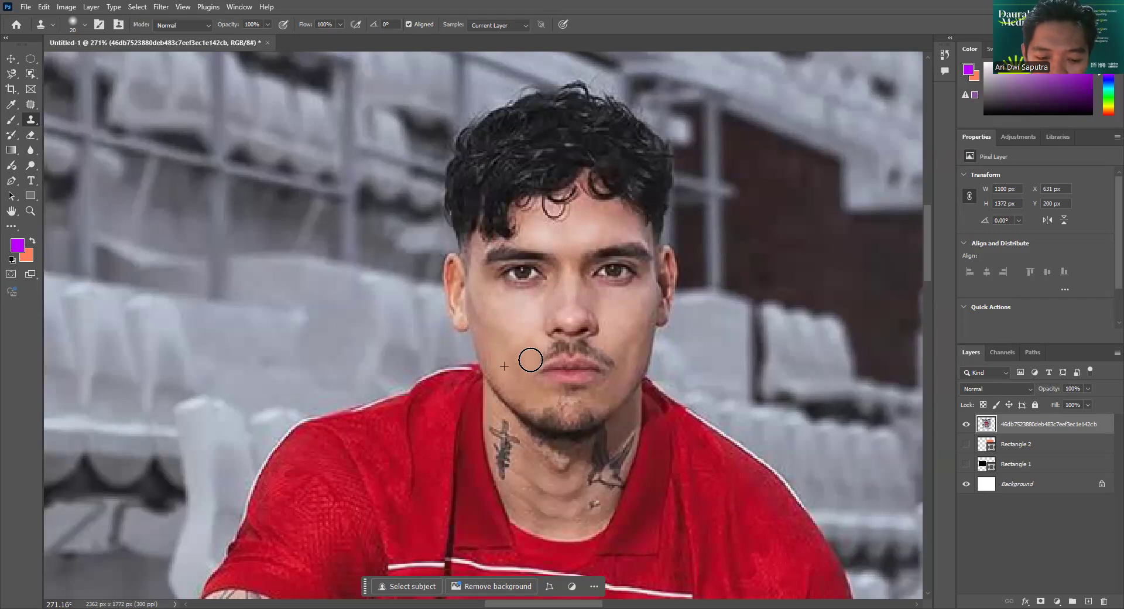
drag(531, 359, 592, 355)
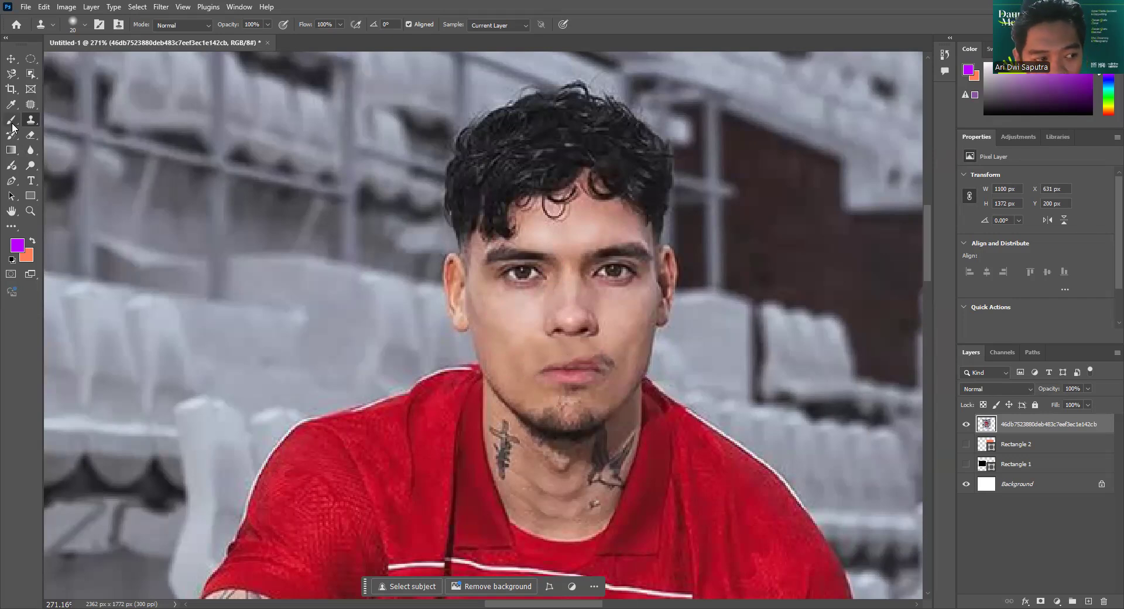
right_click(32, 126)
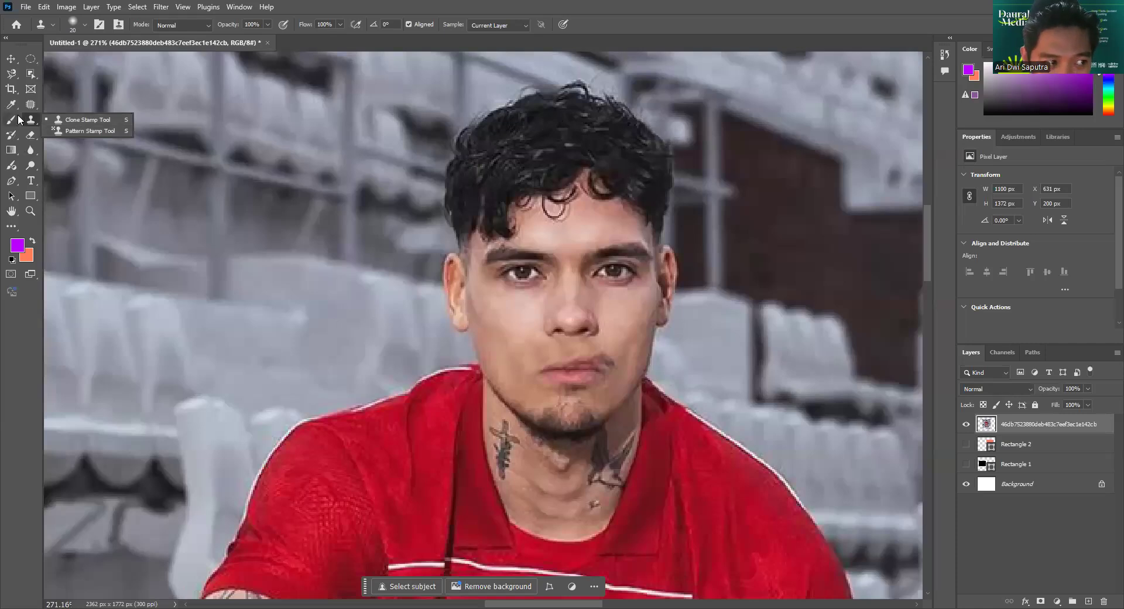
click(82, 120)
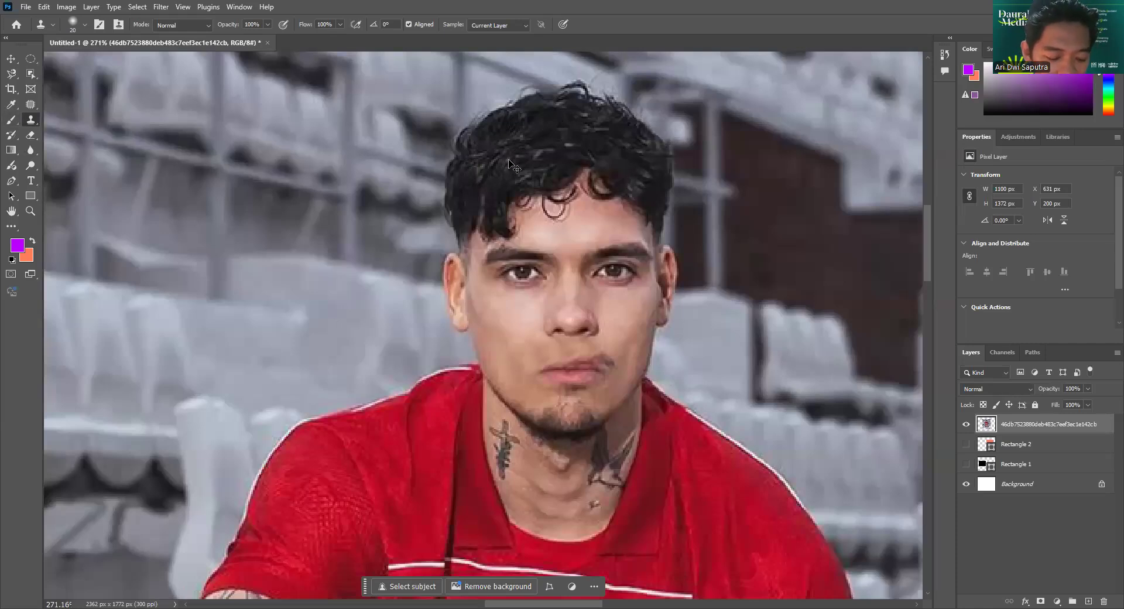
drag(596, 351, 556, 350)
Undo the mustache cloning and clear the forehead selection that the undo brings back.
key(ctrl+z)
key(ctrl+z)
key(ctrl+z)
key(ctrl+z)
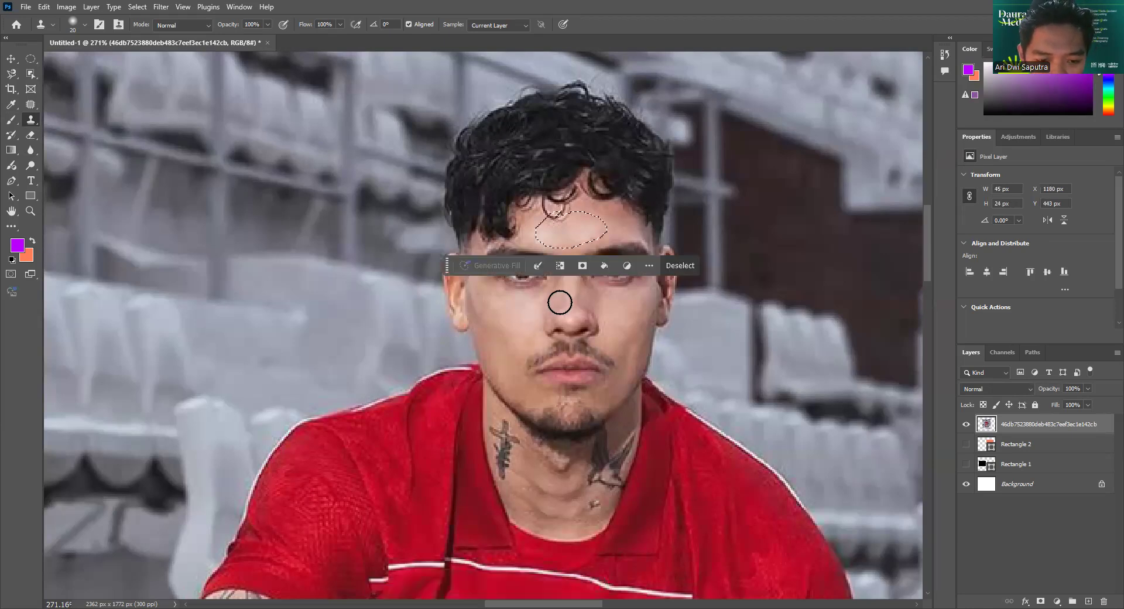
key(ctrl+d)
Sample skin on the player's forearm and clone it over the band tattoo at his wrist.
scroll(586, 282, down, 5)
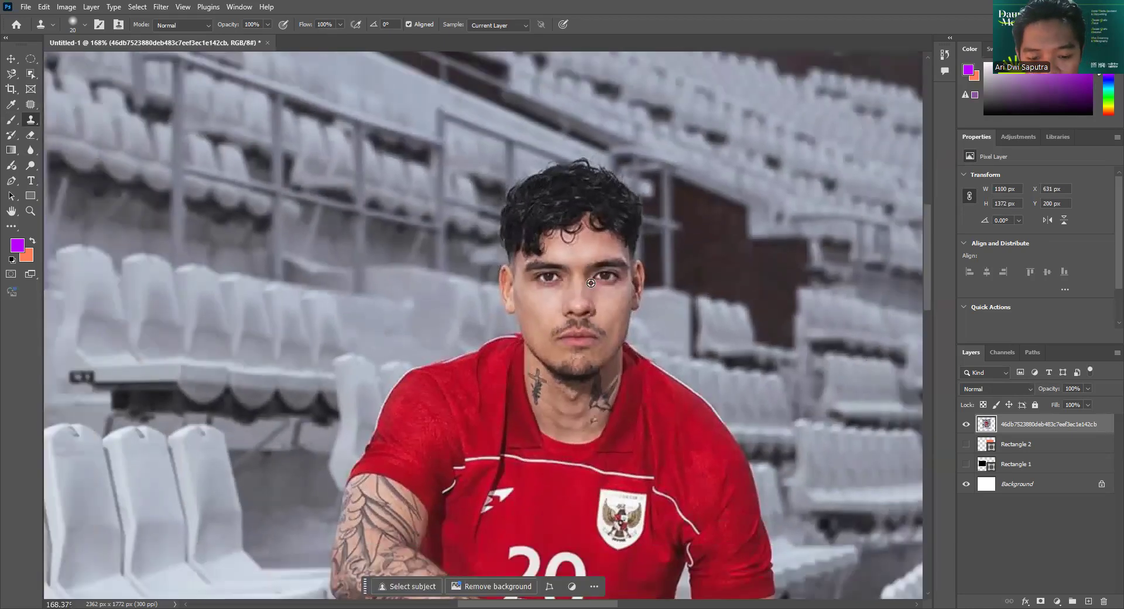
scroll(591, 283, down, 8)
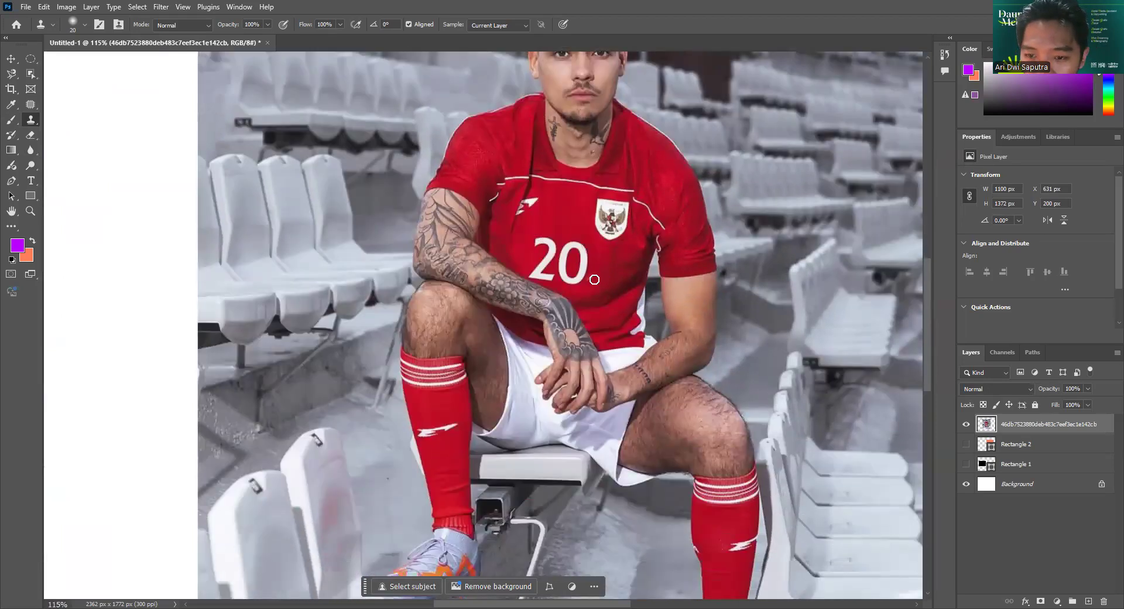
scroll(594, 279, up, 5)
scroll(594, 279, up, 2)
scroll(702, 410, down, 4)
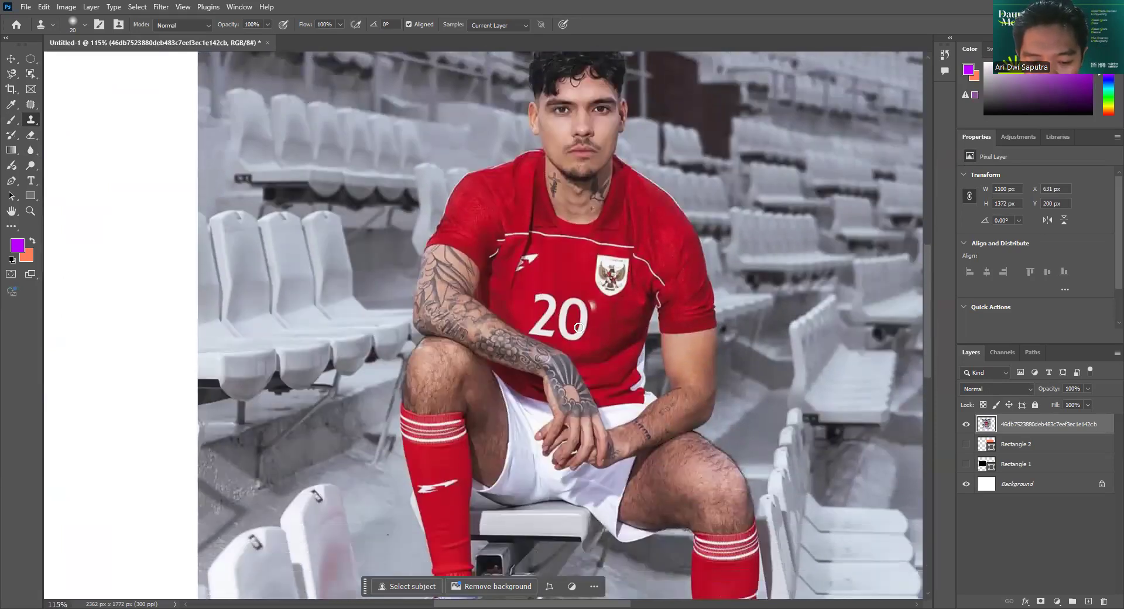
scroll(761, 467, up, 5)
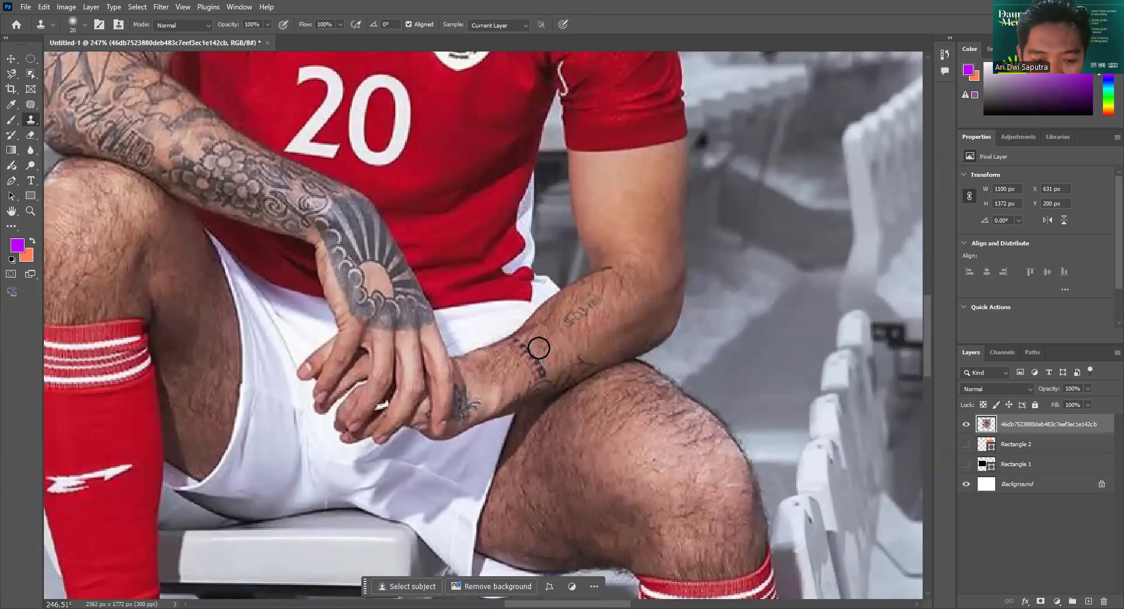
mouse_move(579, 332)
mouse_down()
mouse_move(582, 322)
mouse_move(567, 324)
mouse_up()
alt+click(570, 323)
drag(536, 363, 521, 338)
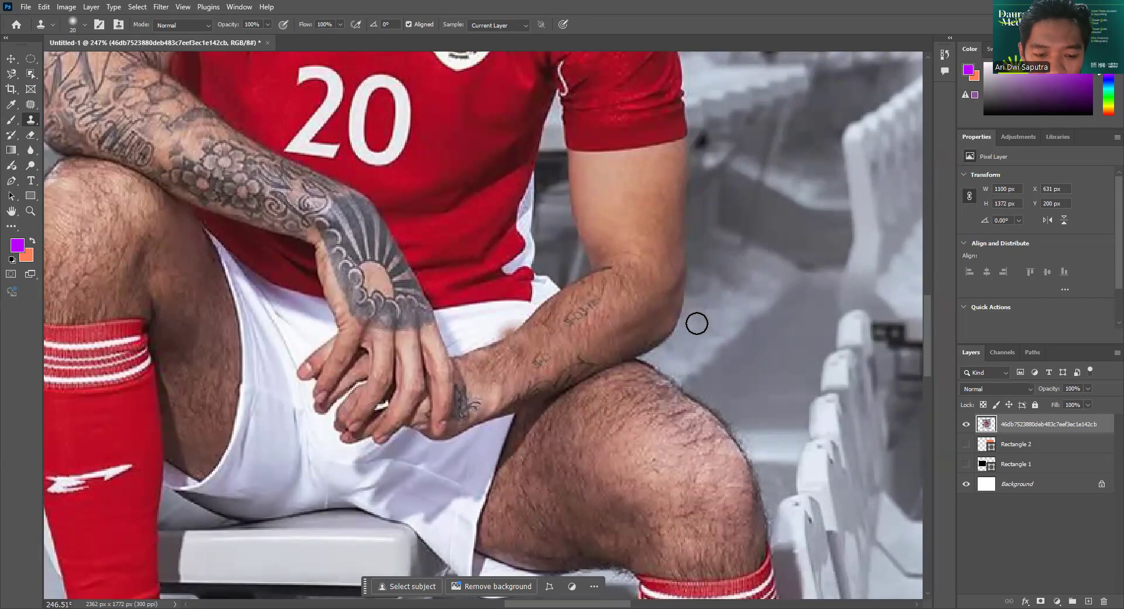
Show the tools grouped with the History Brush and keep the History Brush tool active.
scroll(695, 320, down, 5)
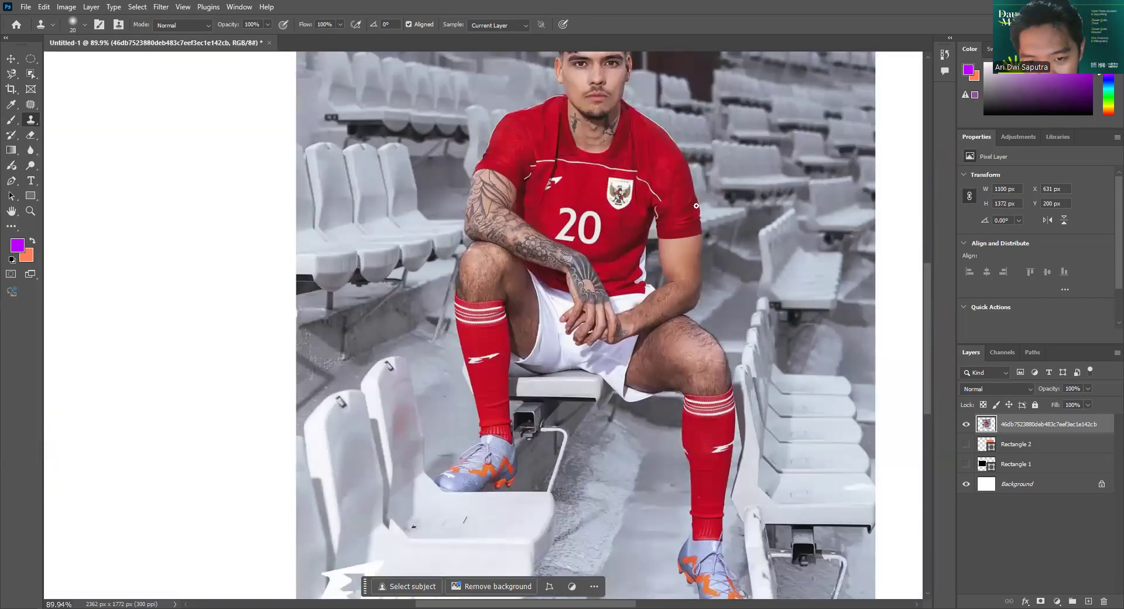
scroll(696, 206, down, 2)
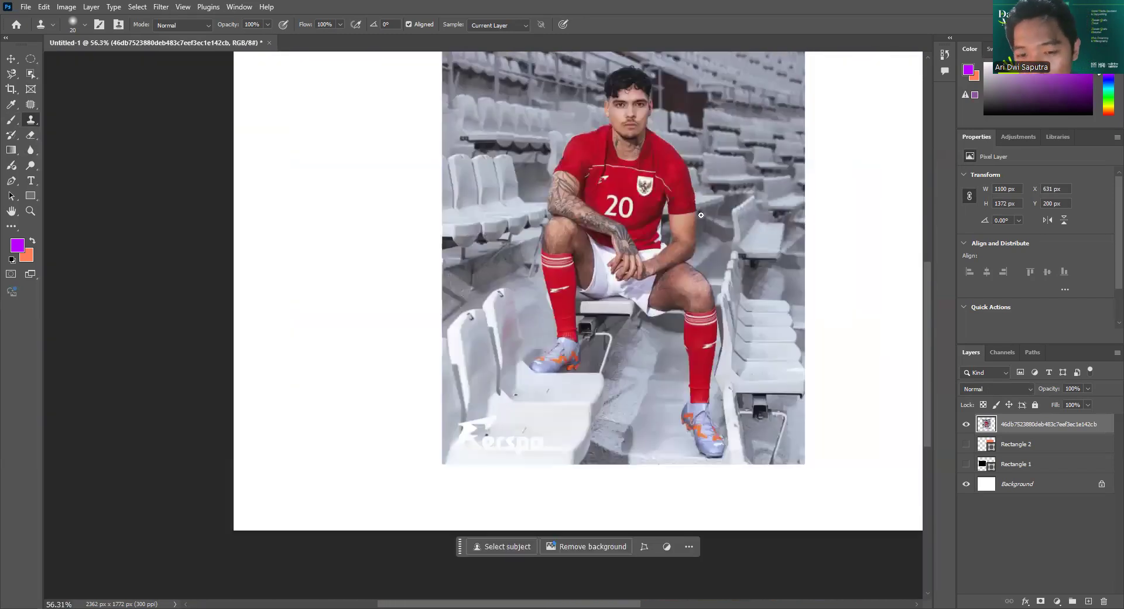
click(12, 138)
right_click(12, 140)
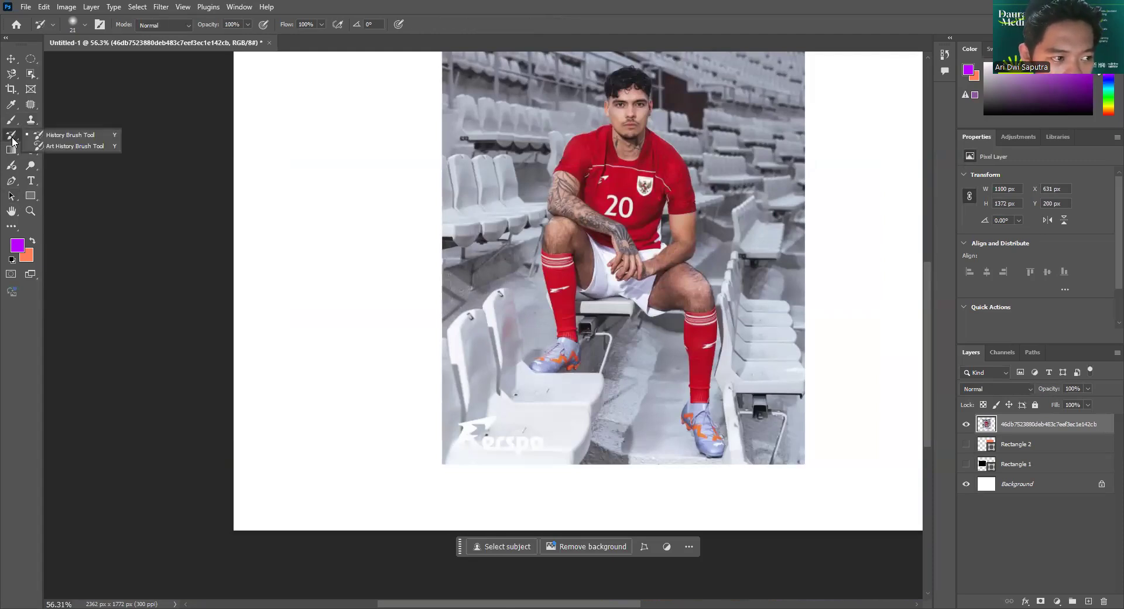
click(24, 136)
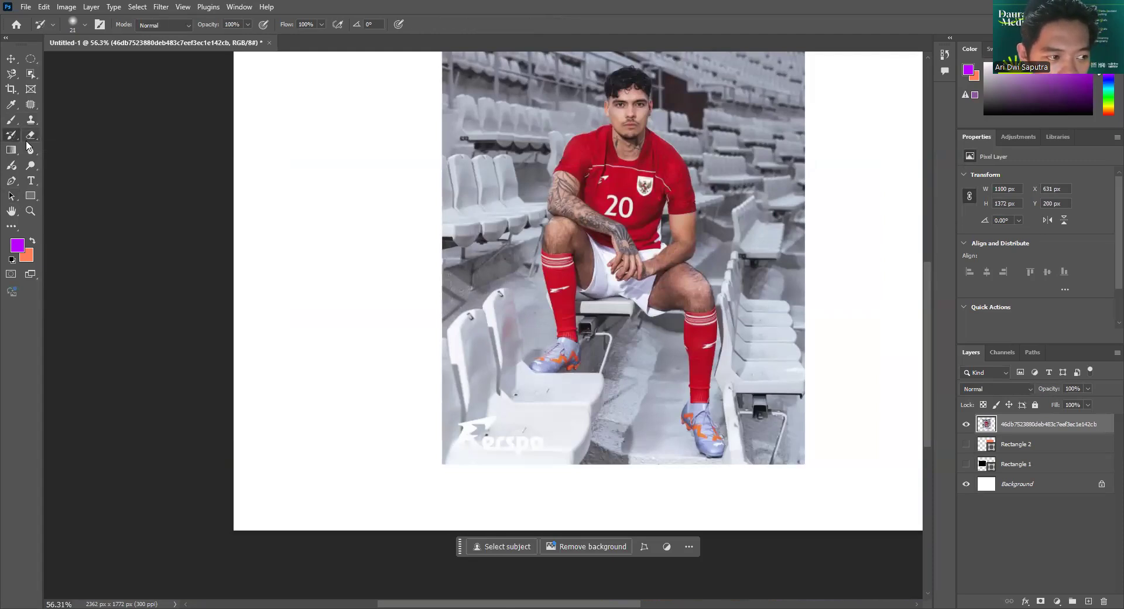
Show the eraser variants and activate the regular Eraser tool.
click(32, 138)
right_click(32, 138)
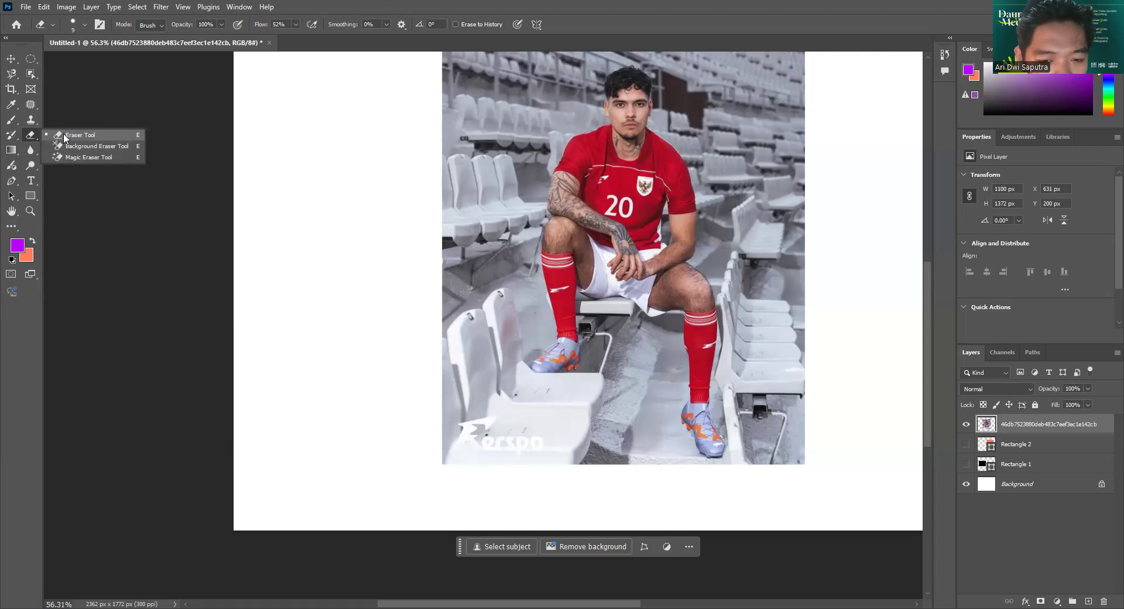
click(64, 136)
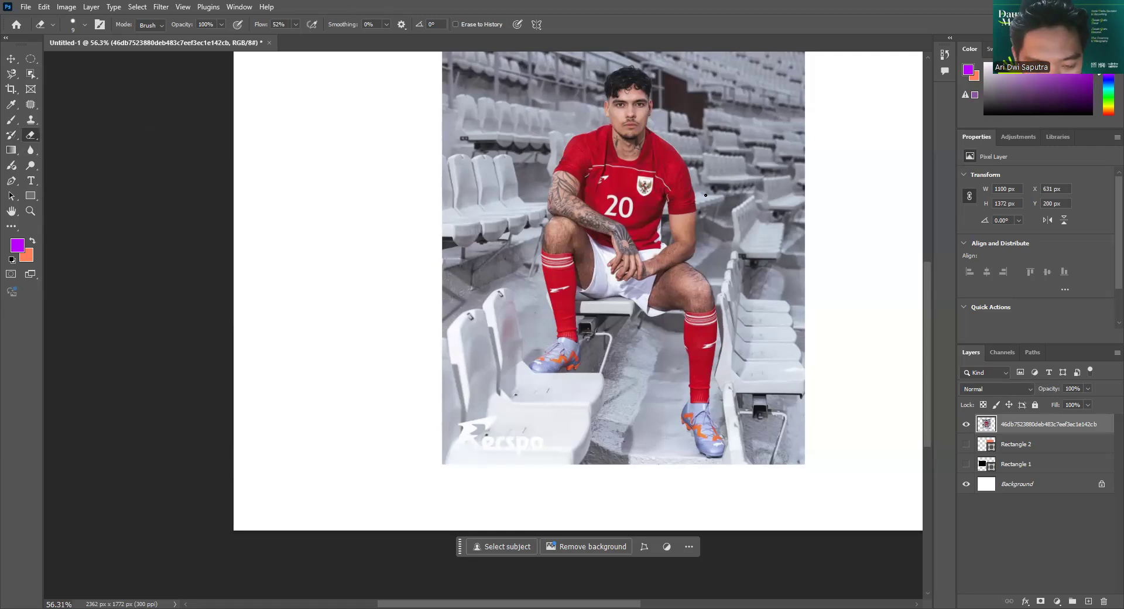
Erase a short test stroke at the white chest logo on the jersey, and undo it.
scroll(647, 190, up, 5)
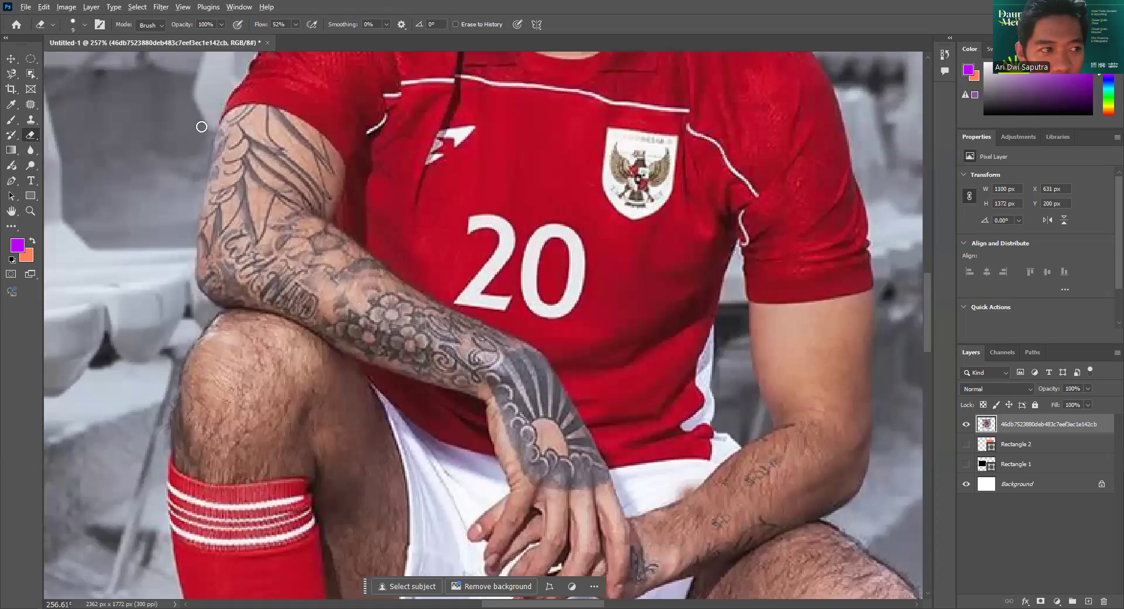
mouse_move(436, 133)
mouse_down()
mouse_move(419, 152)
mouse_move(481, 164)
mouse_move(413, 148)
mouse_up()
key(ctrl+z)
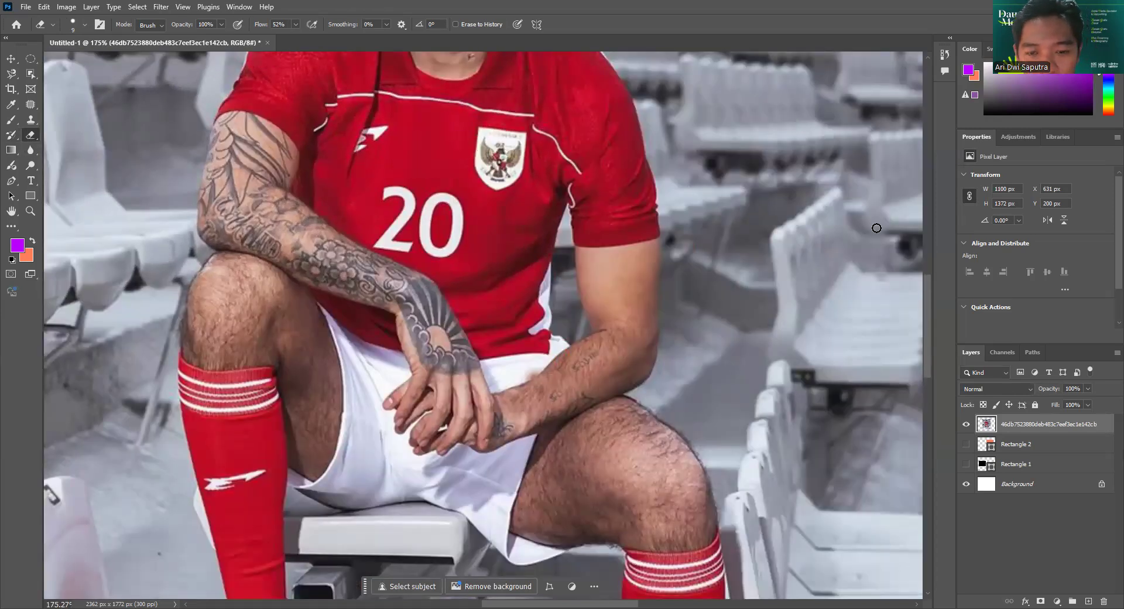
Hide the Background layer and set the Eraser to the Soft Round brush at 133 px.
click(966, 484)
scroll(561, 240, down, 3)
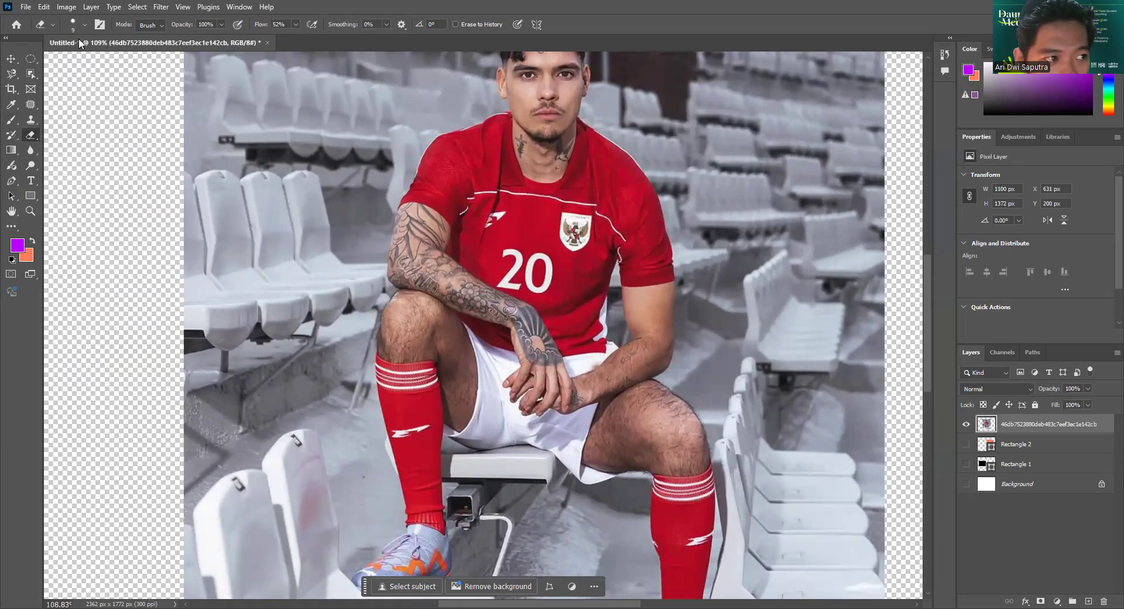
click(53, 27)
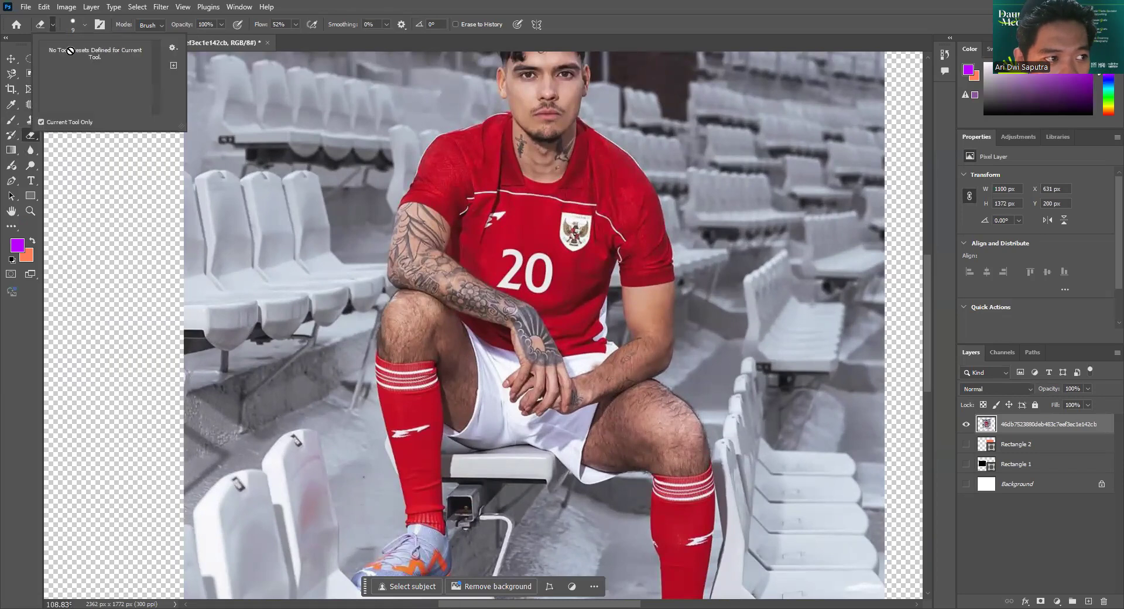
click(53, 27)
click(86, 23)
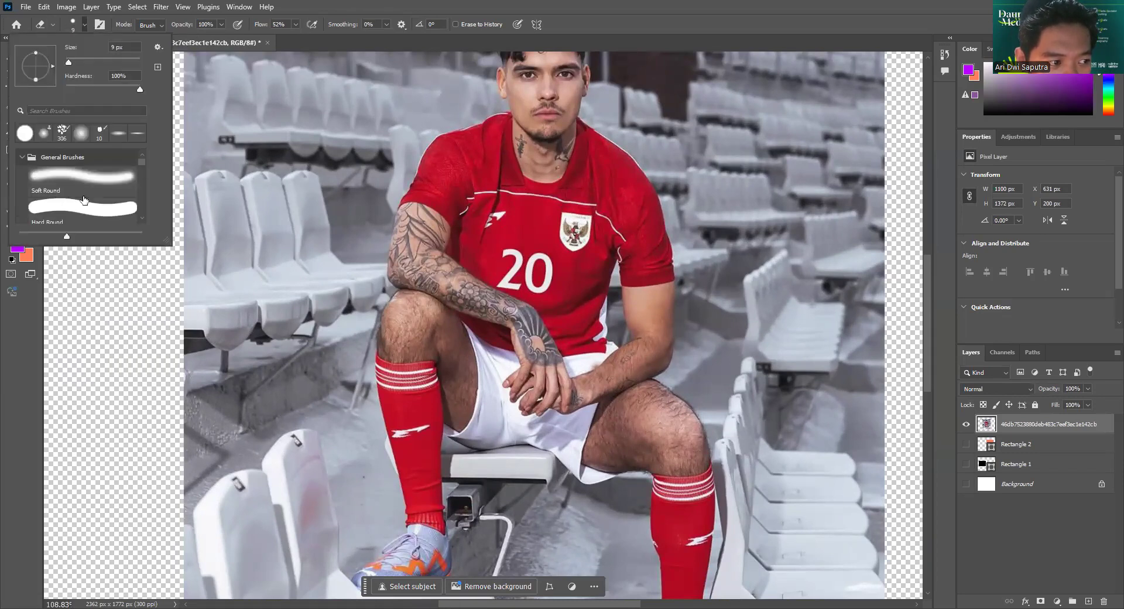
click(88, 177)
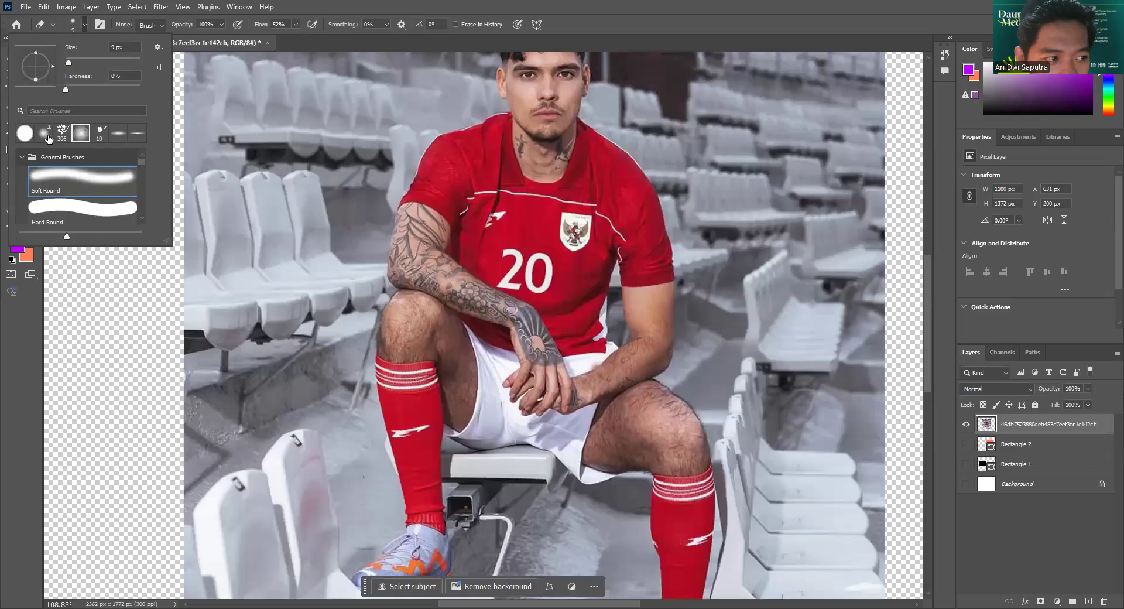
click(109, 58)
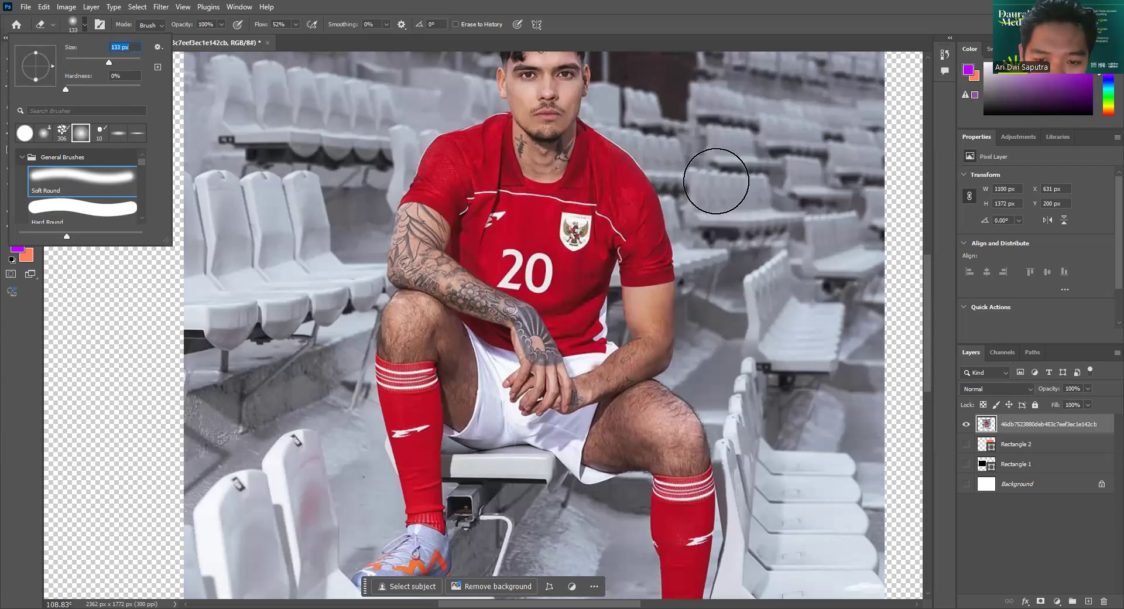
Erase and undo a soft test stroke over the seats beside the player, and switch the Eraser to the Hard Round brush.
drag(705, 154, 804, 449)
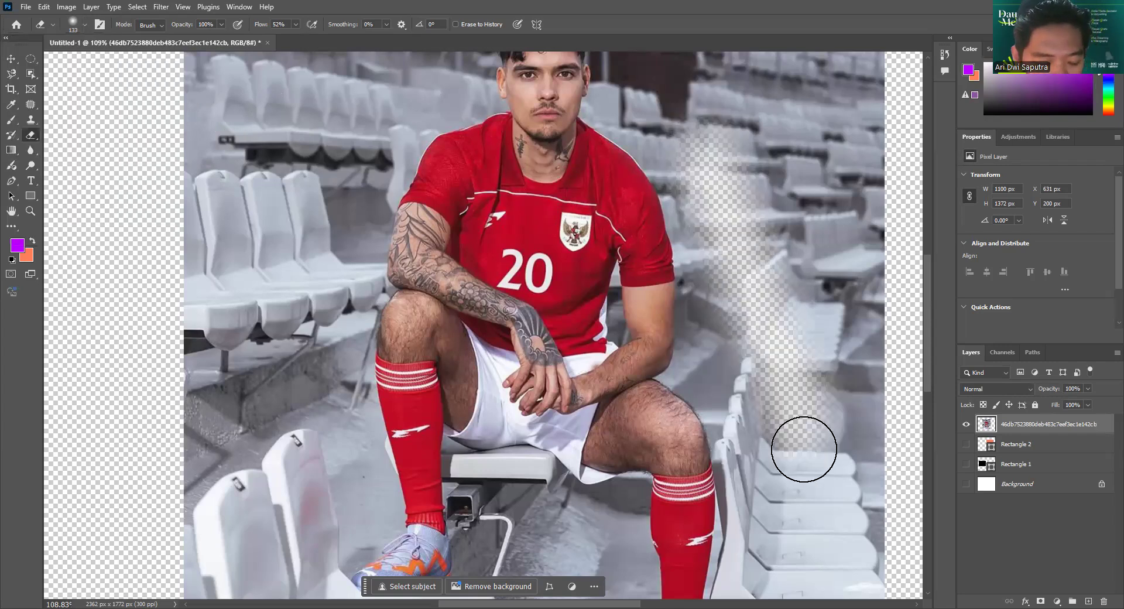
key(ctrl+z)
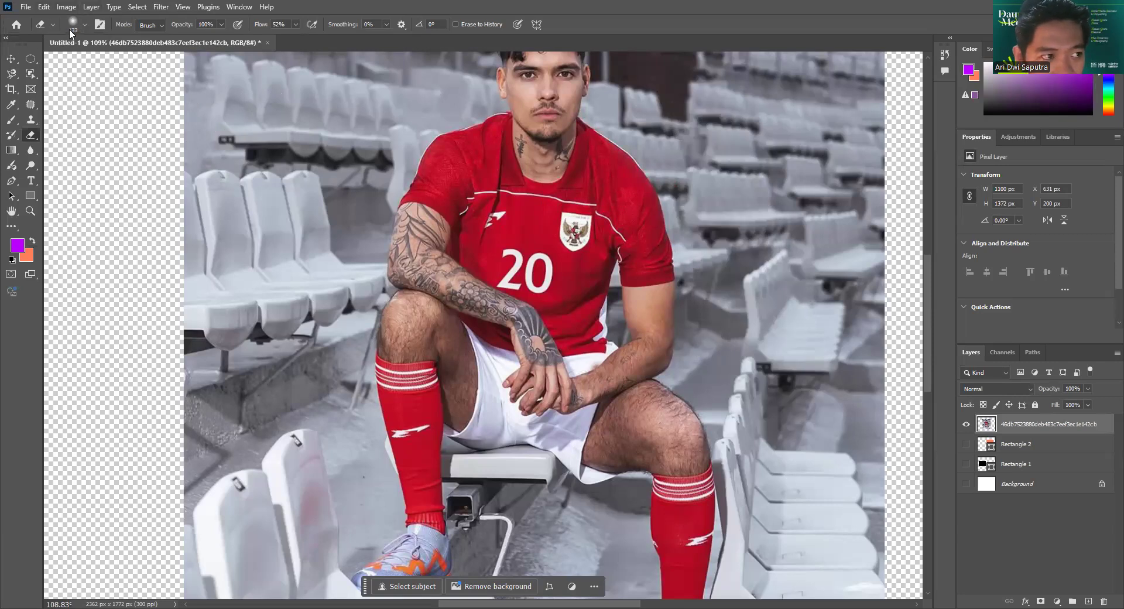
click(86, 24)
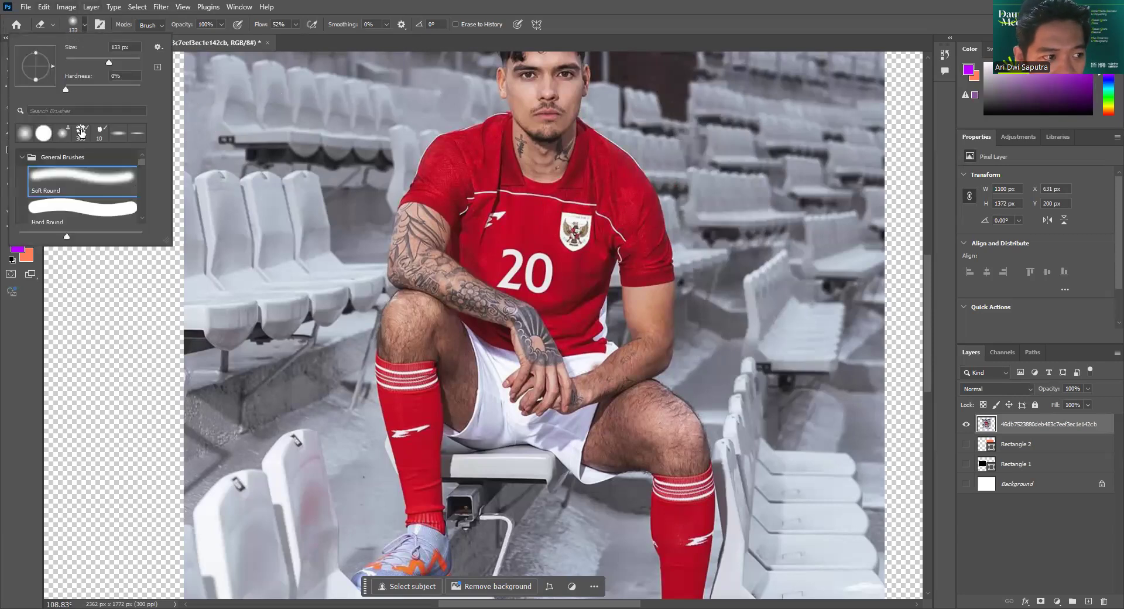
click(59, 212)
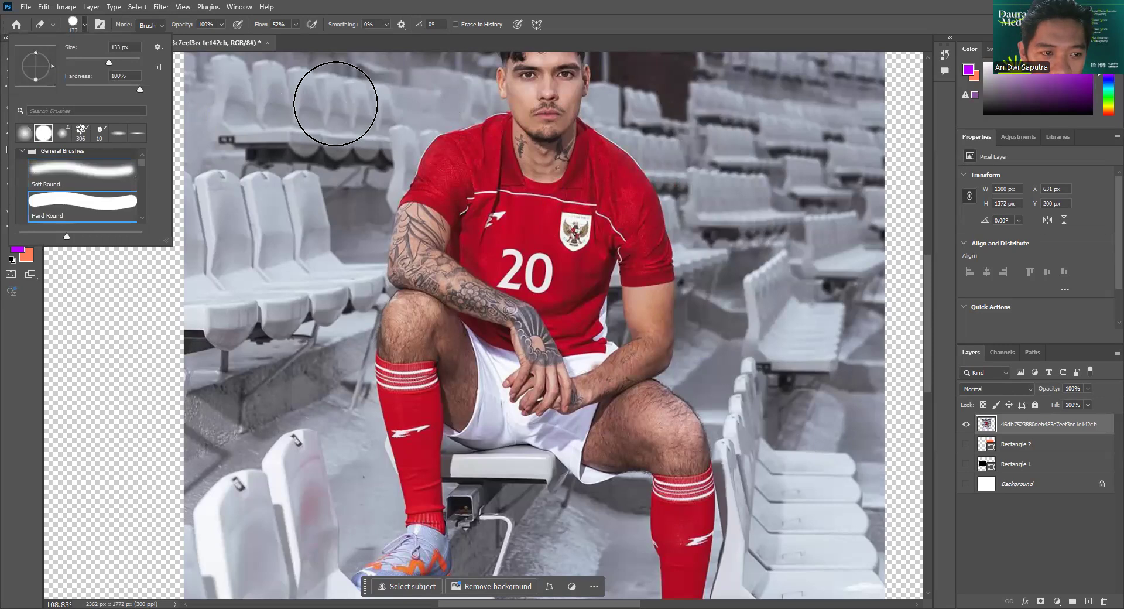
Erase hard-edged test strokes over the seats next to the player's tattooed arm, and undo them.
drag(335, 103, 313, 376)
drag(276, 113, 329, 393)
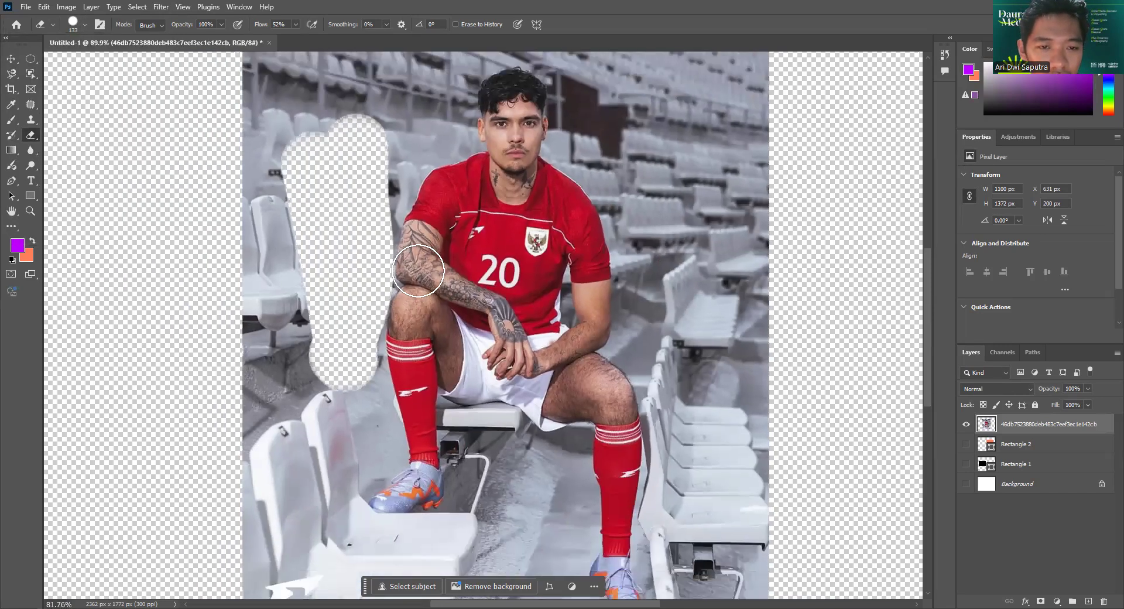
scroll(419, 269, down, 4)
drag(381, 174, 394, 150)
key(ctrl+z)
key(ctrl+z)
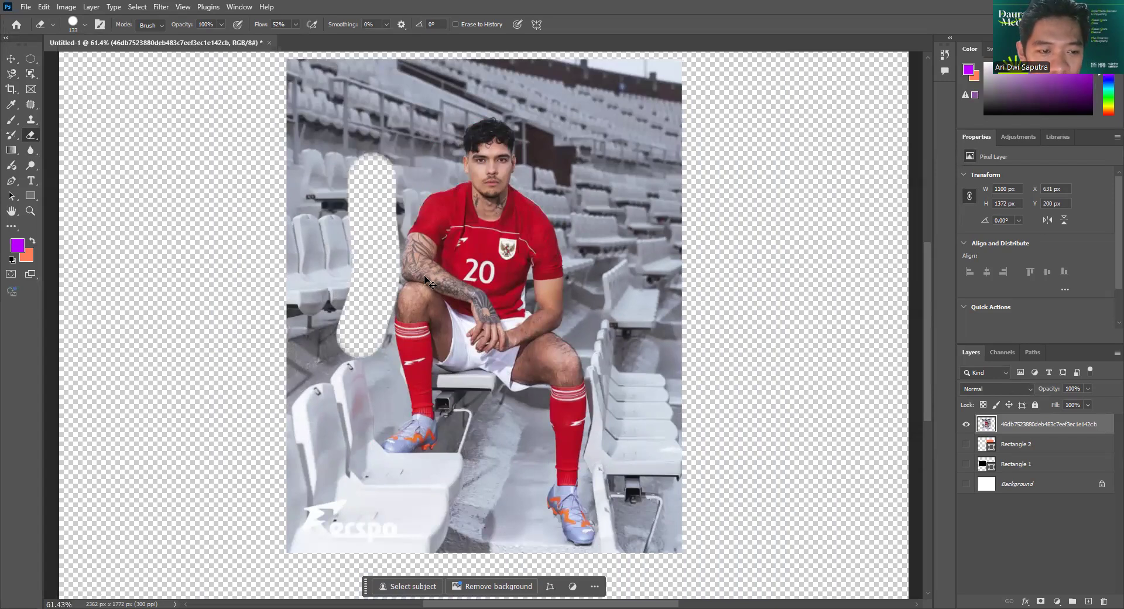
key(ctrl+z)
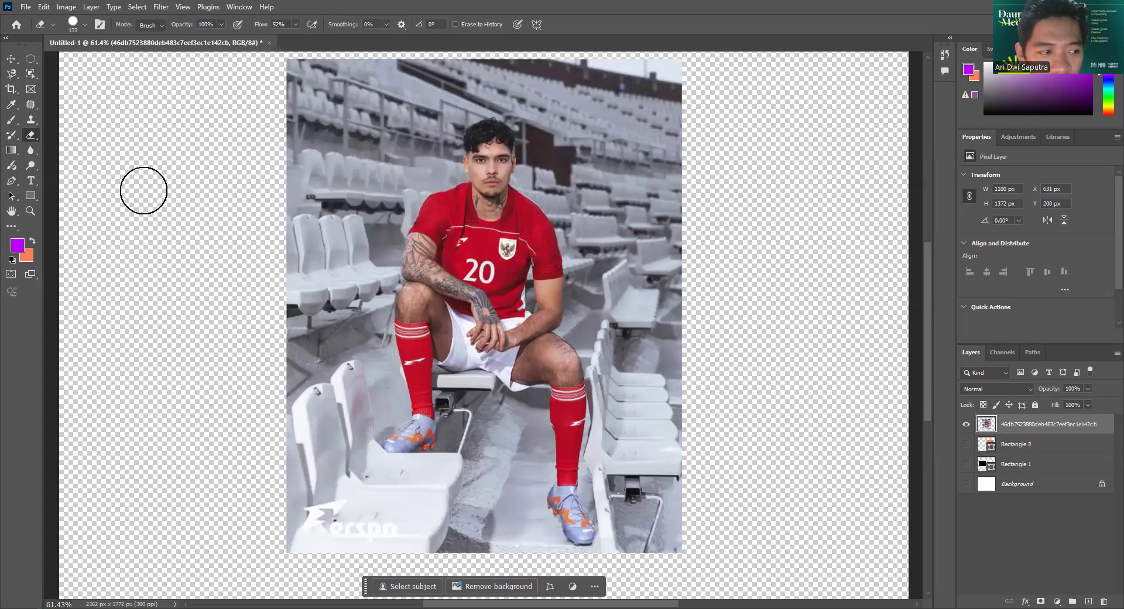
Show the eraser variants and activate the Magic Eraser tool.
right_click(35, 134)
click(87, 157)
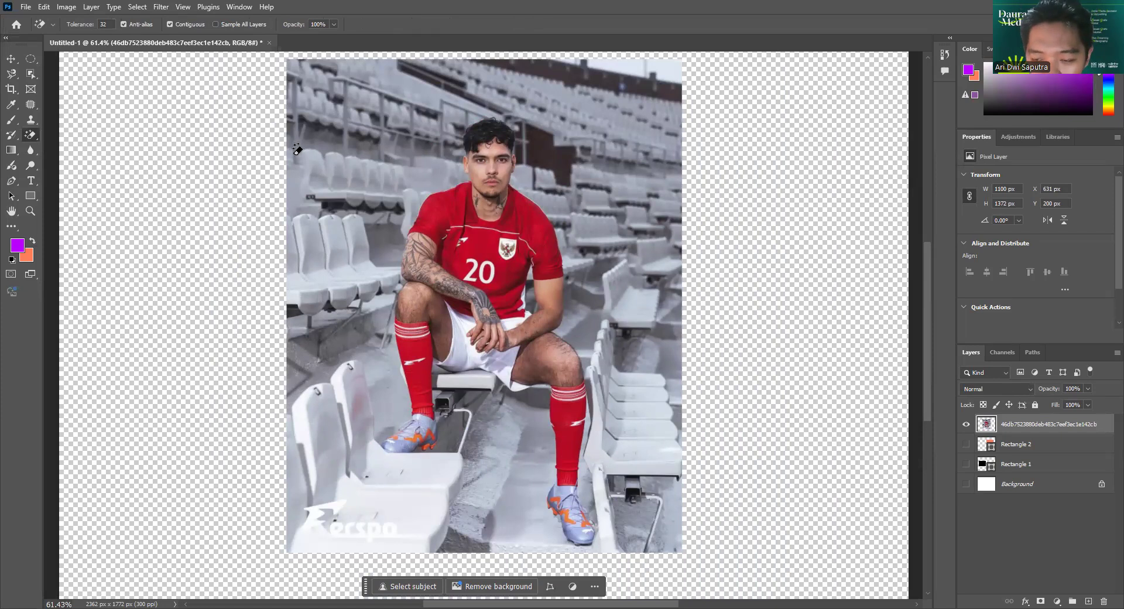
right_click(32, 138)
click(71, 158)
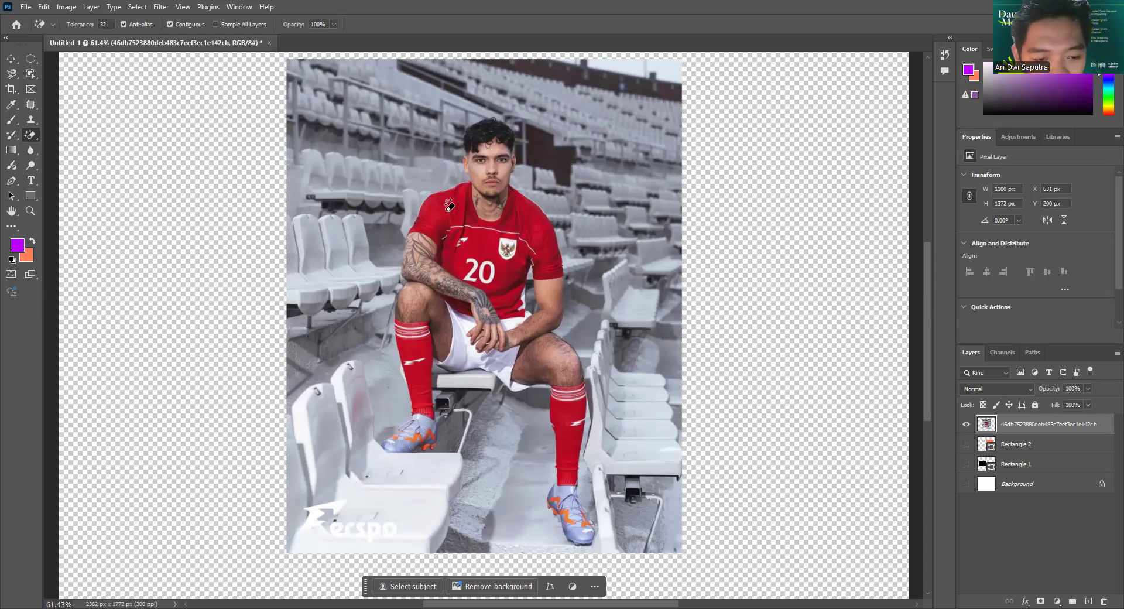
Erase the white digits of the jersey number 20 with the Magic Eraser, and undo both erasures.
scroll(525, 254, up, 3)
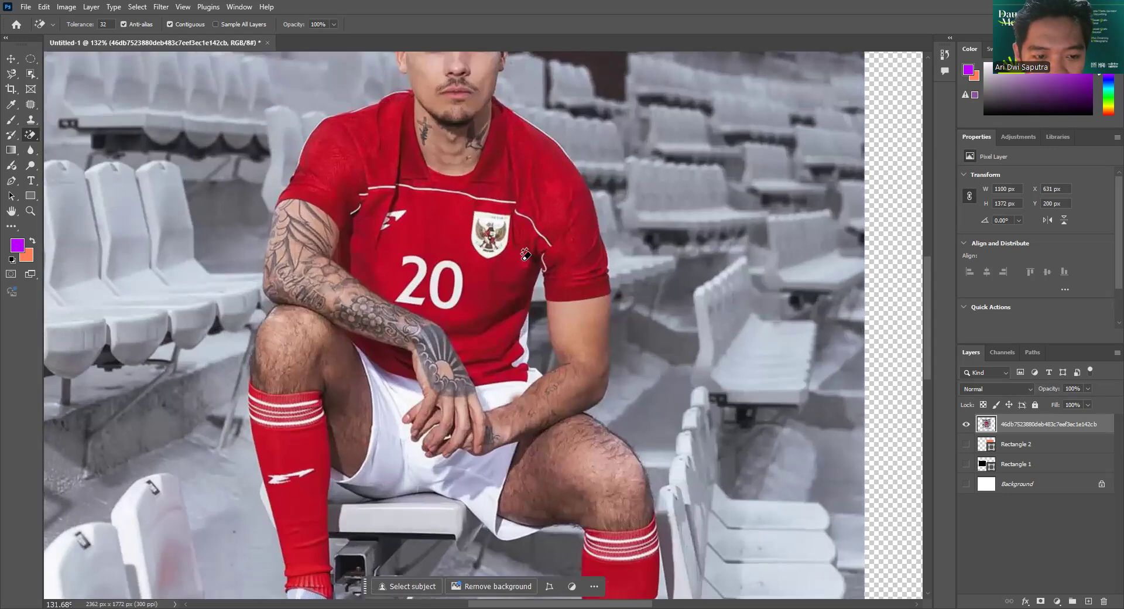
scroll(525, 205, down, 1)
scroll(434, 240, up, 2)
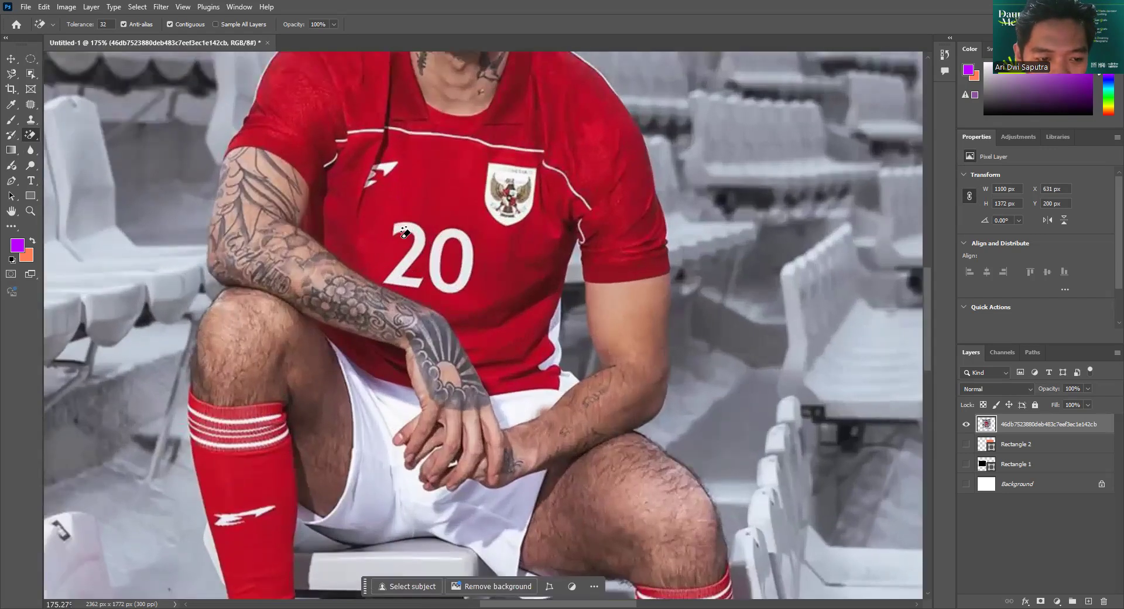
click(419, 226)
click(434, 243)
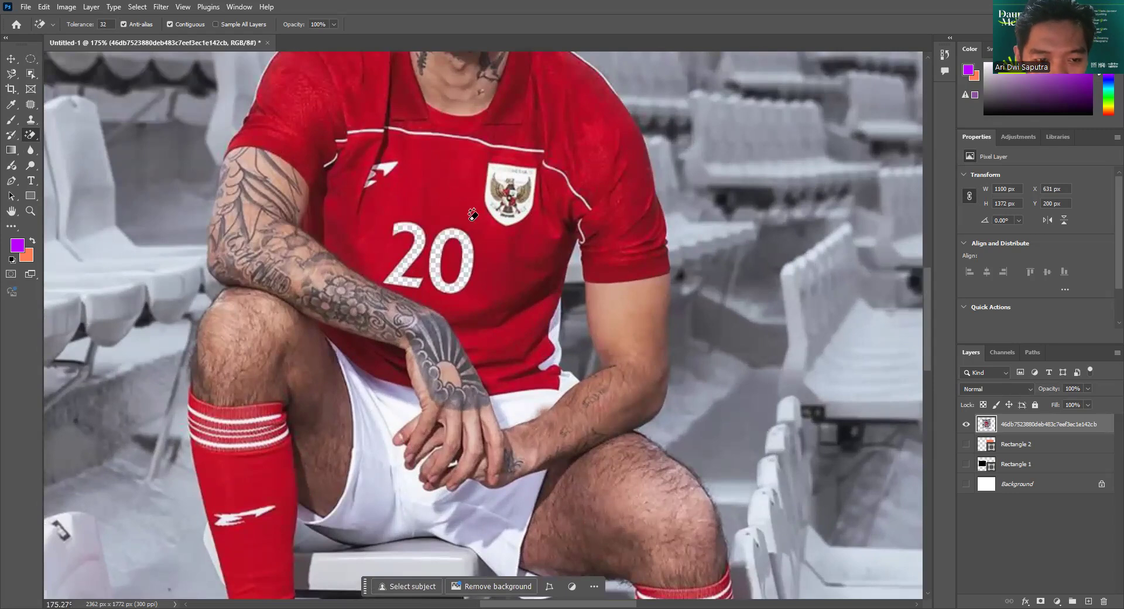
scroll(439, 250, down, 2)
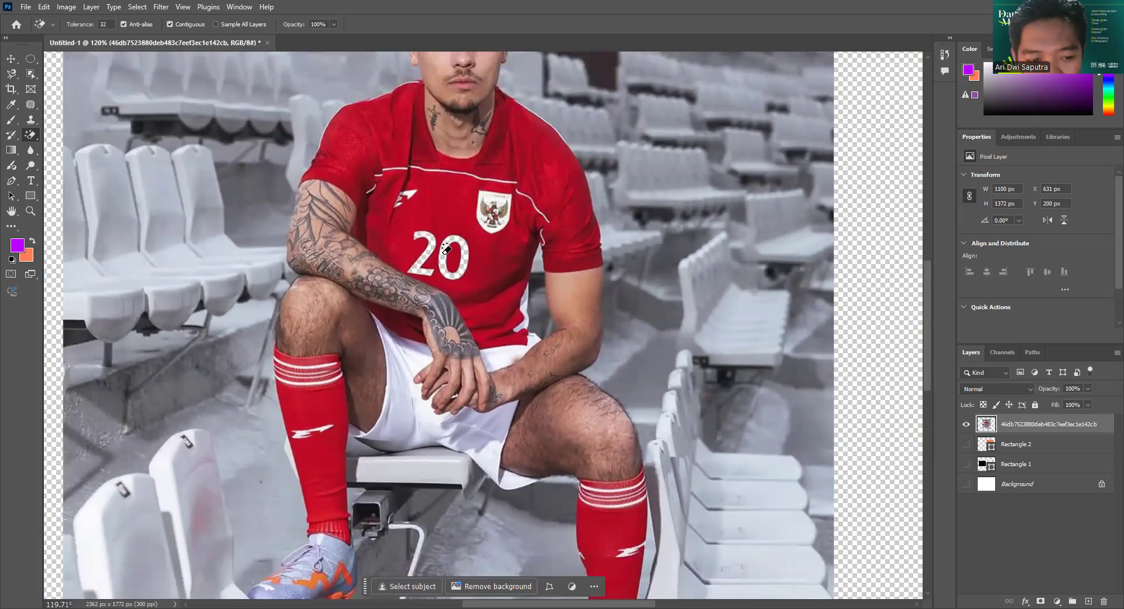
scroll(449, 253, up, 4)
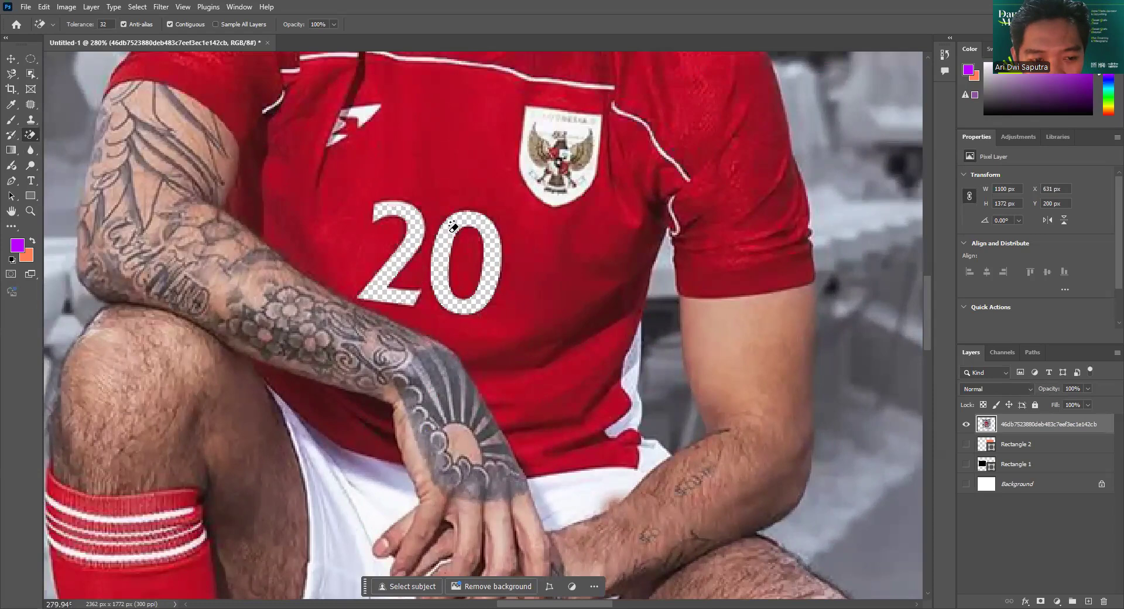
key(ctrl+z)
key(ctrl+z)
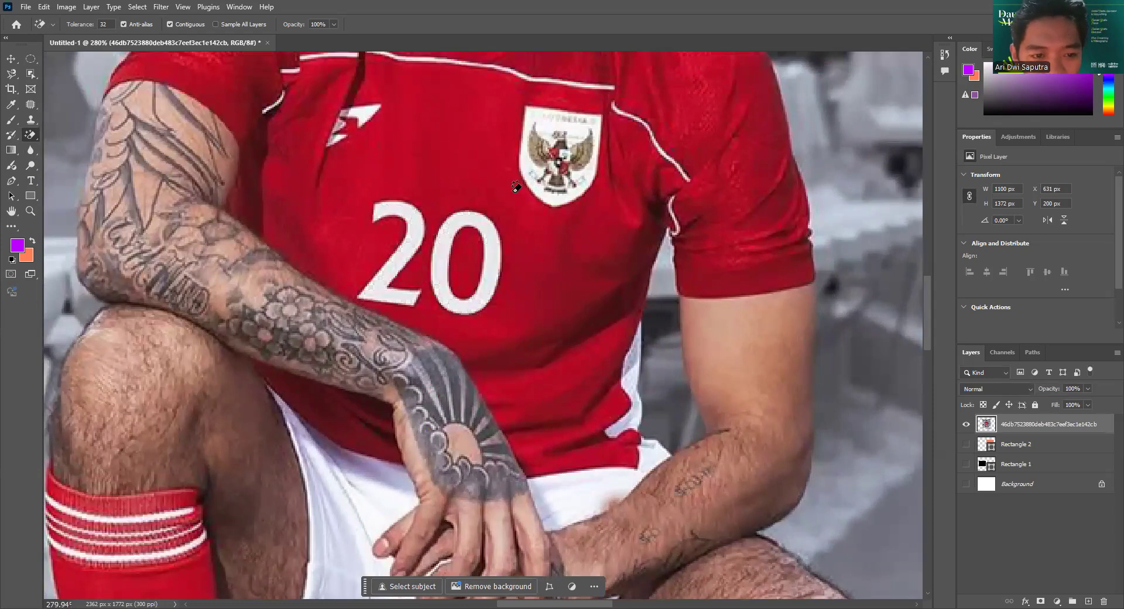
Erase several skin-coloured patches on the player's tattooed arm with the Magic Eraser at tolerance 32.
right_click(32, 135)
click(94, 157)
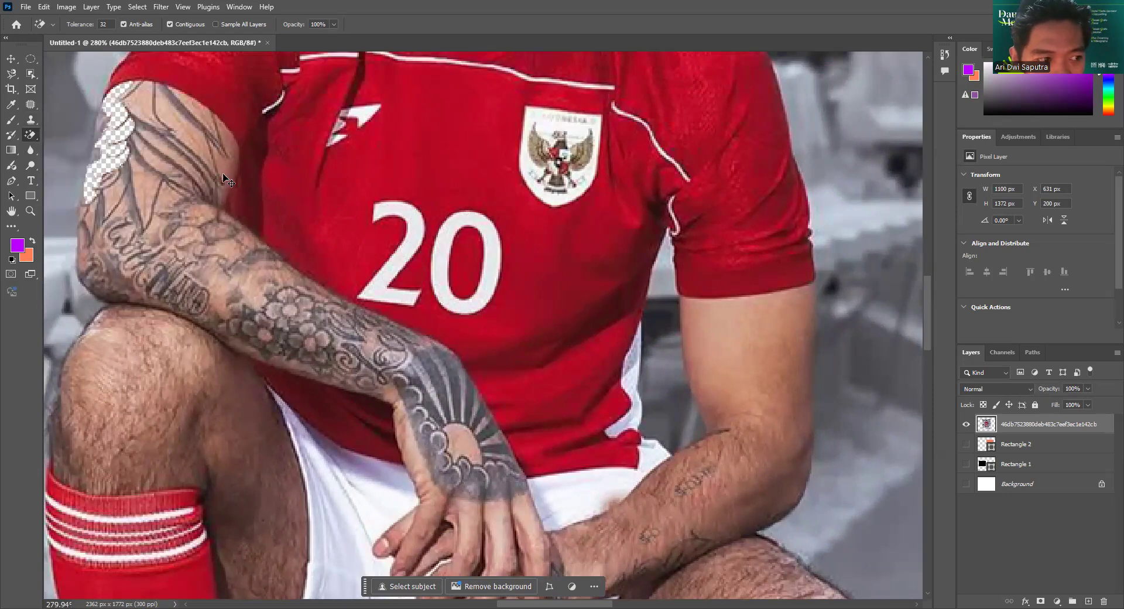
click(149, 184)
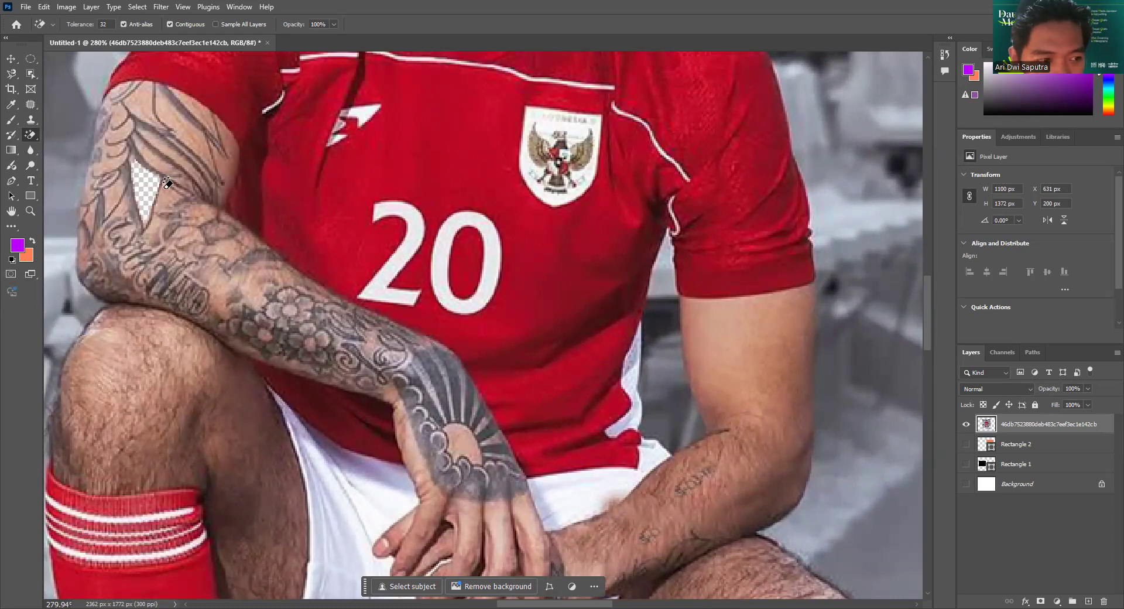
scroll(175, 194, down, 2)
click(212, 206)
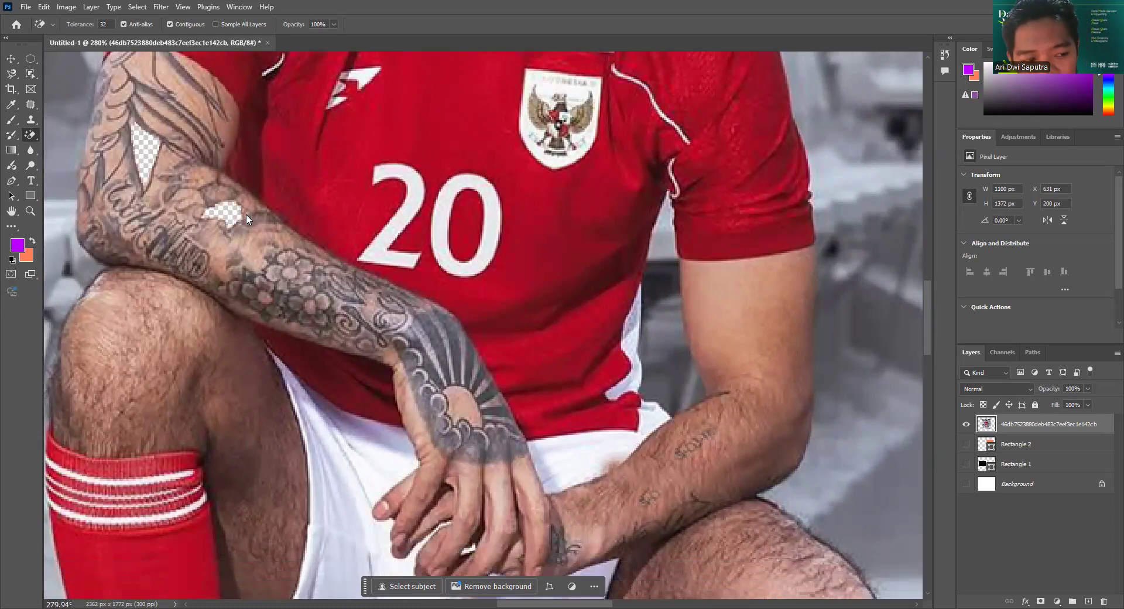
click(204, 170)
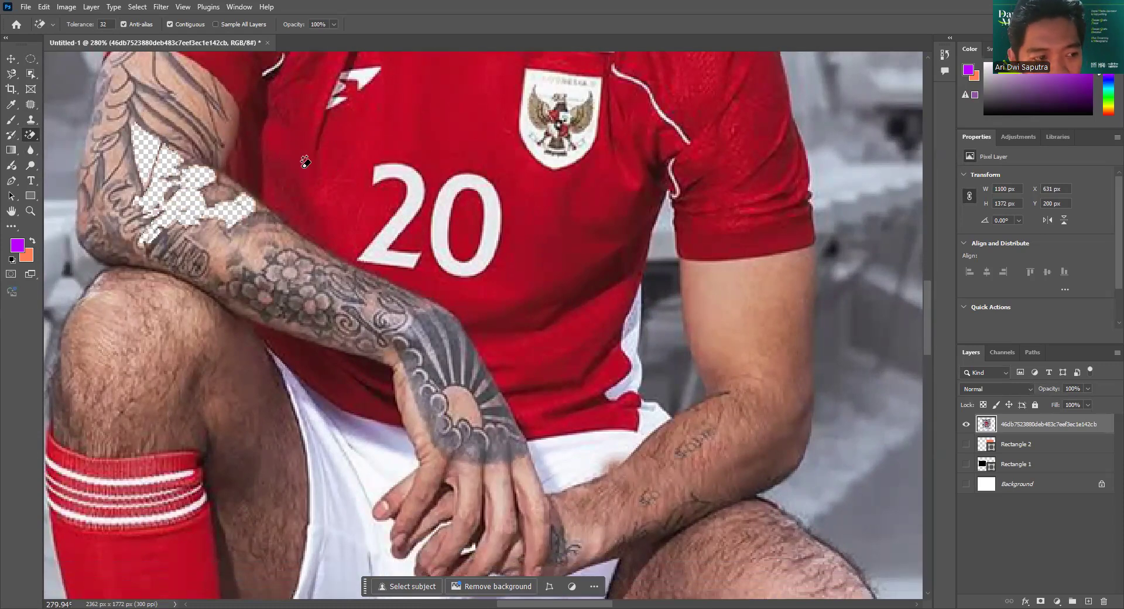
Erase the light grey seat areas beside the player's untattooed shoulder with the Magic Eraser.
scroll(468, 166, down, 7)
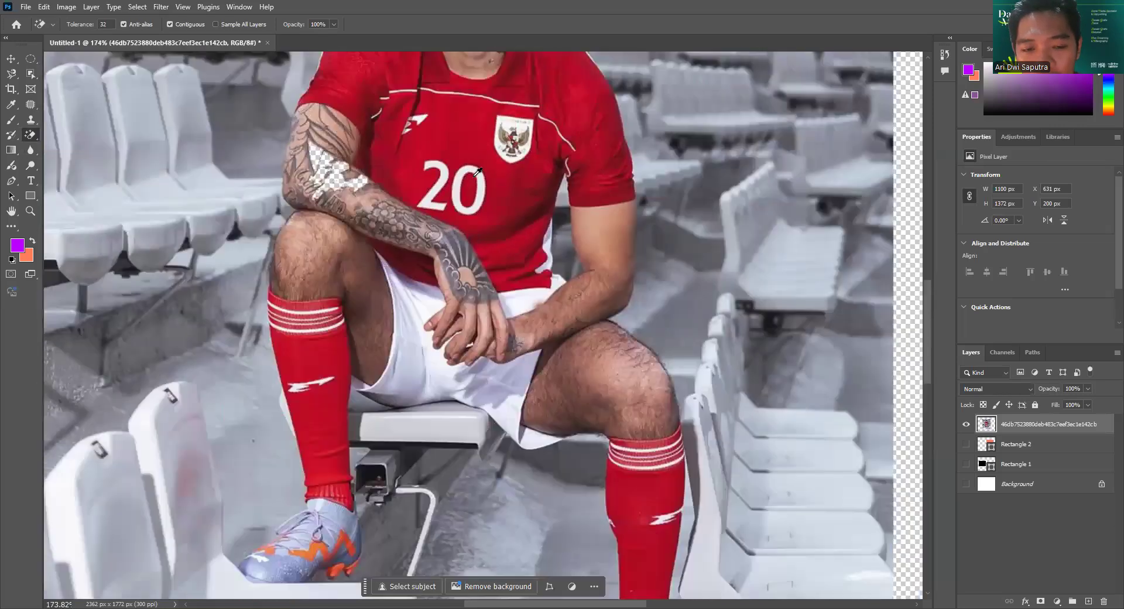
scroll(479, 170, up, 3)
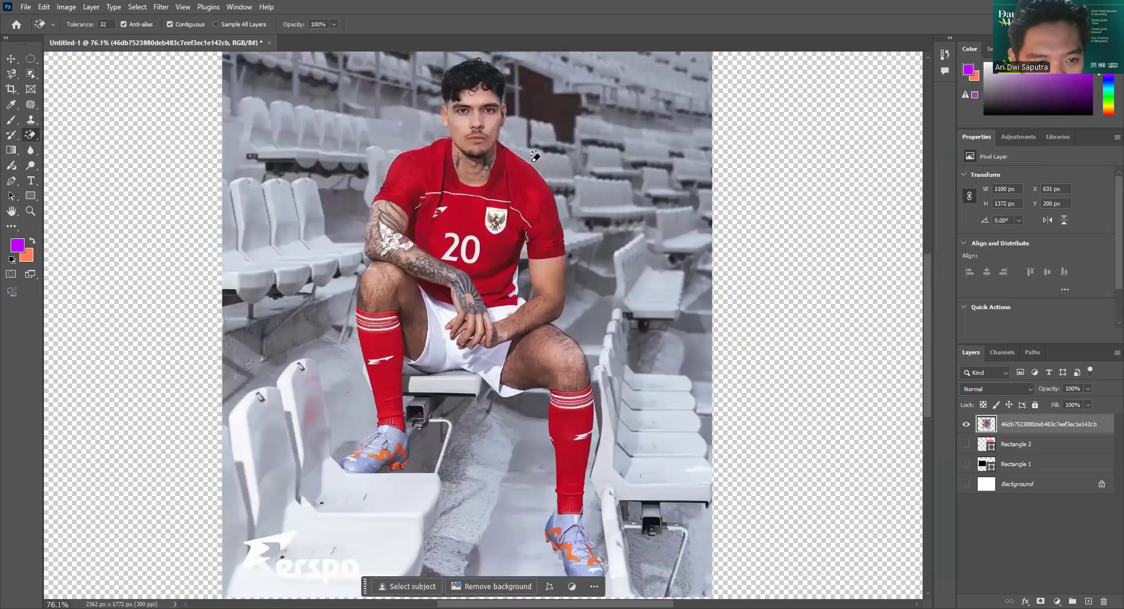
click(551, 160)
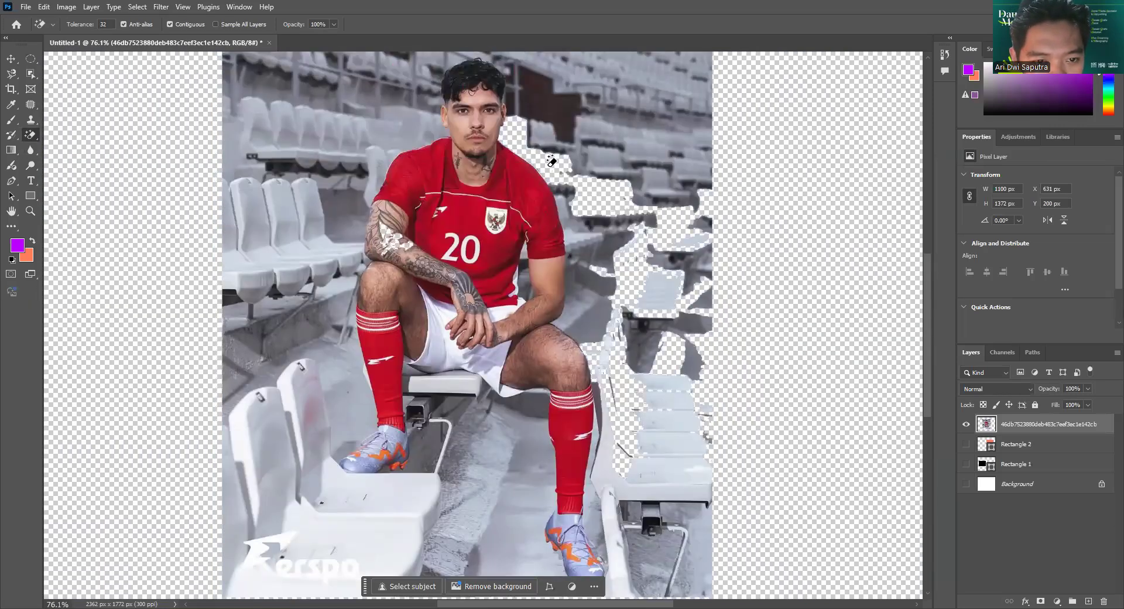
click(568, 205)
click(566, 193)
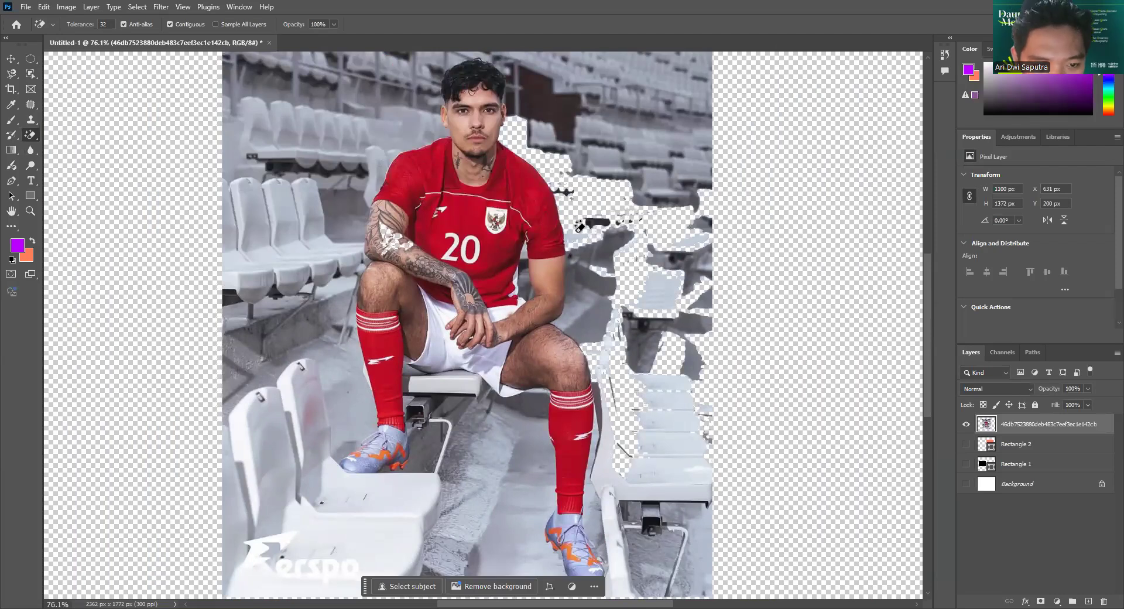
Try erasing the grey background around the player's elbow with the Magic Eraser, and undo it.
click(578, 262)
click(581, 309)
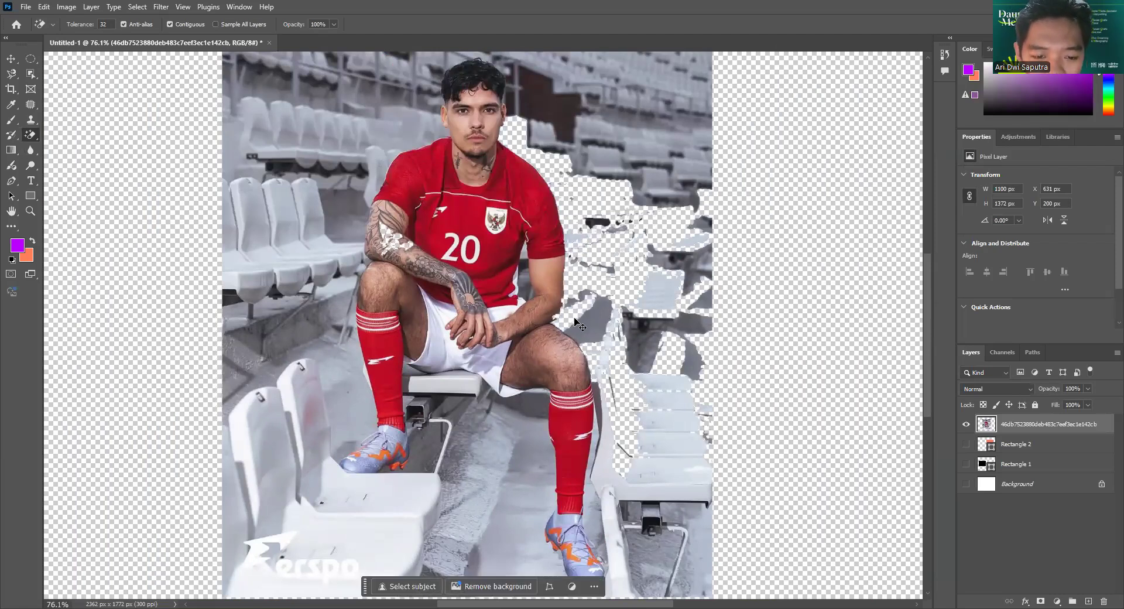
key(ctrl+z)
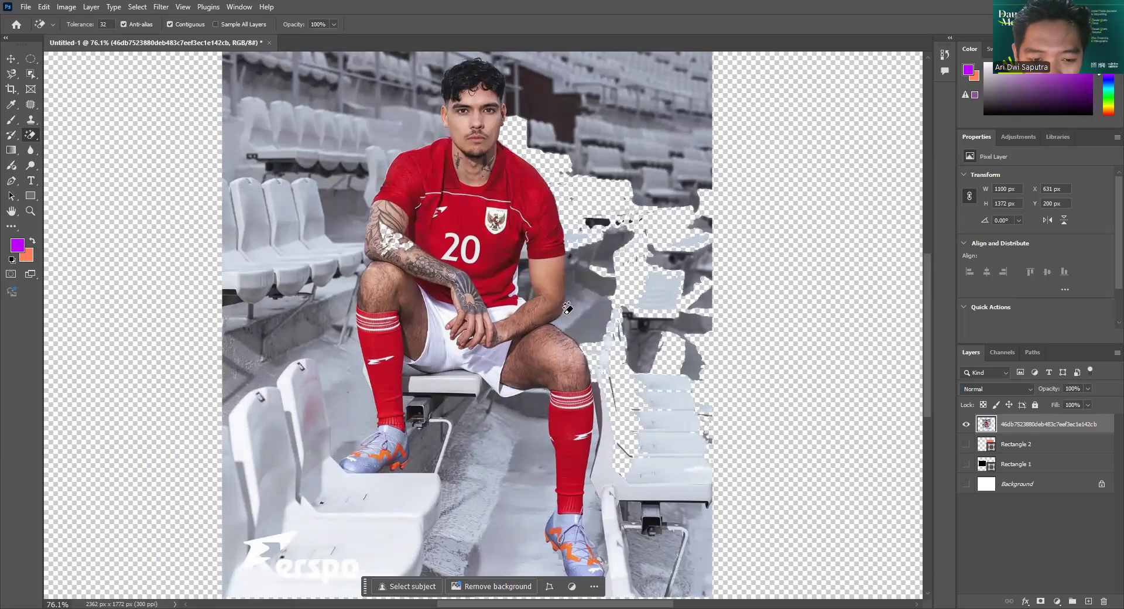
scroll(562, 316, up, 5)
scroll(562, 311, up, 3)
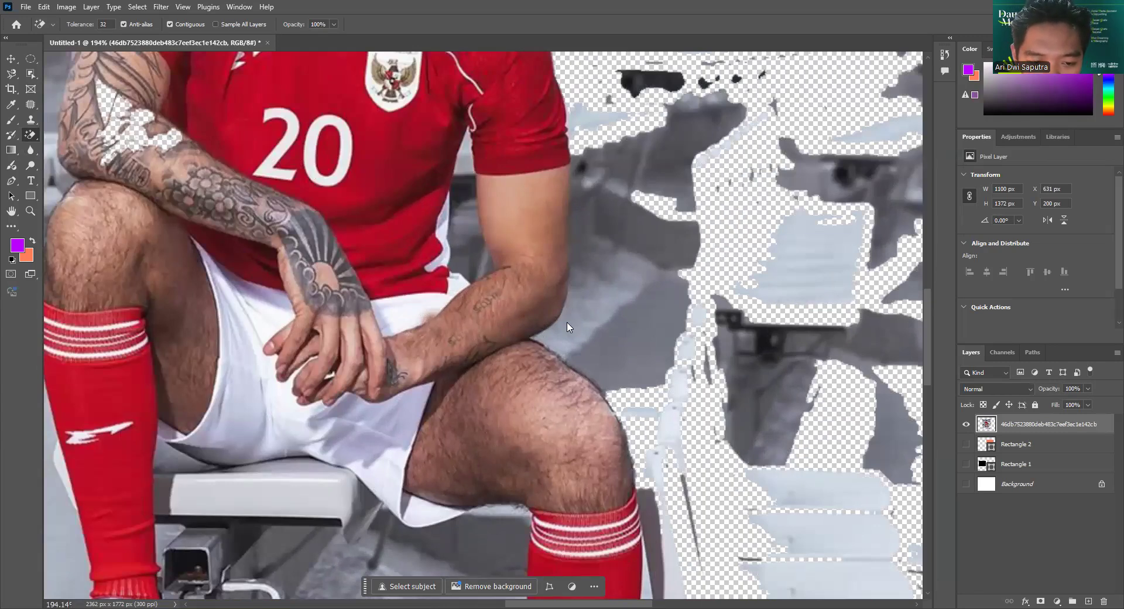
click(567, 327)
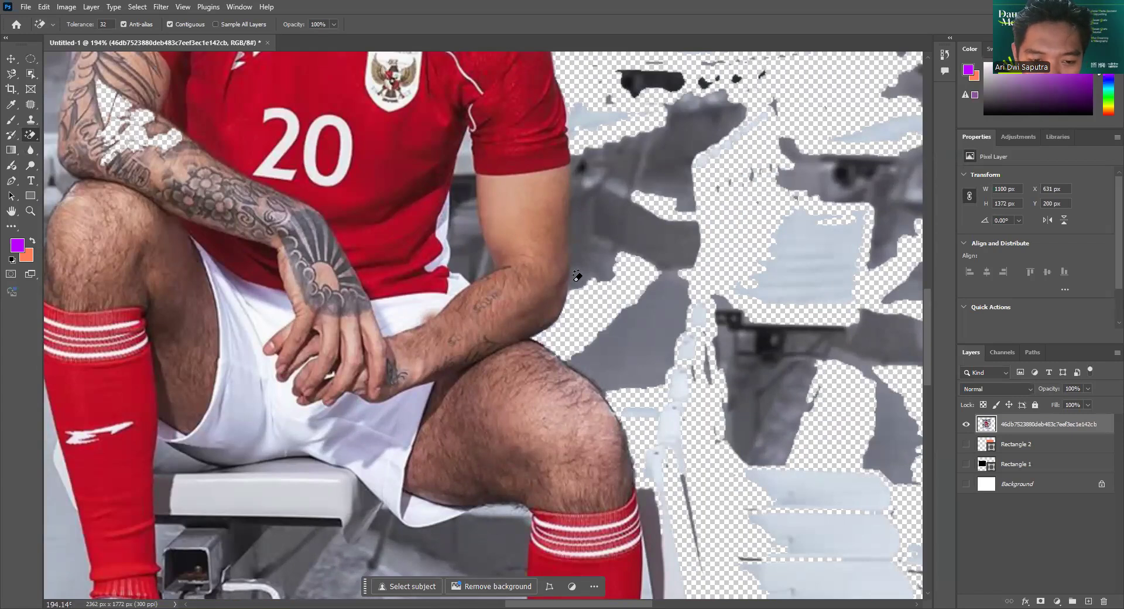
click(577, 275)
key(ctrl+z)
key(ctrl+z)
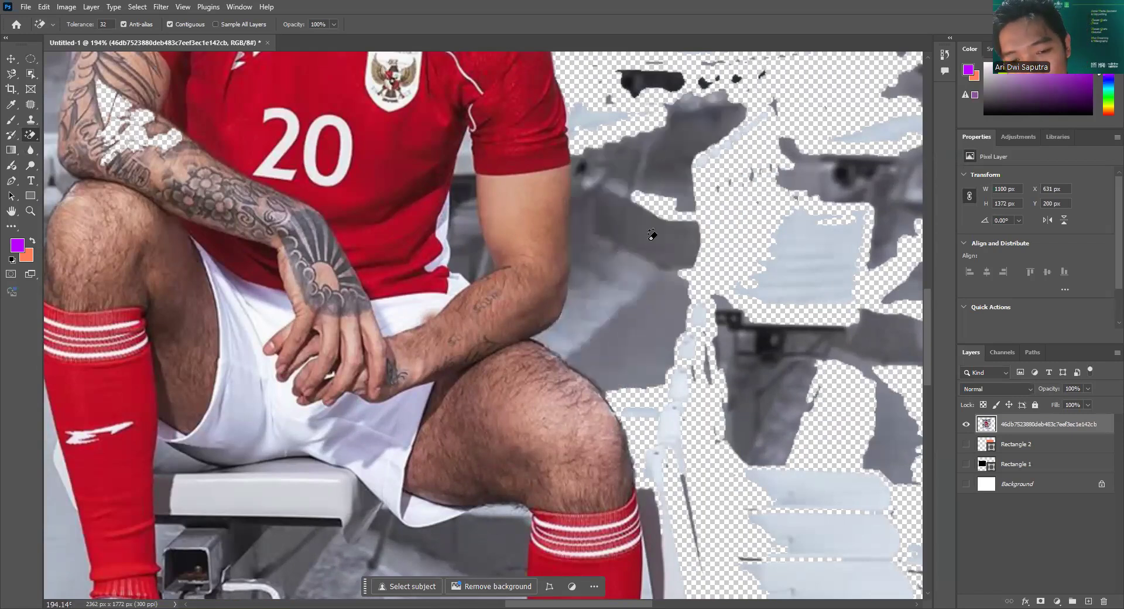
Switch back to the regular Eraser tool and reduce its brush size to 40 px.
scroll(652, 234, down, 5)
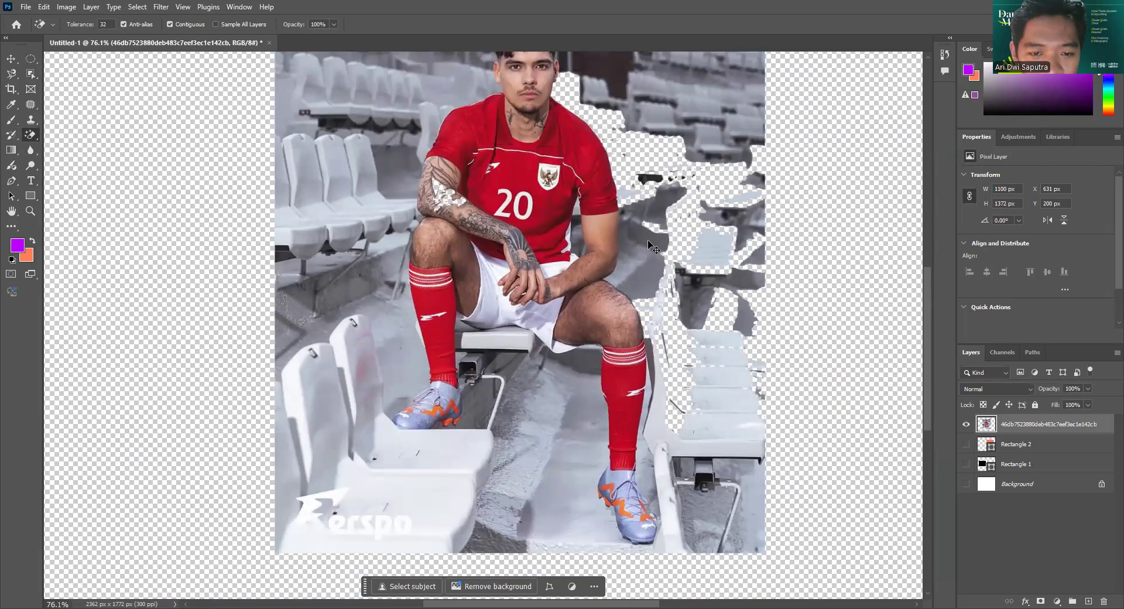
scroll(650, 241, down, 2)
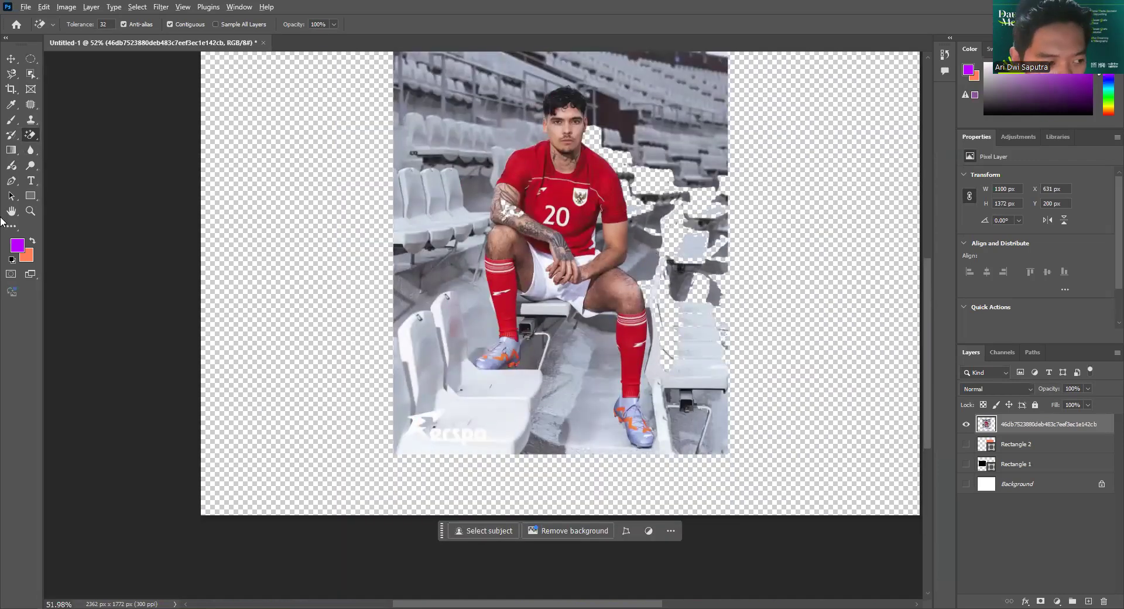
scroll(642, 236, up, 5)
right_click(31, 137)
click(82, 135)
scroll(652, 217, up, 4)
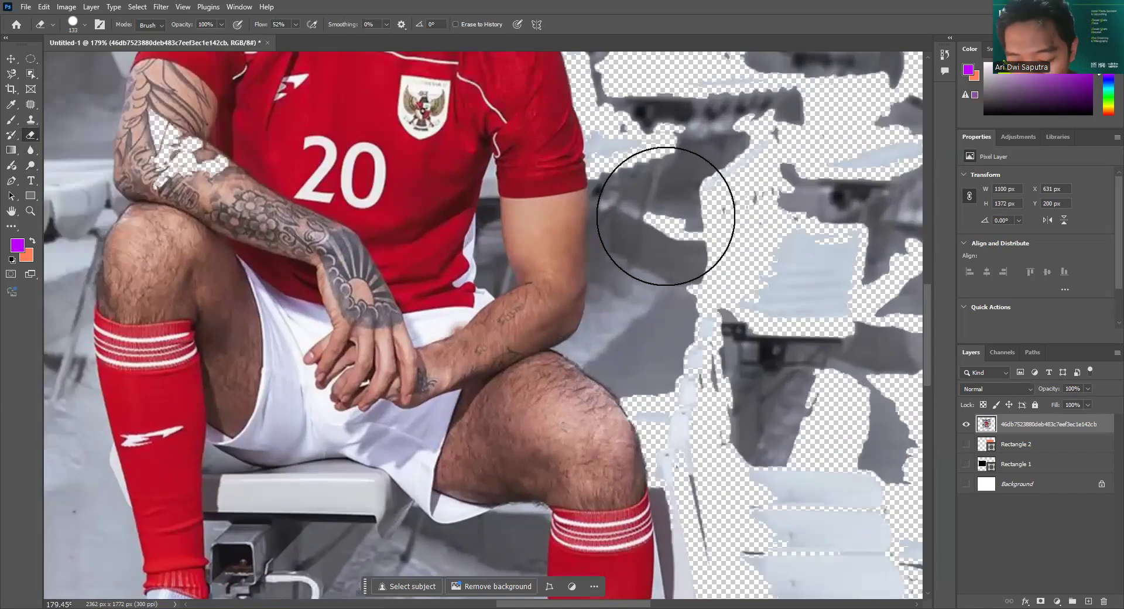
key(bracketleft)
key(bracketleft)
key(bracketleft)
key(bracketleft)
key(bracketleft)
key(bracketleft)
key(bracketleft)
key(bracketleft)
key(bracketleft)
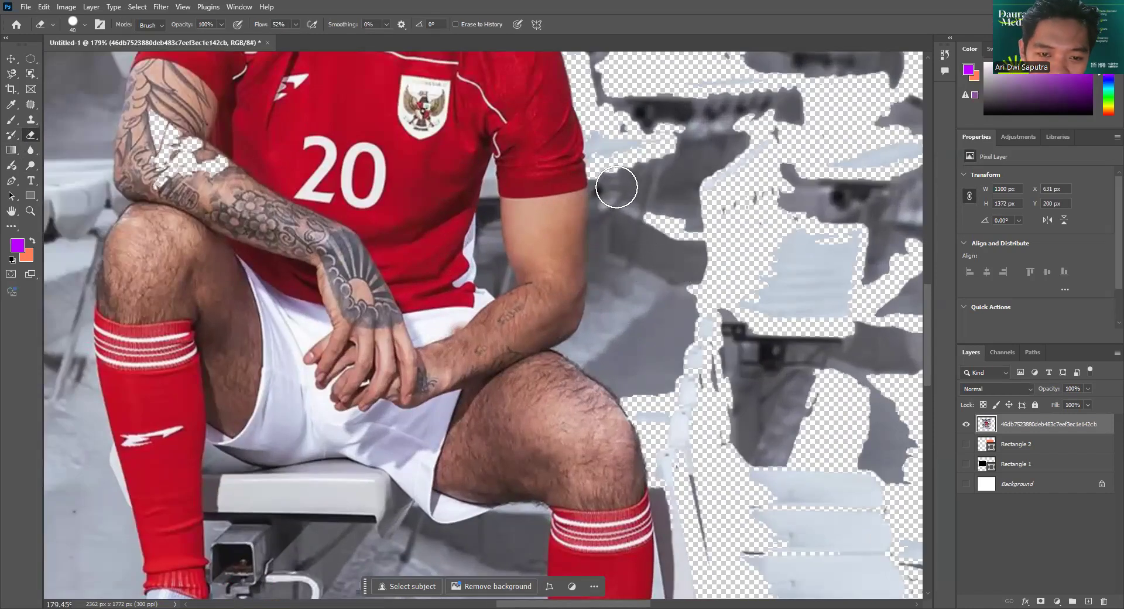
Erase the background by hand along the outer edge of the player's arm down to the thigh, and undo it.
mouse_move(608, 188)
mouse_down()
mouse_move(598, 329)
mouse_move(728, 358)
mouse_up()
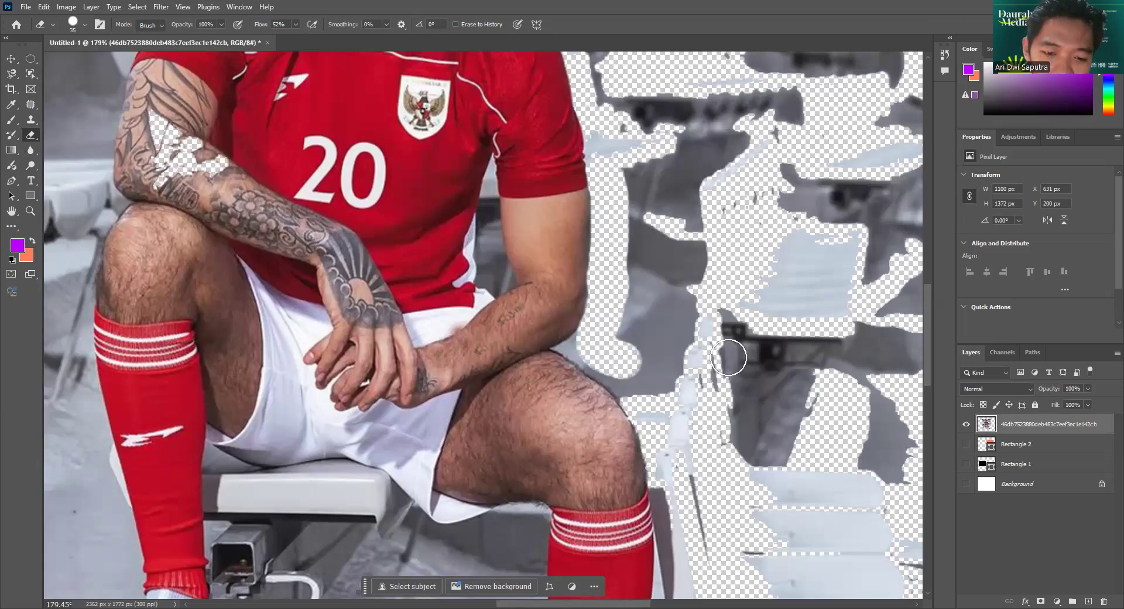
key(ctrl+z)
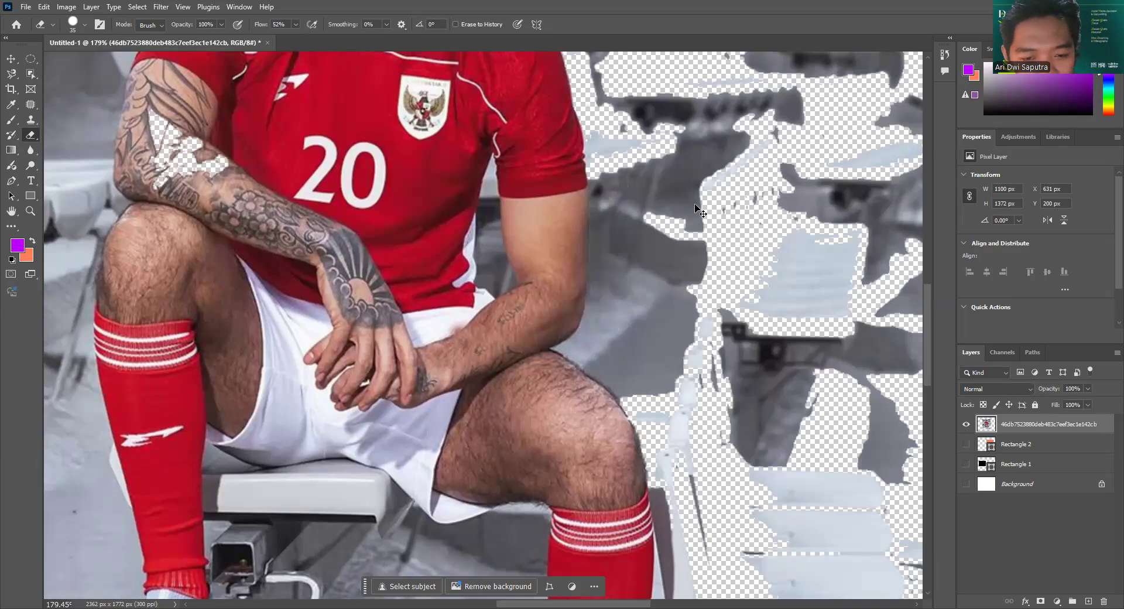
key(ctrl+z)
scroll(544, 211, down, 3)
scroll(566, 210, down, 4)
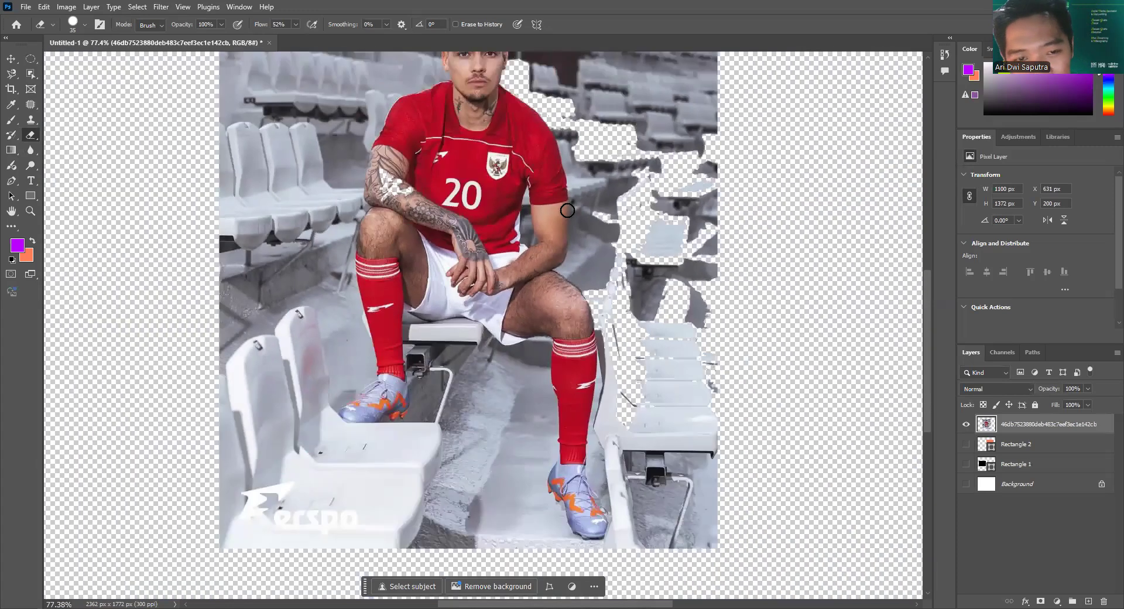
Undo the remaining background erasures and the white marks on the player's tattooed forearm.
key(z)
key(ctrl+z)
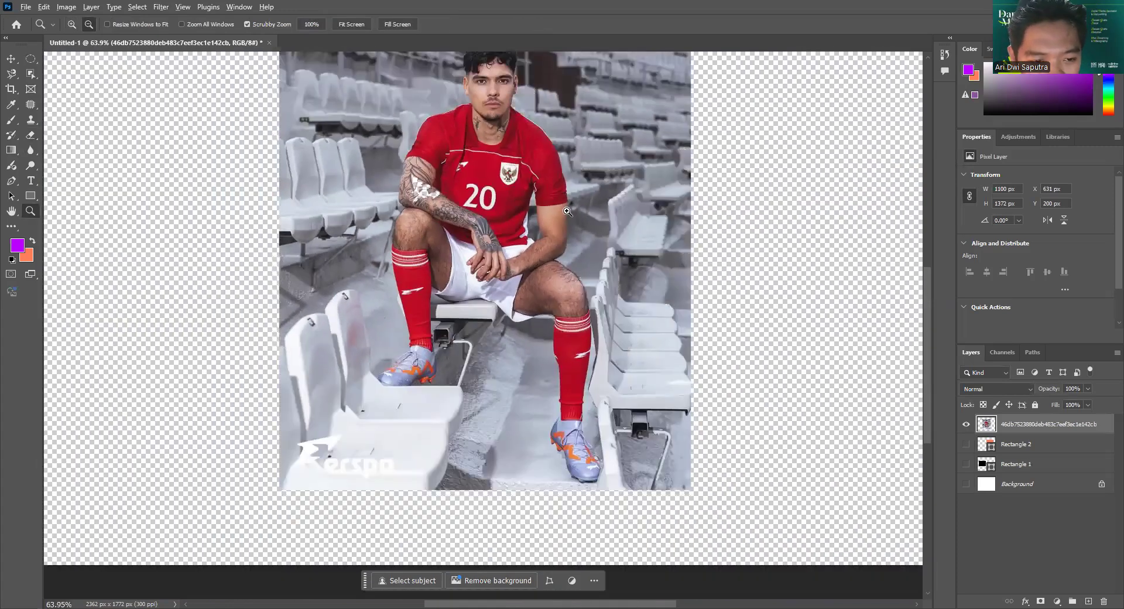
scroll(566, 211, down, 2)
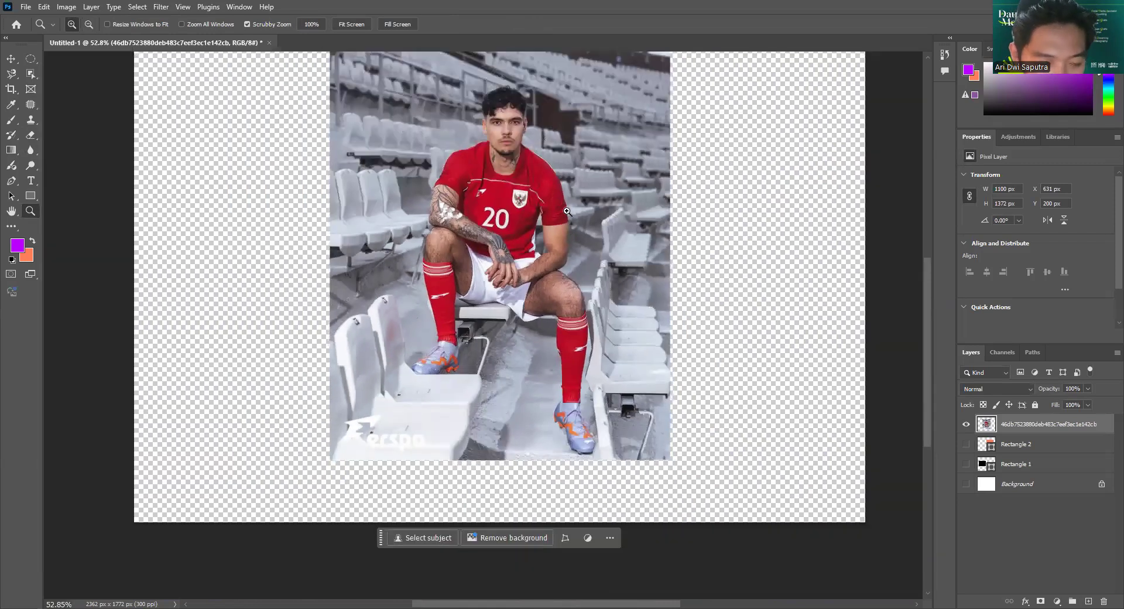
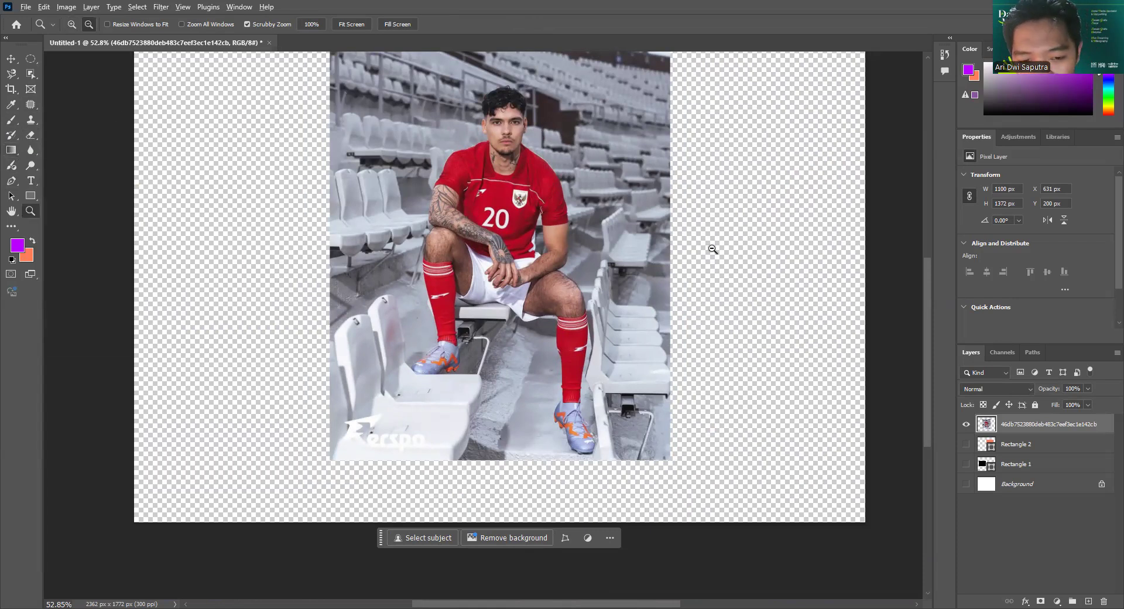
scroll(708, 231, down, 3)
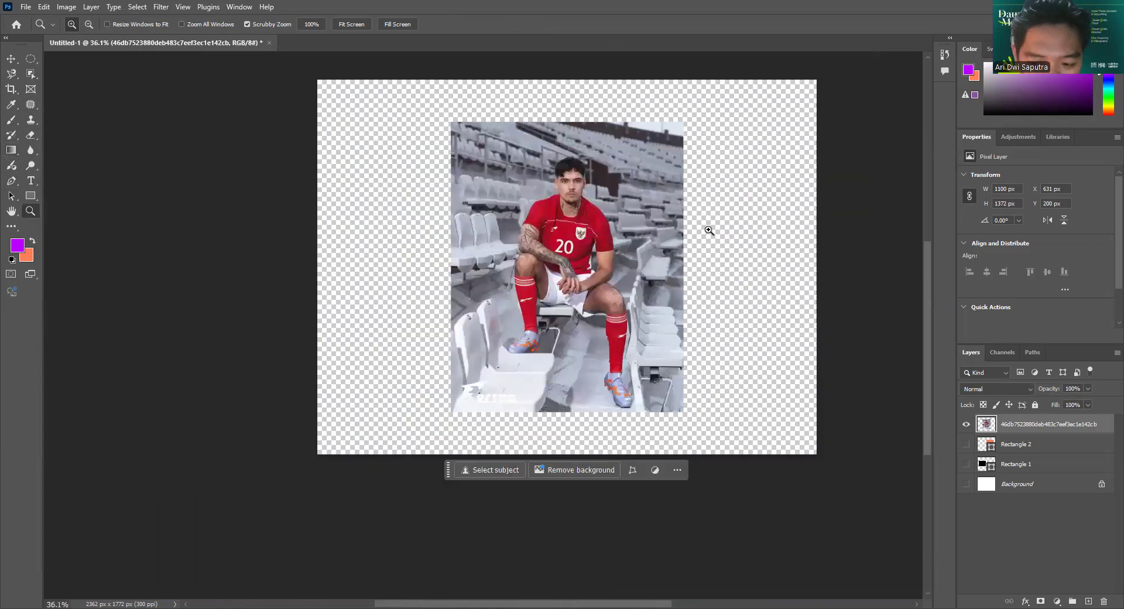
Activate the Gradient tool, try its Classic gradient mode, and return it to Gradient mode.
click(10, 151)
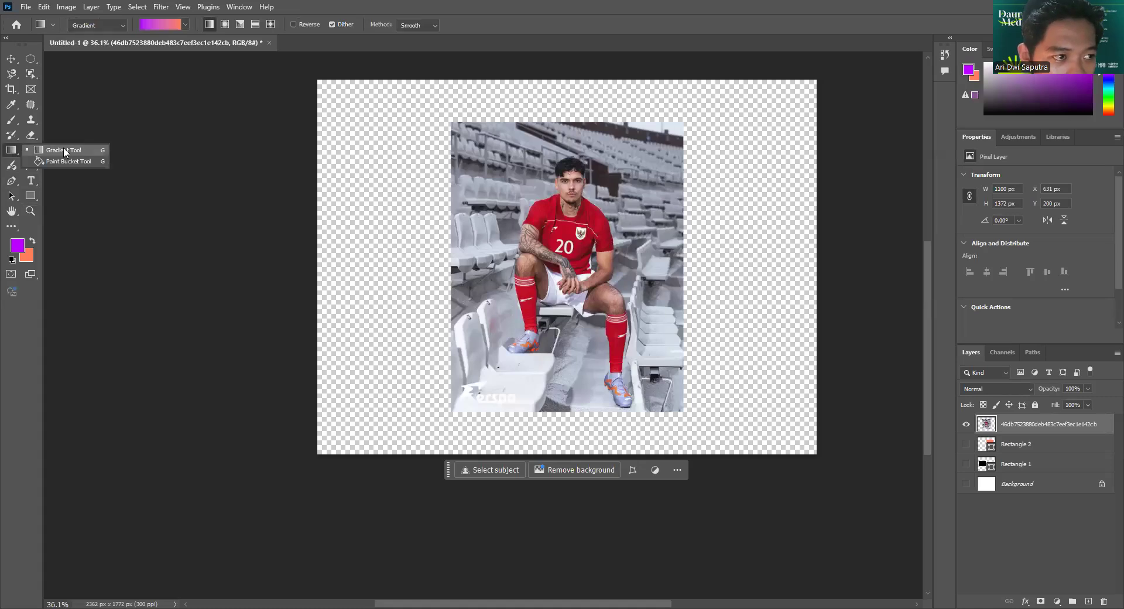
click(64, 151)
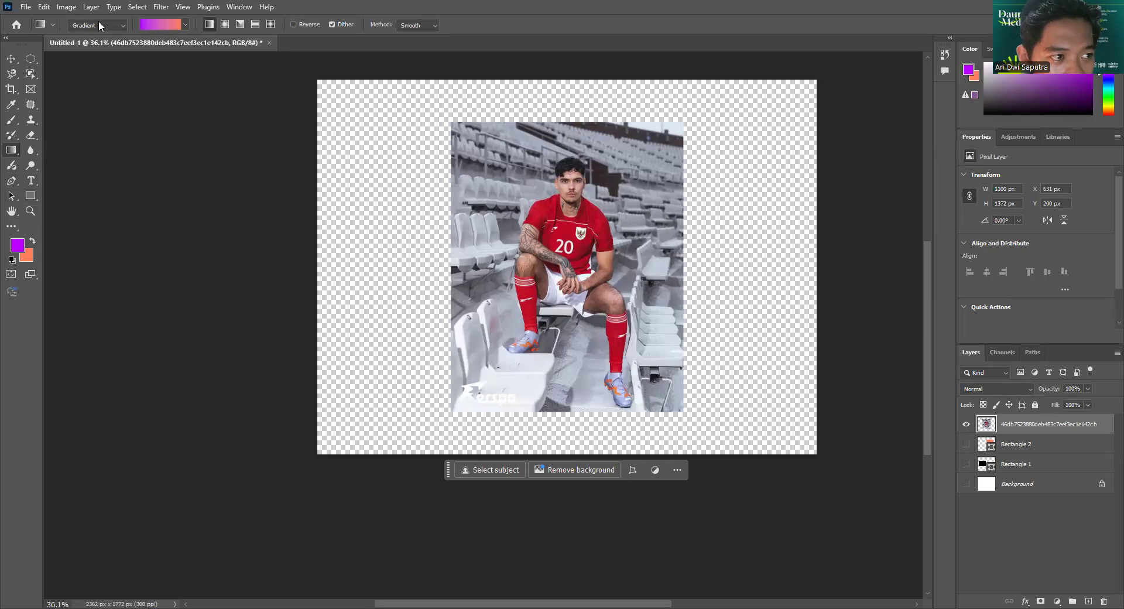
click(123, 26)
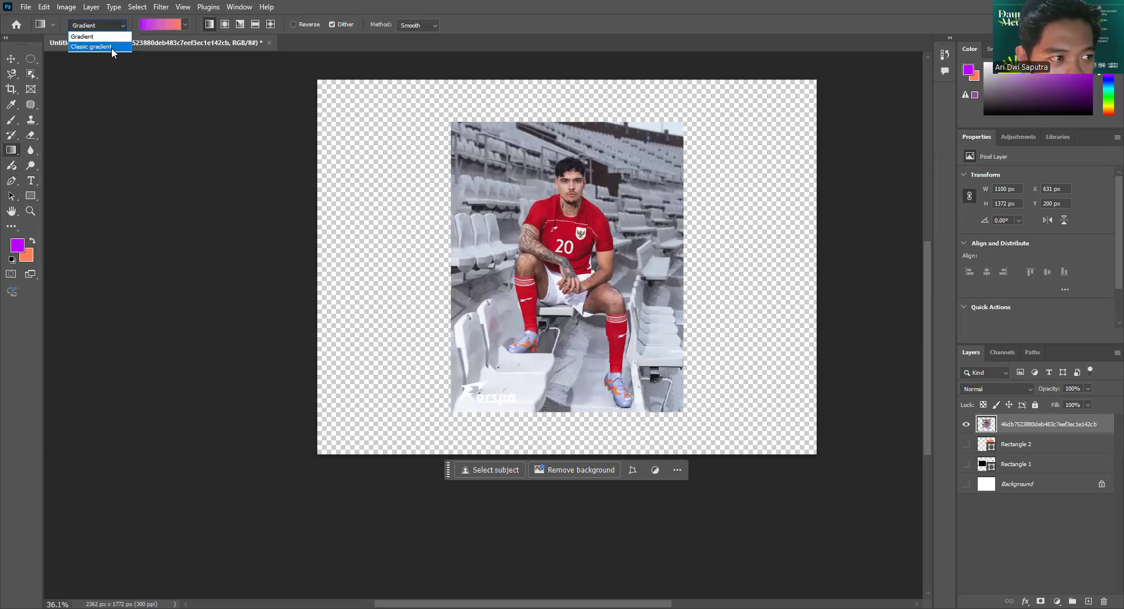
click(113, 46)
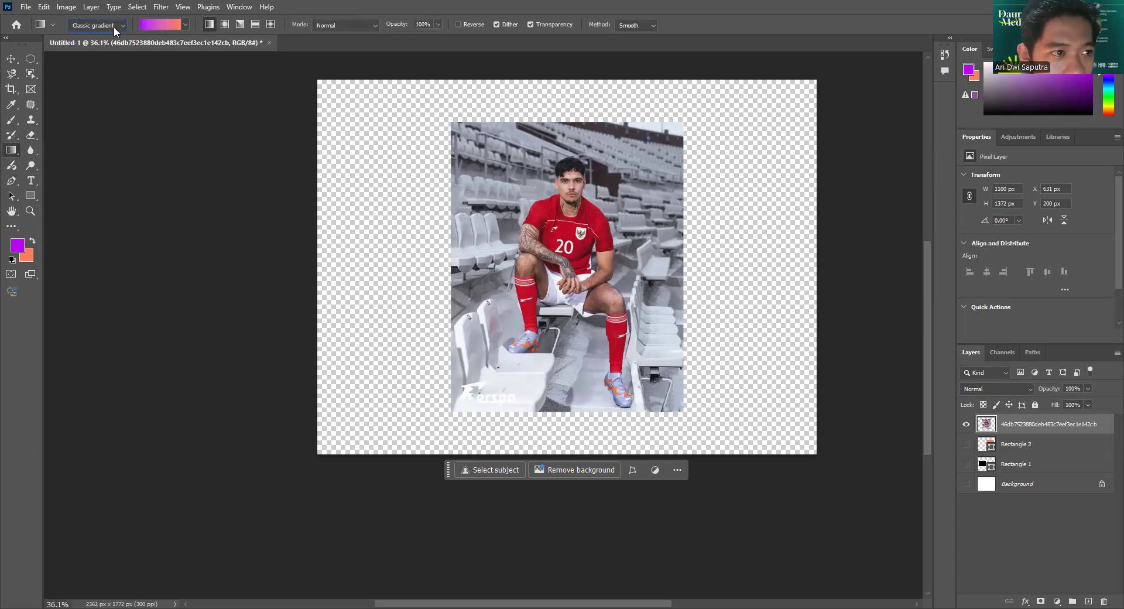
click(115, 26)
click(115, 37)
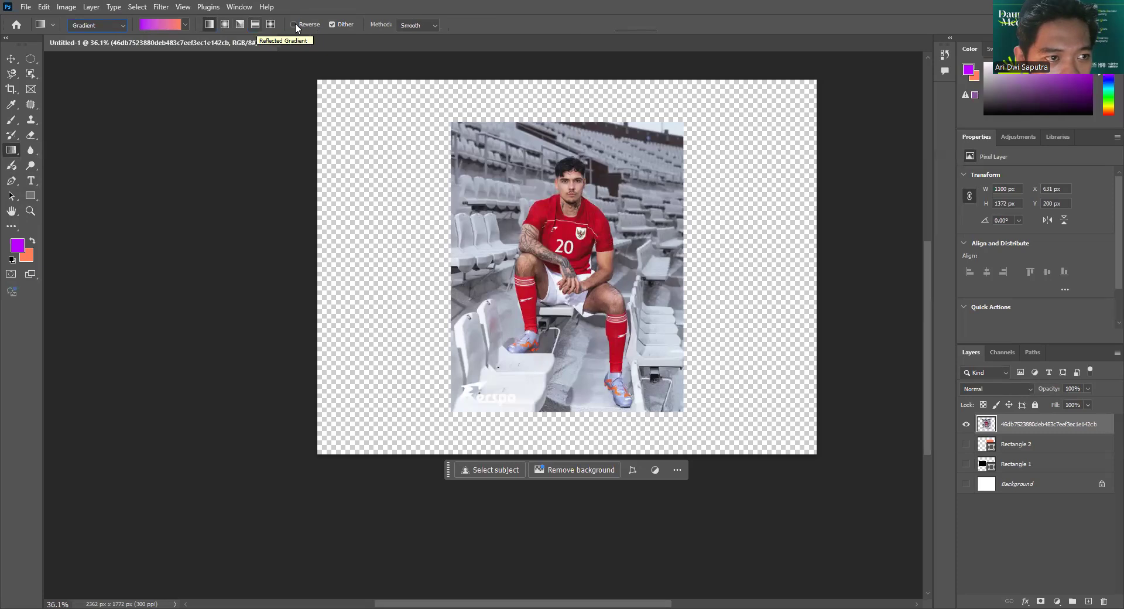
Try a purple-to-orange diamond gradient from the canvas's upper-left area toward its centre, and undo it.
click(270, 24)
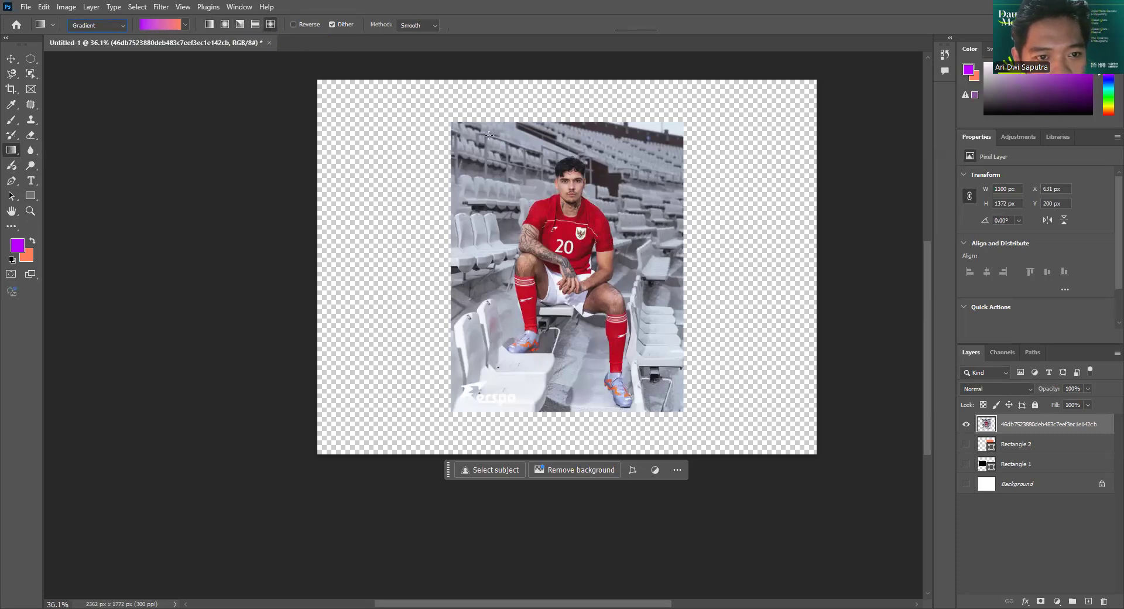
drag(404, 108, 574, 280)
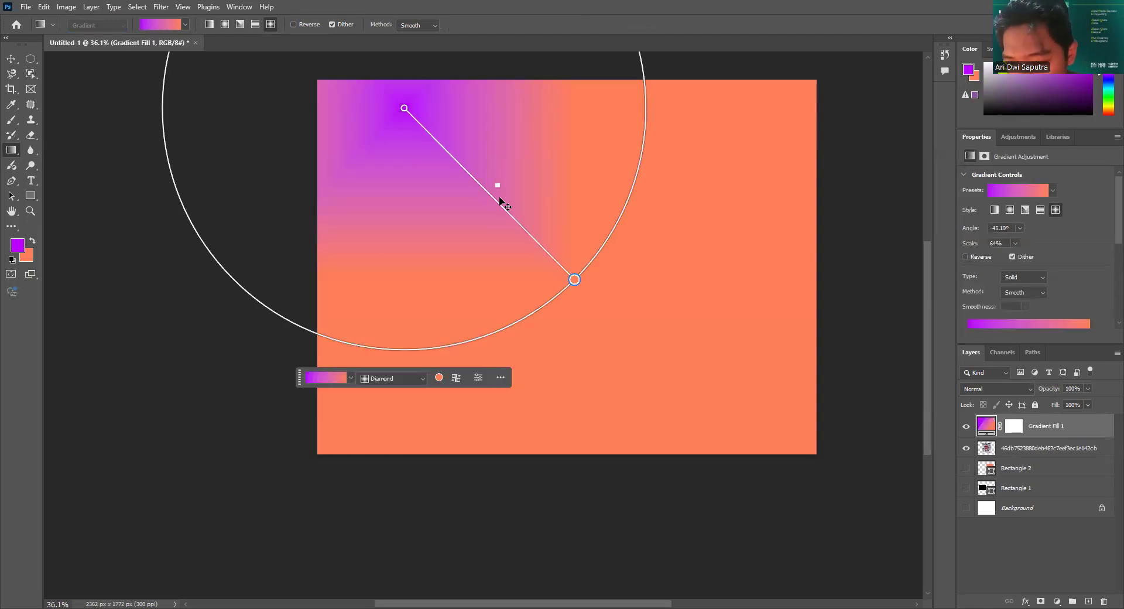
key(ctrl+z)
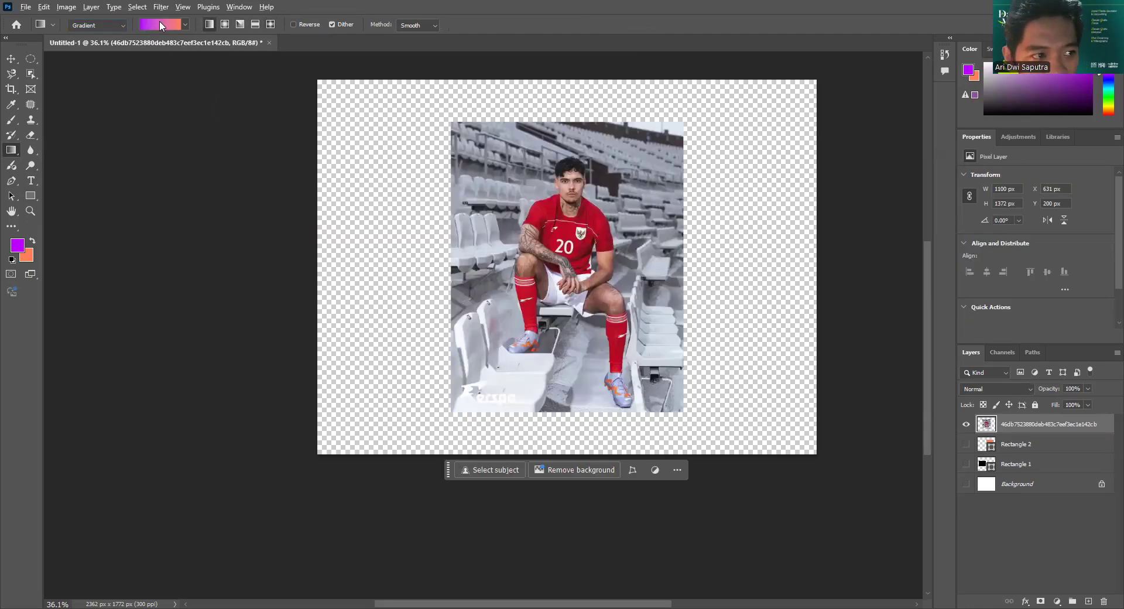
Examine the gradient presets in the Reds and Purples groups.
click(185, 24)
click(185, 25)
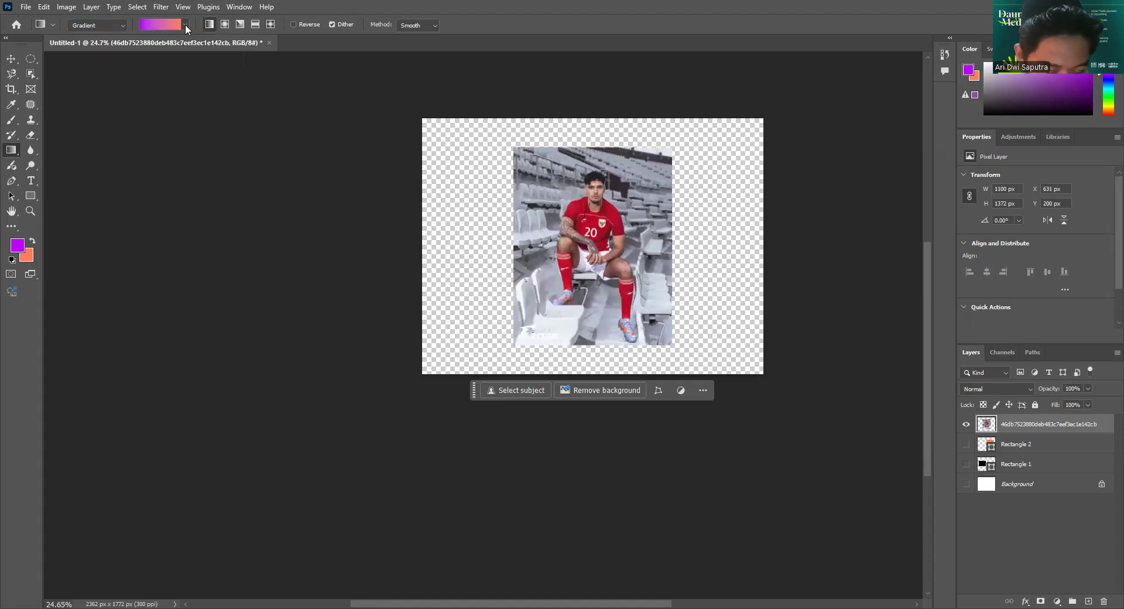
click(154, 23)
scroll(110, 76, down, 3)
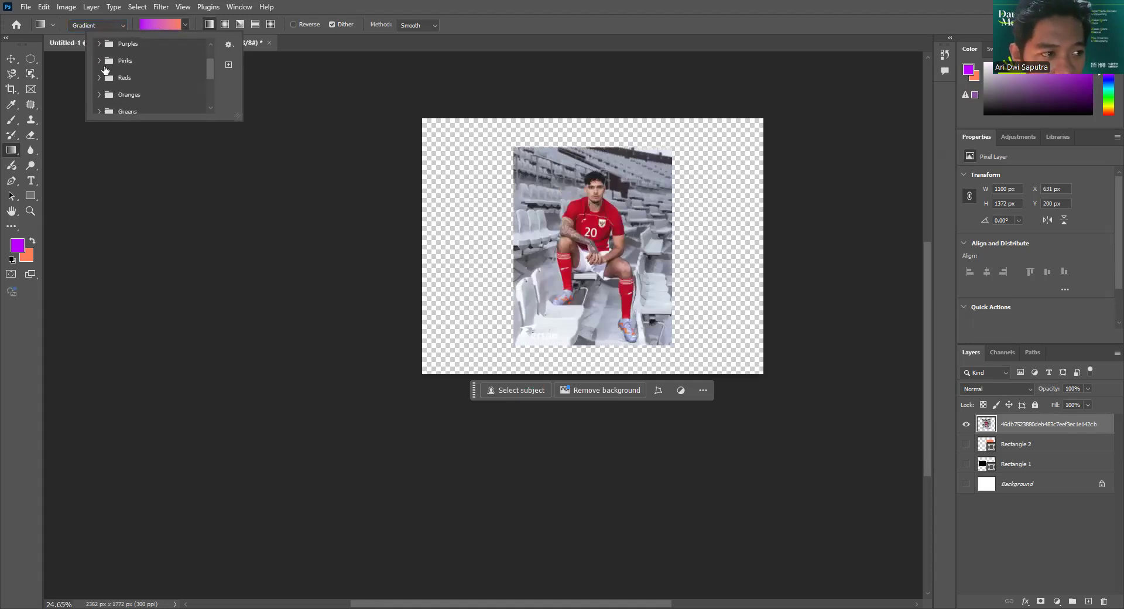
click(100, 59)
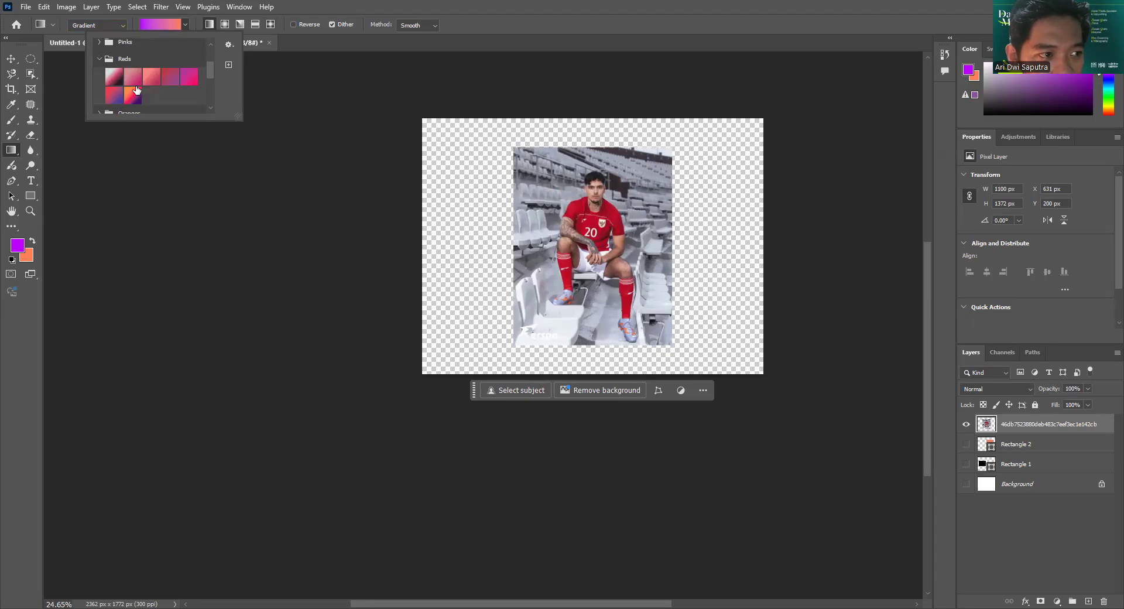
scroll(132, 88, up, 2)
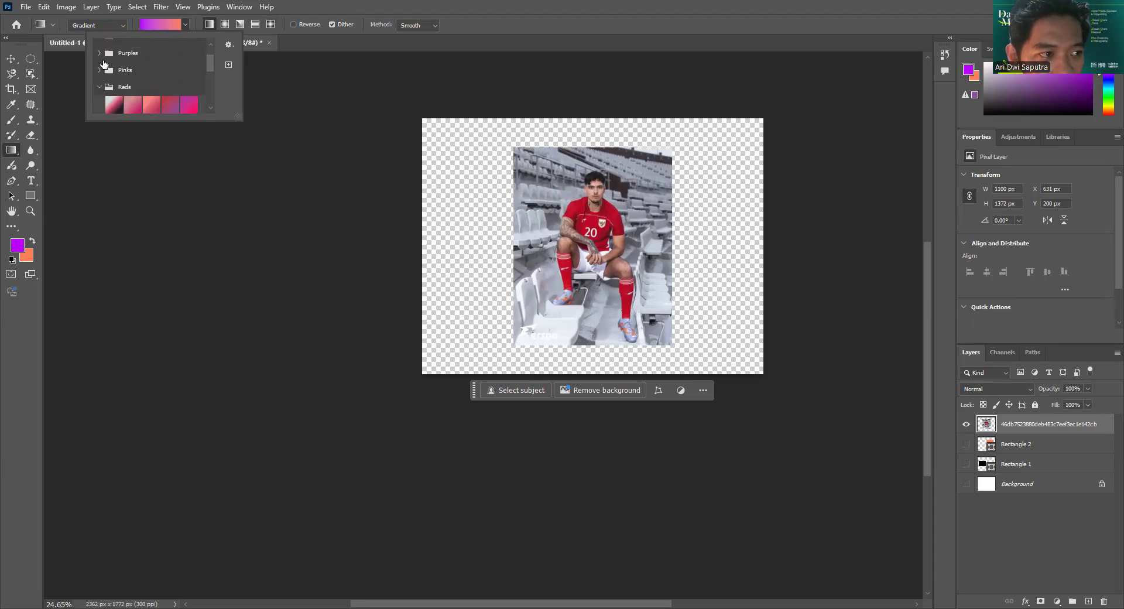
click(98, 53)
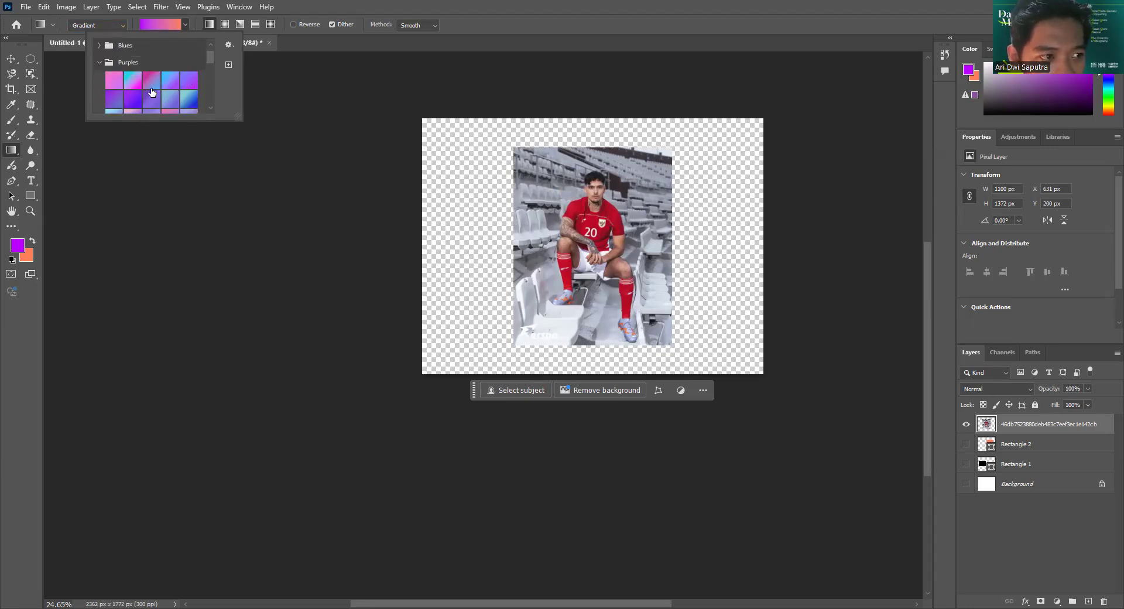
scroll(105, 73, up, 2)
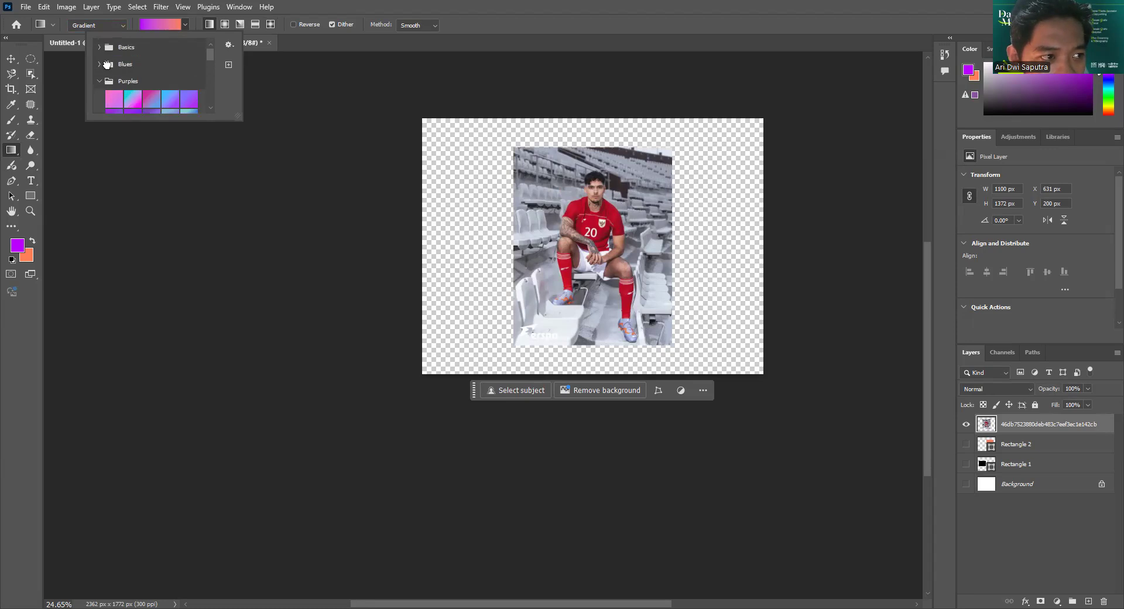
Try the third preset of the Blues group as a linear gradient diagonally across the canvas, and undo it.
click(98, 63)
scroll(147, 82, down, 1)
click(151, 72)
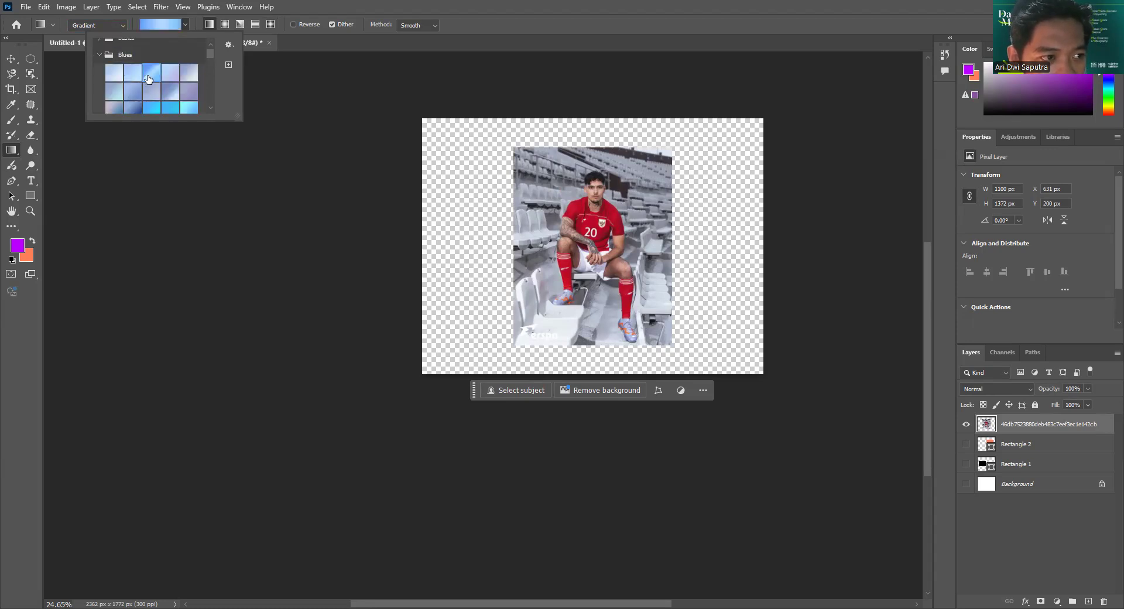
drag(458, 141, 734, 292)
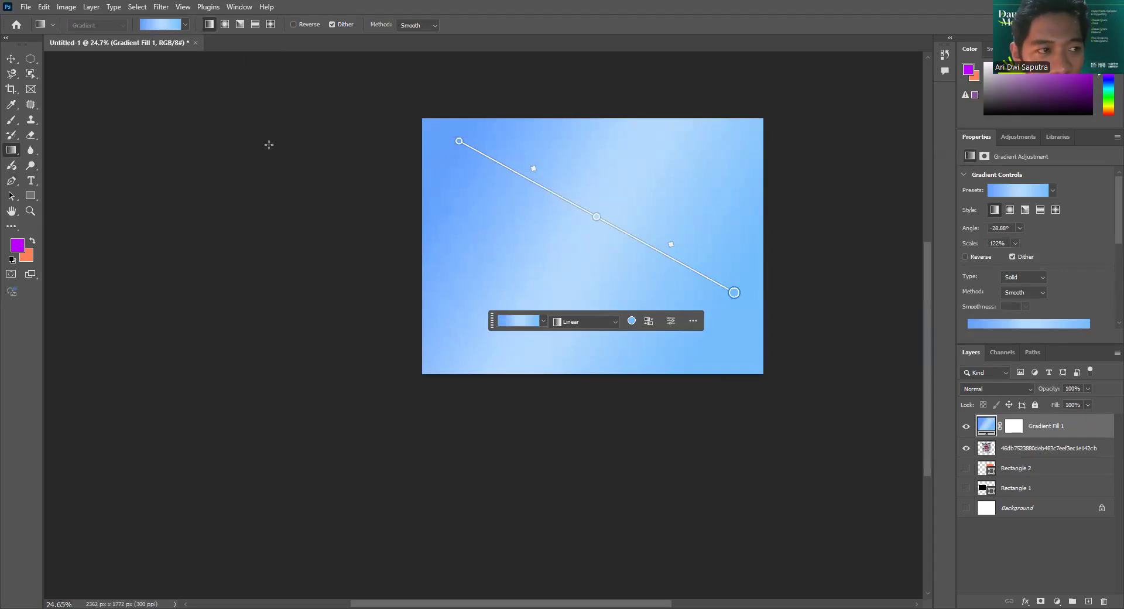
key(ctrl+z)
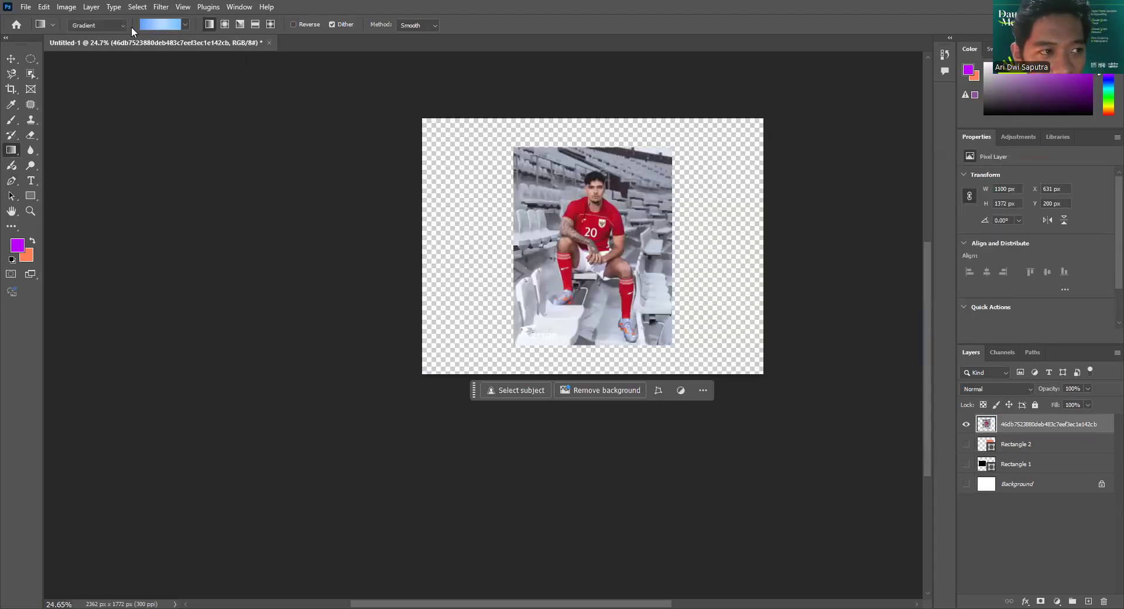
Apply the magenta-to-blue preset of the Purples group as a linear gradient from the canvas's upper-left area to just past its centre.
click(162, 27)
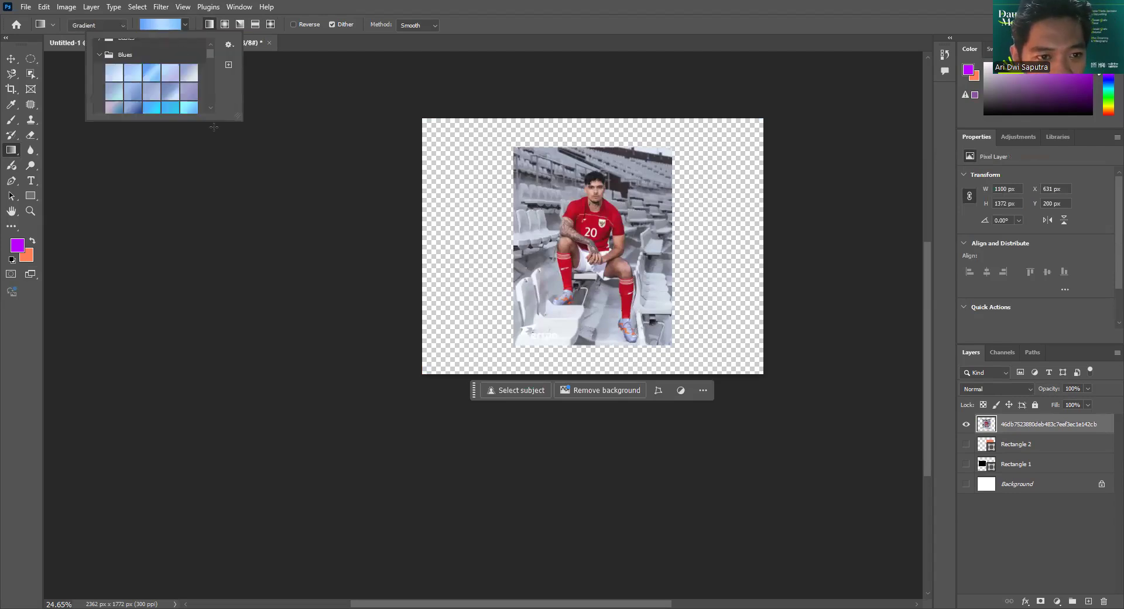
scroll(214, 127, up, 1)
scroll(91, 73, up, 1)
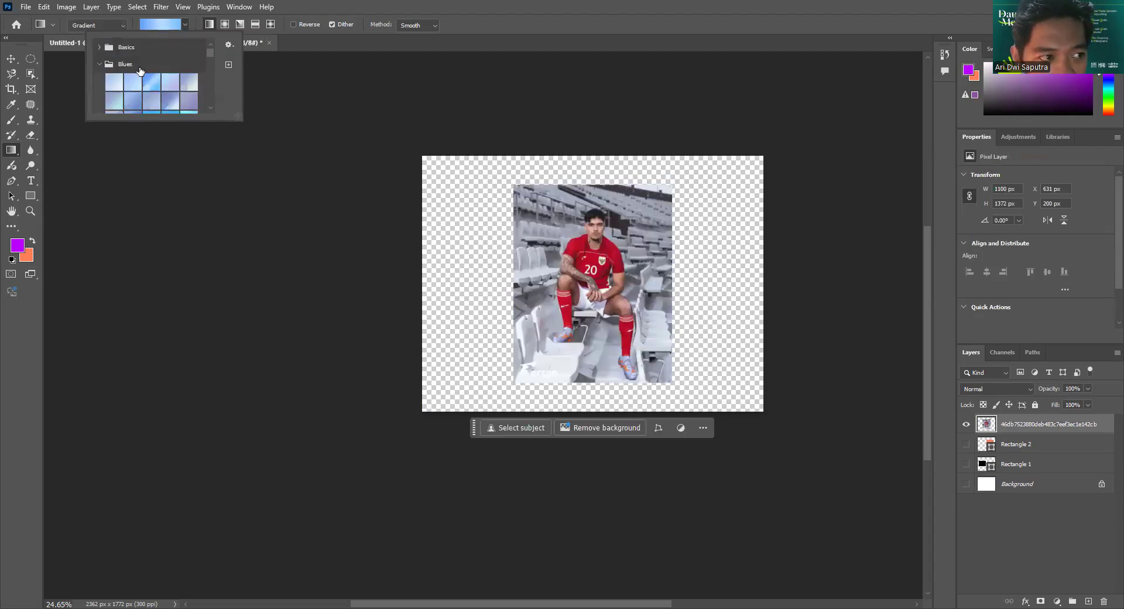
click(100, 64)
click(100, 81)
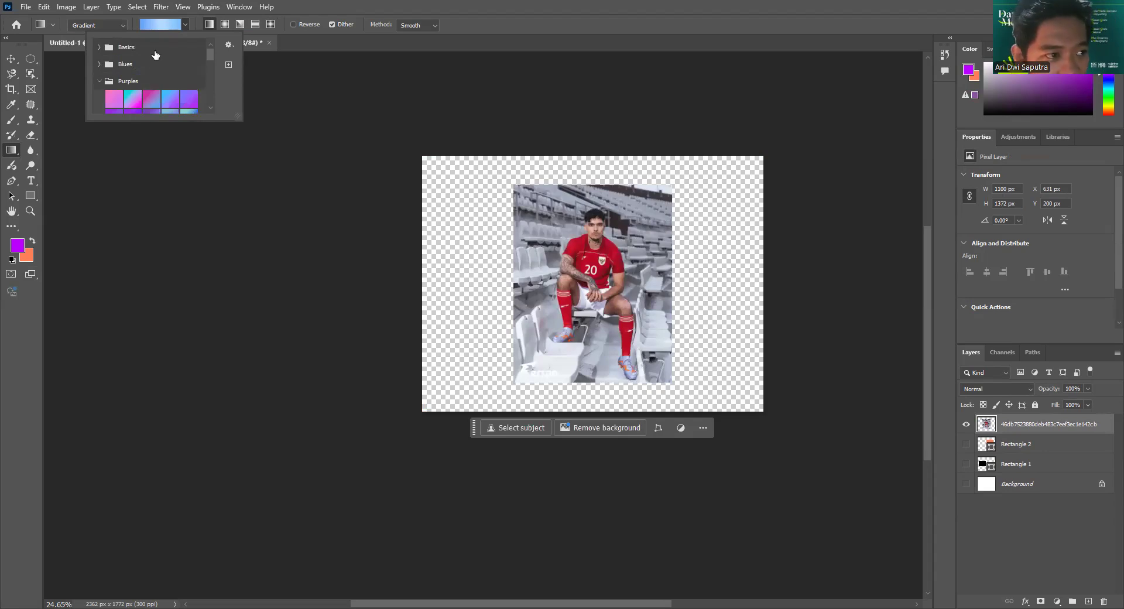
click(151, 100)
drag(490, 189, 632, 272)
Run the gradient fill's style through Radial, Angle and Reflected, and leave it on Diamond.
scroll(1021, 316, down, 3)
scroll(1020, 241, up, 2)
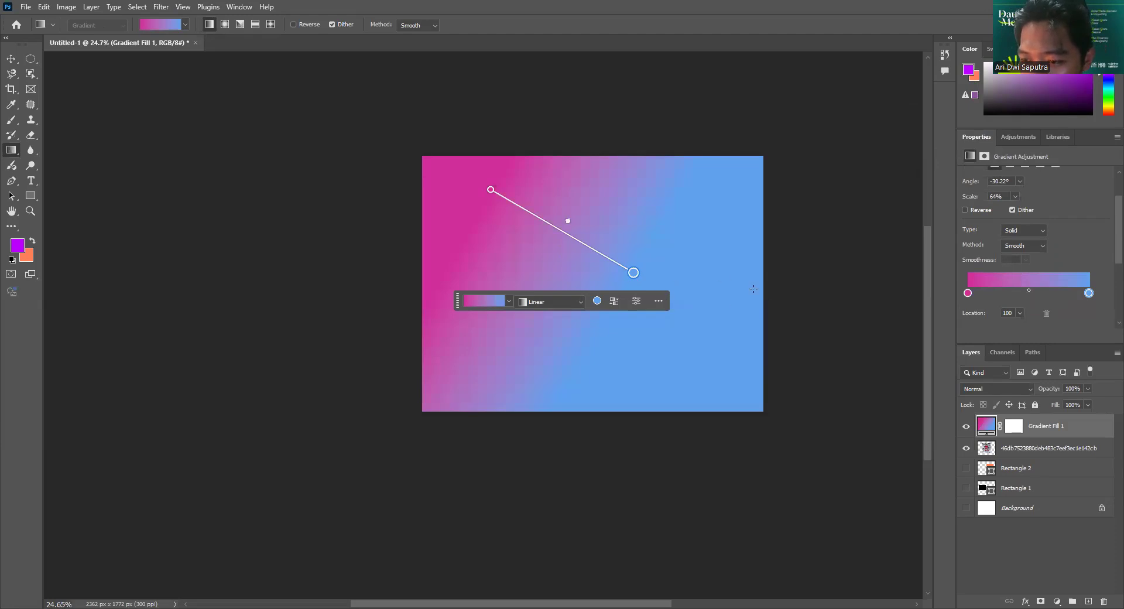
scroll(1049, 234, up, 2)
click(1009, 211)
click(1026, 210)
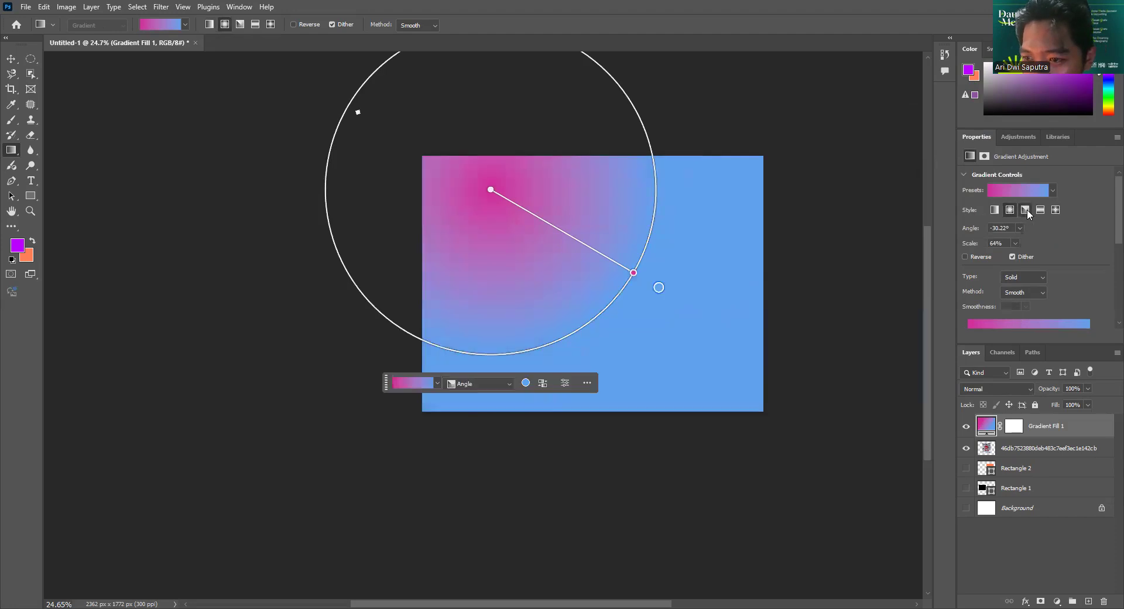
click(1040, 210)
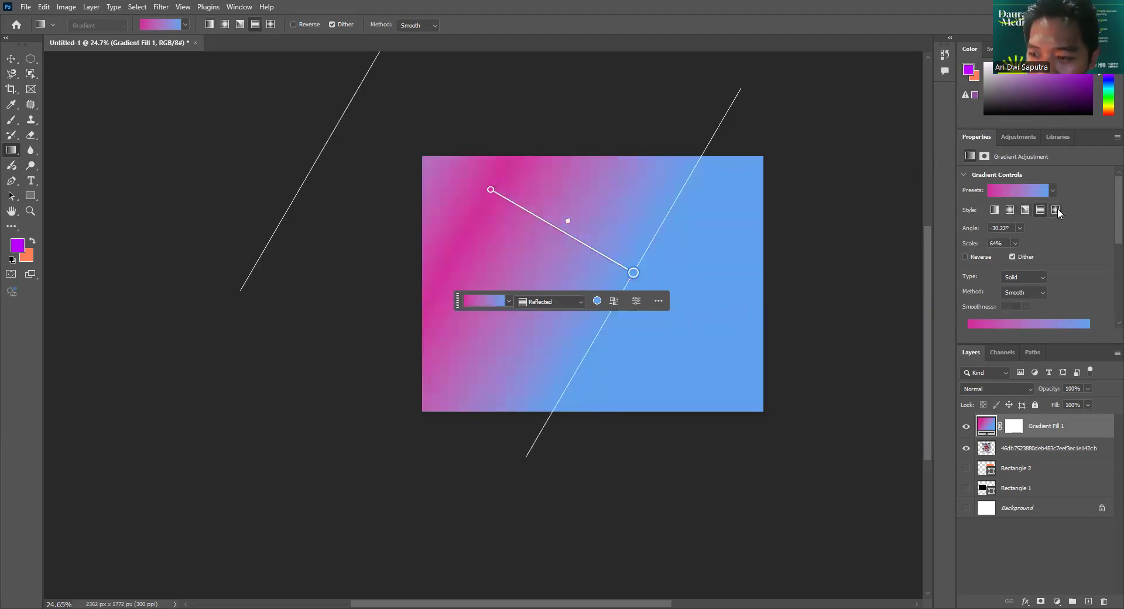
click(1057, 211)
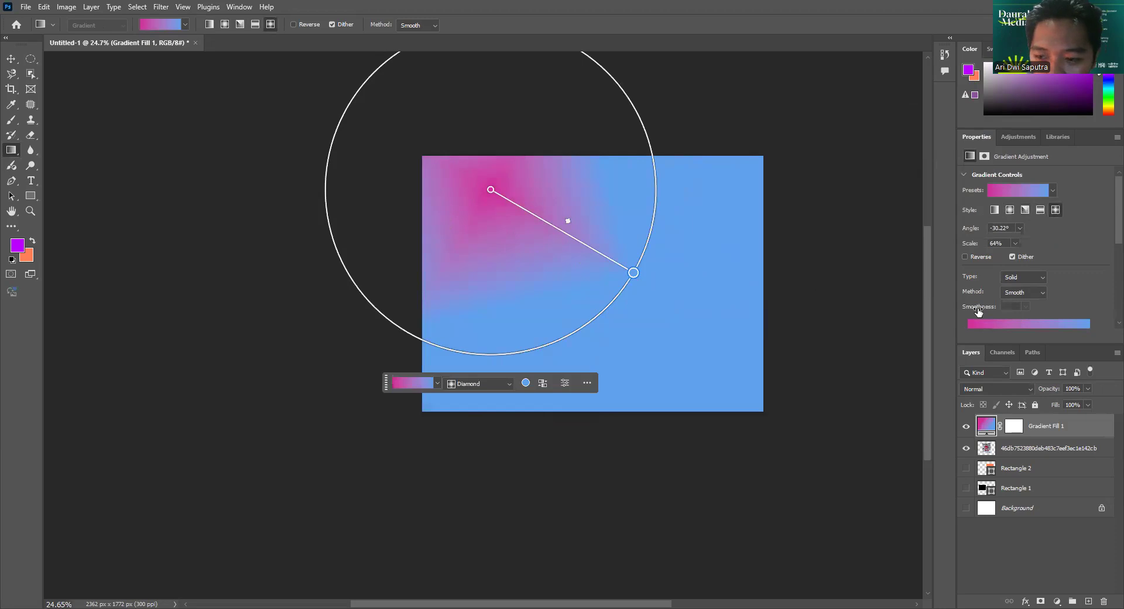
Select the gradient's magenta starting colour stop and collapse the Opacity Controls section.
scroll(995, 299, down, 5)
scroll(1019, 286, up, 2)
click(968, 228)
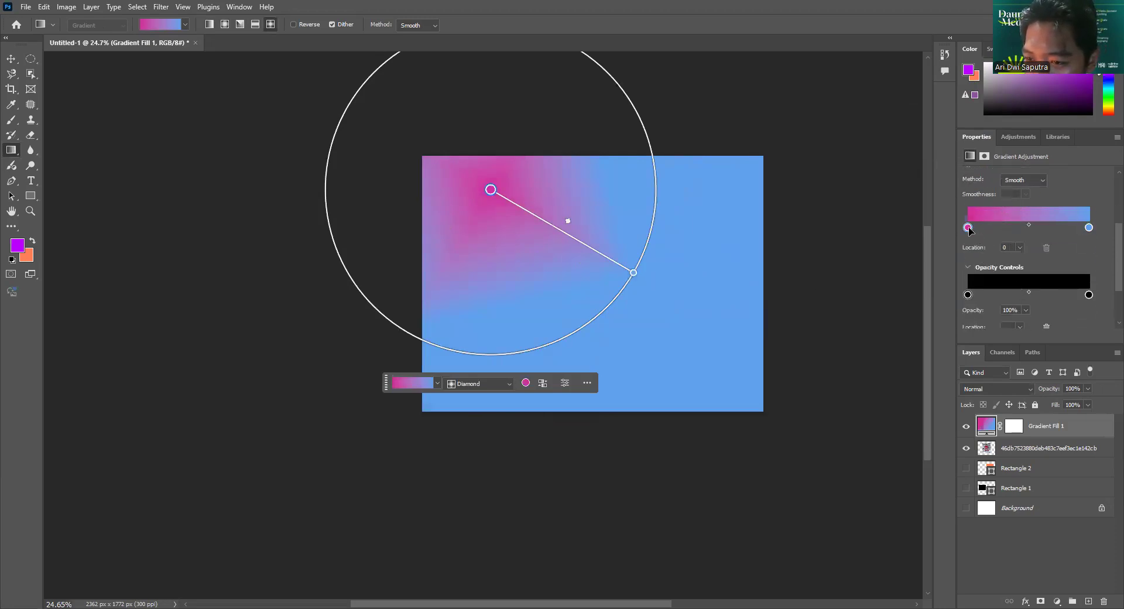
scroll(969, 229, down, 5)
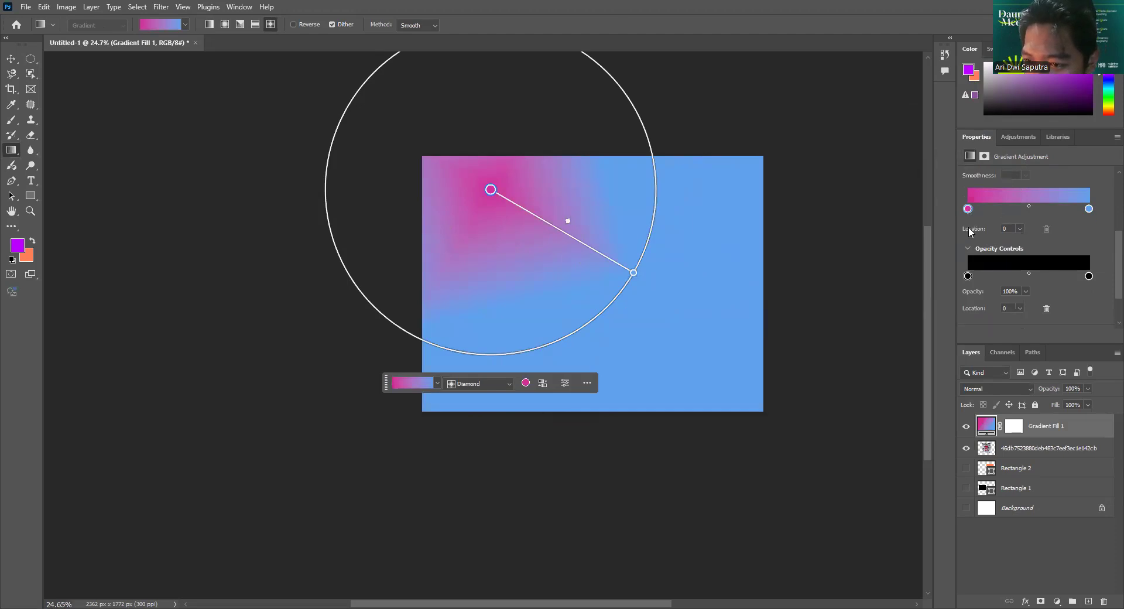
scroll(994, 231, up, 5)
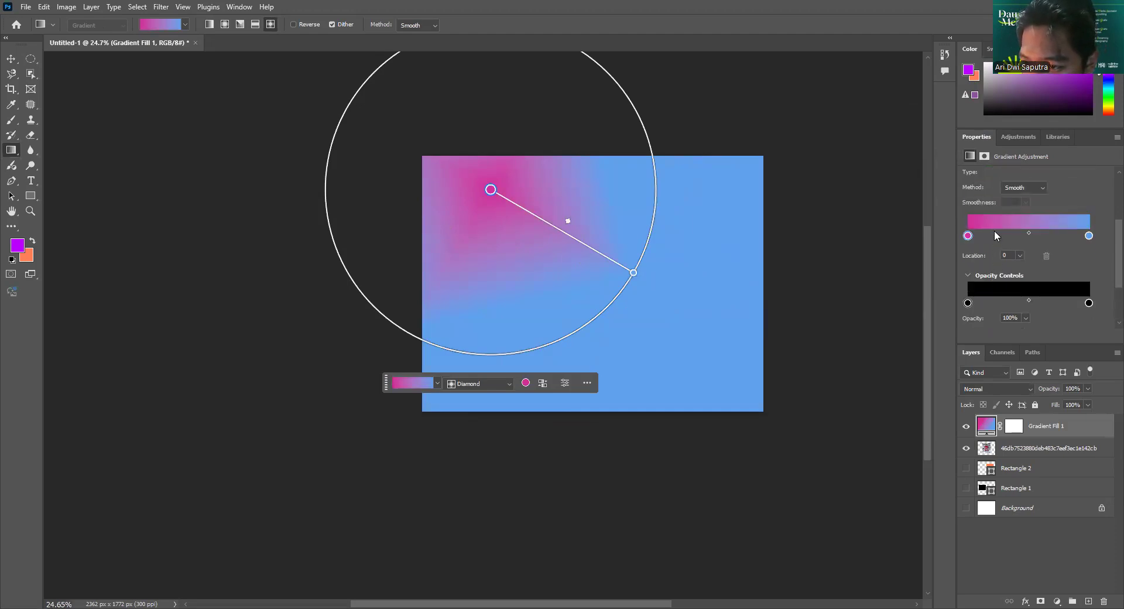
scroll(998, 234, down, 2)
click(968, 285)
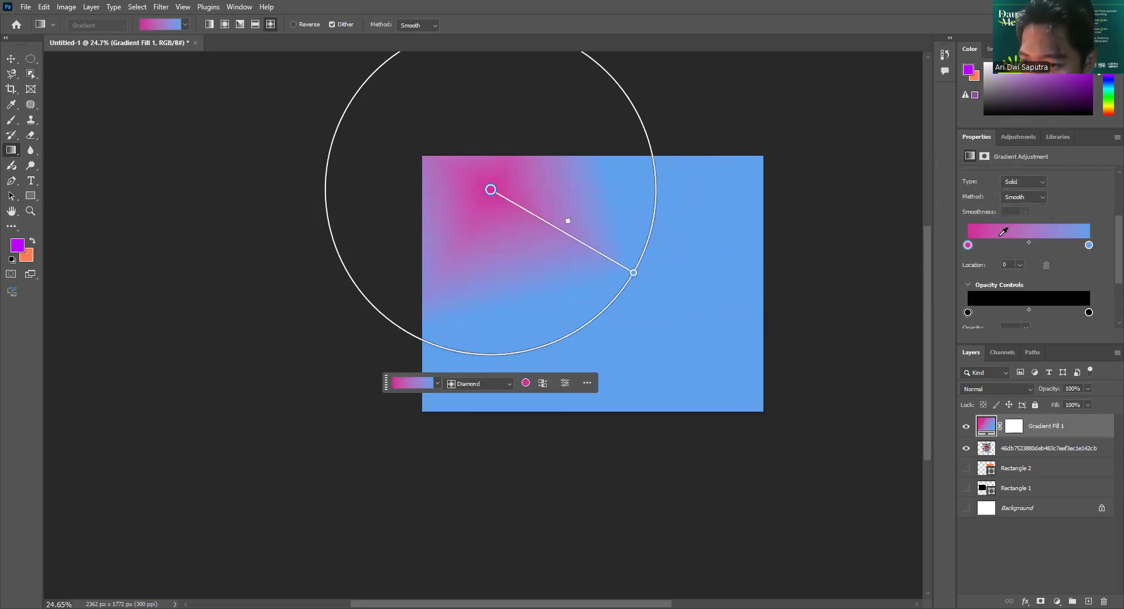
click(967, 285)
Recolour the gradient's starting colour stop to a fully saturated bright green.
scroll(995, 284, down, 4)
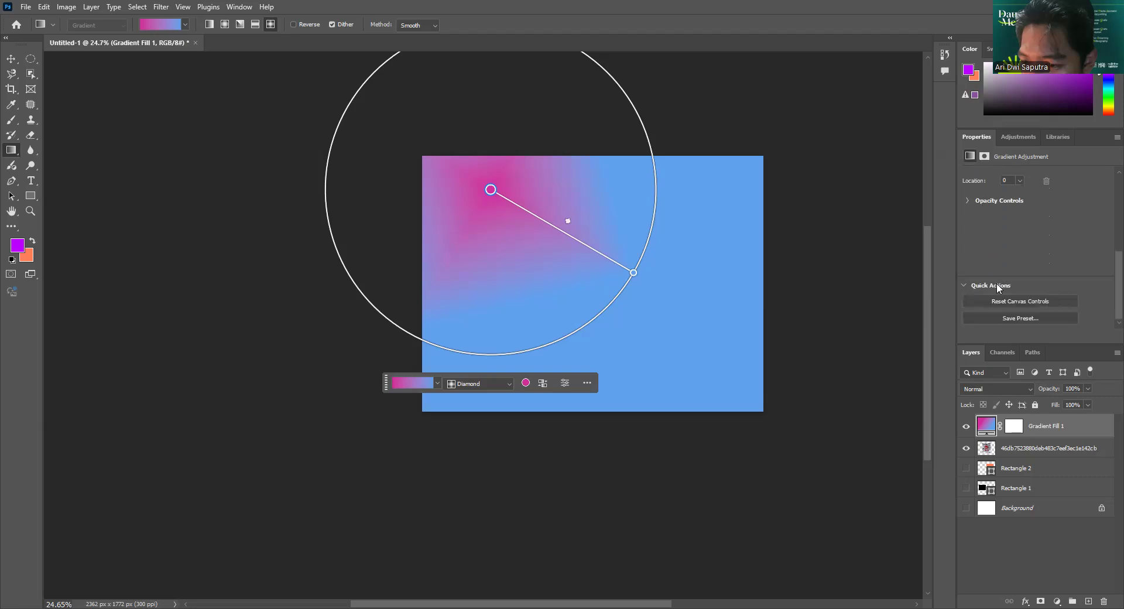
scroll(989, 264, up, 4)
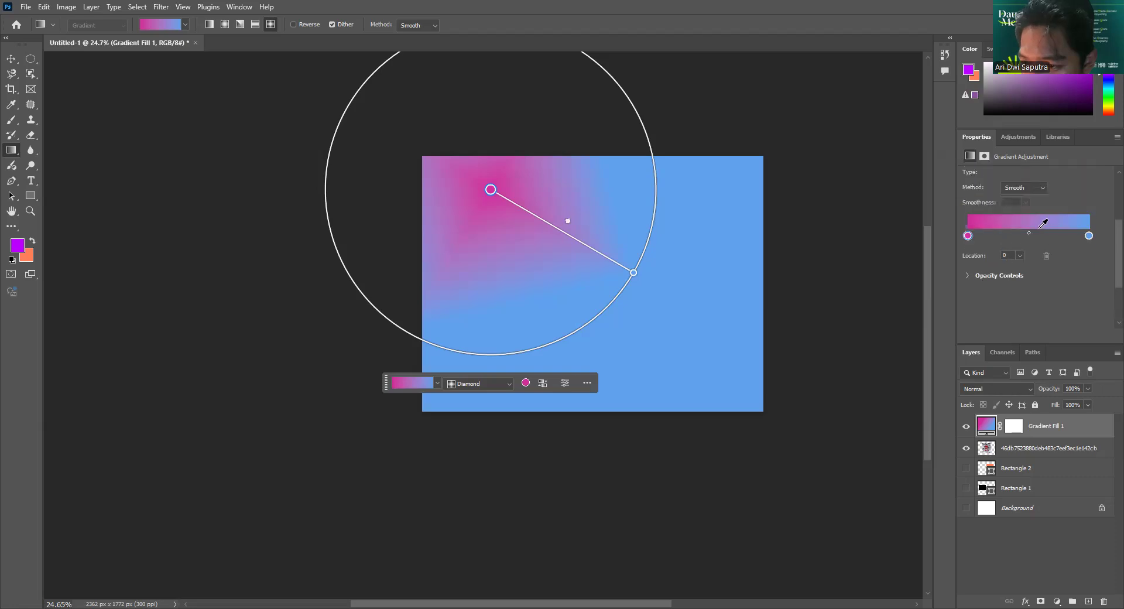
double_click(968, 236)
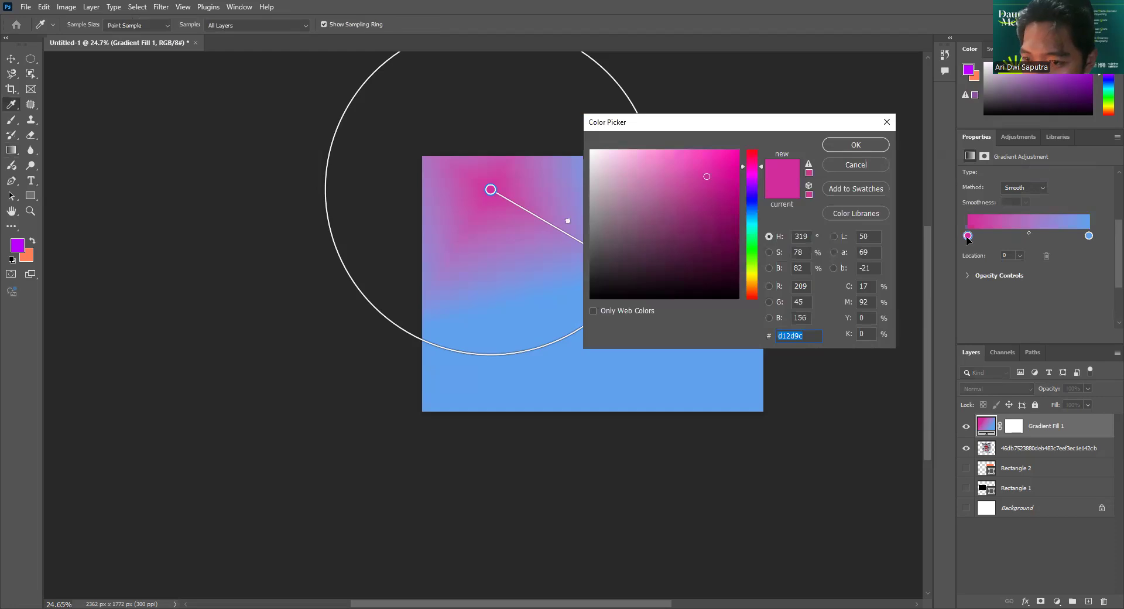
click(887, 122)
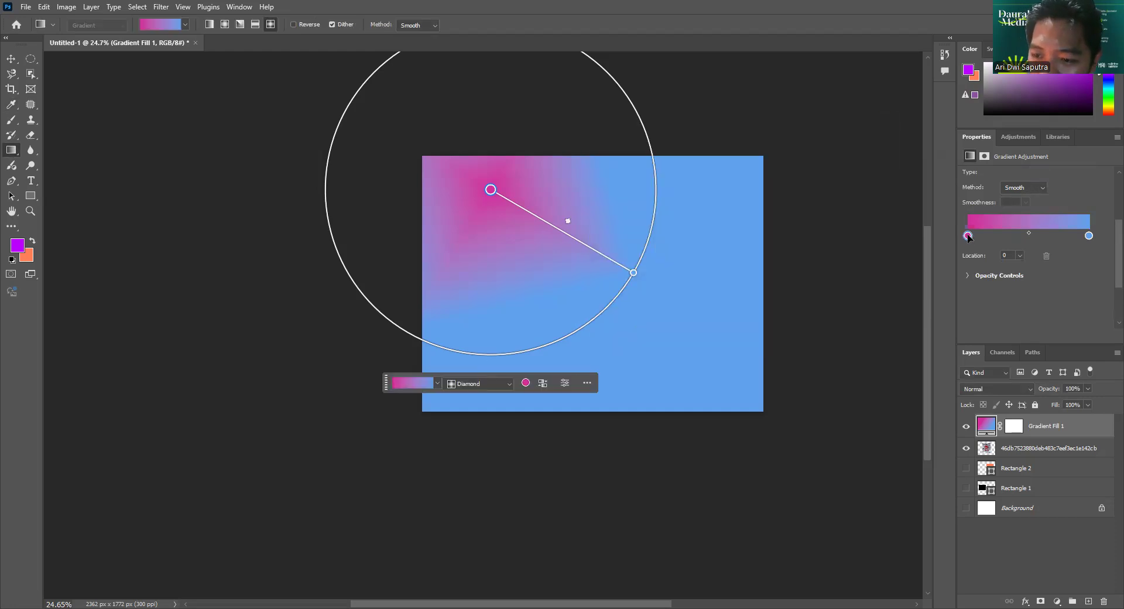
double_click(968, 236)
drag(741, 124, 901, 105)
click(912, 229)
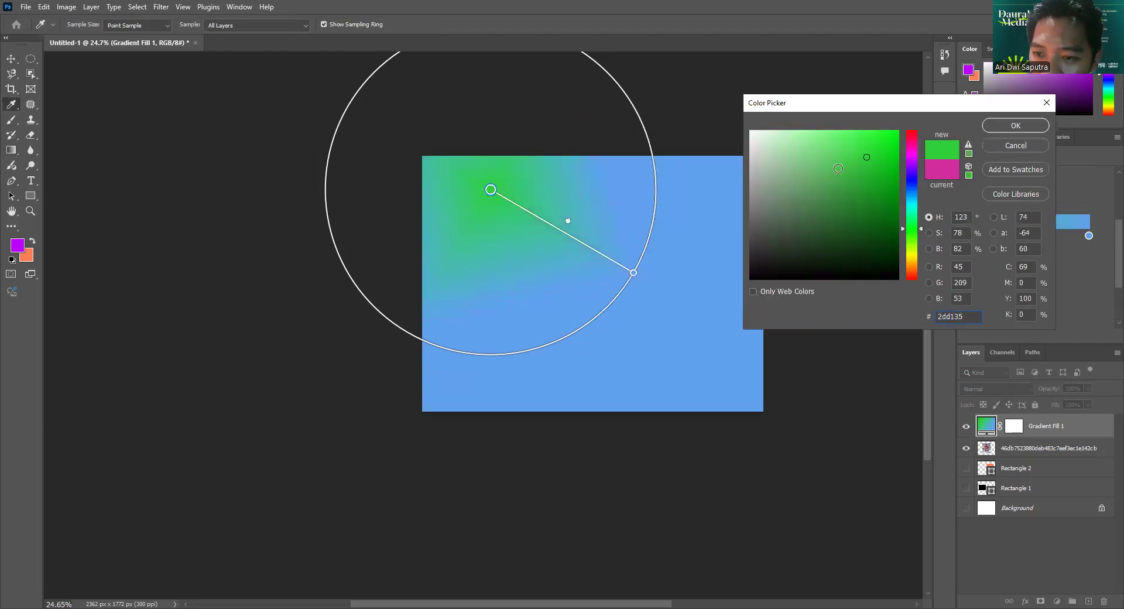
drag(866, 157, 898, 130)
click(1015, 125)
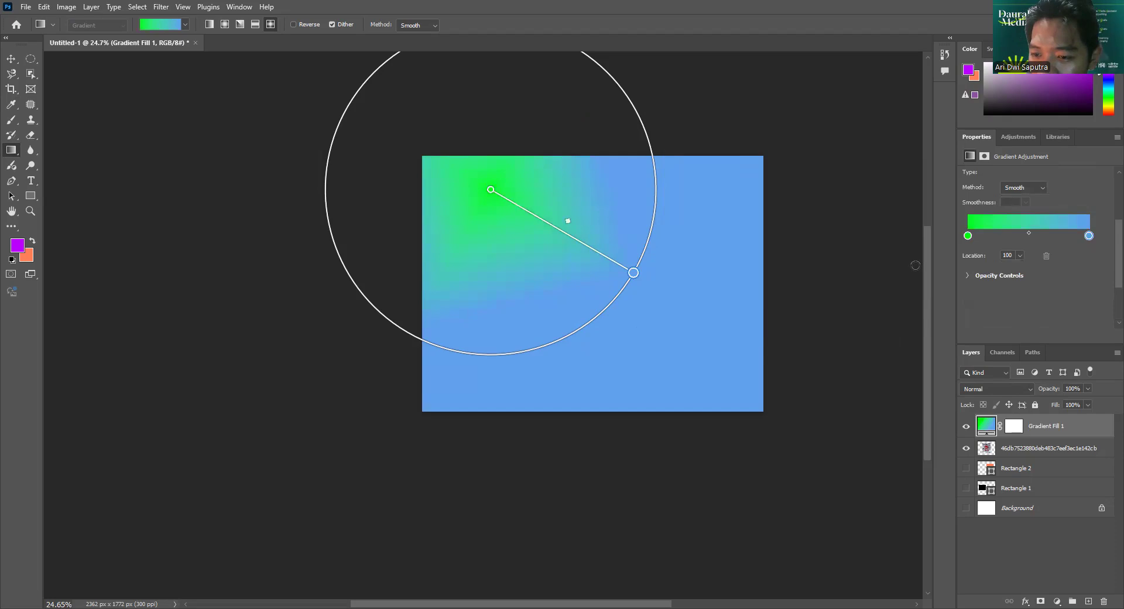
Recolour the gradient's blue end colour stop to a fully saturated orange.
double_click(1089, 235)
click(912, 268)
drag(877, 149, 899, 131)
click(1009, 127)
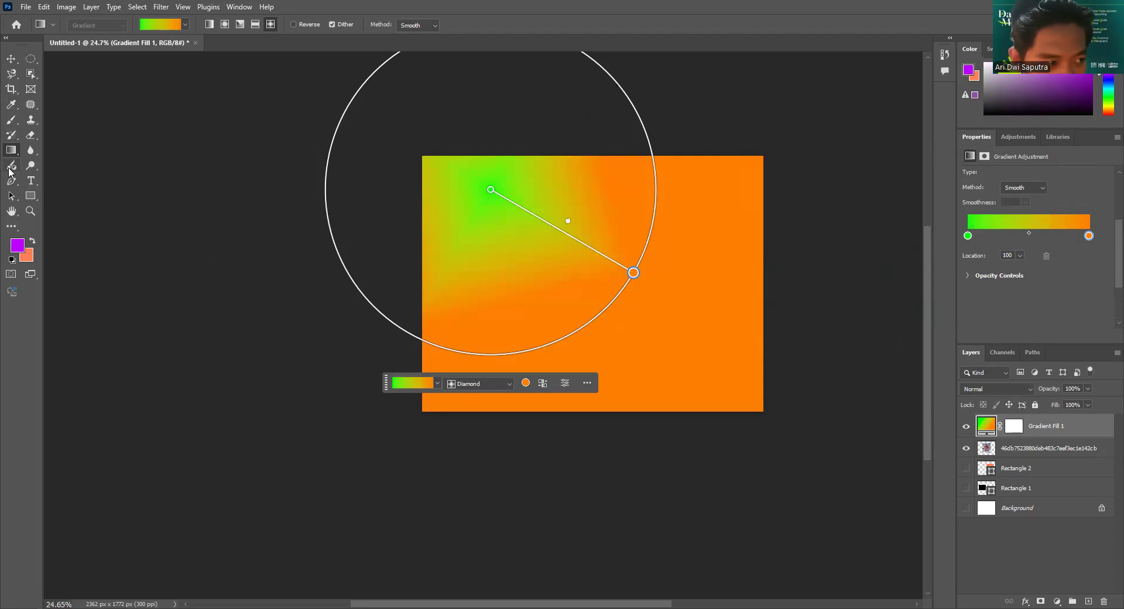
Hide the Gradient Fill 1 layer, and activate the Blur tool with the footballer photo layer selected.
click(962, 432)
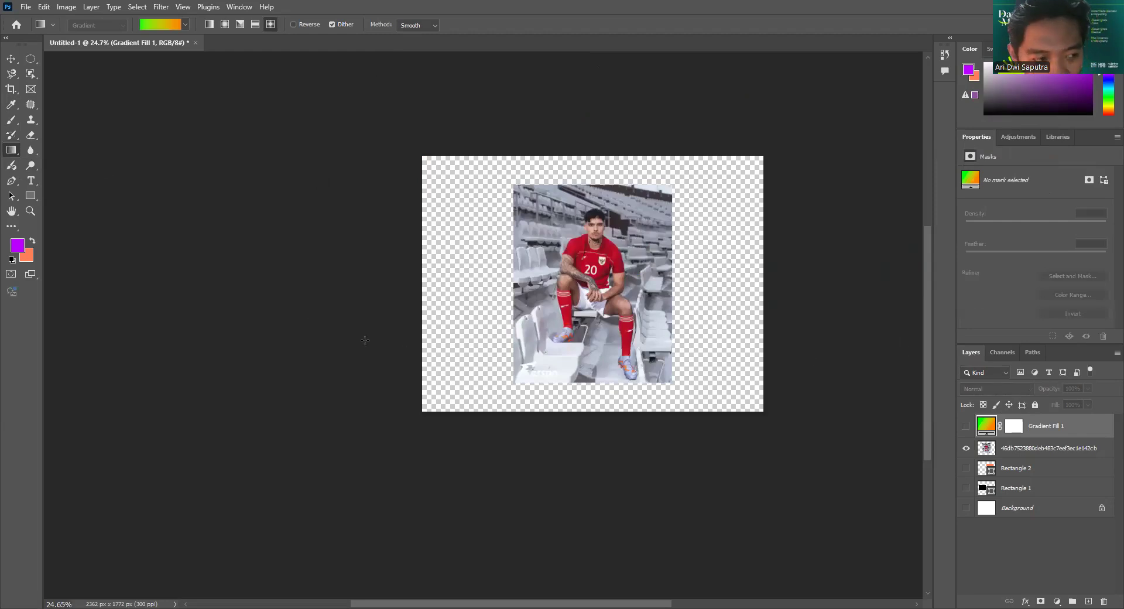
click(31, 150)
right_click(33, 150)
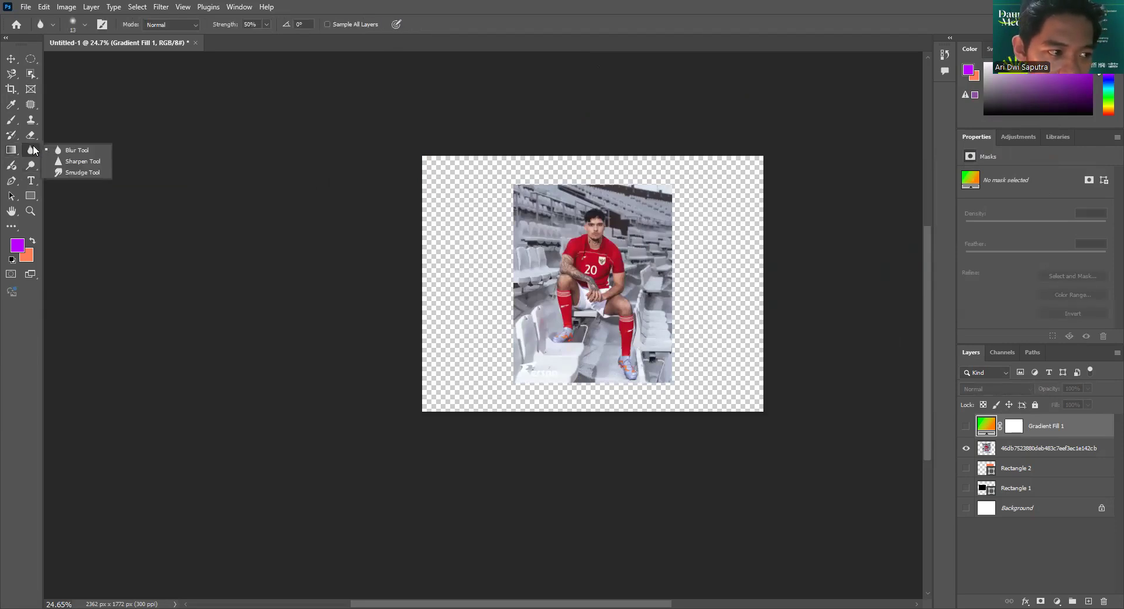
click(75, 151)
click(1032, 450)
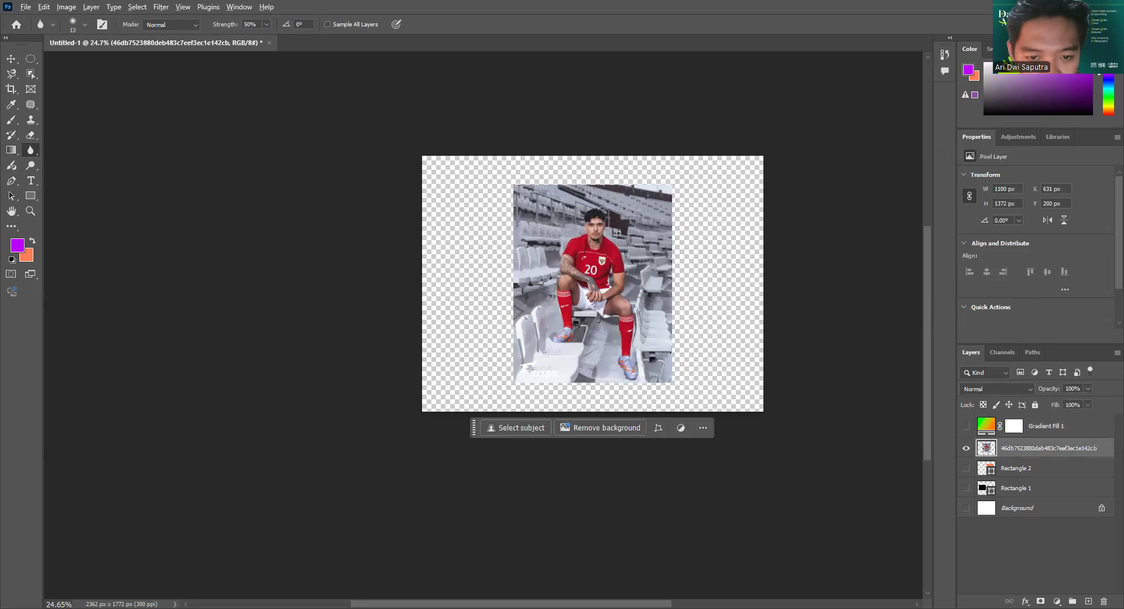
Enlarge the Blur tool's brush to 136 px for working on the footballer photo.
scroll(595, 223, up, 5)
right_click(598, 223)
drag(658, 251, 702, 248)
key(Return)
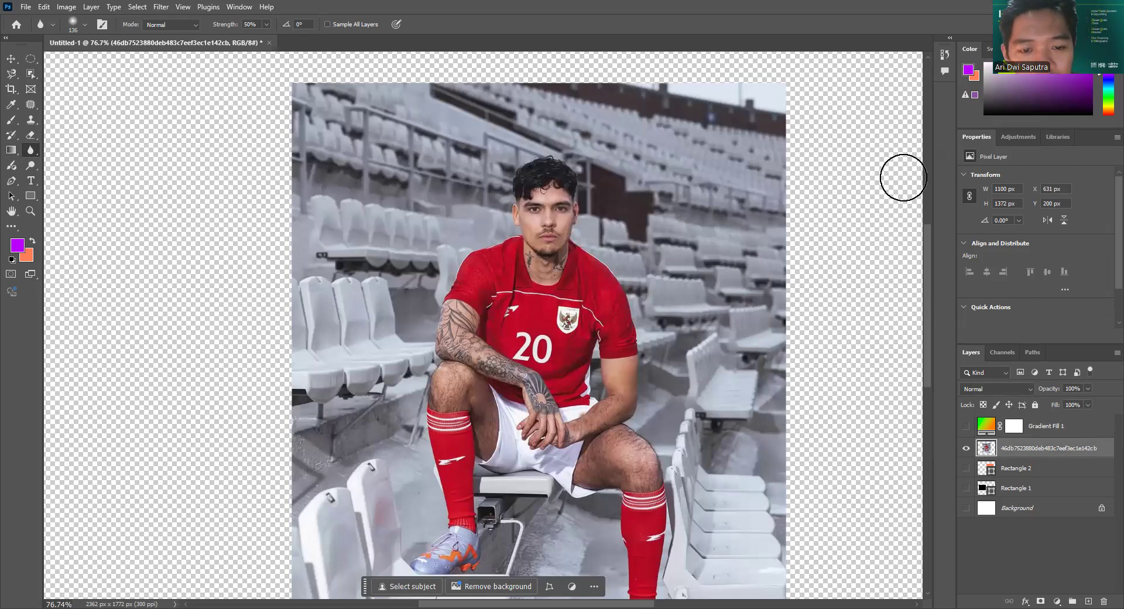
Raise the Blur tool's strength to 100% and blur the player's face.
scroll(556, 211, up, 3)
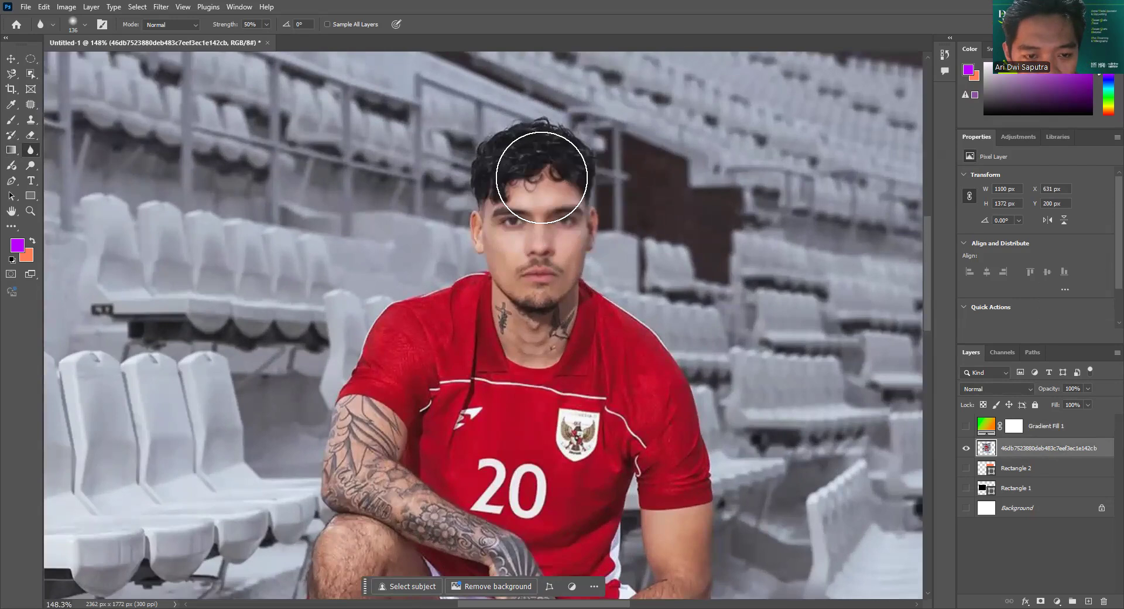
right_click(670, 188)
click(115, 51)
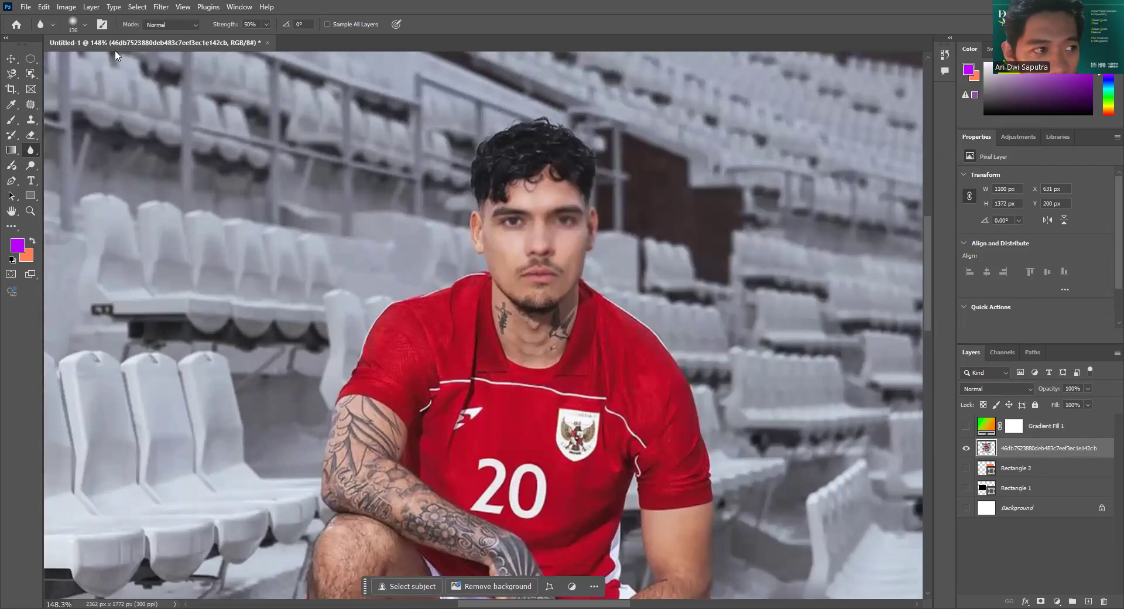
click(85, 24)
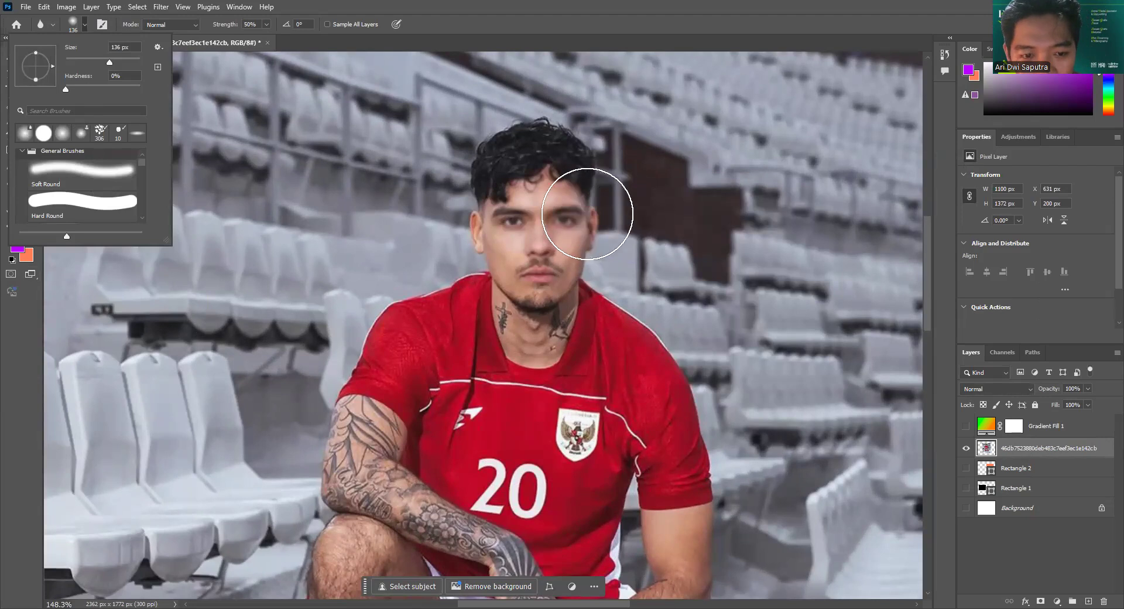
drag(546, 201, 507, 269)
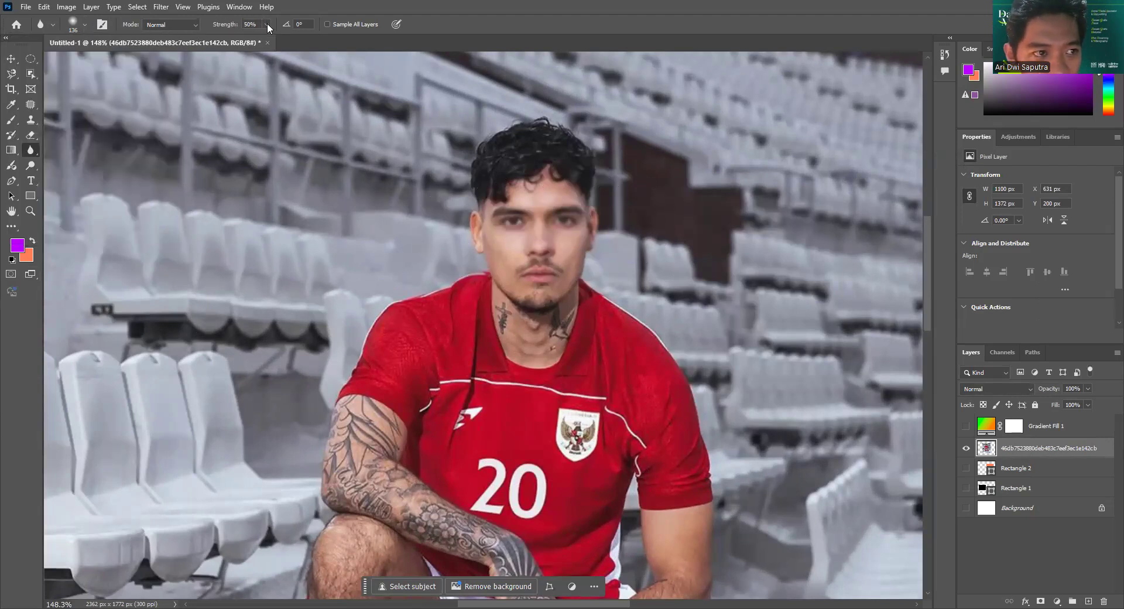
drag(268, 37, 332, 36)
mouse_move(527, 254)
mouse_down()
mouse_move(546, 292)
mouse_move(532, 322)
mouse_move(488, 308)
mouse_move(505, 219)
mouse_up()
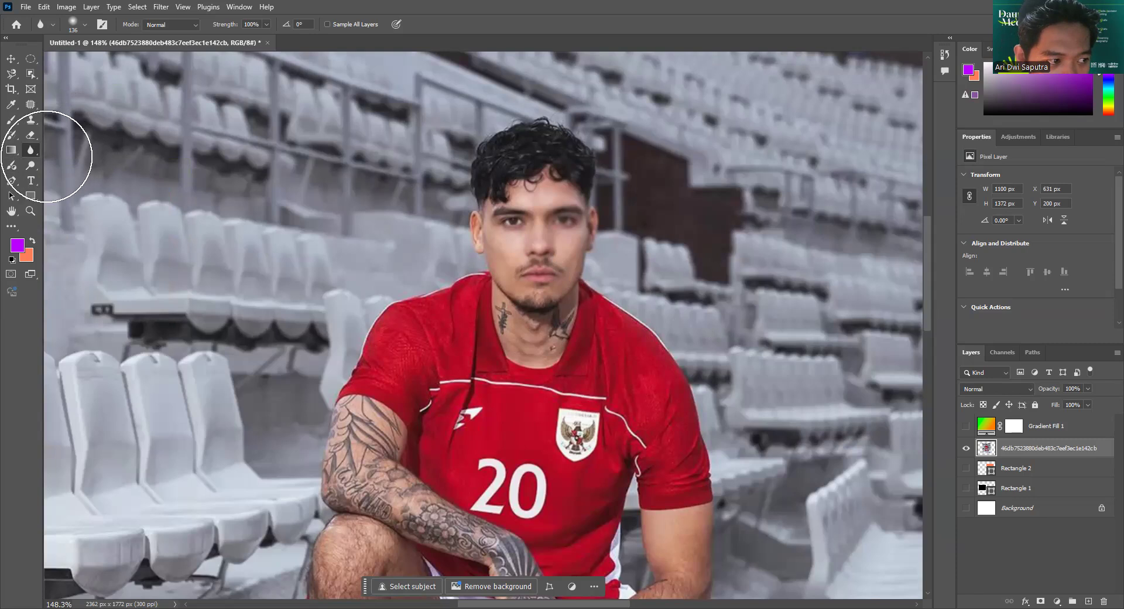
Lighten the skin of the player's neck with the Dodge tool, using the Midtones range at 50% exposure.
click(35, 165)
right_click(36, 165)
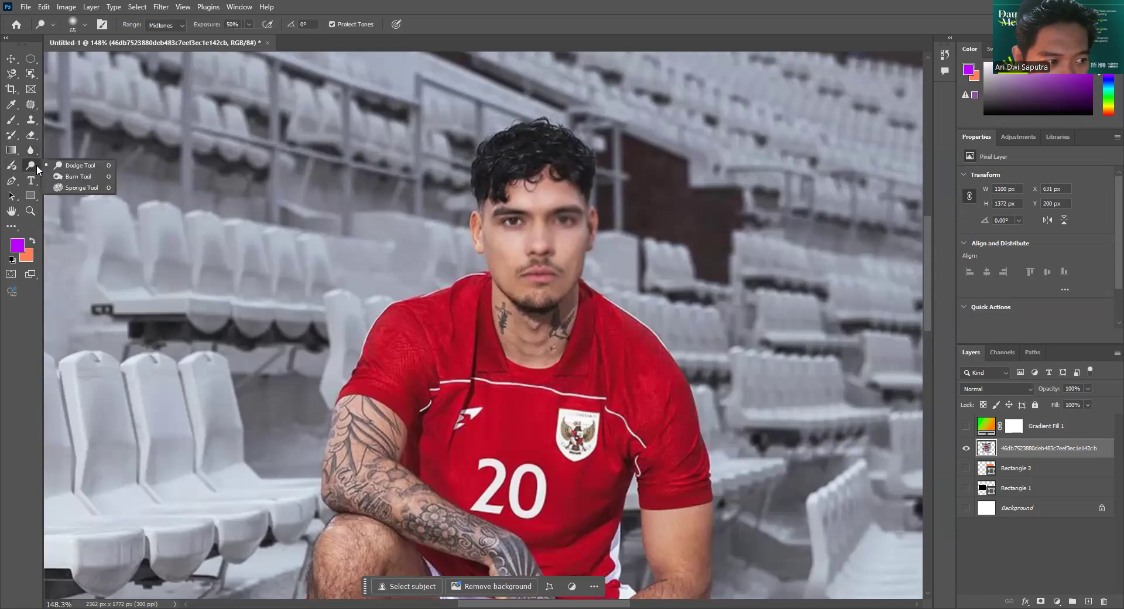
click(85, 169)
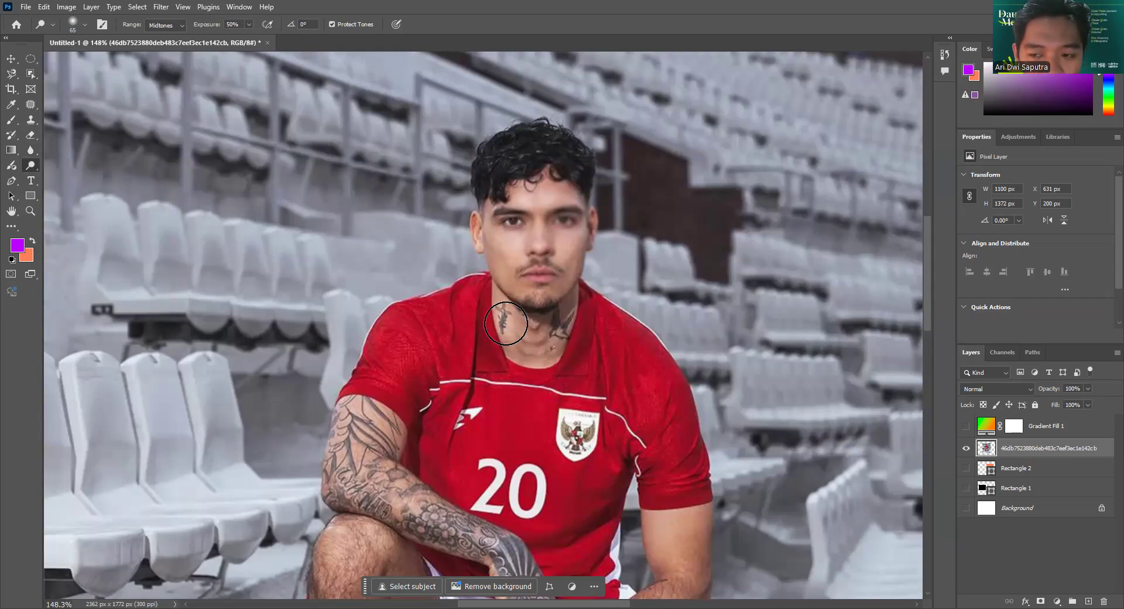
drag(506, 322, 519, 331)
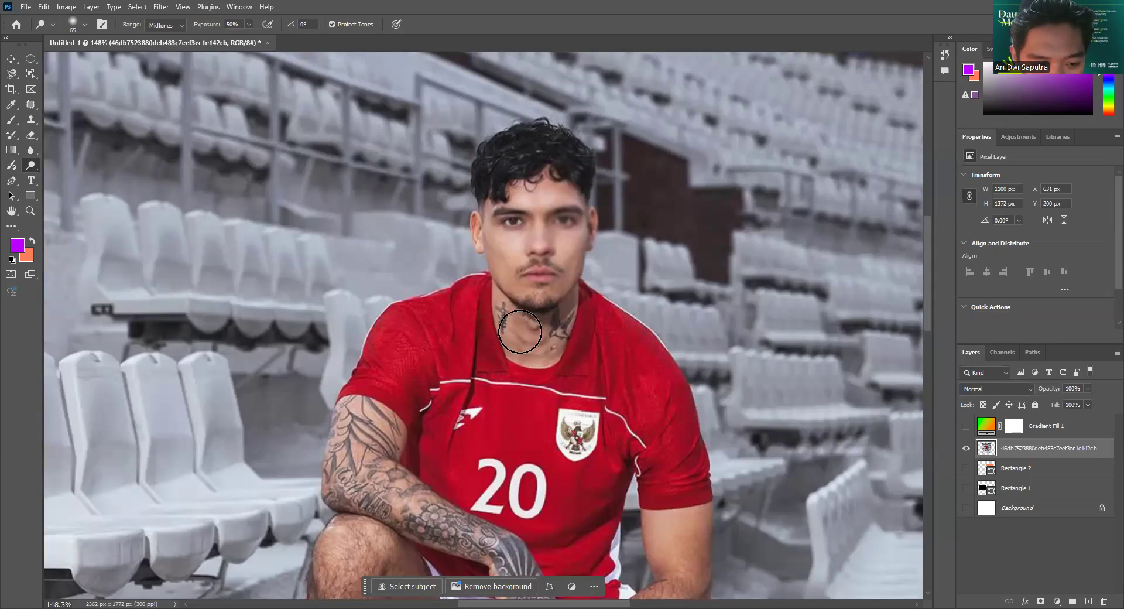
scroll(520, 331, up, 2)
scroll(520, 331, up, 3)
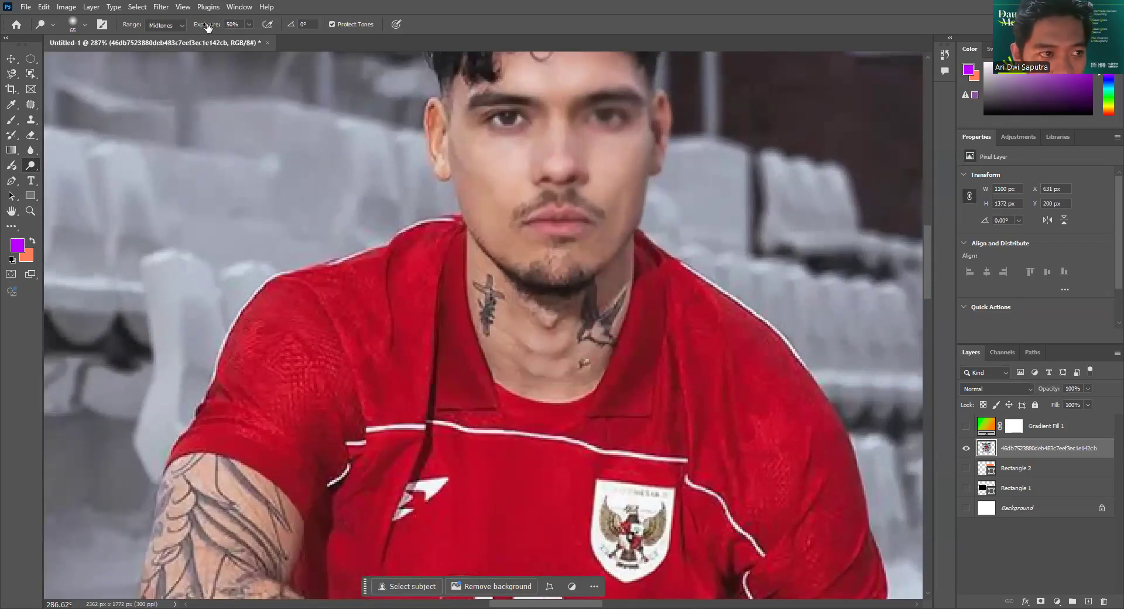
drag(522, 363, 528, 372)
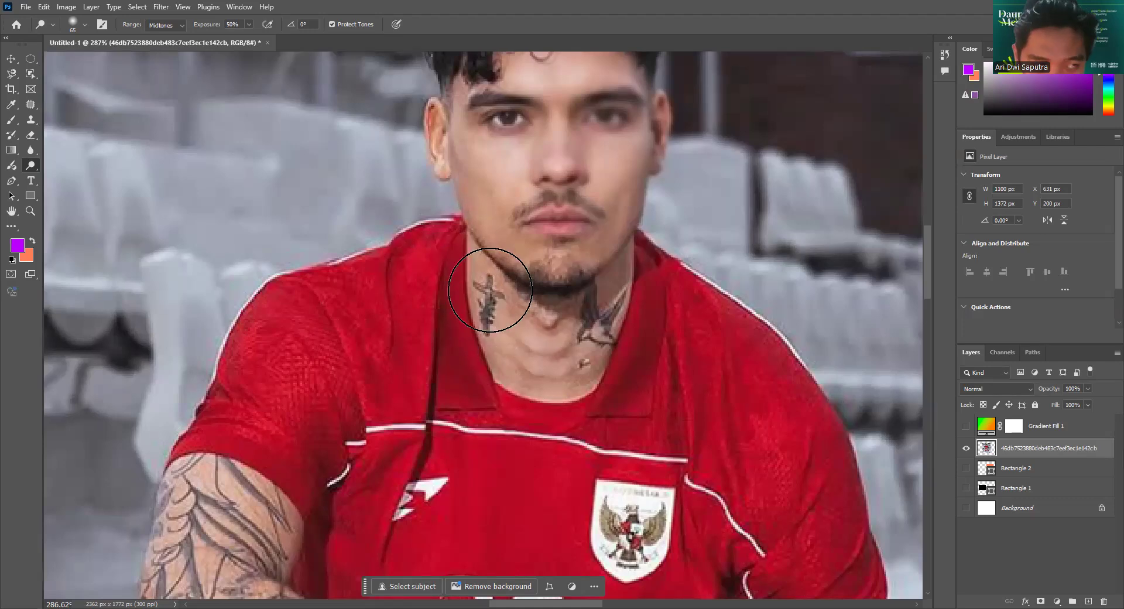
click(248, 25)
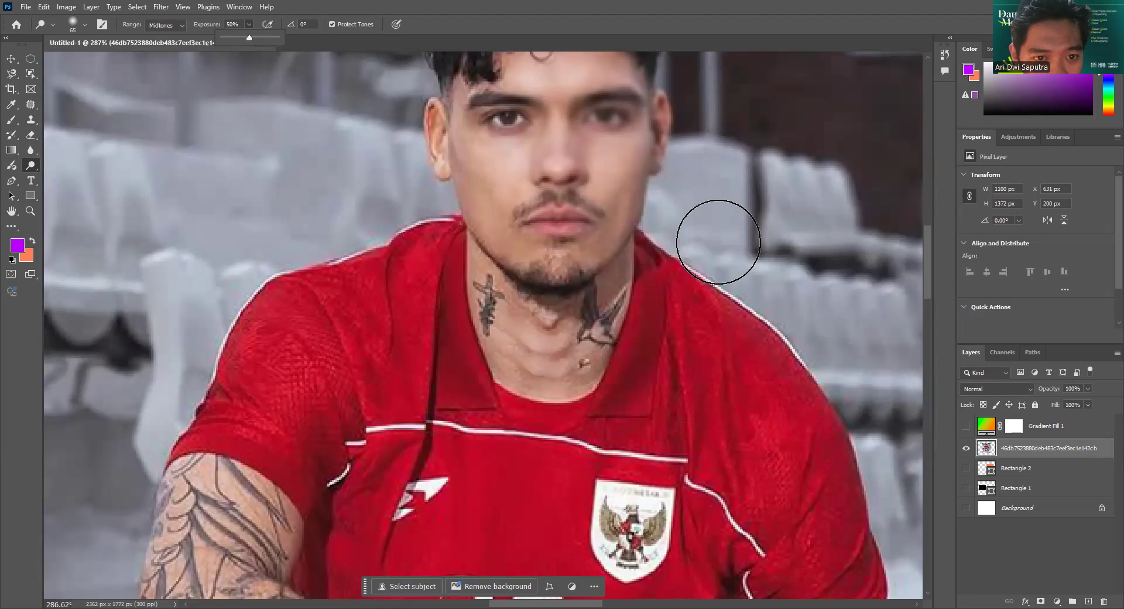
mouse_move(612, 284)
mouse_down()
mouse_move(578, 319)
mouse_move(541, 319)
mouse_up()
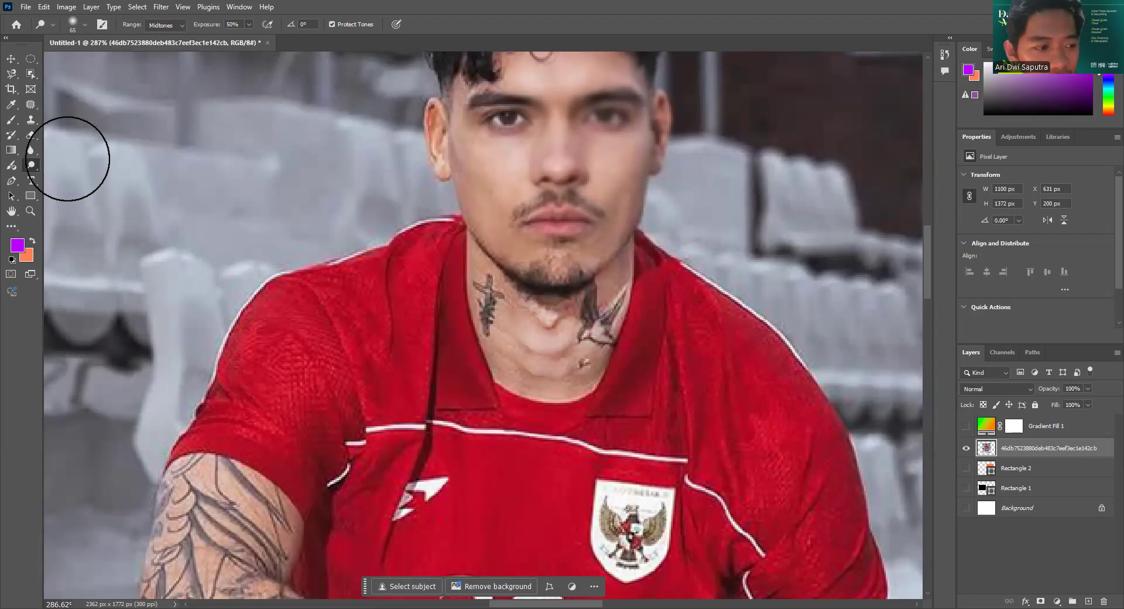
mouse_move(564, 328)
mouse_down()
mouse_move(553, 316)
mouse_move(532, 326)
mouse_move(537, 381)
mouse_up()
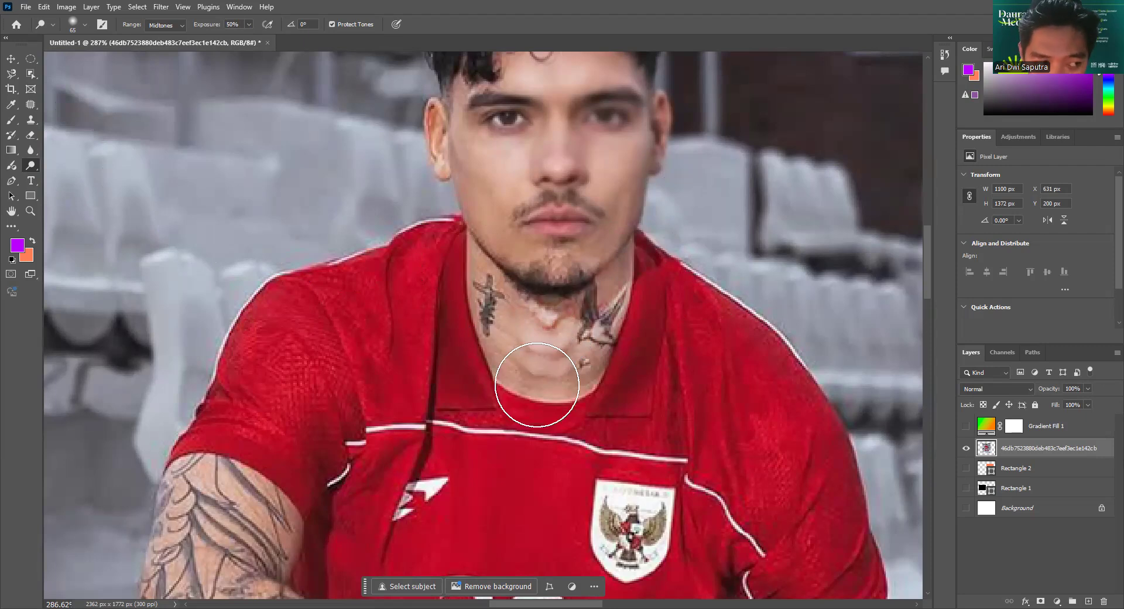
Undo the Dodge strokes on the player's neck.
key(ctrl+z)
key(ctrl+z)
key(ctrl+z)
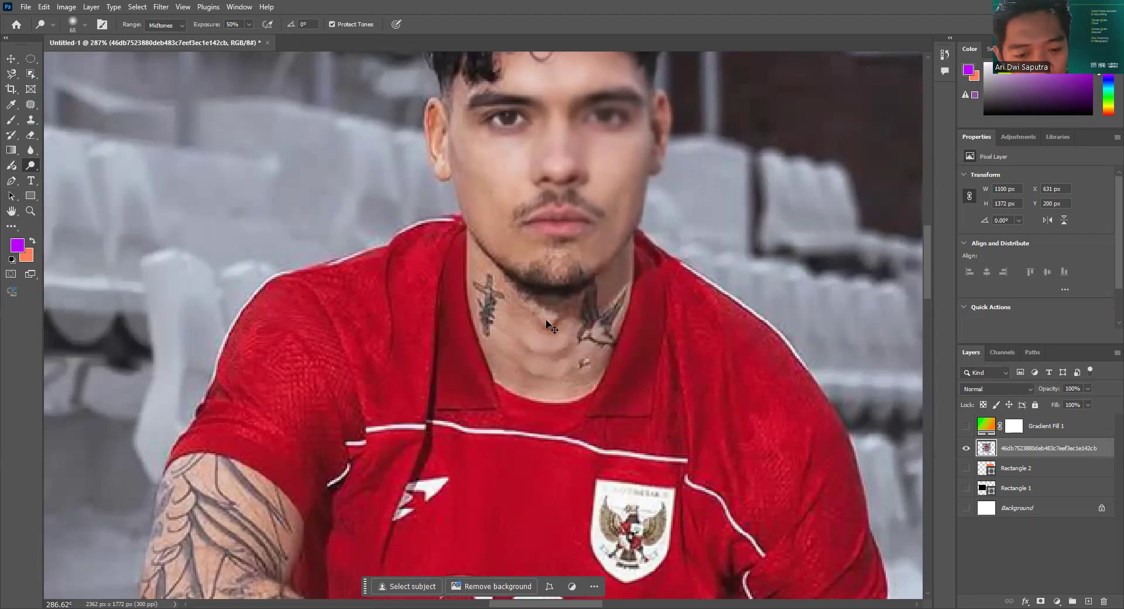
click(12, 182)
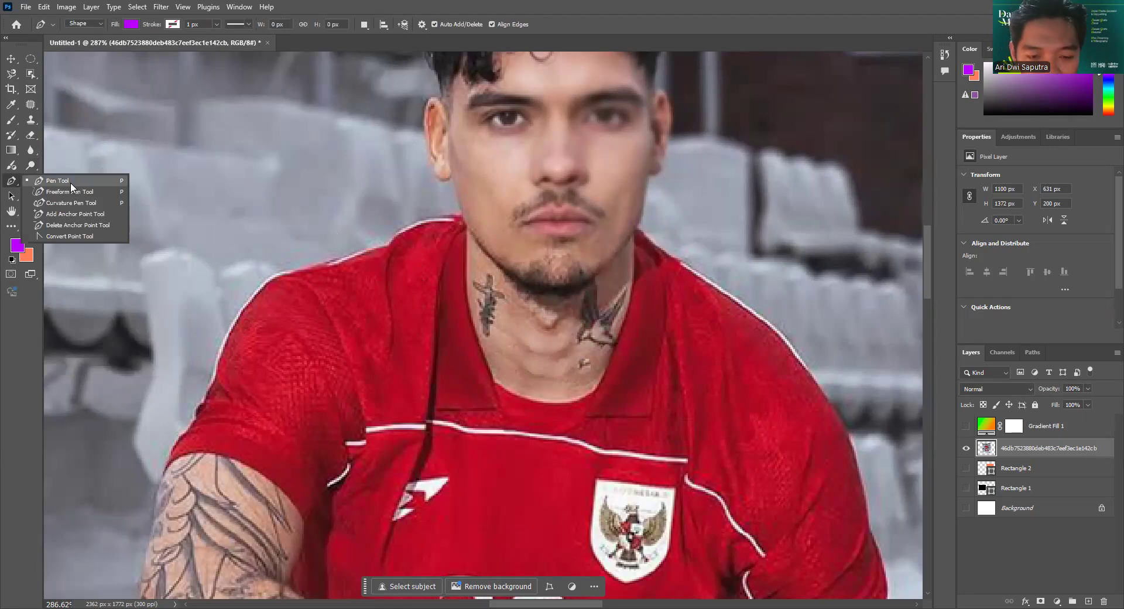
click(71, 184)
scroll(648, 229, down, 6)
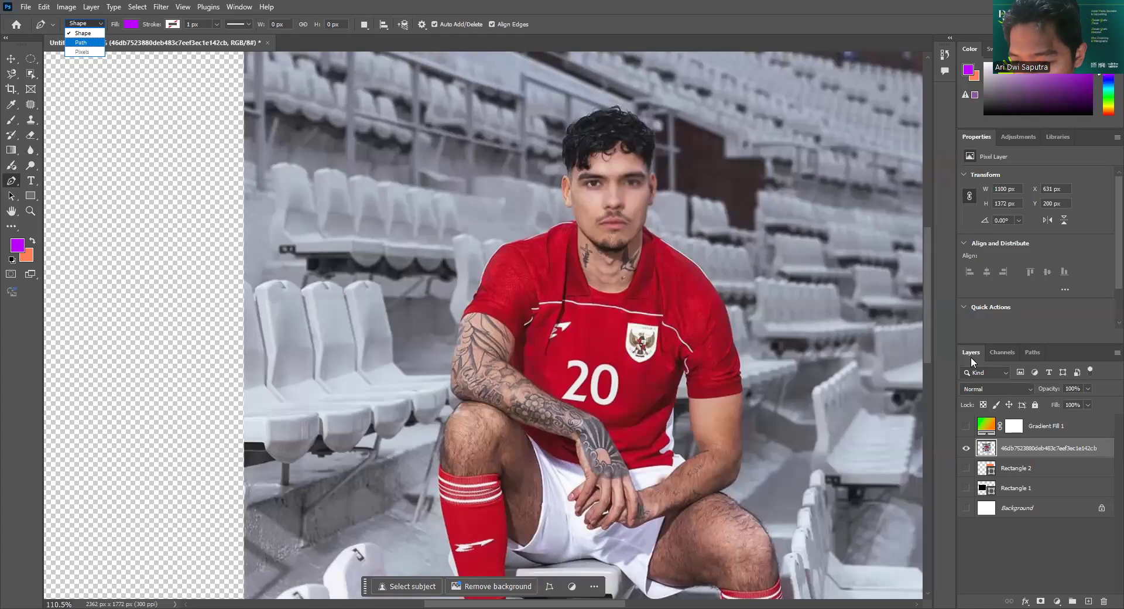
click(824, 212)
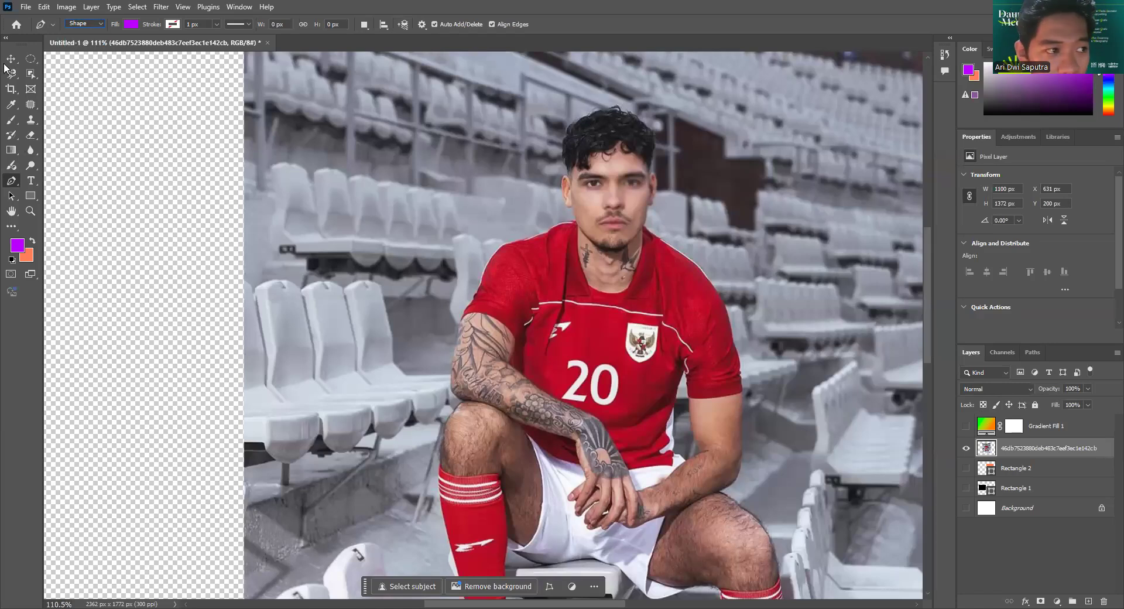
Dock Layers as its own column beside the canvas, leaving Channels and Paths grouped separately with Paths shown.
click(12, 60)
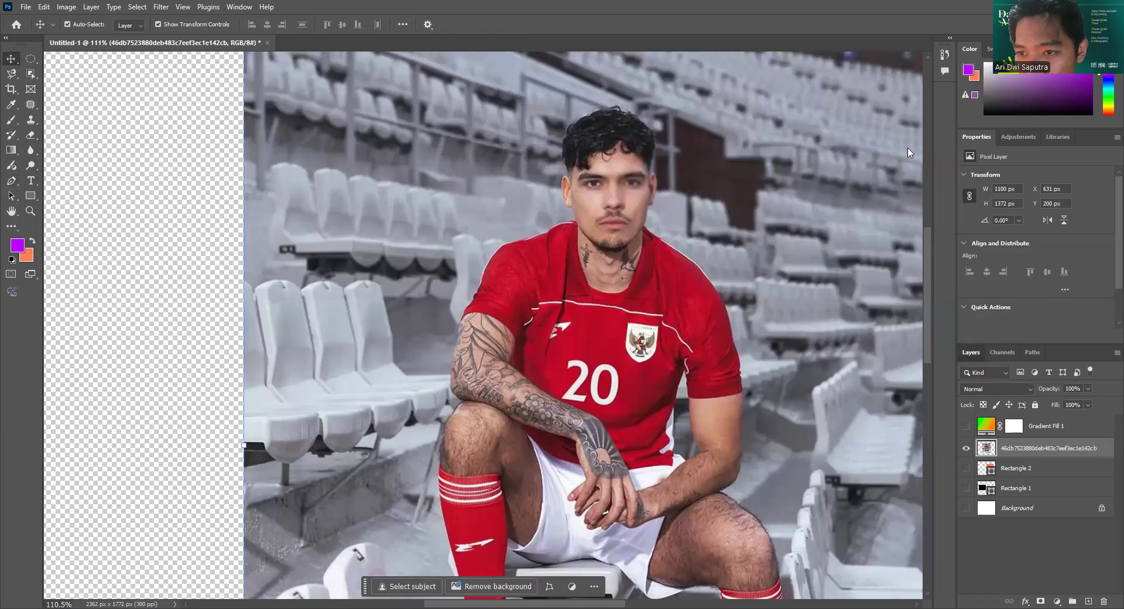
drag(930, 150, 930, 149)
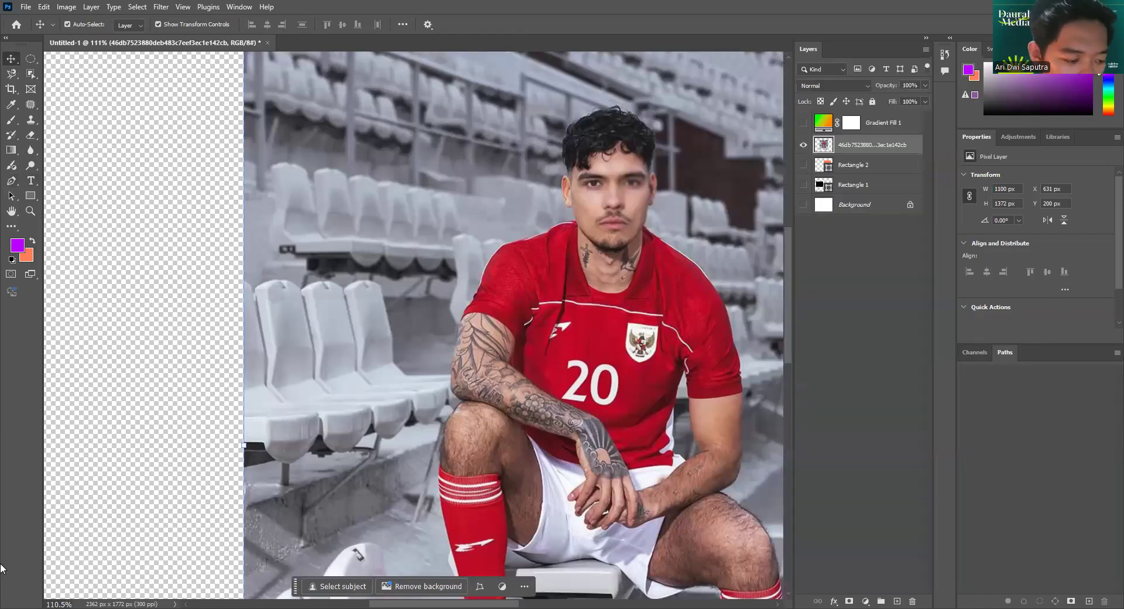
Activate the Pen tool and set its drawing mode to Path.
click(31, 211)
right_click(427, 203)
click(445, 206)
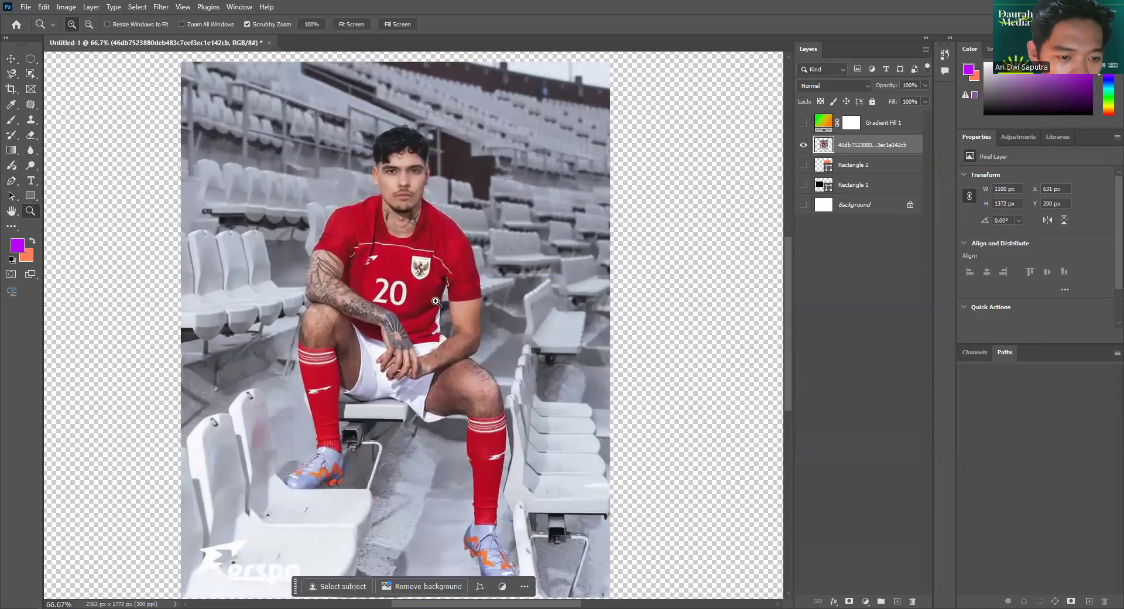
click(435, 301)
scroll(375, 325, up, 2)
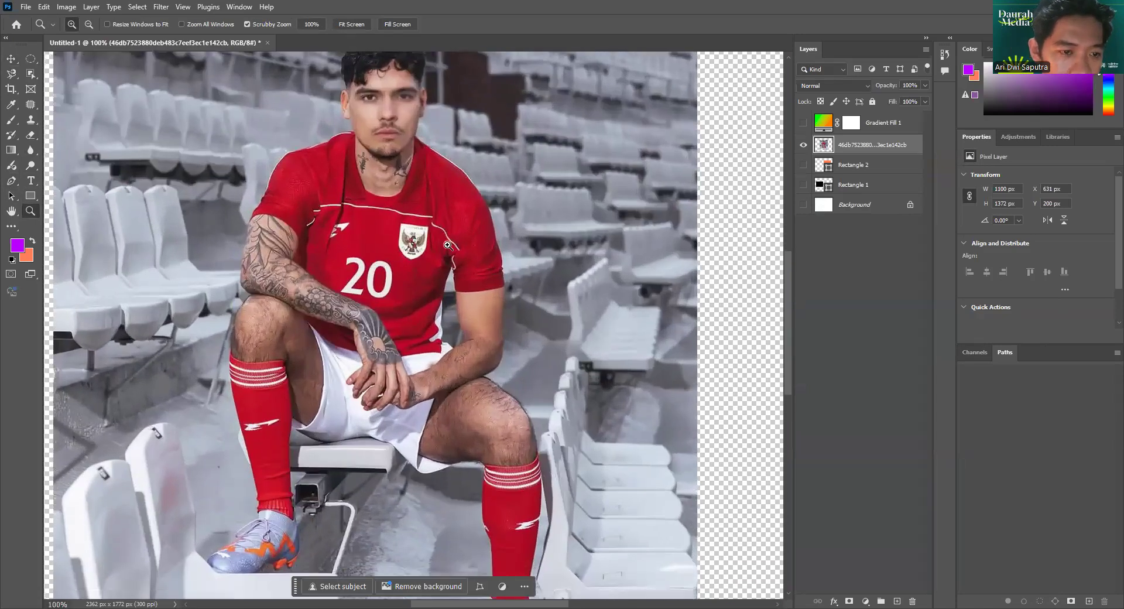
click(9, 183)
click(9, 182)
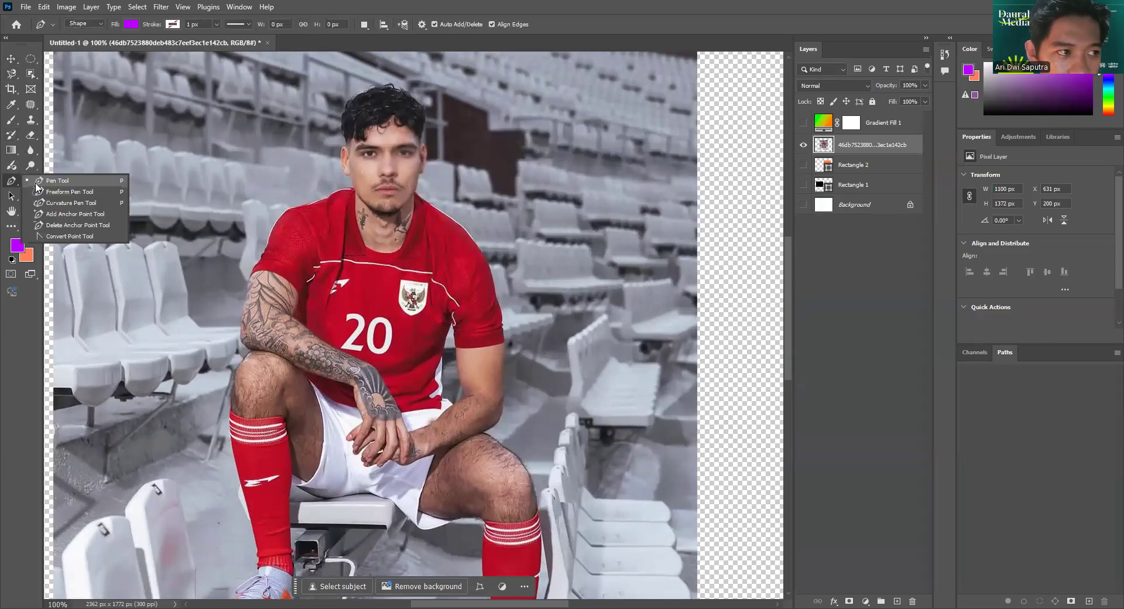
click(95, 28)
click(91, 24)
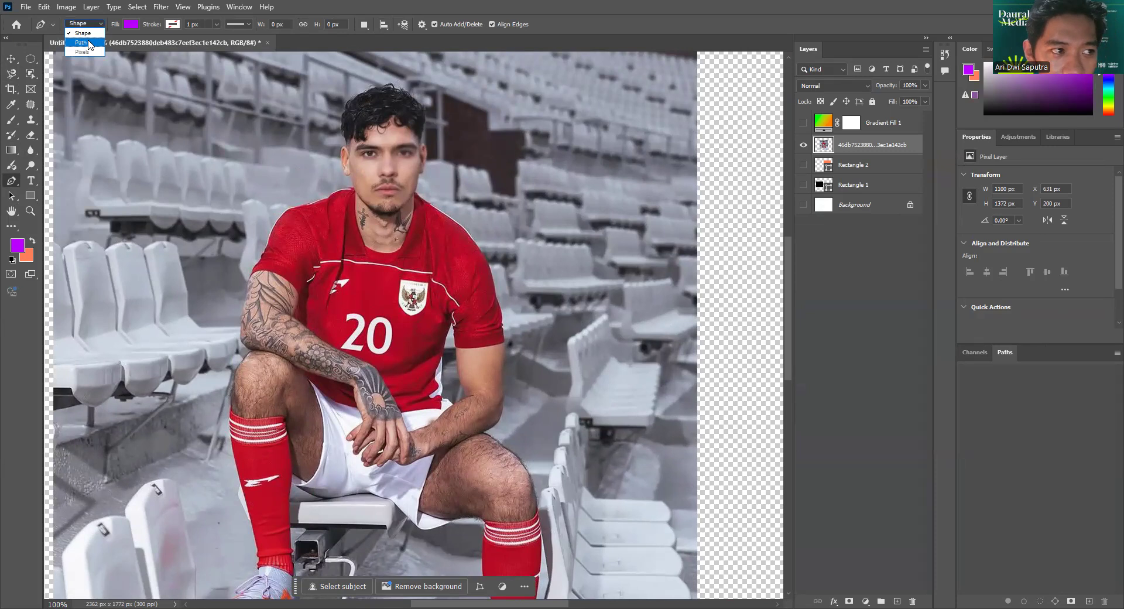
click(89, 43)
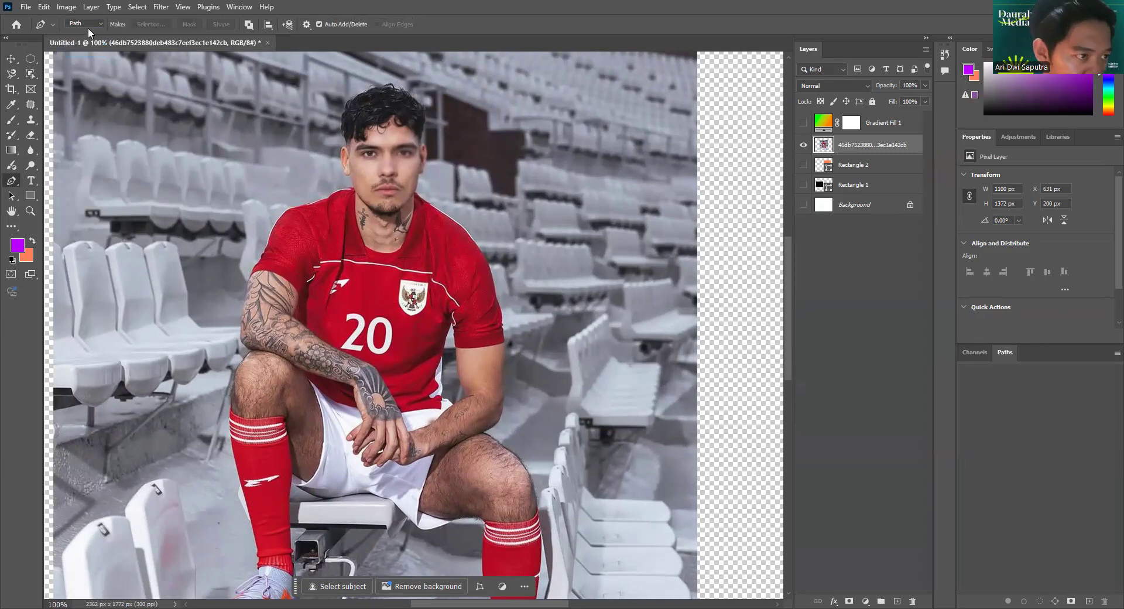
Draw a closed path with straight and curved segments across the player's torso and the seats to his right.
click(560, 140)
click(619, 271)
drag(584, 354, 541, 380)
drag(477, 360, 425, 331)
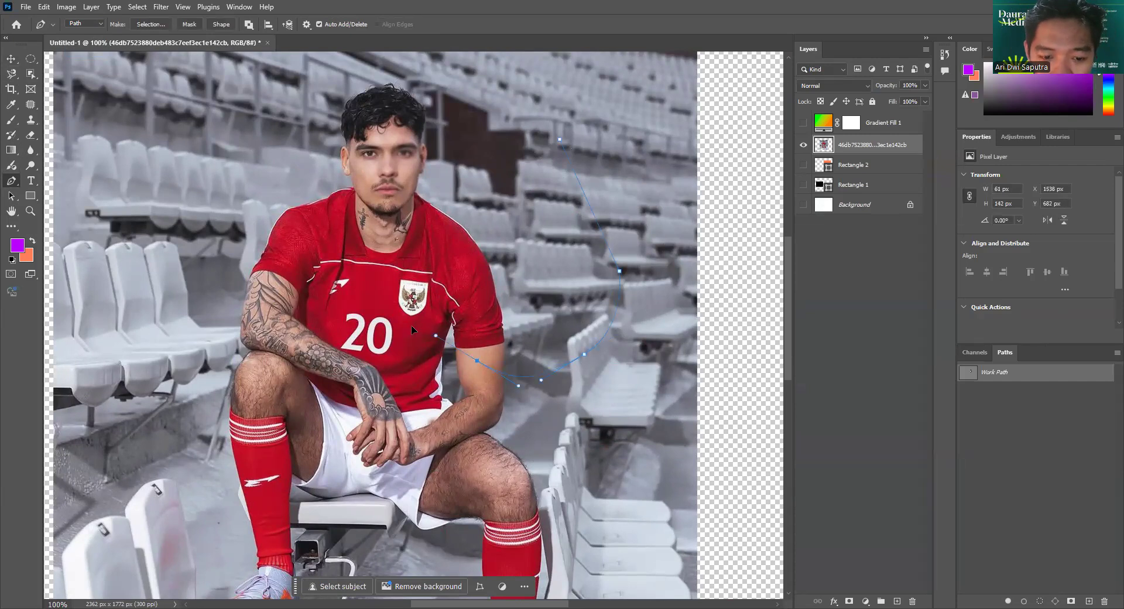
click(323, 273)
drag(397, 196, 414, 180)
drag(478, 119, 495, 128)
click(560, 140)
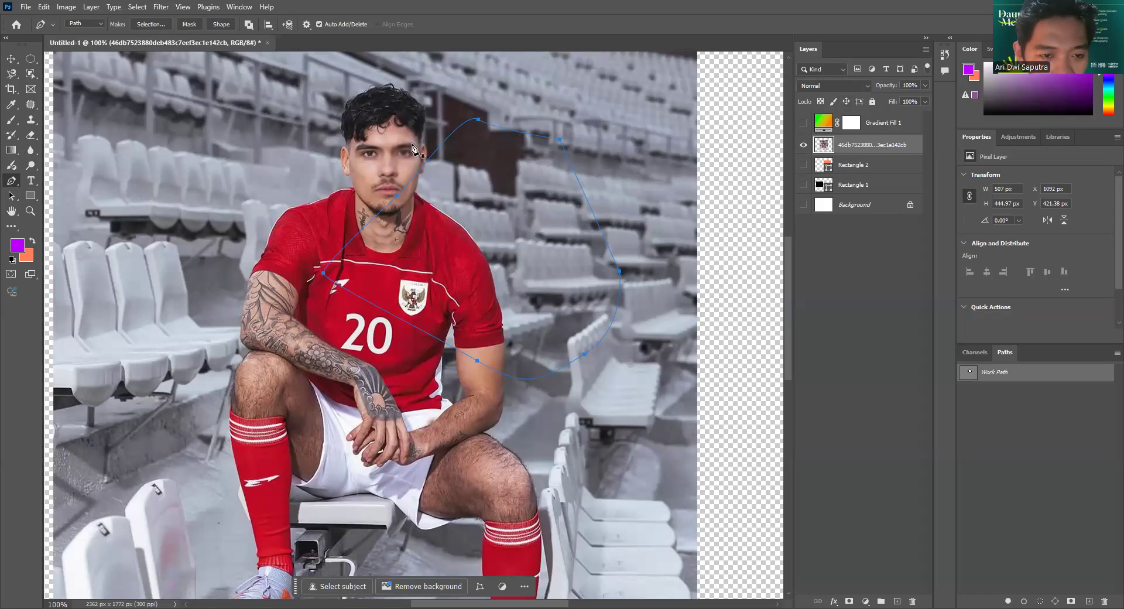
Begin a second path with four anchor points over the upper seats to the left of the player's head.
click(251, 119)
click(265, 177)
drag(164, 177, 148, 148)
drag(142, 123, 182, 118)
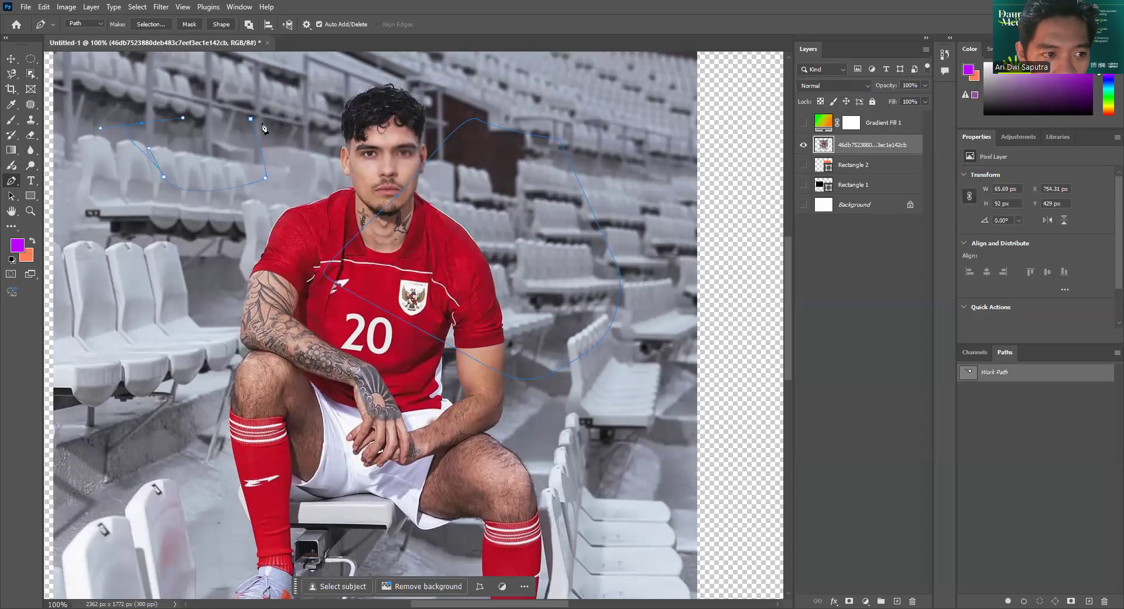
Undo all the path points until both drawn paths are removed.
key(ctrl+z)
key(ctrl+z)
key(ctrl+z)
key(ctrl+z)
key(ctrl+z)
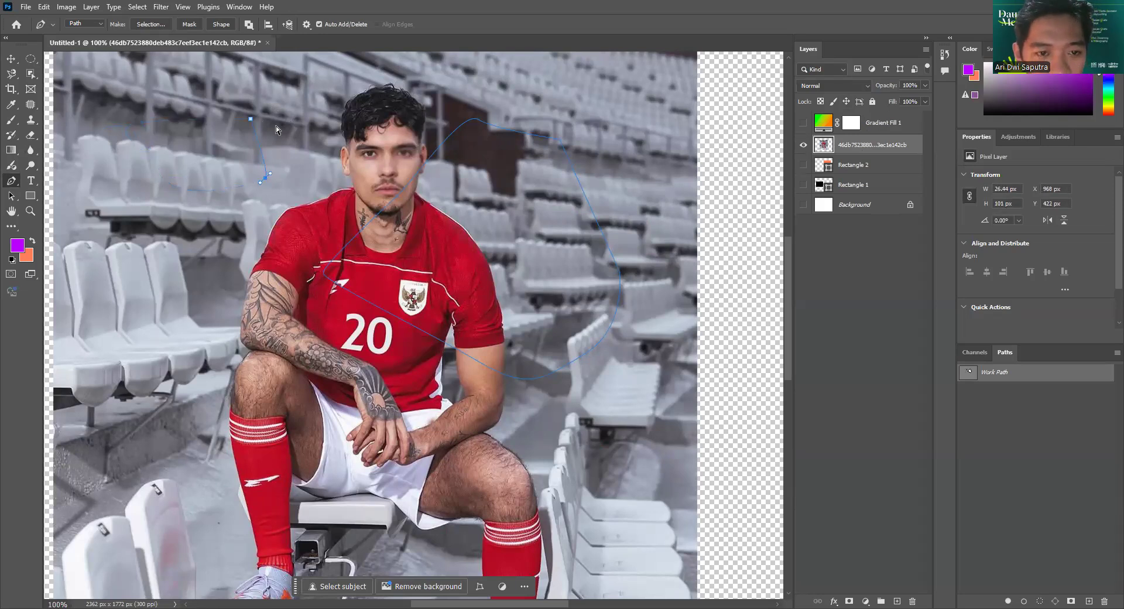
key(ctrl+z)
key(ctrl+z)
key(ctrl+z)
key(ctrl+z)
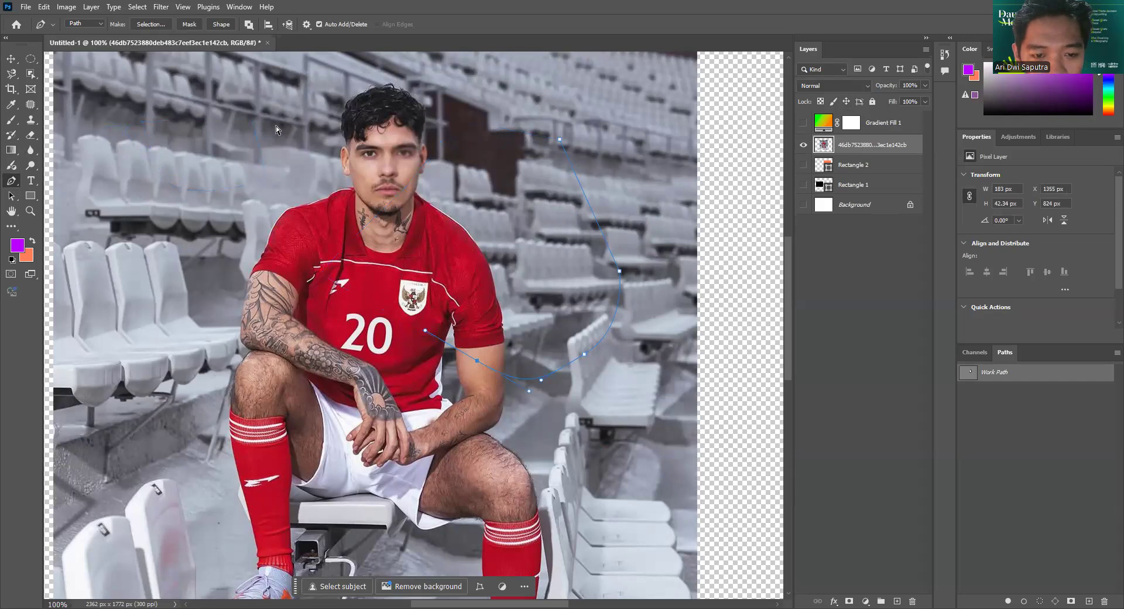
key(ctrl+z)
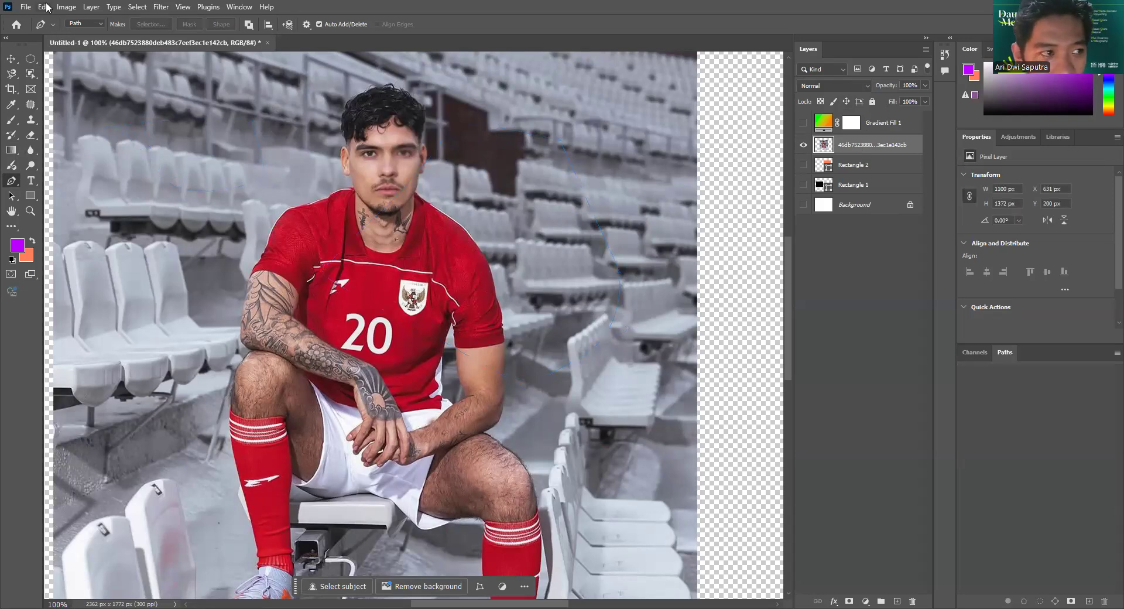
Switch the drawing mode back to Shape and draw a purple rectangle about 212 × 264 px over the seats left of the player.
click(82, 24)
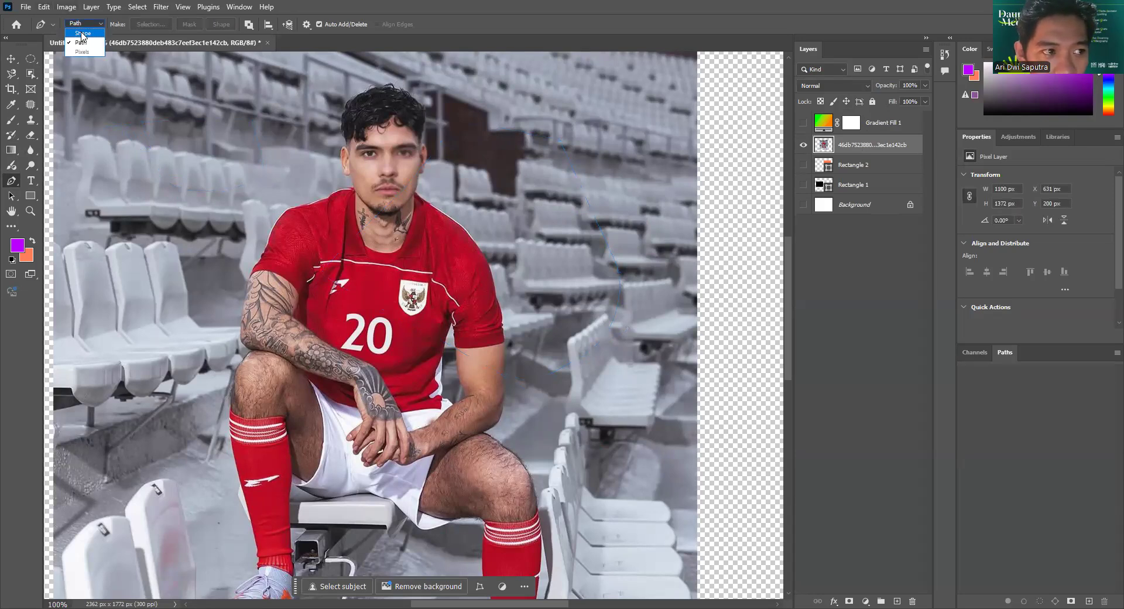
click(82, 34)
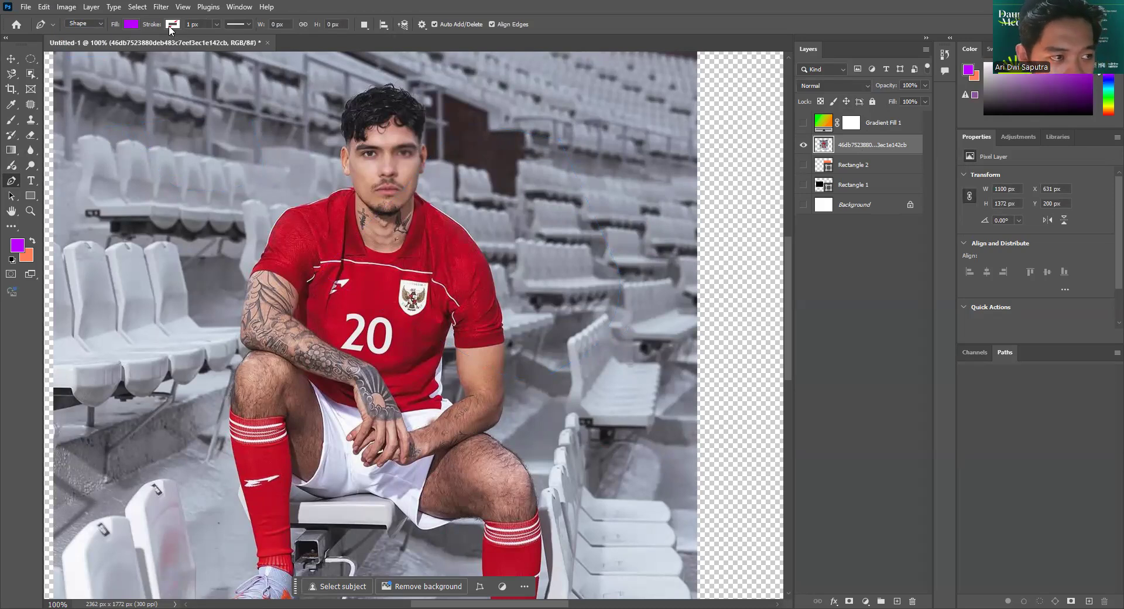
click(34, 195)
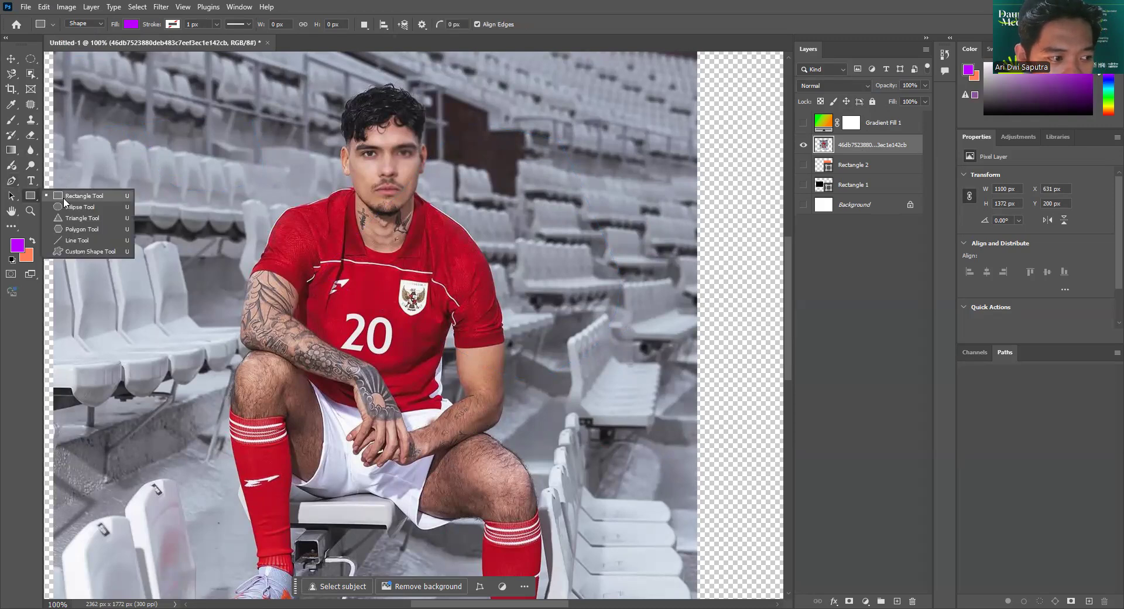
click(63, 198)
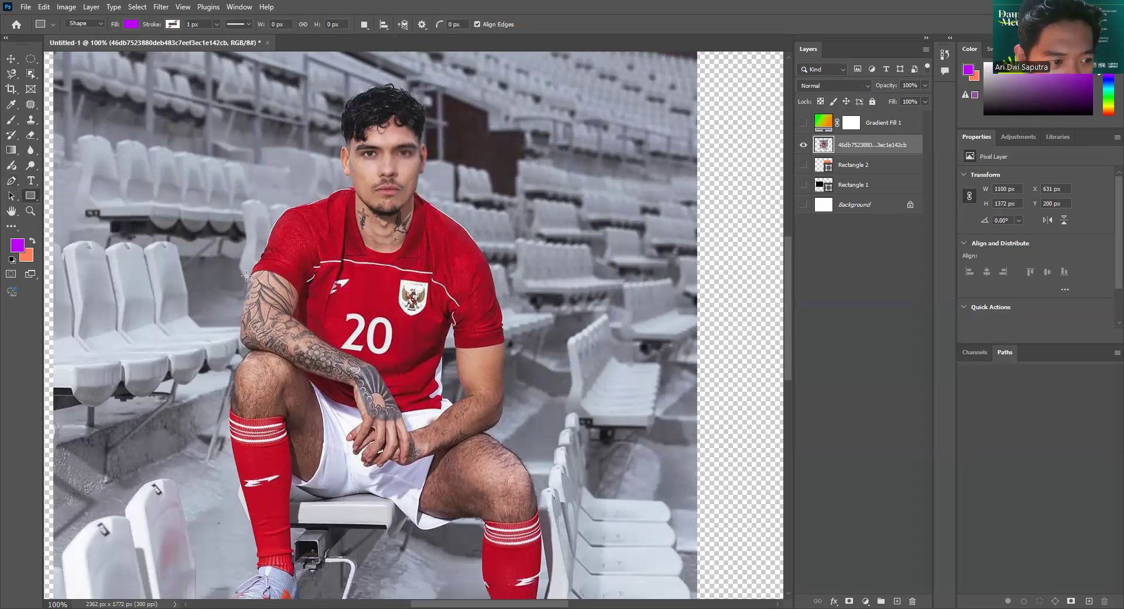
drag(128, 127, 253, 282)
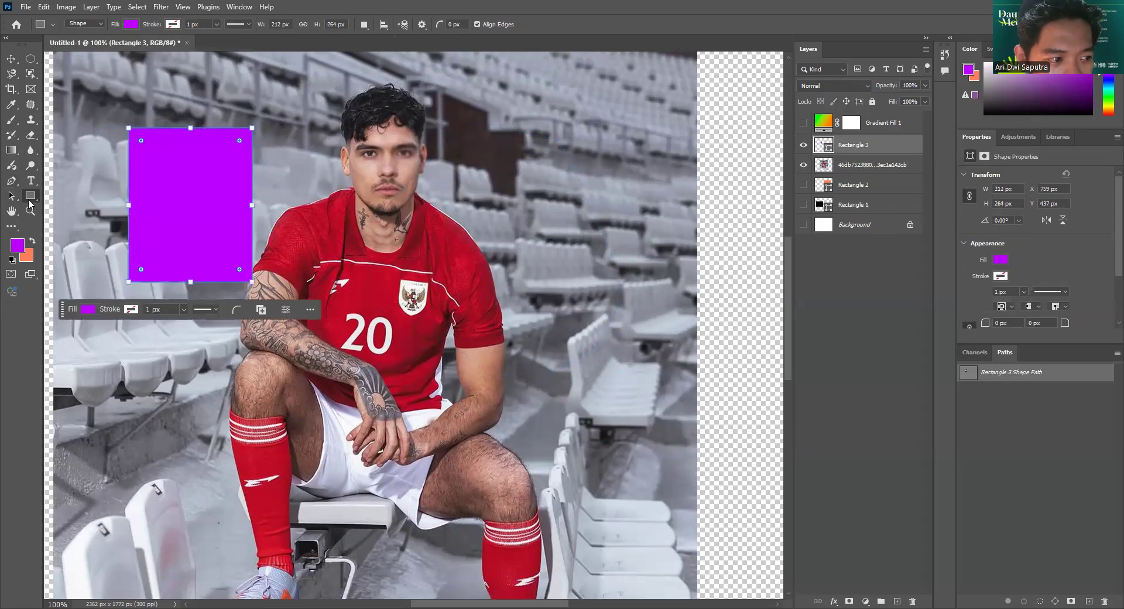
Give the purple rectangle a white stroke about 18.3 px wide.
right_click(29, 200)
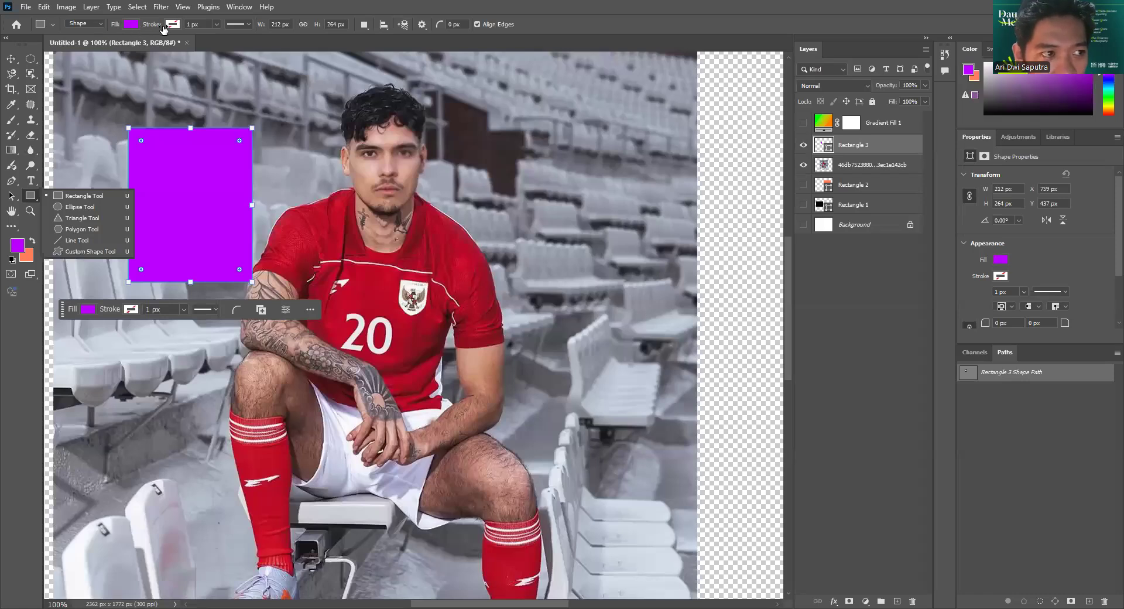
click(178, 26)
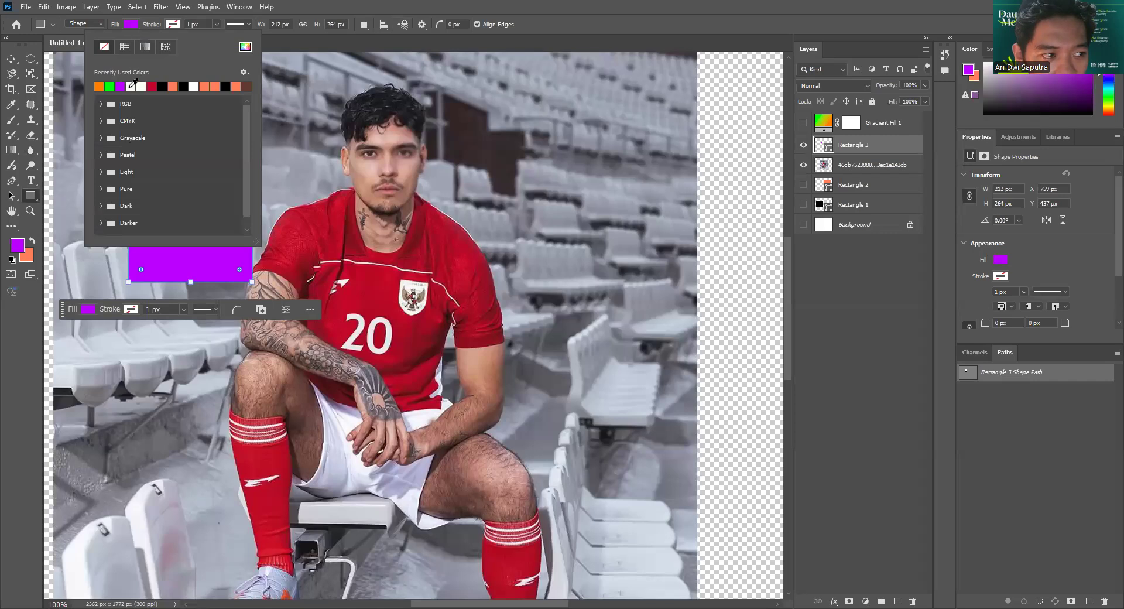
click(130, 86)
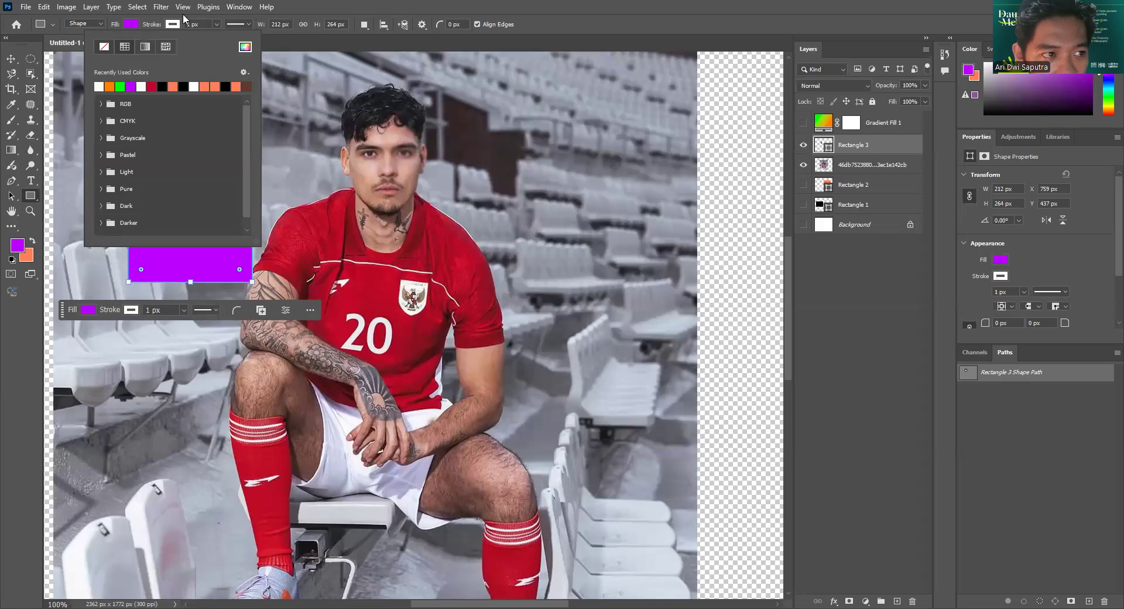
click(183, 18)
click(217, 24)
drag(216, 36, 220, 39)
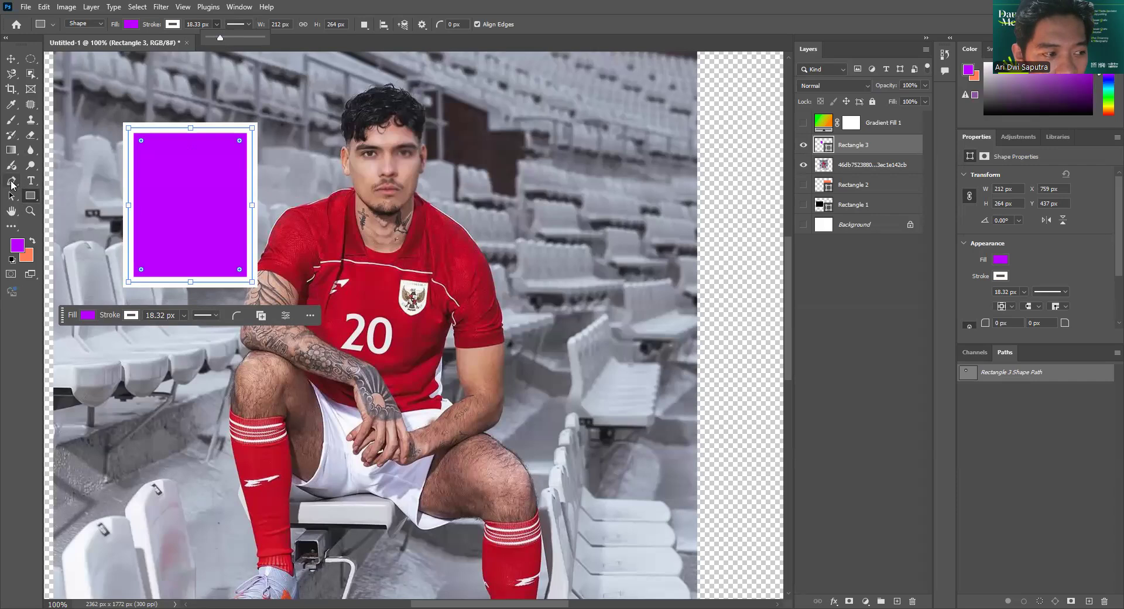
Draw a closed, straight-sided shape with six anchor points using the Pen tool over the seats beside the player's head.
drag(12, 185, 50, 185)
click(612, 130)
click(653, 195)
click(643, 285)
click(562, 291)
click(462, 203)
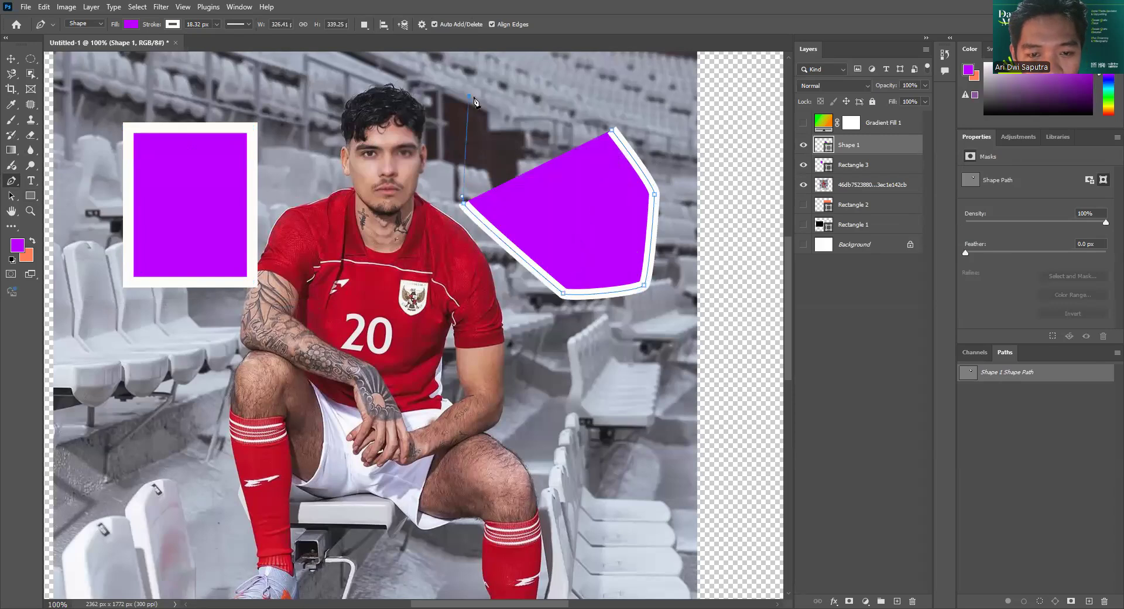
click(469, 96)
click(612, 131)
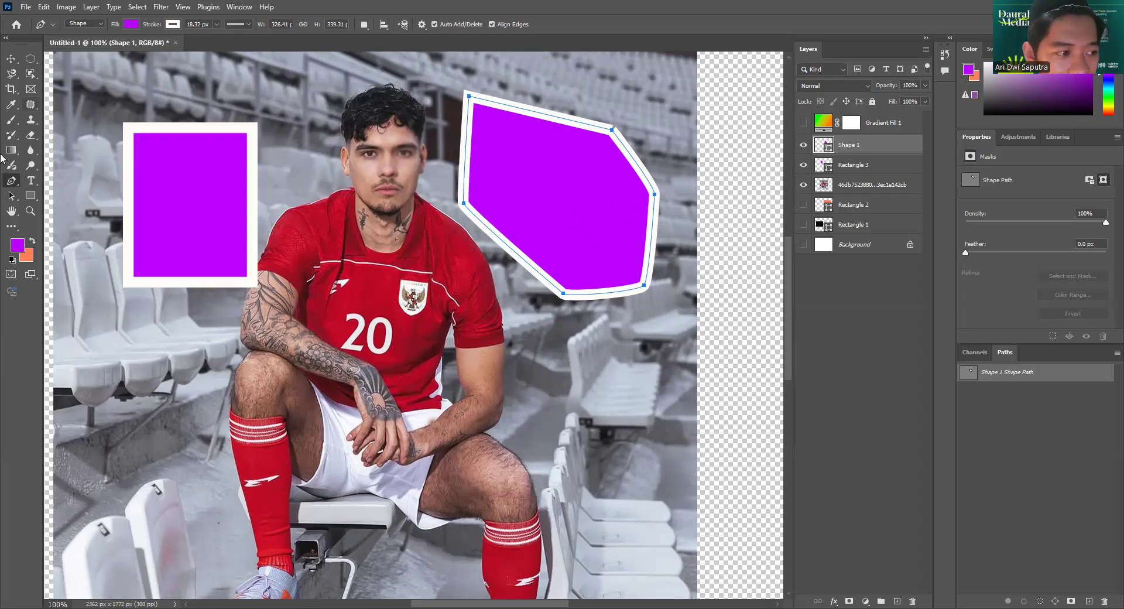
Look over the Pen tool variants and undo the straight-sided shape point by point until it is removed.
right_click(16, 186)
click(50, 181)
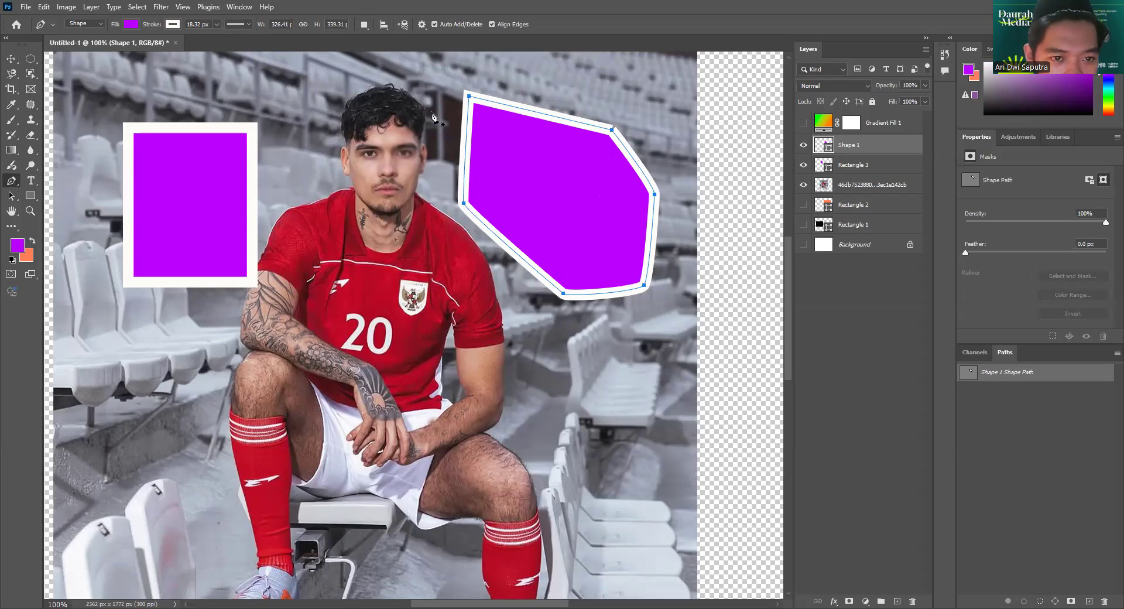
right_click(11, 185)
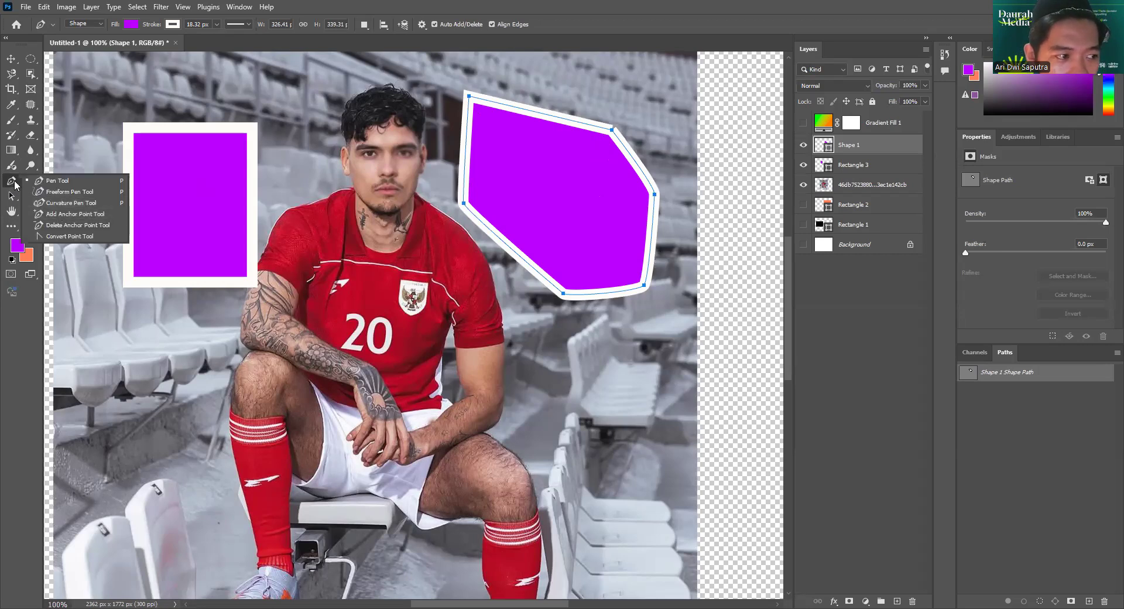
click(15, 182)
key(ctrl+z)
key(ctrl+z)
key(ctrl+z)
key(ctrl+z)
key(ctrl+z)
key(ctrl+z)
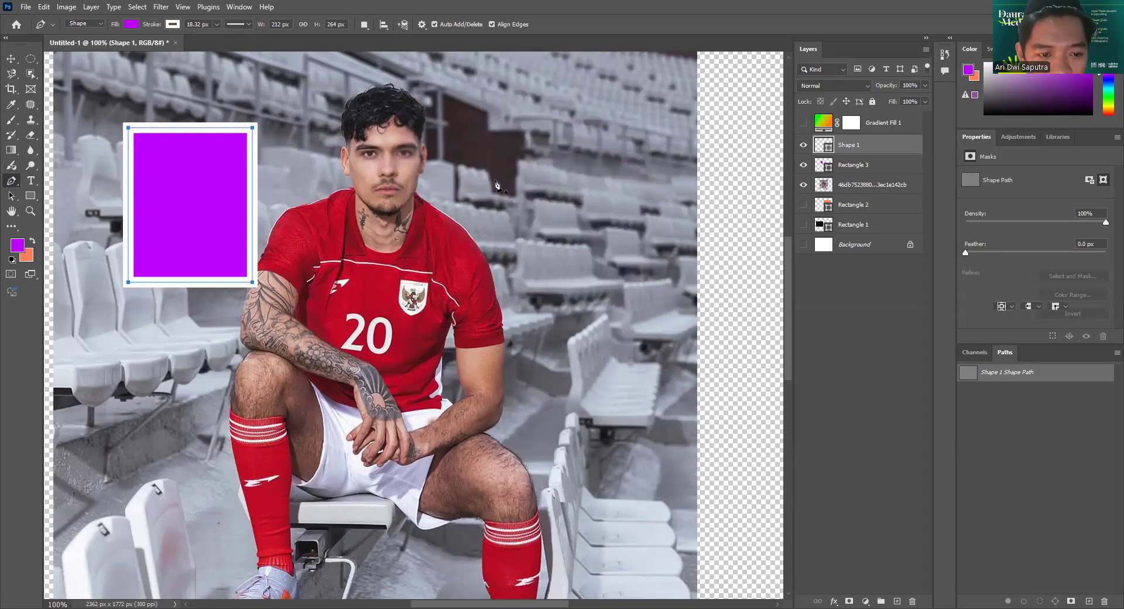
key(ctrl+z)
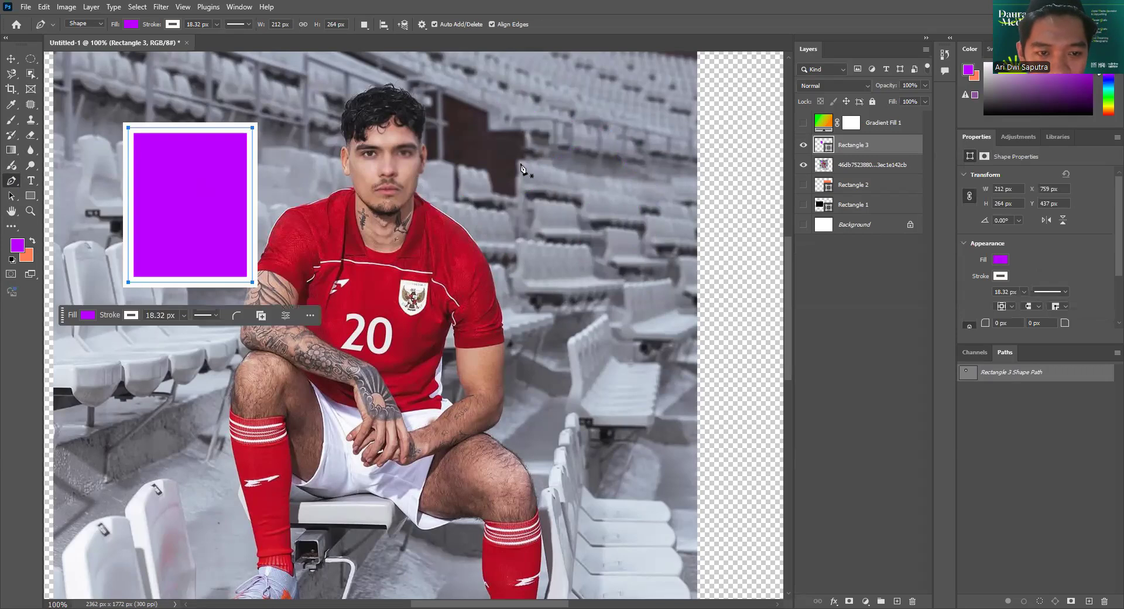
Draw an open curved shape with three anchor points over the seats beside the player's head.
key(ctrl+plus)
scroll(514, 164, up, 3)
click(497, 149)
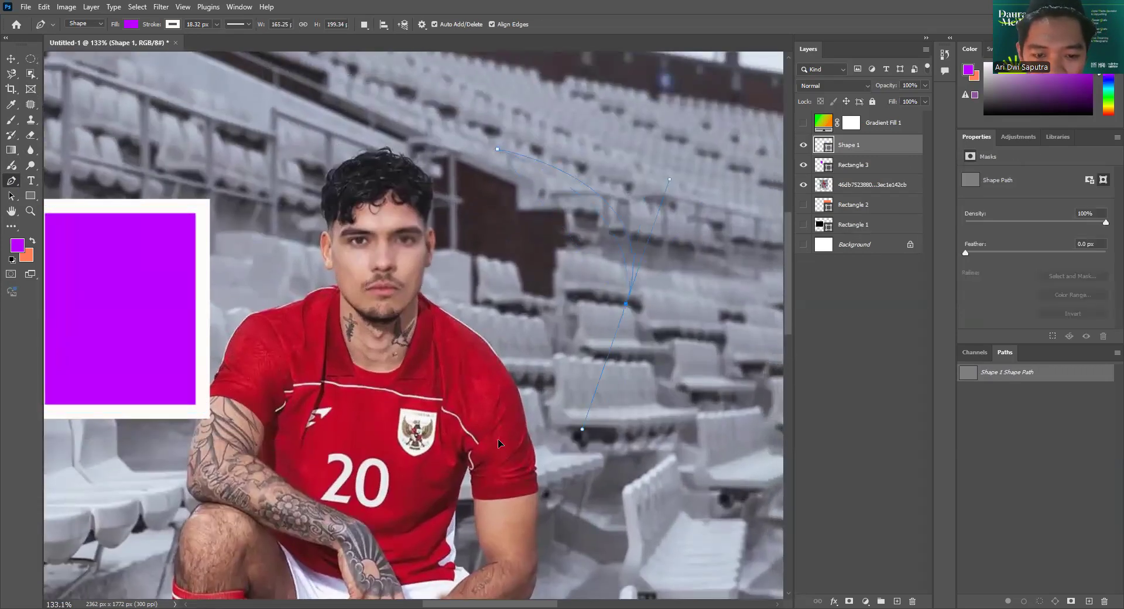
mouse_move(625, 304)
mouse_down()
mouse_move(638, 465)
mouse_move(622, 454)
mouse_up()
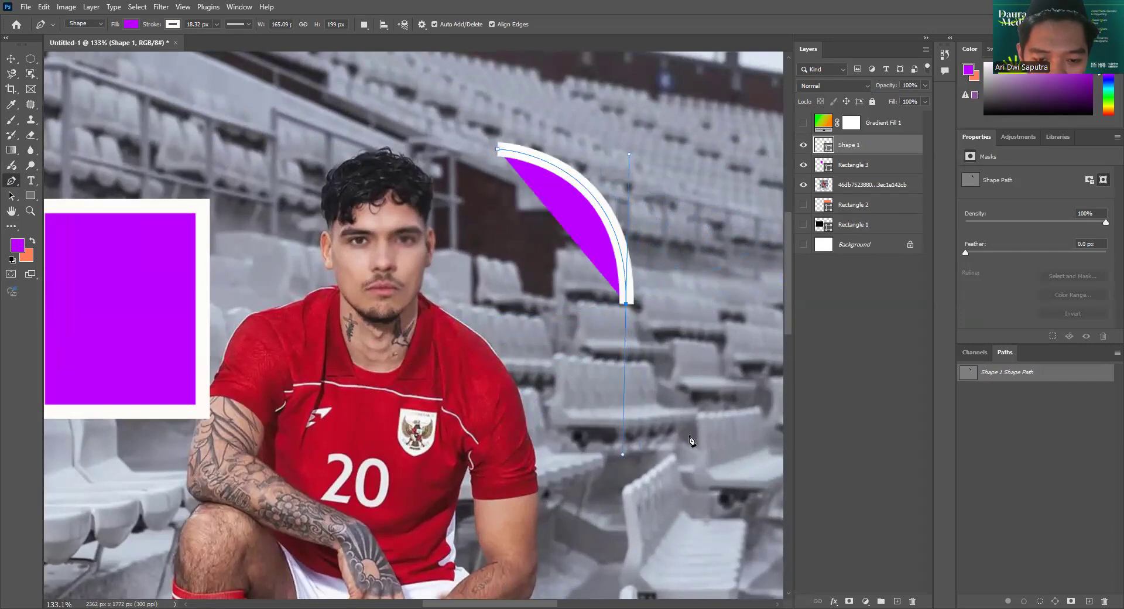
click(540, 406)
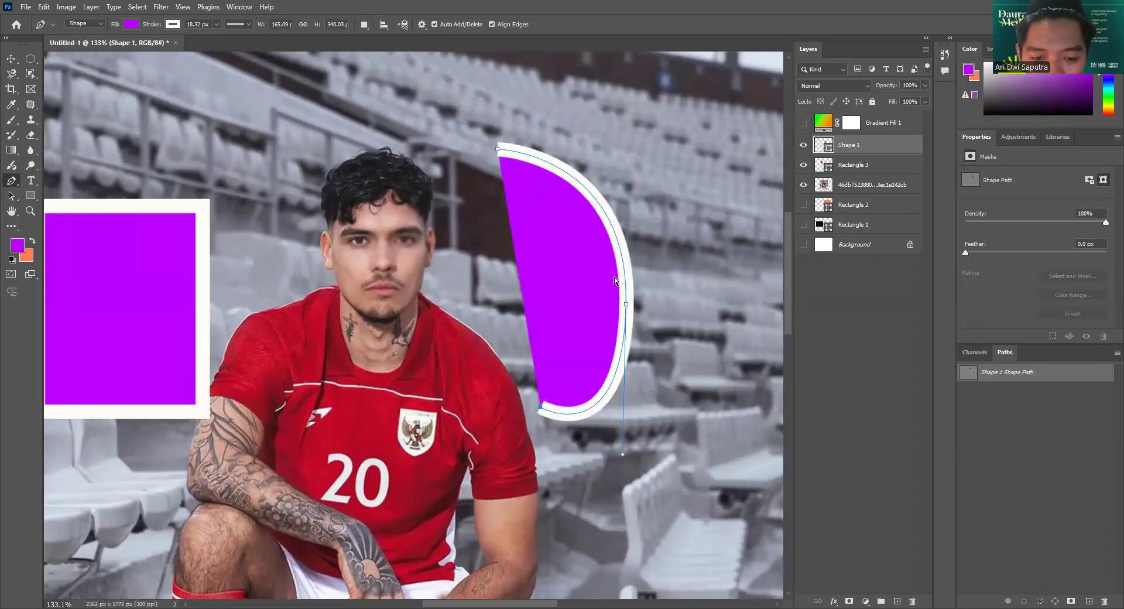
Try reshaping the first curved segment with its upper direction handle and undo back to the starting anchor point.
key(ctrl+z)
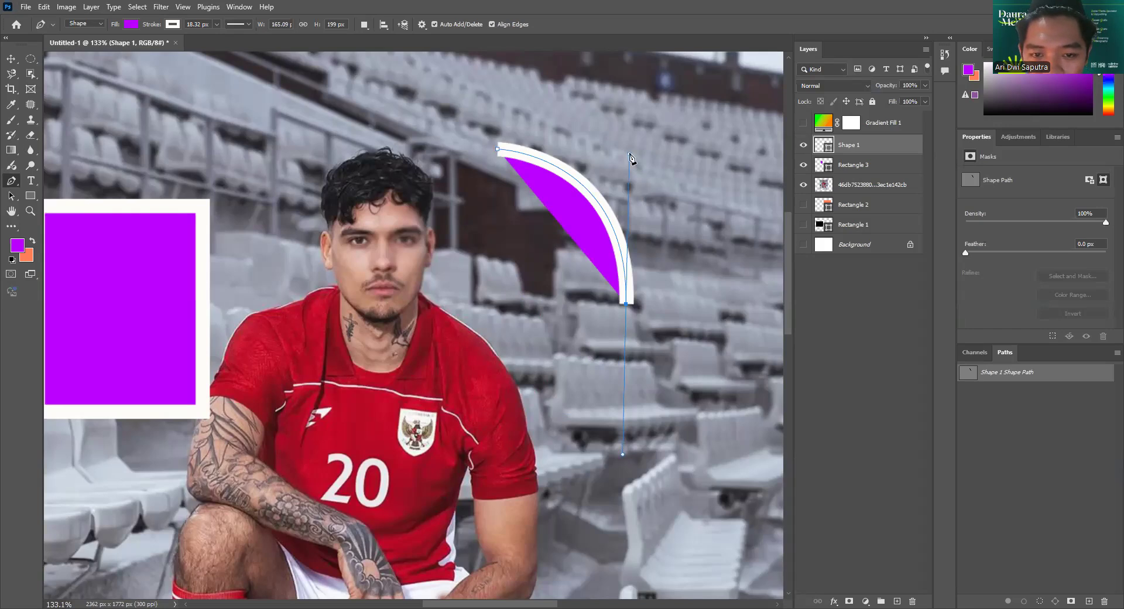
drag(629, 156, 517, 212)
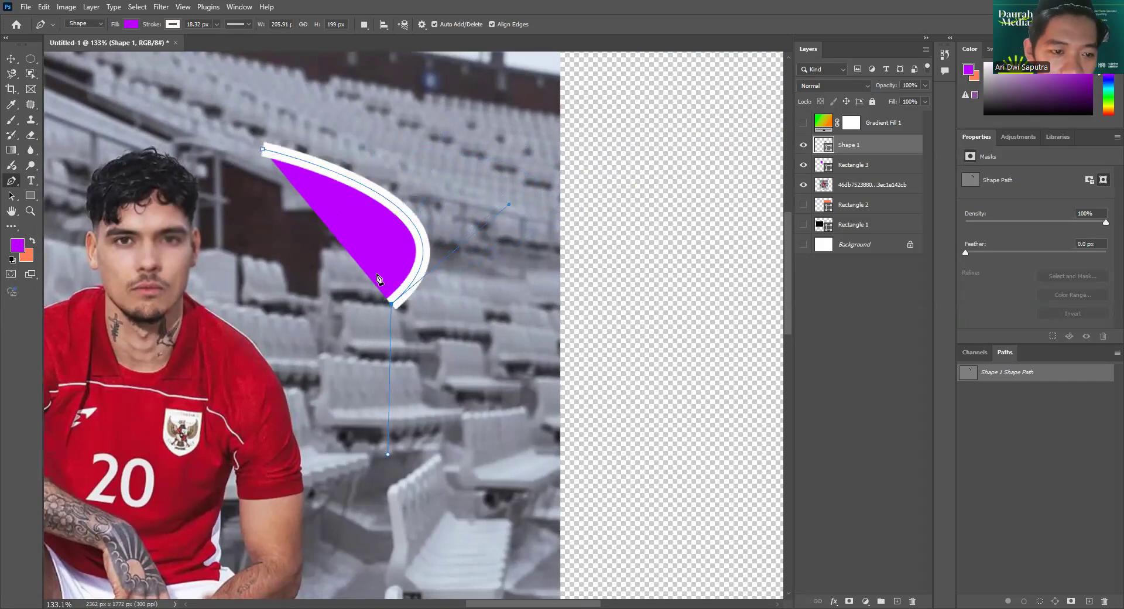
key(ctrl+z)
scroll(391, 344, down, 2)
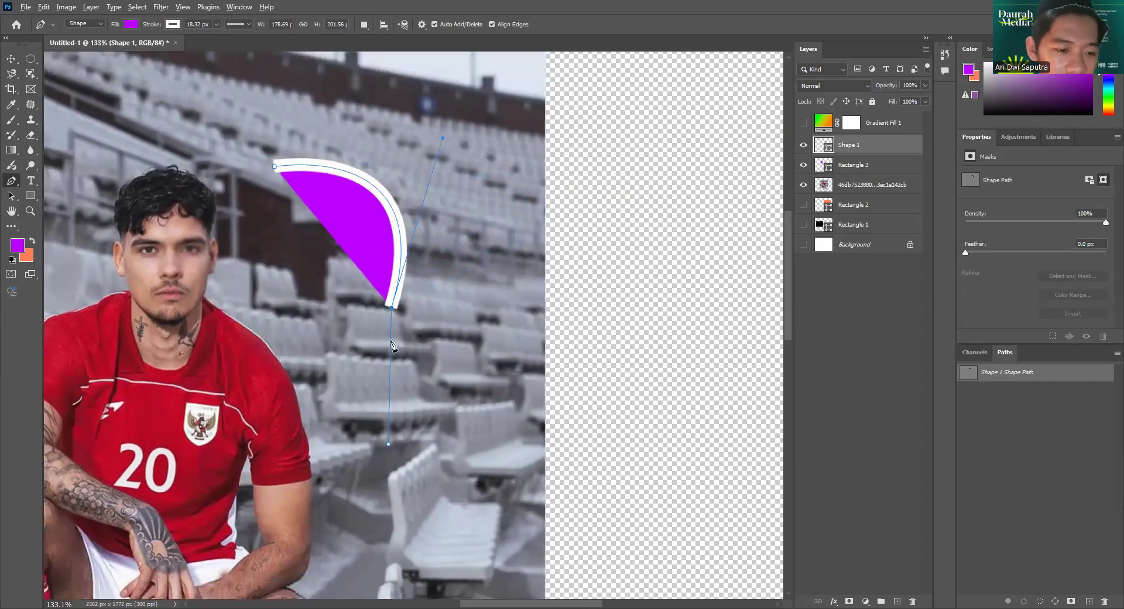
key(ctrl+z)
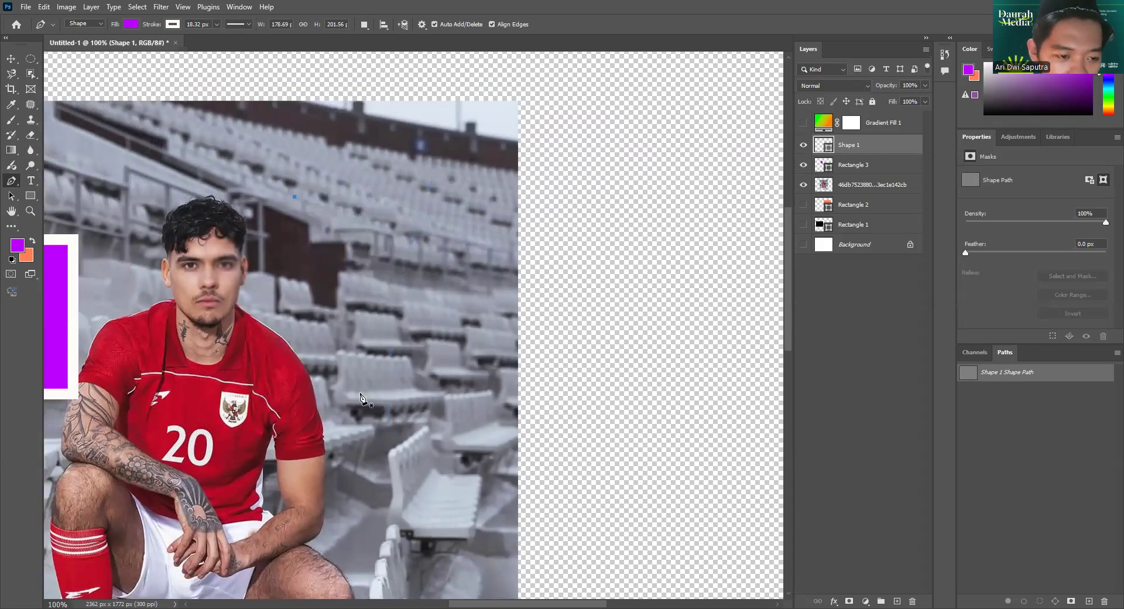
Draw a closed, rounded purple shape about 264 × 444 px with the Pen tool over the seats beside the player's head.
drag(199, 221, 494, 216)
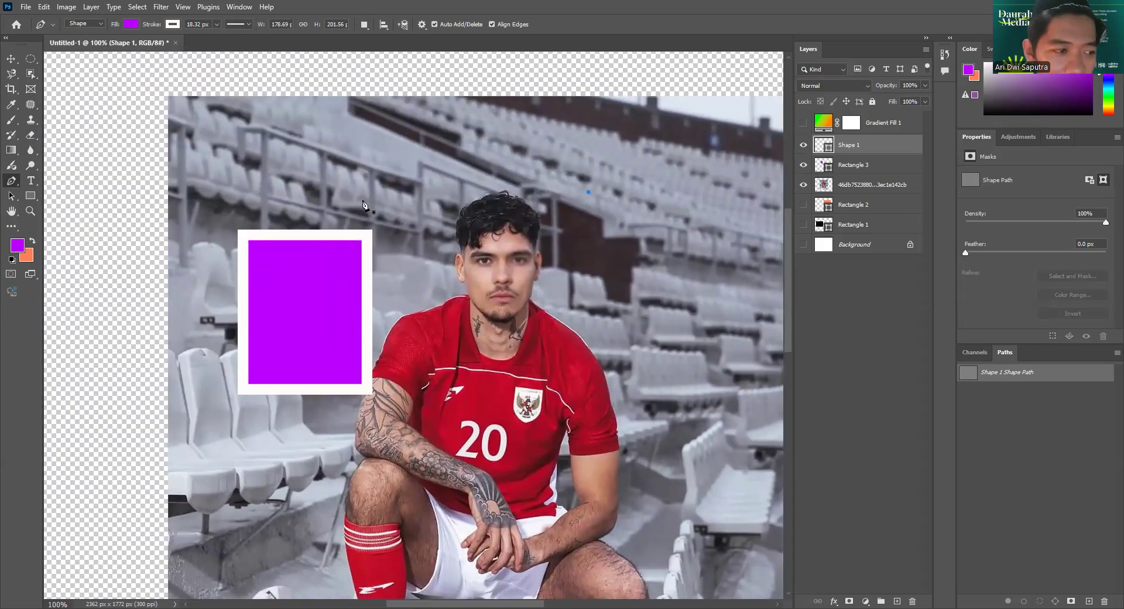
right_click(14, 186)
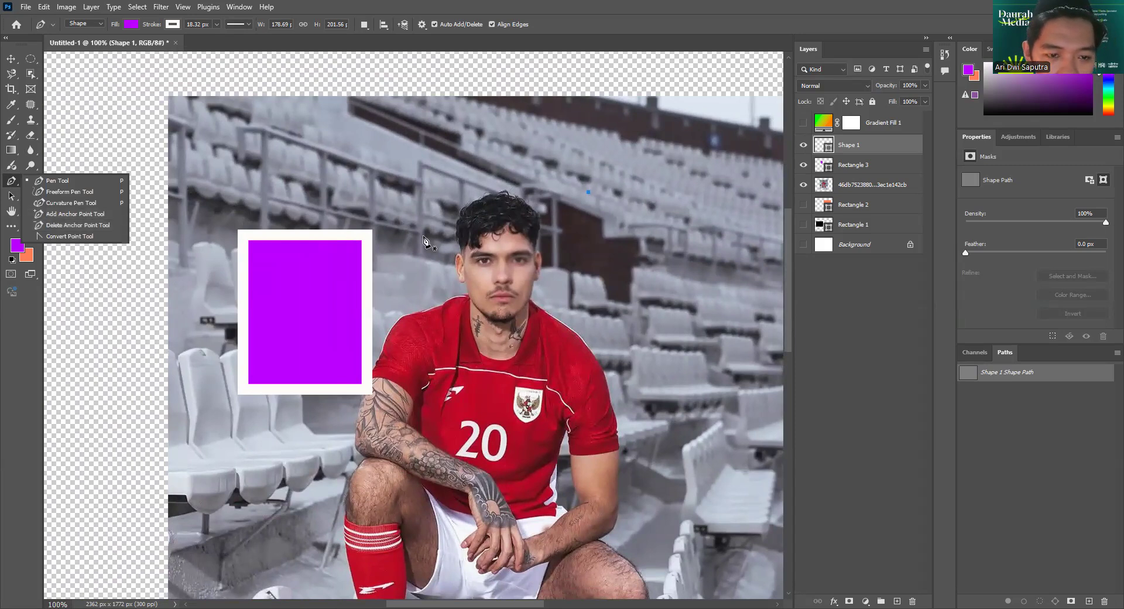
click(684, 340)
drag(642, 393, 612, 388)
drag(552, 270, 553, 240)
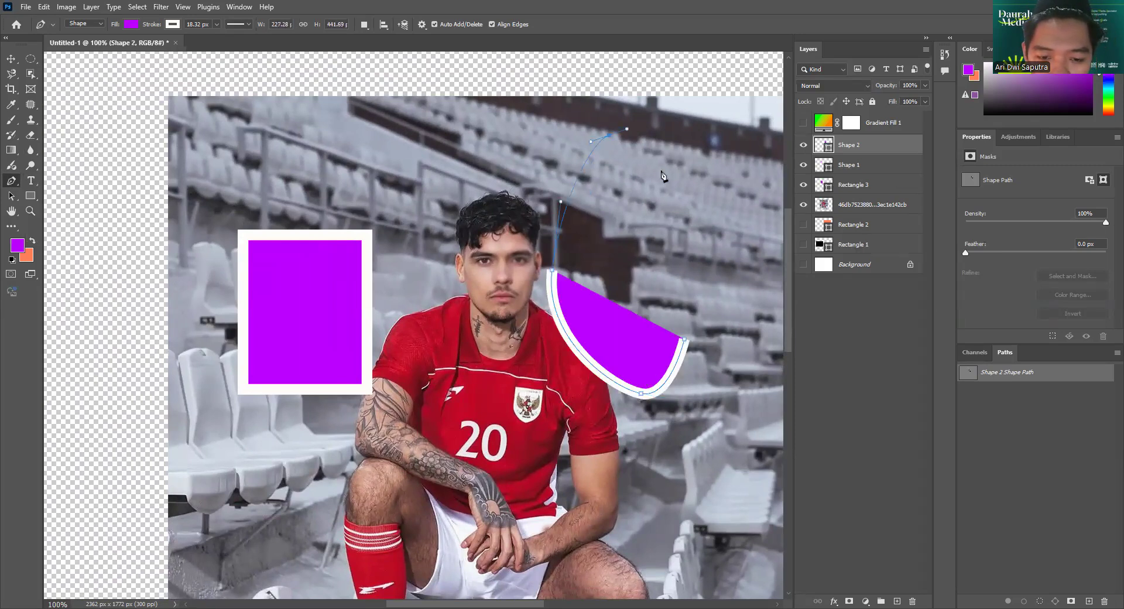
drag(609, 135, 630, 138)
click(666, 187)
click(694, 226)
drag(702, 251, 712, 243)
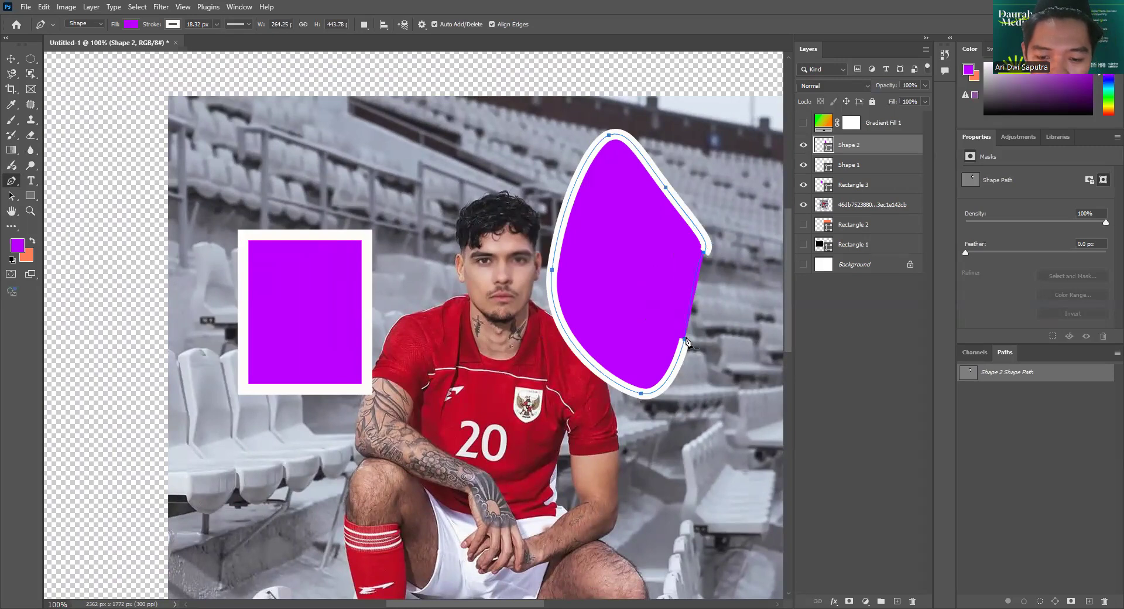
drag(684, 340, 701, 326)
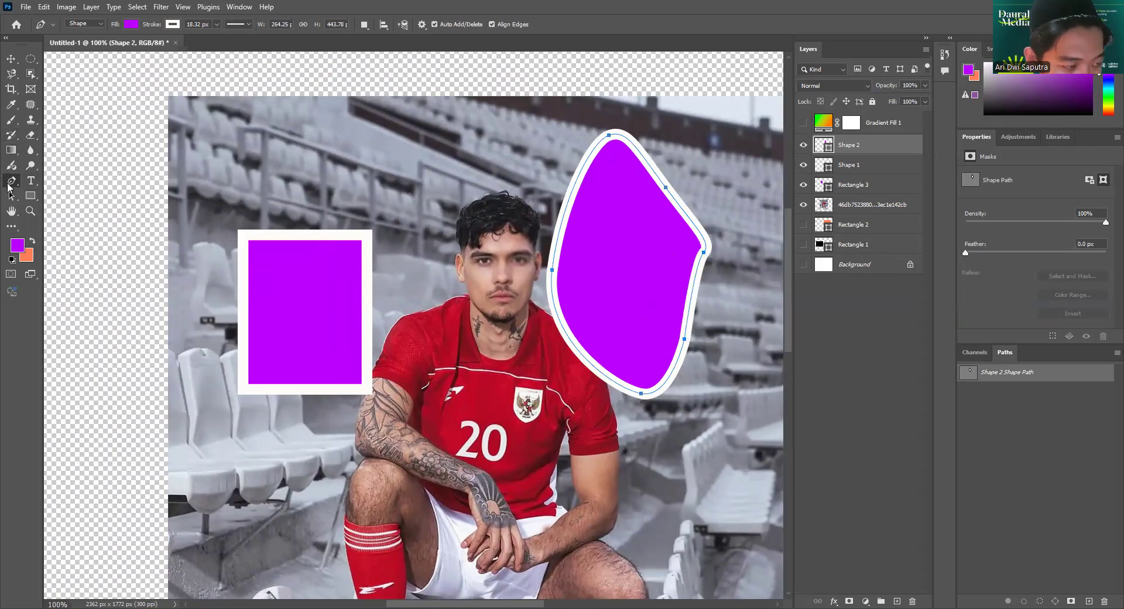
Add anchor points to the upper-left edge of the rounded shape with the Add Anchor Point tool.
right_click(11, 184)
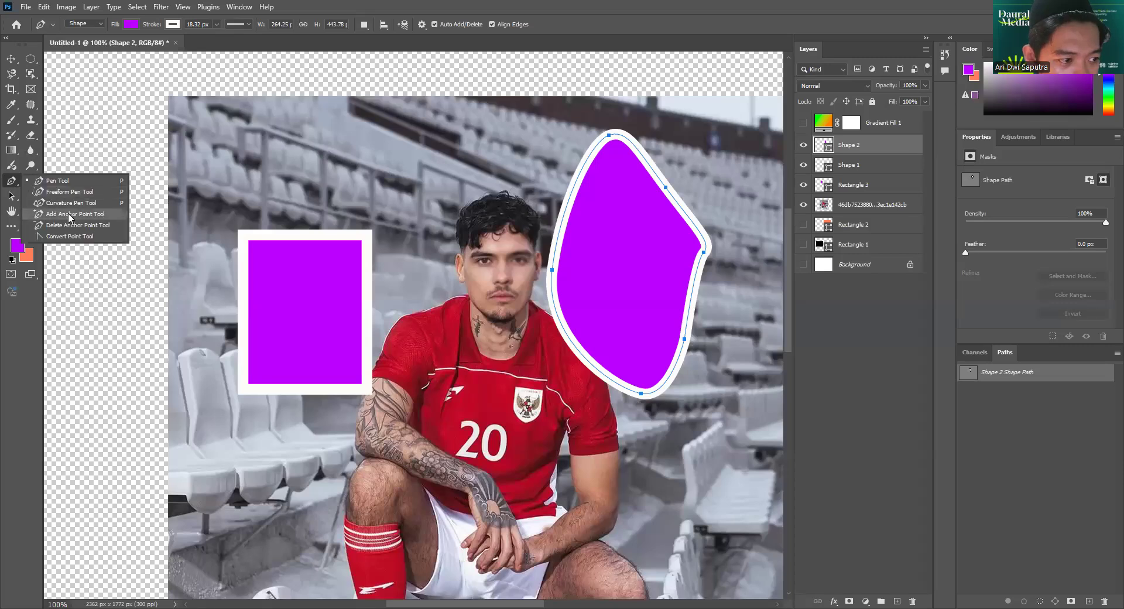
click(69, 214)
click(572, 191)
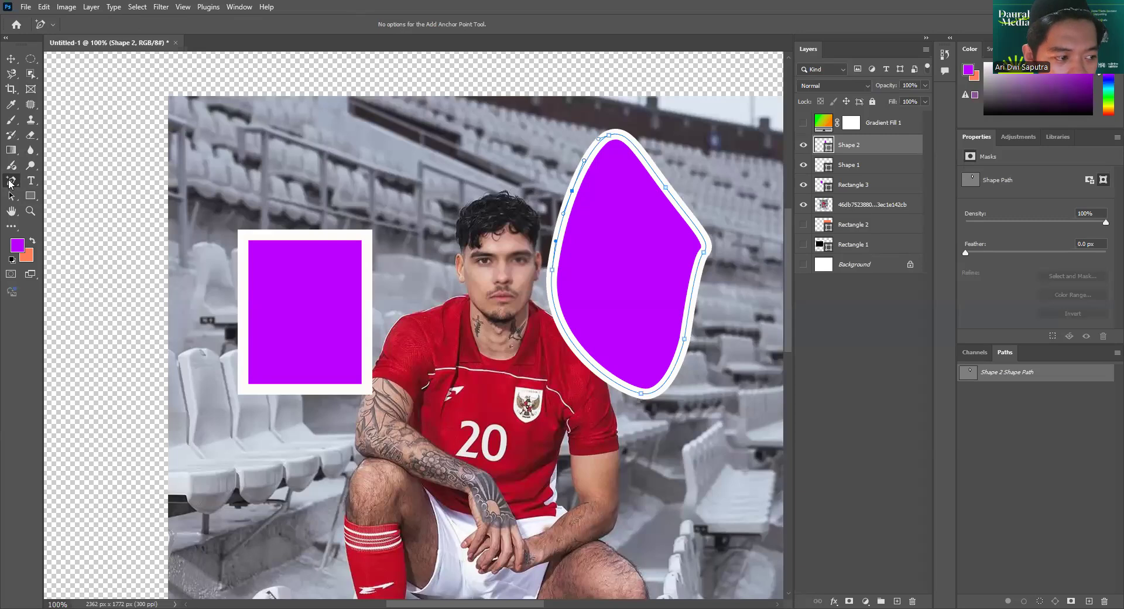
Delete anchor points from the rounded shape's upper-right, left and bottom edges with the Delete Anchor Point tool.
right_click(11, 183)
click(64, 225)
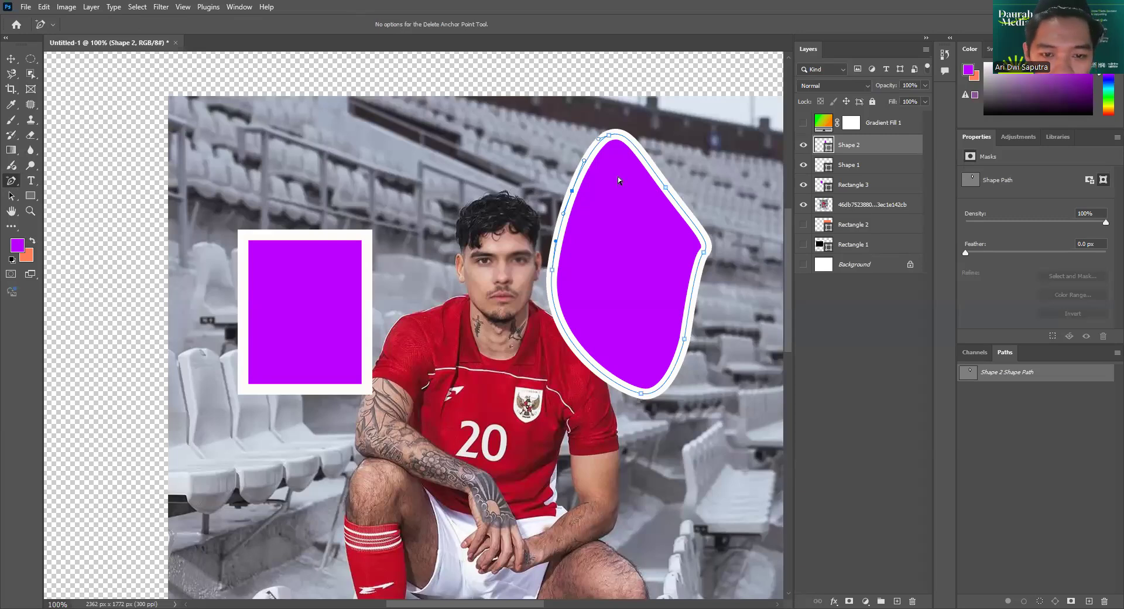
click(666, 187)
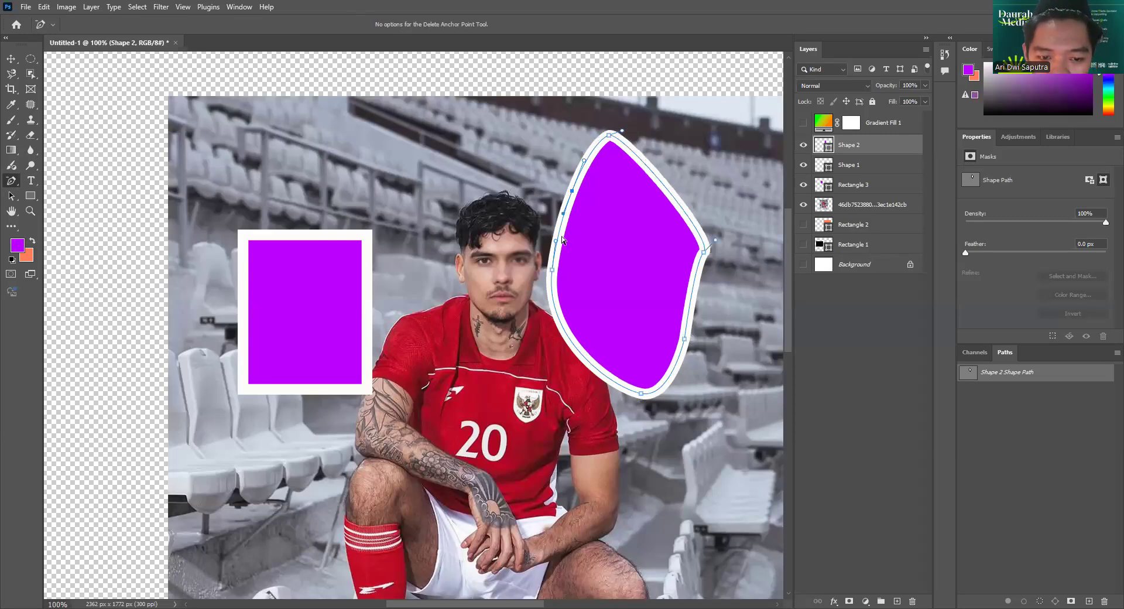
click(553, 273)
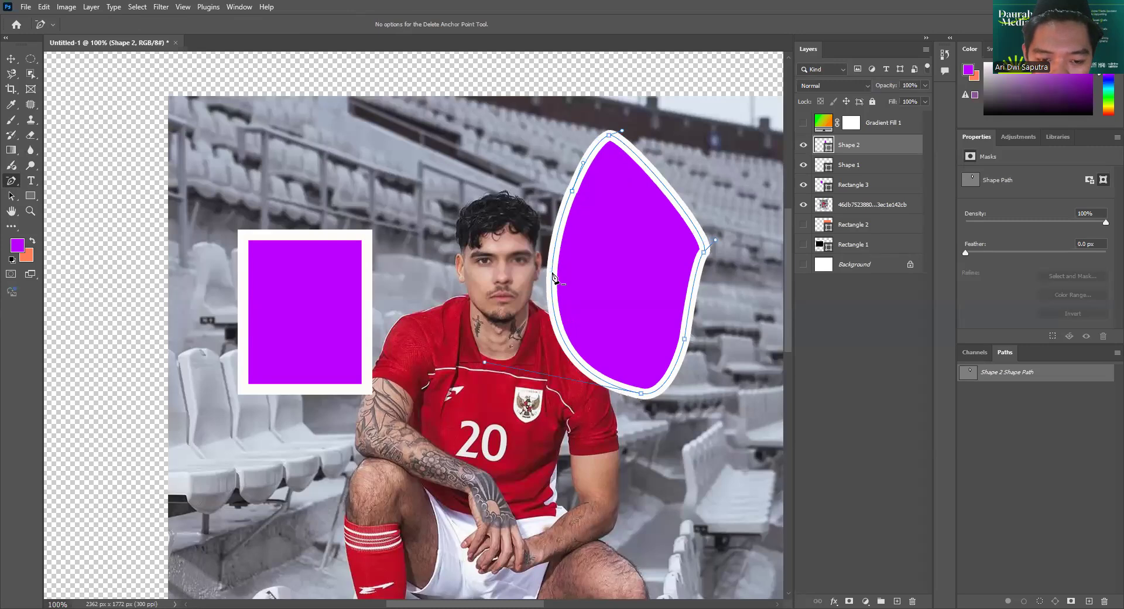
click(643, 393)
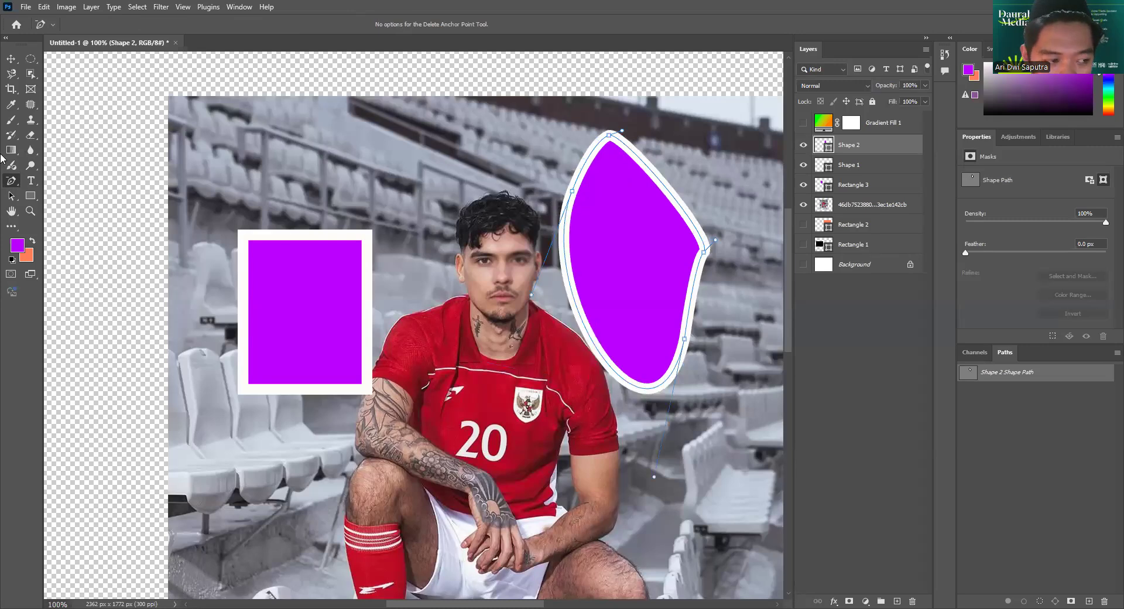
Reshape the upper-left edge with the Convert Point tool, pulling its handles apart into a sharp notch and a wide bulge.
right_click(13, 183)
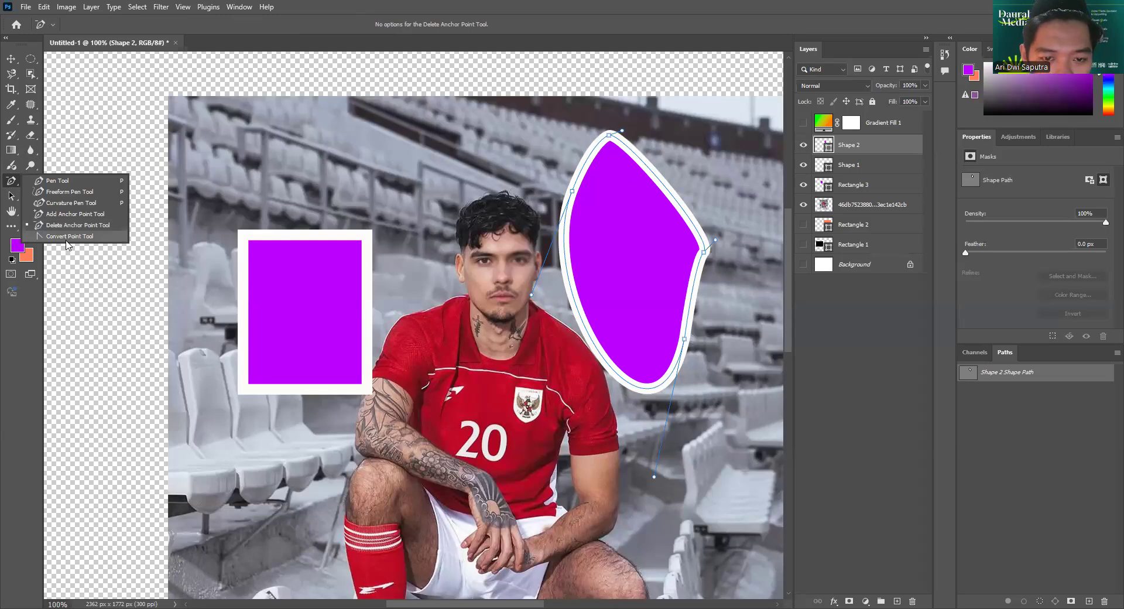
click(68, 236)
drag(572, 192, 488, 76)
drag(496, 119, 373, 288)
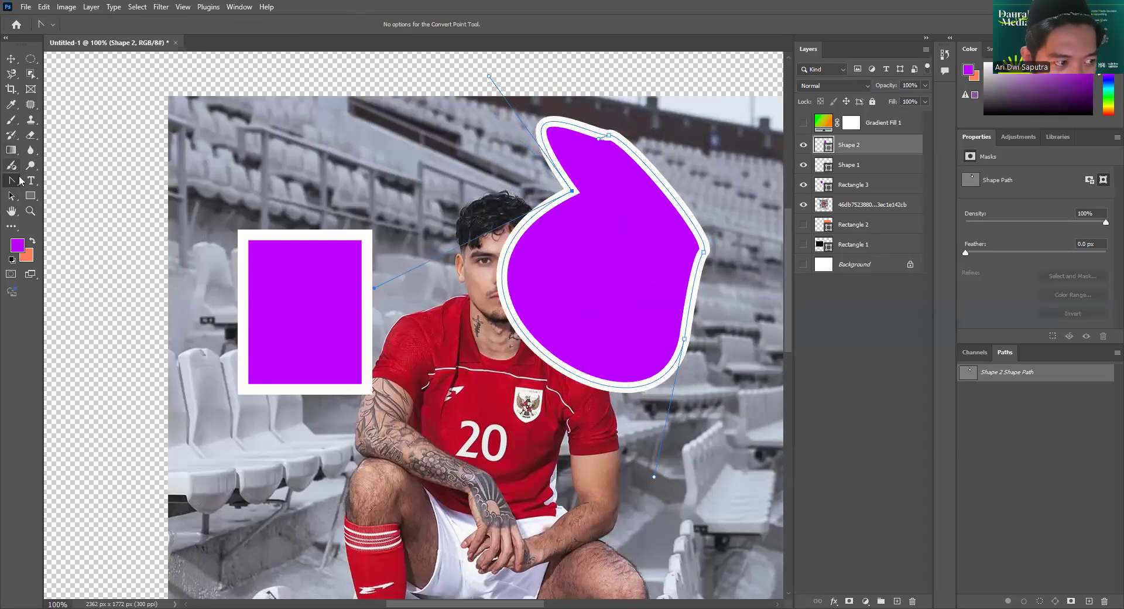
Hide every layer except the footballer photo and activate the Type tool.
drag(13, 185, 40, 188)
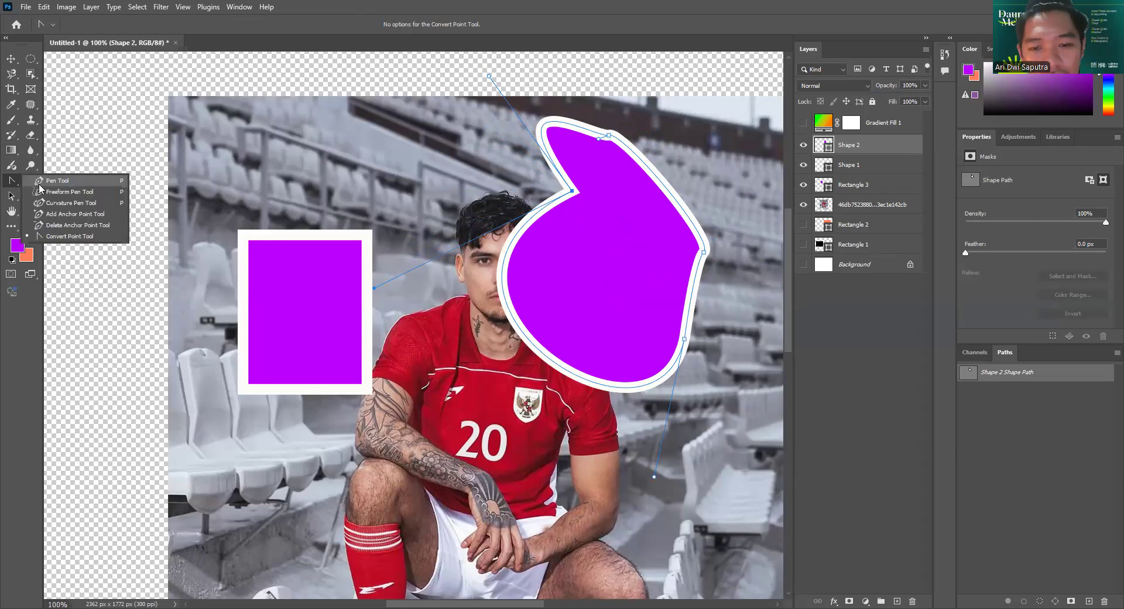
click(40, 185)
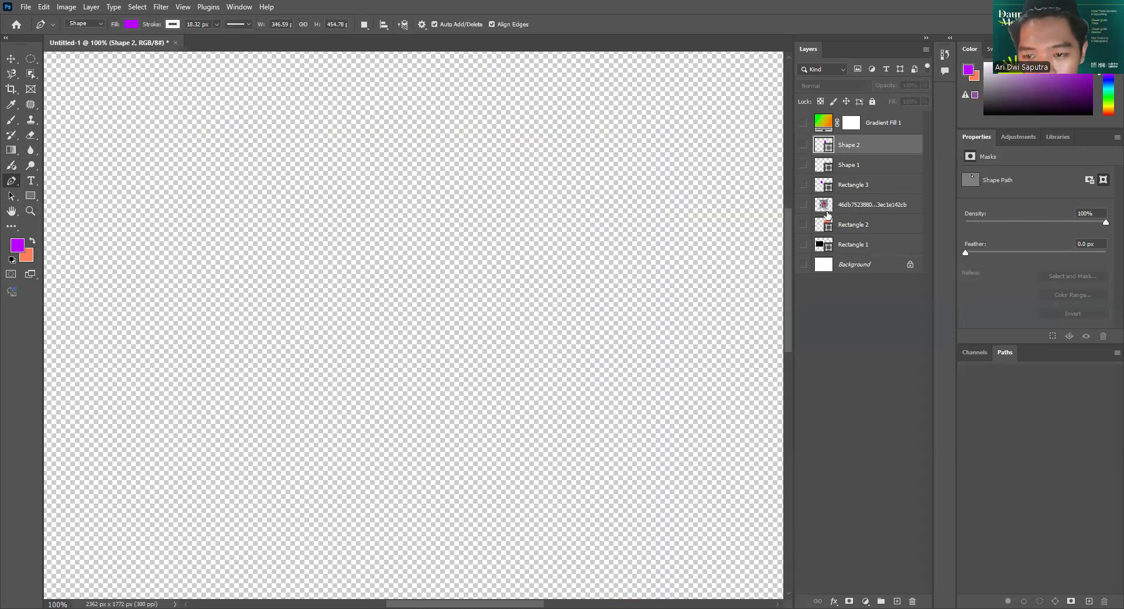
click(803, 204)
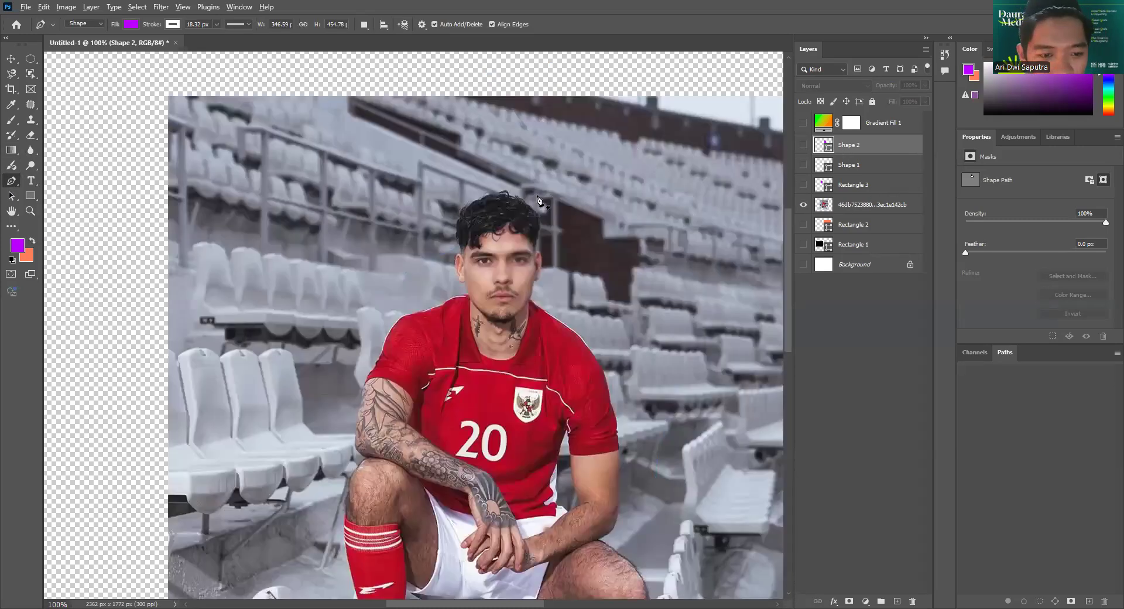
scroll(538, 197, down, 5)
drag(561, 206, 495, 210)
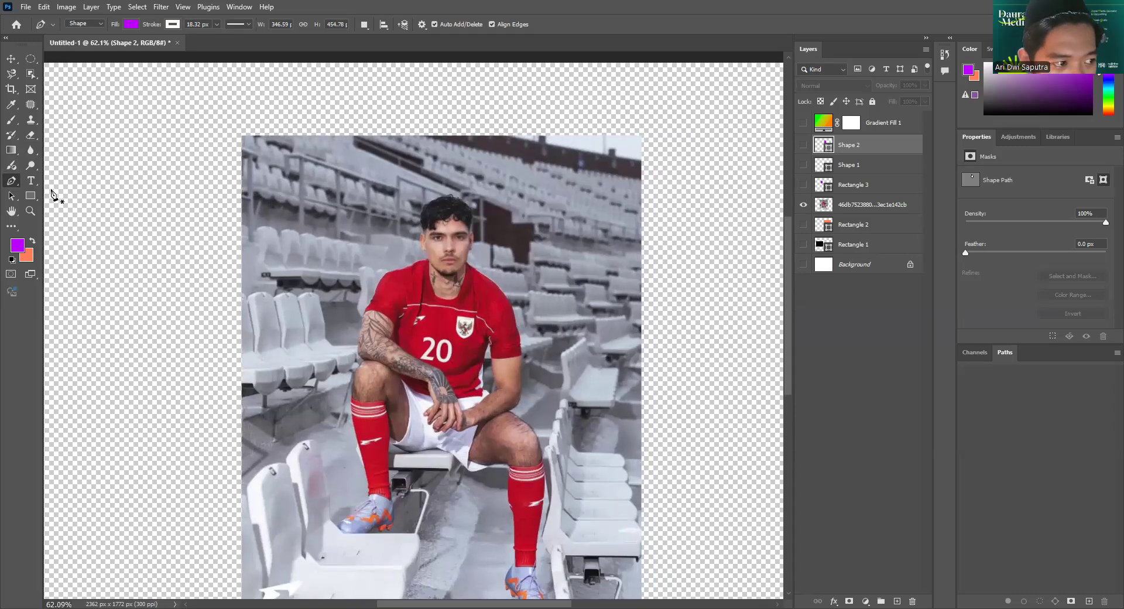
click(31, 183)
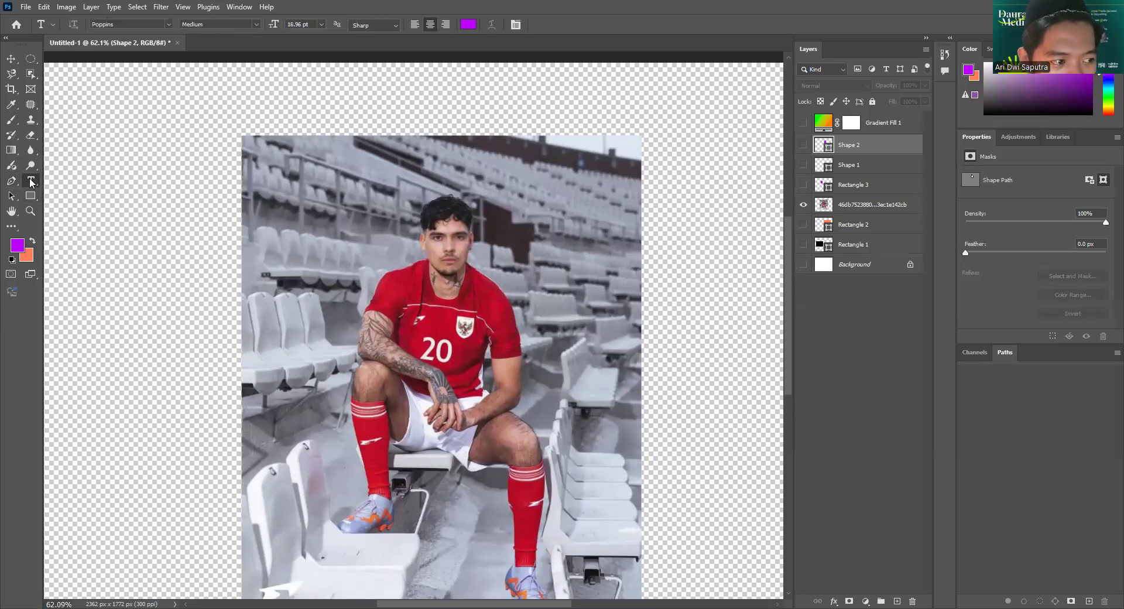
Browse the type tool variants and the font list, and set the type font to Arial.
right_click(31, 182)
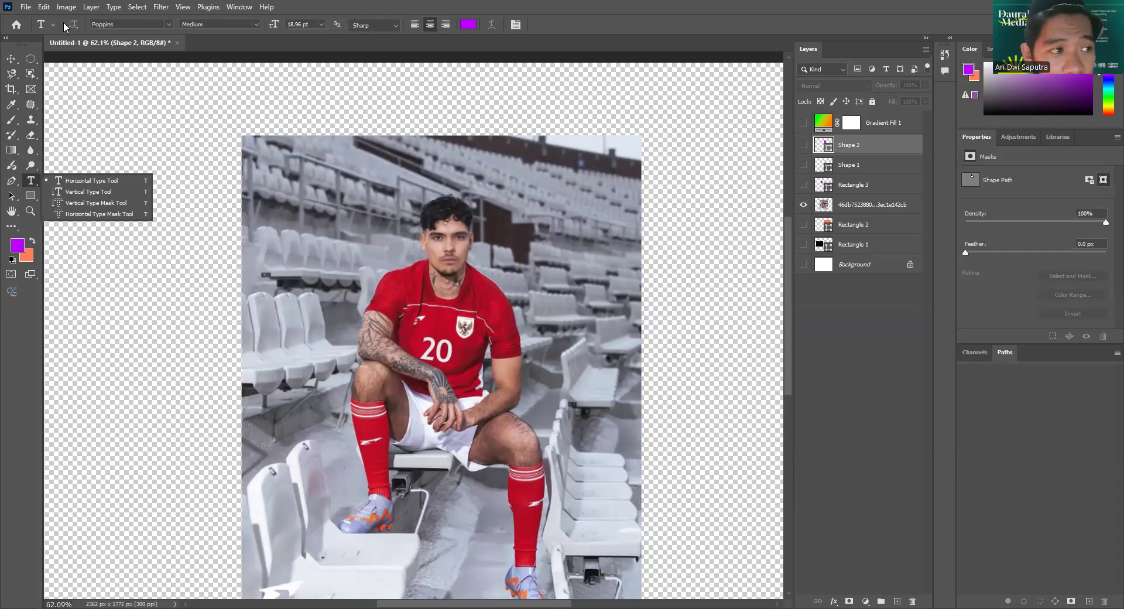
click(170, 26)
key(Up)
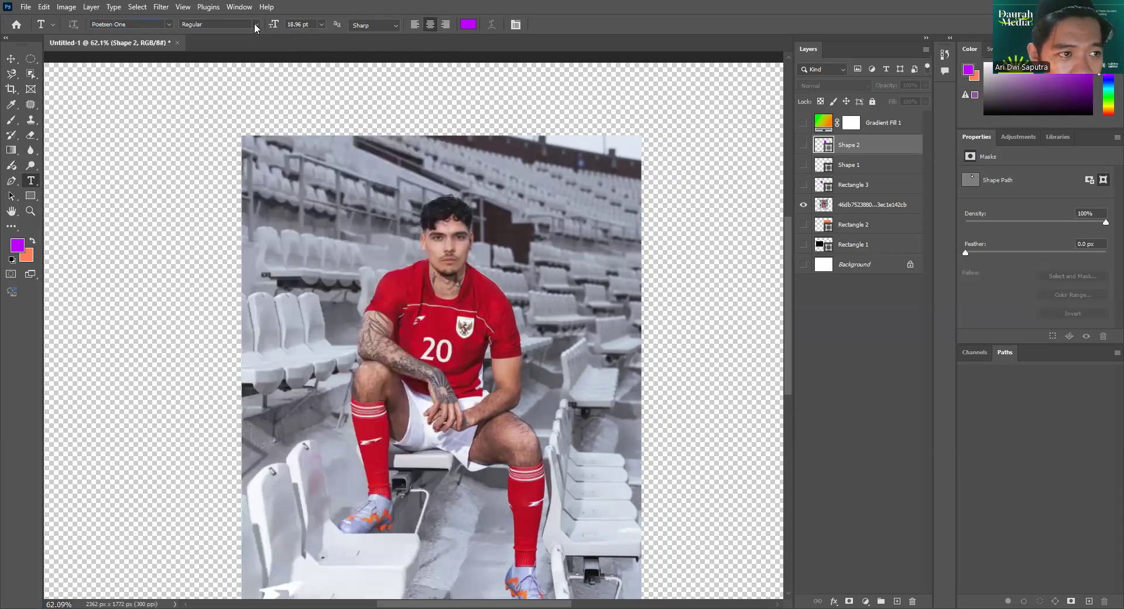
click(150, 24)
click(169, 25)
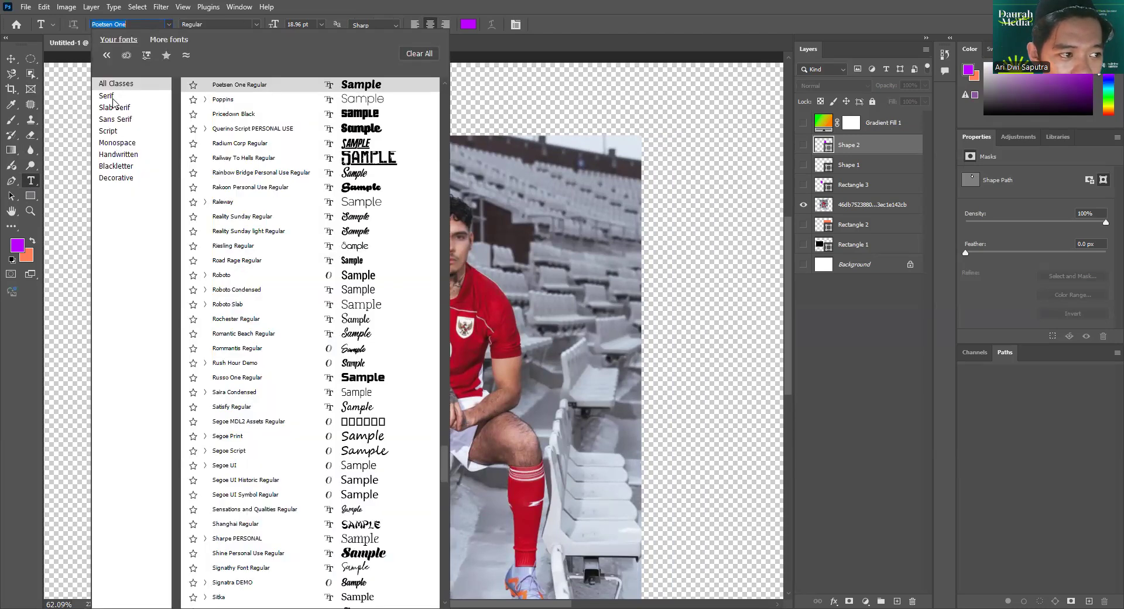
click(113, 100)
click(115, 84)
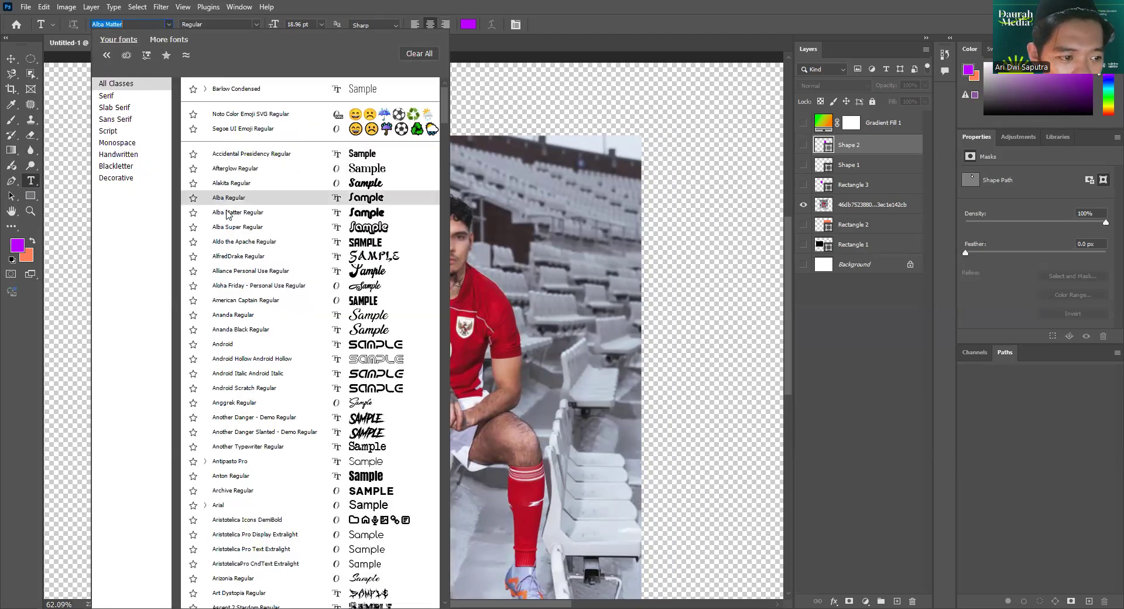
scroll(241, 246, down, 2)
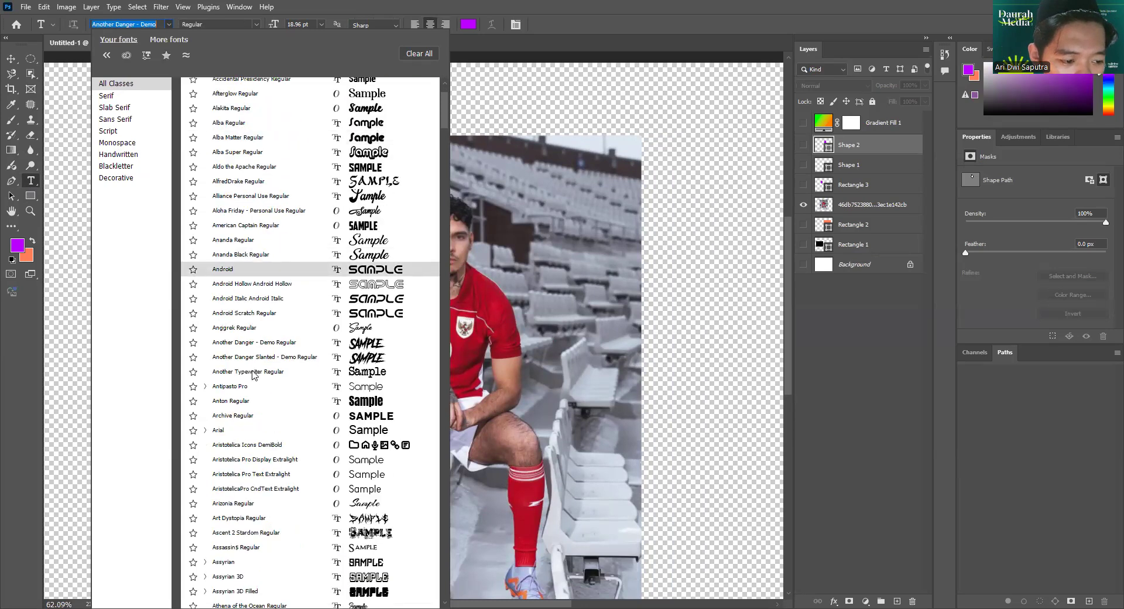
click(240, 433)
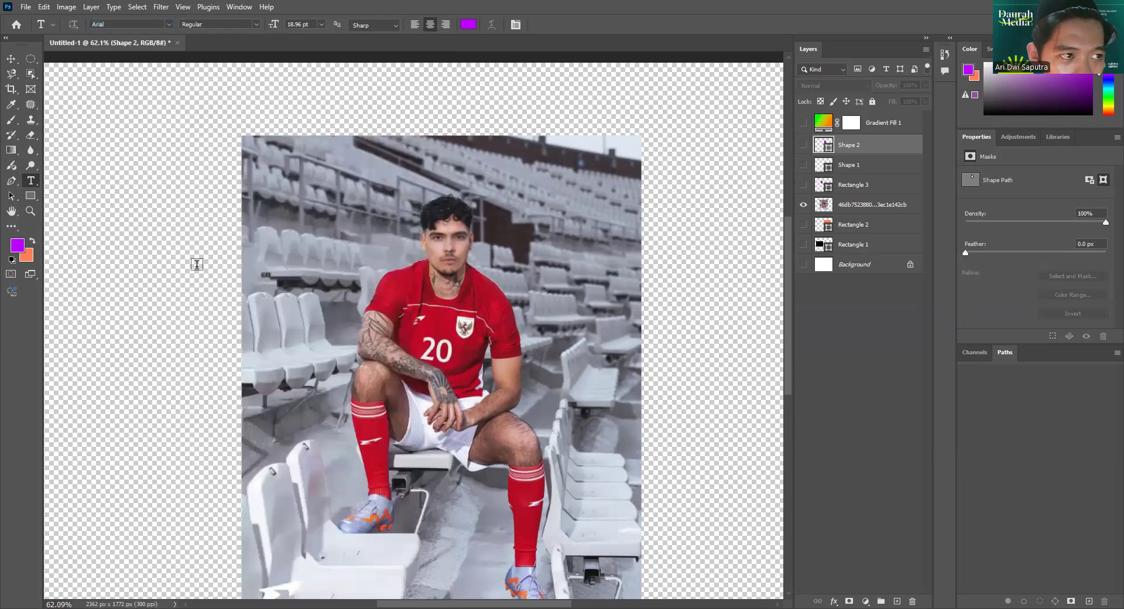
Set the font style to Bold Italic and keep purple ba00ff as the text color.
click(257, 24)
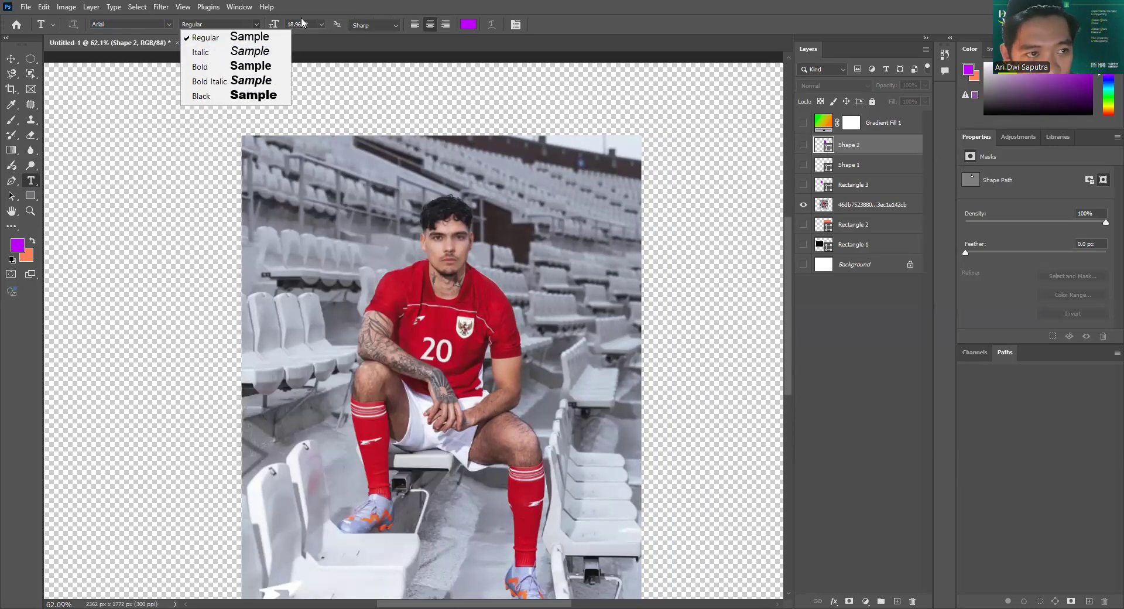
click(250, 80)
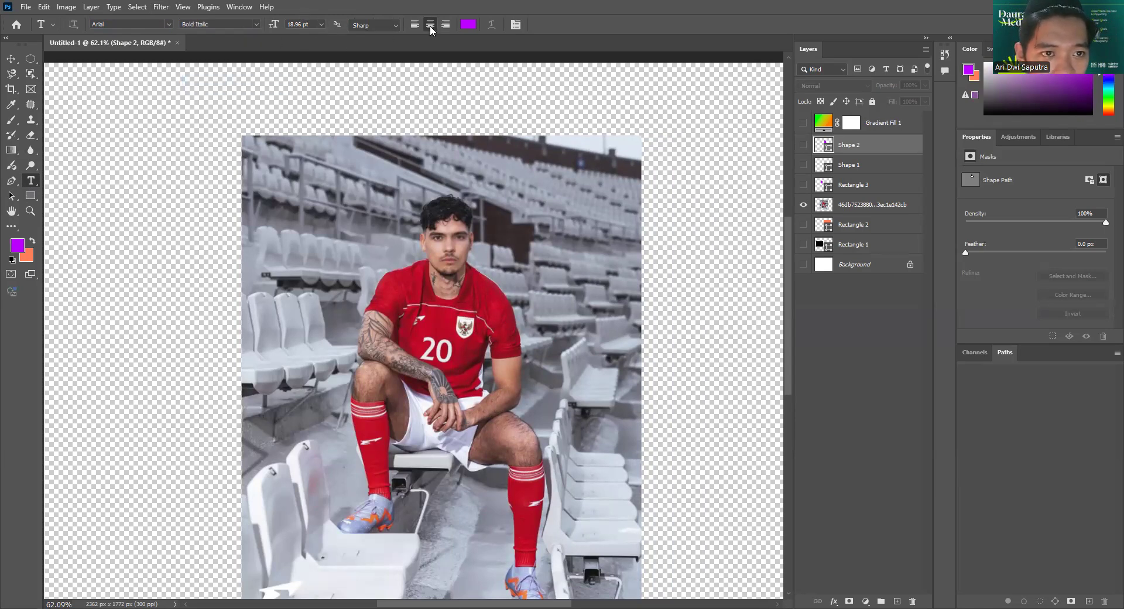
click(468, 24)
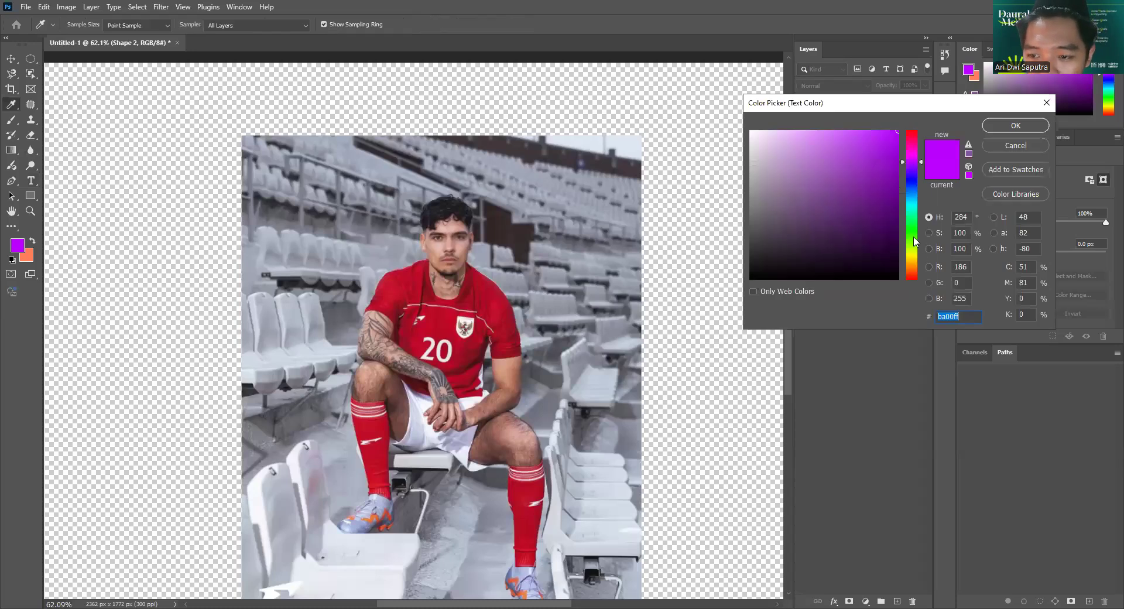
click(989, 123)
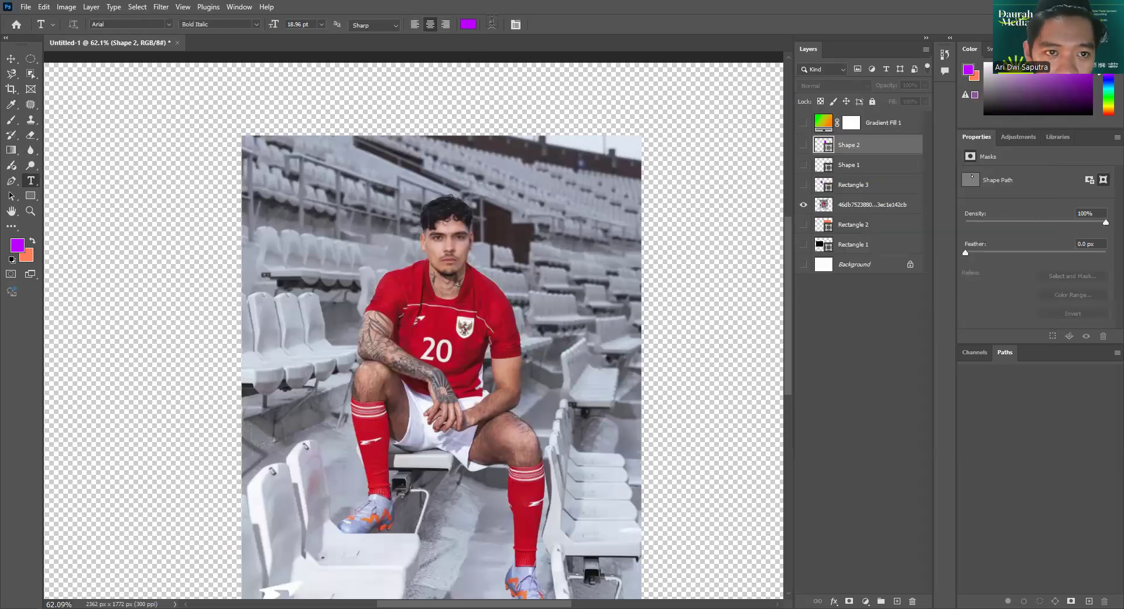
Place a horizontal text on the photo, move it above the player's head and replace the placeholder with "timnas".
click(345, 206)
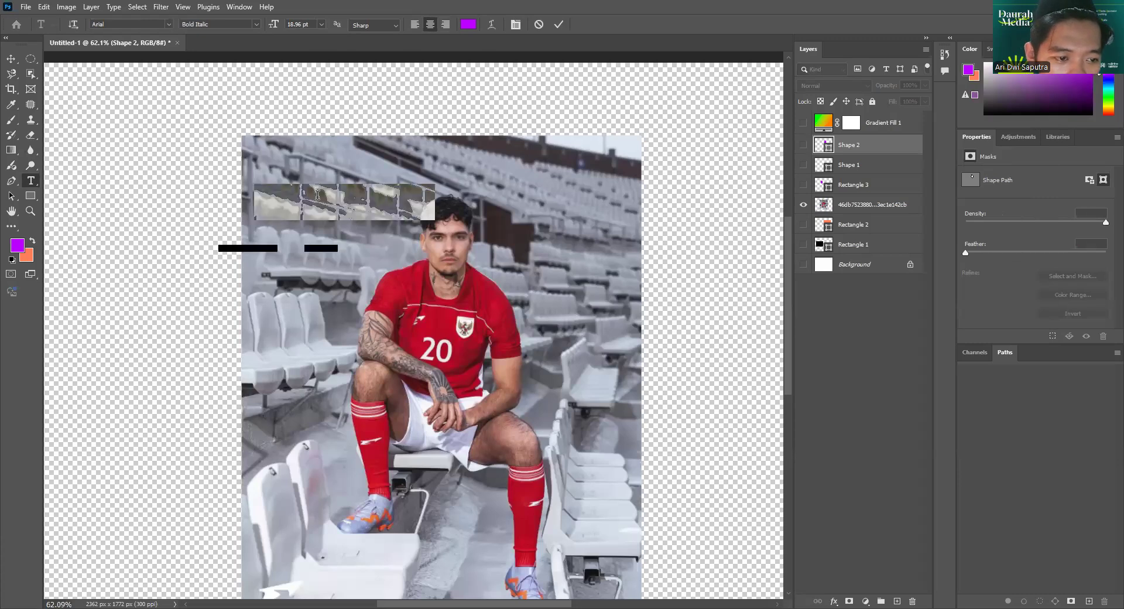
click(14, 61)
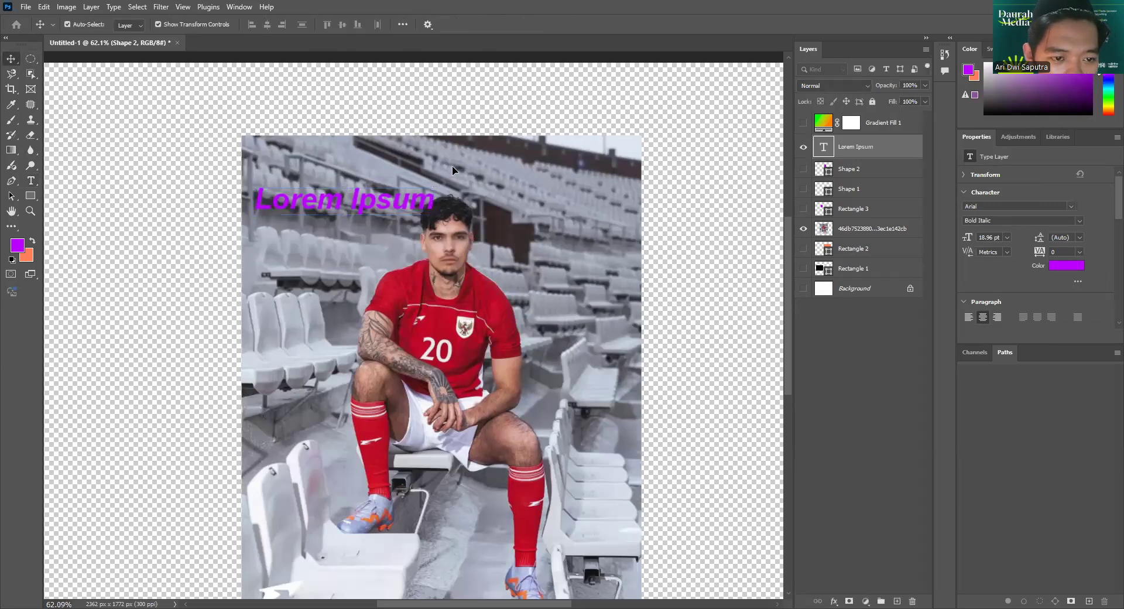
drag(358, 210, 436, 177)
double_click(433, 170)
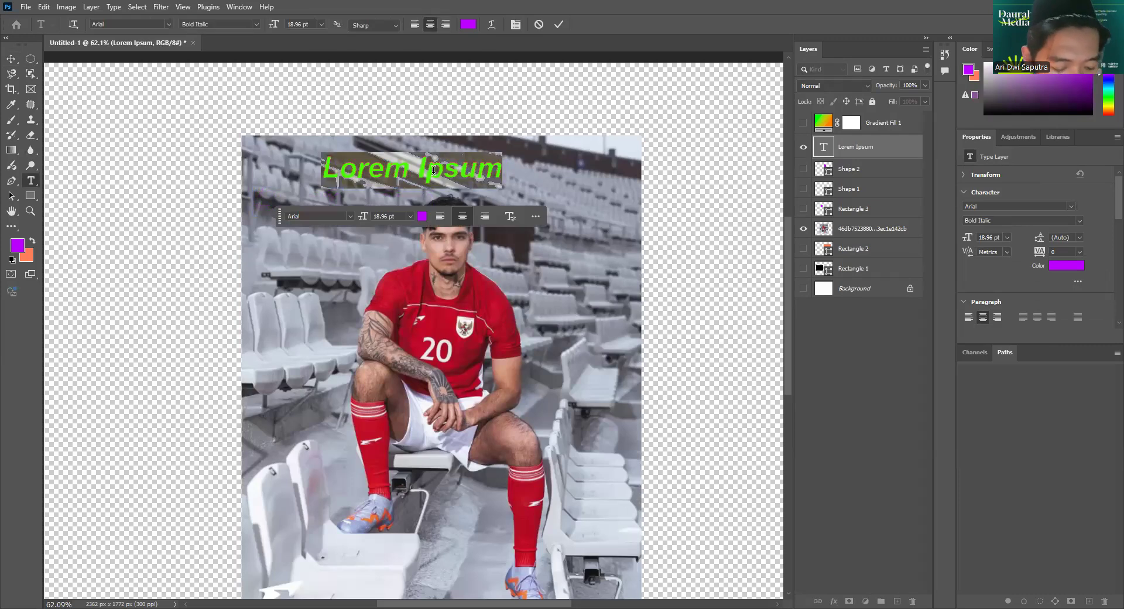
text(timnas)
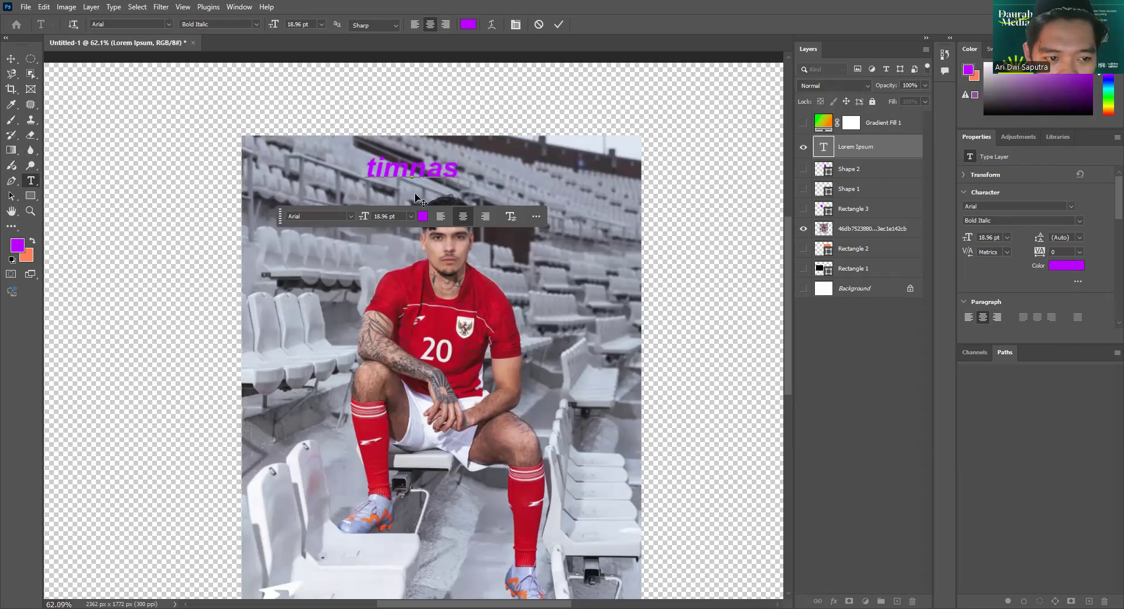
Try enlarging the selected "timnas" text to 32 pt and undo the size change.
drag(368, 169, 506, 170)
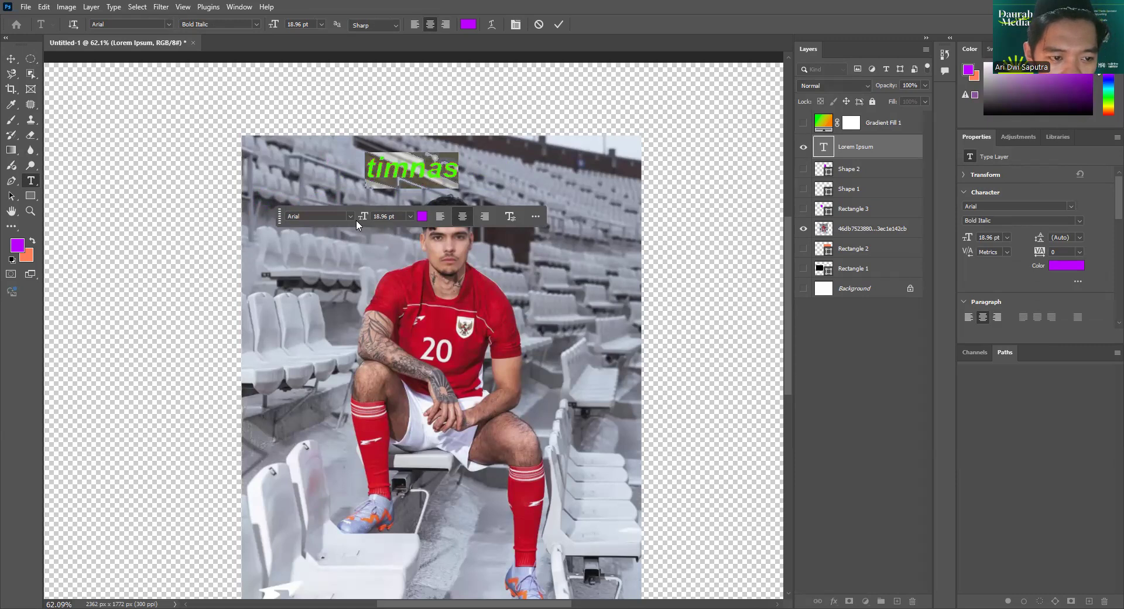
drag(362, 220, 370, 219)
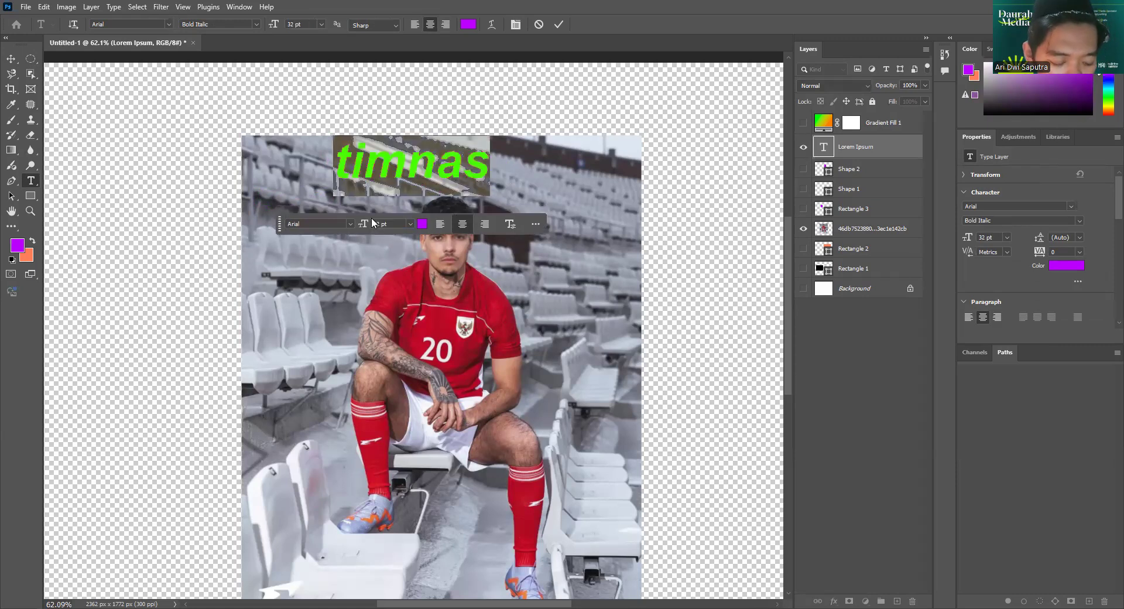
key(ctrl+z)
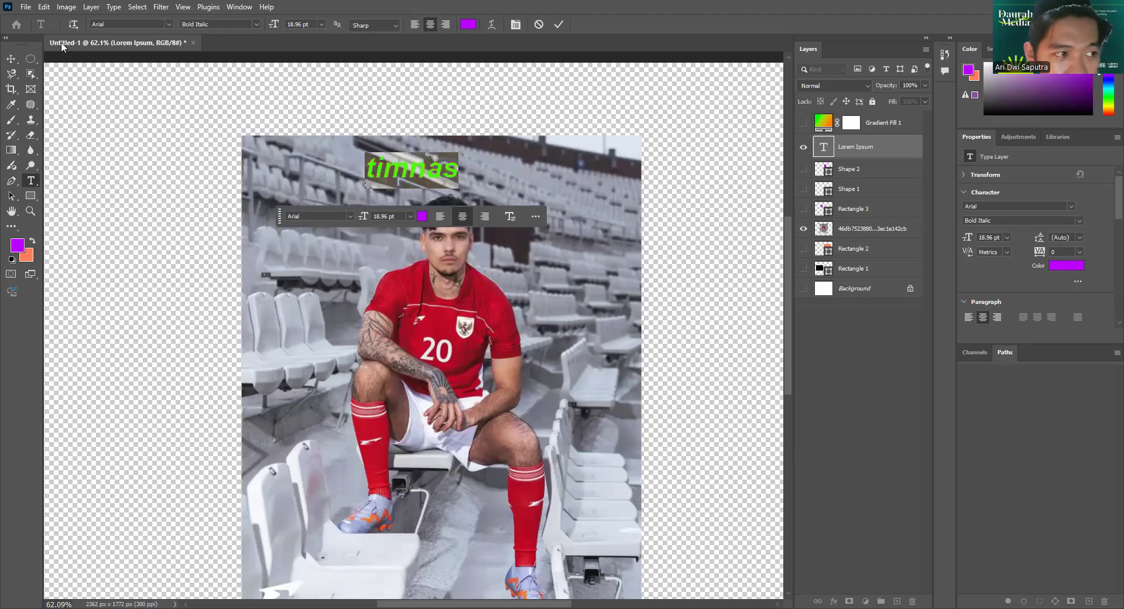
Try scaling the "timnas" text to about 353% and shifting it past the photo's upper-left corner, and cancel the transform.
click(11, 59)
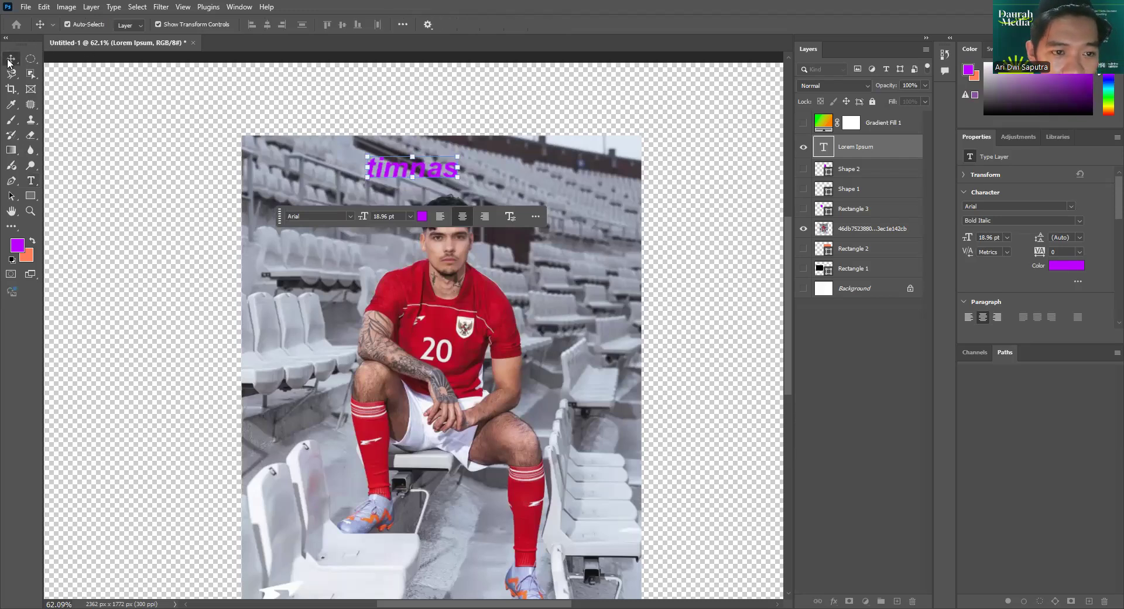
click(456, 179)
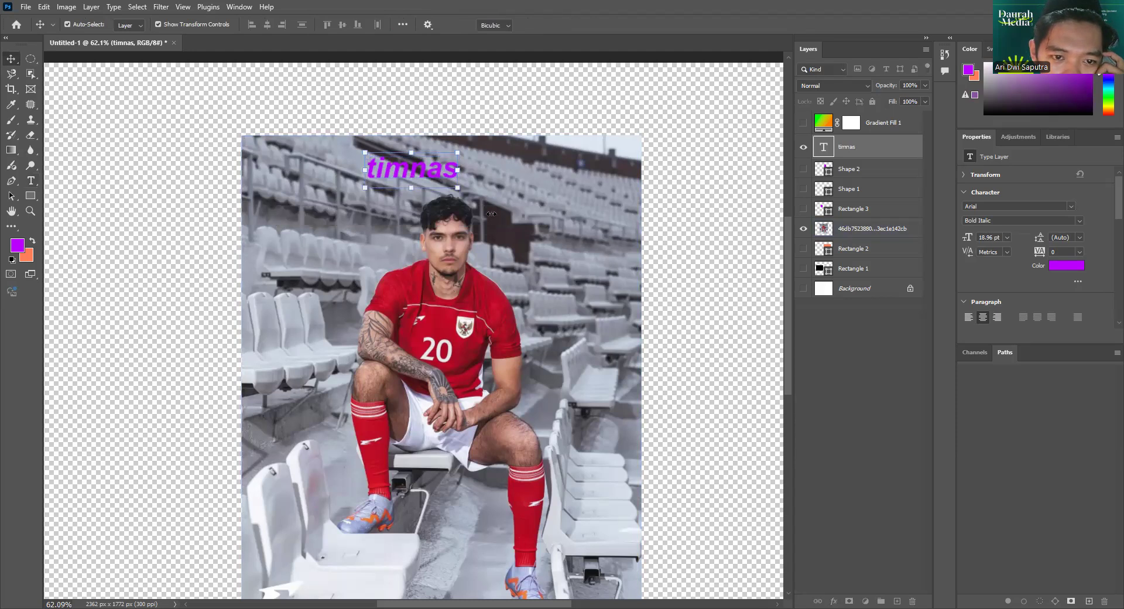
drag(458, 170, 613, 170)
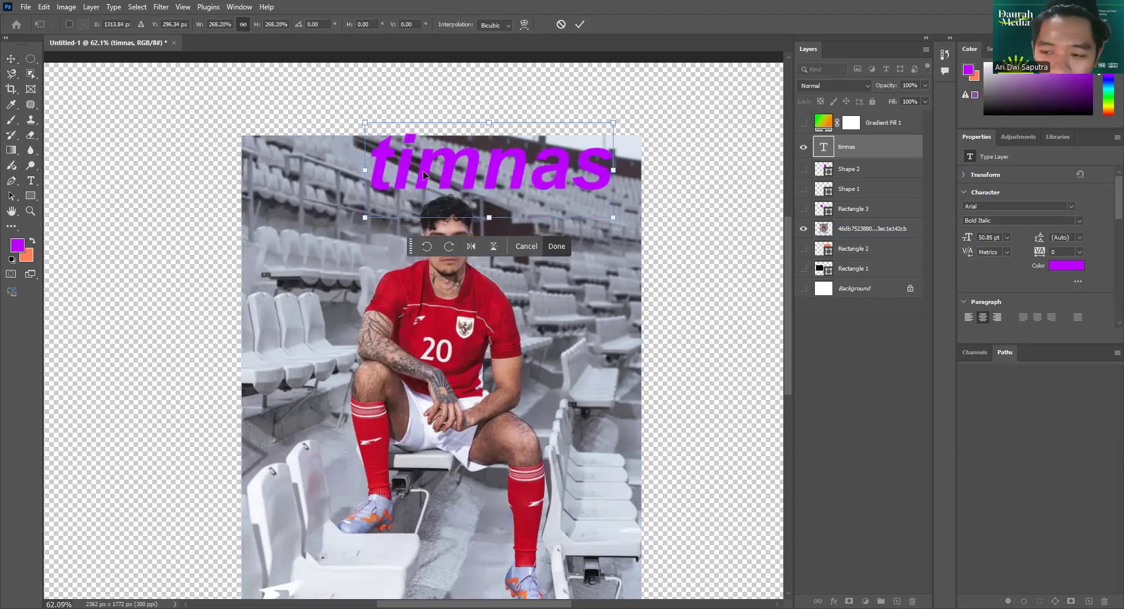
drag(556, 178, 423, 173)
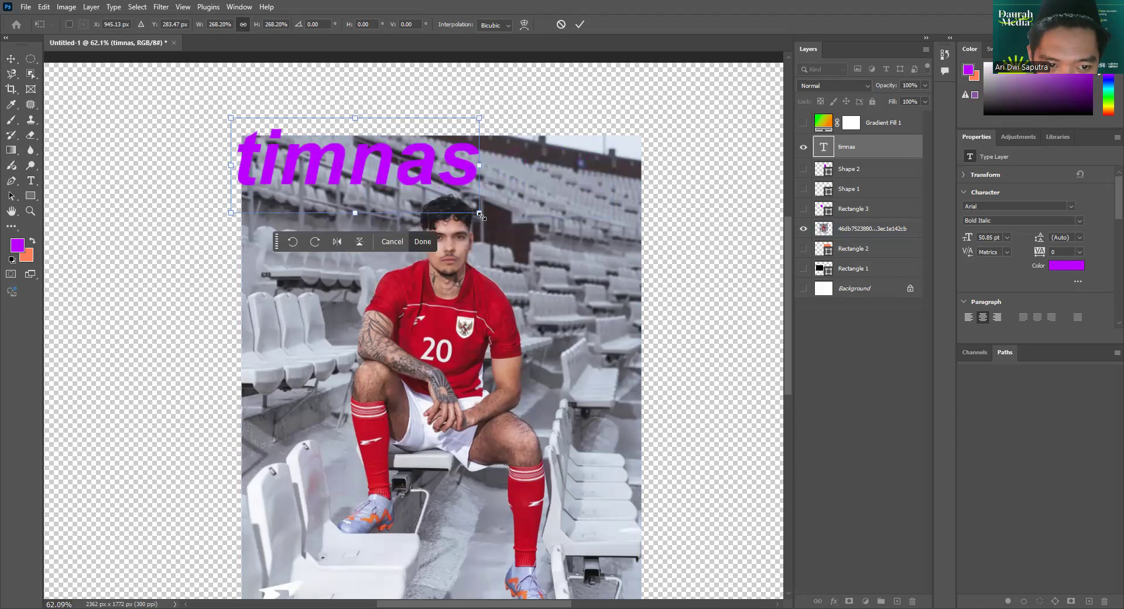
drag(479, 215, 478, 211)
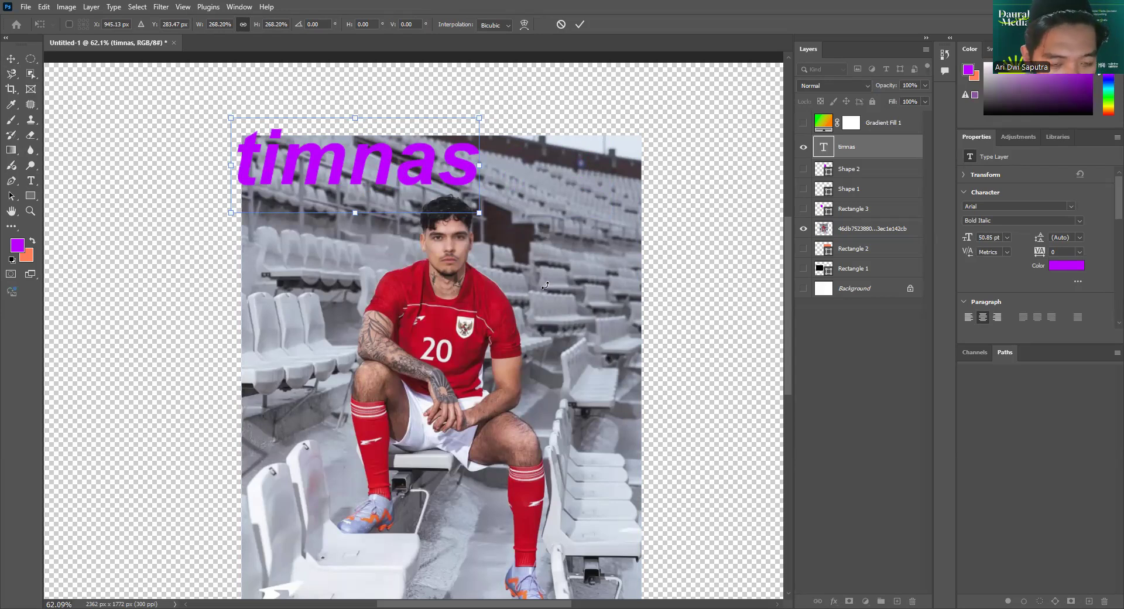
drag(479, 212, 545, 283)
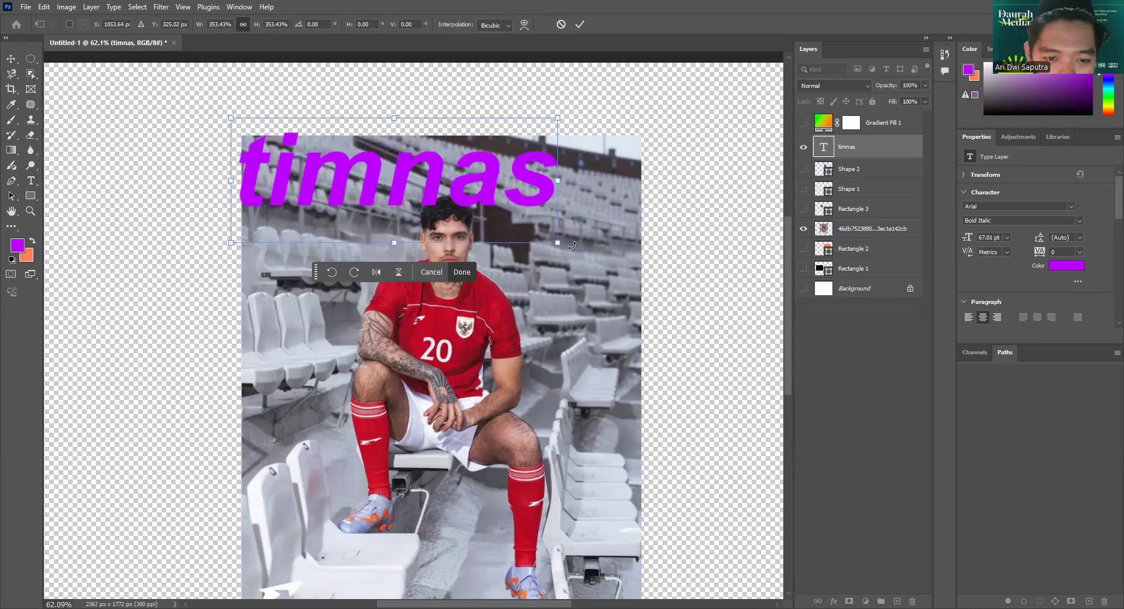
drag(559, 241, 559, 241)
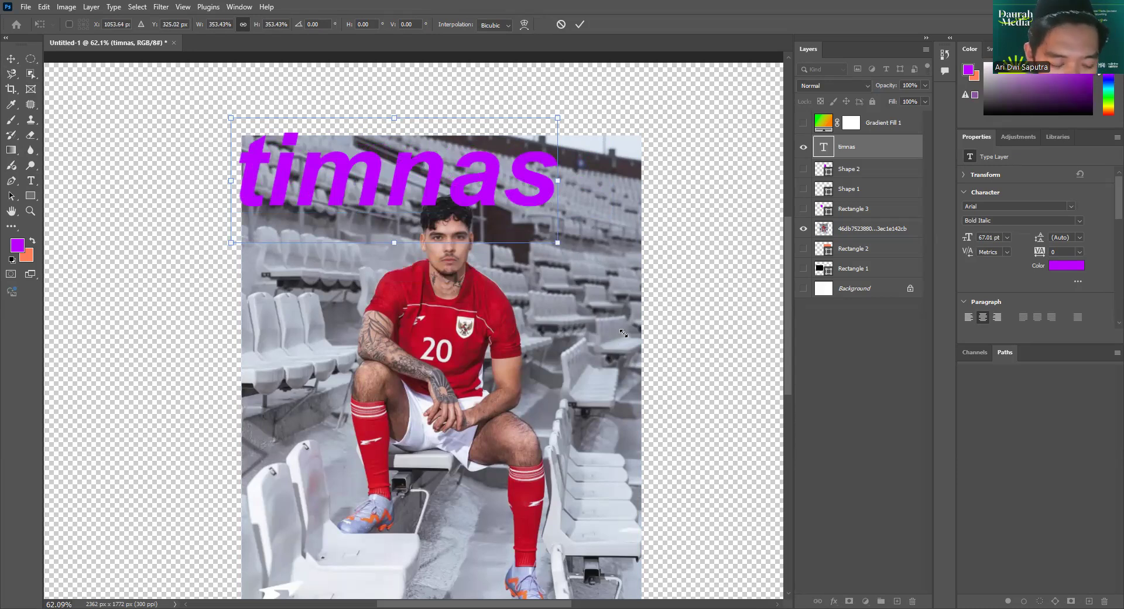
key(ctrl+z)
key(ctrl+z)
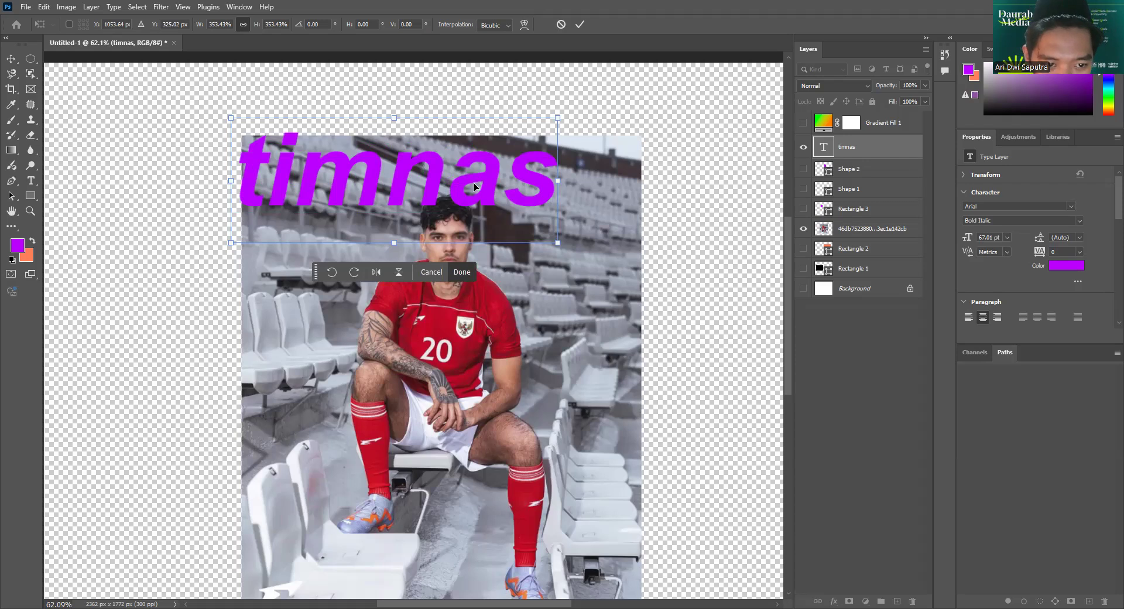
drag(462, 175, 418, 164)
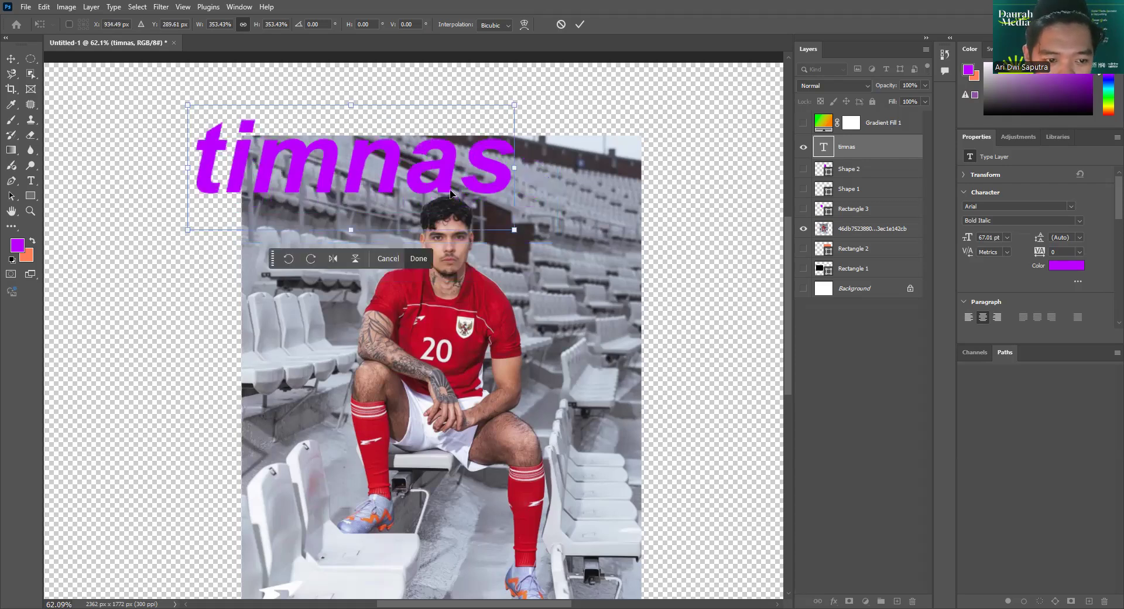
click(562, 24)
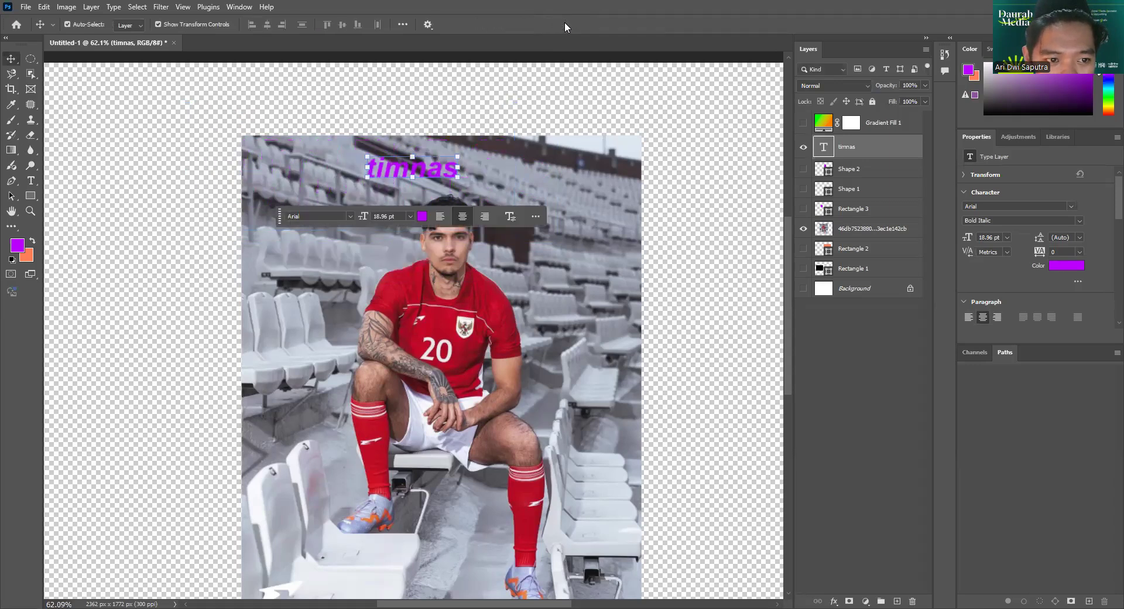
Enlarge the "timnas" text by about 280% and again by about 148%, positioning it across the upper part of the photo.
click(455, 181)
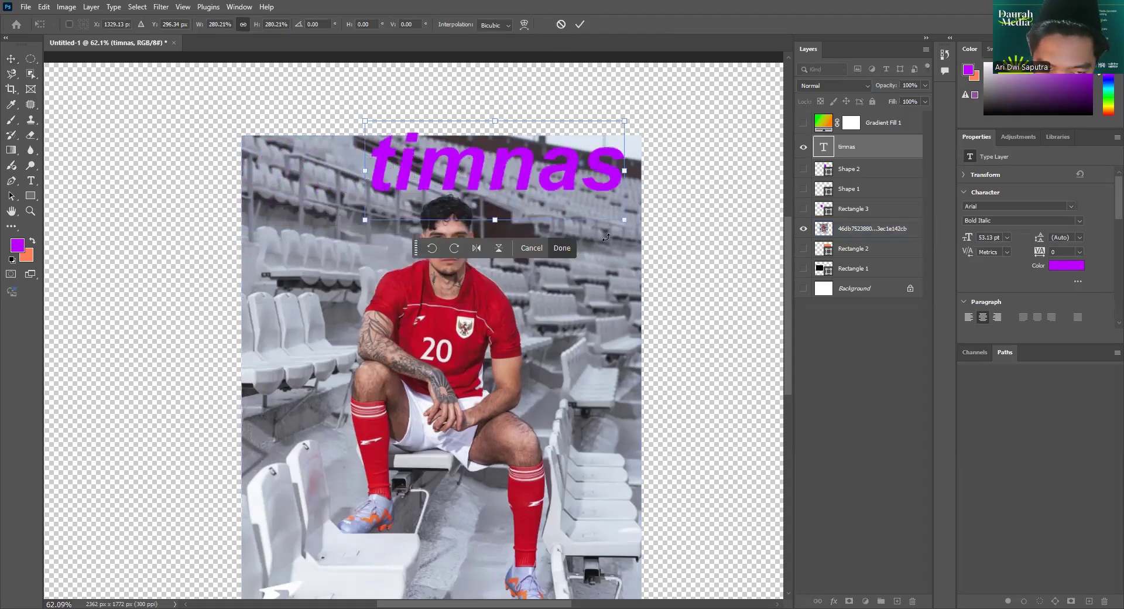
drag(541, 180, 494, 181)
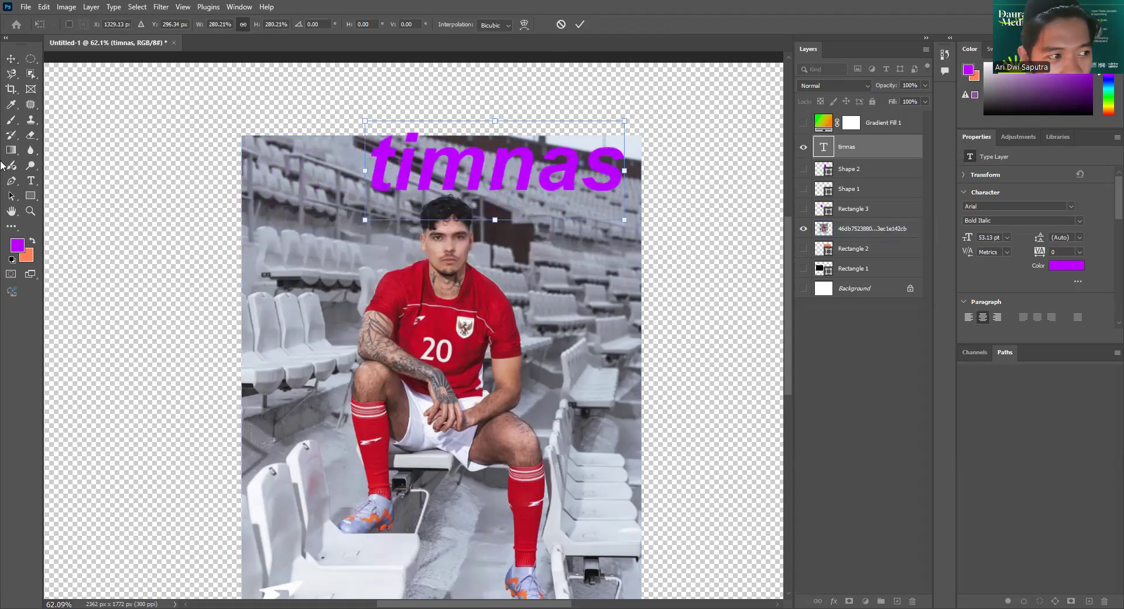
click(14, 118)
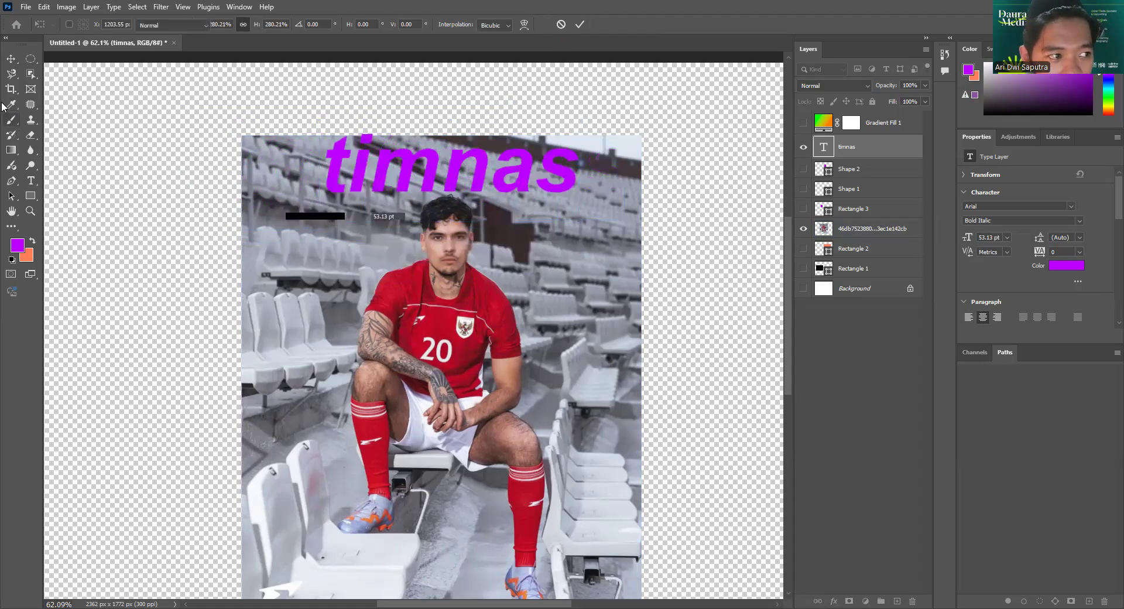
click(12, 61)
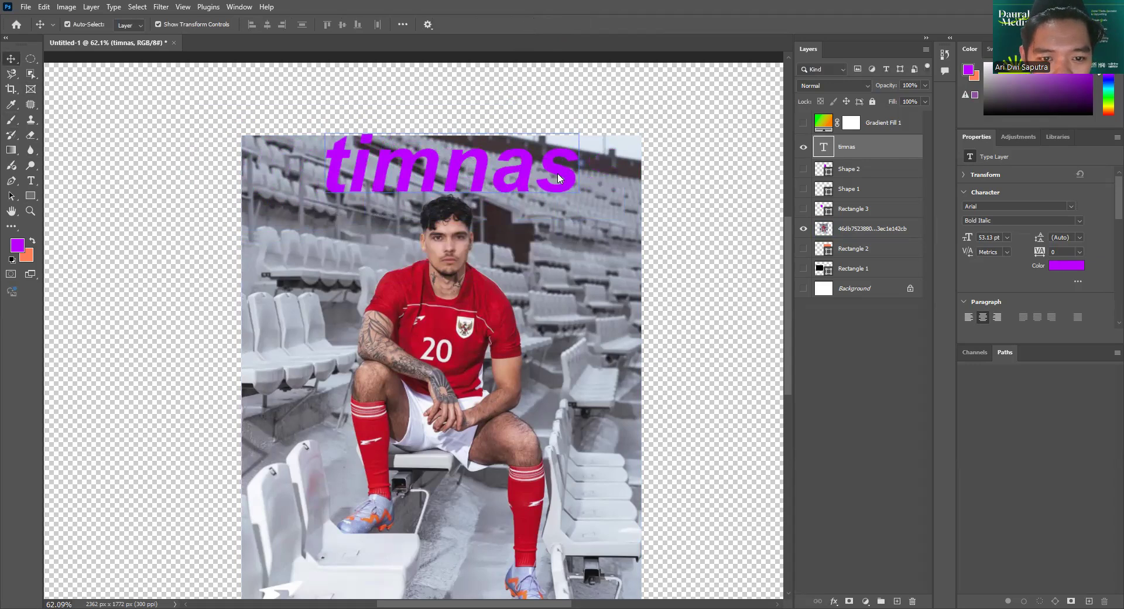
drag(557, 178, 413, 192)
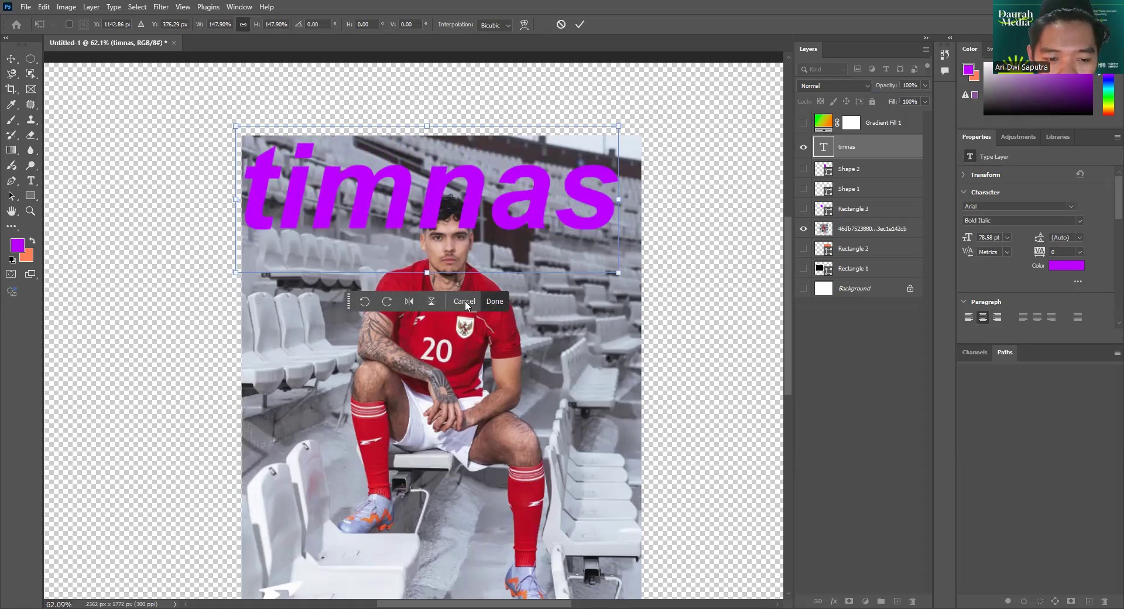
click(497, 301)
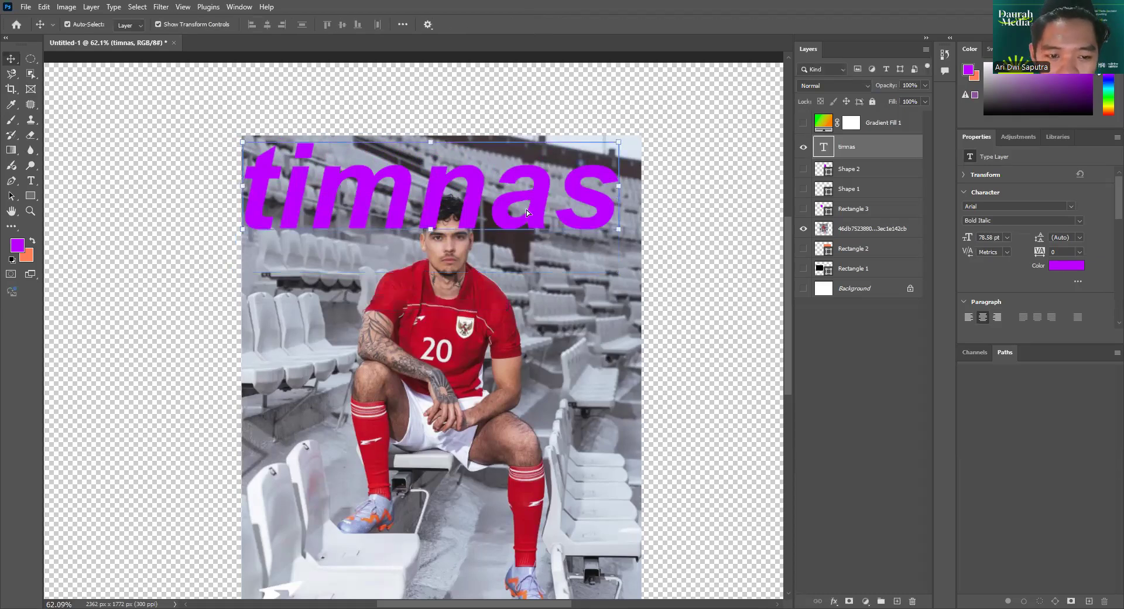
Show the white Background layer and move the "timnas" text up so it overlaps the photo's upper edge.
click(803, 288)
click(559, 220)
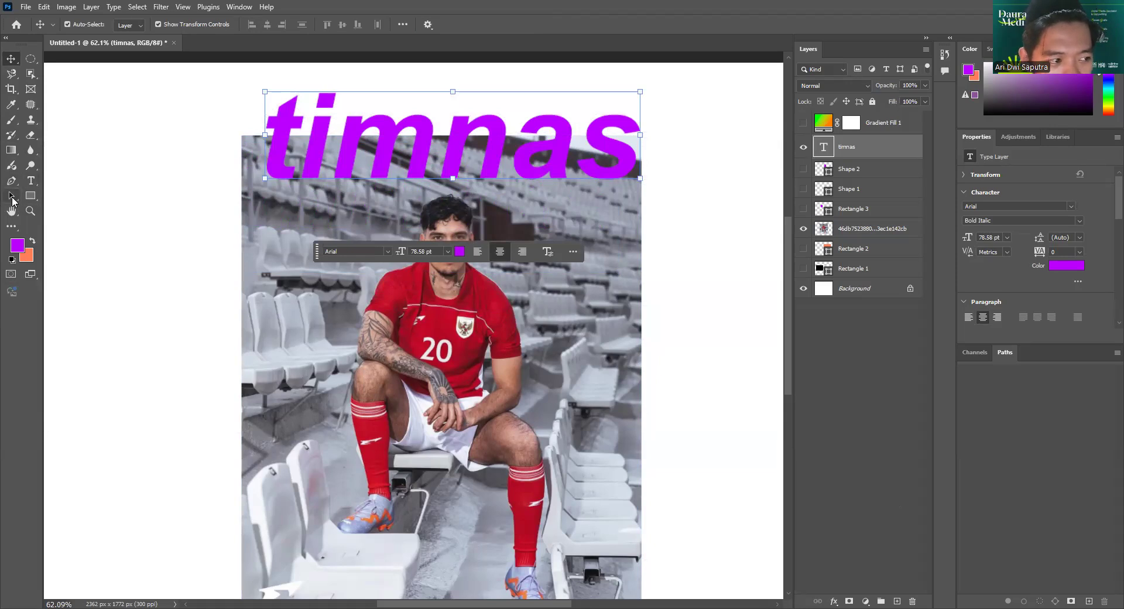
Review the path selection tool and the list of available shape tools in the toolbar.
click(12, 200)
click(12, 200)
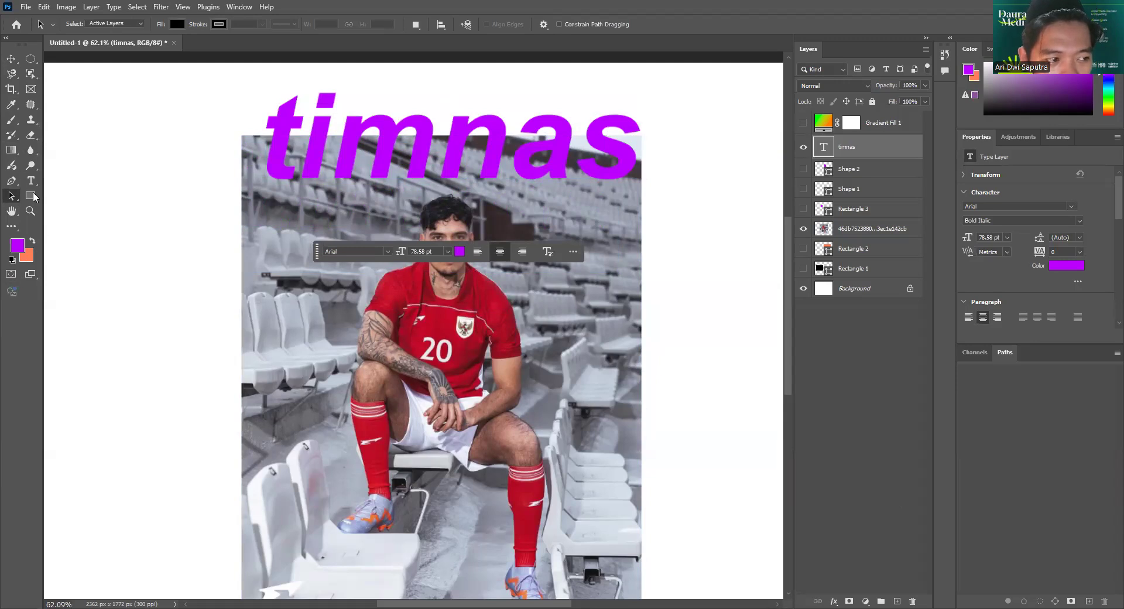
click(32, 194)
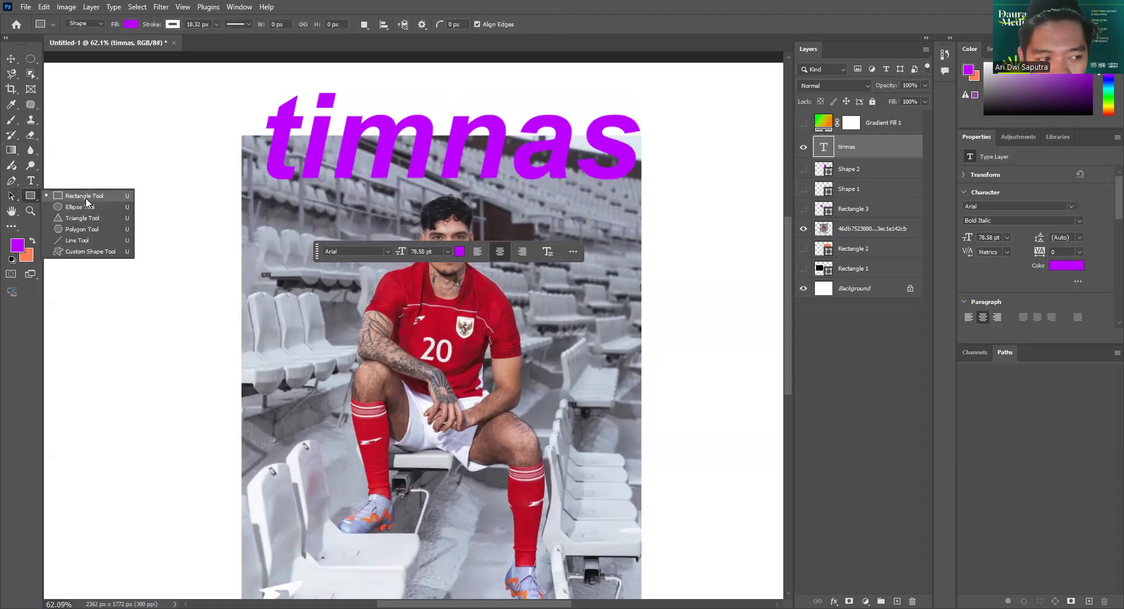
Examine the footballer composition at several magnifications with the Zoom tool, including 100% and 33.3%.
click(30, 212)
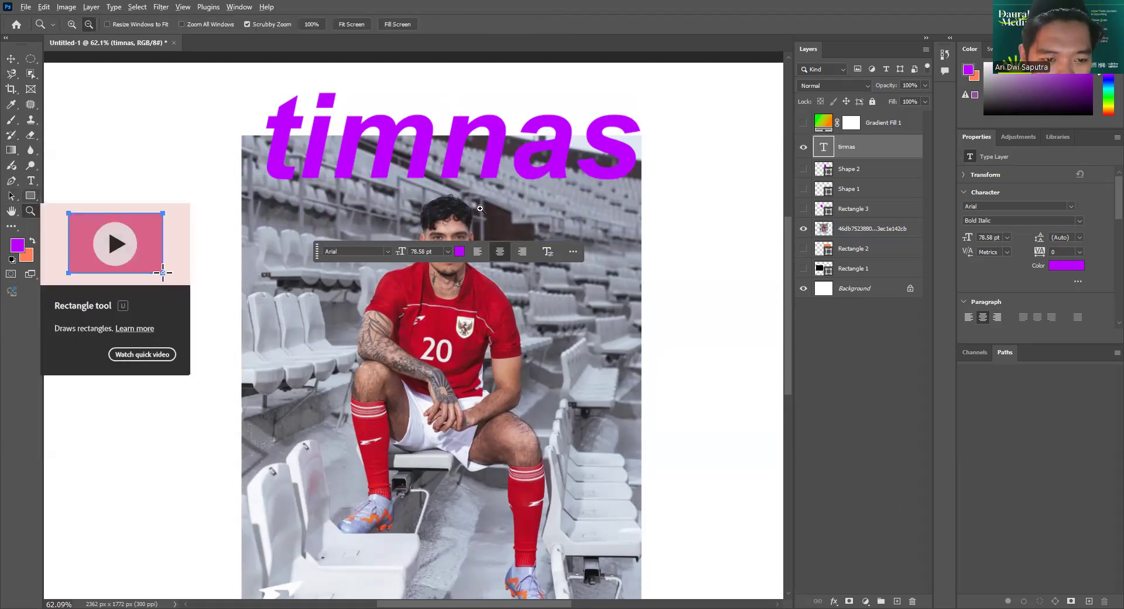
drag(481, 209, 88, 168)
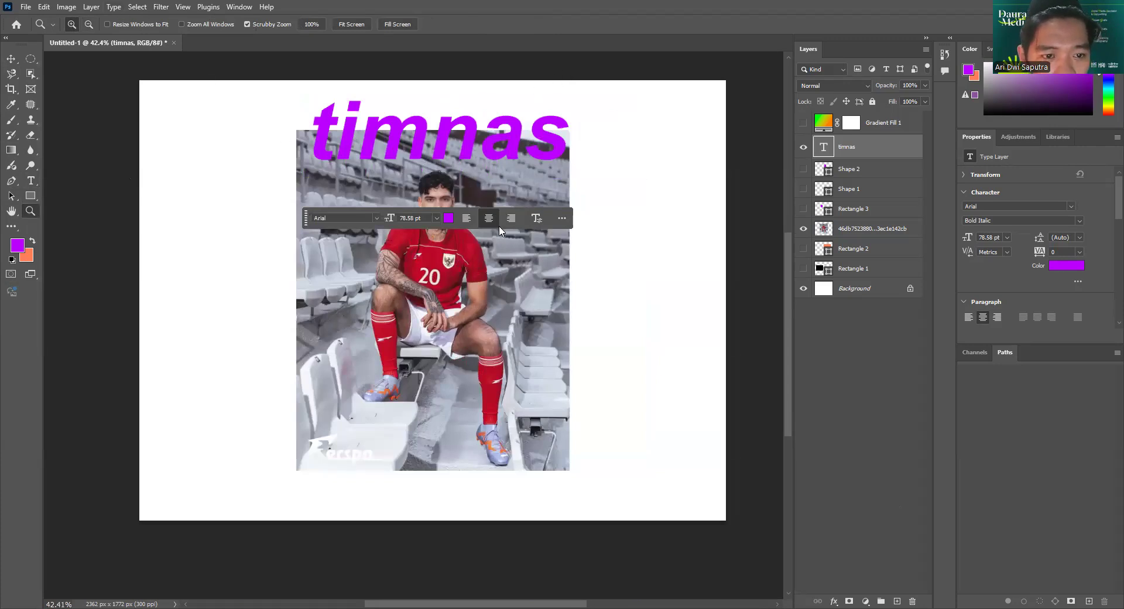
drag(462, 179, 463, 179)
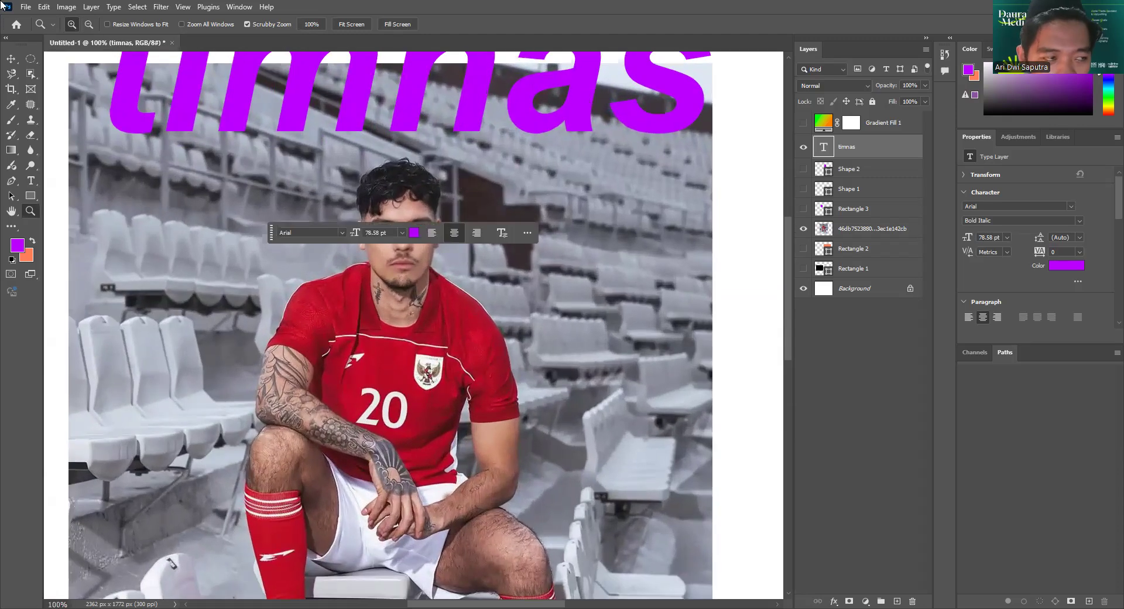
click(88, 24)
click(372, 154)
click(372, 154)
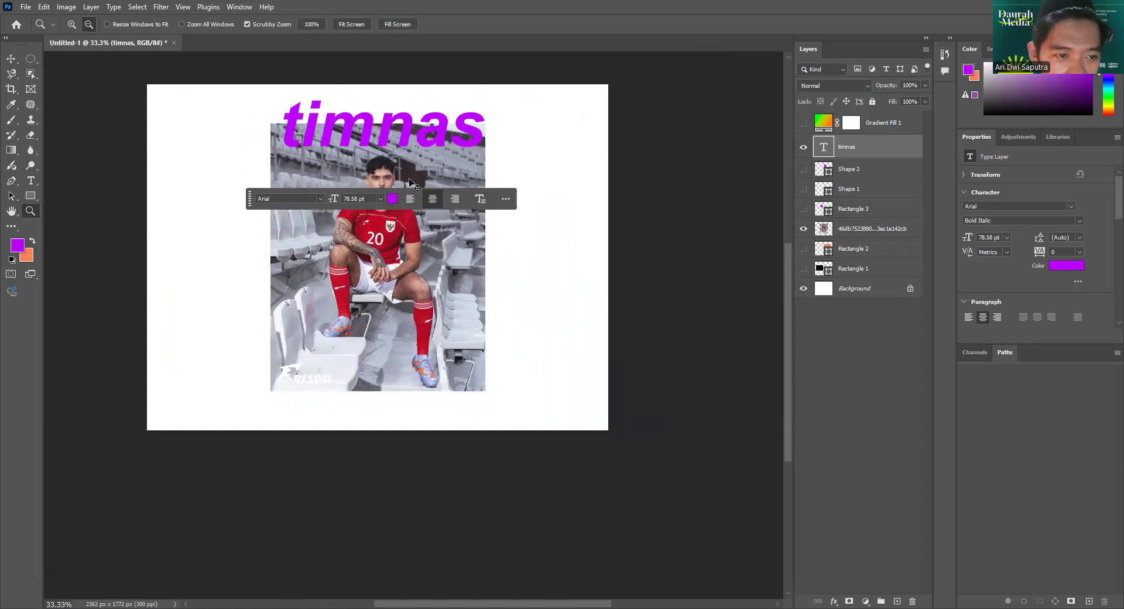
key(ctrl+plus)
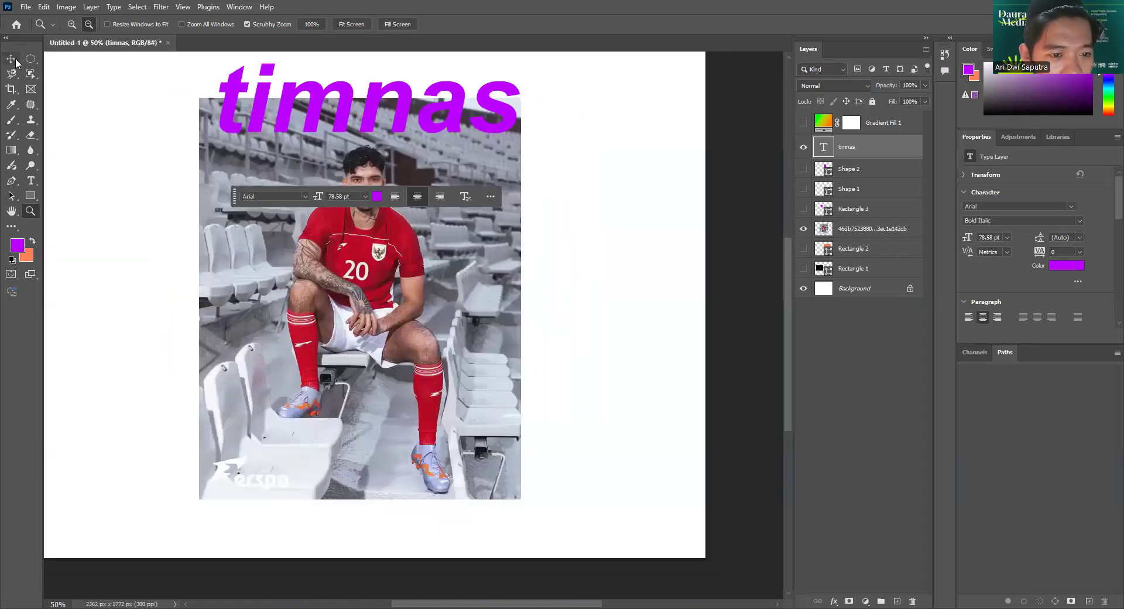
Deselect the layer and pan around the canvas with the Hand tool at about 37.6% magnification.
key(v)
click(609, 259)
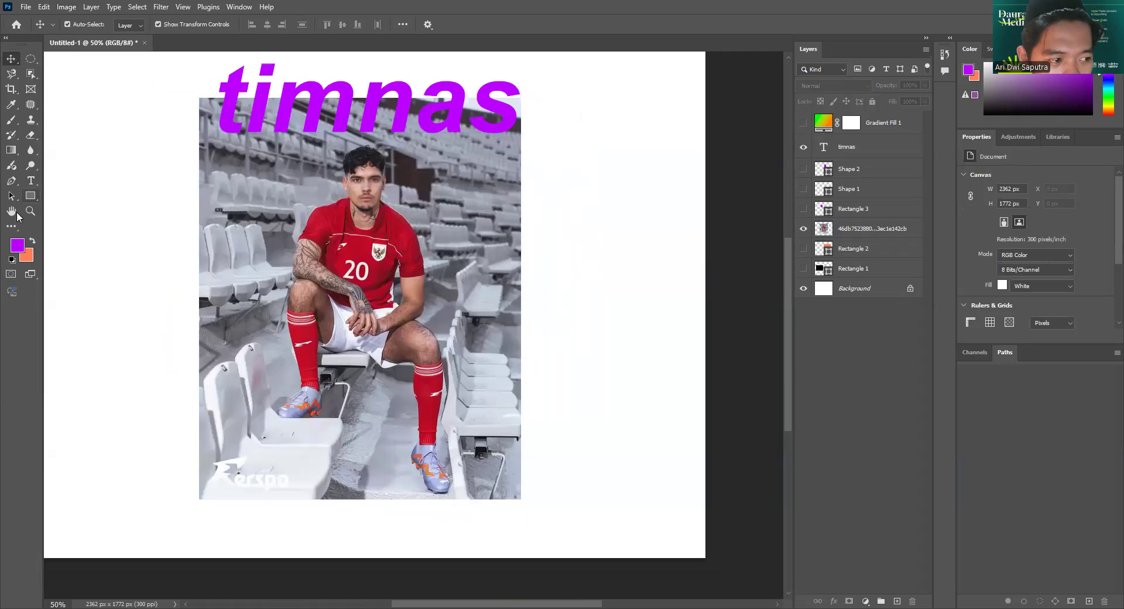
click(12, 212)
scroll(210, 204, down, 2)
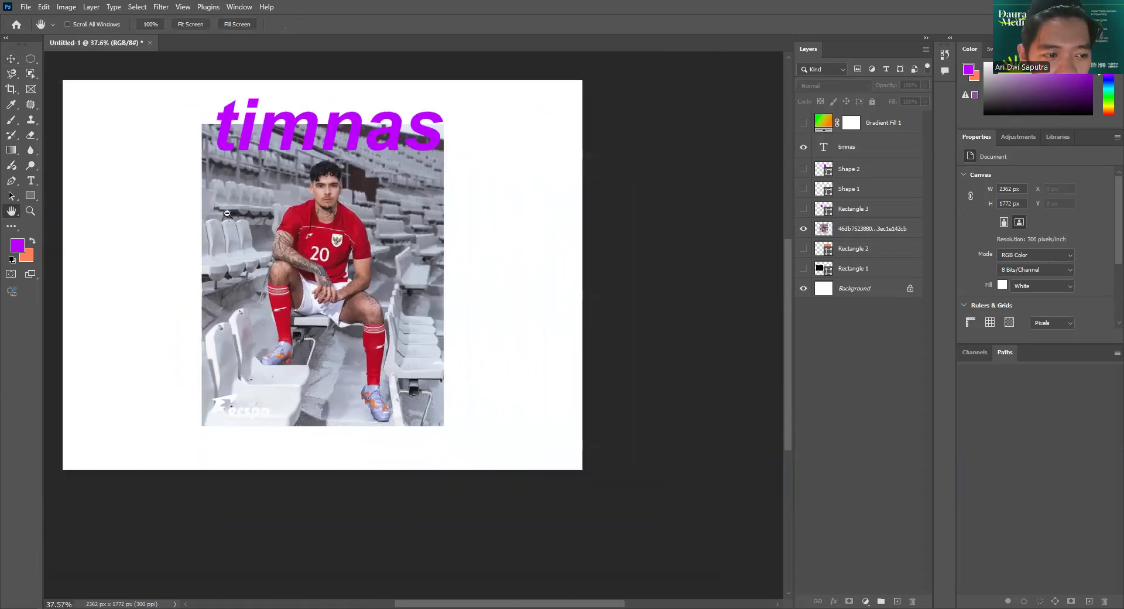
drag(275, 218, 378, 243)
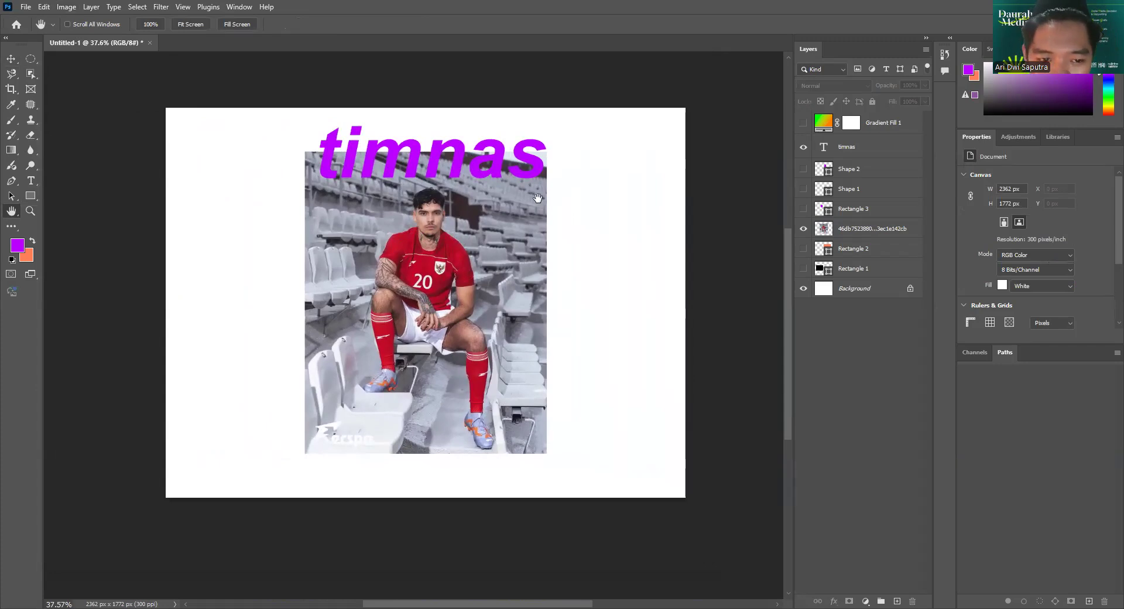
drag(537, 197, 522, 173)
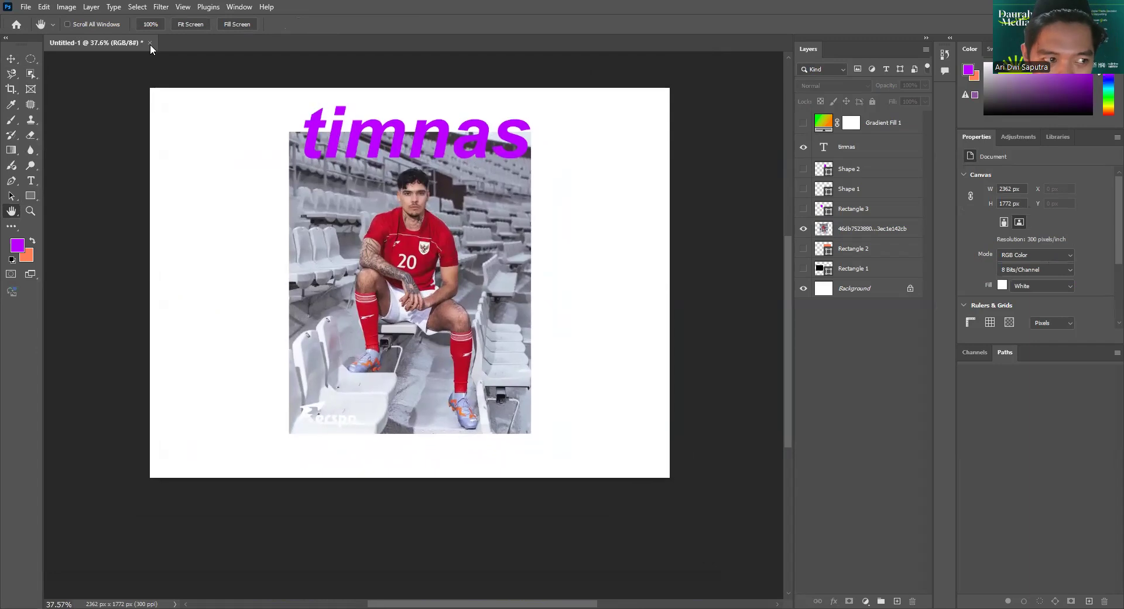
Move the footballer photo slightly up and right to about X 764 px, Y 123 px.
click(11, 59)
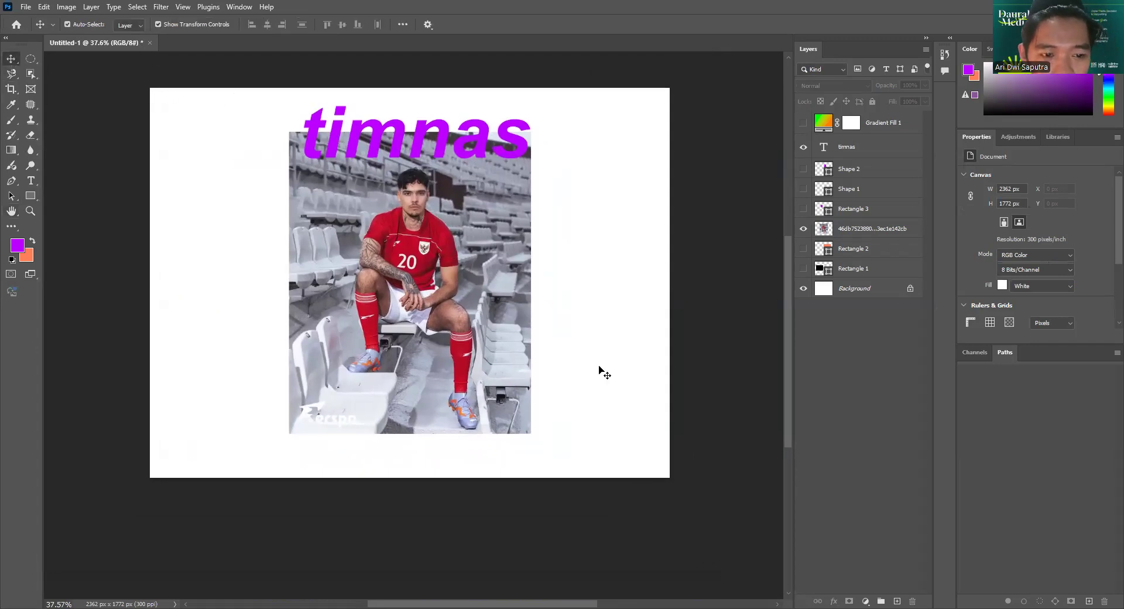
click(409, 284)
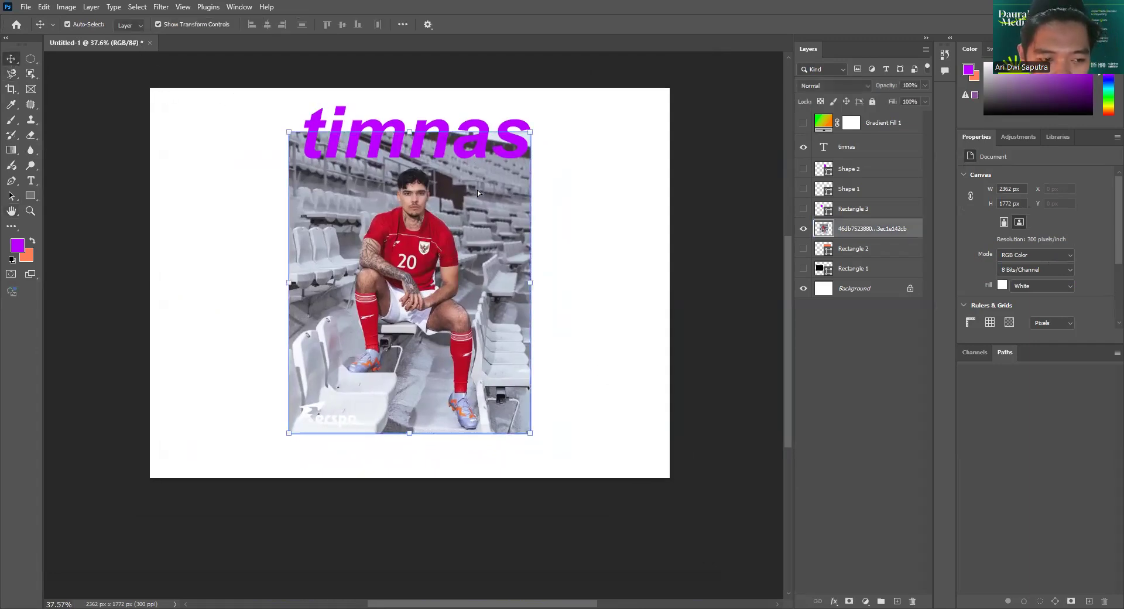
drag(477, 190, 506, 173)
key(h)
drag(664, 227, 715, 242)
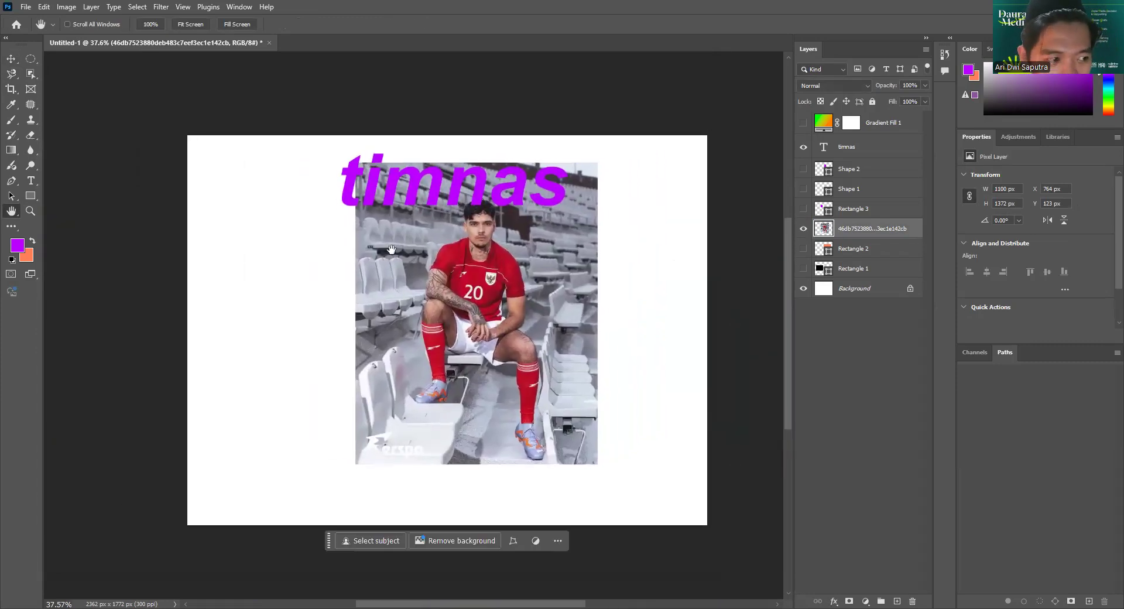
Look through the tool groups in the toolbar customization settings and close them without changes.
click(15, 228)
click(37, 227)
scroll(437, 240, down, 2)
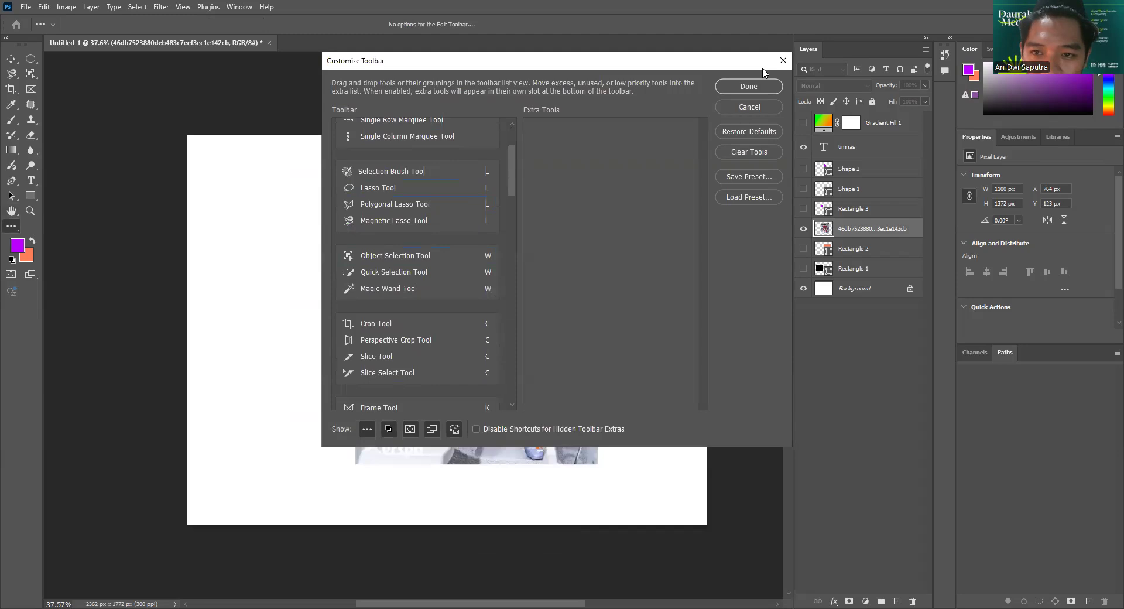
click(782, 60)
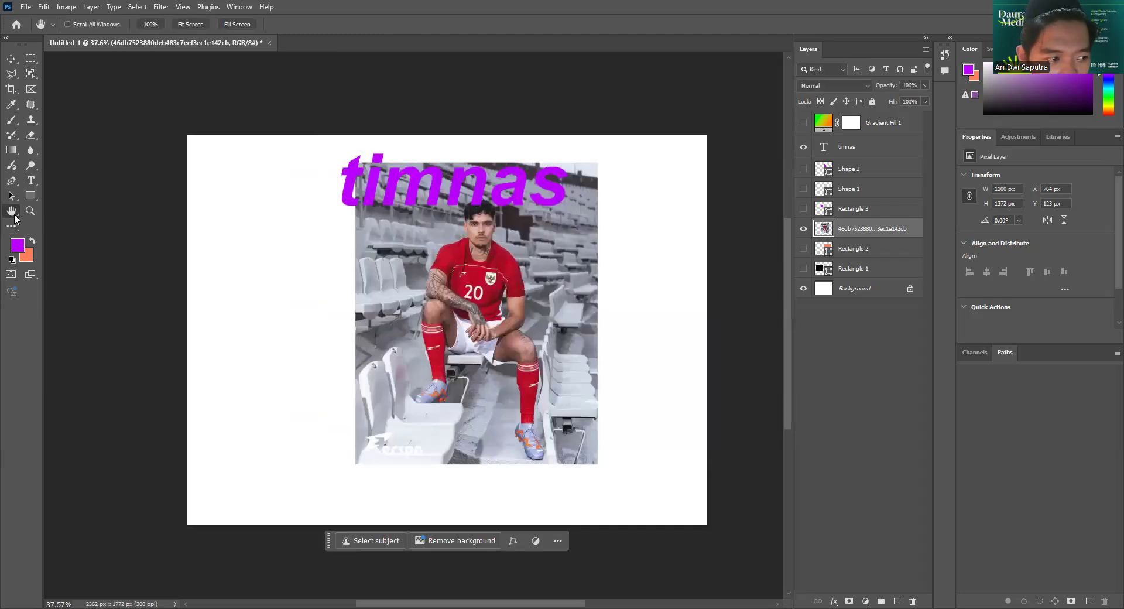
Check the foreground colour in the Color Picker and swap the foreground and background colours back and forth.
click(17, 244)
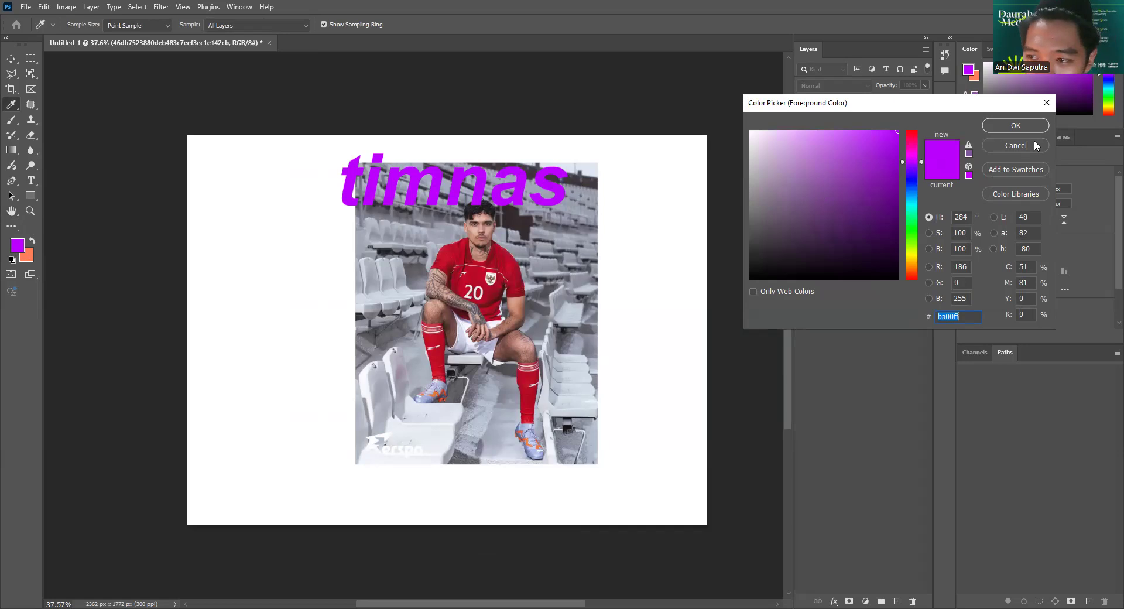
click(1015, 125)
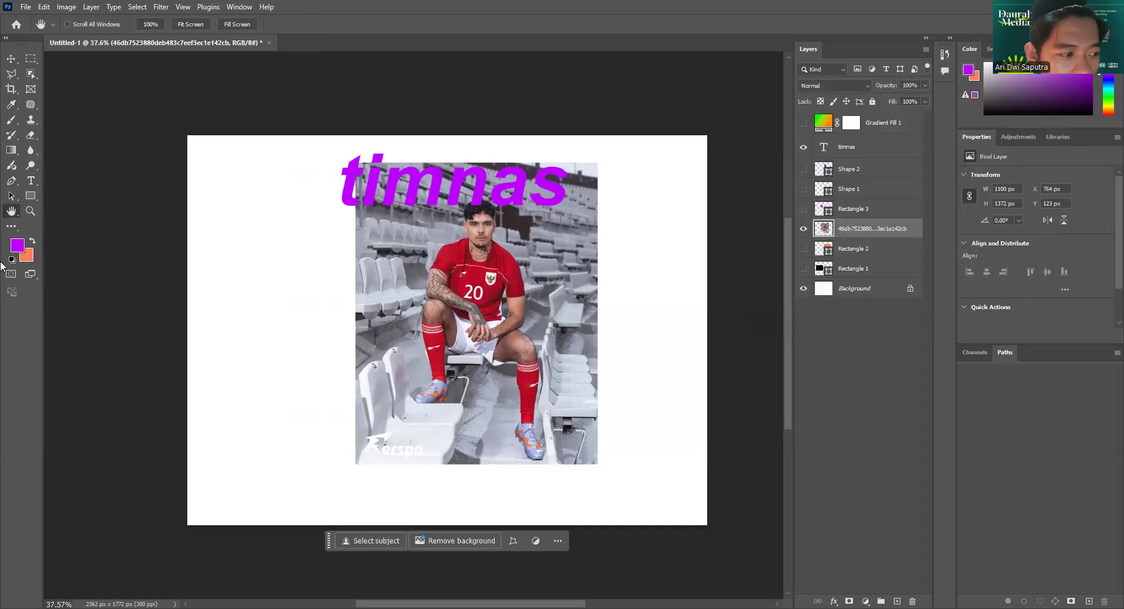
click(33, 241)
click(33, 241)
click(33, 241)
click(32, 242)
click(32, 241)
click(33, 241)
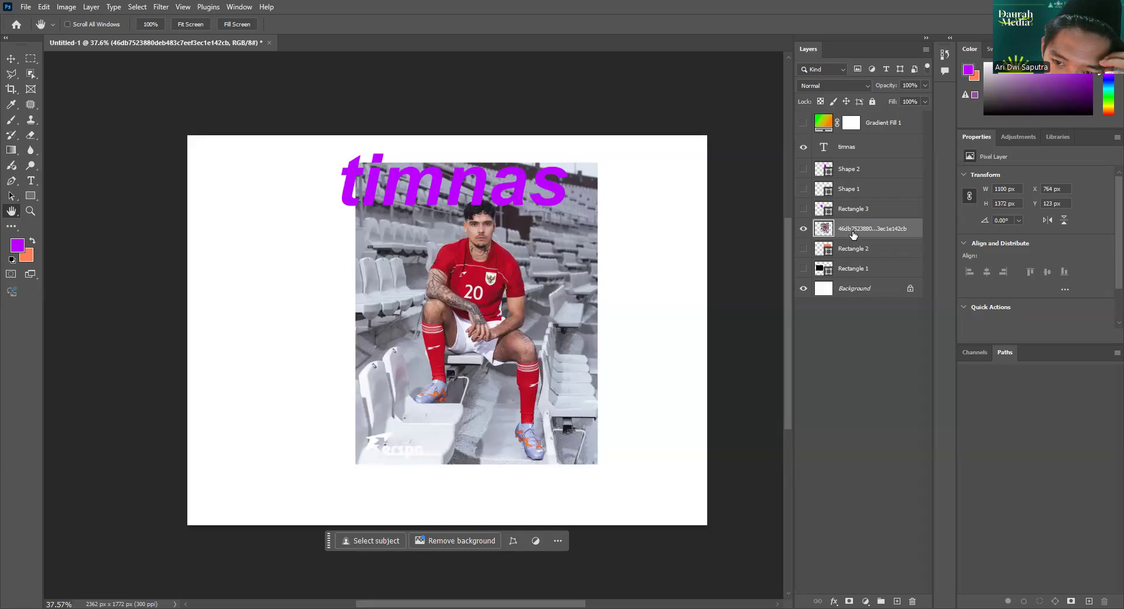
Place the "timnas" layer directly above the footballer photo layer, and show and select the Rectangle 2 layer.
click(849, 147)
drag(848, 147, 841, 218)
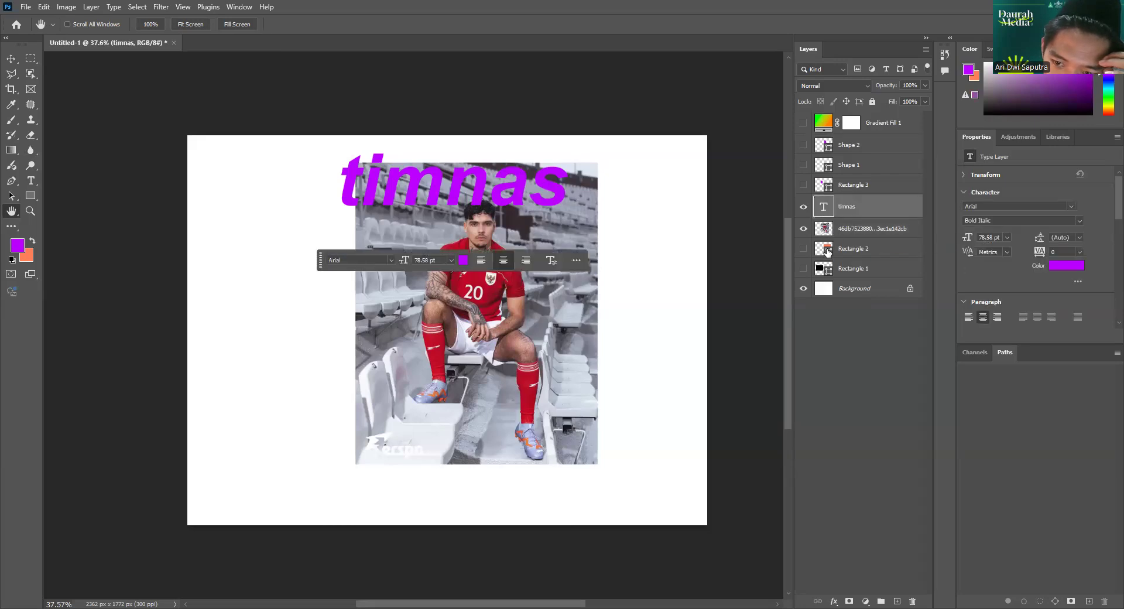
click(803, 248)
click(825, 250)
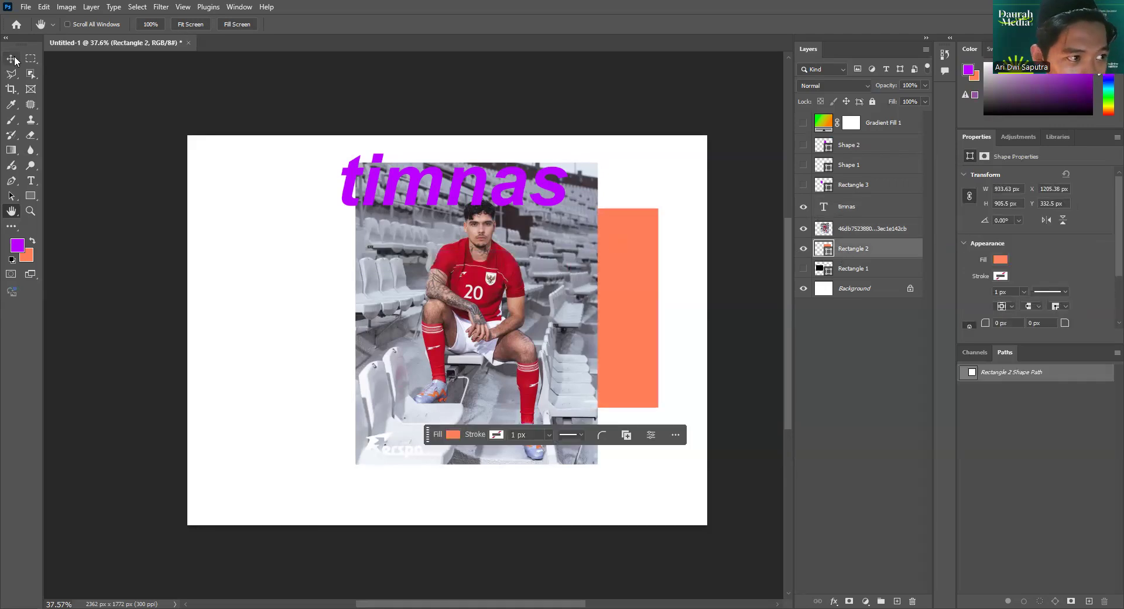
Shift the photo toward the canvas's lower right and place the orange rectangle partly behind it at about X 530 px, Y 408 px.
click(13, 59)
drag(619, 292, 381, 298)
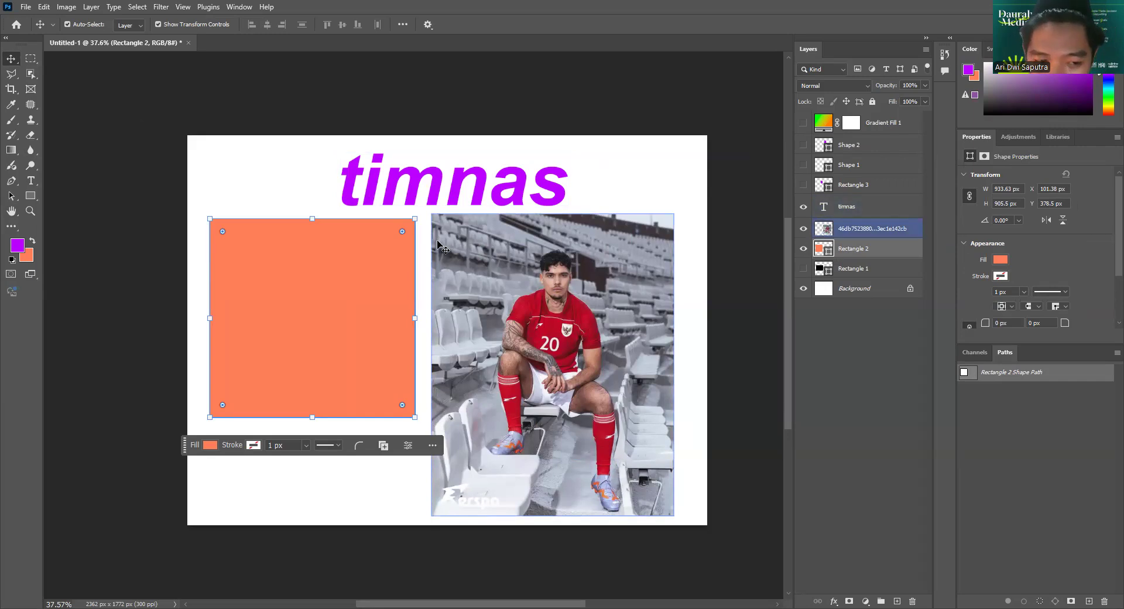
drag(382, 283, 450, 289)
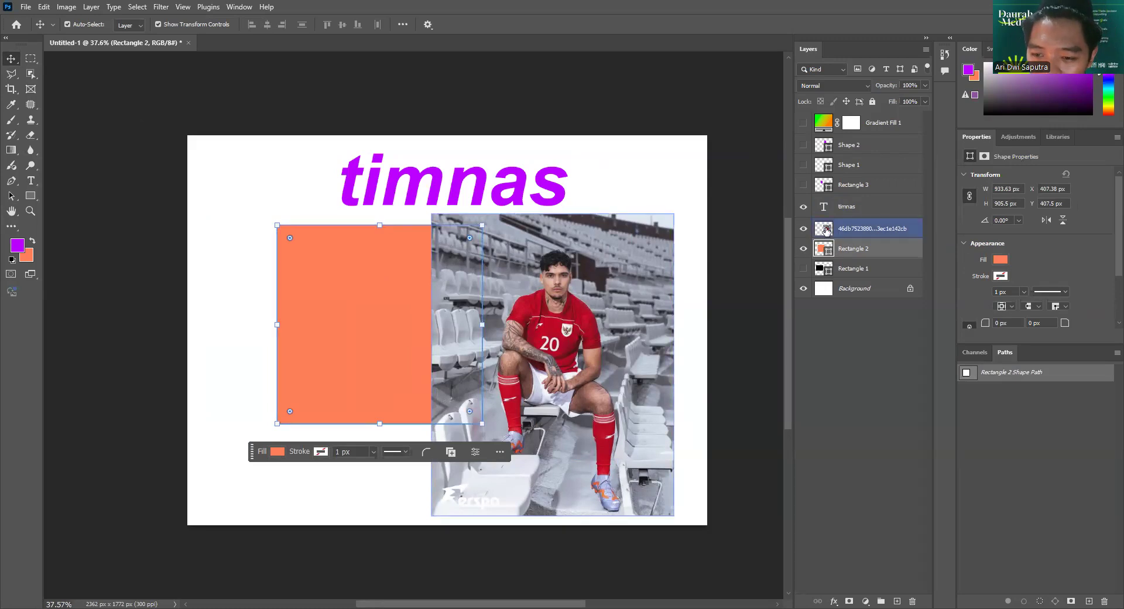
drag(416, 260, 445, 261)
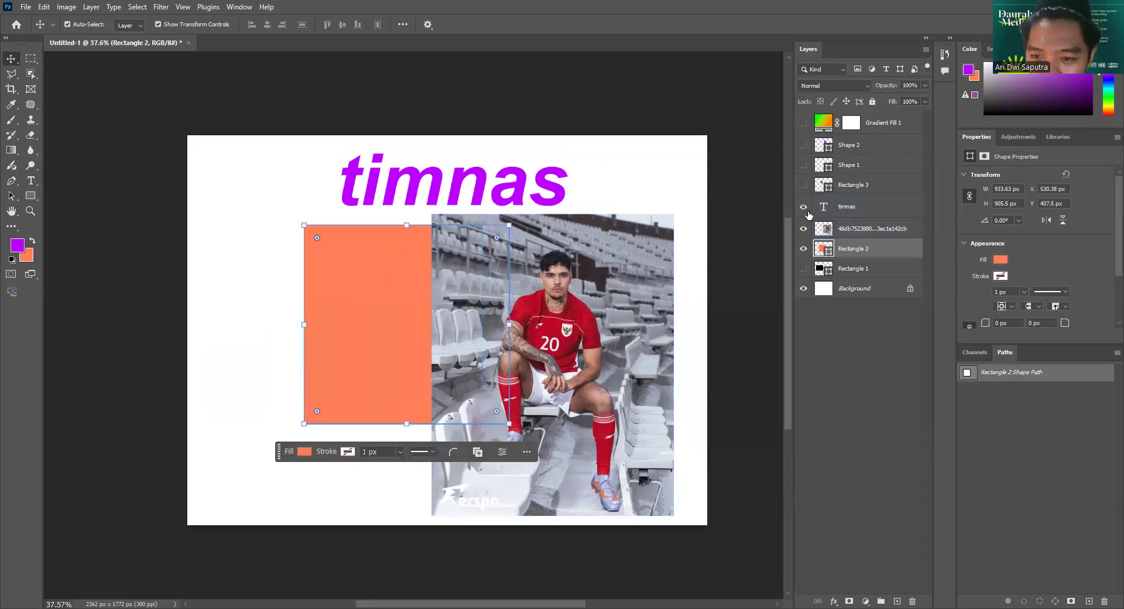
Move the "timnas" text down so it overlaps the upper parts of the orange rectangle and the footballer photo.
click(846, 209)
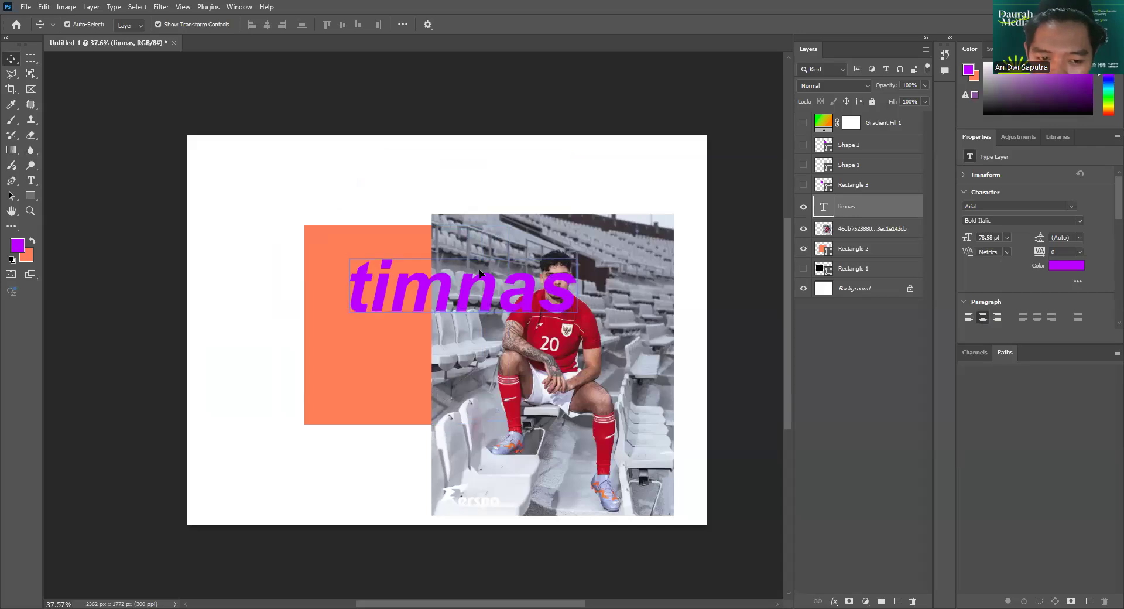
drag(482, 244, 508, 201)
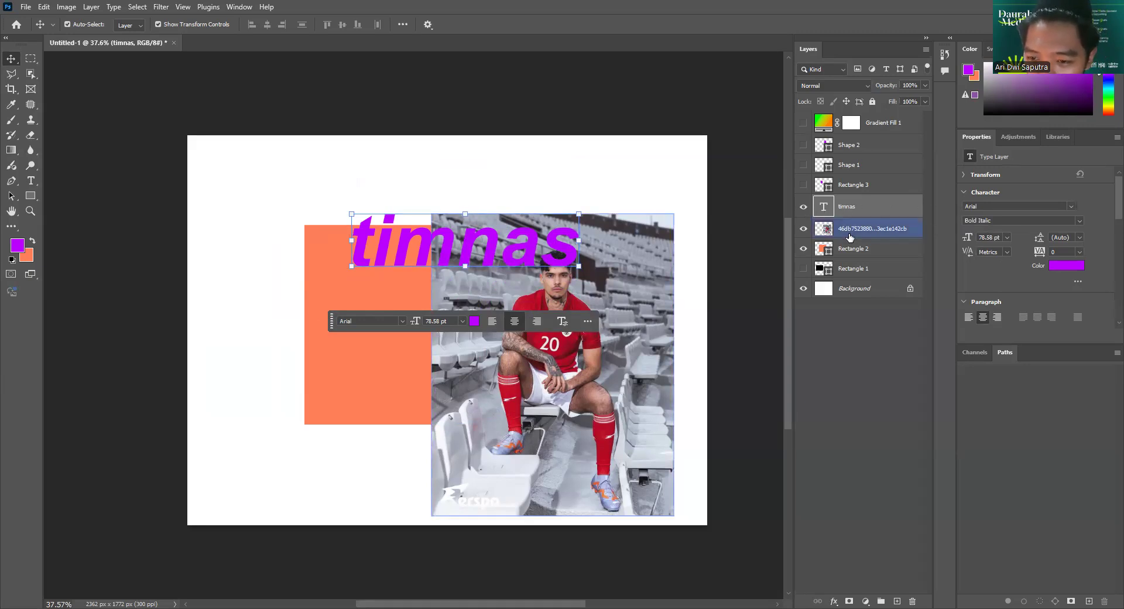
Bring the footballer photo layer above the "timnas" layer and toggle the photo's visibility off and on.
mouse_move(852, 197)
mouse_down()
mouse_move(843, 253)
mouse_move(841, 199)
mouse_up()
click(803, 205)
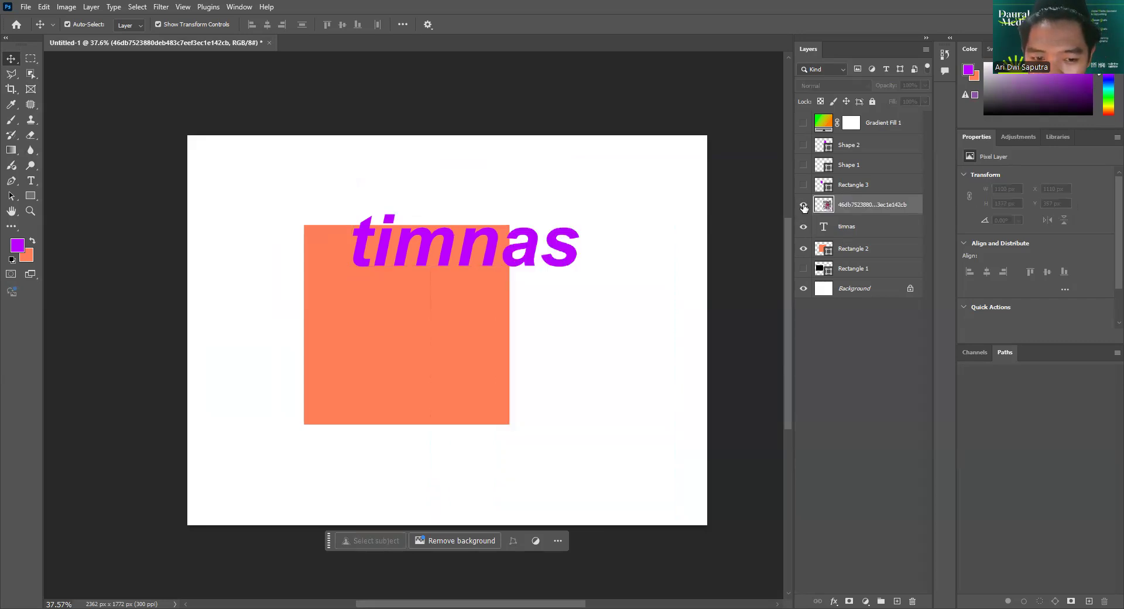
click(803, 205)
click(803, 205)
click(803, 205)
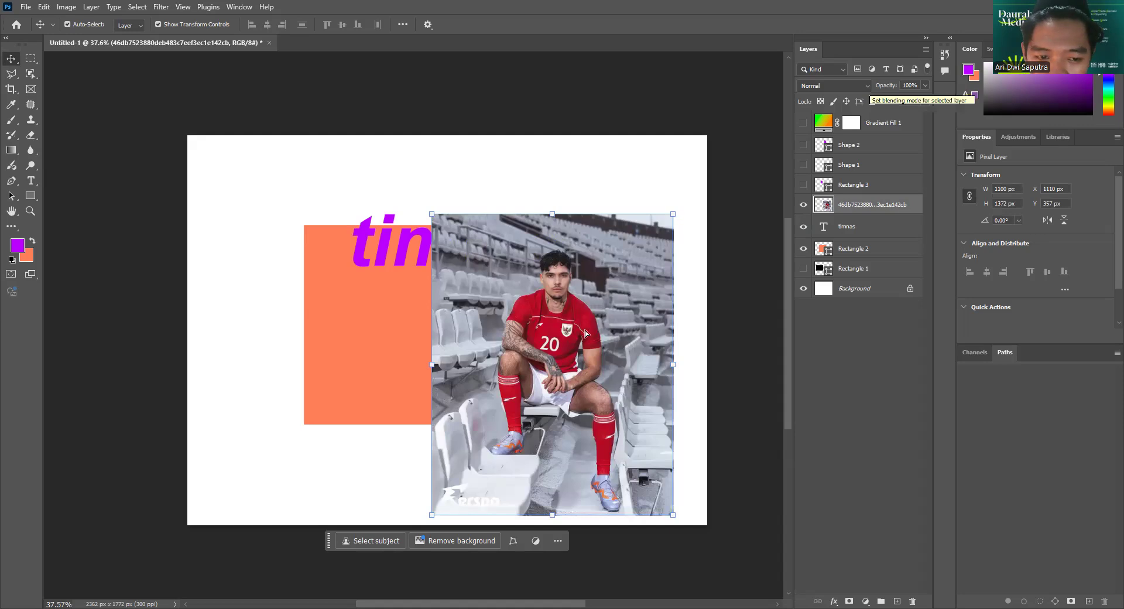
Place the footballer photo at X 1059 px, Y 200 px and the orange rectangle behind it at about X 1011 px, Y 118 px.
key(ctrl+z)
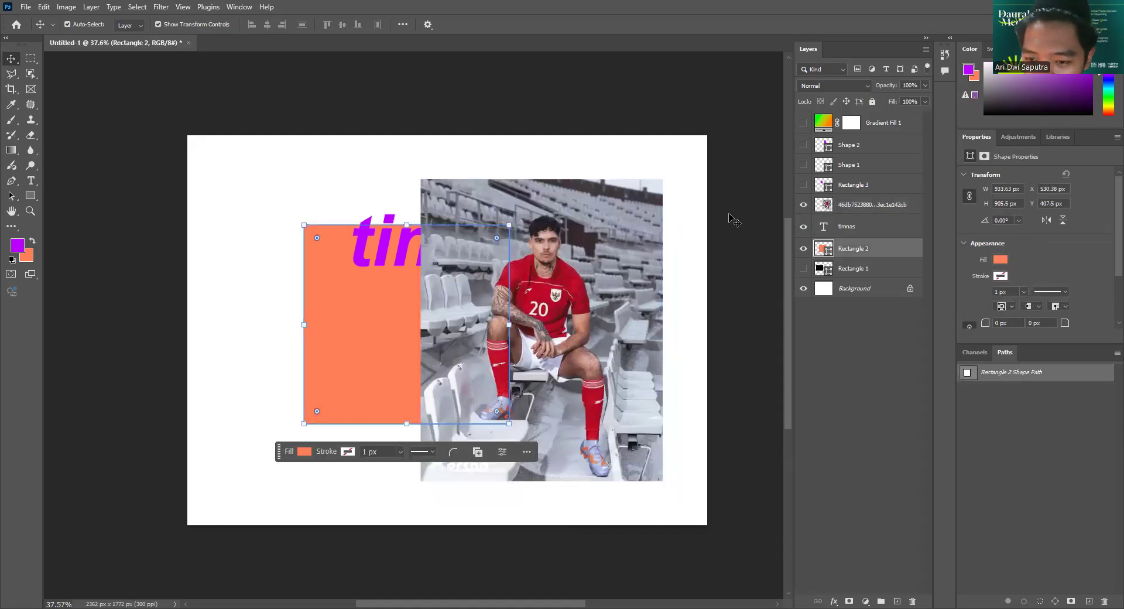
click(358, 320)
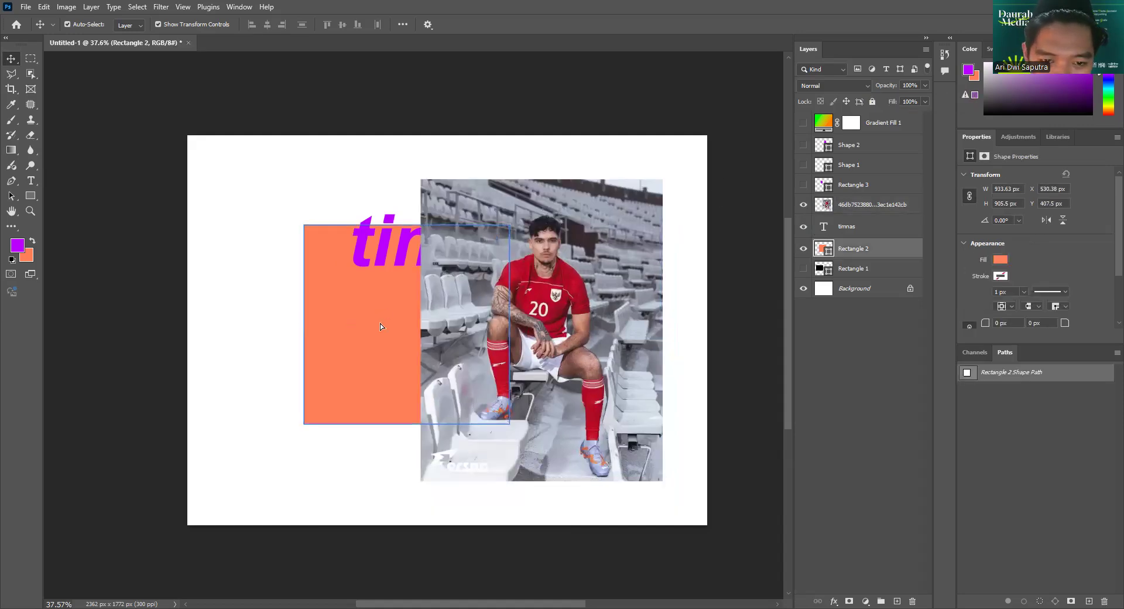
drag(455, 258, 562, 195)
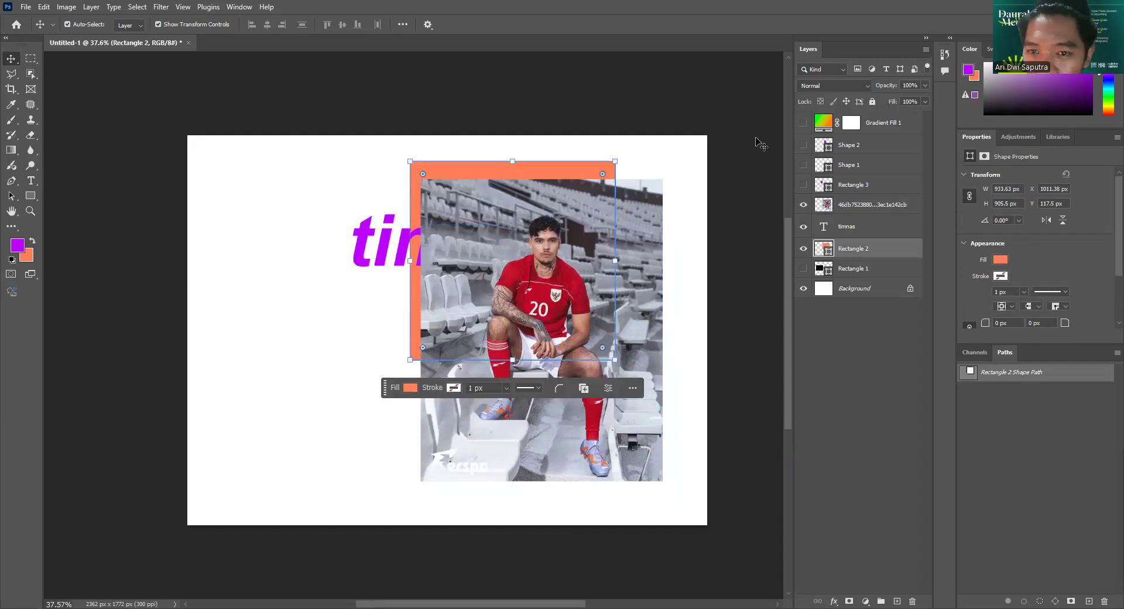
Preview blending modes such as Linear Light on the footballer photo layer, and leave the layer's mode at Normal.
click(869, 86)
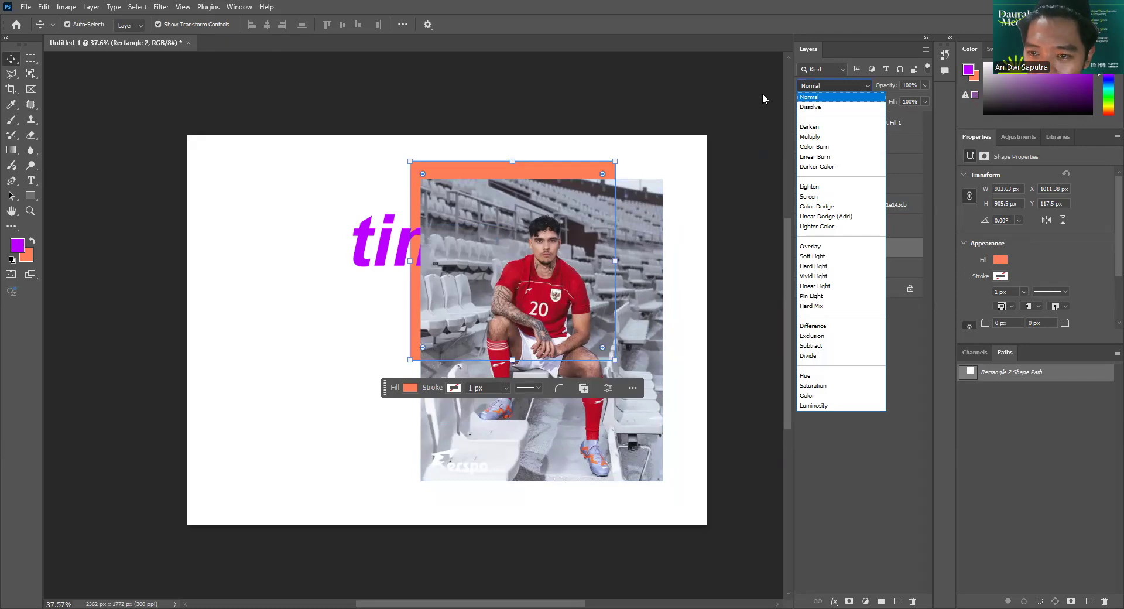
click(762, 93)
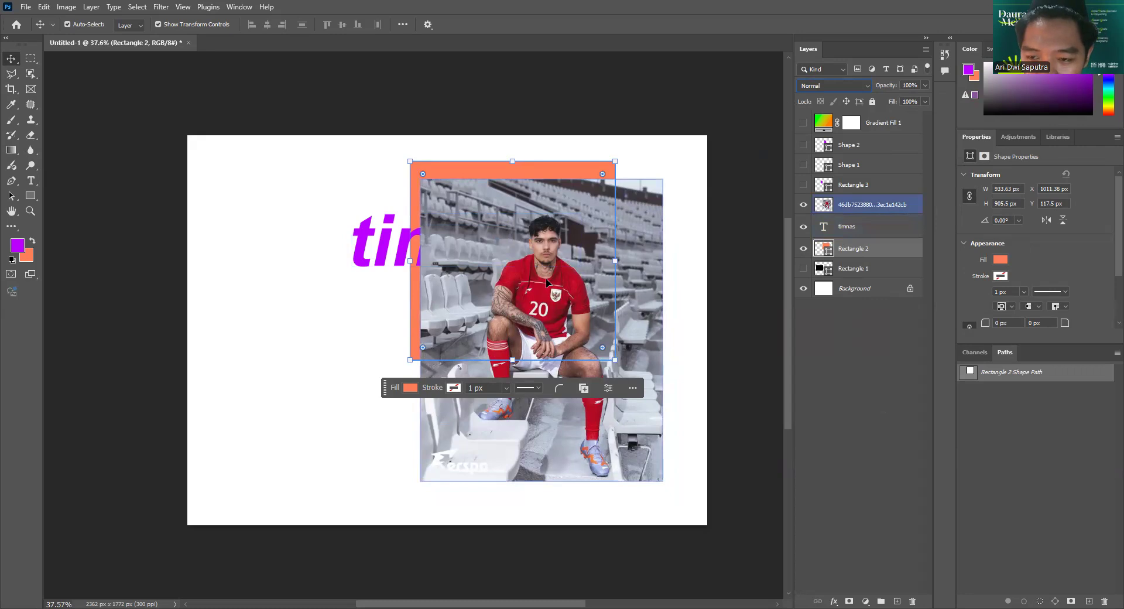
click(848, 207)
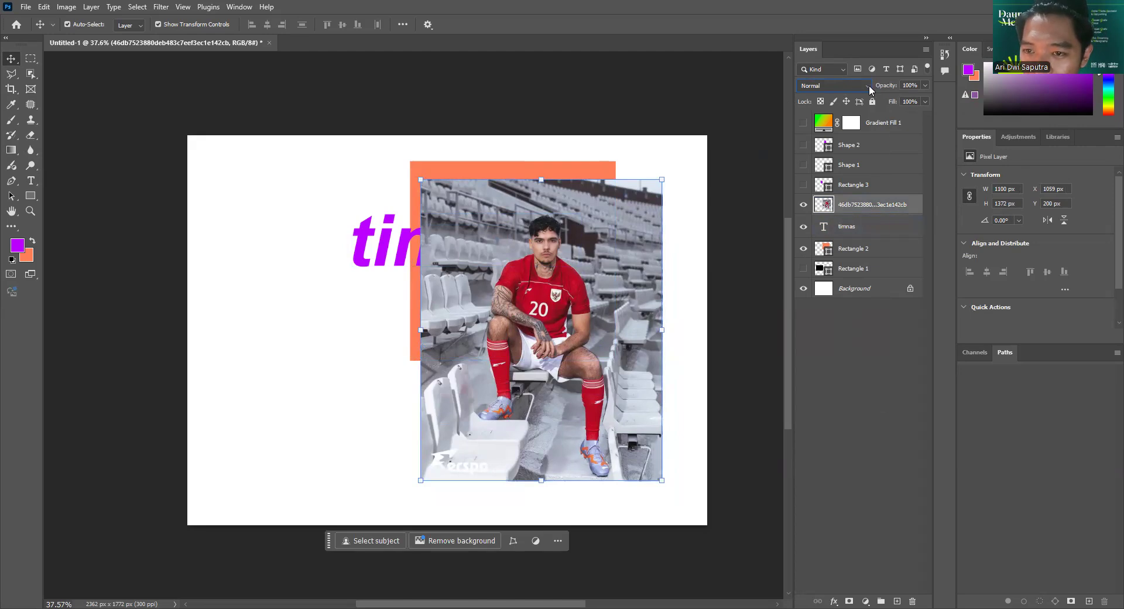
click(868, 87)
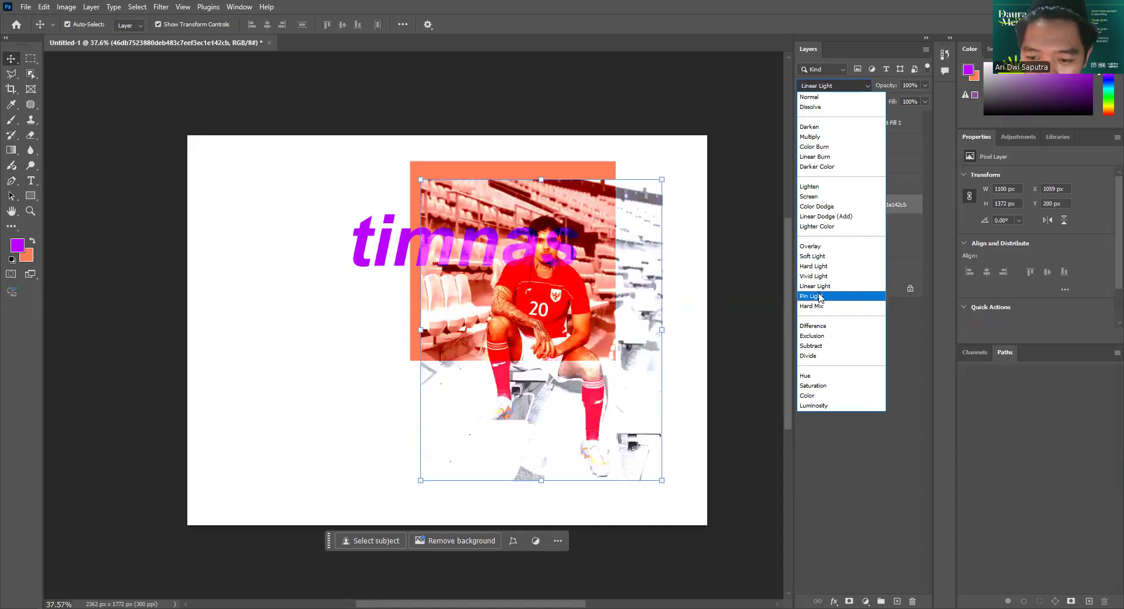
click(830, 89)
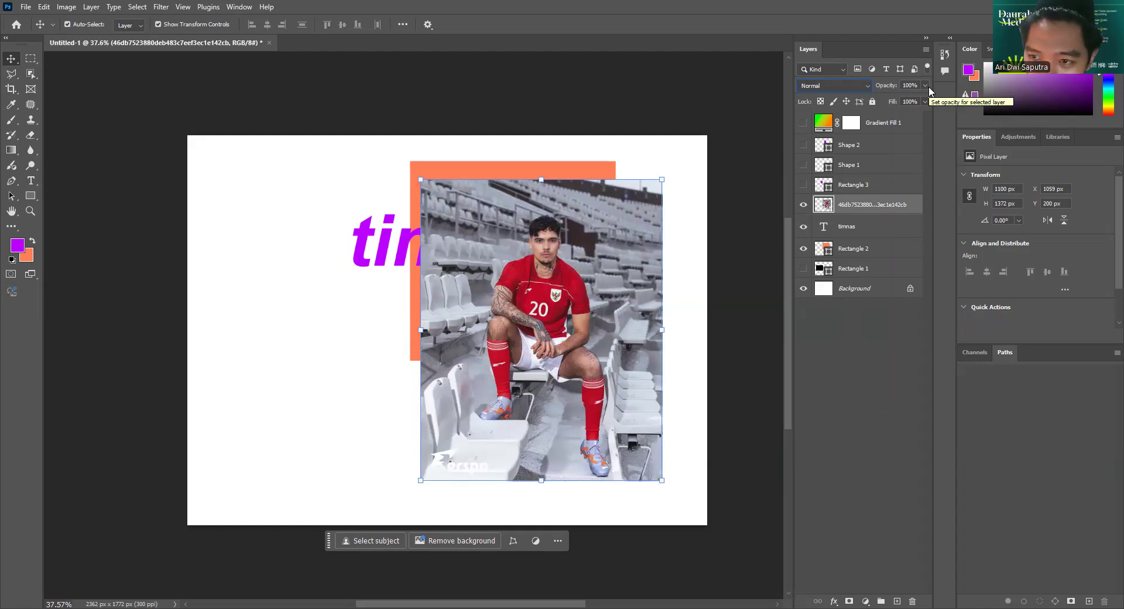
Try the photo layer at about 37% opacity and about 58% fill, returning each to 100% after its trial.
drag(925, 85, 890, 101)
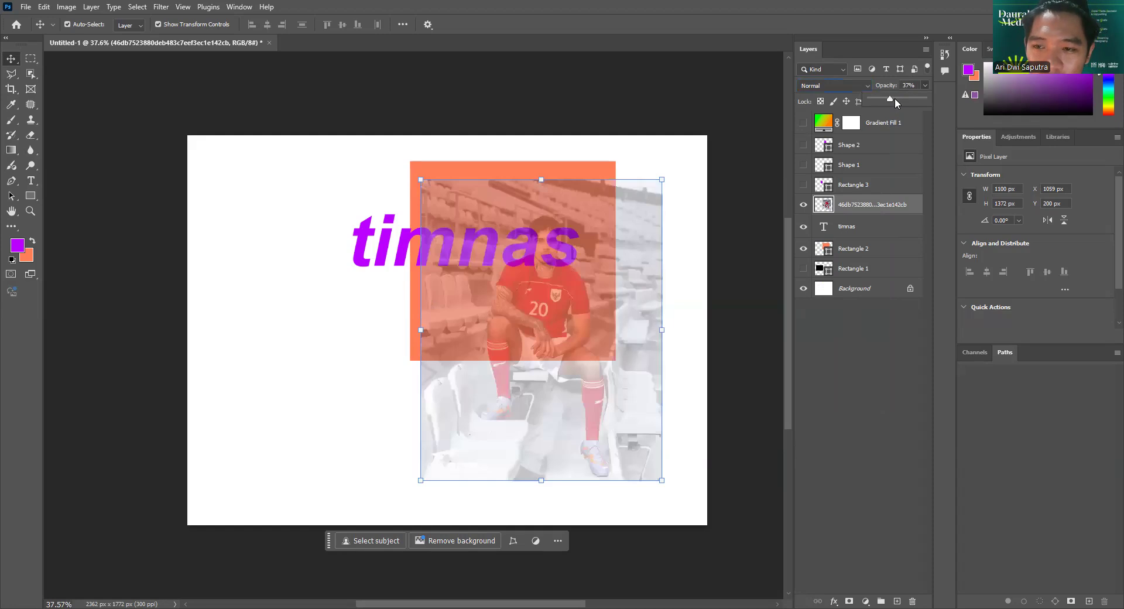
drag(901, 97, 944, 91)
click(924, 83)
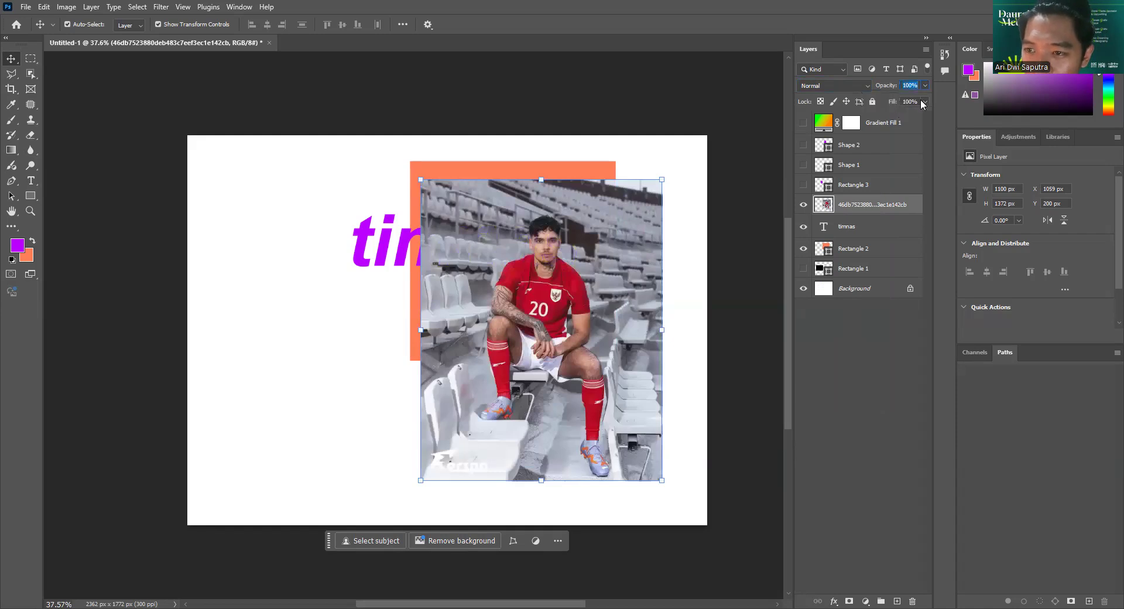
drag(923, 101, 900, 111)
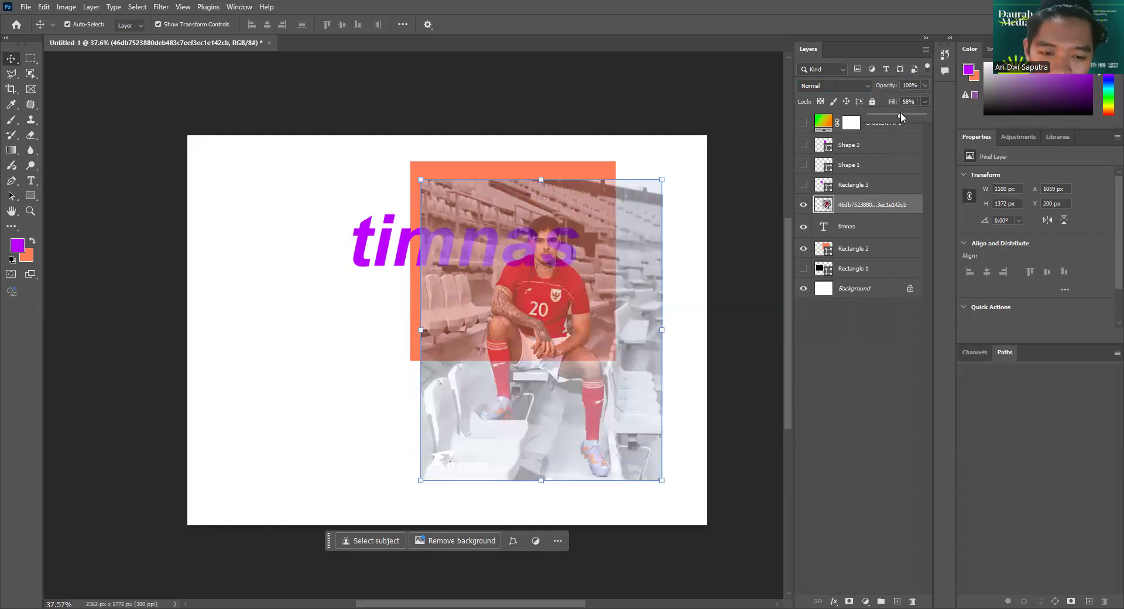
drag(900, 111, 946, 114)
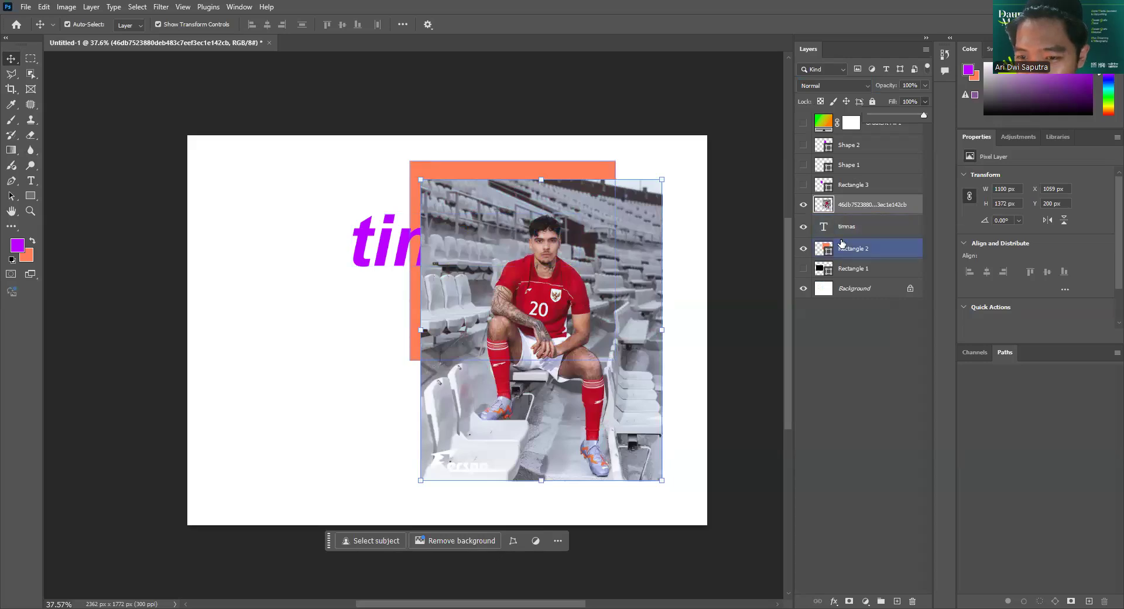
Hide the footballer photo and "timnas" layers and move the orange rectangle to about X 856 px, Y 215 px.
click(803, 204)
click(822, 254)
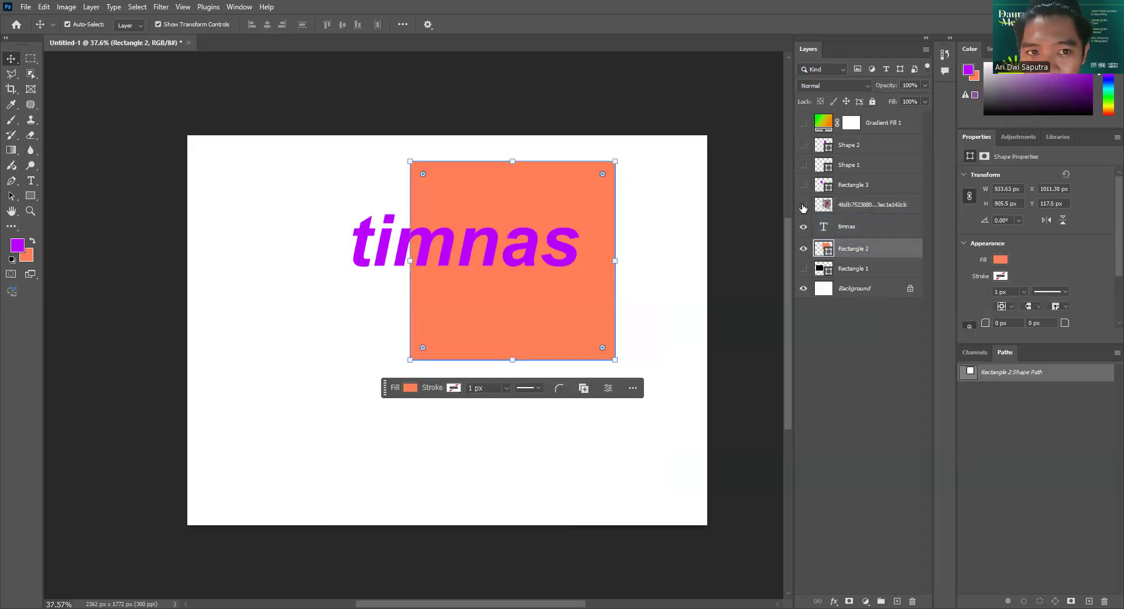
click(803, 226)
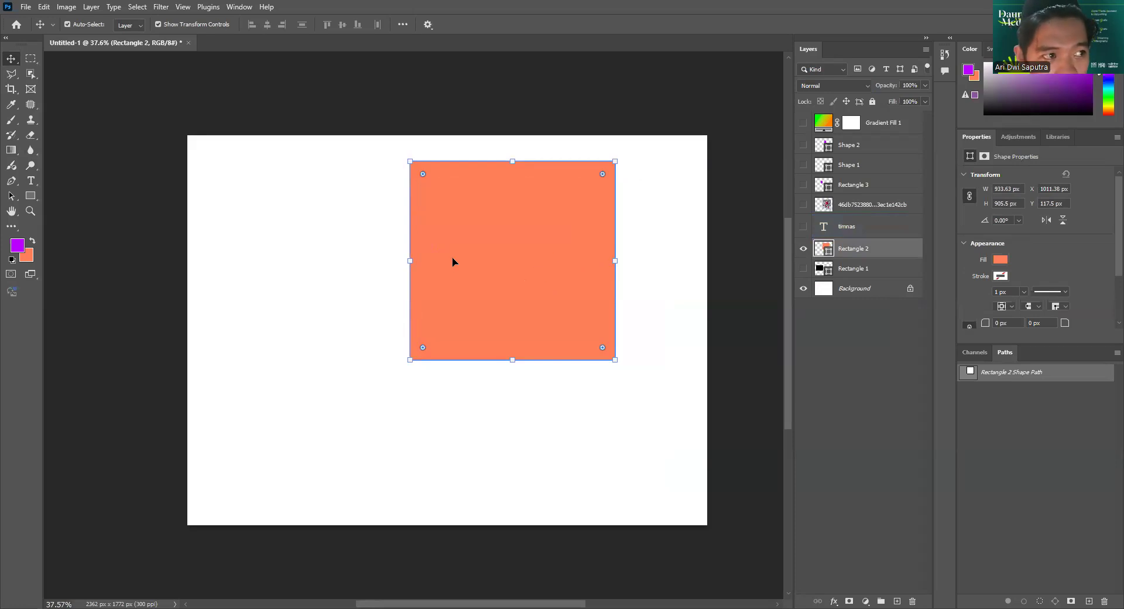
drag(76, 199, 41, 220)
Give the orange rectangle a black stroke about 111 px wide.
click(30, 195)
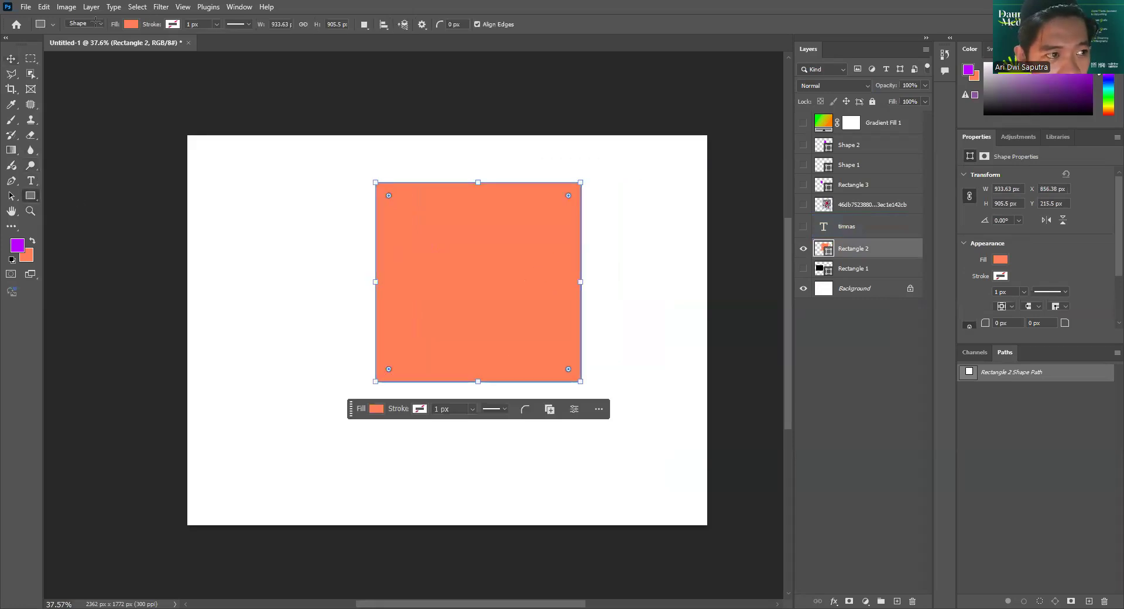
click(174, 25)
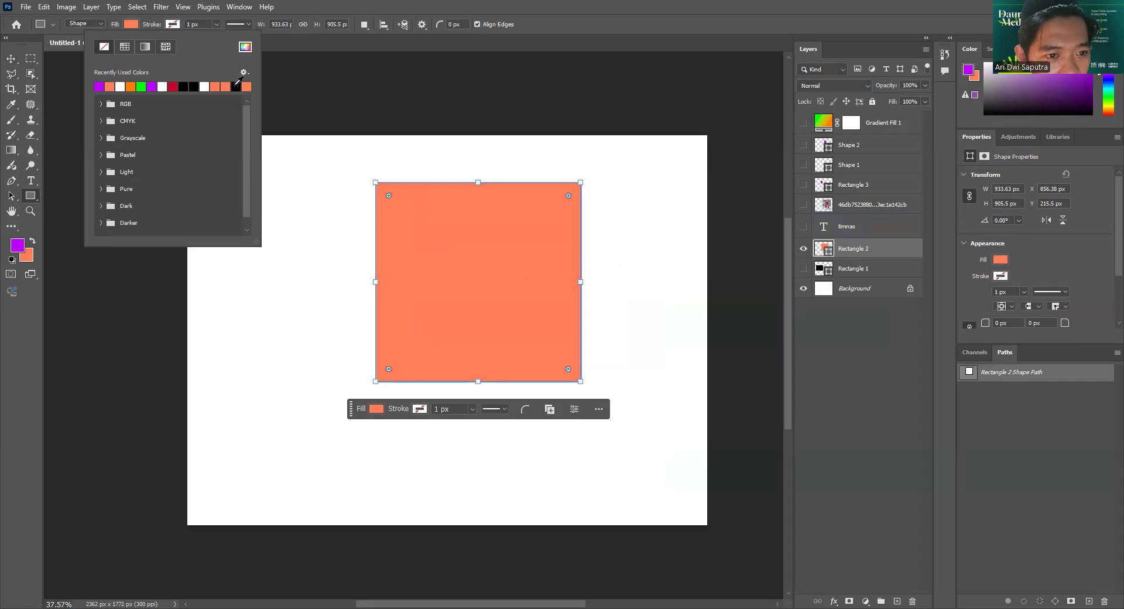
click(171, 24)
click(171, 25)
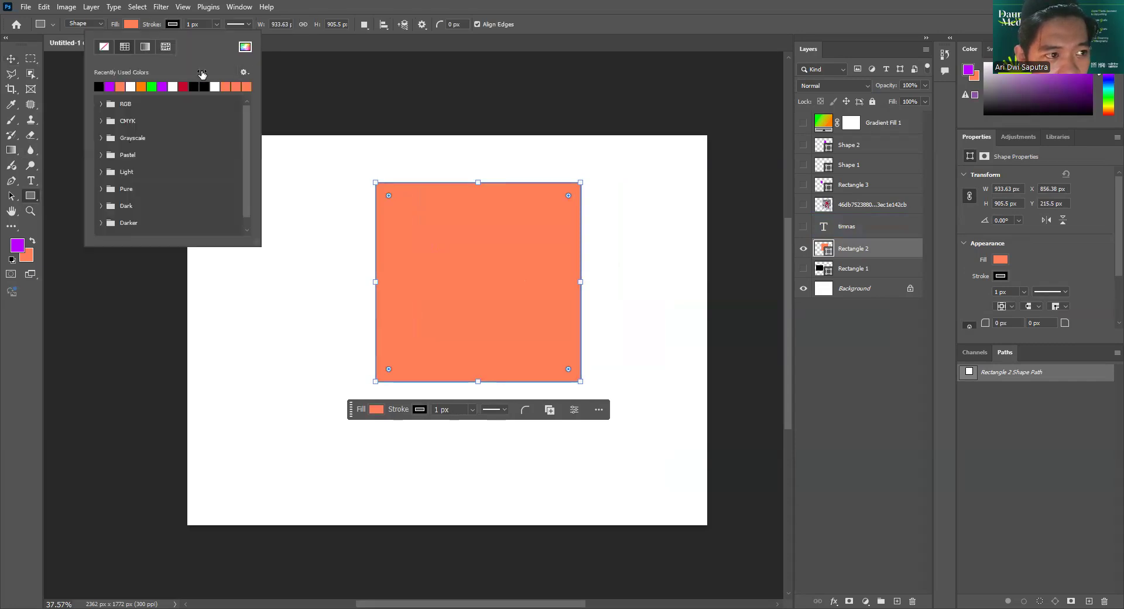
drag(218, 24, 241, 39)
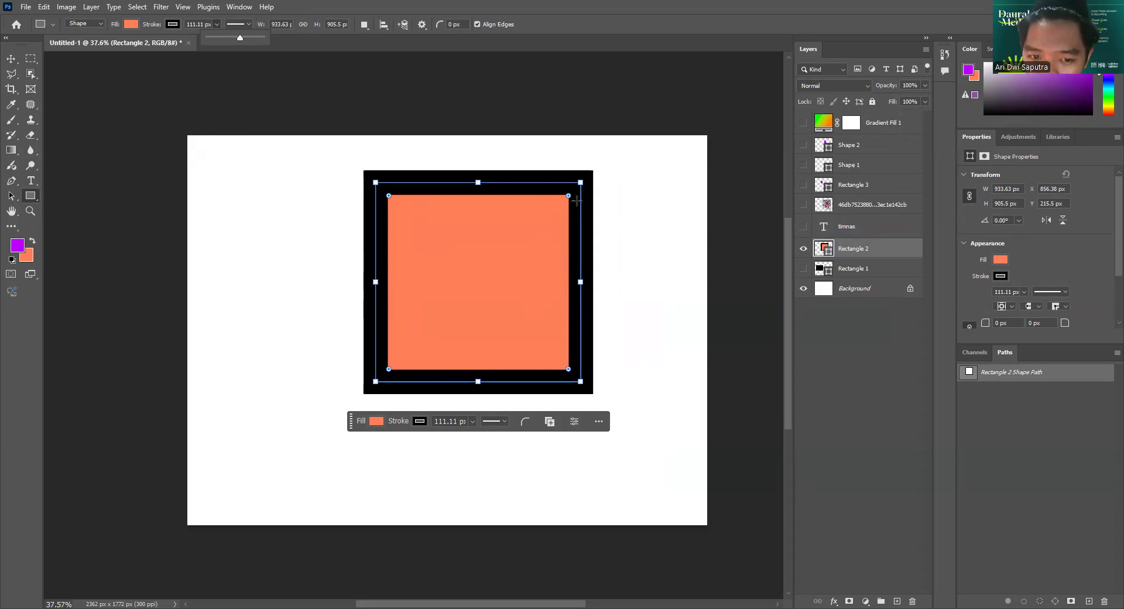
Set Rectangle 2's fill opacity to 0%, then show the footballer photo and place its layer directly below Rectangle 2.
drag(925, 104, 743, 292)
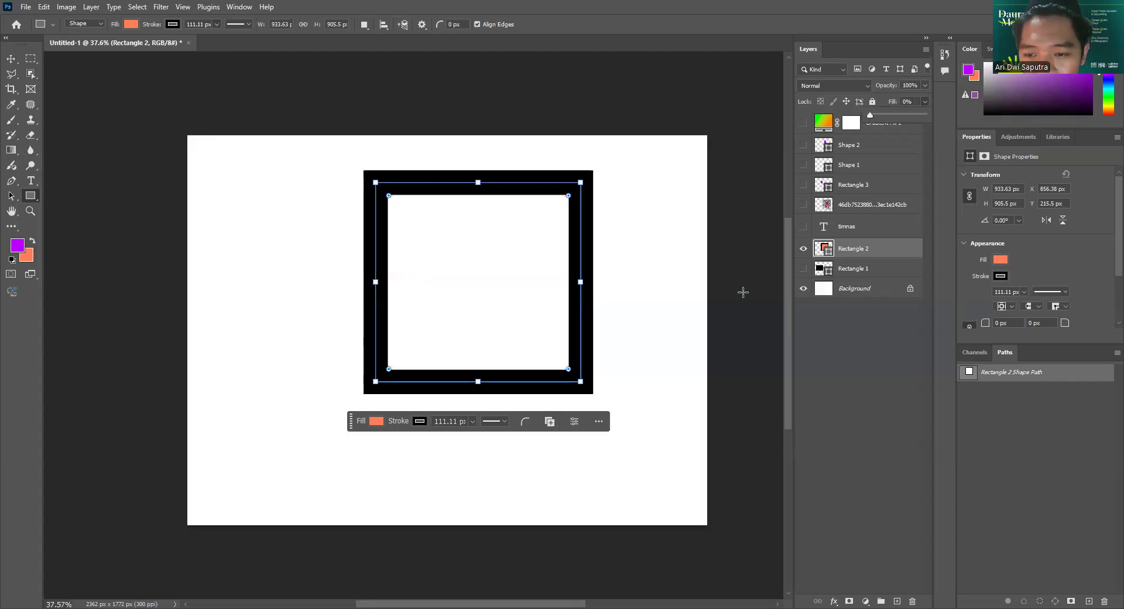
click(803, 206)
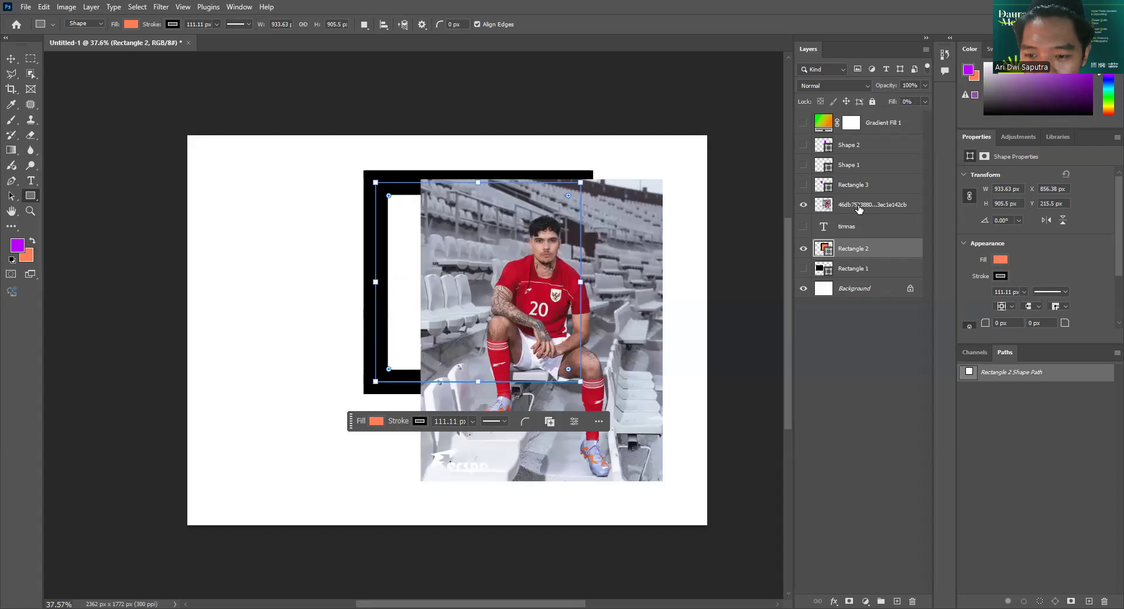
drag(859, 253, 860, 256)
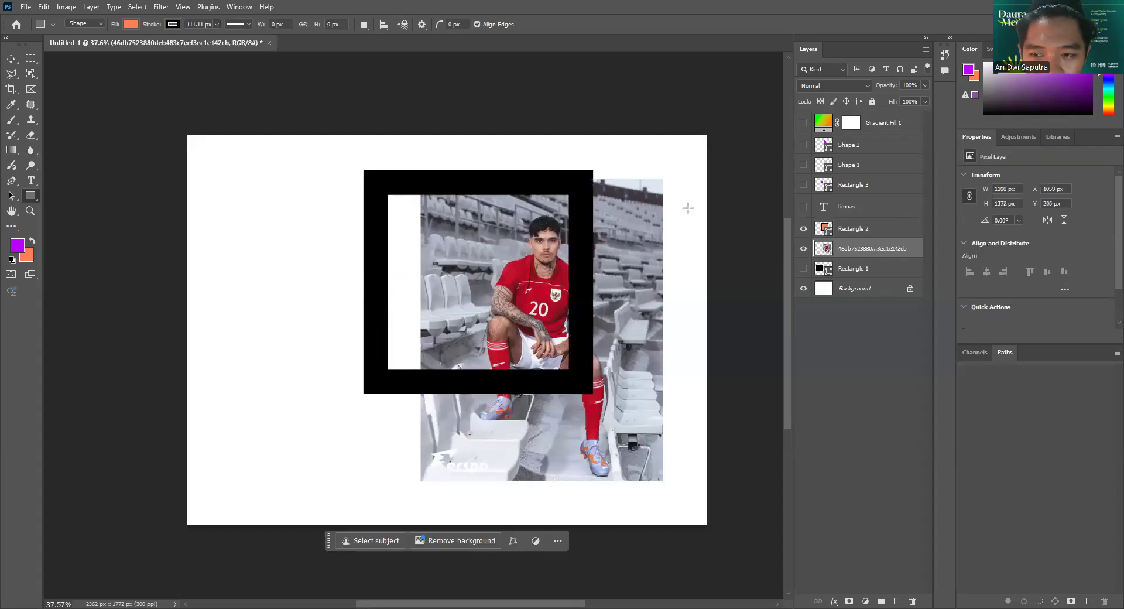
Select the Rectangle 2 layer and restore its fill opacity to 100%.
click(926, 101)
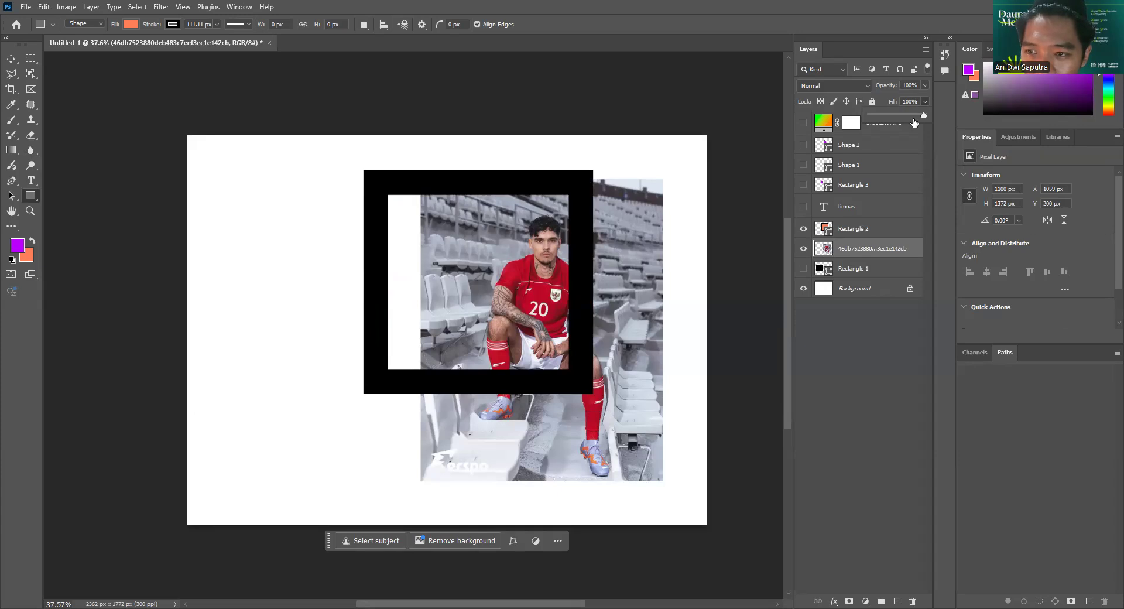
key(alt+])
mouse_move(924, 115)
mouse_down()
mouse_move(871, 114)
mouse_move(948, 117)
mouse_move(876, 117)
mouse_move(925, 106)
mouse_move(945, 120)
mouse_up()
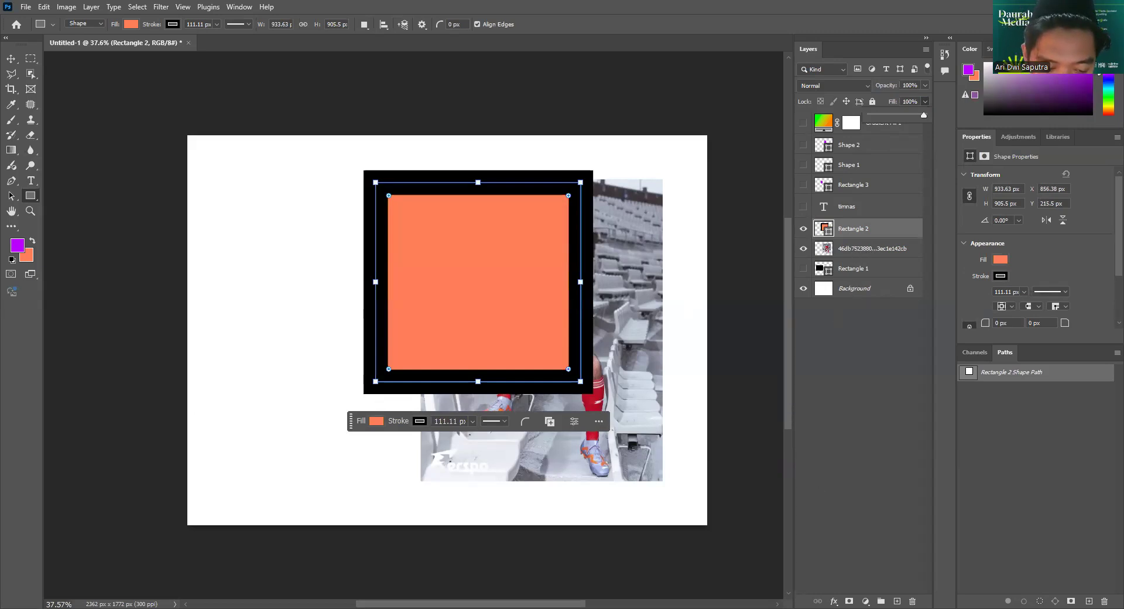
click(840, 473)
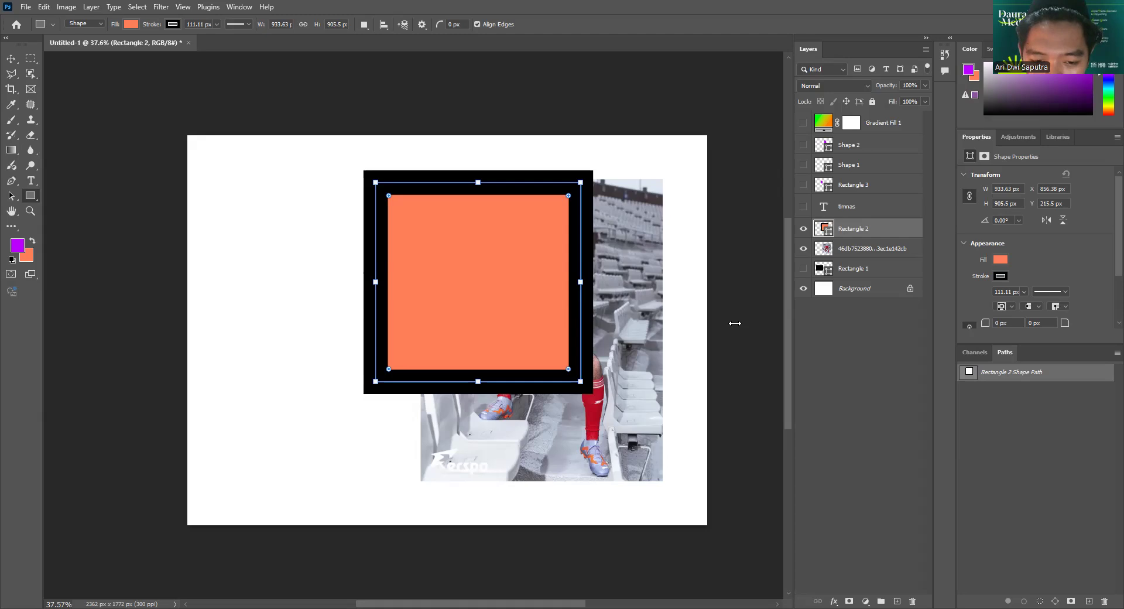
Hide Rectangle 2 and move the footballer photo to about X 804 px, Y 154 px.
click(10, 61)
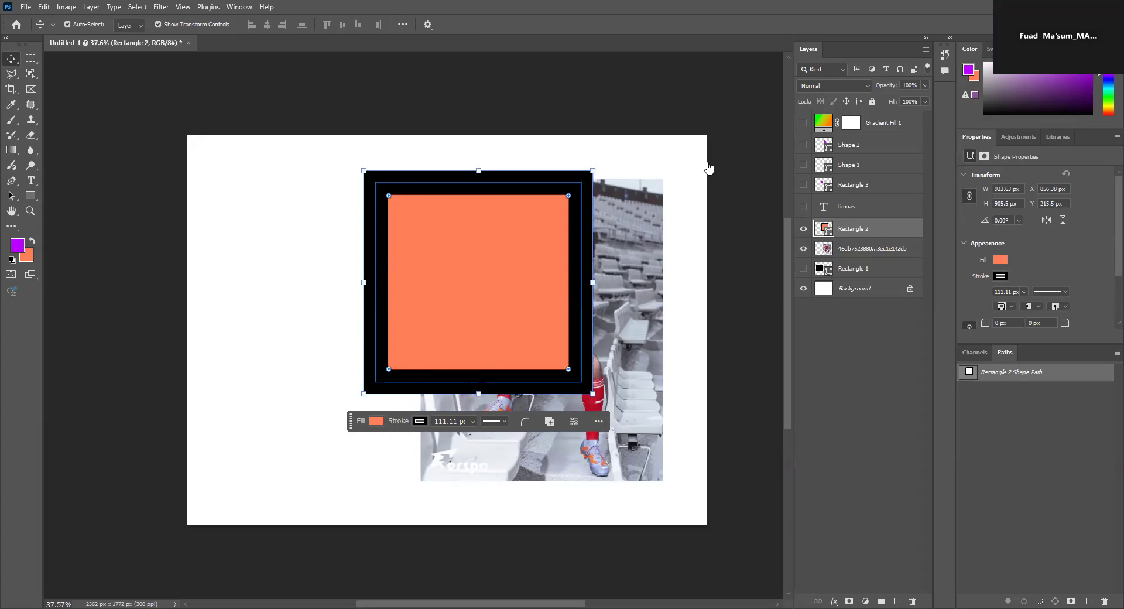
click(803, 228)
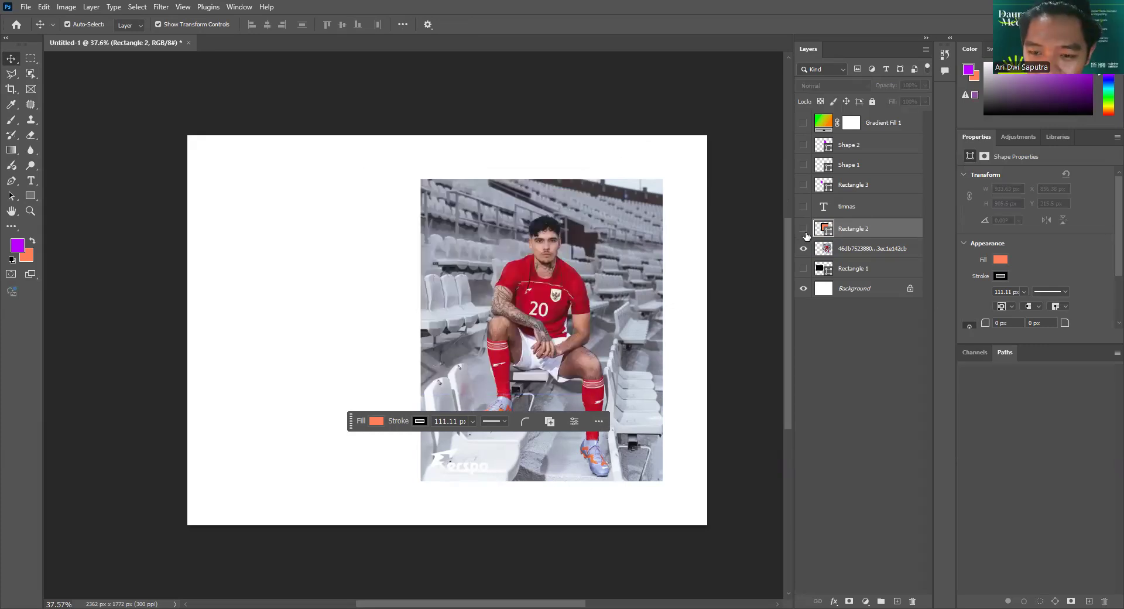
drag(624, 307, 521, 309)
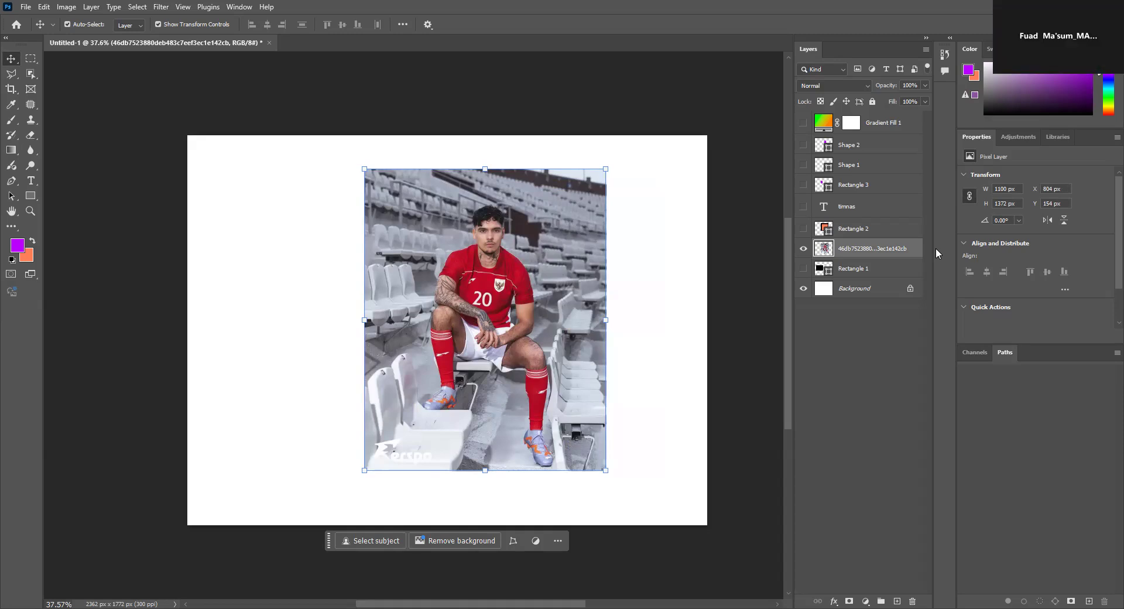
Enter and leave free transform on the footballer photo, and switch Show Transform Controls off and back on.
click(605, 169)
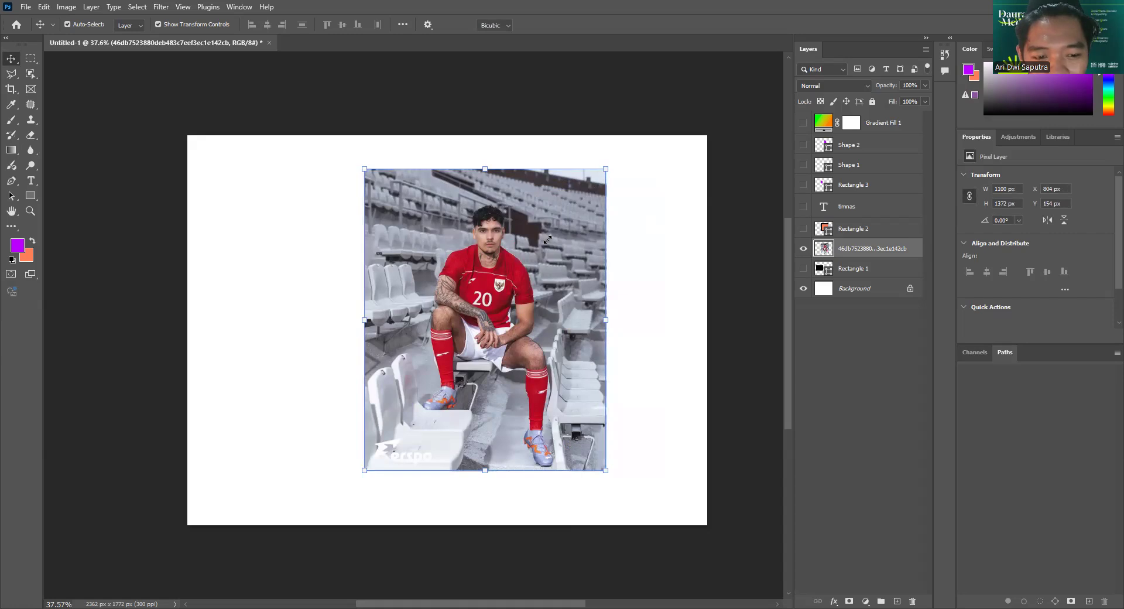
key(ctrl+t)
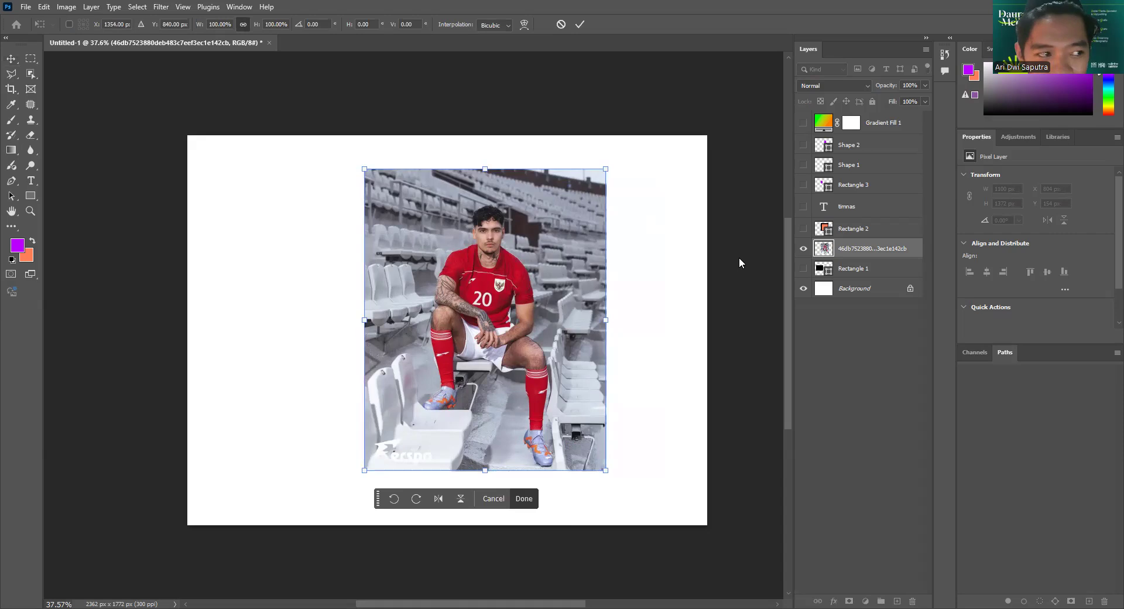
click(11, 59)
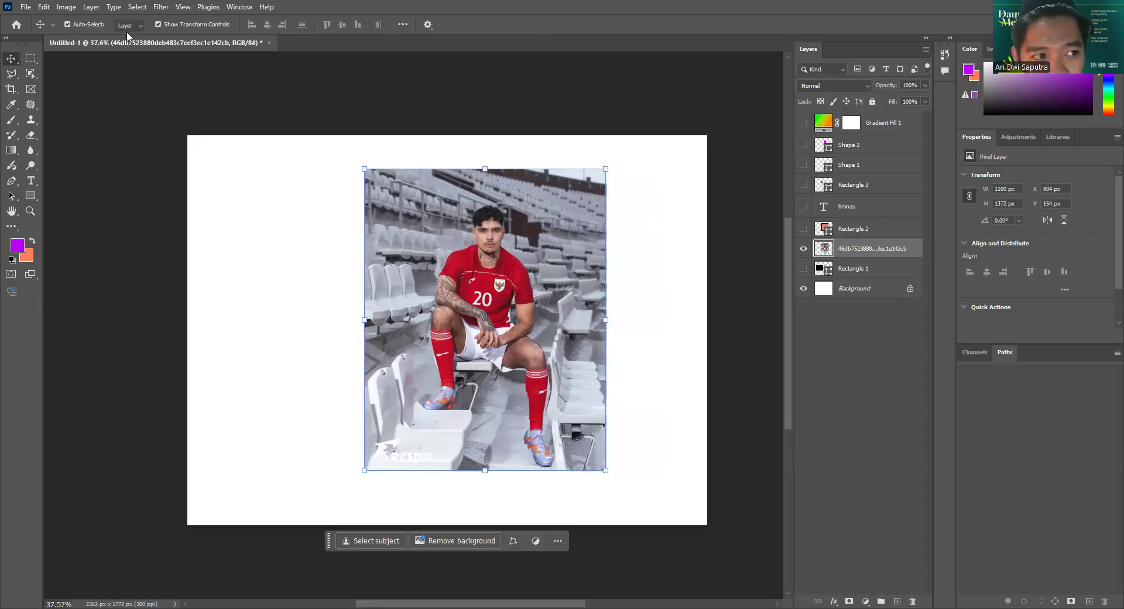
click(158, 24)
click(158, 24)
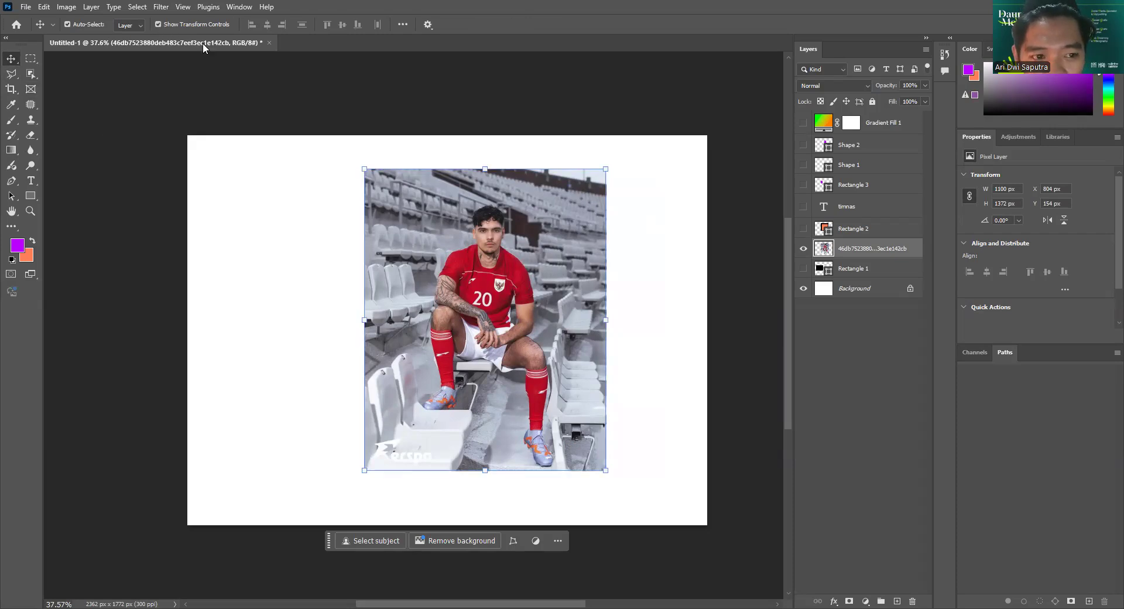
Scale the footballer photo down to about 974 × 1215 px, then switch Show Transform Controls off and back on.
click(364, 169)
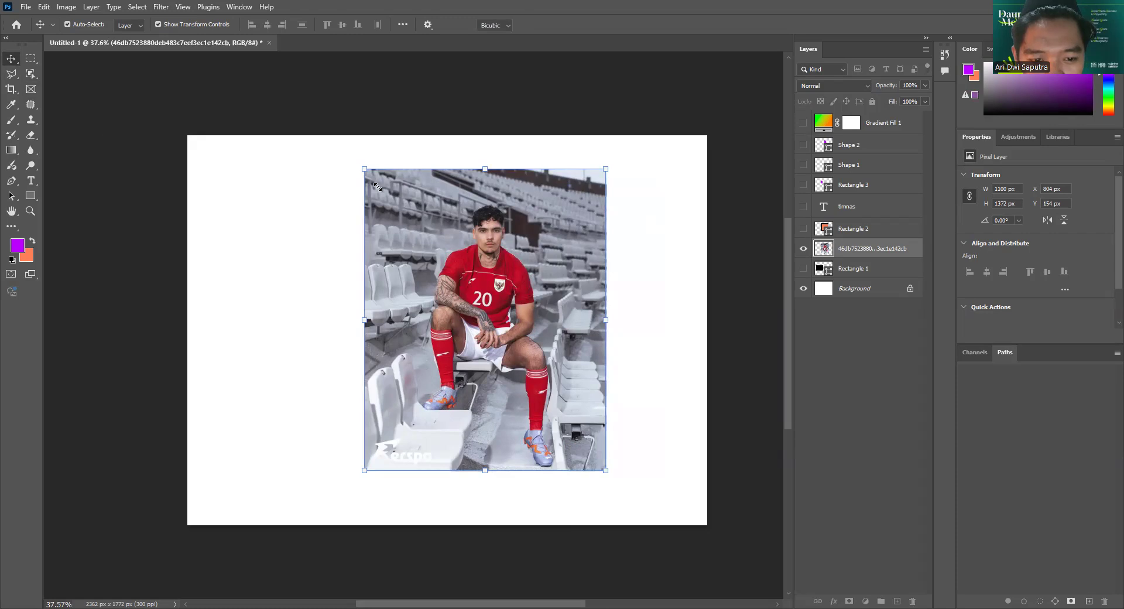
drag(502, 202, 501, 204)
click(12, 62)
click(158, 24)
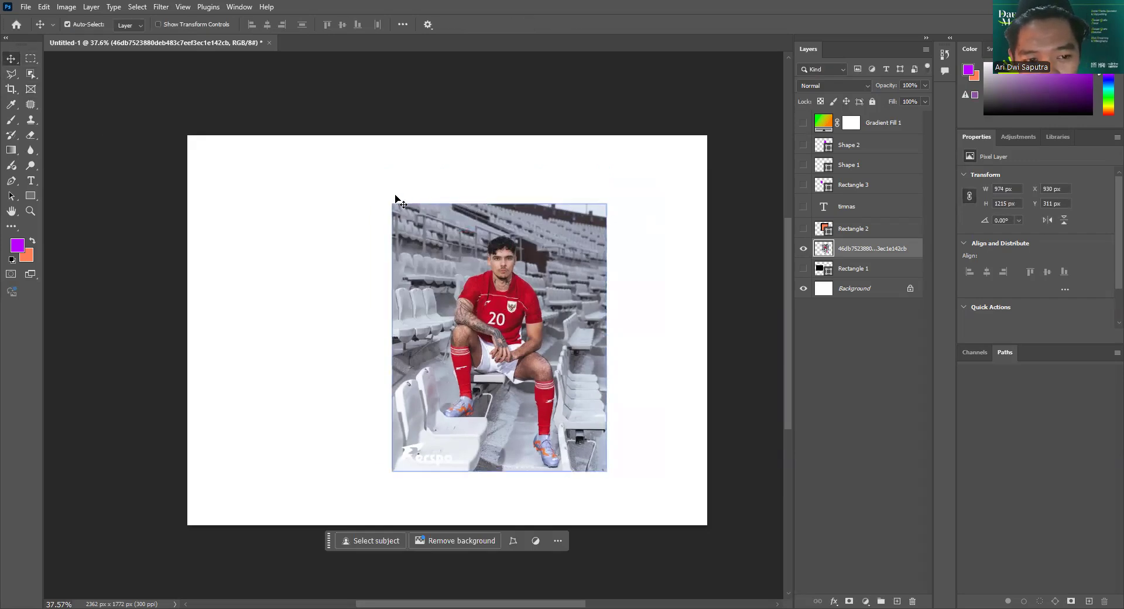
click(166, 25)
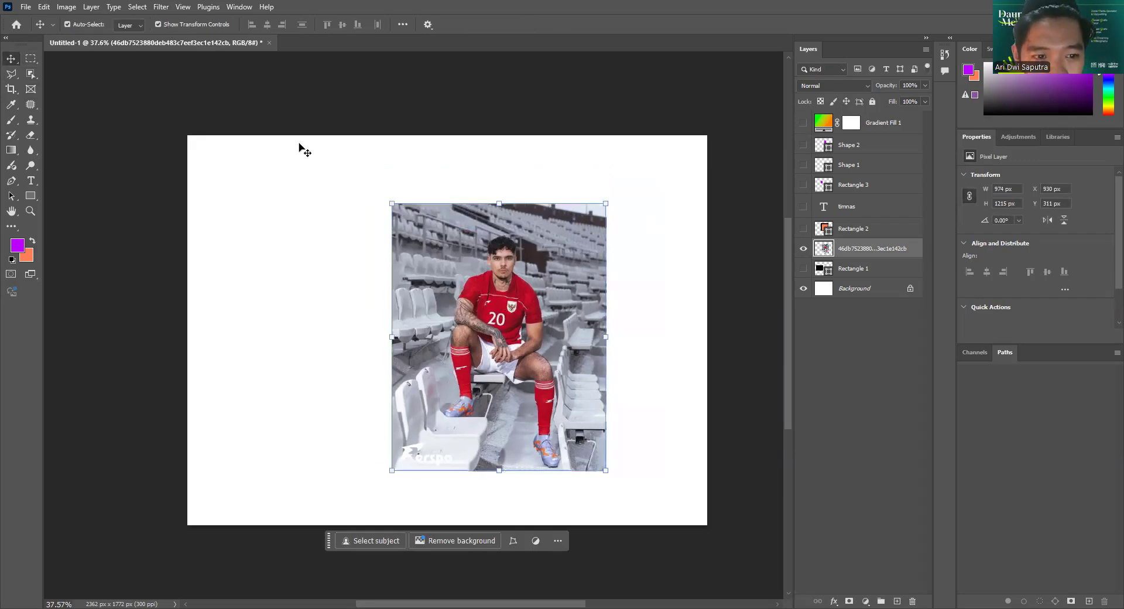
Show Rectangle 2 and move it to about X 220 px, Y 311 px, partly overlapping the footballer photo.
click(803, 229)
click(492, 280)
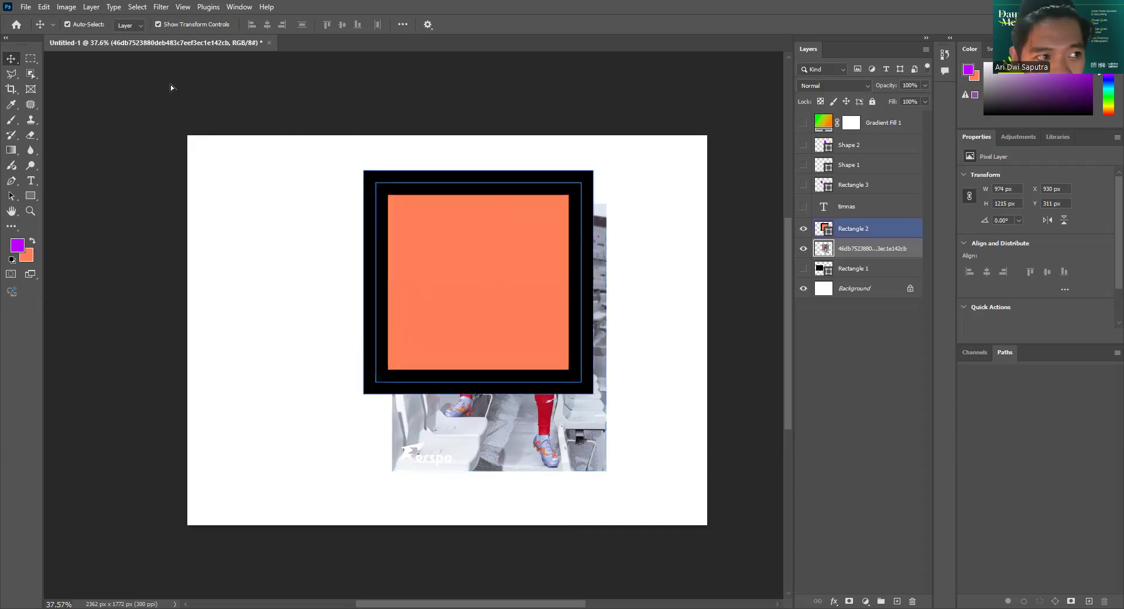
key(ctrl+z)
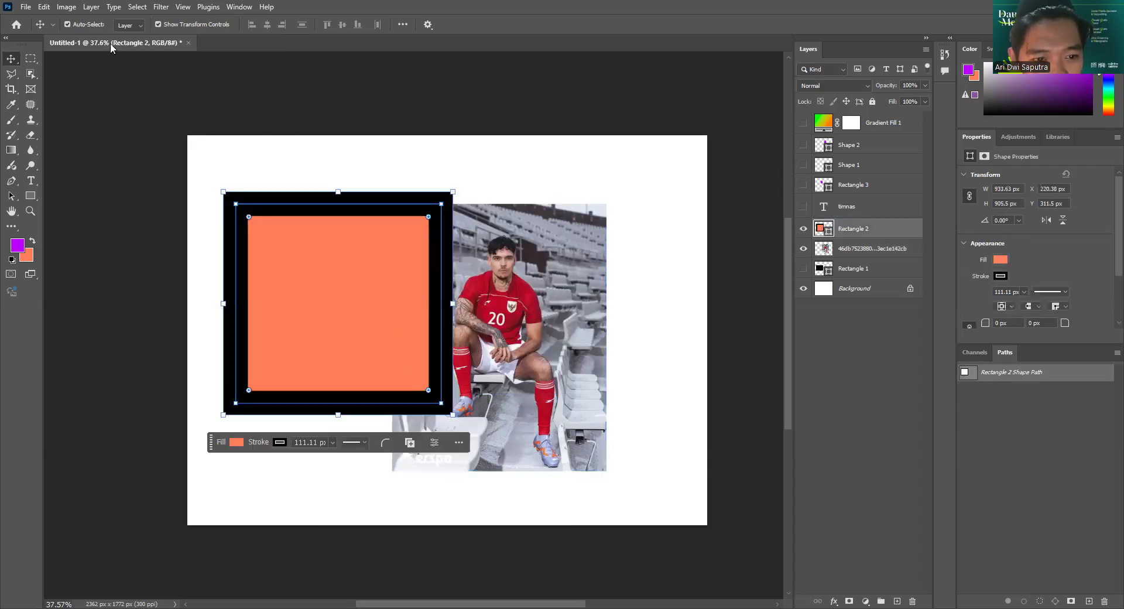
Select the footballer photo on the canvas and turn off Auto-Select for the Move tool.
click(562, 264)
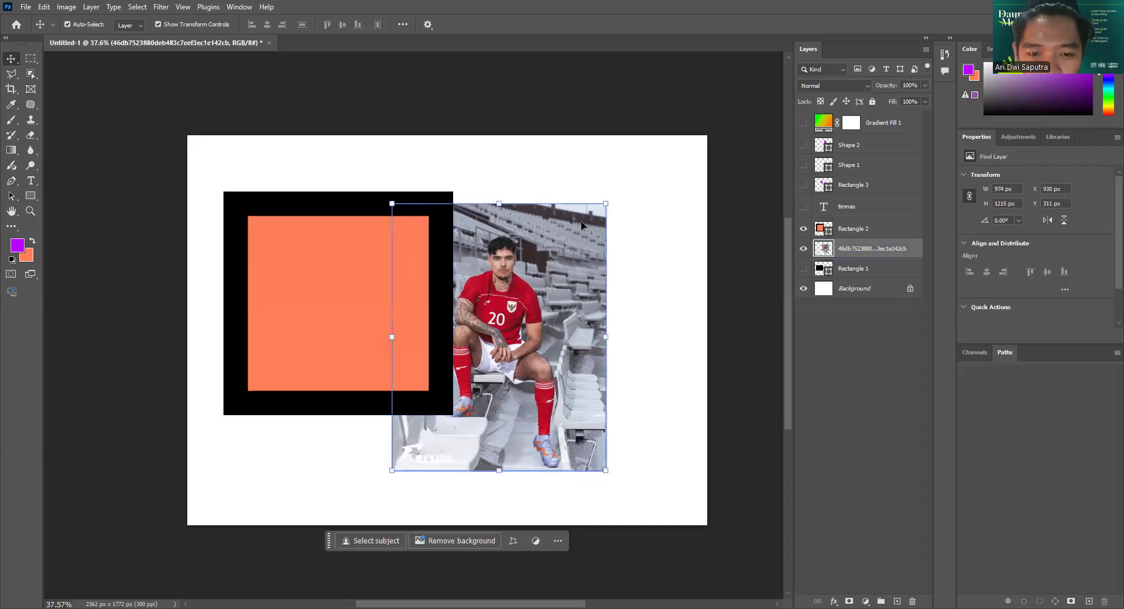
click(67, 24)
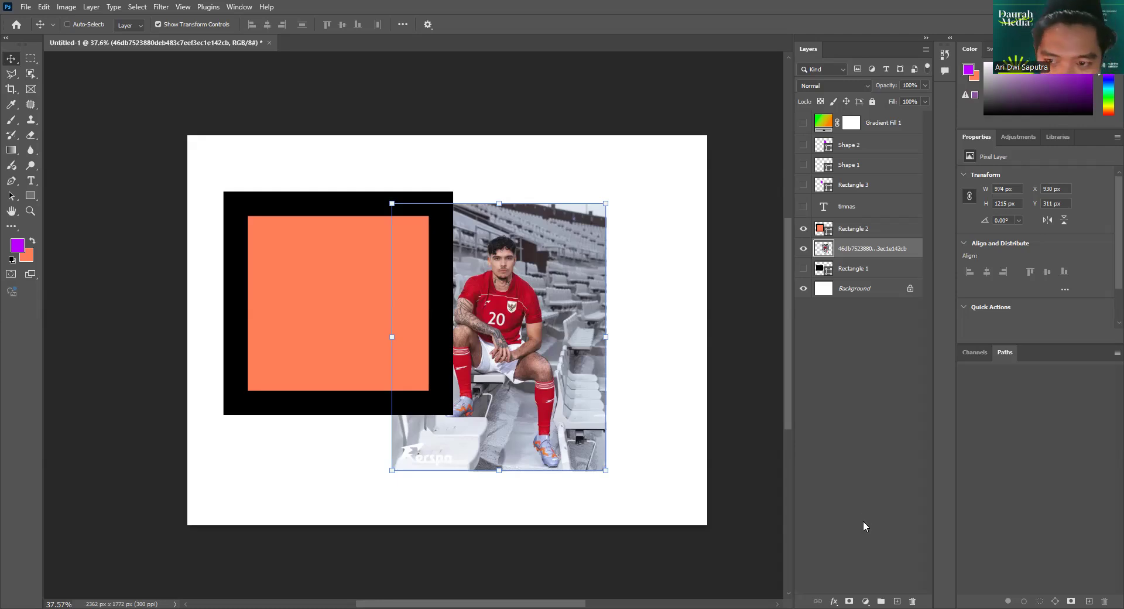
Hide Rectangle 2 and move the footballer photo to about X 797 px, Y 250 px.
click(804, 229)
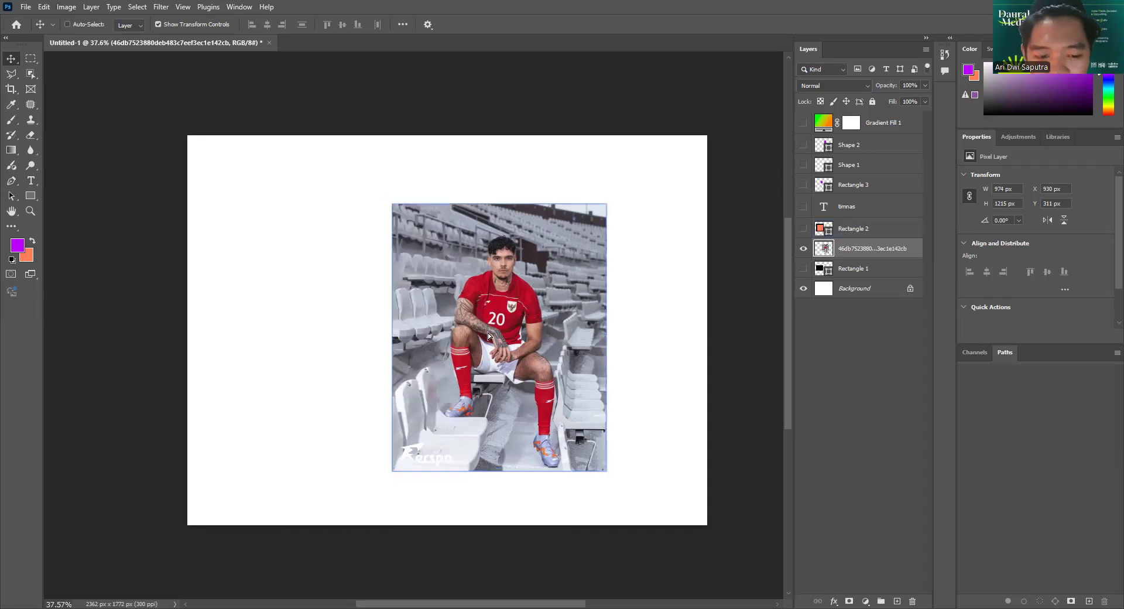
drag(493, 335, 463, 322)
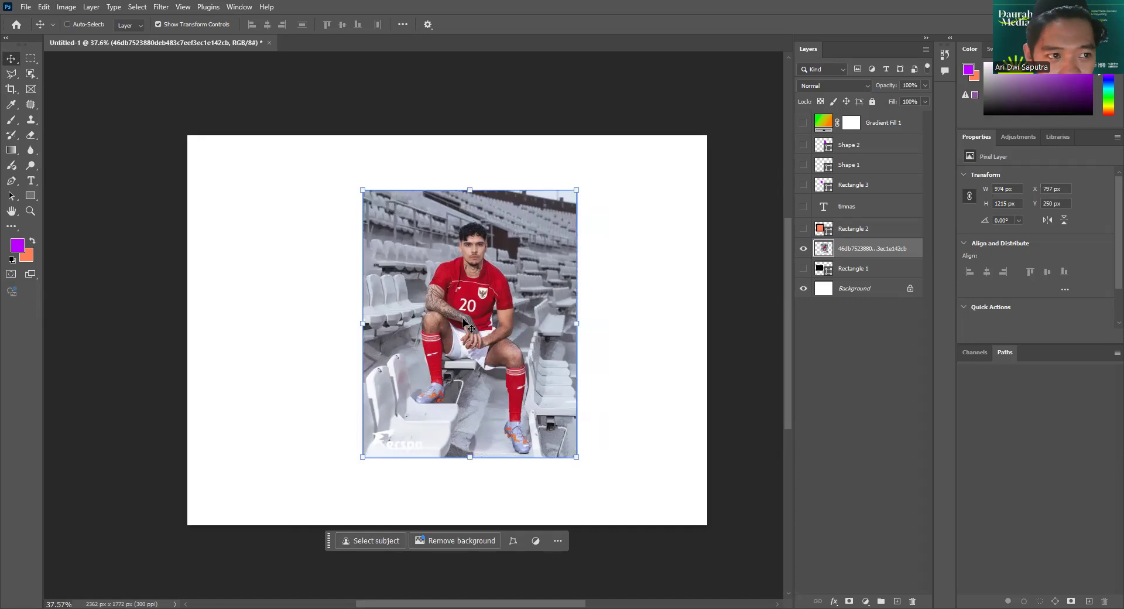
click(26, 8)
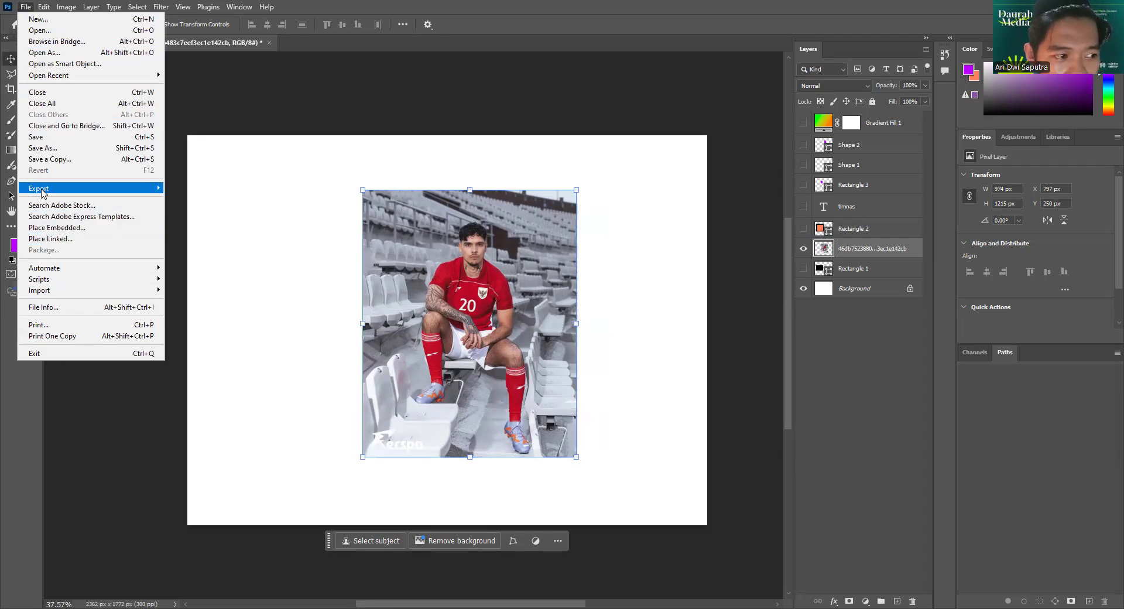
mouse_move(123, 191)
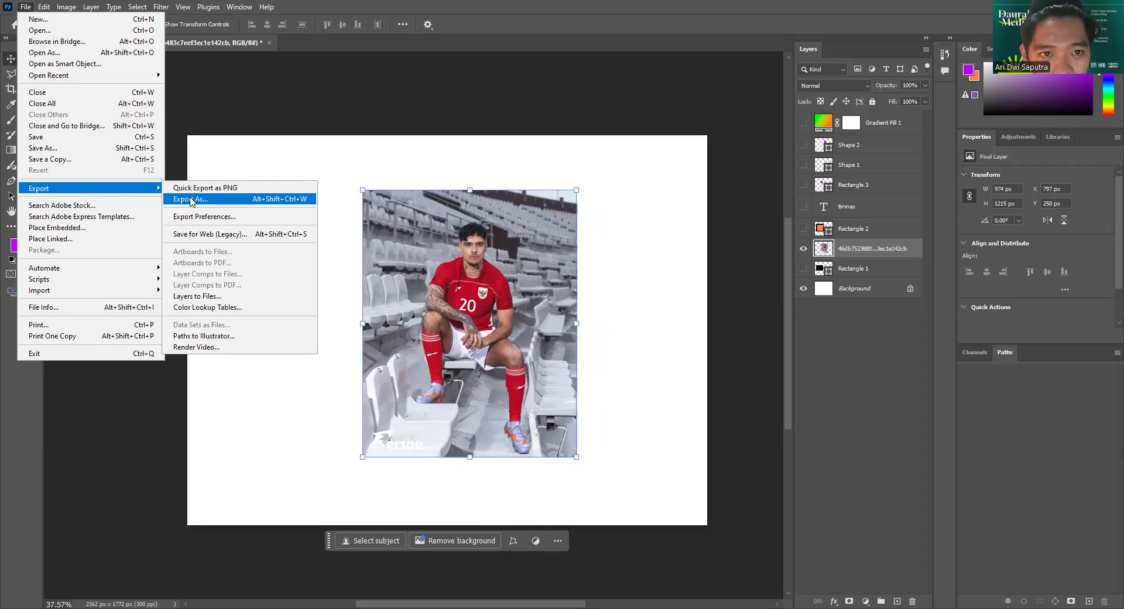
click(301, 8)
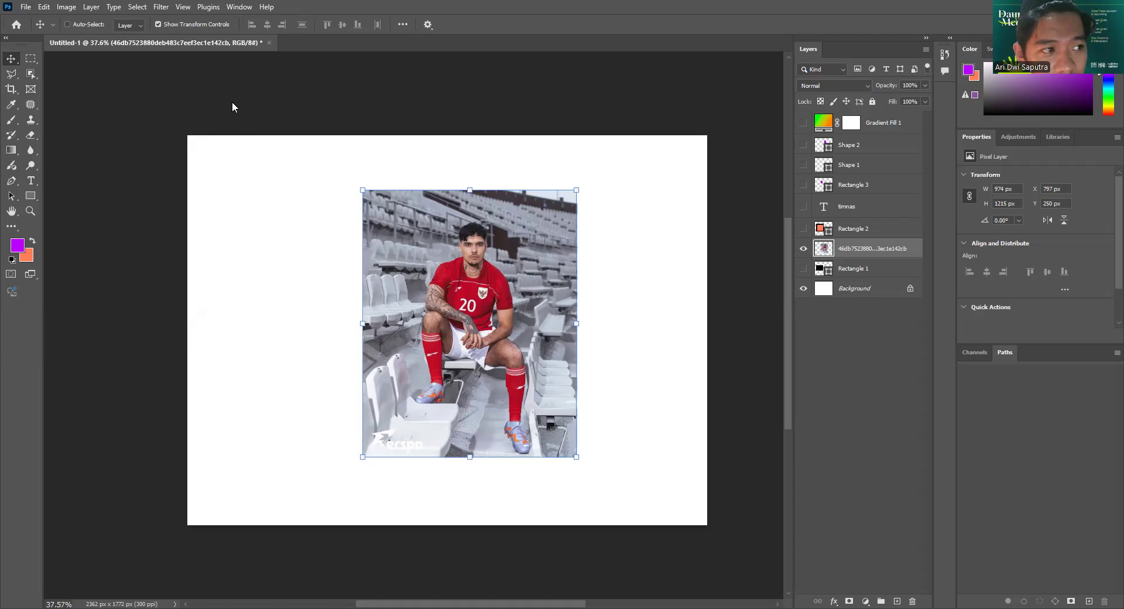
Copy the footballer photo layer and move the original to about X 1109 px, Y 250 px.
click(44, 7)
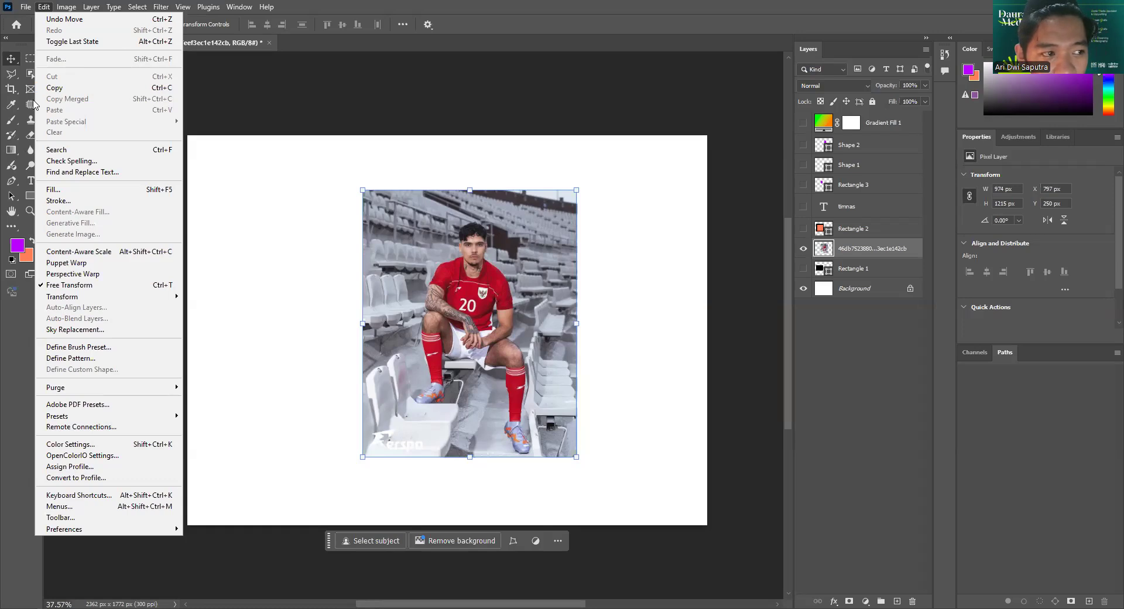
click(53, 91)
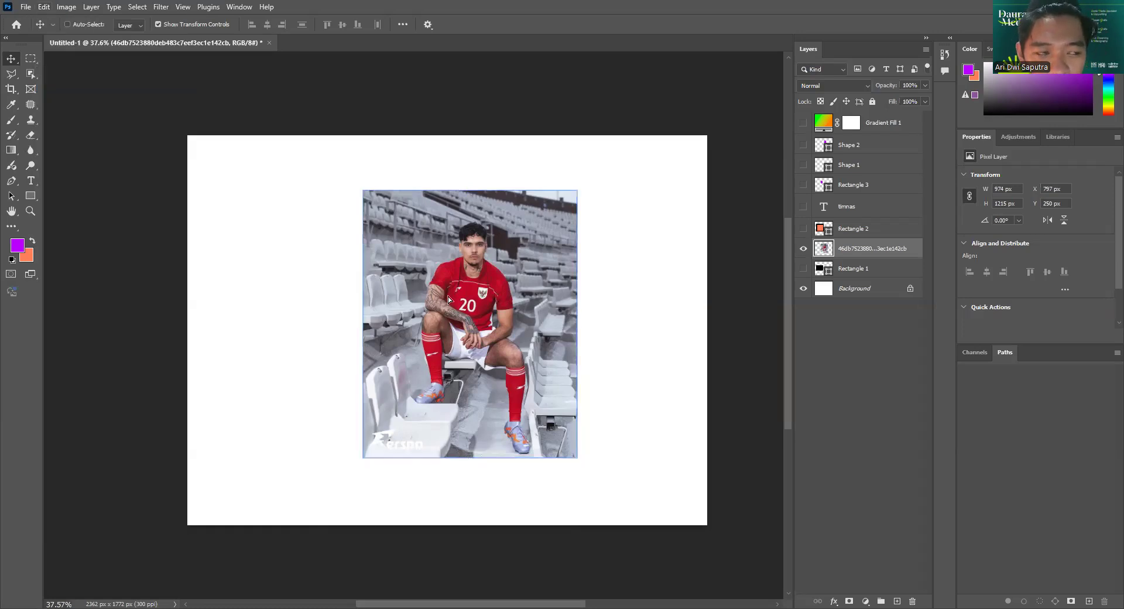
key(ctrl+z)
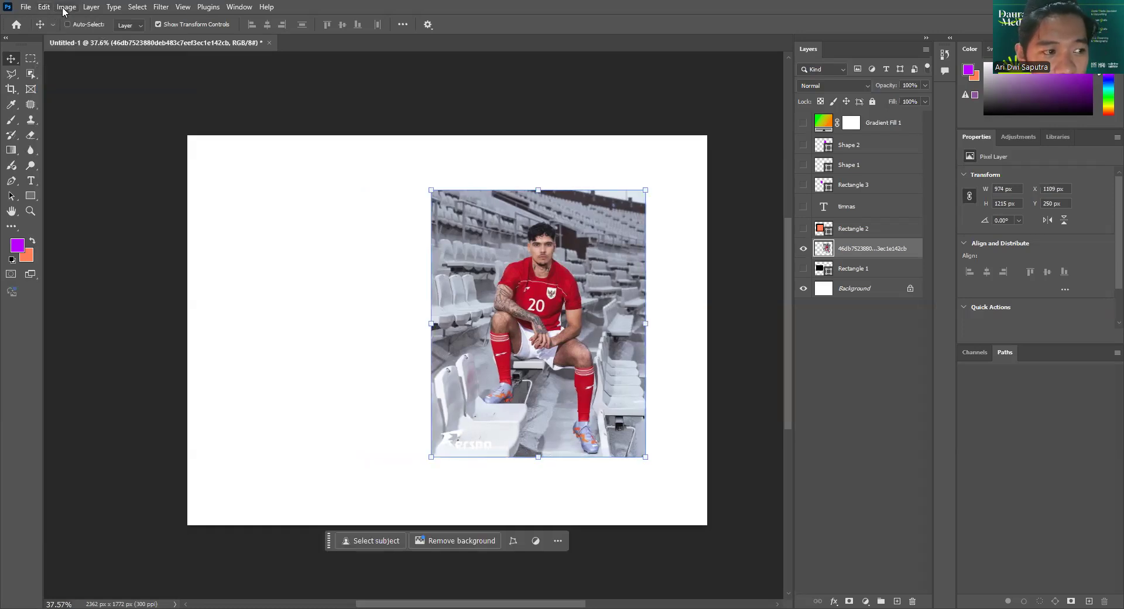
Paste the copied footballer photo as a new layer, then undo the paste.
click(65, 9)
click(45, 7)
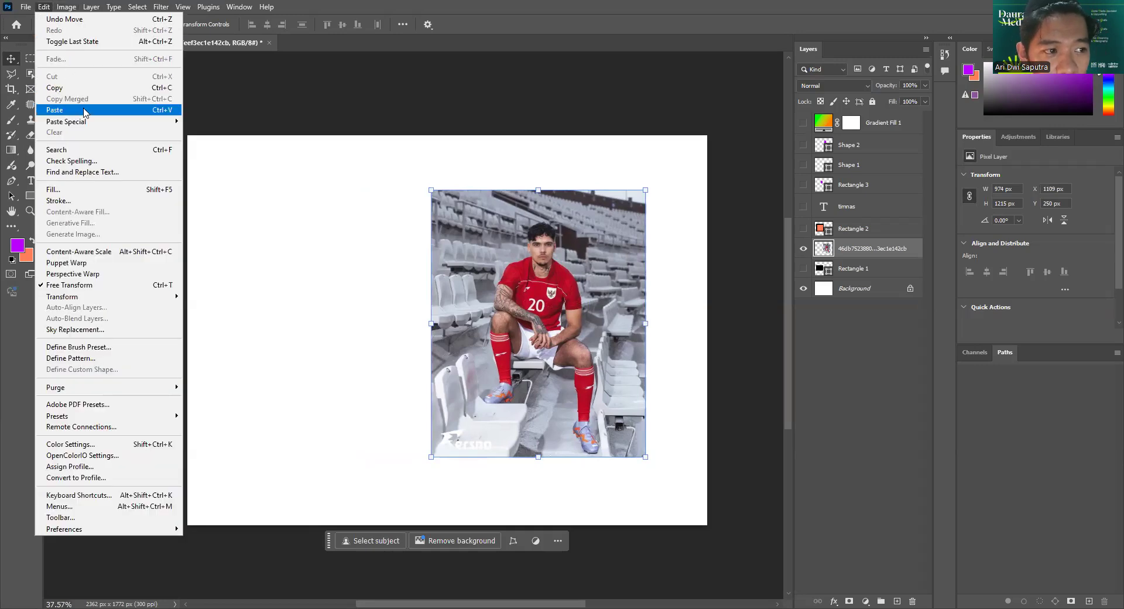
click(85, 110)
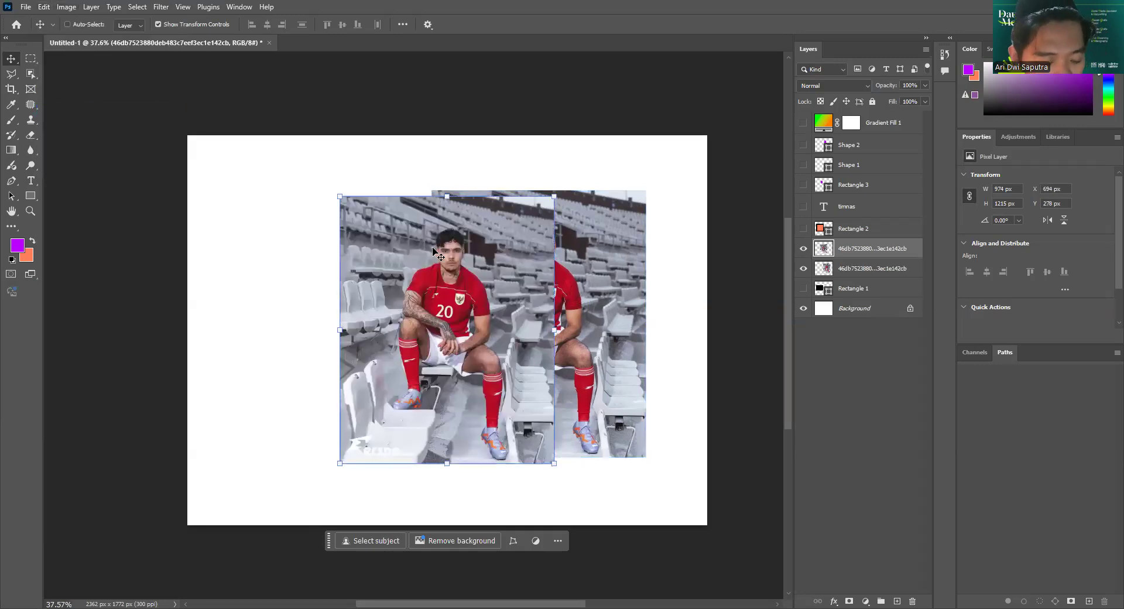
key(ctrl+z)
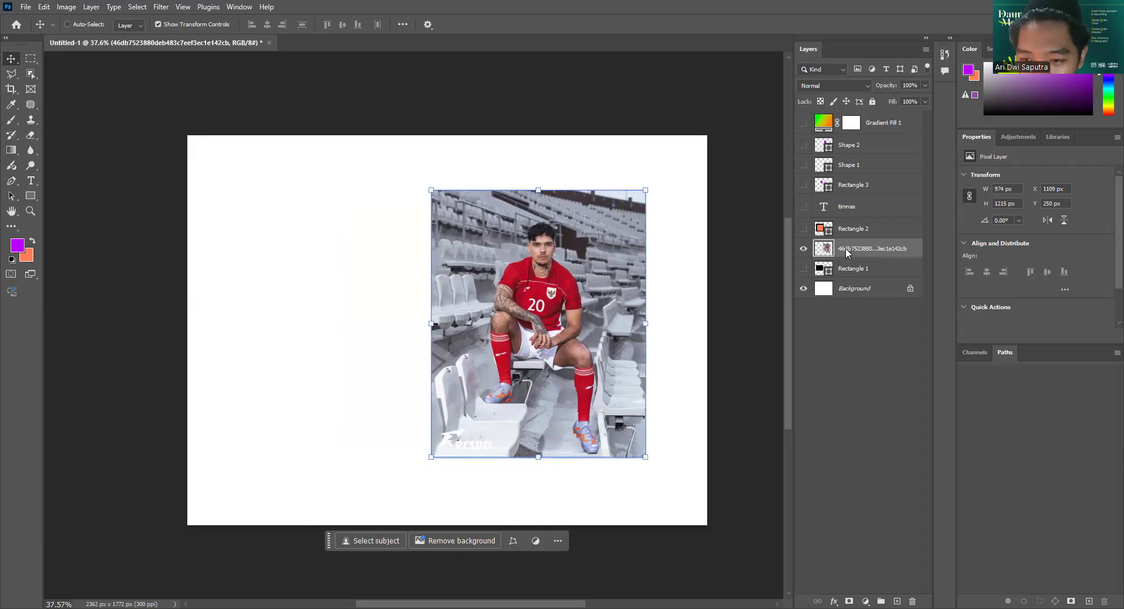
Duplicate the footballer photo layer under its default name and move the copy beside the original, to about X 109 px, Y 250 px.
right_click(846, 253)
click(878, 248)
right_click(887, 248)
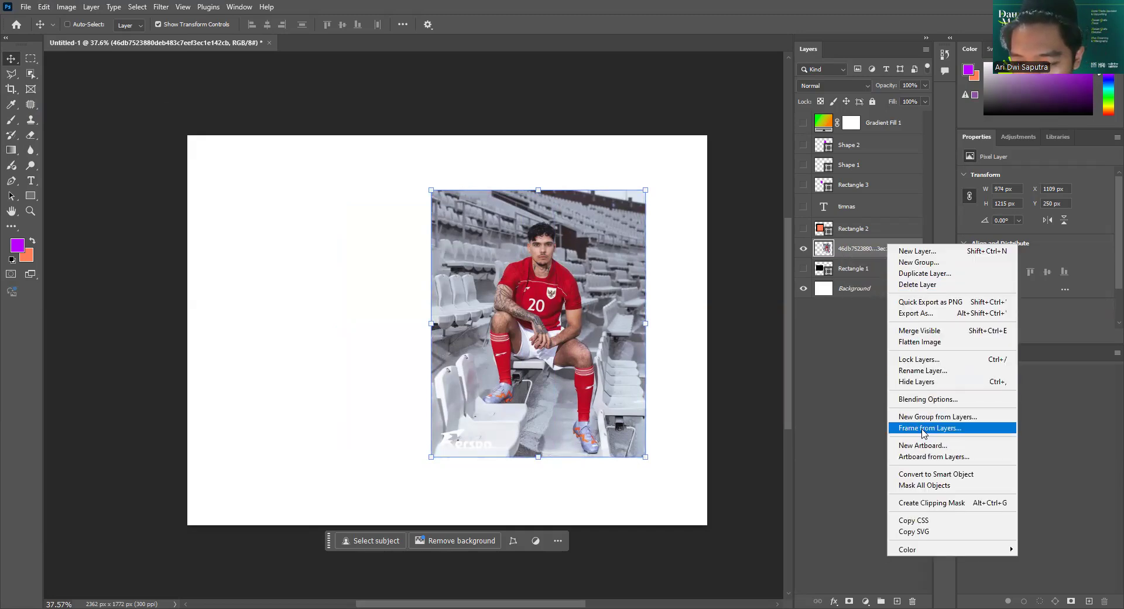
click(928, 273)
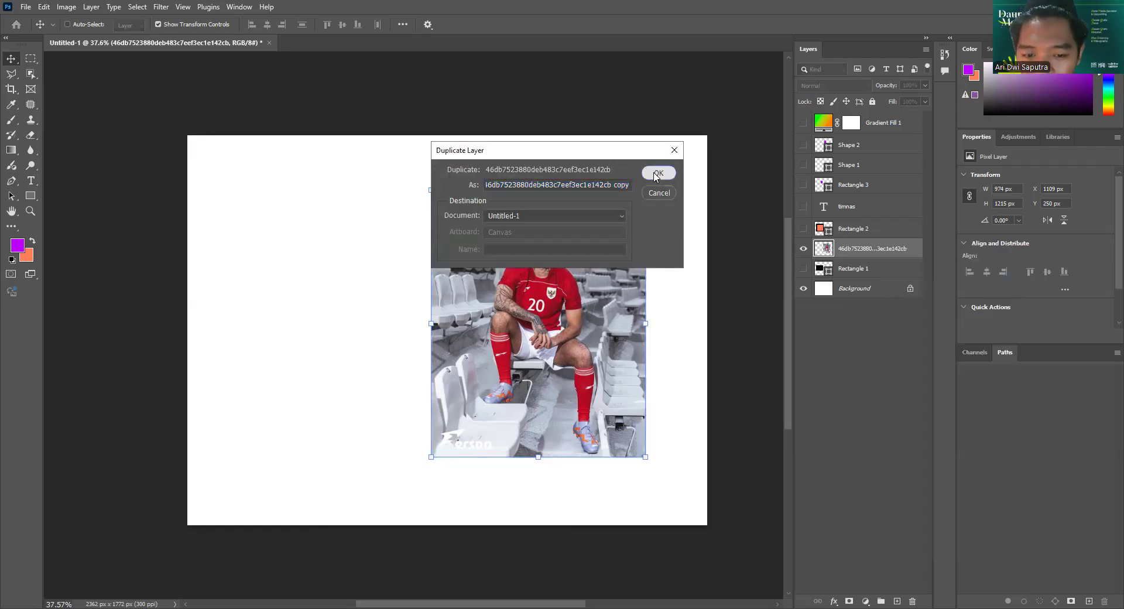
click(656, 174)
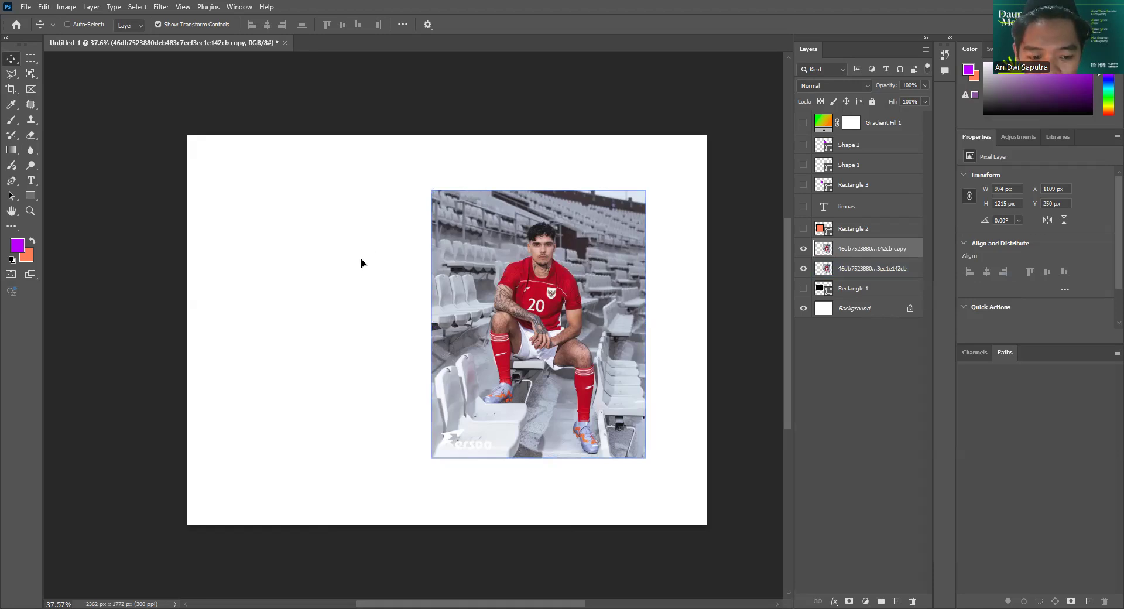
drag(361, 261, 135, 95)
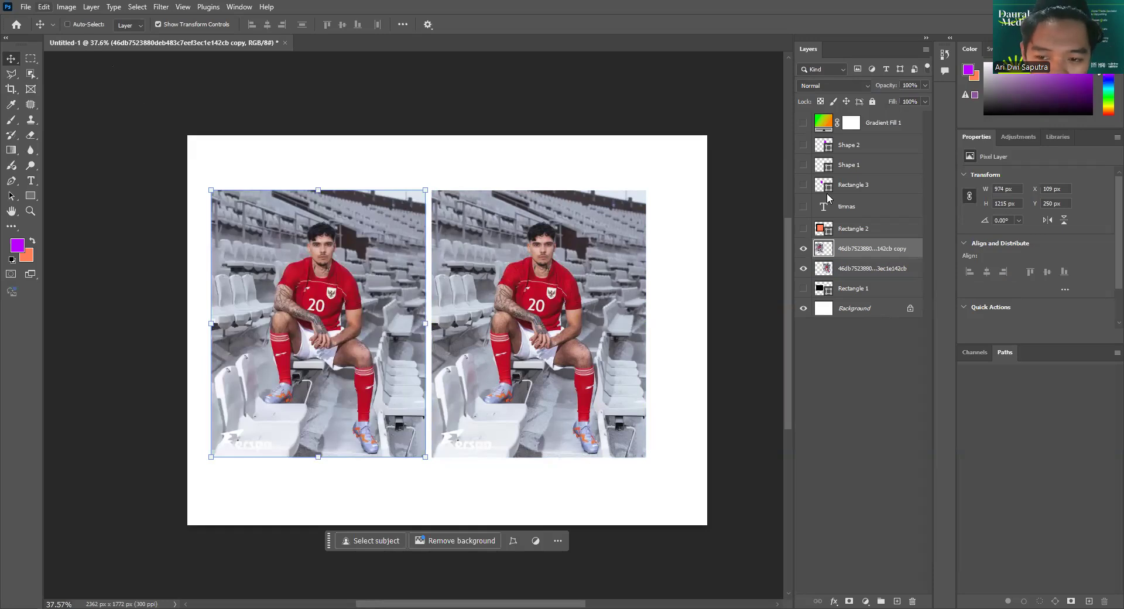
Examine the Transform options available for the duplicated footballer photo.
click(183, 6)
mouse_move(44, 6)
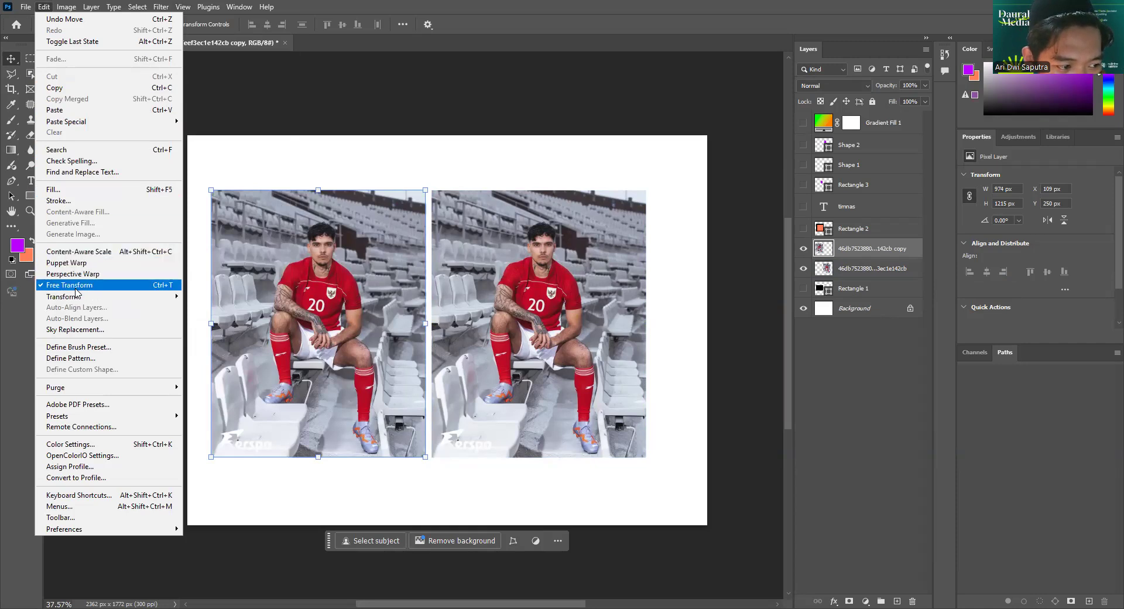
mouse_move(77, 300)
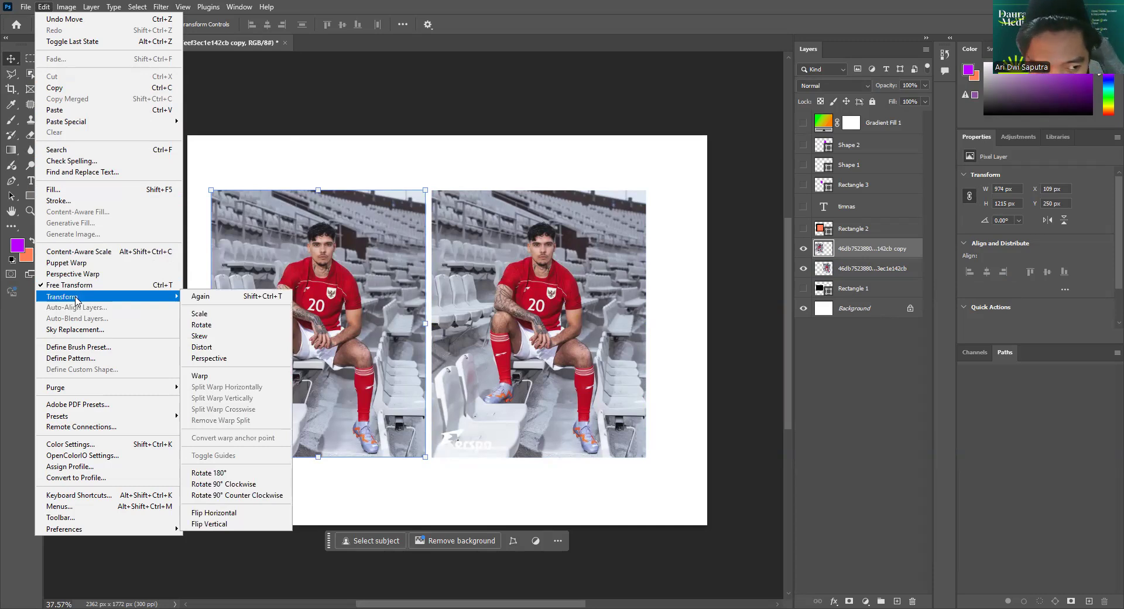
click(597, 332)
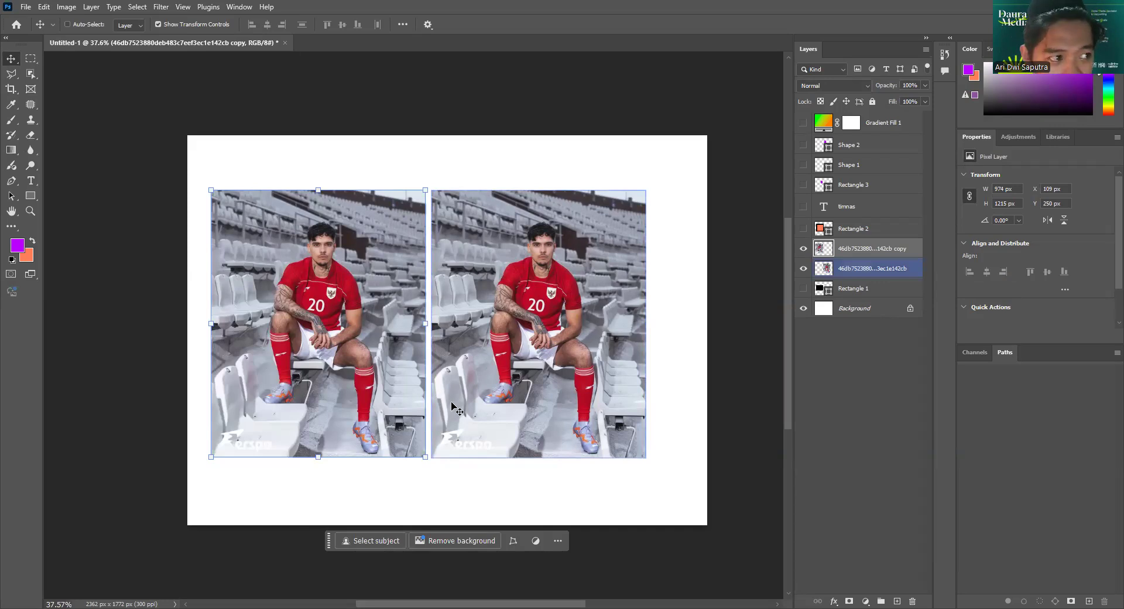
scroll(550, 354, down, 1)
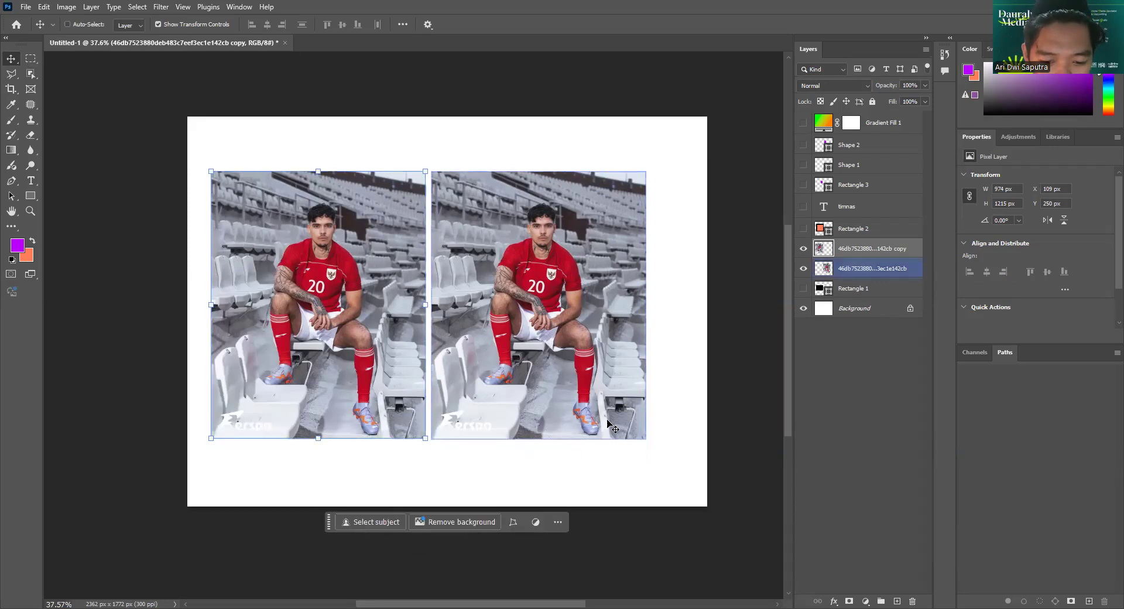
click(558, 522)
click(562, 301)
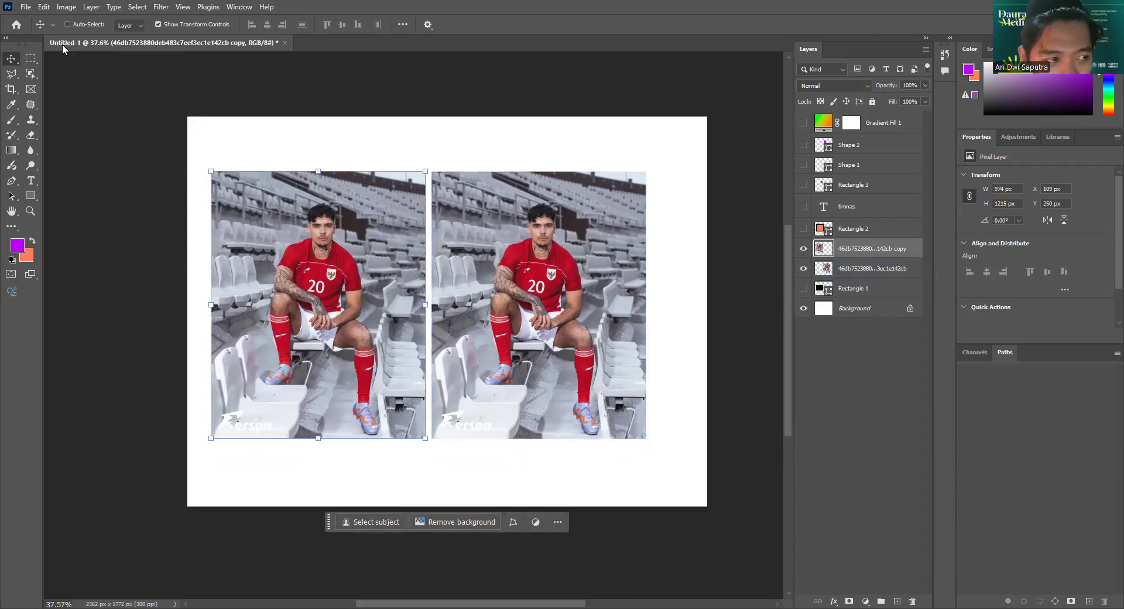
click(353, 199)
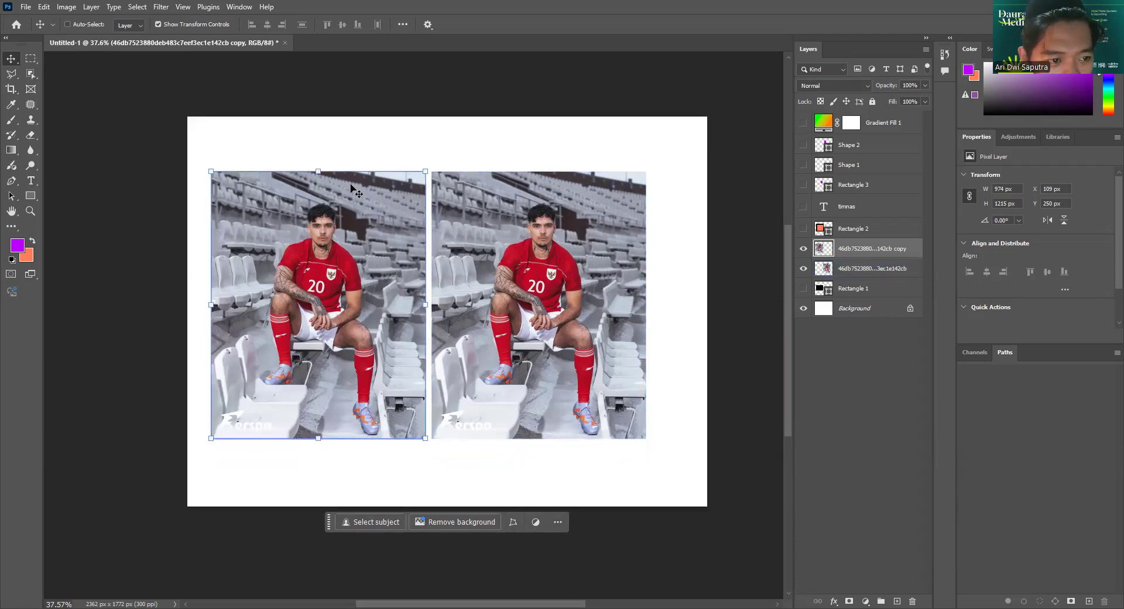
Flip the duplicated footballer photo vertically.
click(42, 7)
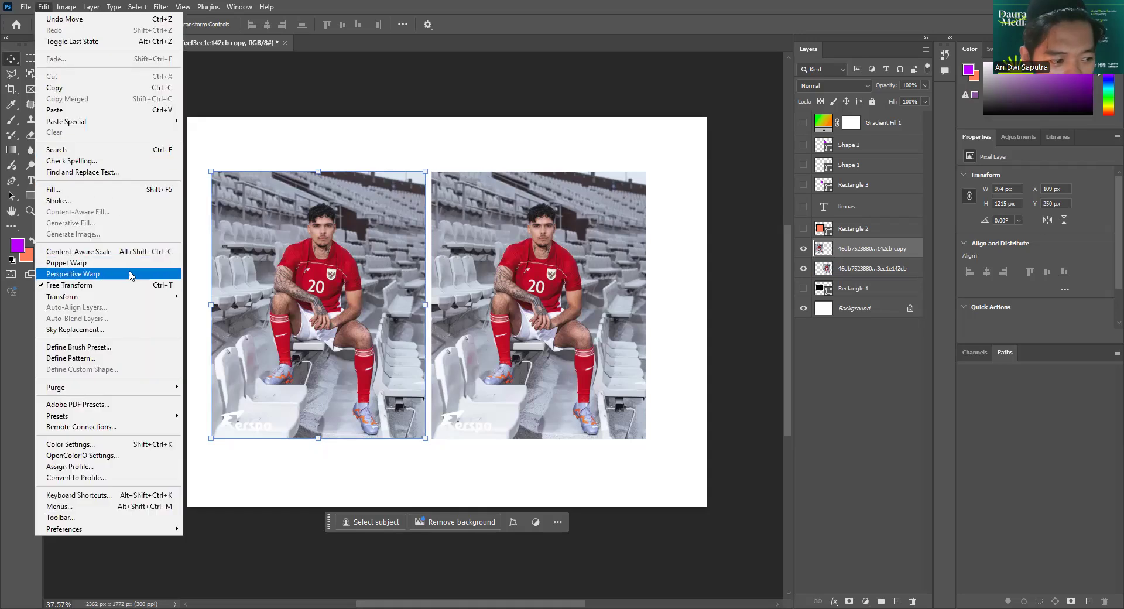
mouse_move(146, 296)
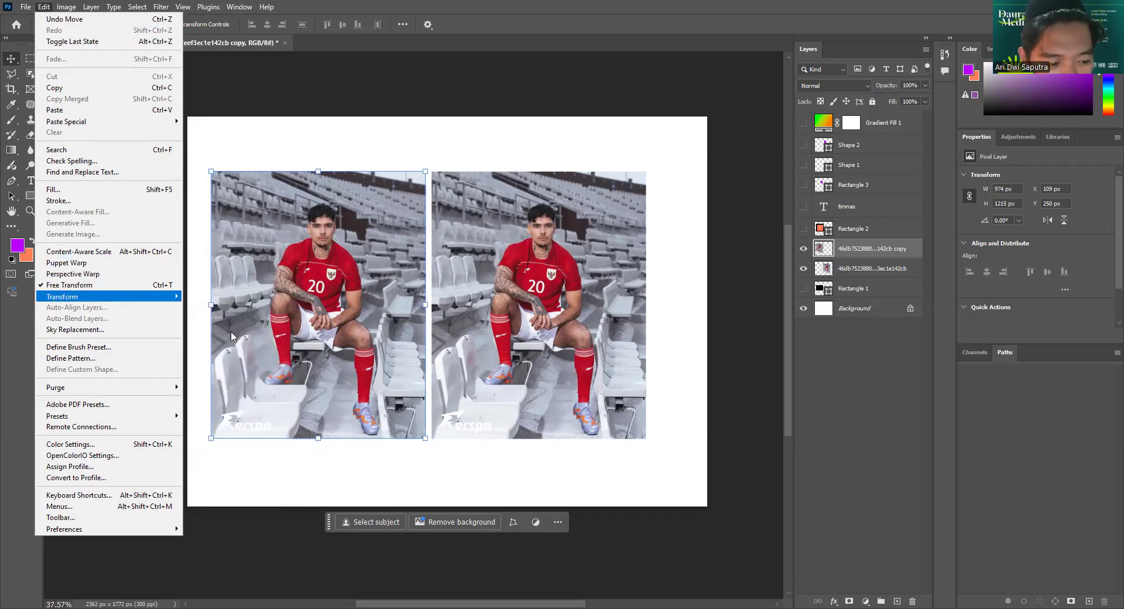
click(225, 525)
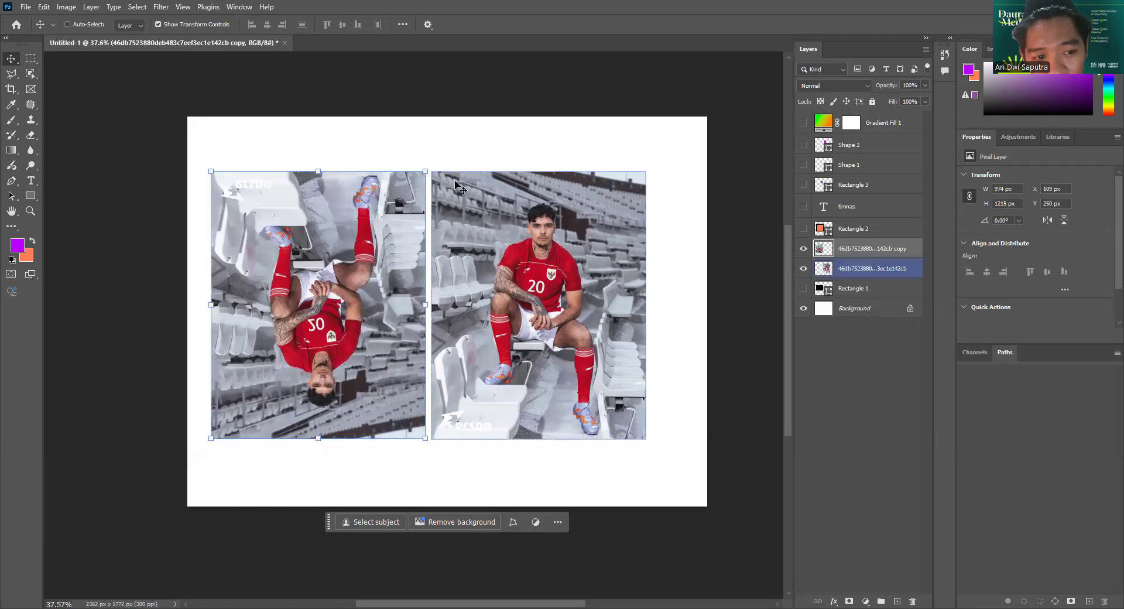
Rotate the duplicated footballer photo by 180° and apply the transform.
key(ctrl)
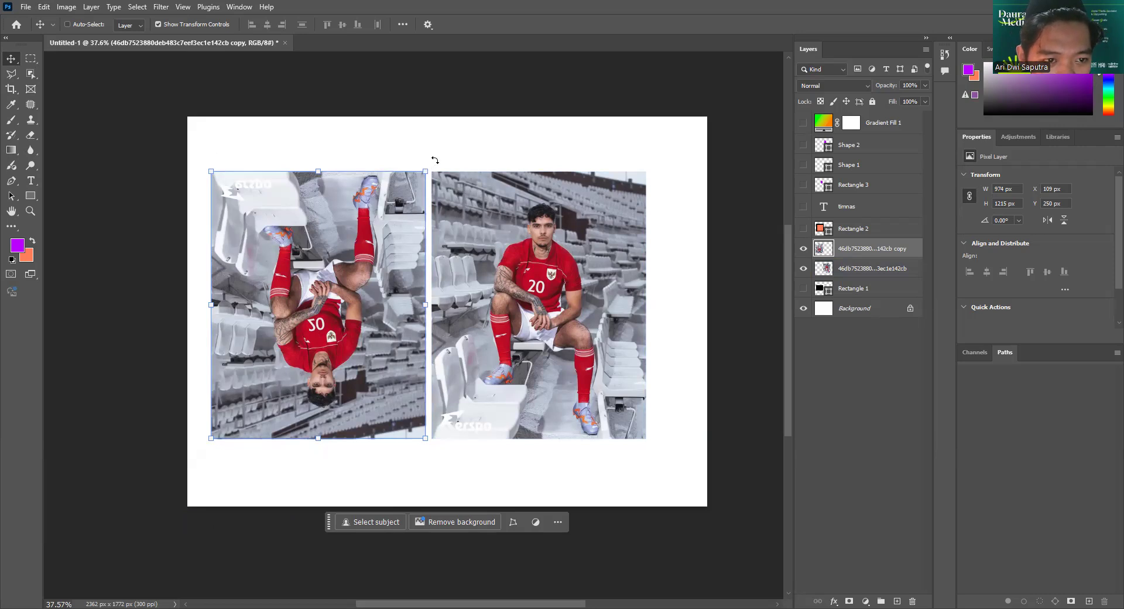
click(435, 160)
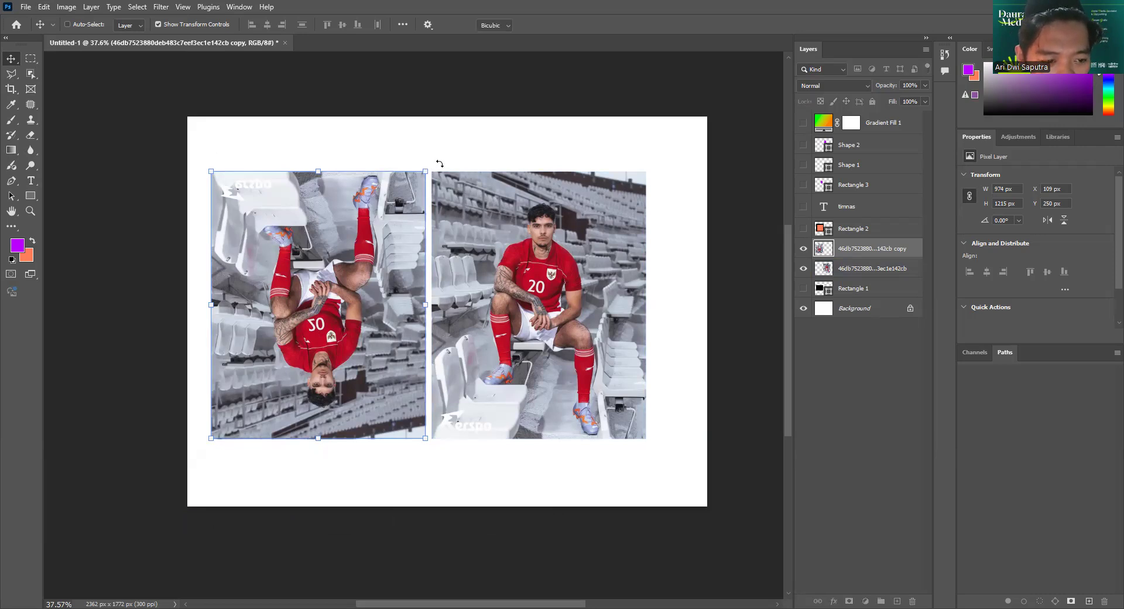
click(200, 441)
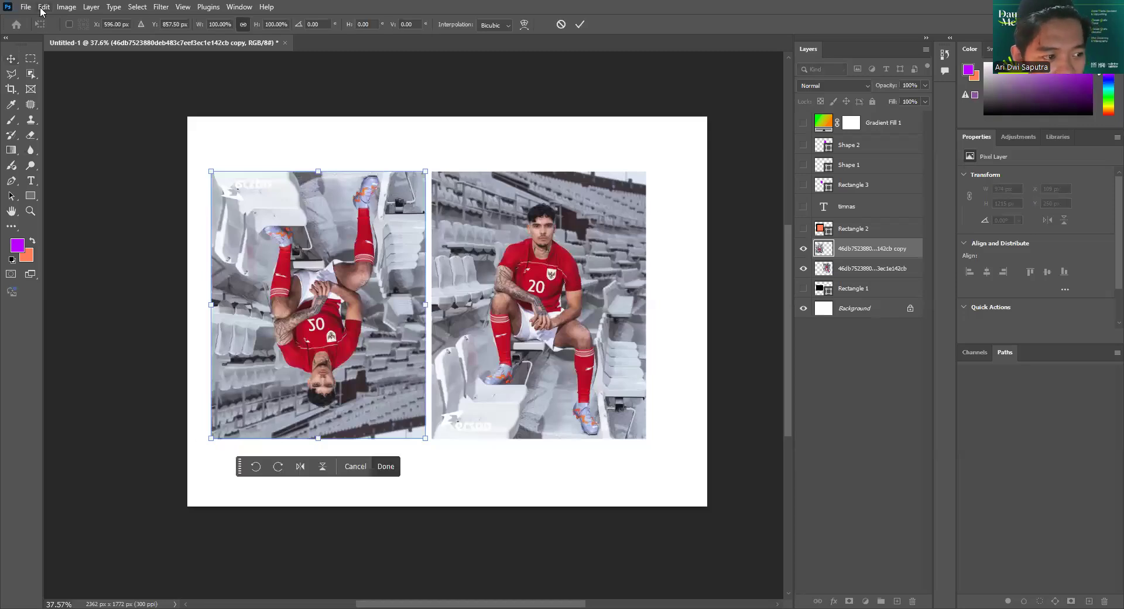
click(44, 7)
mouse_move(120, 296)
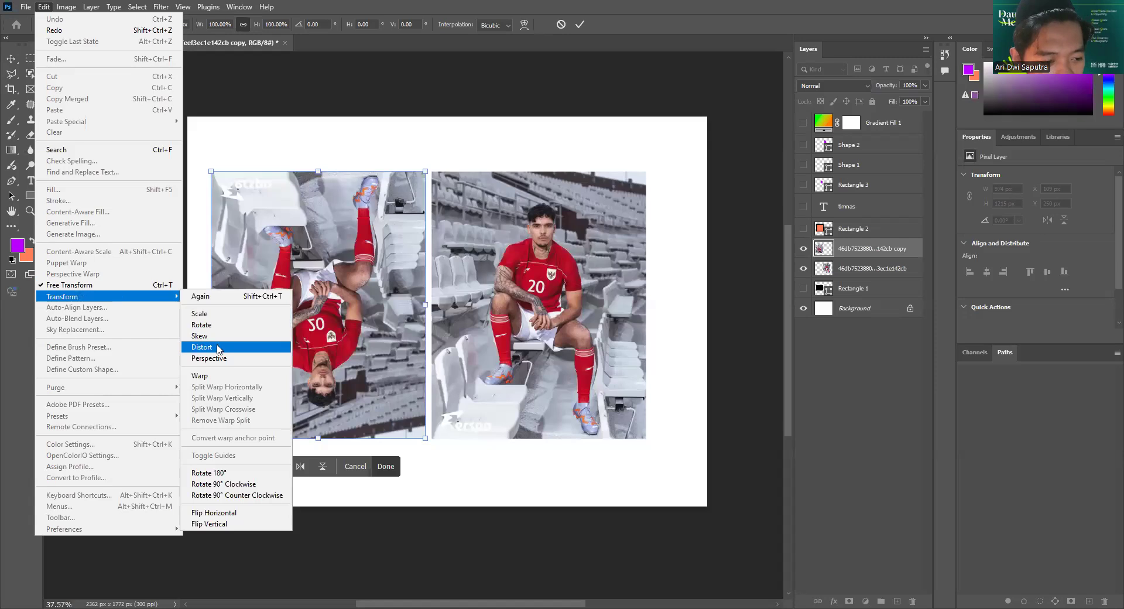
click(221, 472)
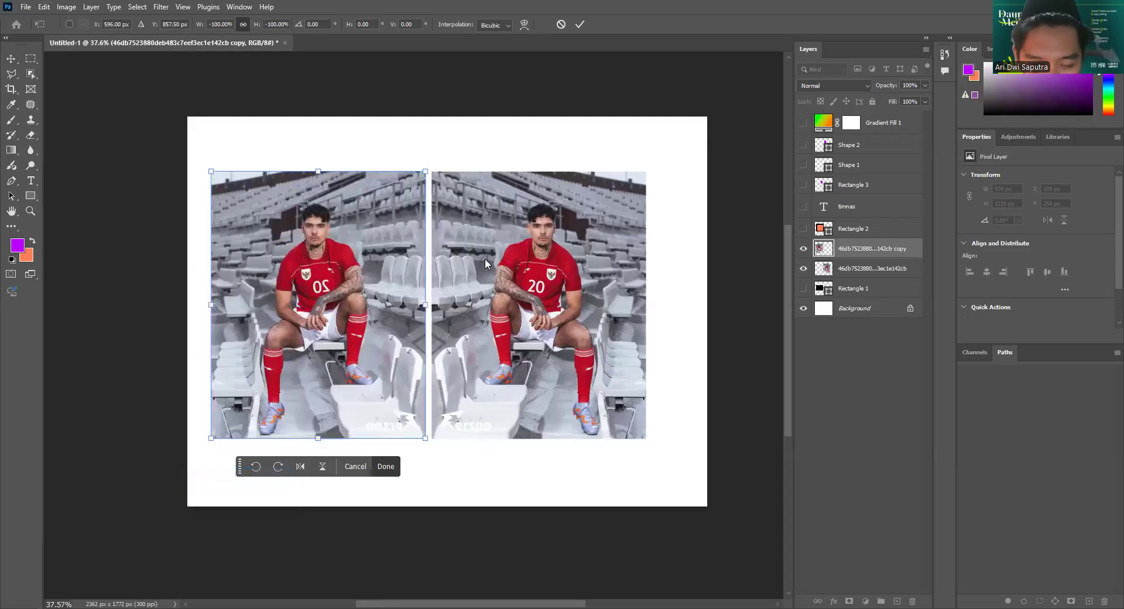
click(63, 9)
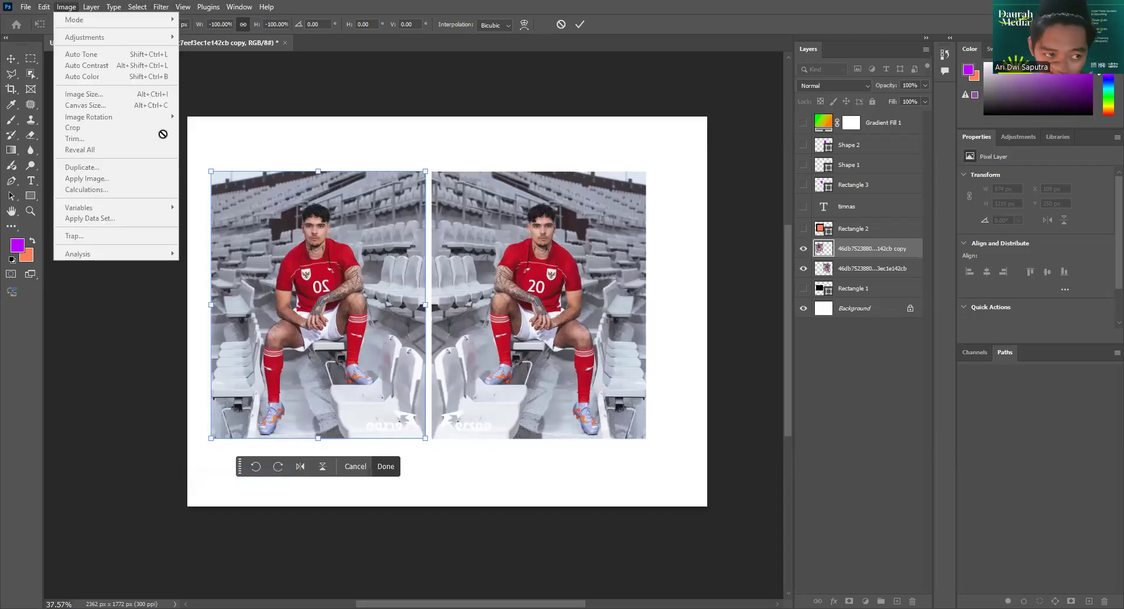
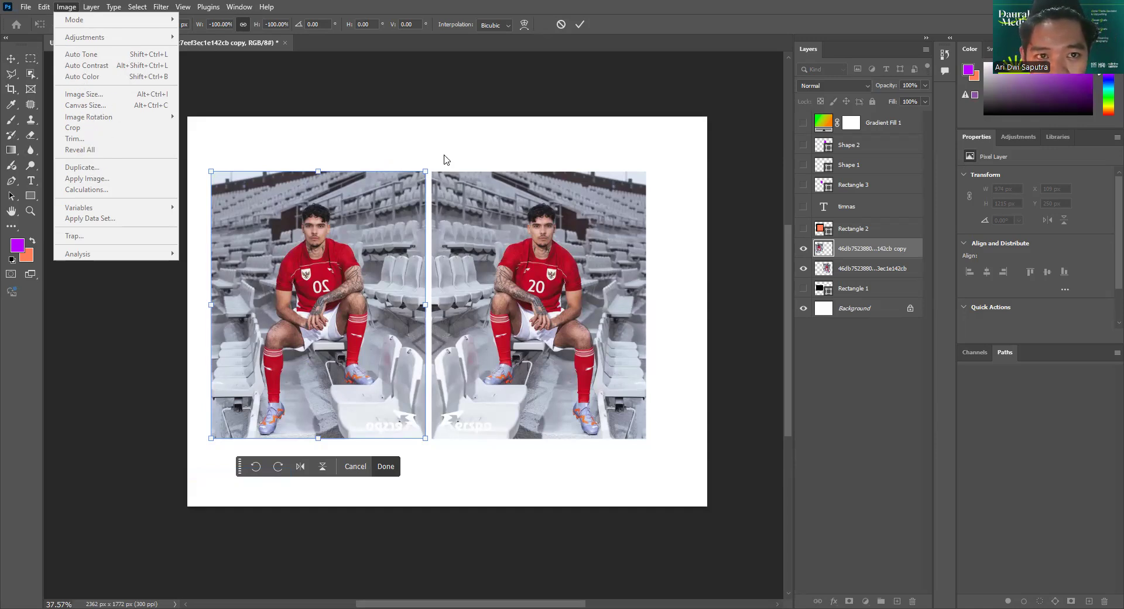
key(Escape)
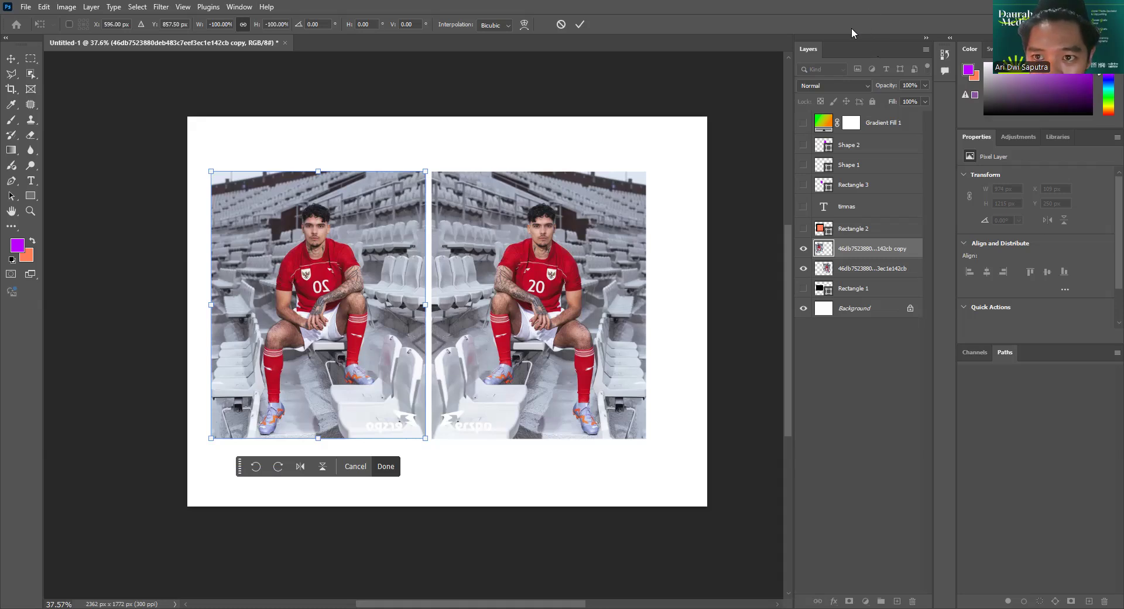
click(579, 24)
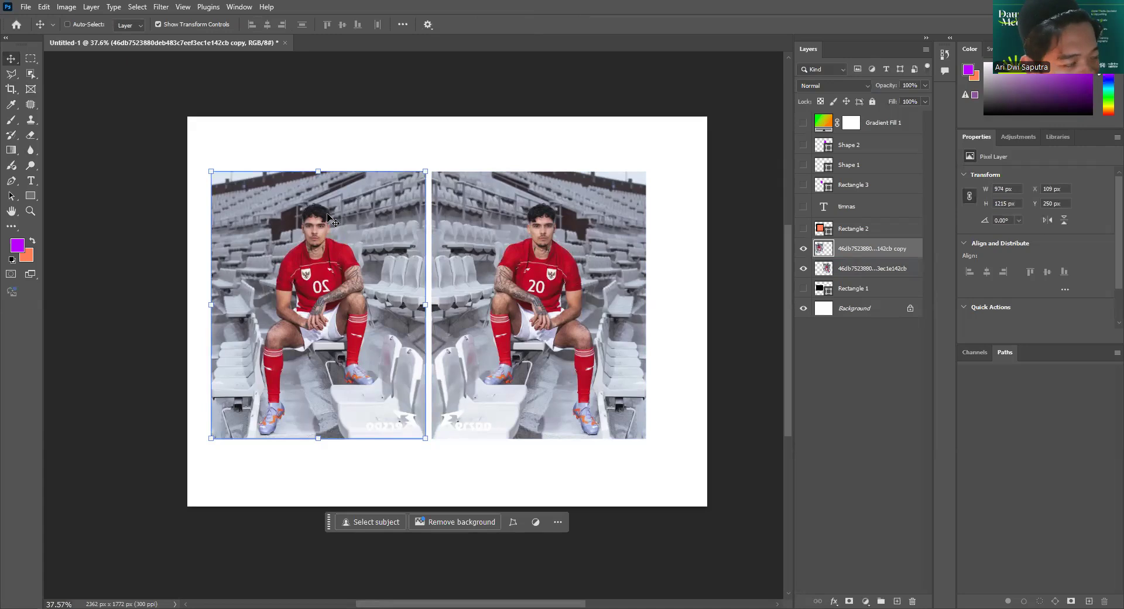
Rotate the whole image 90° clockwise, including its canvas, and undo the rotation.
click(66, 7)
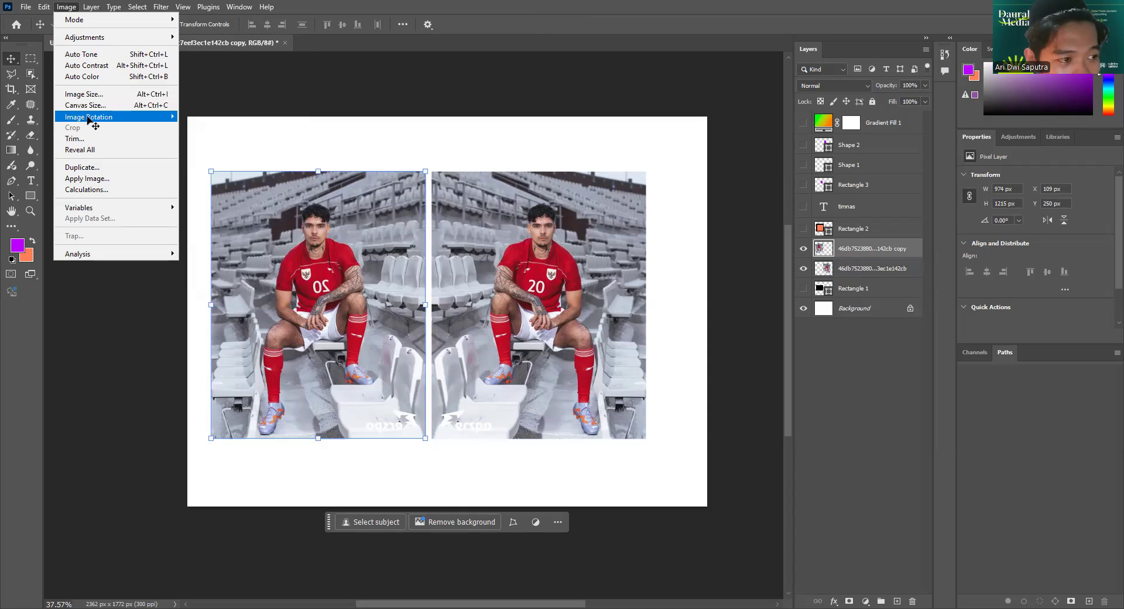
mouse_move(89, 119)
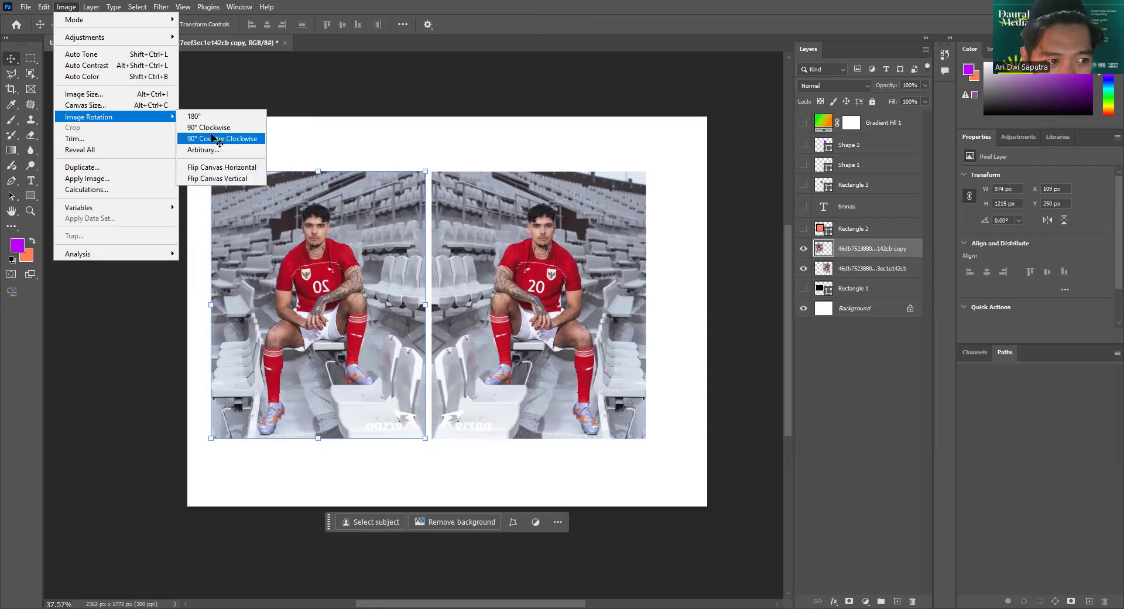
click(210, 128)
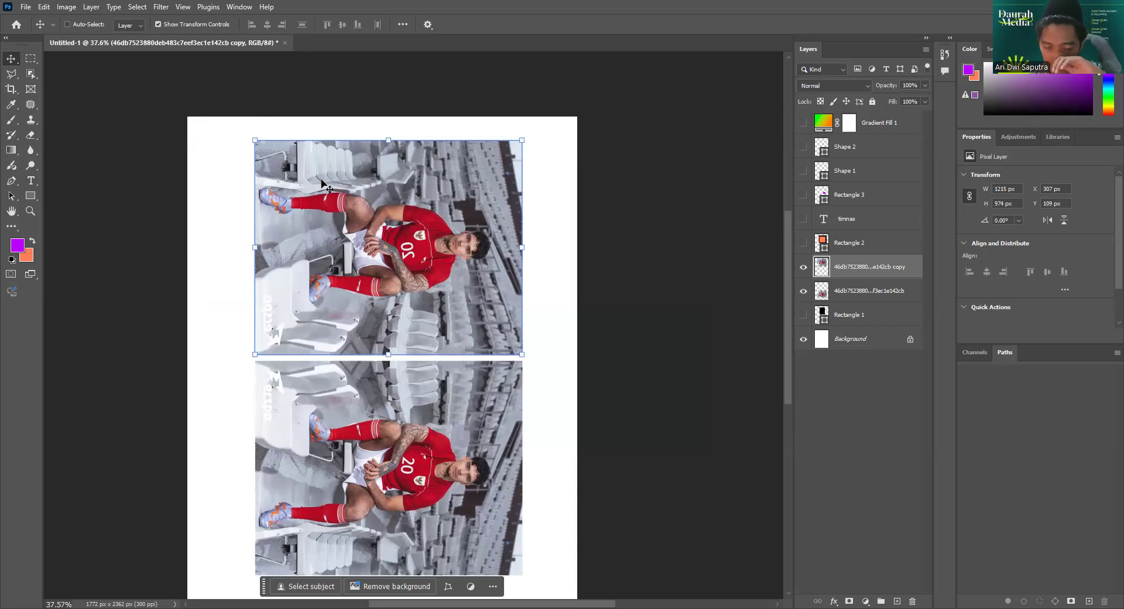
key(ctrl+z)
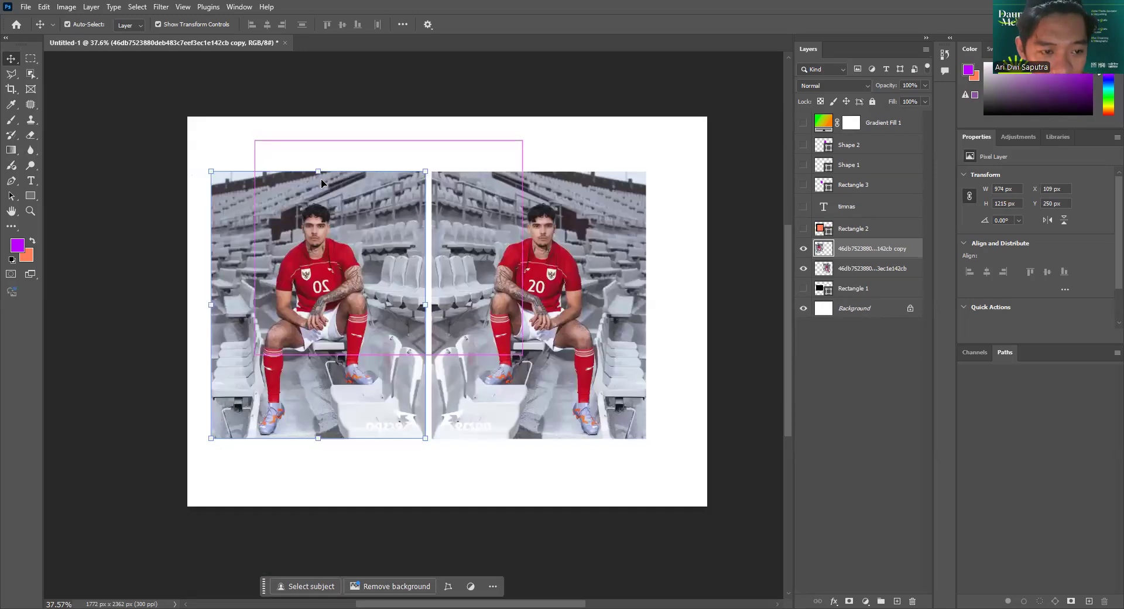
Switch the canvas size units to centimetres, set the canvas height to 20 cm, and hide the Background layer.
click(46, 13)
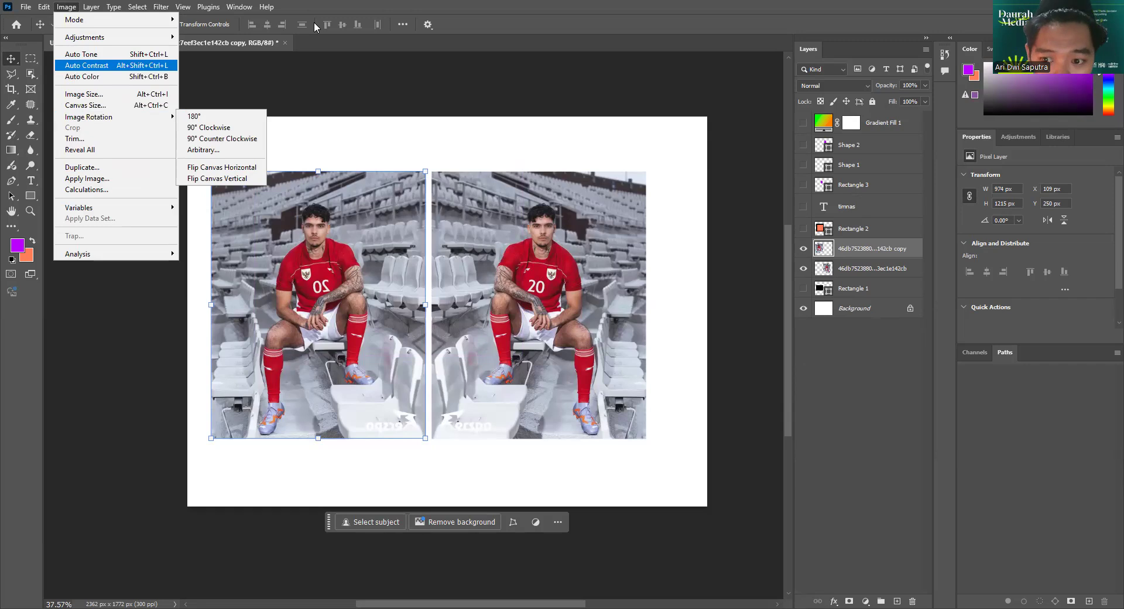
click(91, 106)
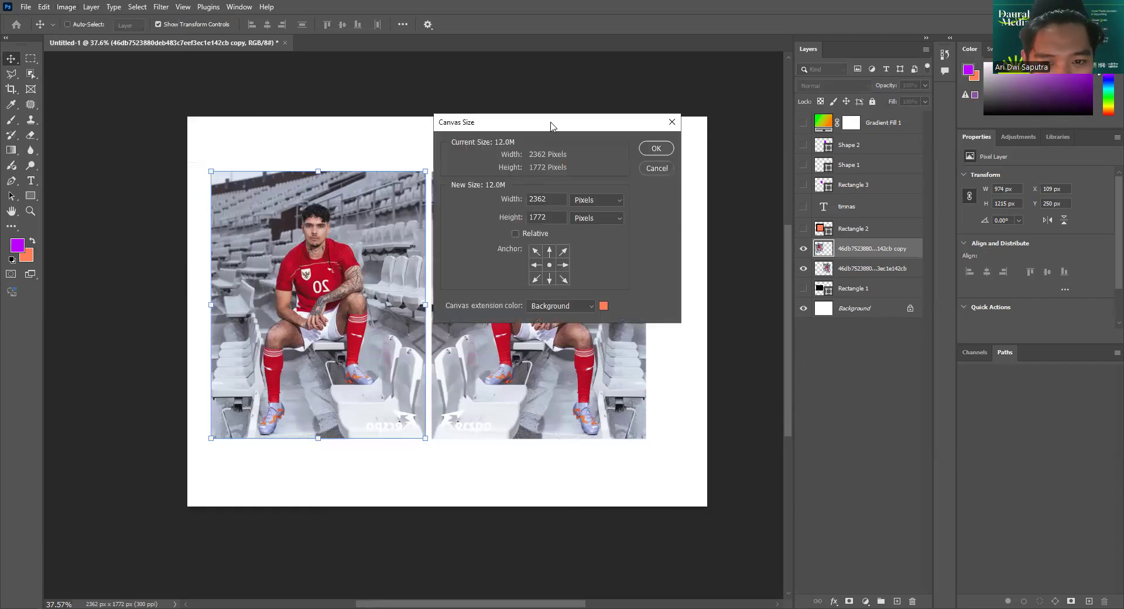
drag(550, 126, 782, 113)
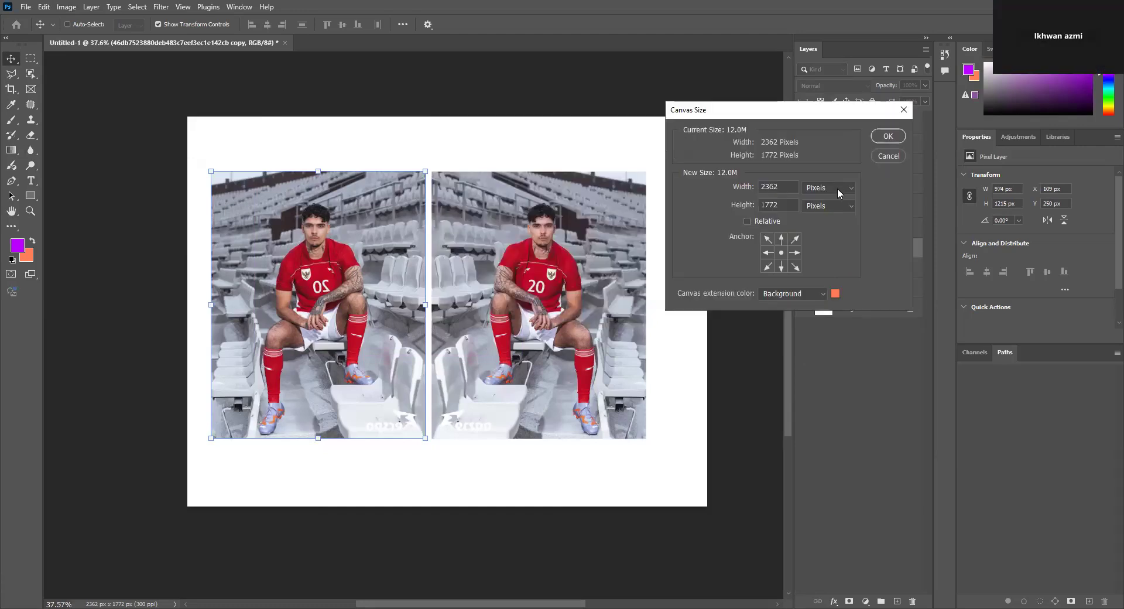
click(843, 189)
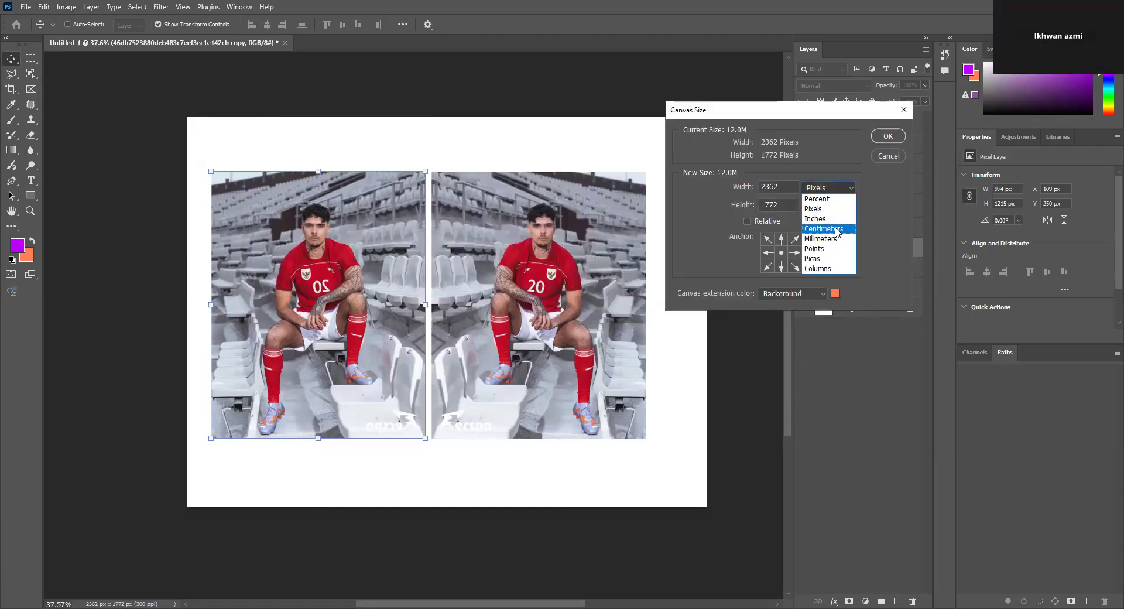
click(835, 229)
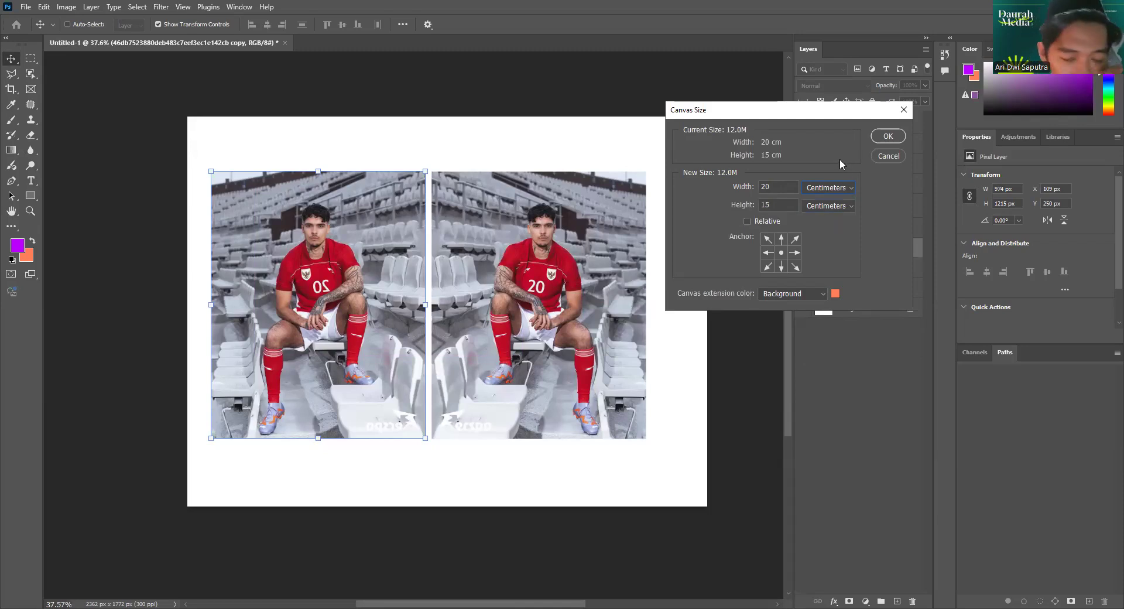
double_click(776, 205)
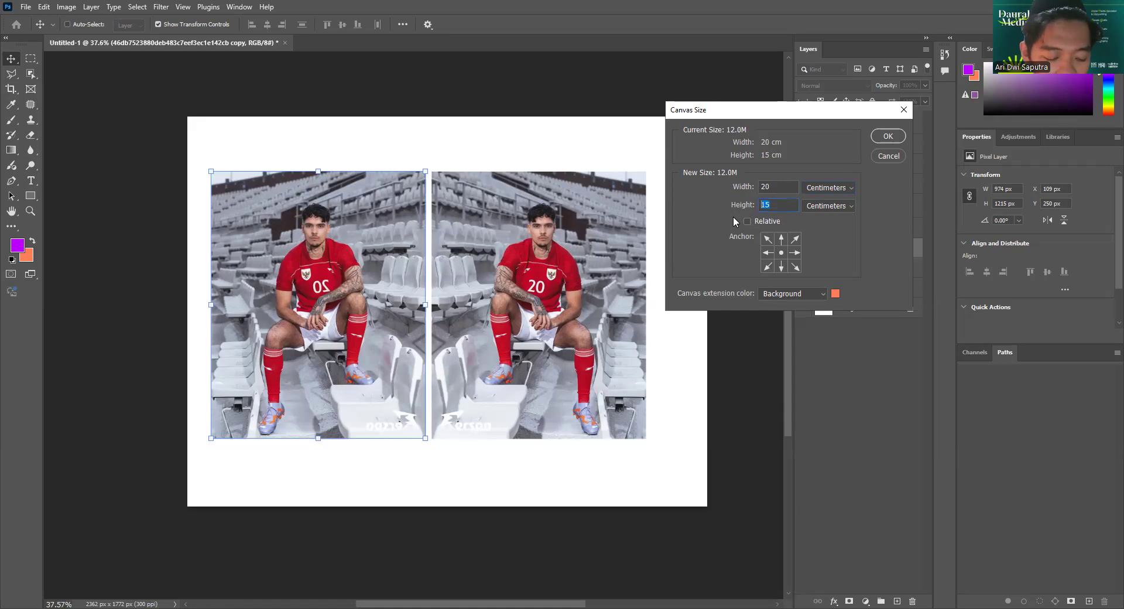
text(20)
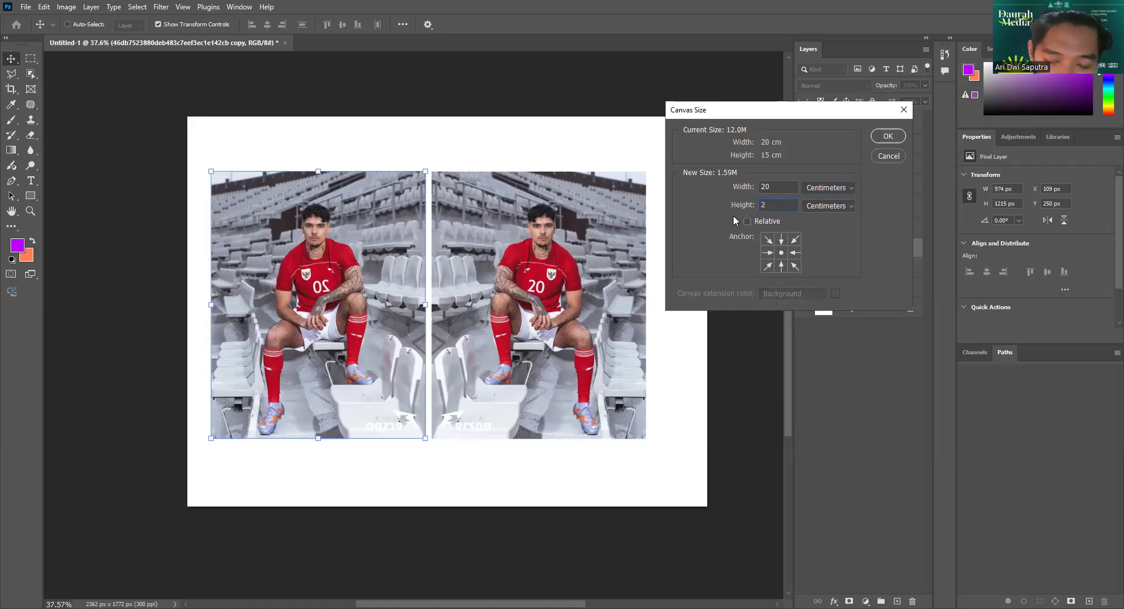
click(888, 137)
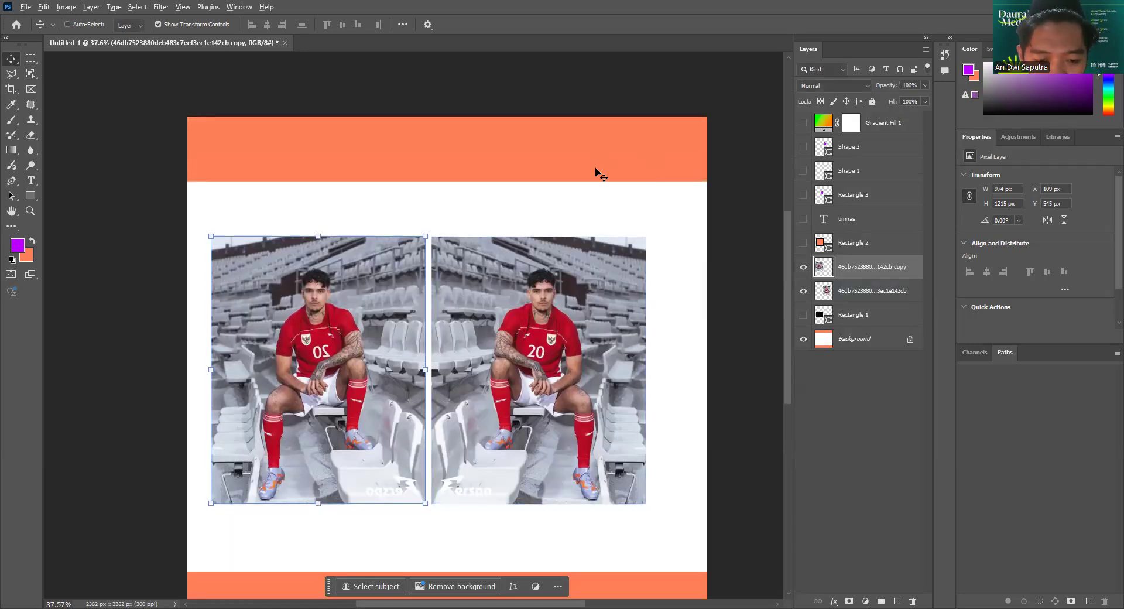
scroll(596, 171, down, 2)
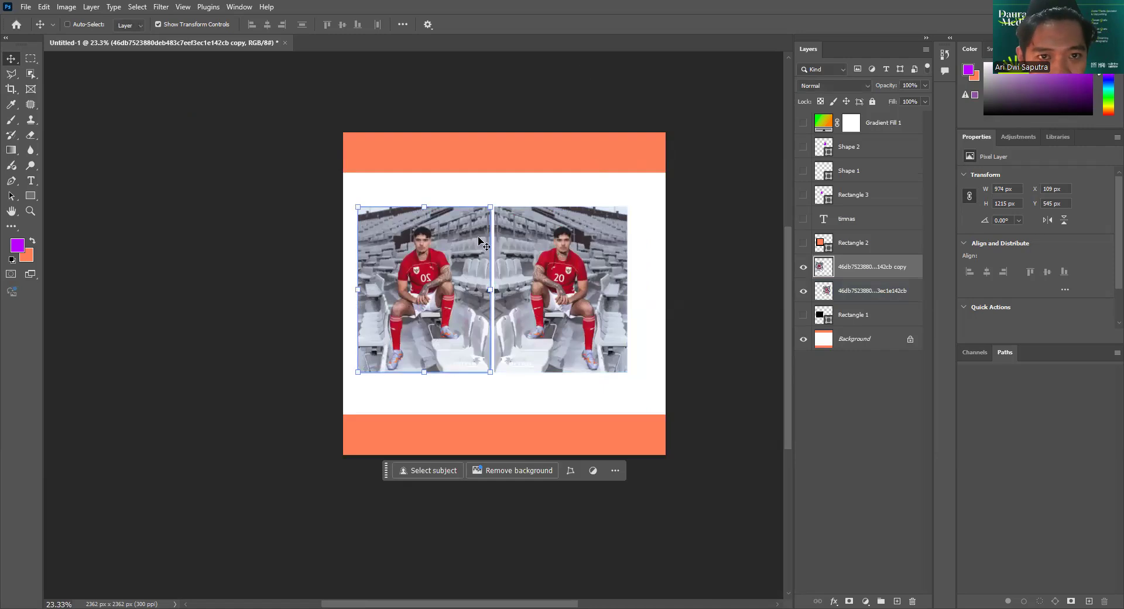
click(801, 339)
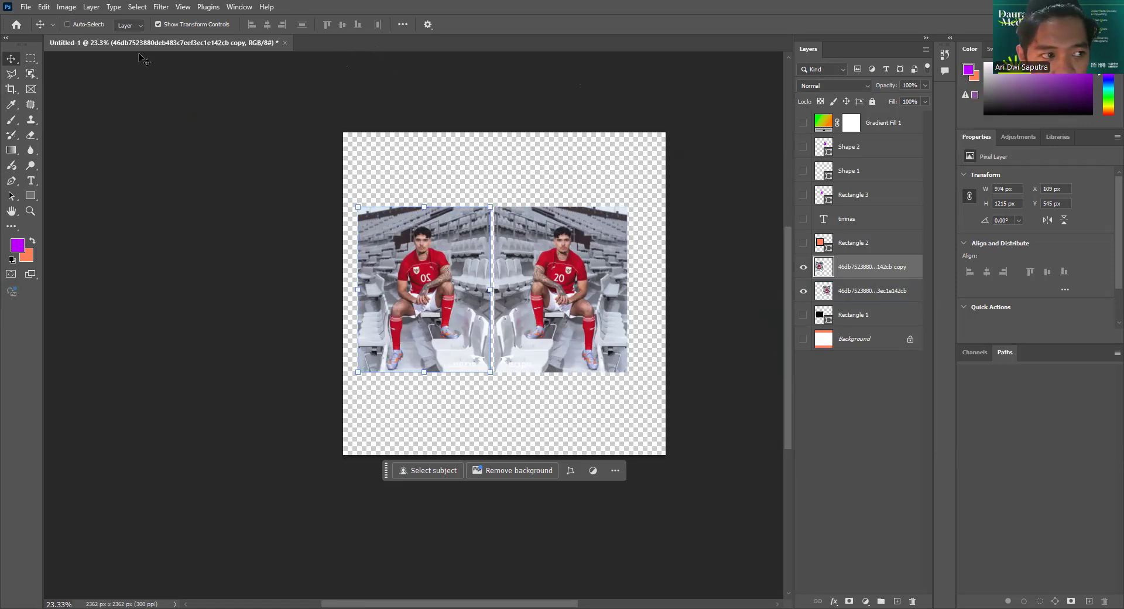
Show the rulers around the canvas and set their units to centimetres.
click(182, 7)
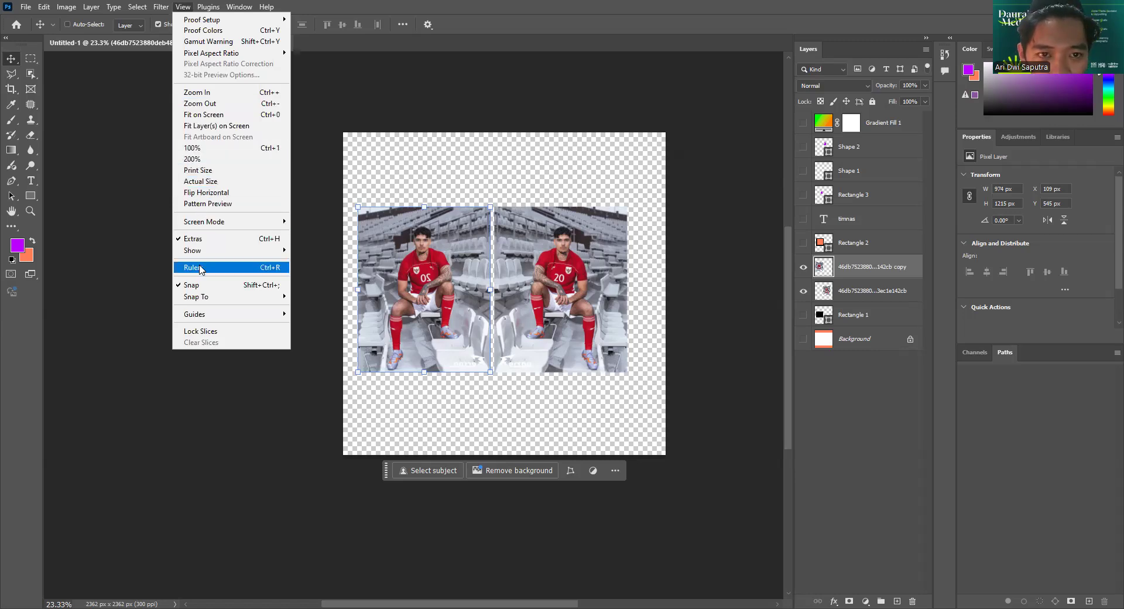
click(193, 268)
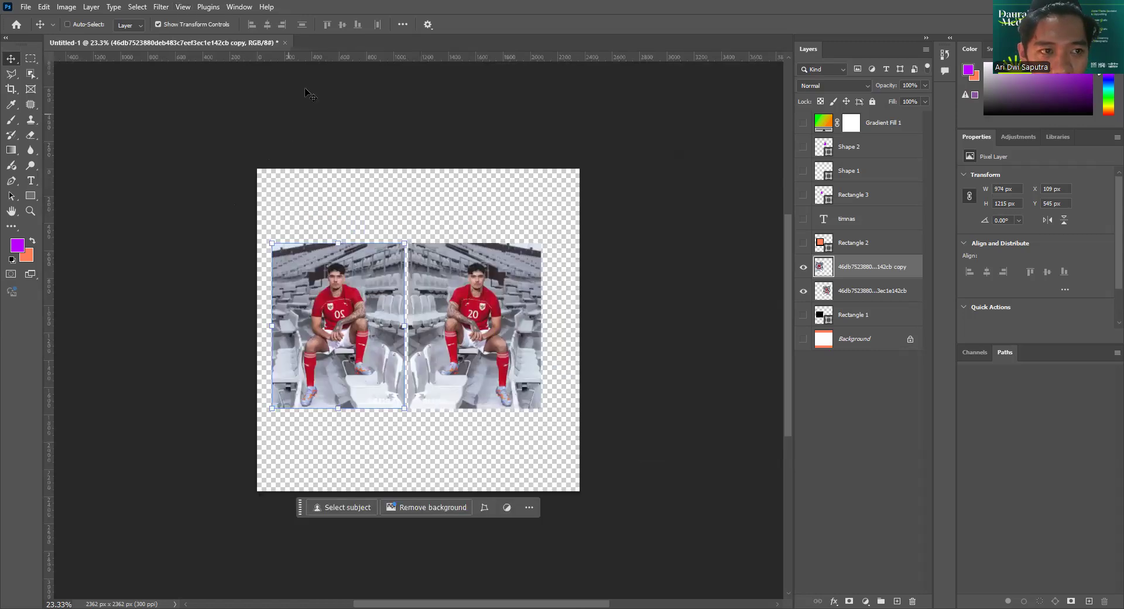
right_click(360, 58)
click(378, 86)
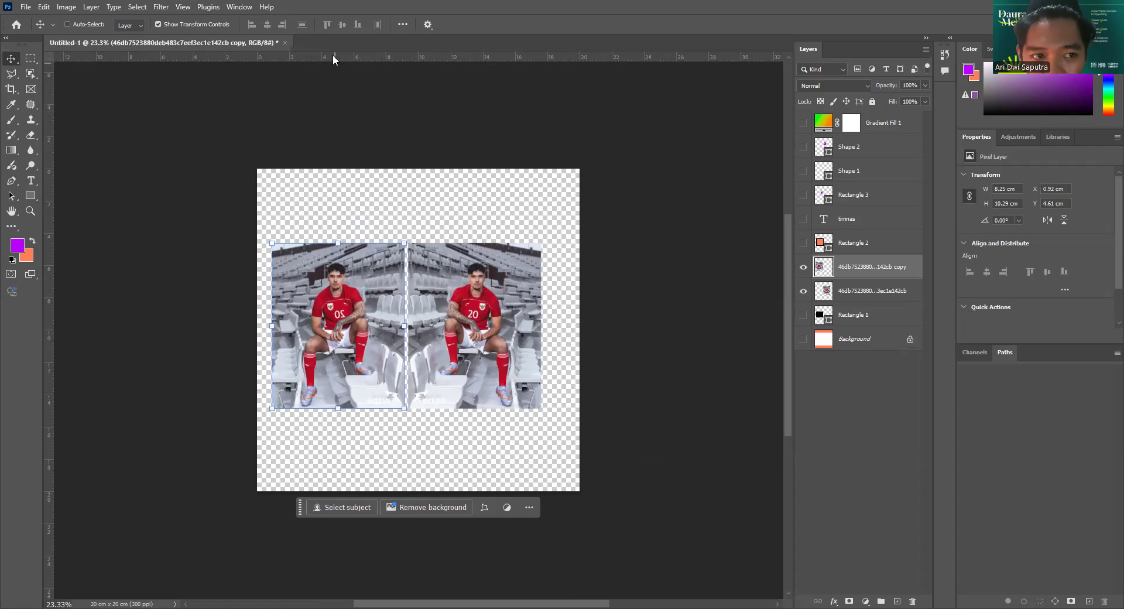
Place a vertical and a horizontal guide over the mirrored photo, move the horizontal one above the photos, and undo all guide changes.
drag(333, 54, 342, 275)
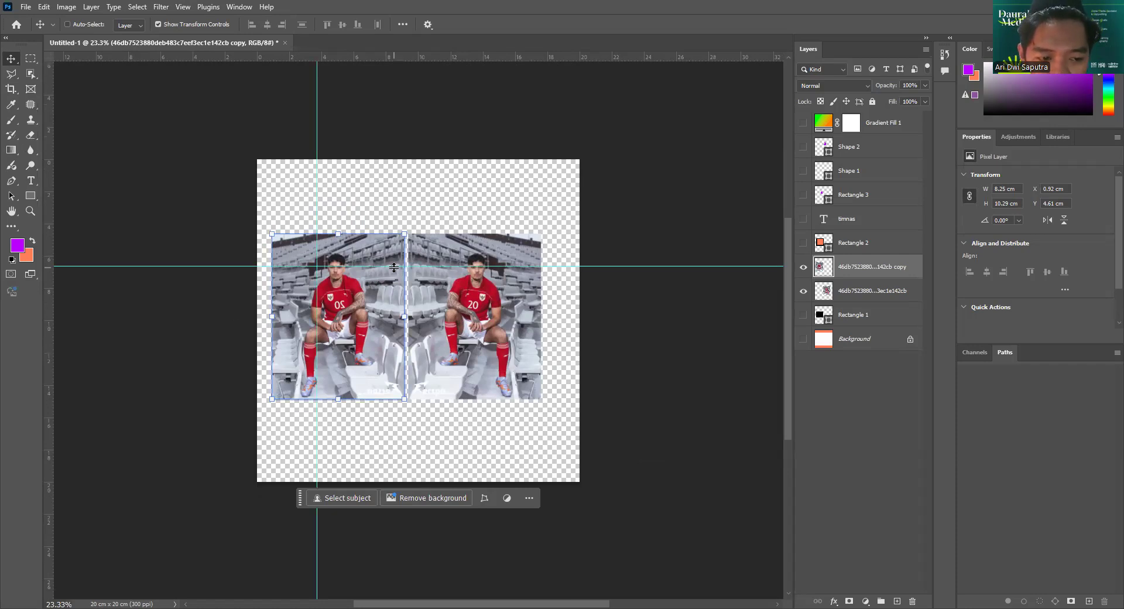
drag(395, 266, 399, 223)
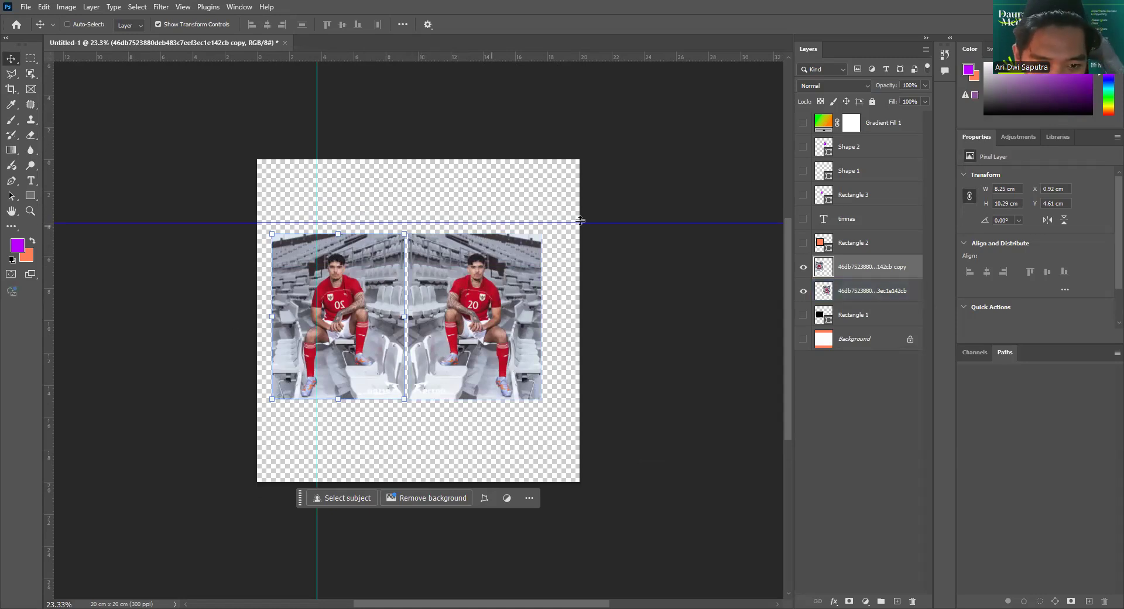
key(ctrl+z)
key(ctrl+z)
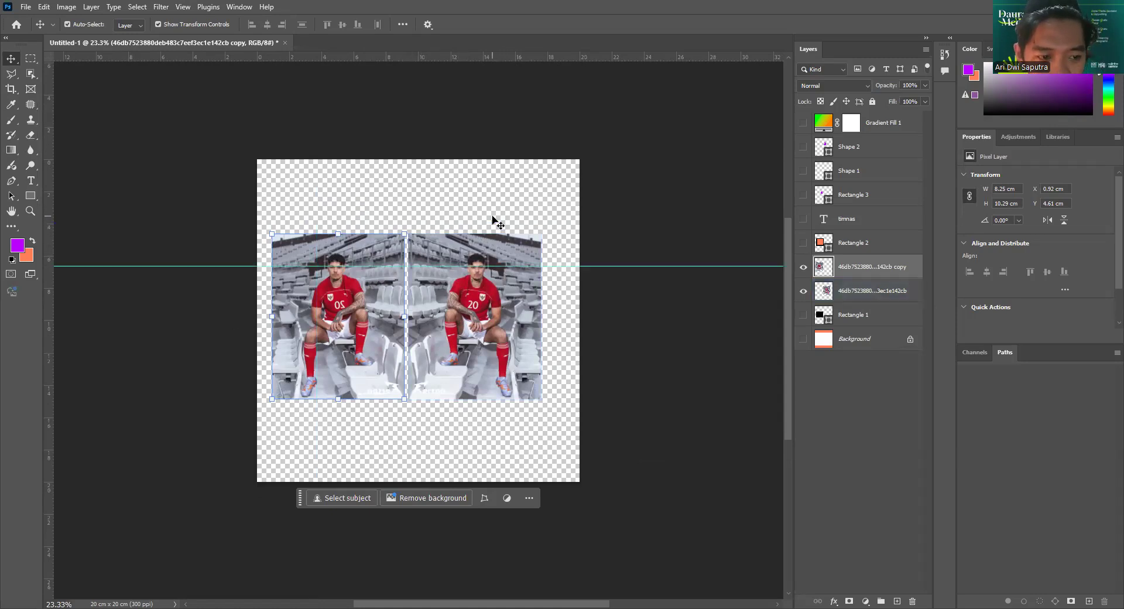
key(ctrl+z)
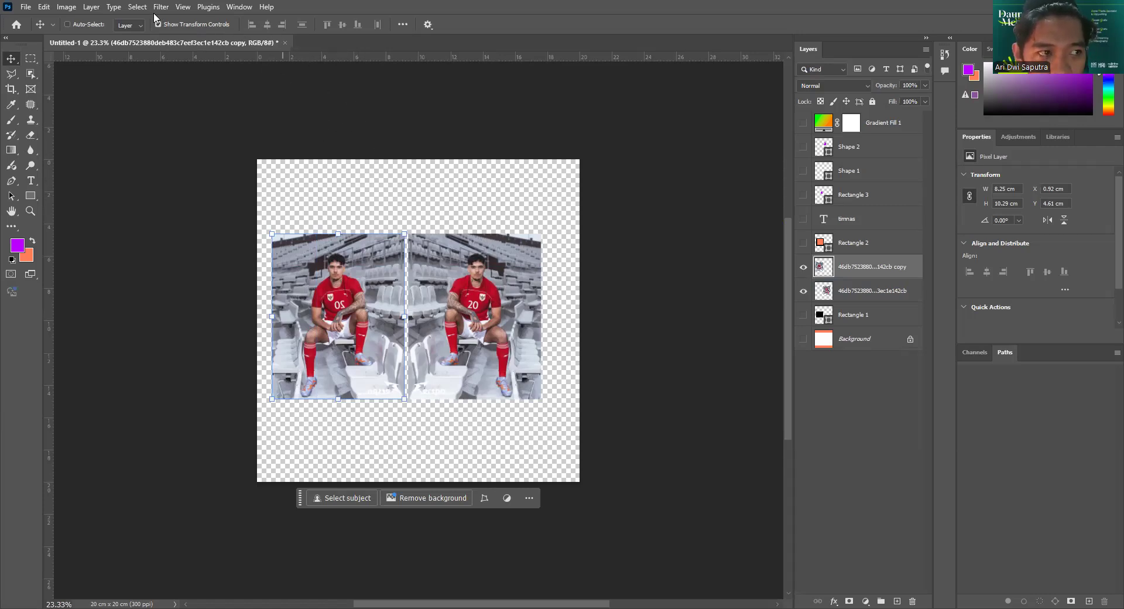
Try out Brightness/Contrast adjustments on the duplicated footballer photo and discard them.
click(66, 7)
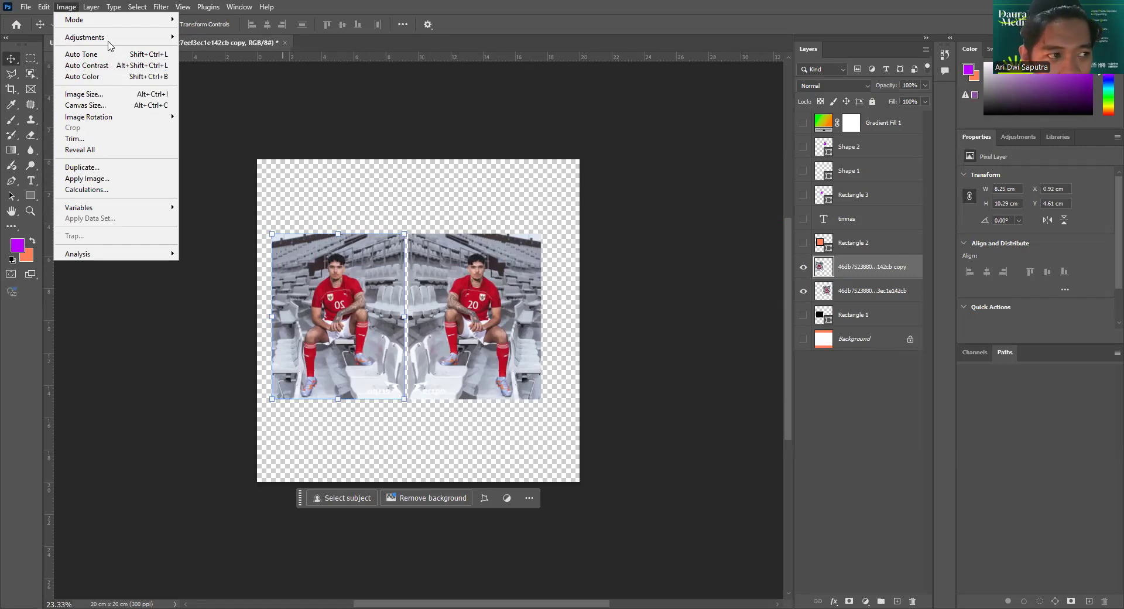
mouse_move(108, 44)
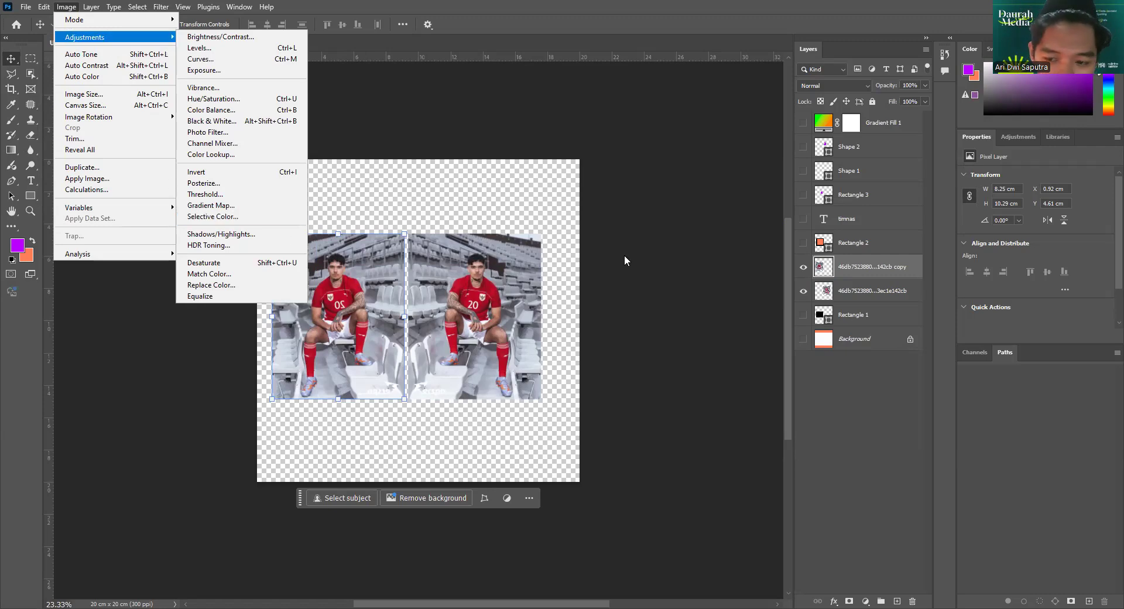
click(844, 271)
click(31, 214)
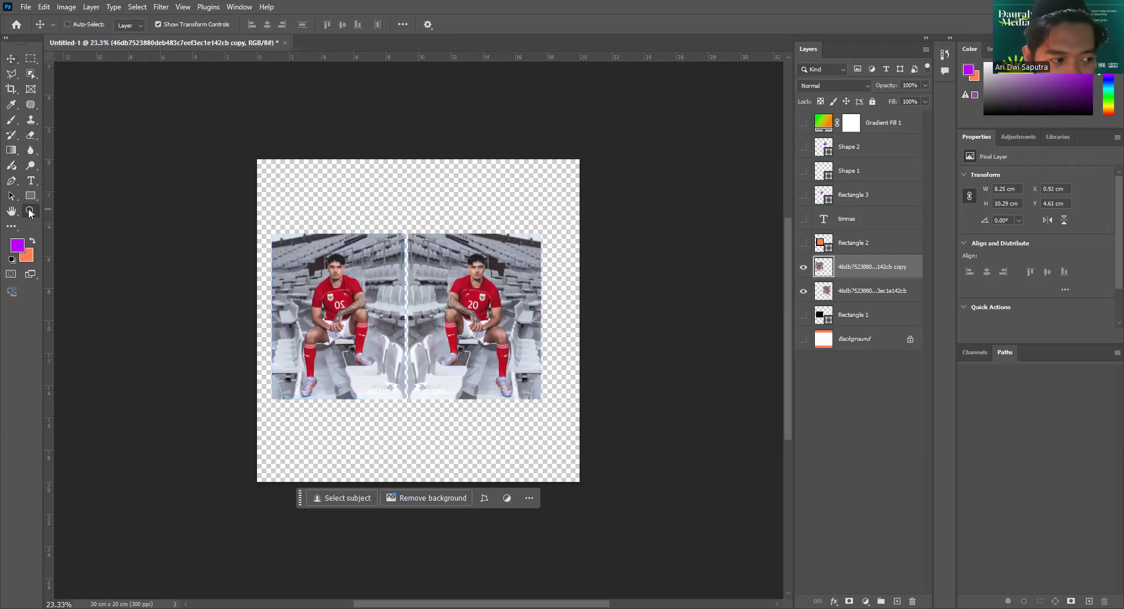
click(487, 270)
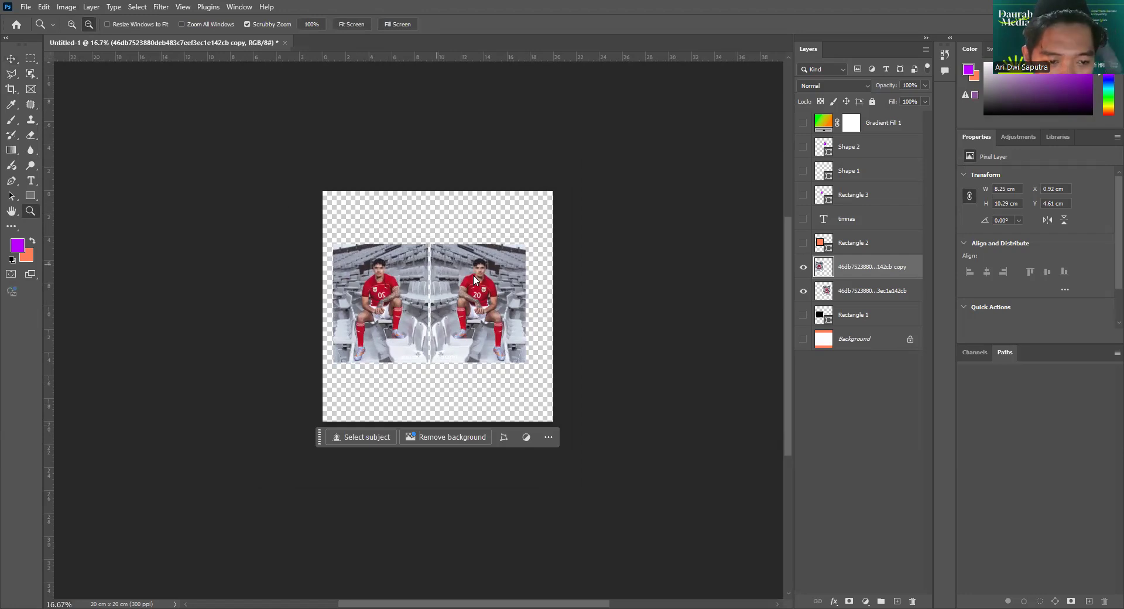
key(ctrl+0)
click(11, 58)
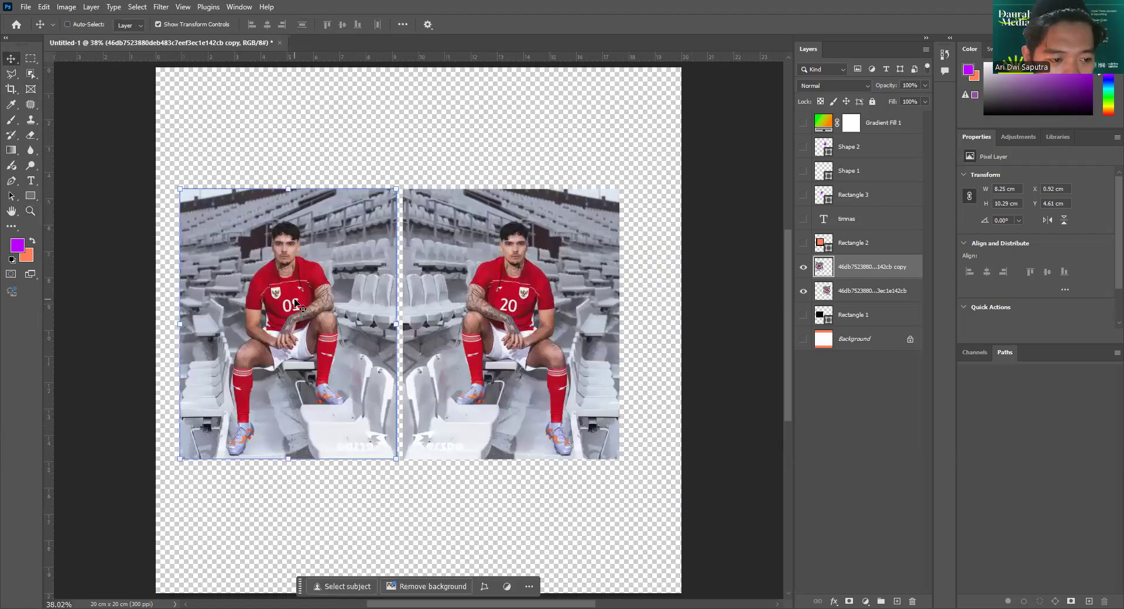
click(66, 7)
click(220, 36)
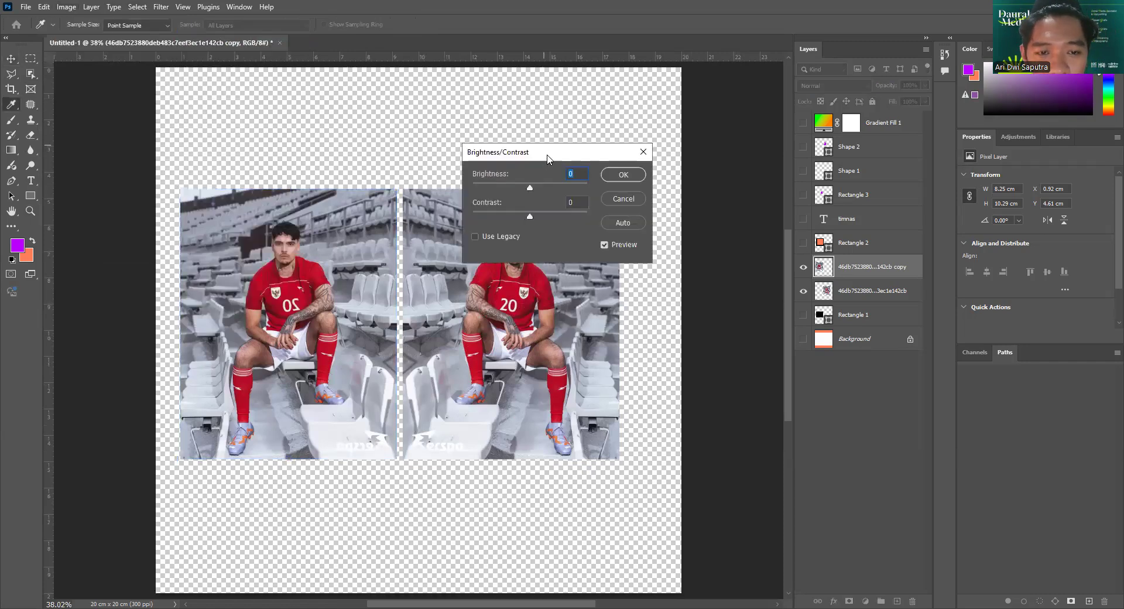
drag(638, 127, 694, 163)
click(737, 140)
key(v)
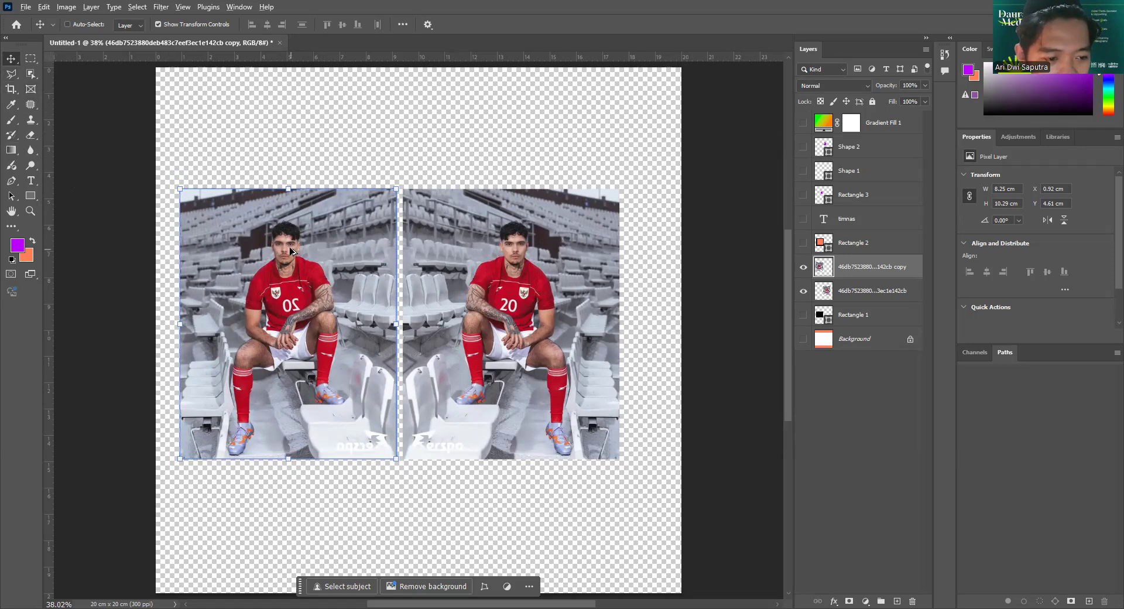
Draw a freehand Lasso selection about 1.9 × 2.76 cm around the head of the mirrored footballer.
scroll(290, 251, up, 3)
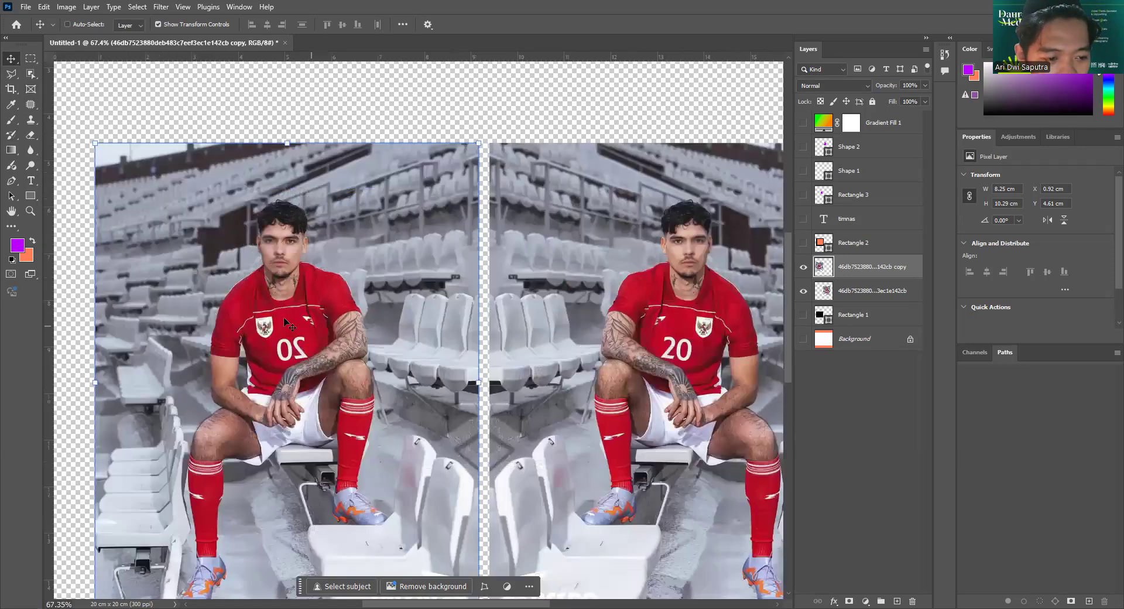
click(11, 73)
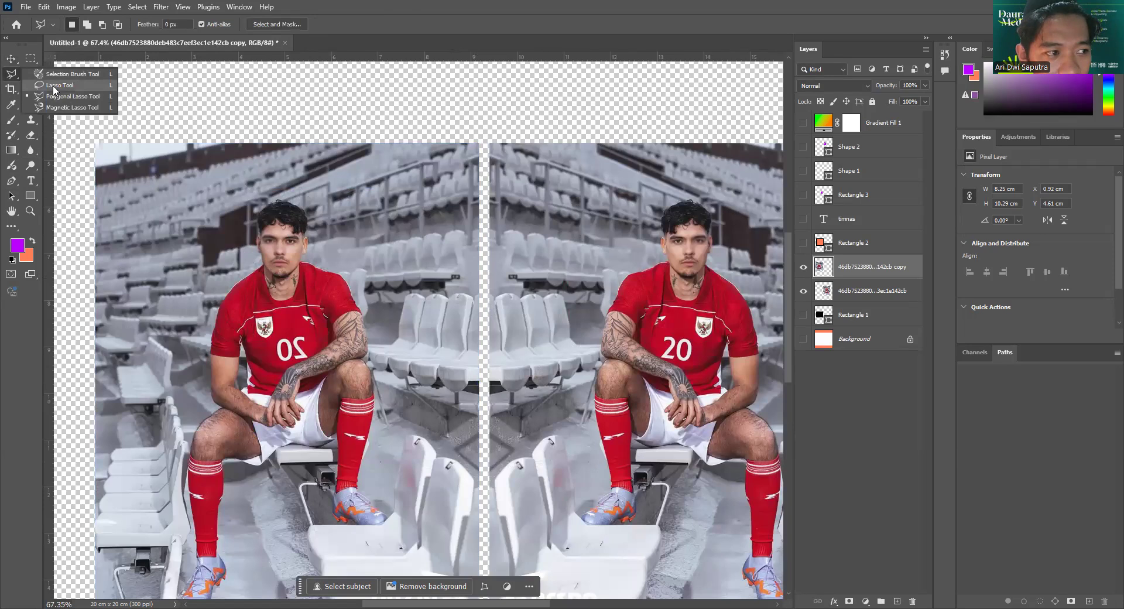
click(54, 85)
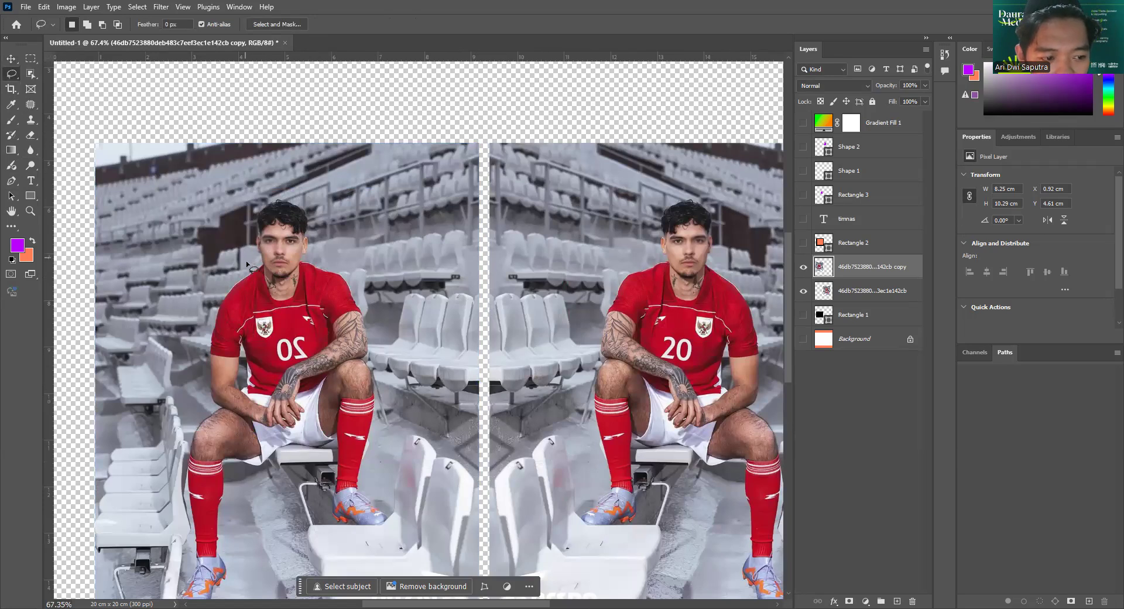
mouse_move(249, 235)
mouse_down()
mouse_move(265, 305)
mouse_move(306, 299)
mouse_move(326, 268)
mouse_move(314, 195)
mouse_move(263, 182)
mouse_move(242, 202)
mouse_move(251, 247)
mouse_up()
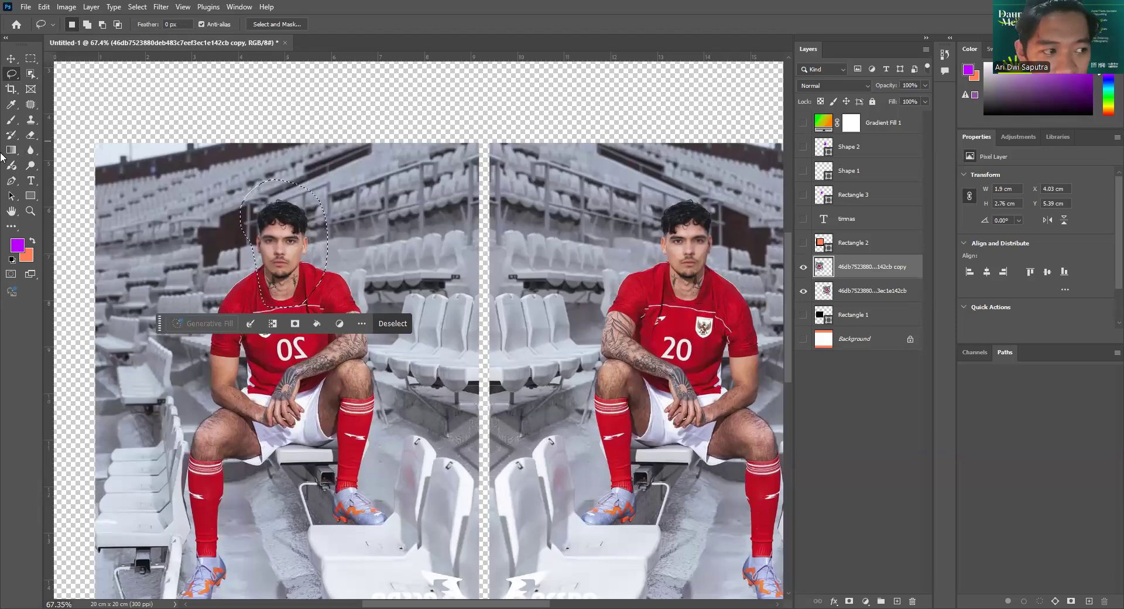
Erase crossing strokes over the mirrored footballer's face within the lasso selection using the Eraser tool.
click(30, 137)
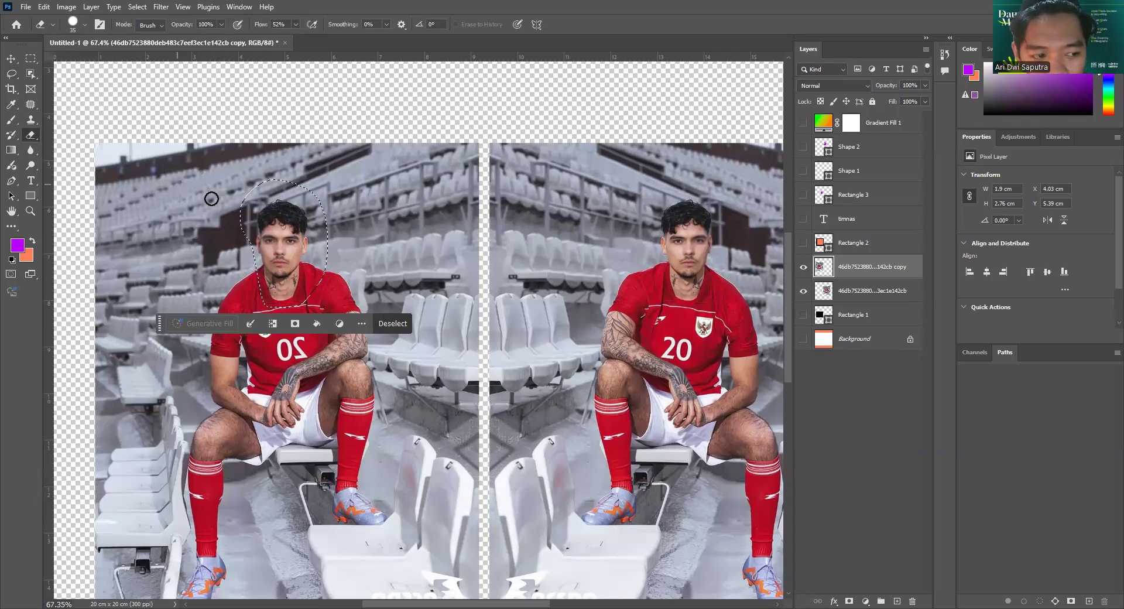
drag(252, 203, 300, 274)
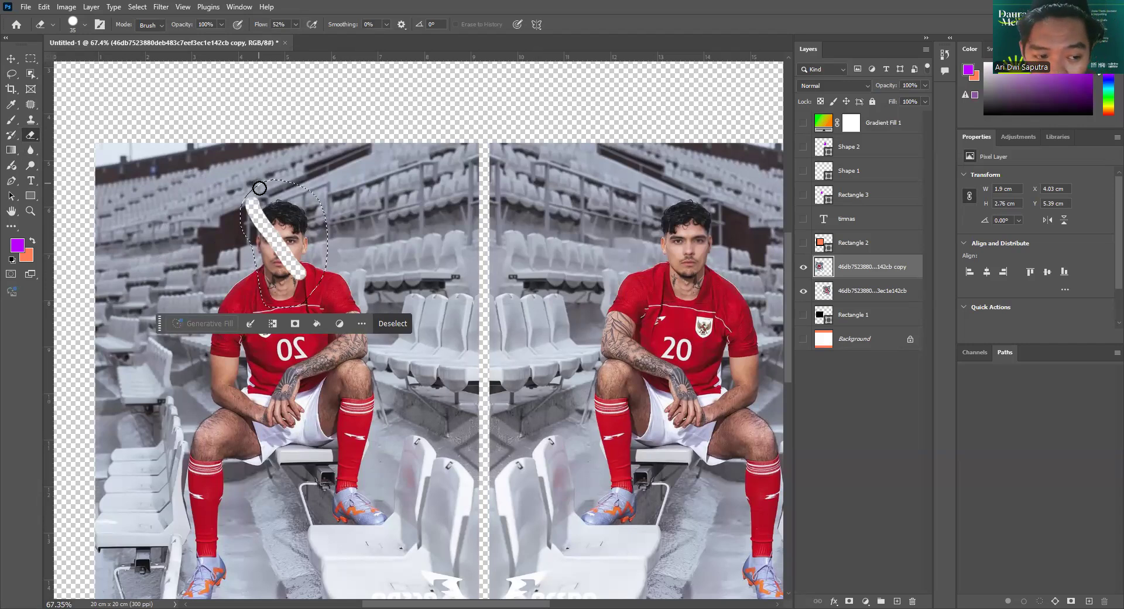
scroll(291, 207, down, 1)
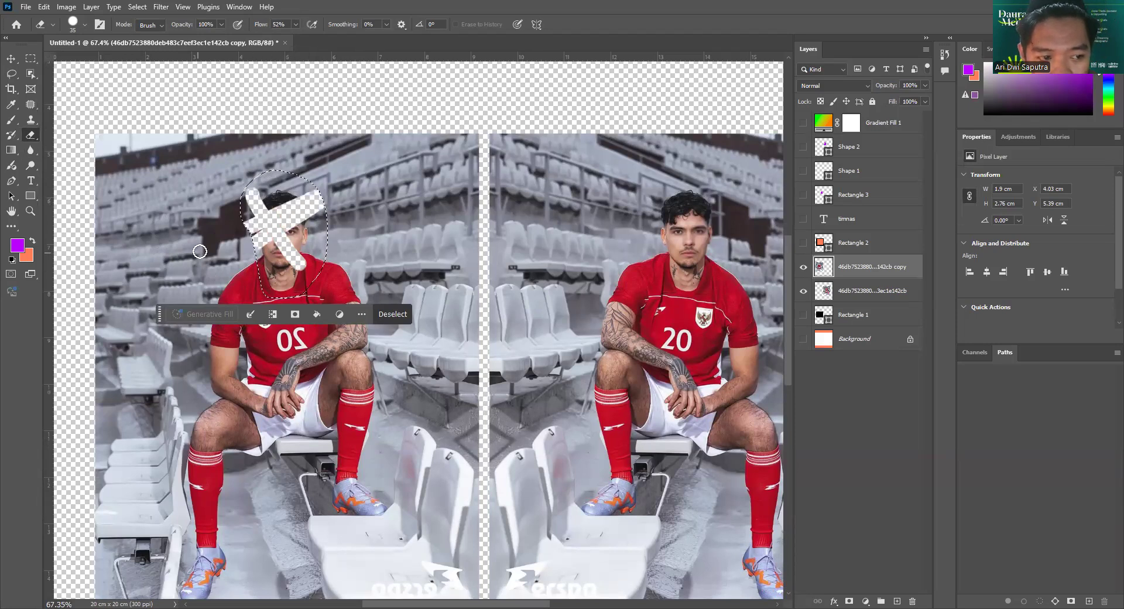
Erase another stroke within the lasso selection, and try Brightness -150 on the selected head area of the mirrored footballer.
drag(354, 121, 281, 235)
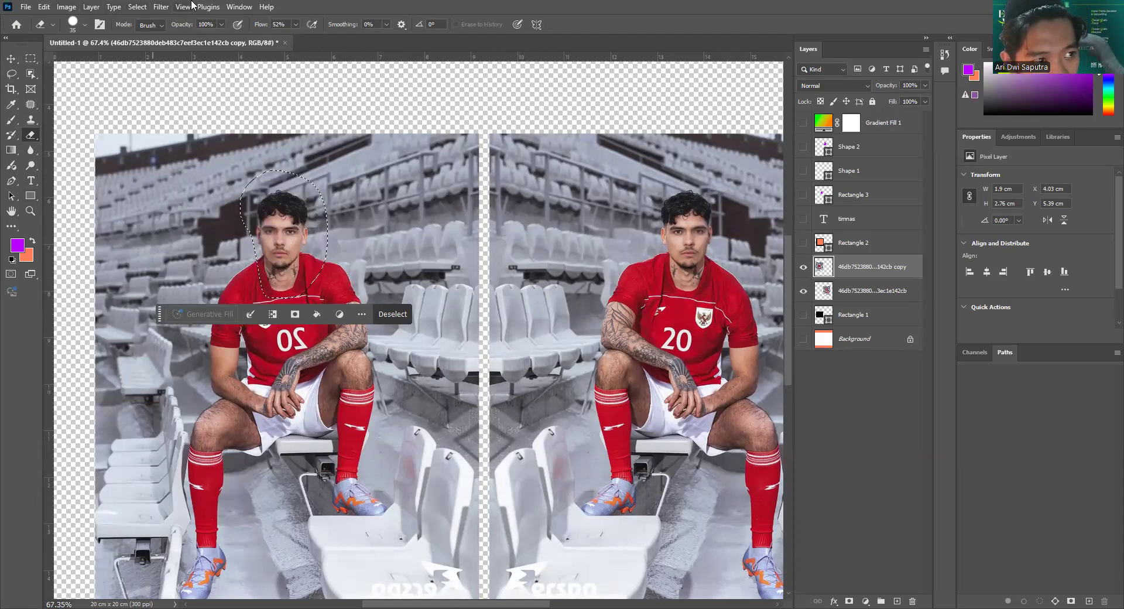
click(77, 8)
mouse_move(87, 36)
click(213, 38)
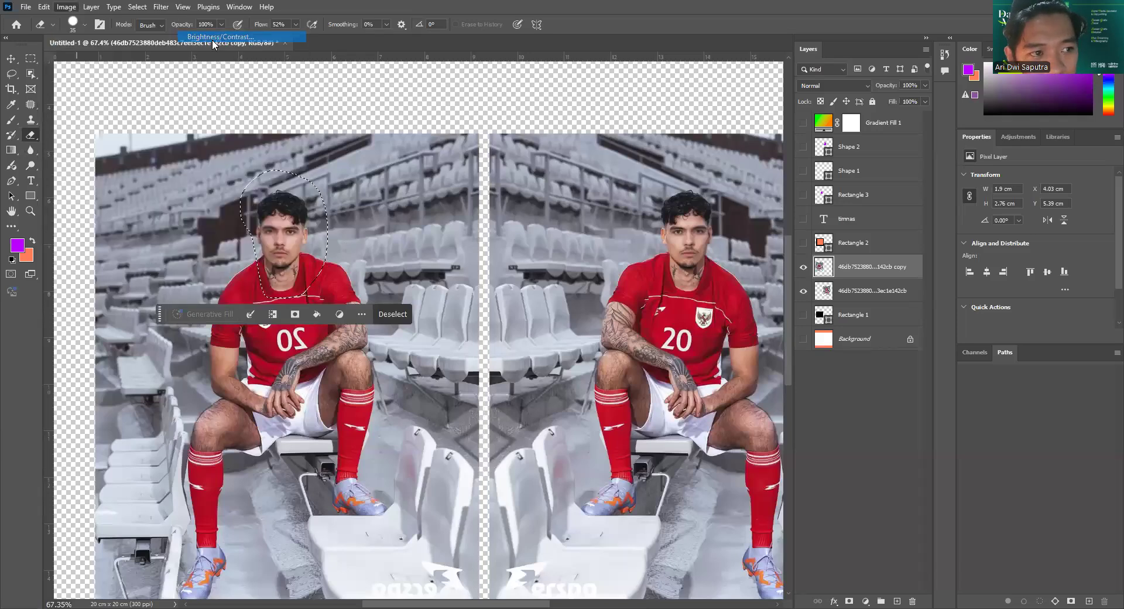
drag(639, 127, 229, 170)
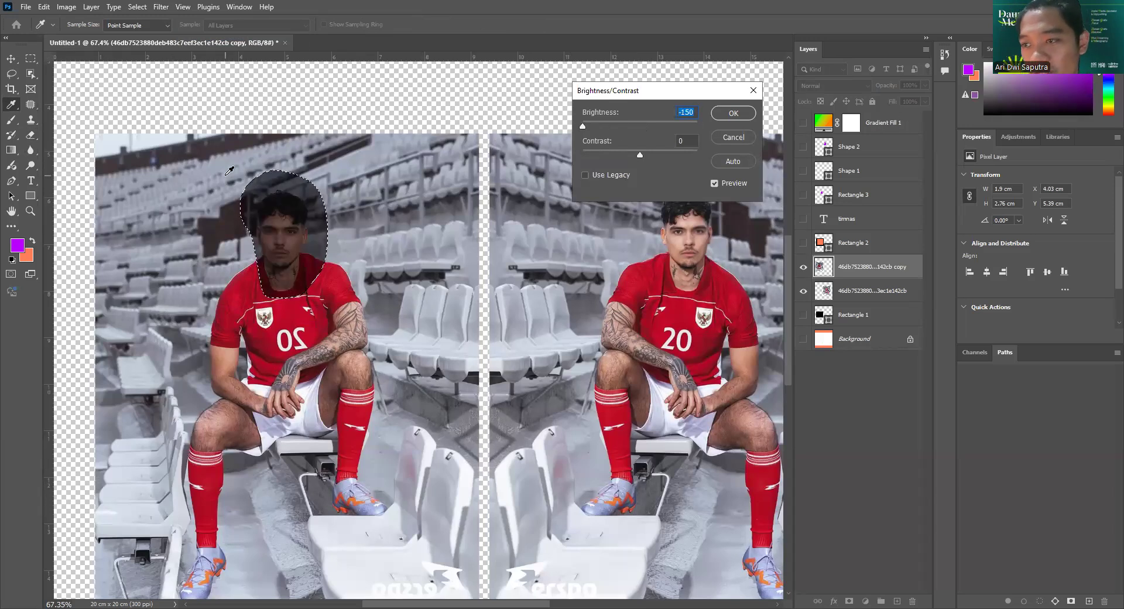
click(727, 140)
key(e)
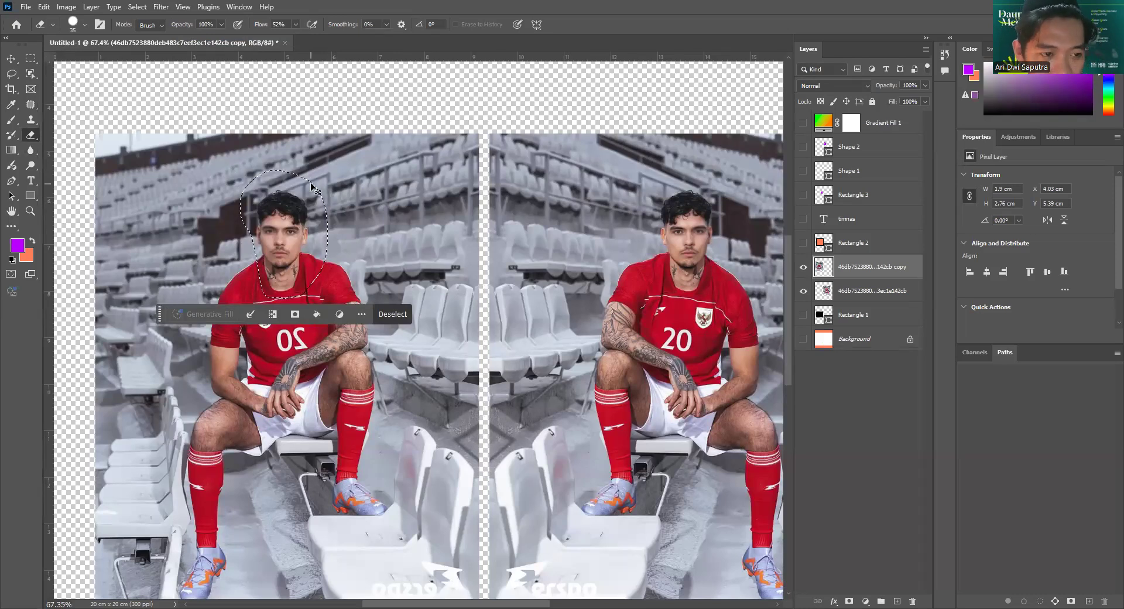
Clear the selection, try erasing broad strokes across the upper part of the mirrored photo, and undo them.
key(ctrl+d)
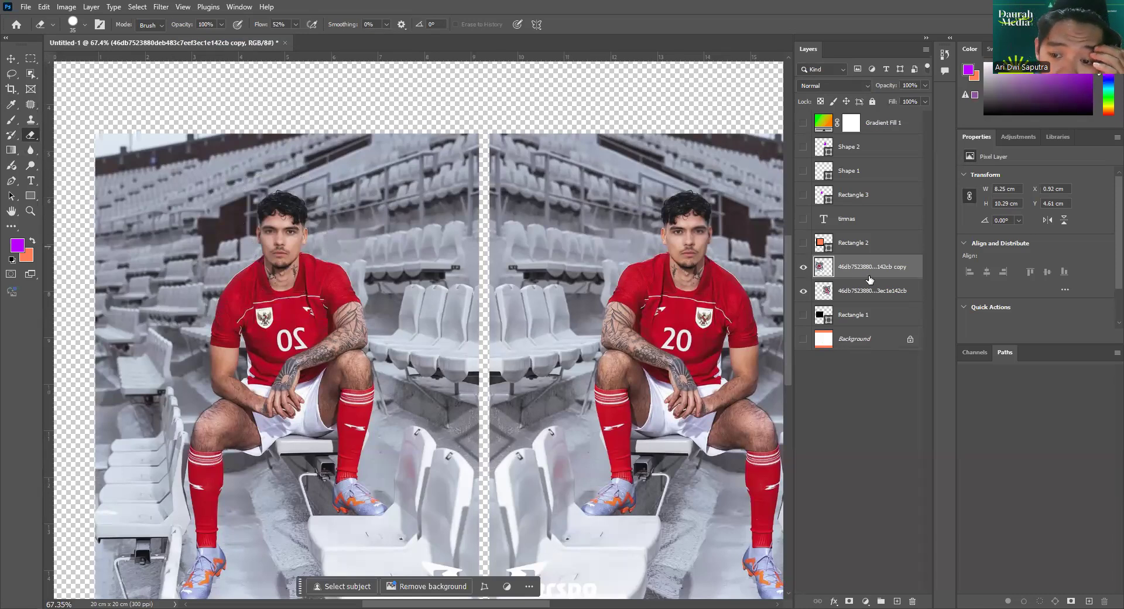
mouse_move(412, 205)
mouse_down()
mouse_move(226, 253)
mouse_move(454, 126)
mouse_move(376, 152)
mouse_move(268, 158)
mouse_move(196, 194)
mouse_move(276, 138)
mouse_up()
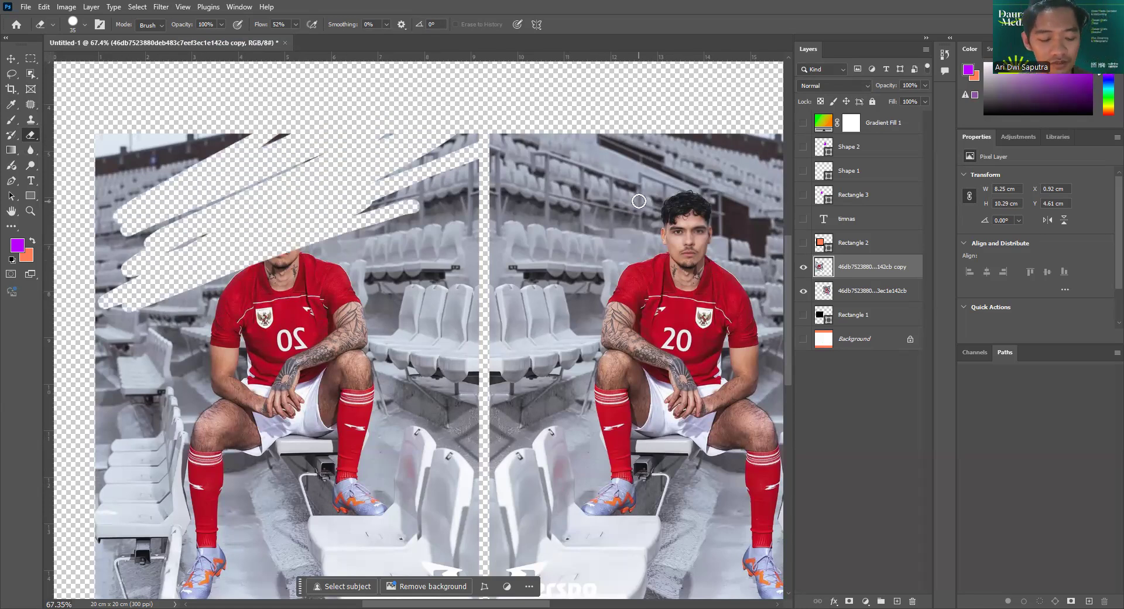
key(ctrl+z)
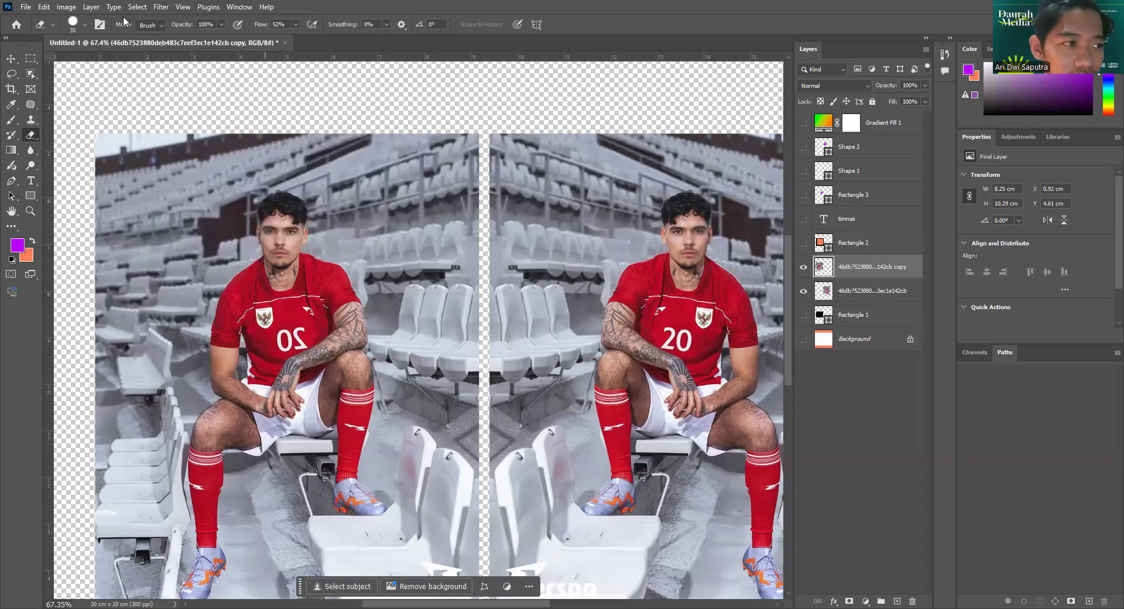
Try a Curves adjustment on the mirrored photo by shifting the highlight end of the RGB curve, and cancel it.
click(66, 7)
mouse_move(117, 37)
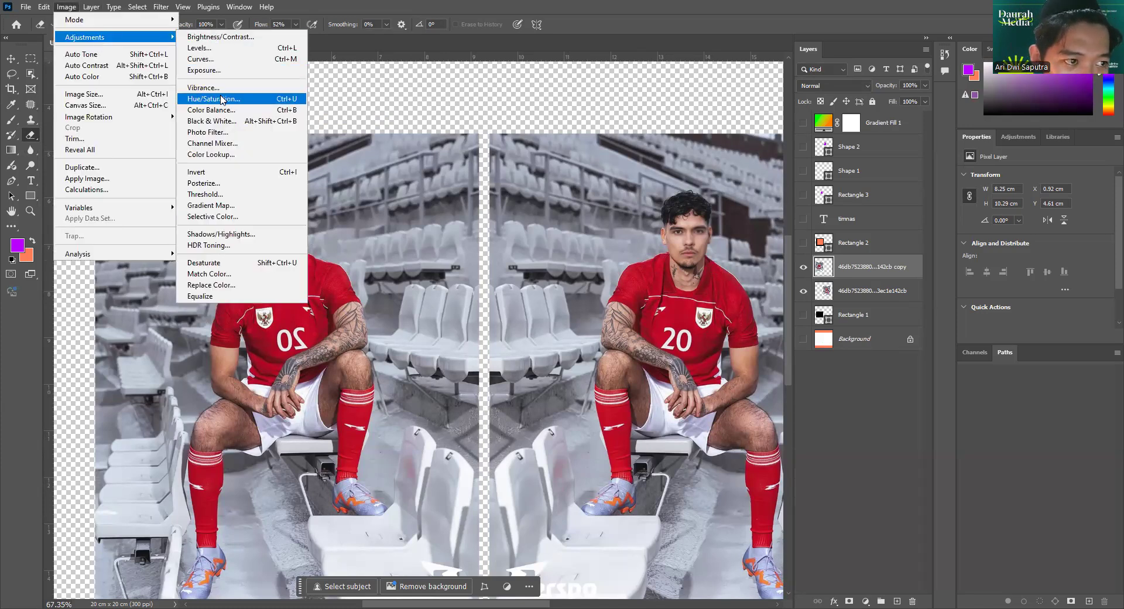
click(228, 65)
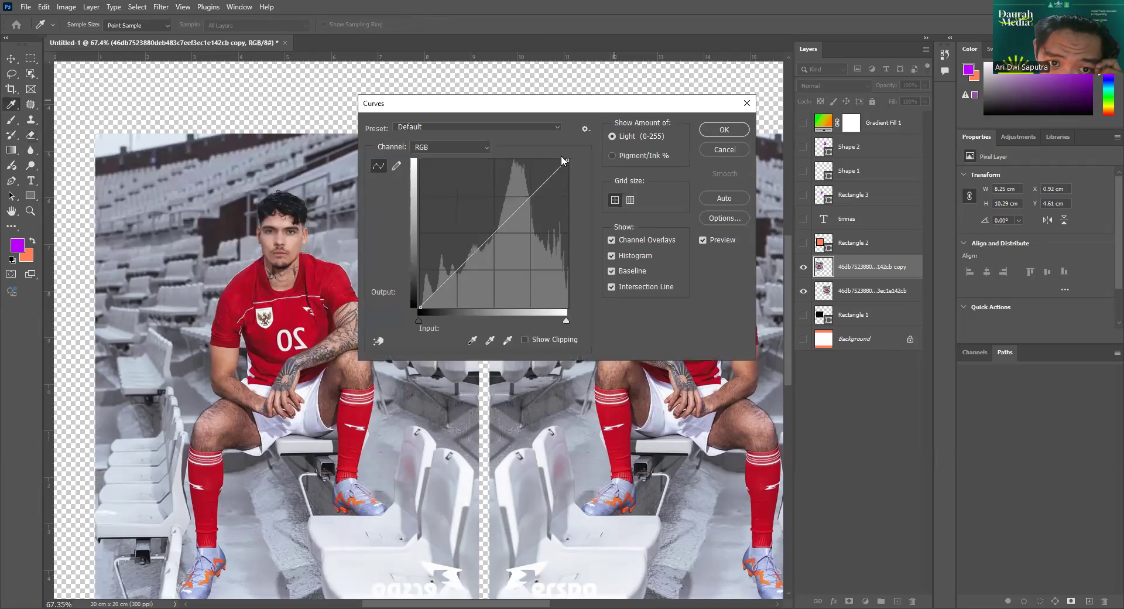
drag(568, 160, 542, 171)
click(724, 150)
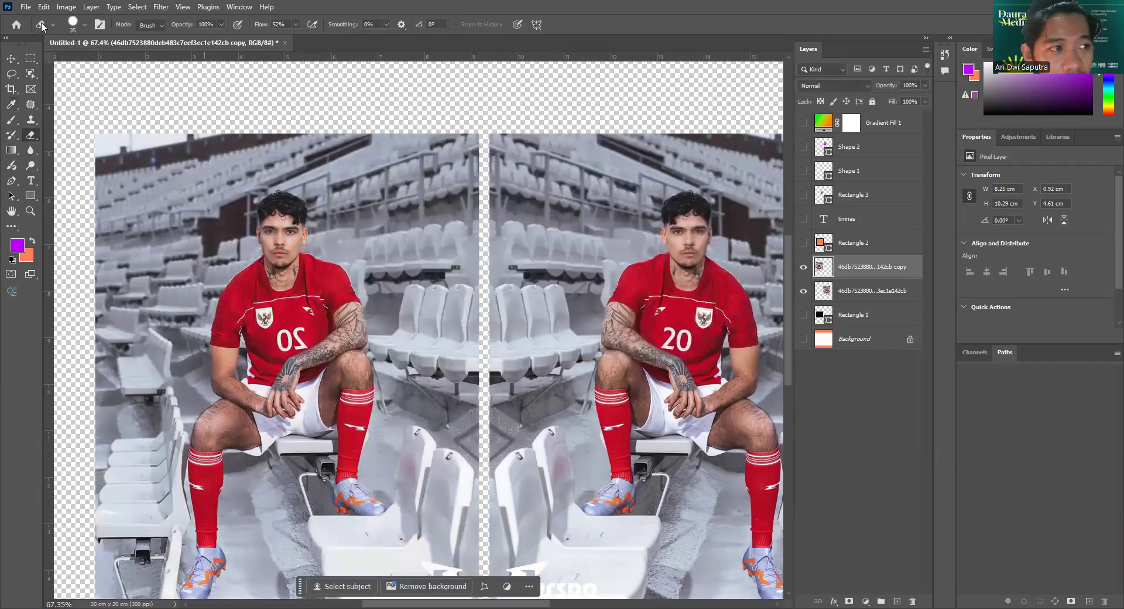
Try a Hue/Saturation adjustment with Hue -26 on the whole mirrored photo and cancel it.
click(65, 7)
click(233, 99)
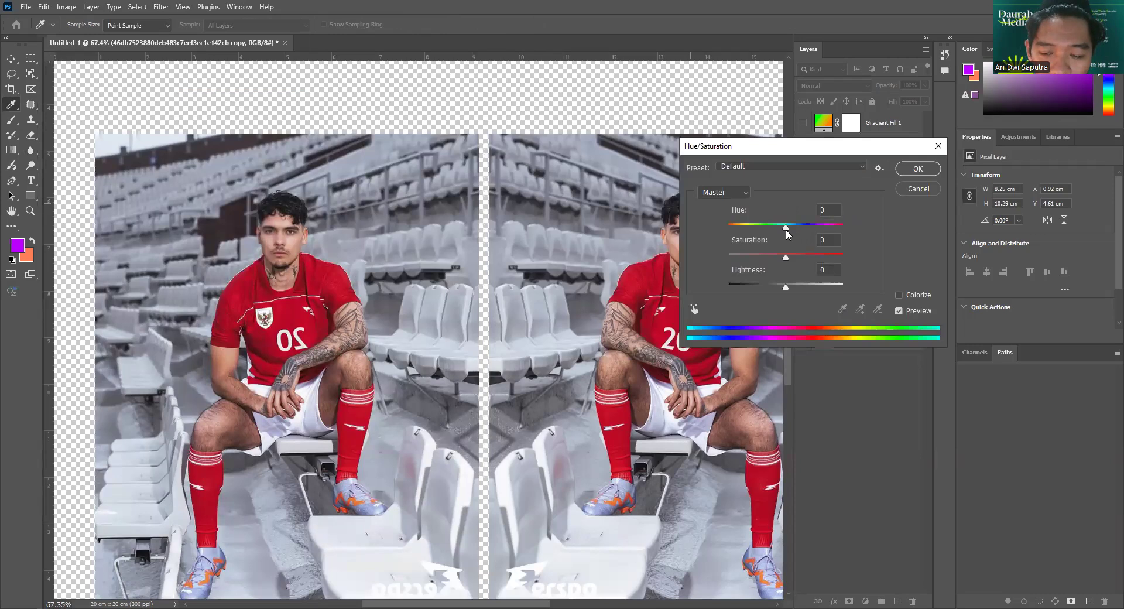
mouse_move(786, 230)
mouse_down()
mouse_move(741, 225)
mouse_move(771, 224)
mouse_up()
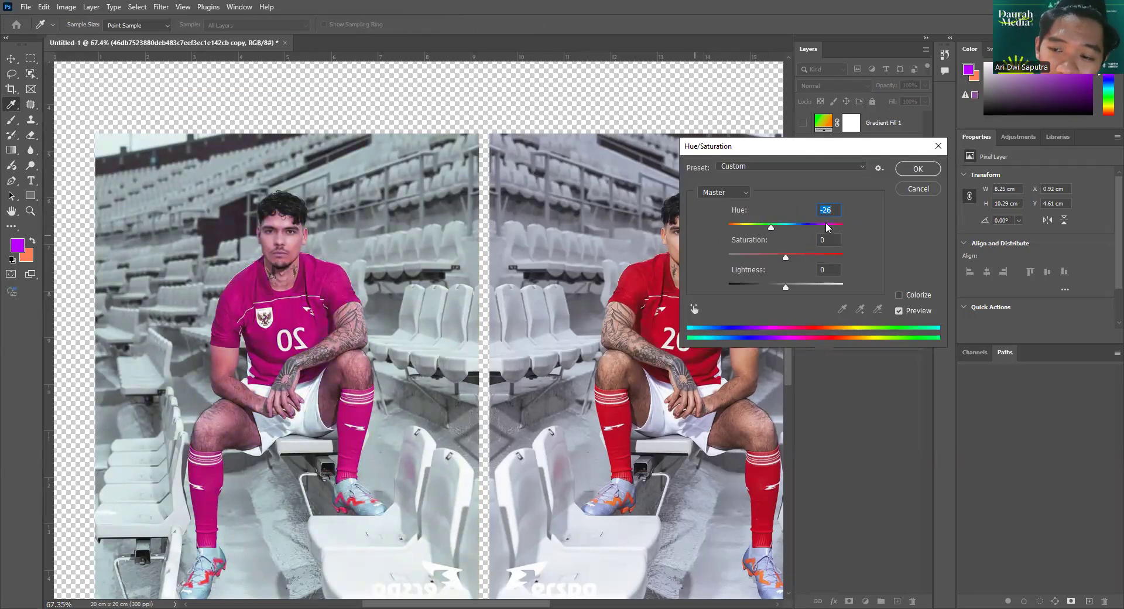
click(918, 188)
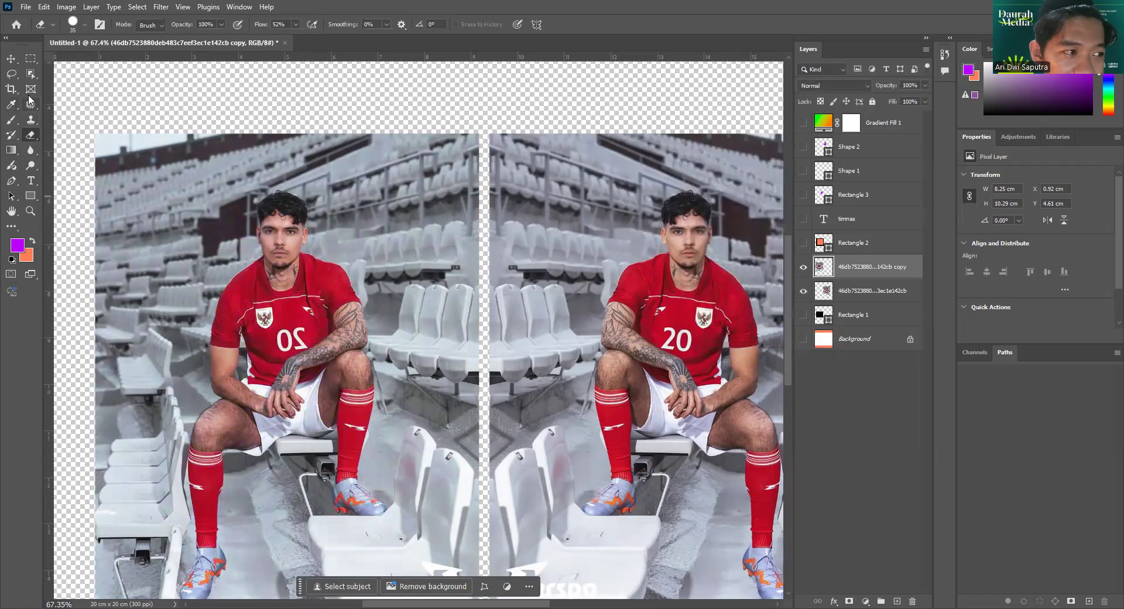
Try Hue -180 on a rectangular selection about 3.6 × 1.91 cm over the mirrored footballer's jersey, and undo it.
click(30, 60)
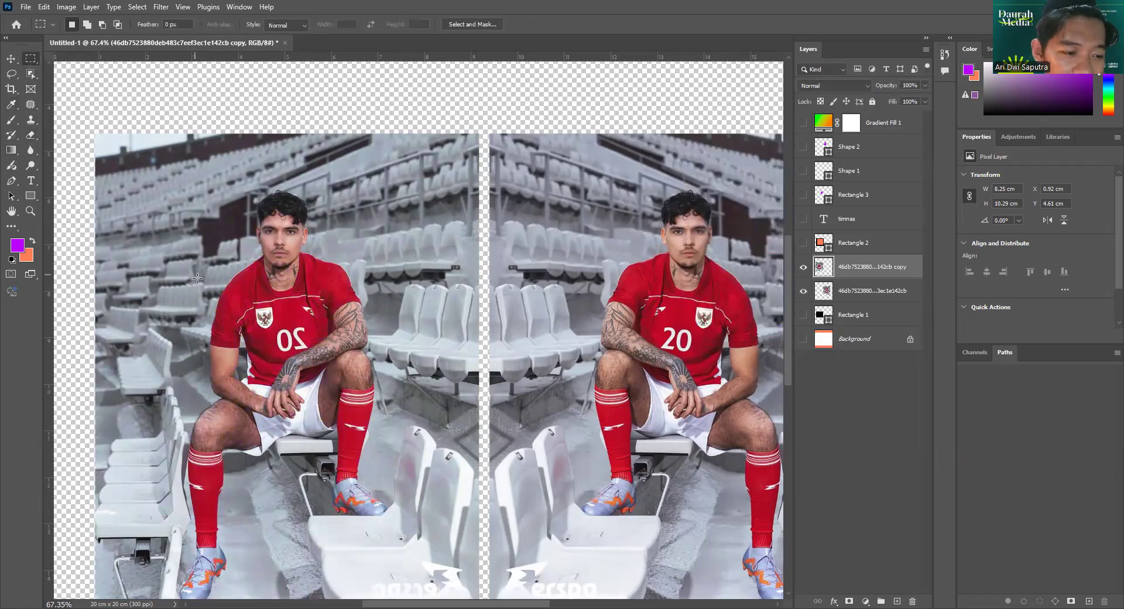
drag(194, 275, 362, 363)
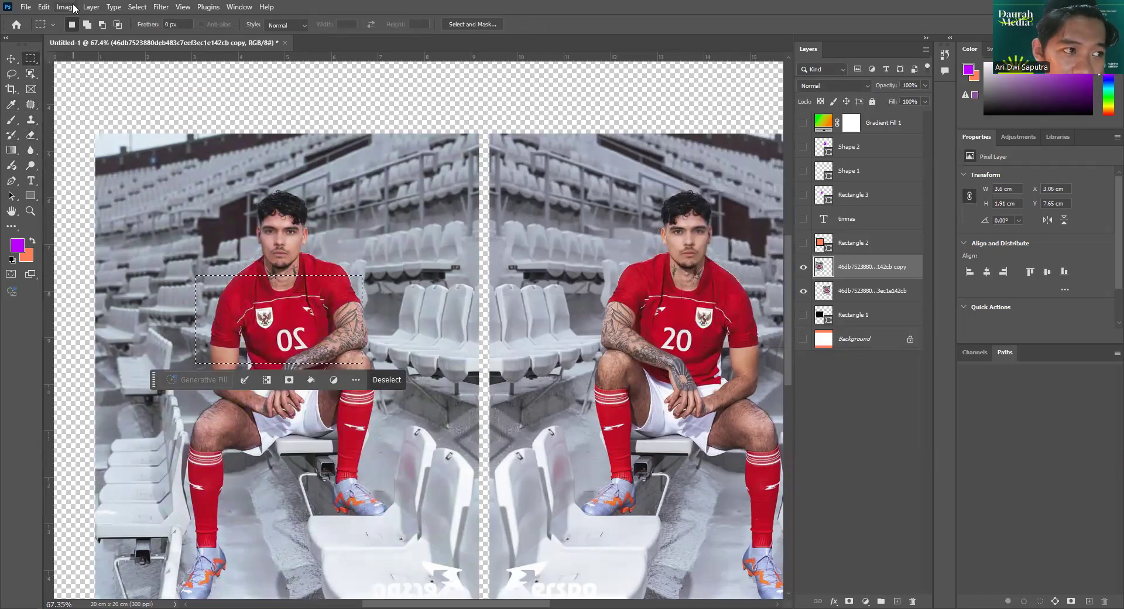
click(67, 6)
click(257, 98)
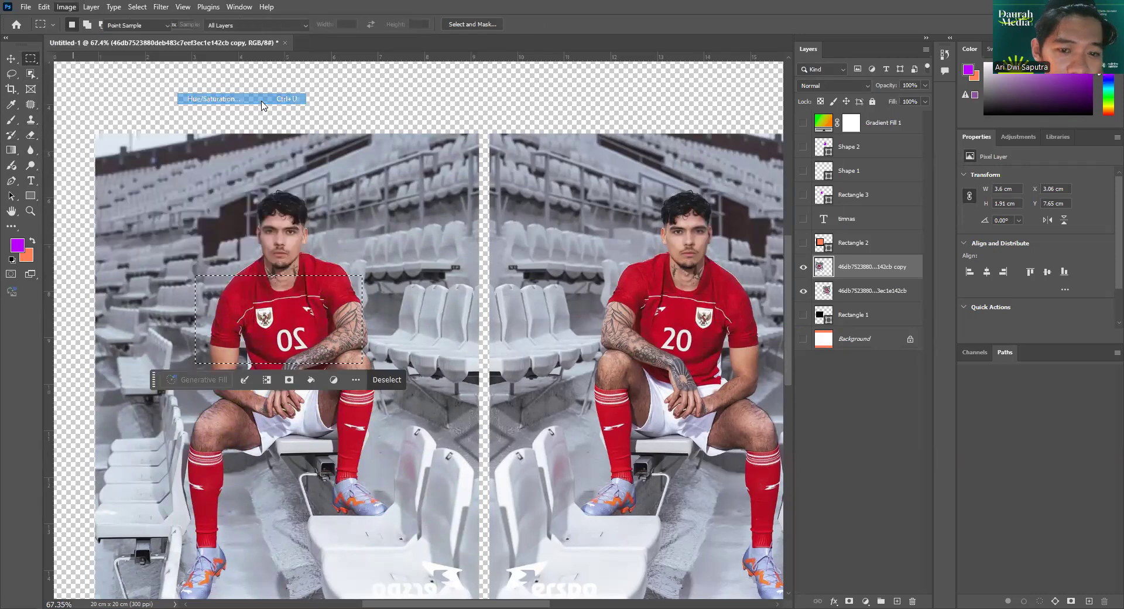
drag(785, 233, 729, 228)
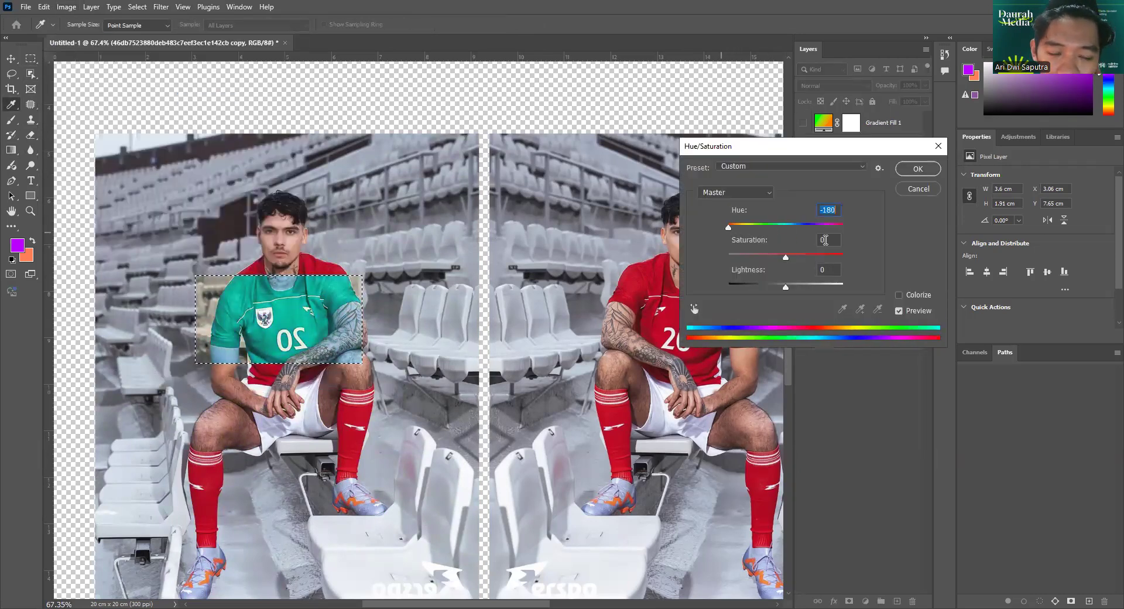
click(917, 169)
key(ctrl+d)
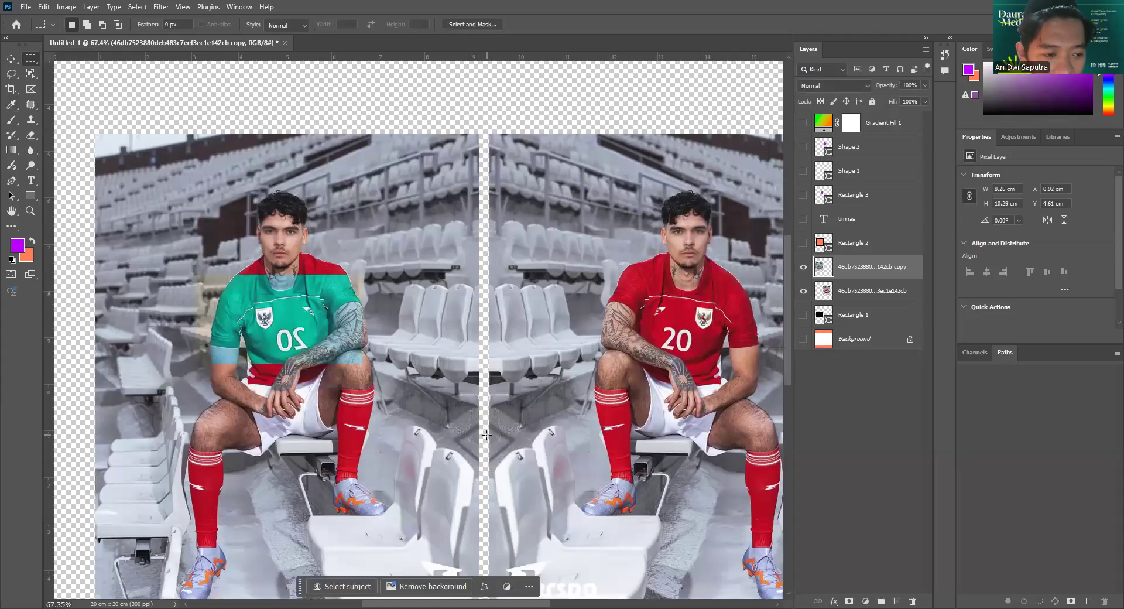
key(ctrl+z)
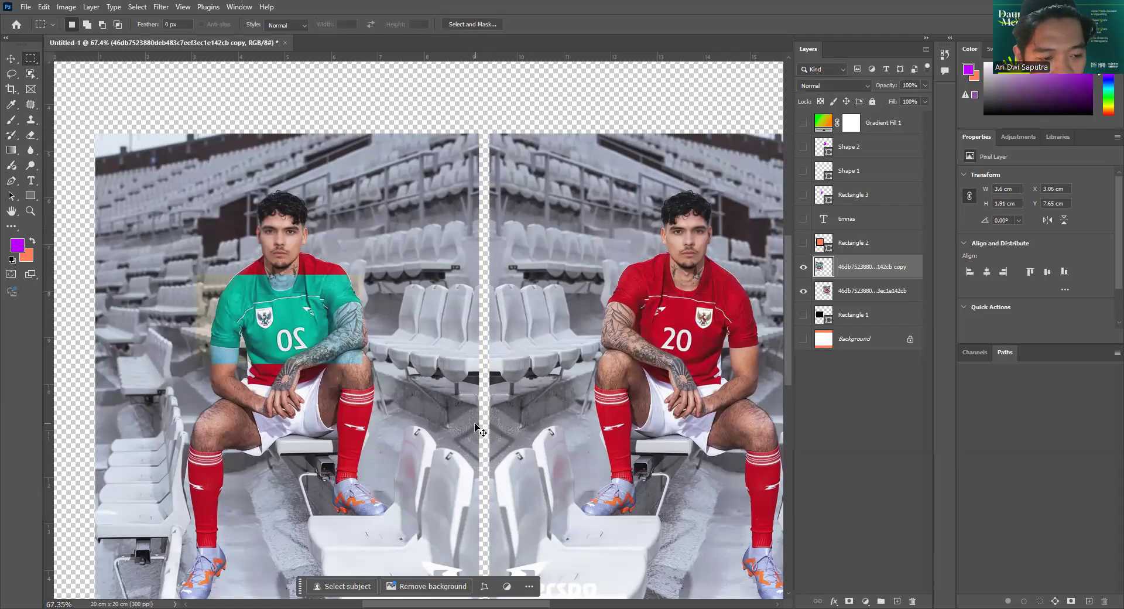
key(ctrl+z)
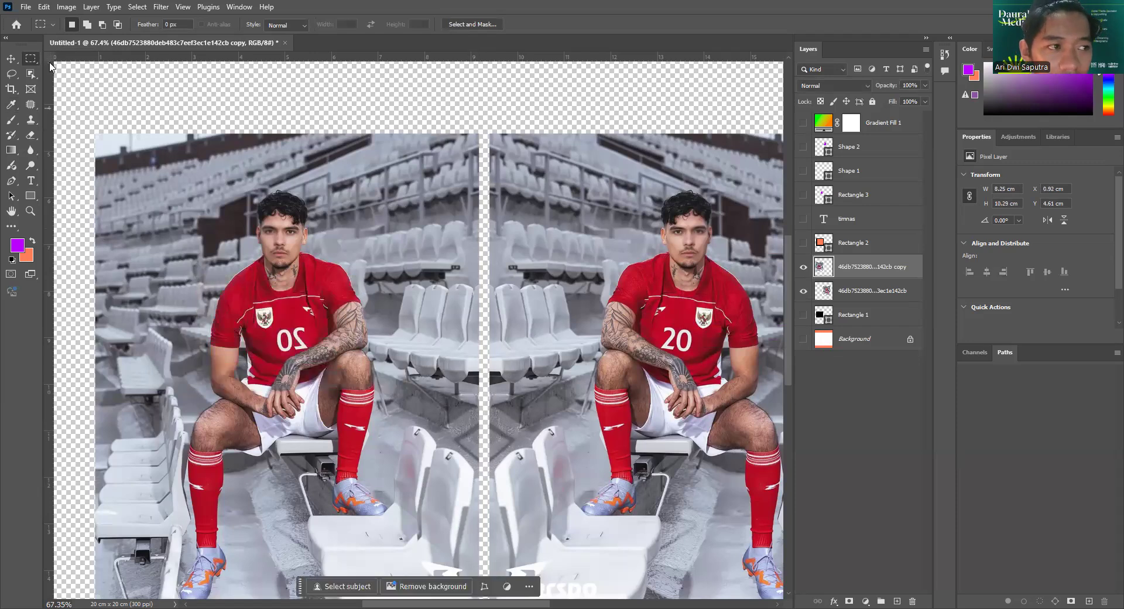
Try a Black & White adjustment on the mirrored photo with Reds 74, Yellows 34 and Greens -38, and cancel it.
click(59, 9)
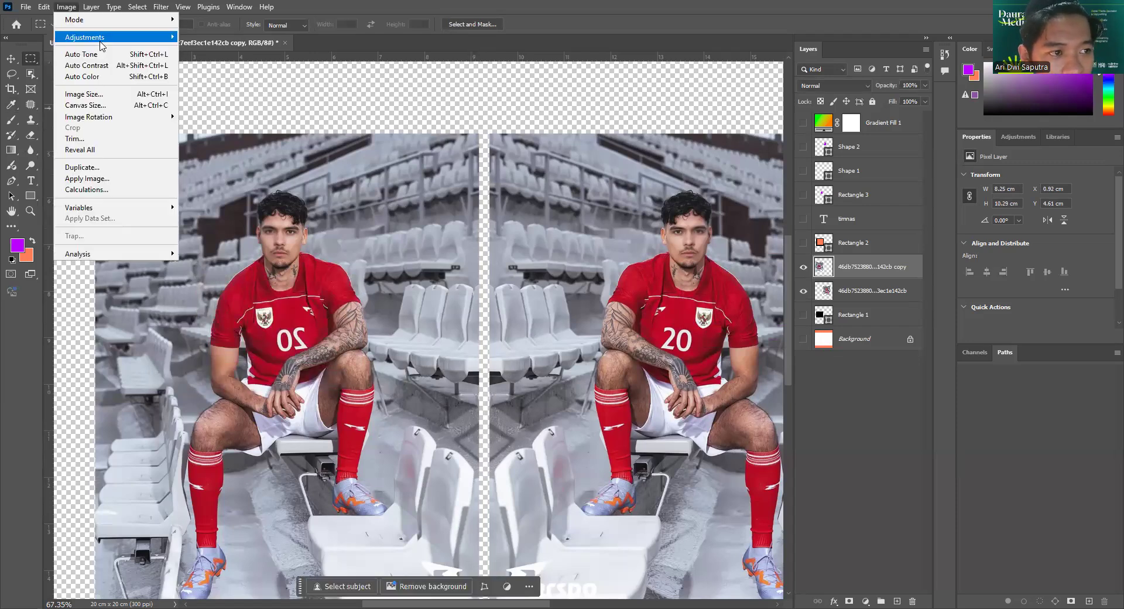
mouse_move(117, 37)
click(212, 41)
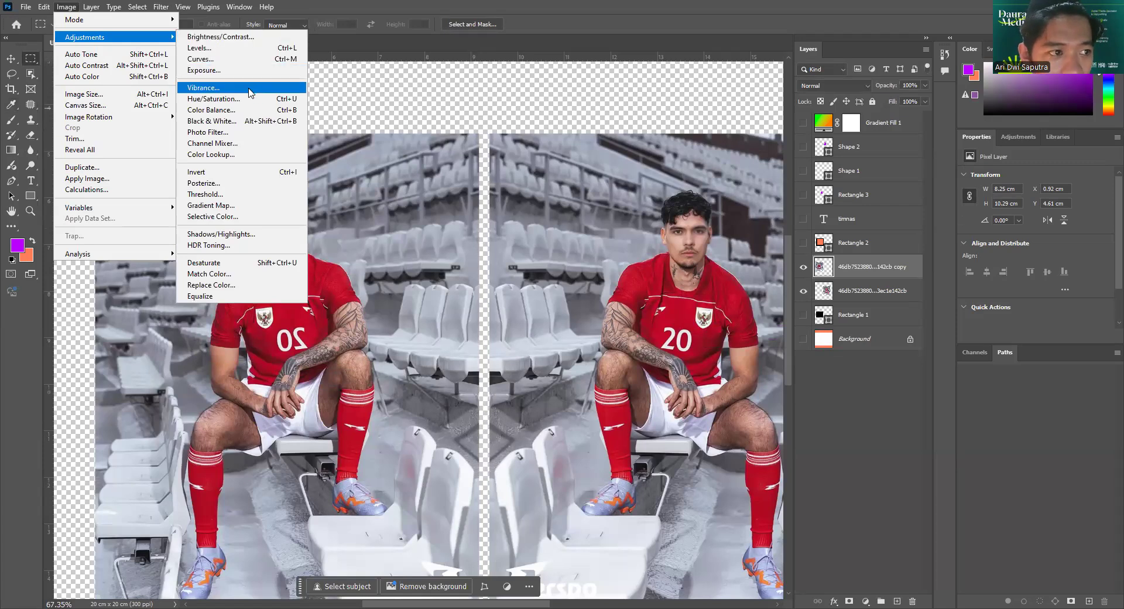
click(209, 122)
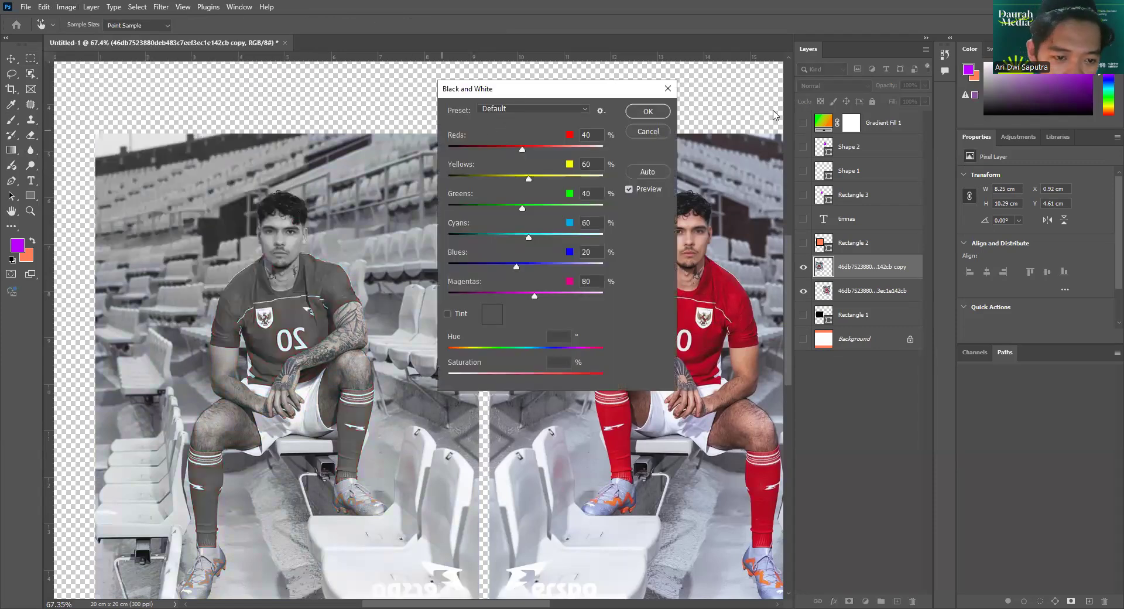
drag(585, 88, 653, 145)
drag(595, 208, 566, 265)
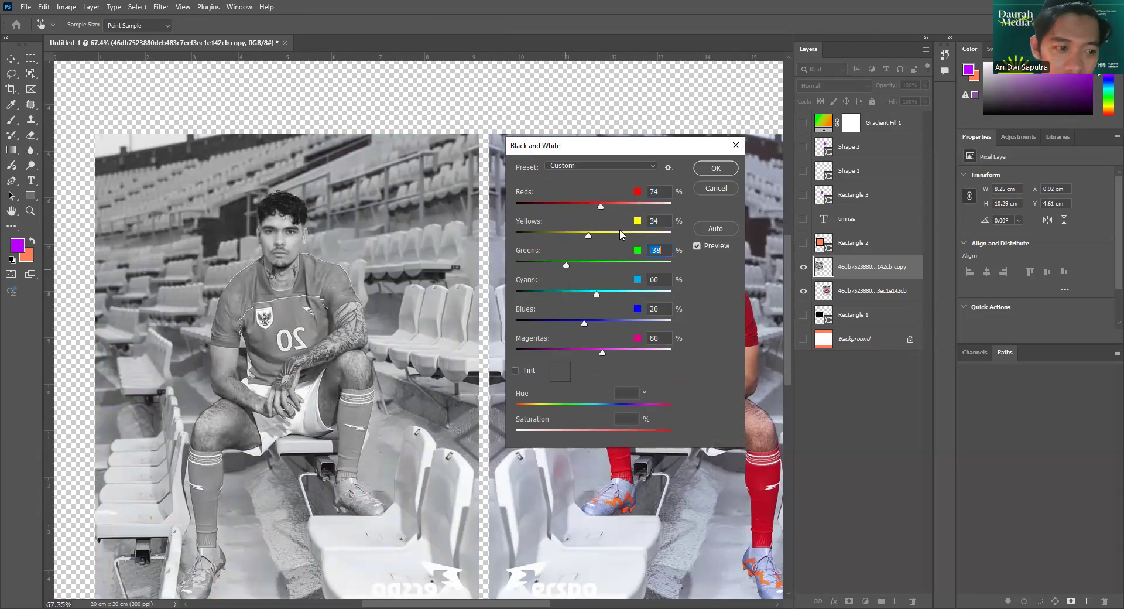
click(714, 188)
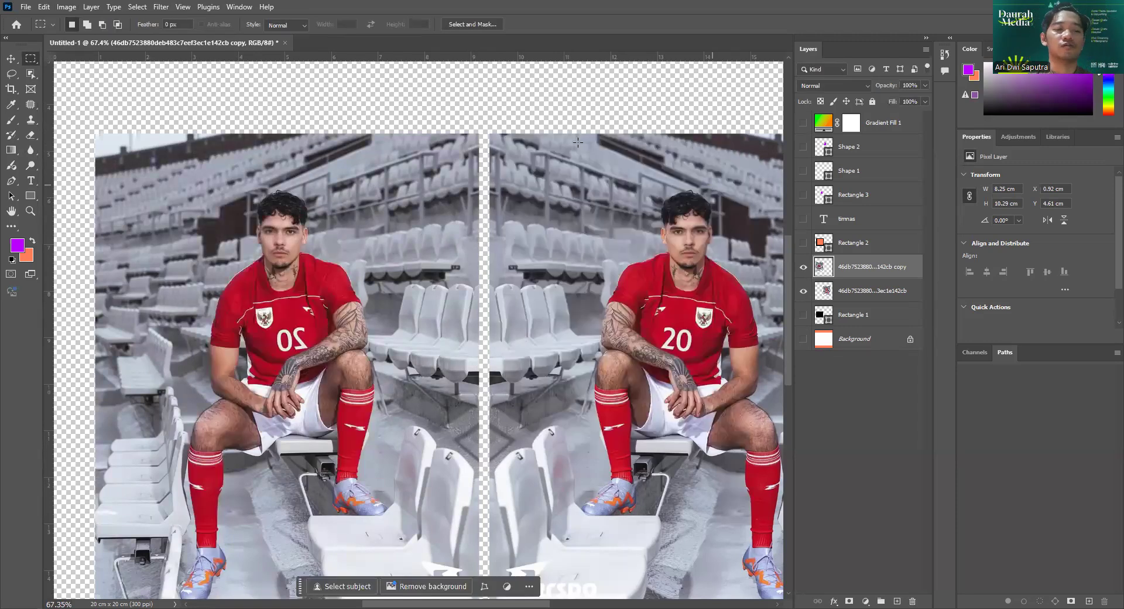
Try a Threshold adjustment at level 124 on the mirrored photo and cancel it.
click(68, 7)
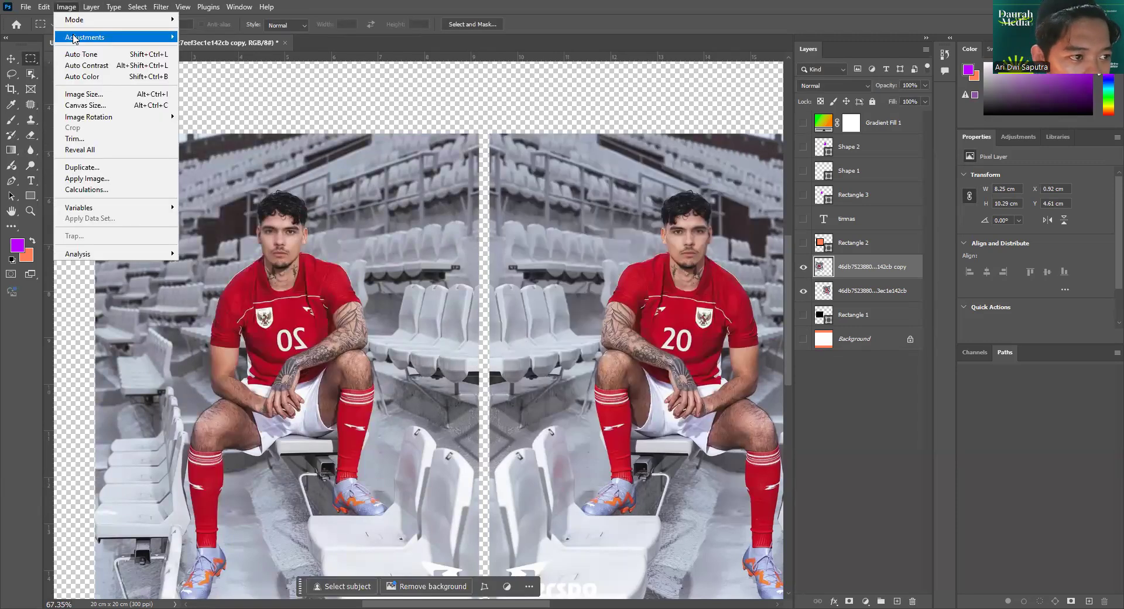
mouse_move(74, 38)
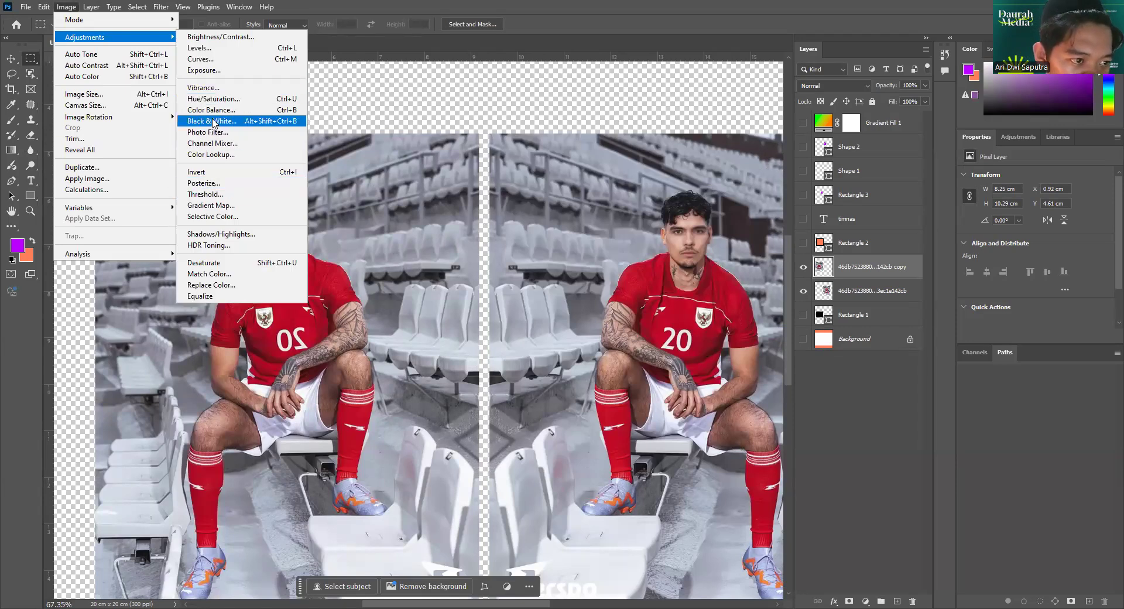
click(207, 194)
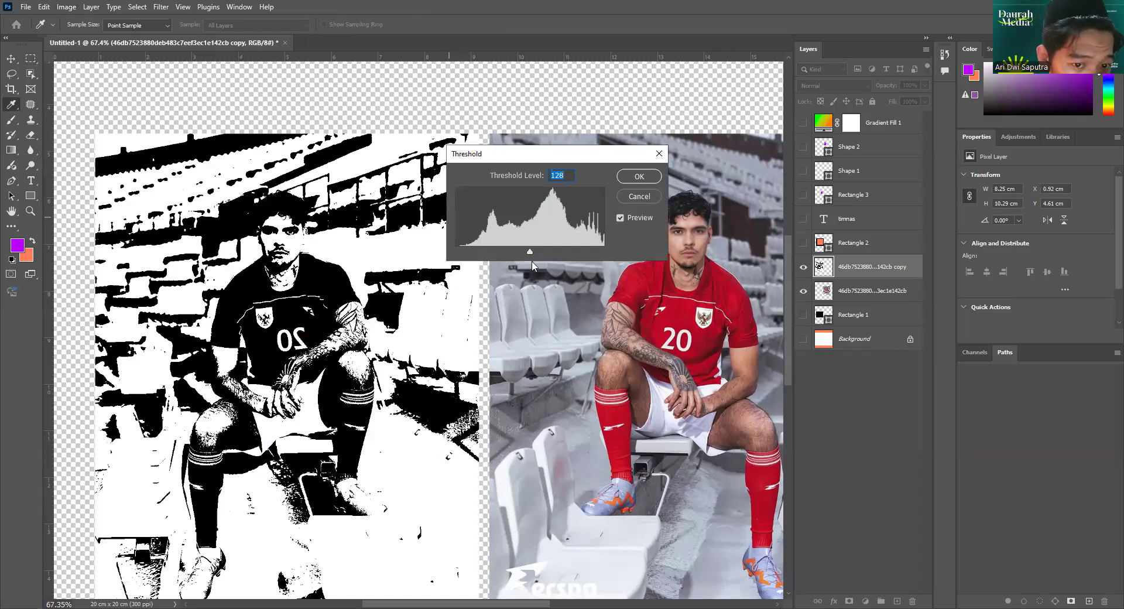
mouse_move(528, 257)
mouse_down()
mouse_move(505, 252)
mouse_move(572, 247)
mouse_move(505, 246)
mouse_move(528, 242)
mouse_up()
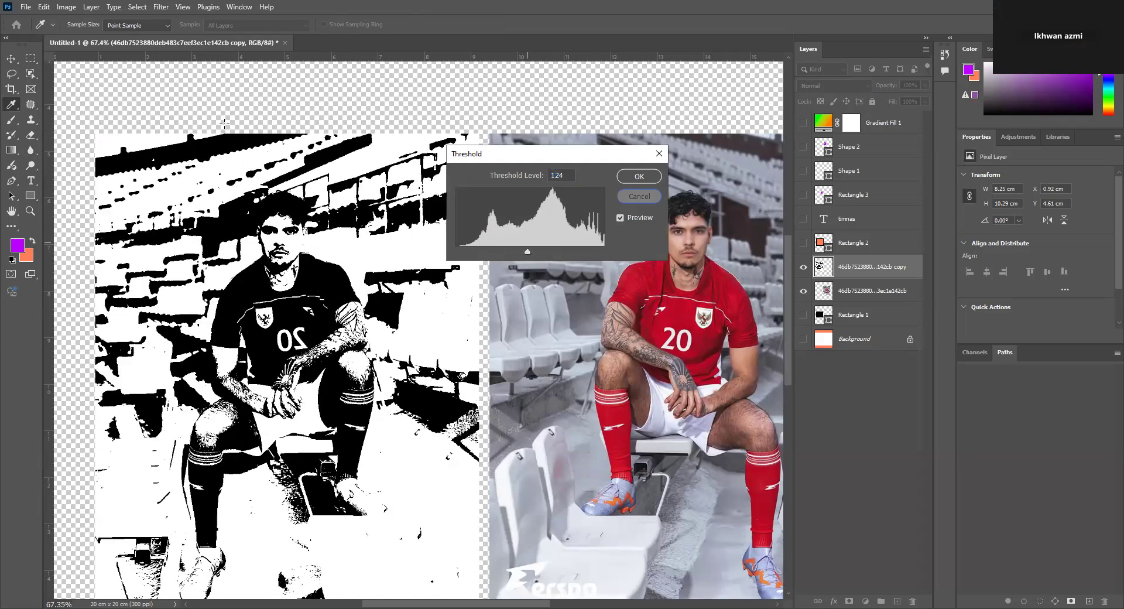
key(Escape)
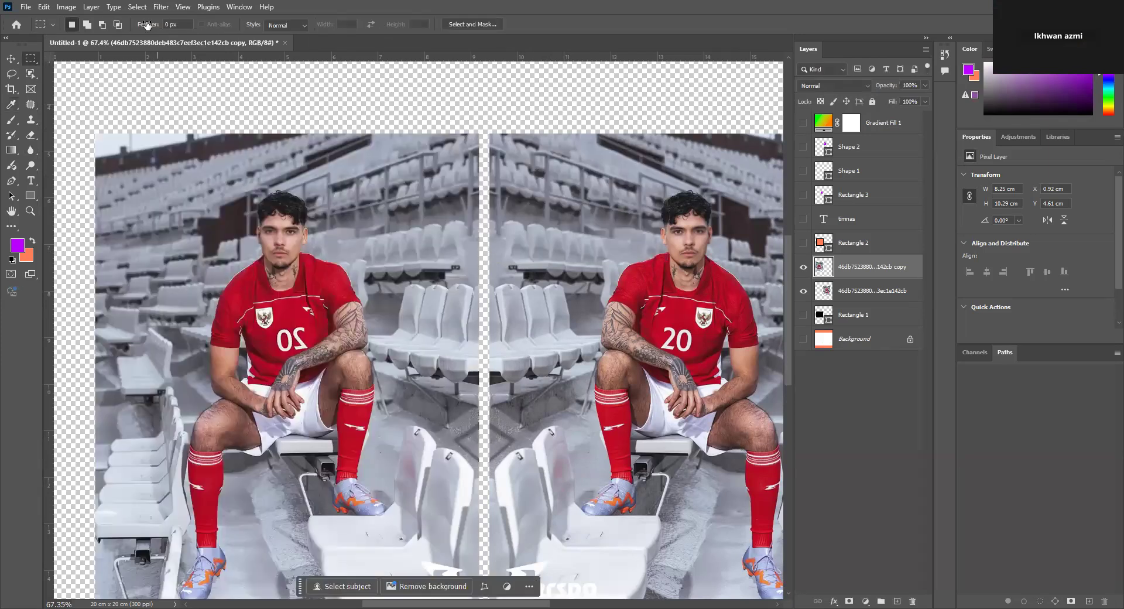
click(90, 7)
click(90, 8)
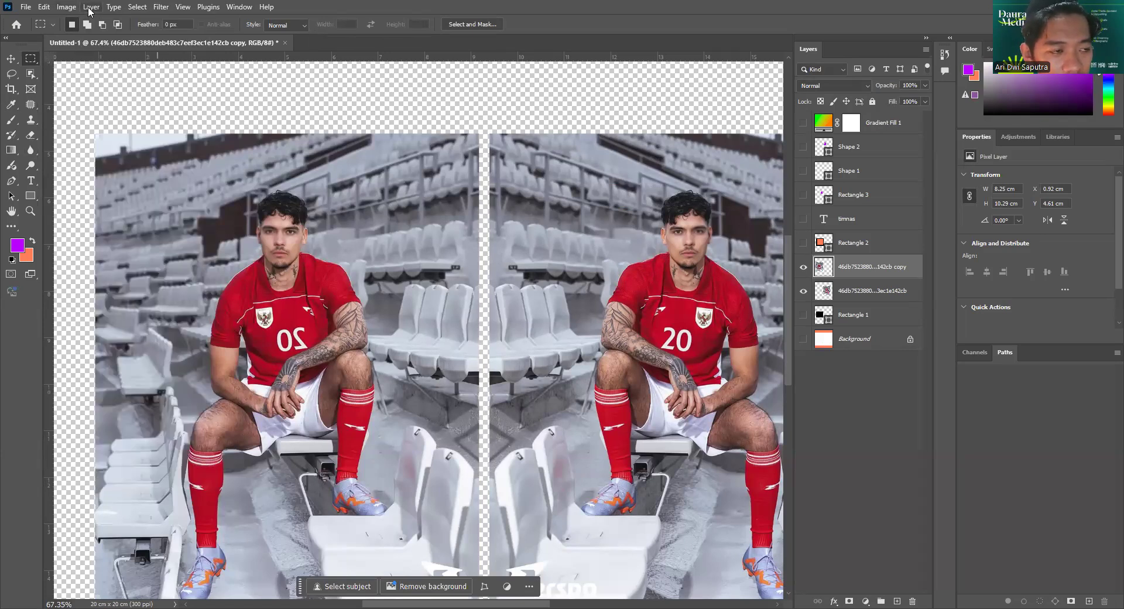
click(135, 7)
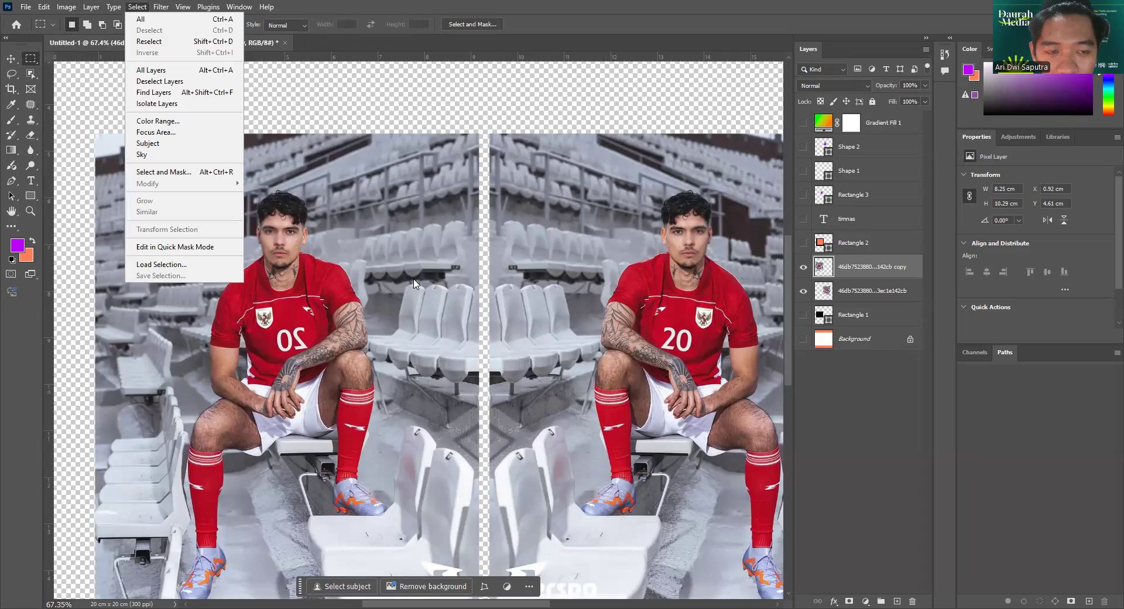
click(424, 348)
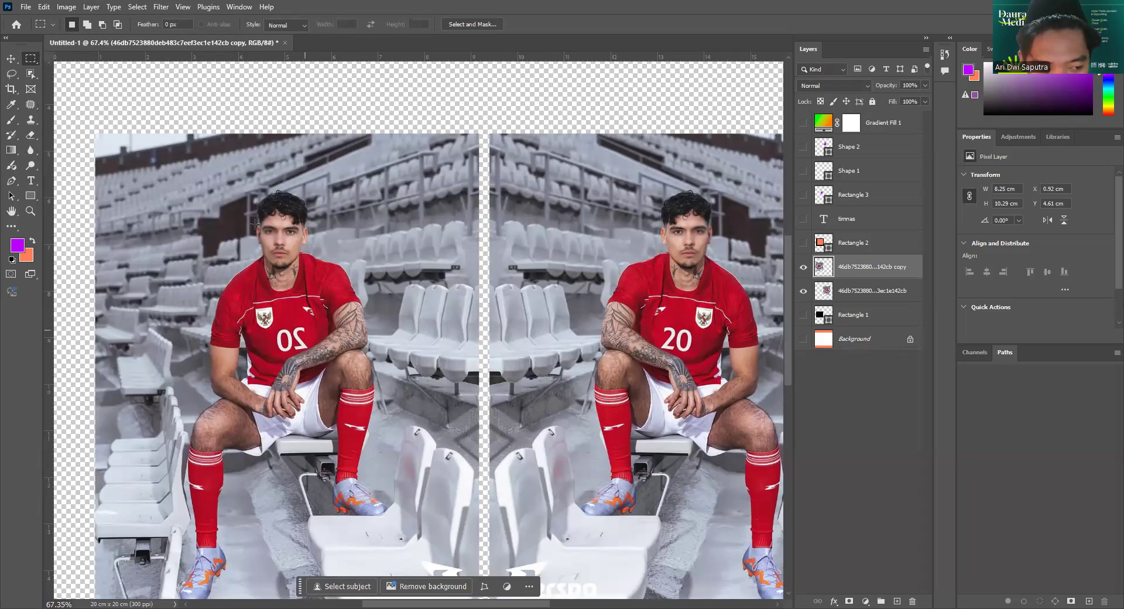
Select the footballer in the mirrored photo with the Select Subject command.
click(11, 59)
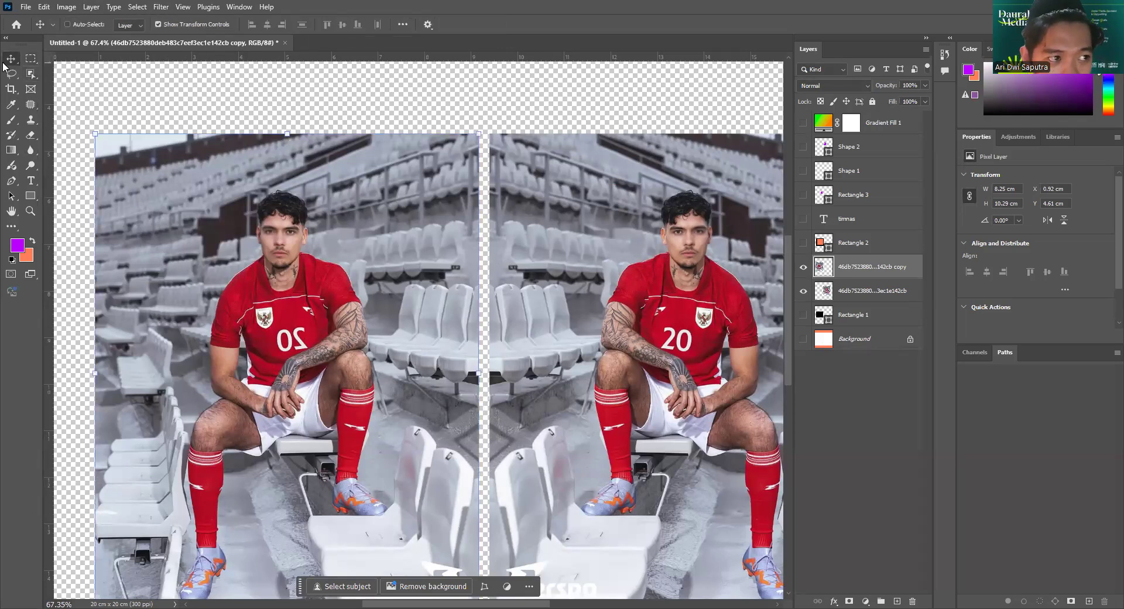
click(134, 9)
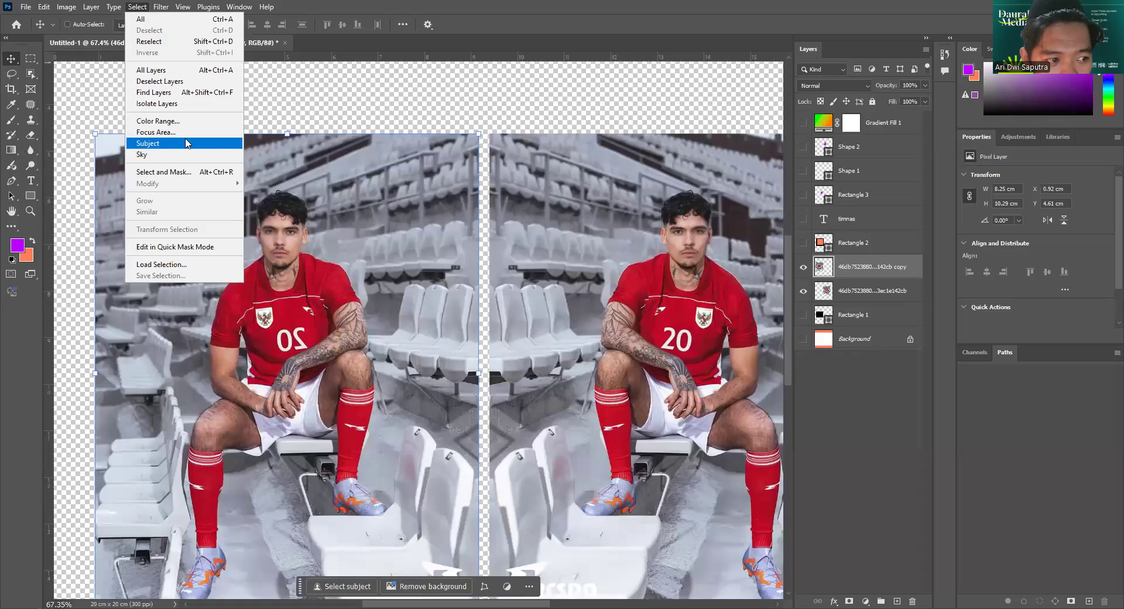
click(154, 146)
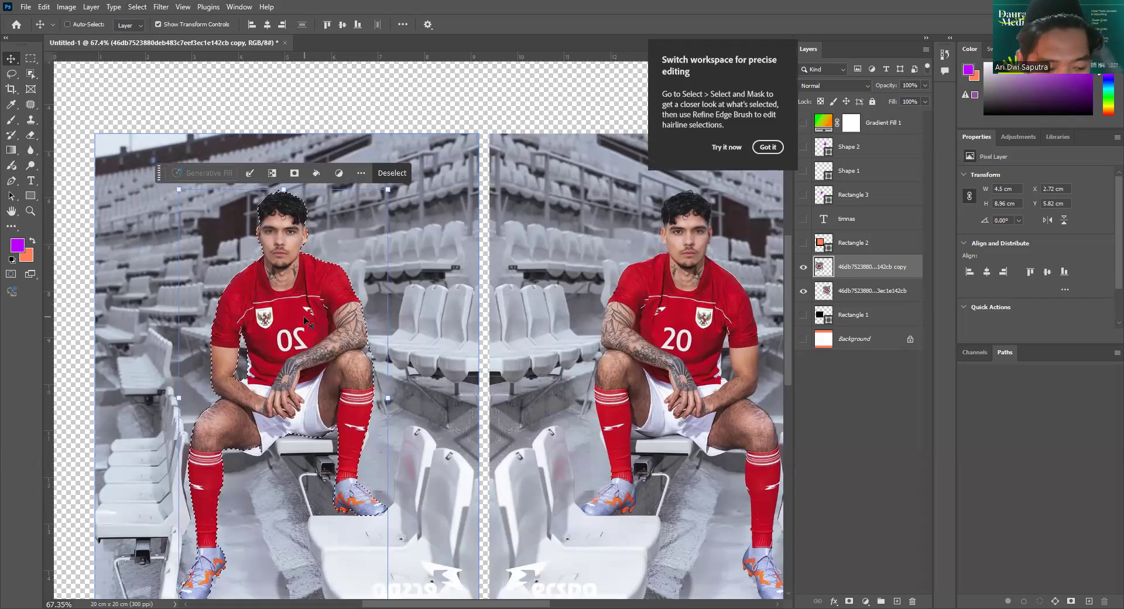
Try the Object Selection tool, deselect the mirrored footballer, undo the deselection and return to the Move tool.
scroll(303, 315, down, 1)
click(30, 74)
click(31, 75)
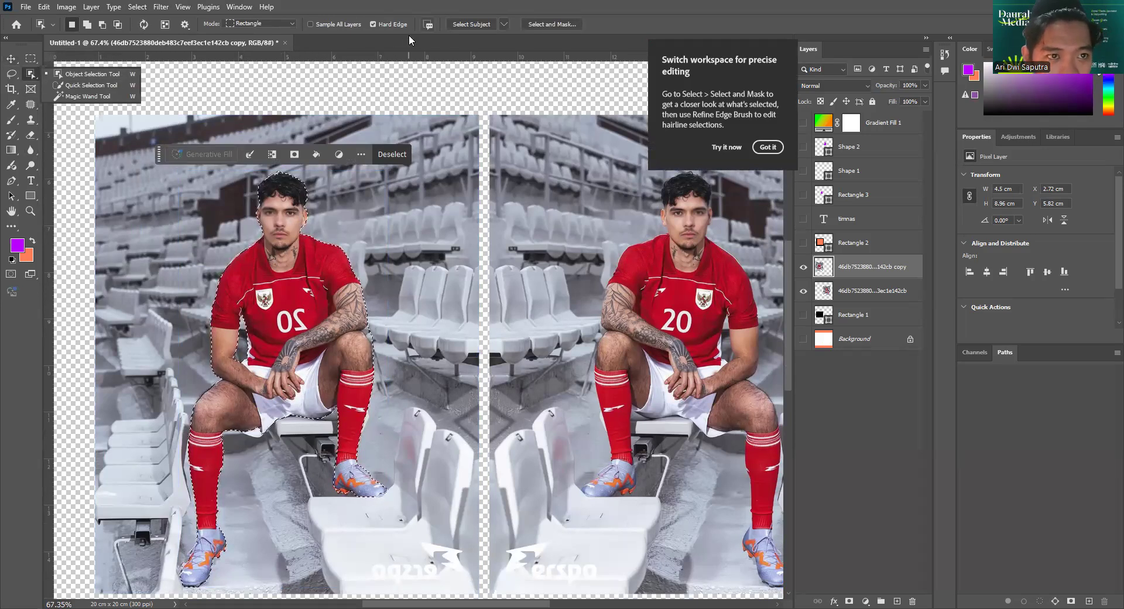
key(ctrl+d)
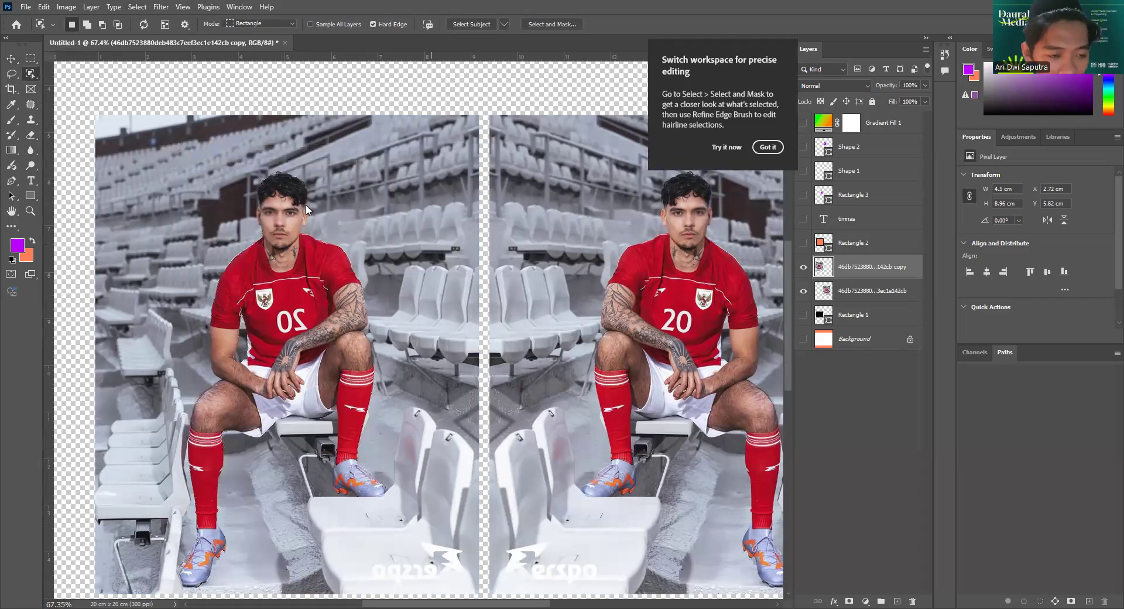
key(ctrl+z)
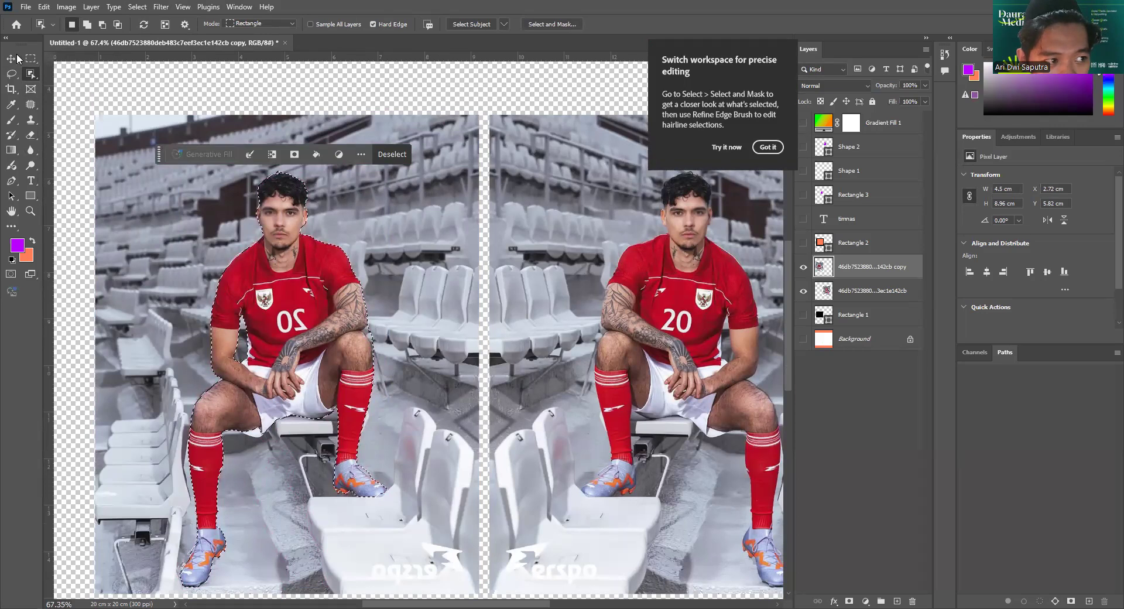
key(v)
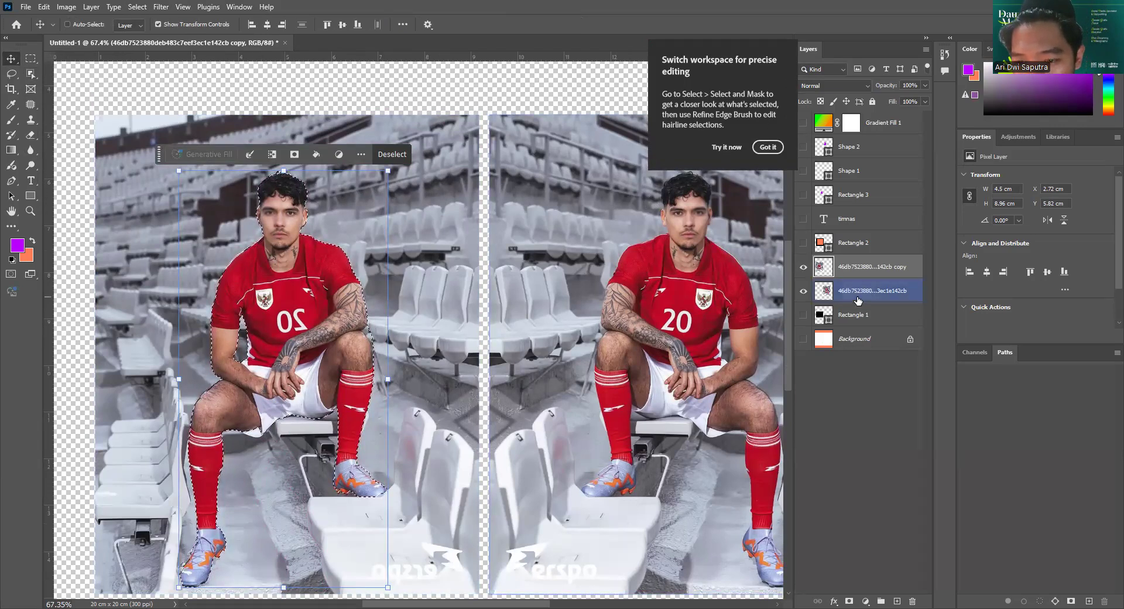
Duplicate the mirrored photo layer within the Untitled-1 document and hide the duplicate.
right_click(849, 270)
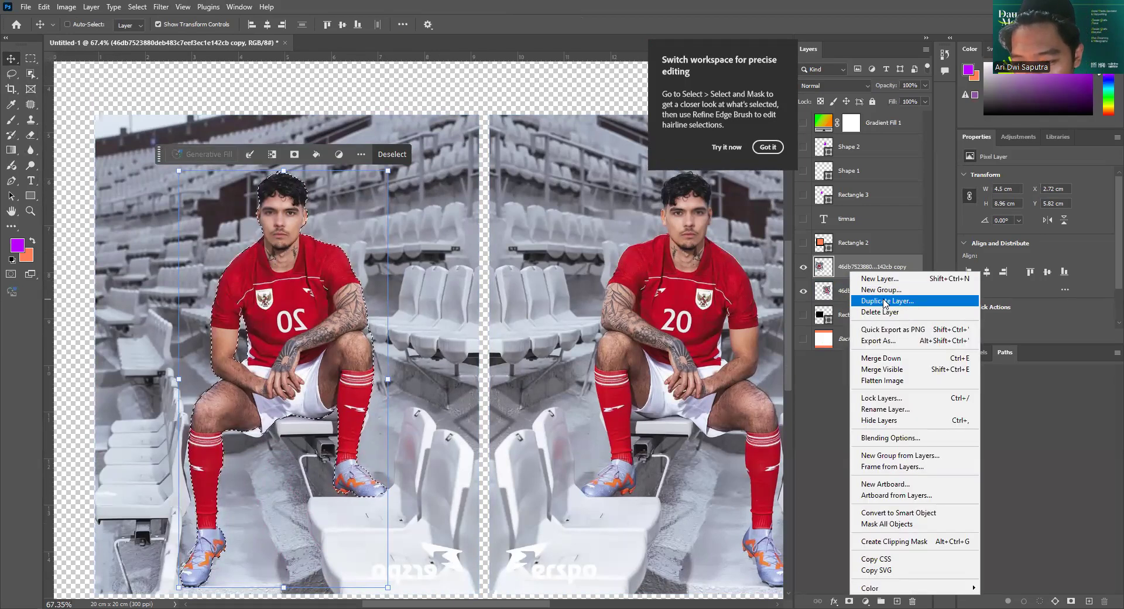
click(886, 300)
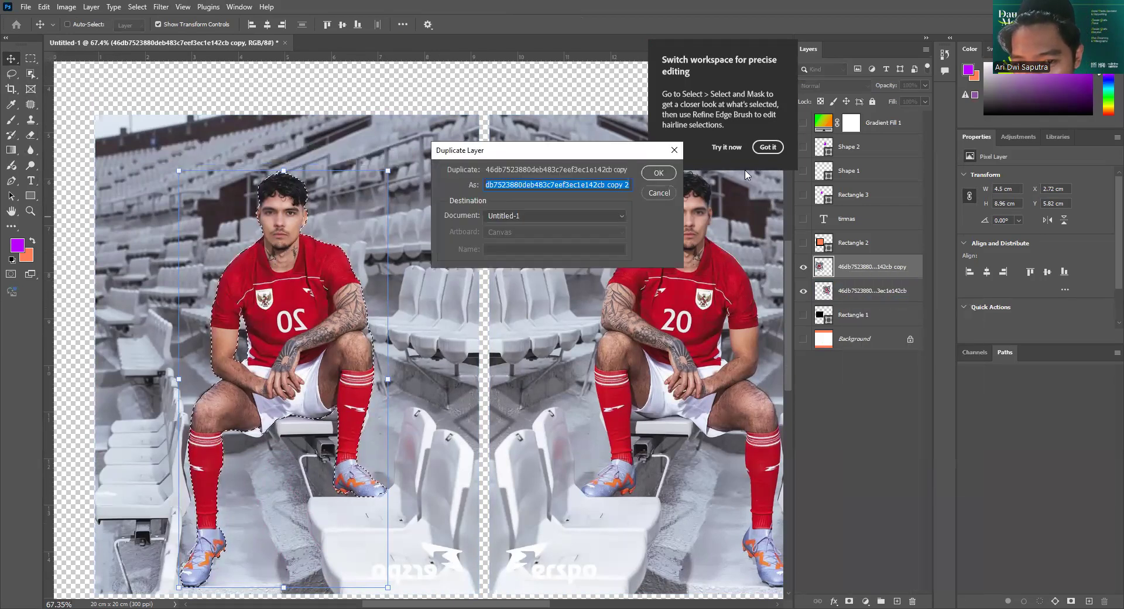
click(661, 174)
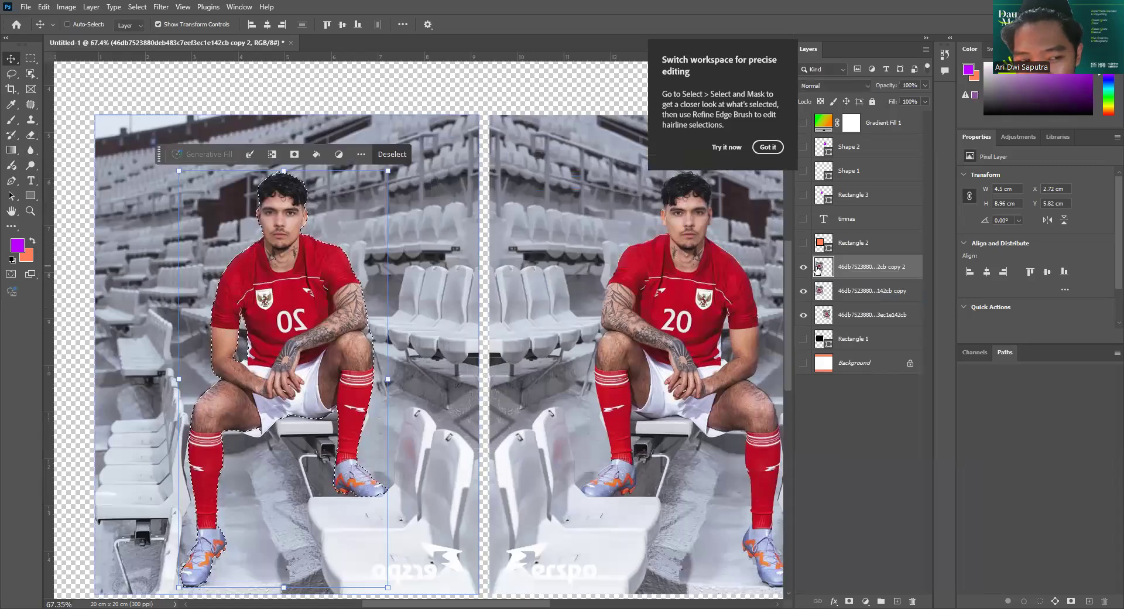
click(803, 294)
click(803, 268)
click(803, 268)
click(849, 293)
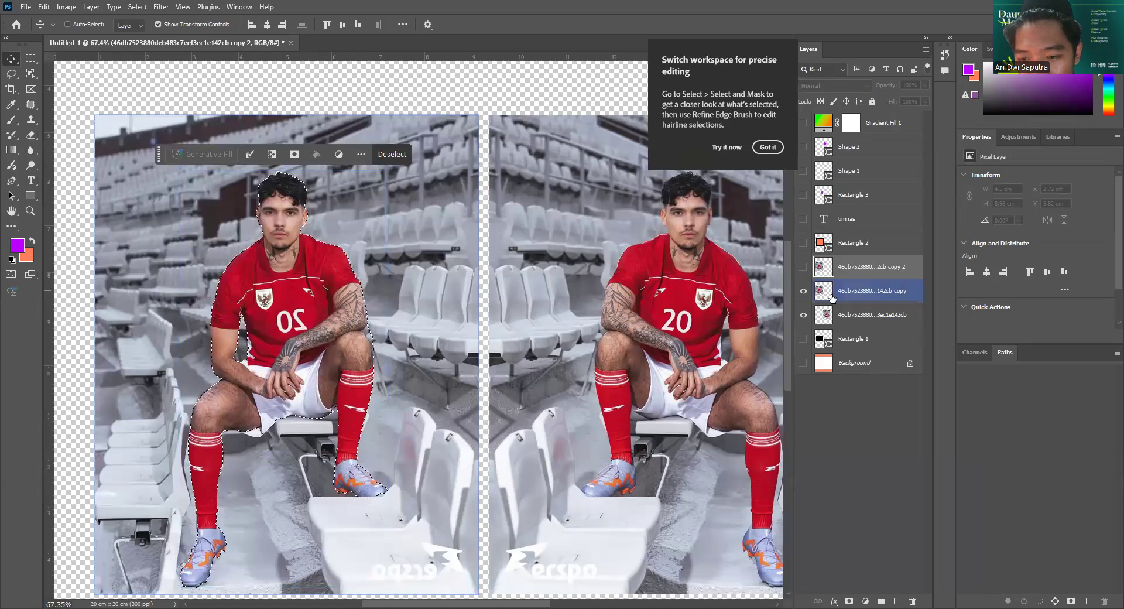
Copy the selected footballer onto a new layer and hide the mirrored and original photo layers.
ctrl+click(865, 298)
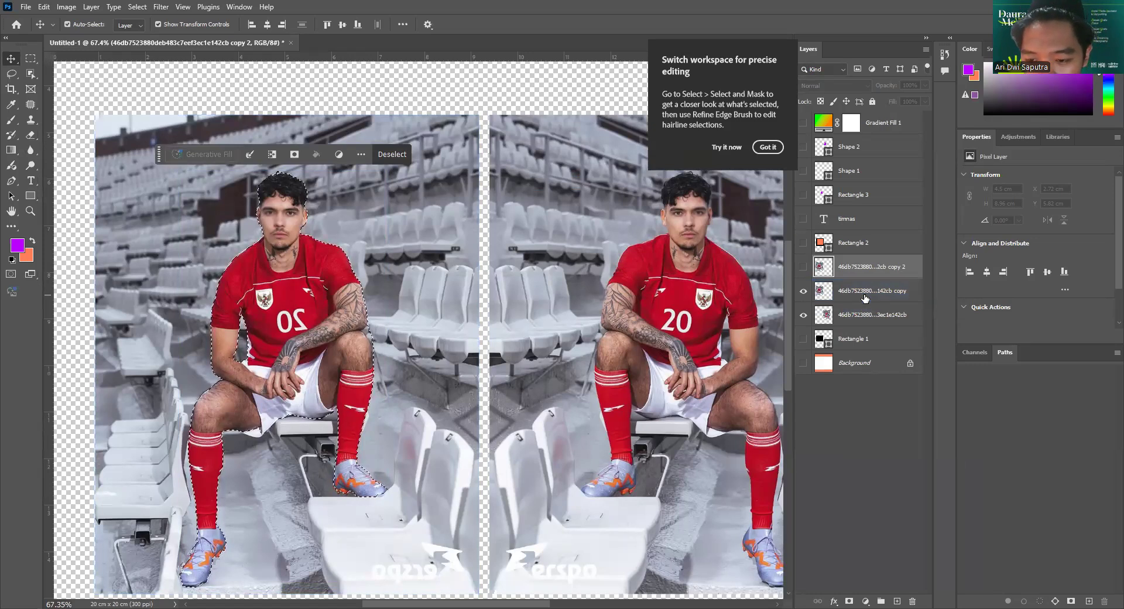
key(ctrl+j)
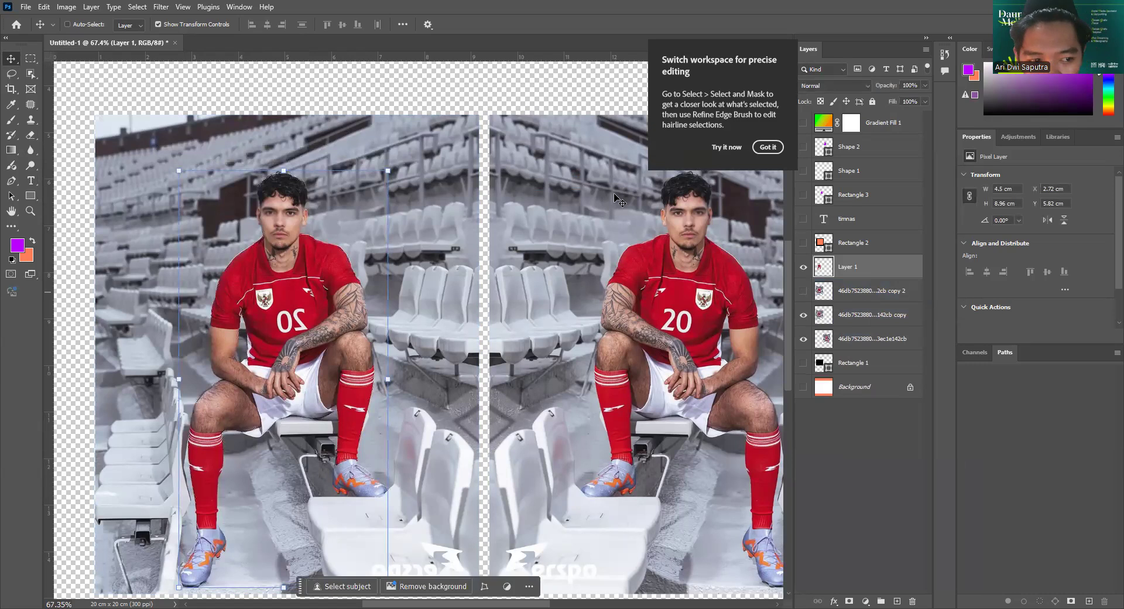
click(803, 315)
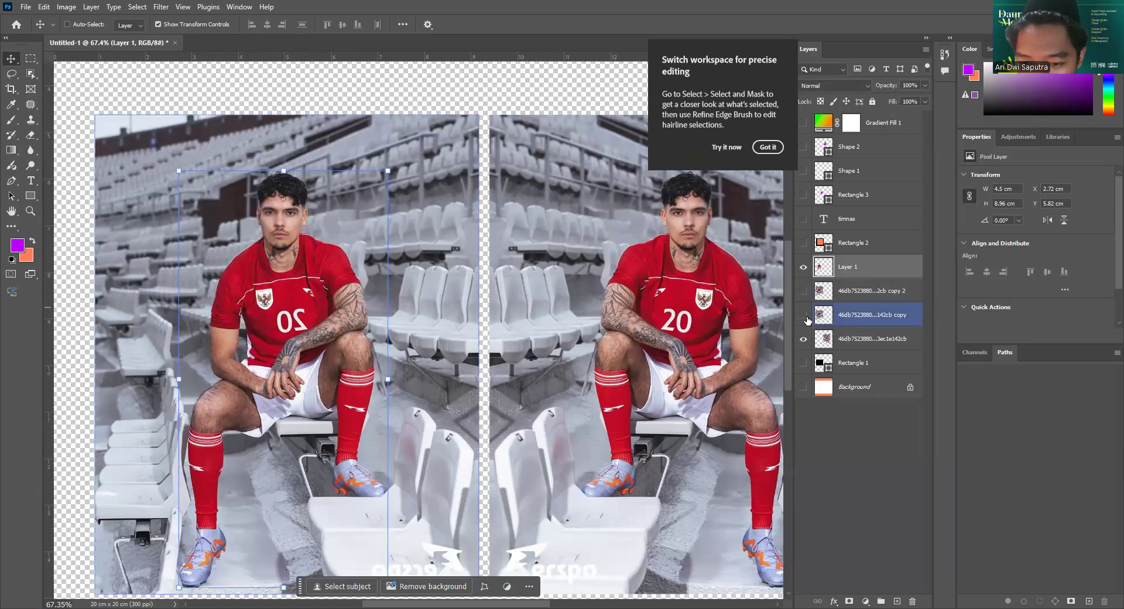
click(808, 341)
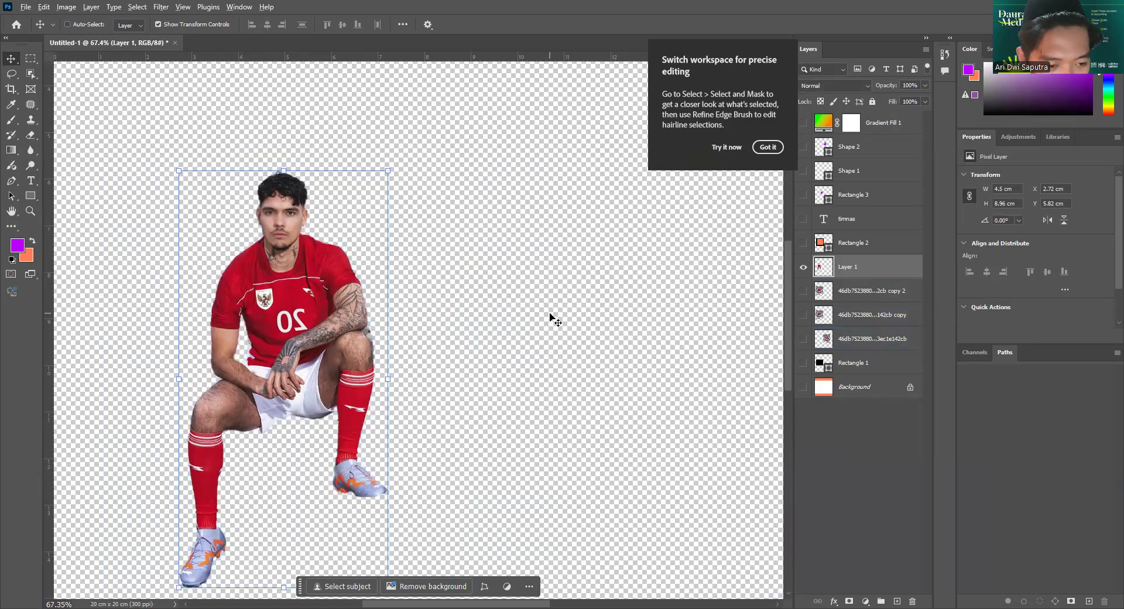
Examine the cut-out footballer's edges at 200% magnification and return to the full canvas view.
scroll(729, 368, down, 3)
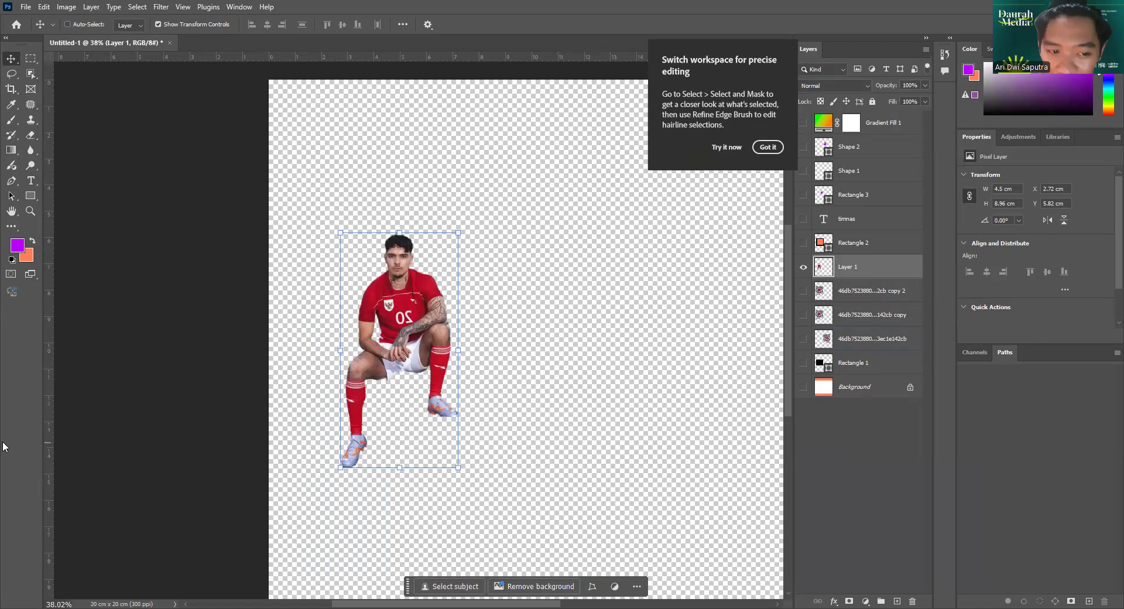
click(31, 210)
alt+click(388, 299)
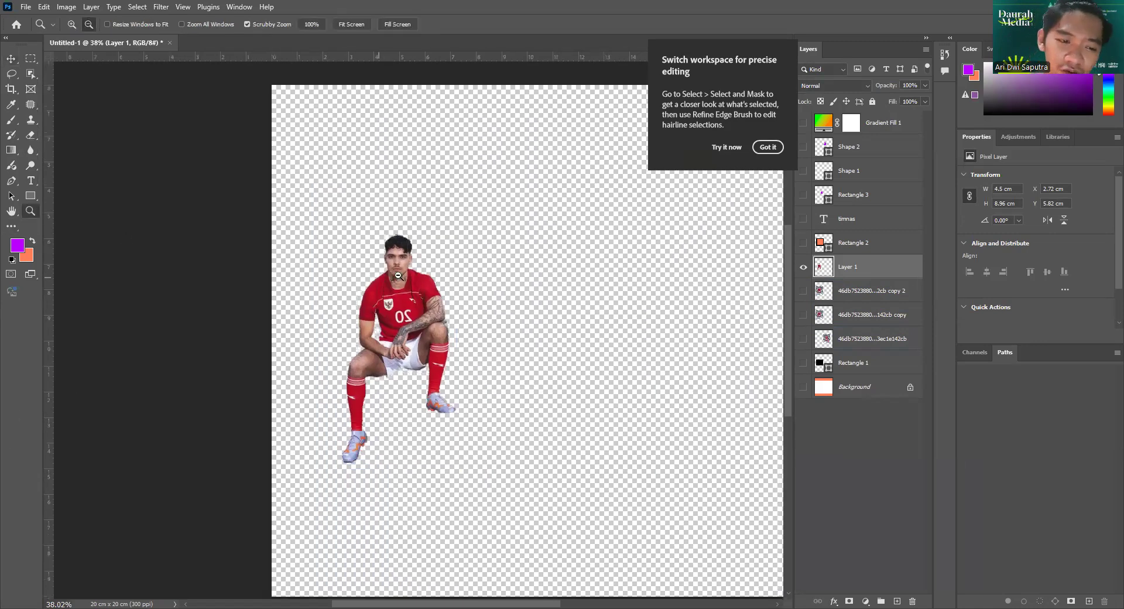
right_click(400, 275)
click(427, 278)
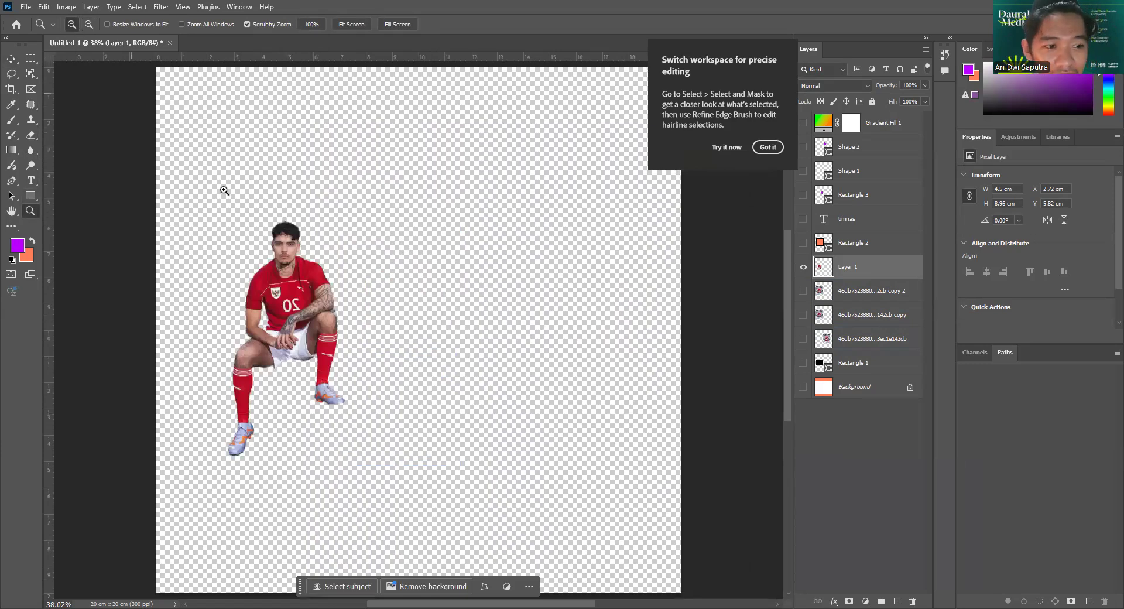
drag(281, 254, 352, 243)
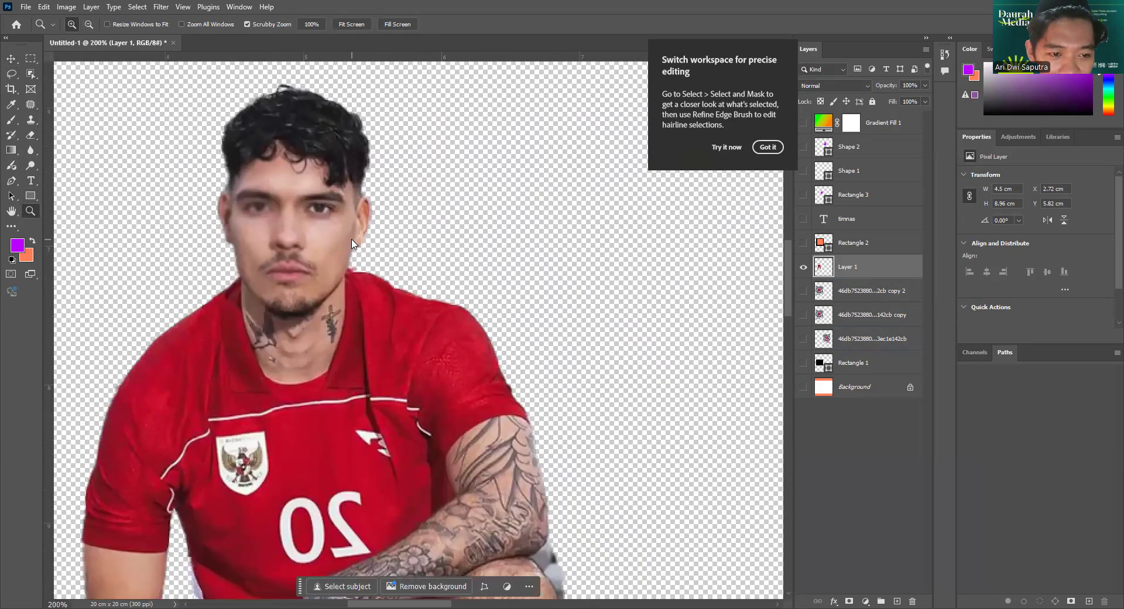
right_click(352, 243)
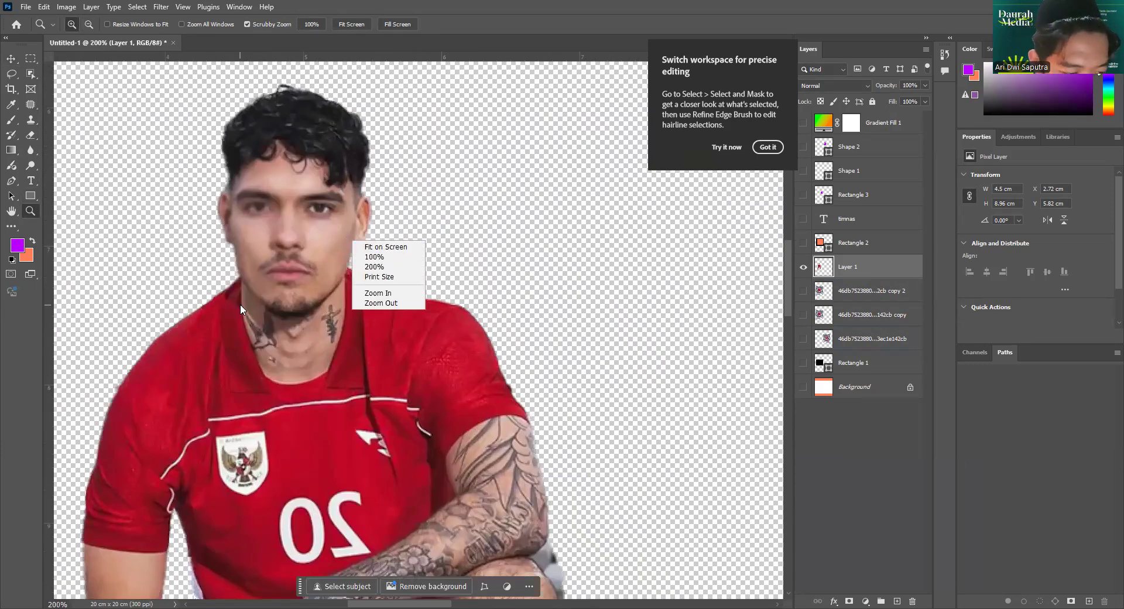
click(376, 245)
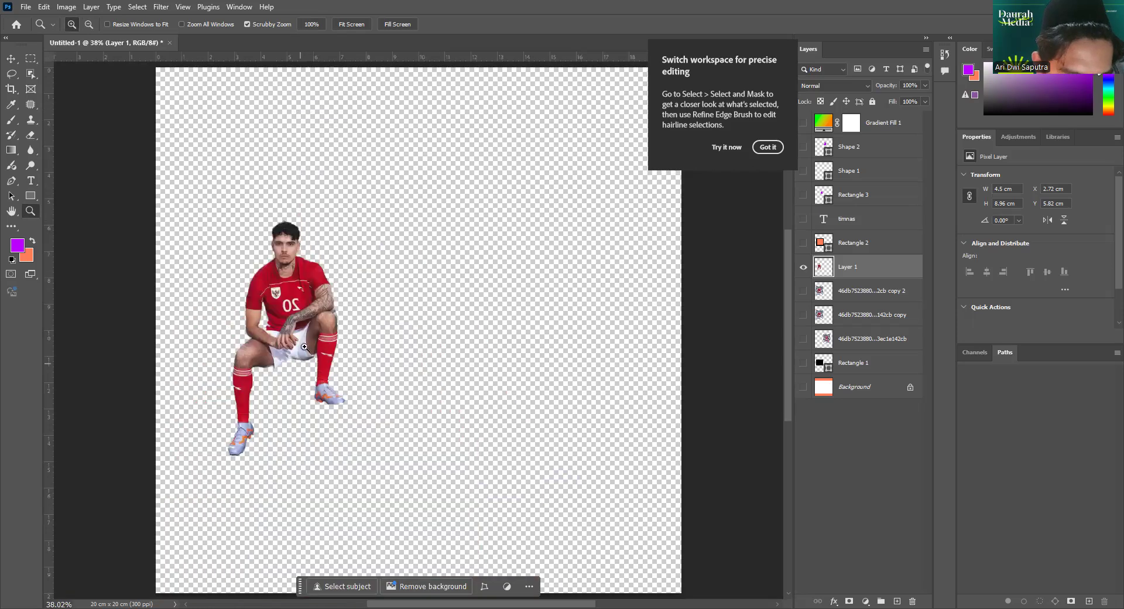
Compare the duplicated mirrored photo with the cut-out footballer by switching their visibility, and dismiss the Select and Mask tip.
click(803, 290)
click(803, 267)
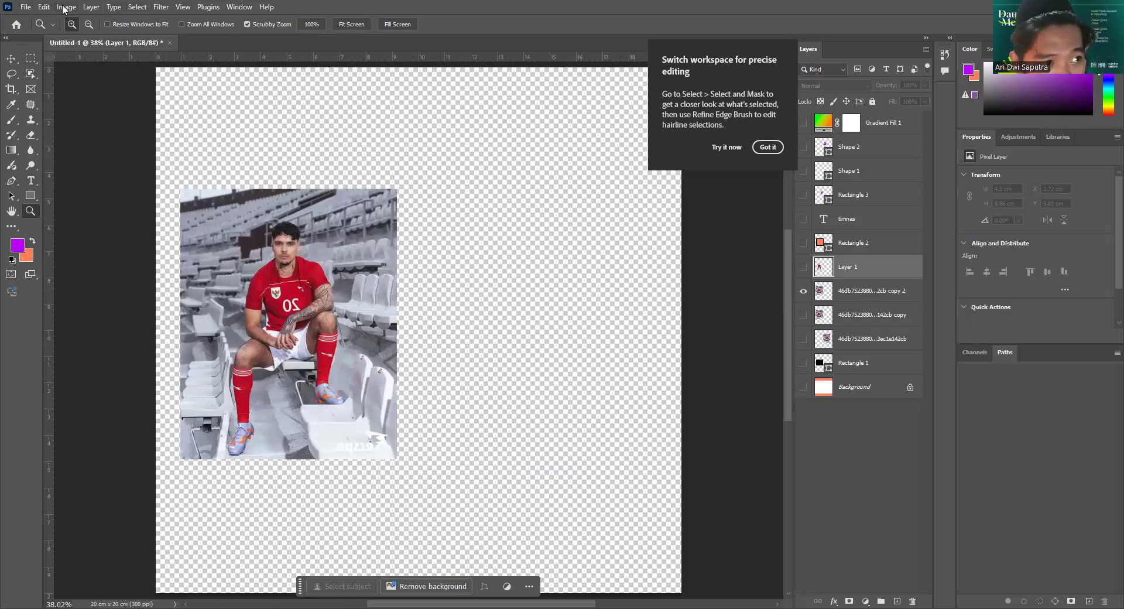
click(138, 7)
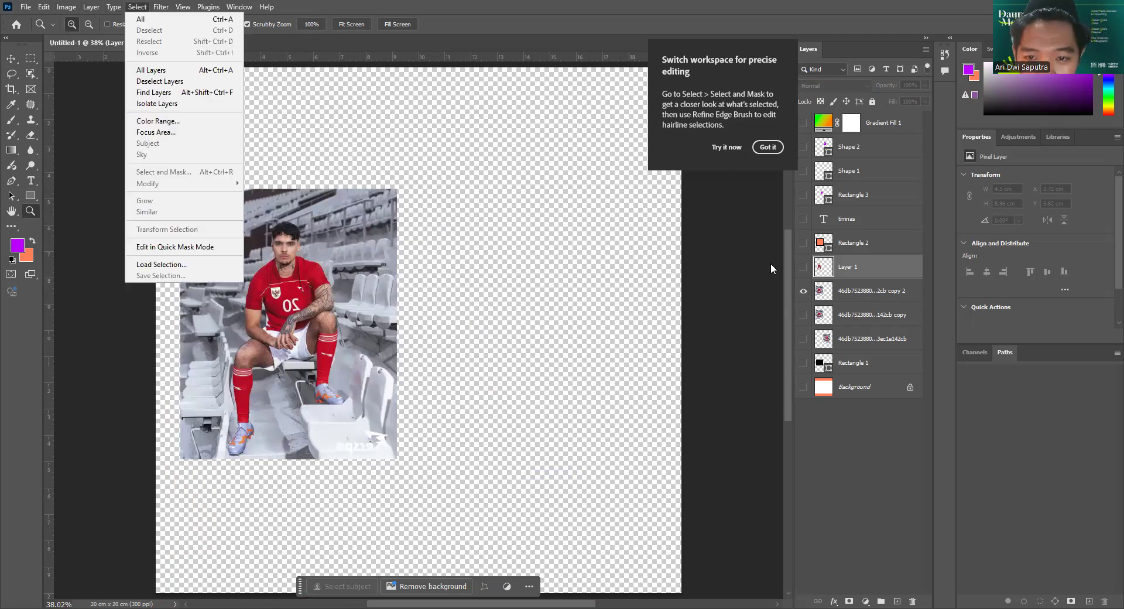
click(738, 149)
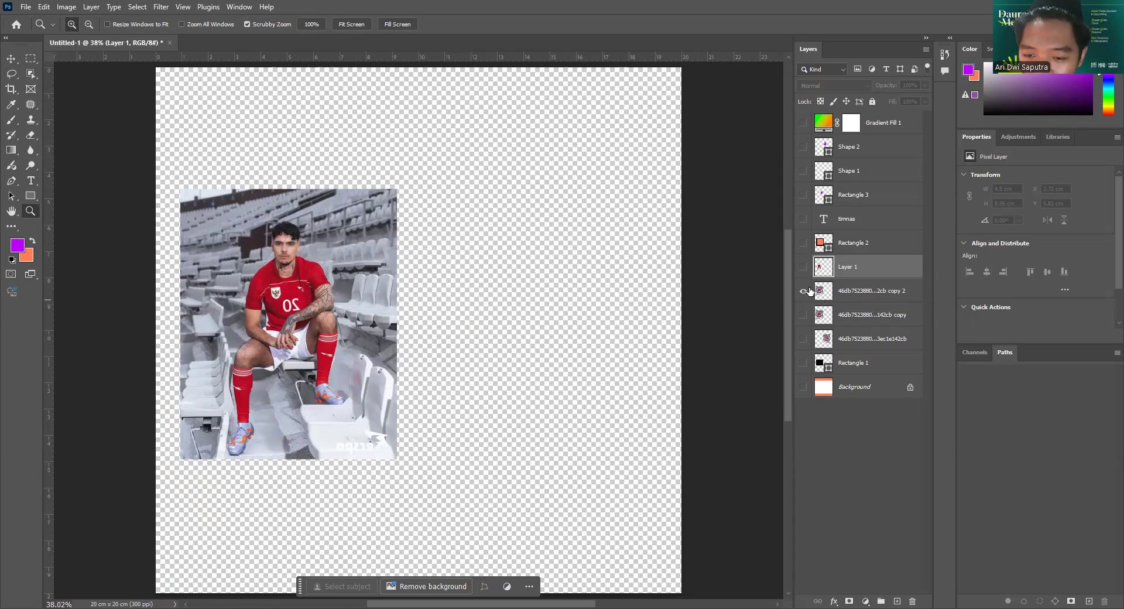
click(801, 268)
click(803, 291)
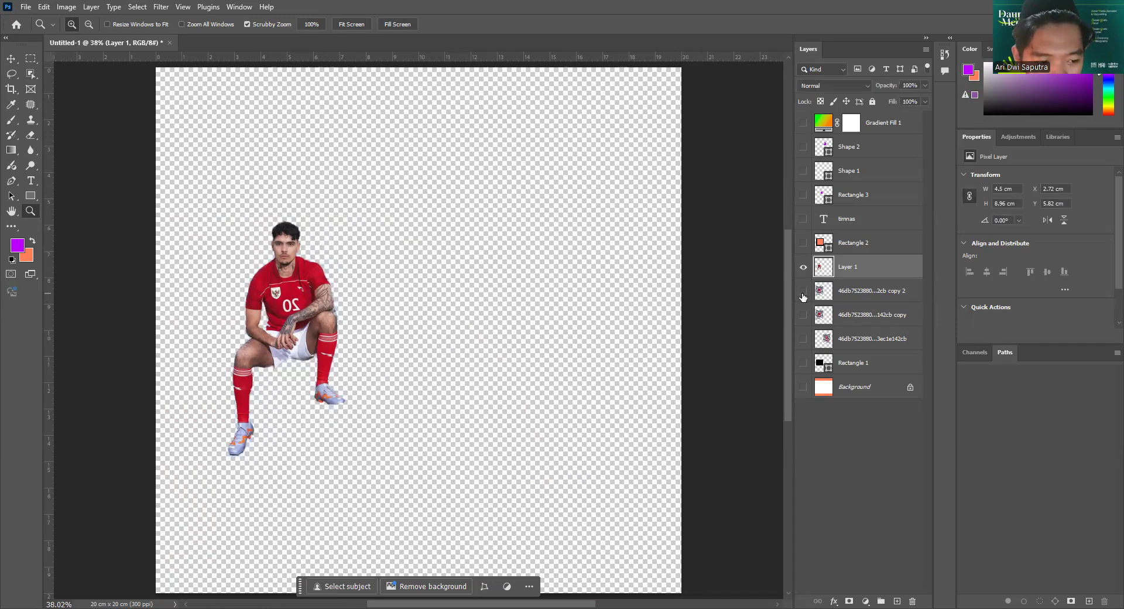
Move the cut-out footballer across the canvas to about X 11.65 cm, Y 4.39 cm.
click(12, 59)
drag(330, 320, 566, 287)
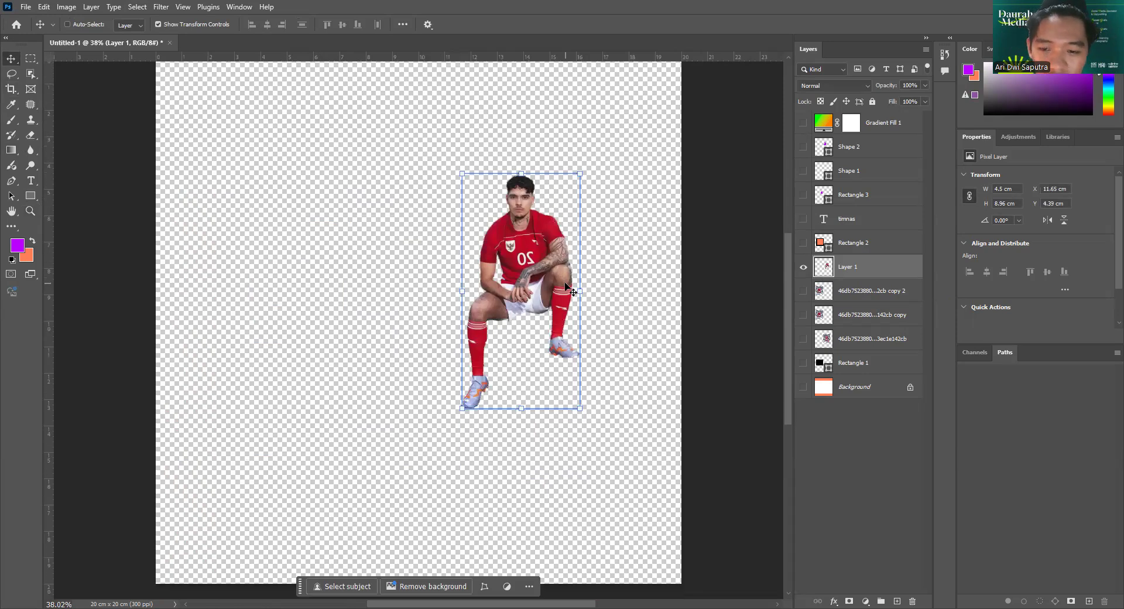
scroll(771, 309, up, 1)
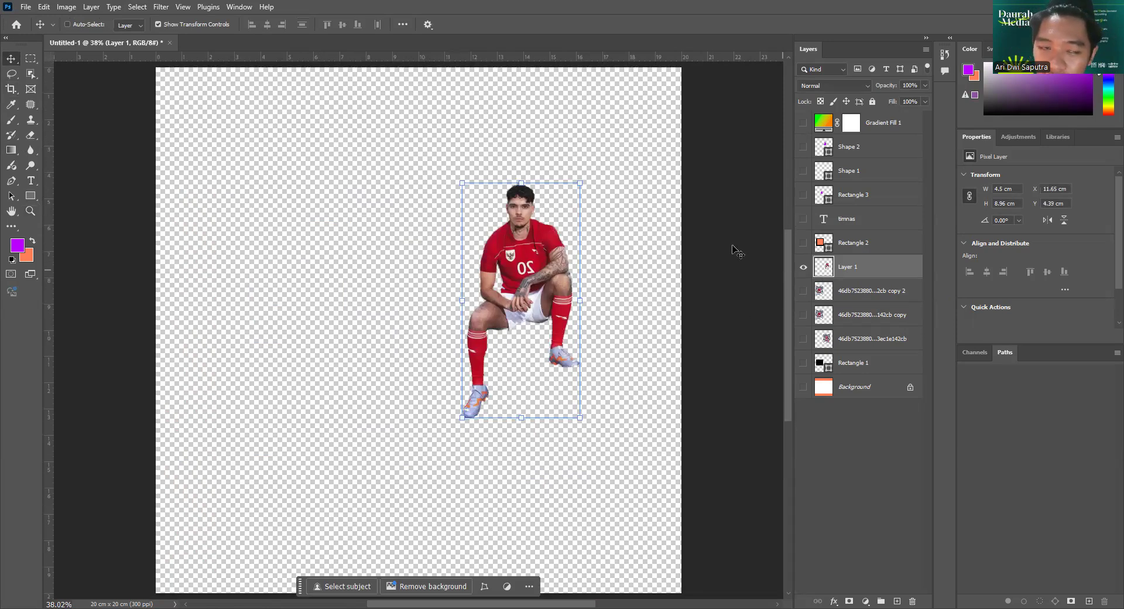
Show the duplicated mirrored photo layer and hide the cut-out footballer layer.
click(136, 7)
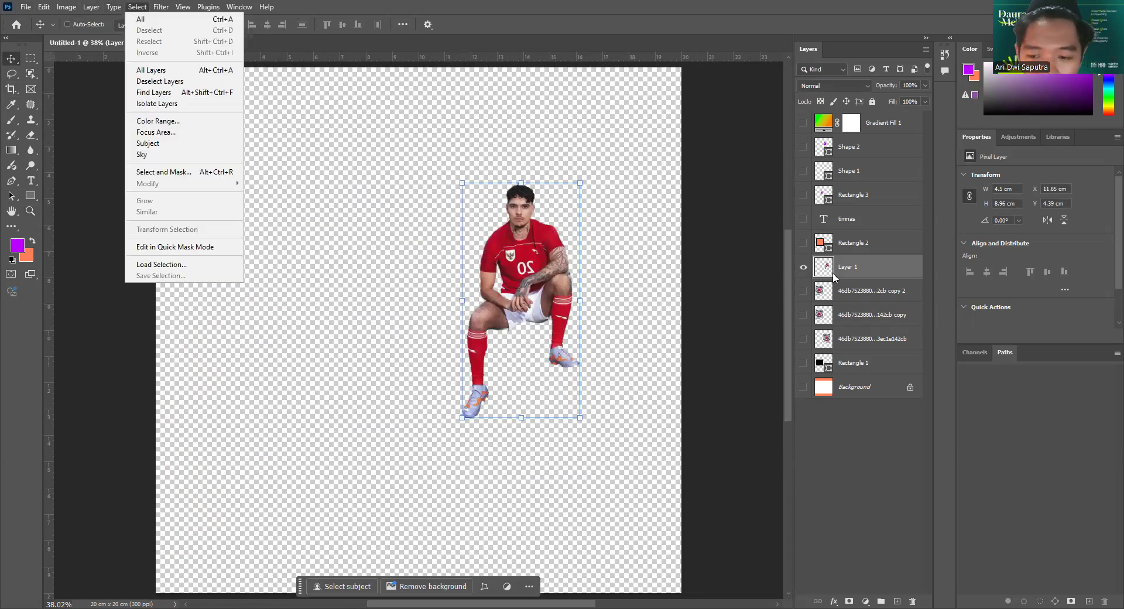
click(803, 290)
click(803, 266)
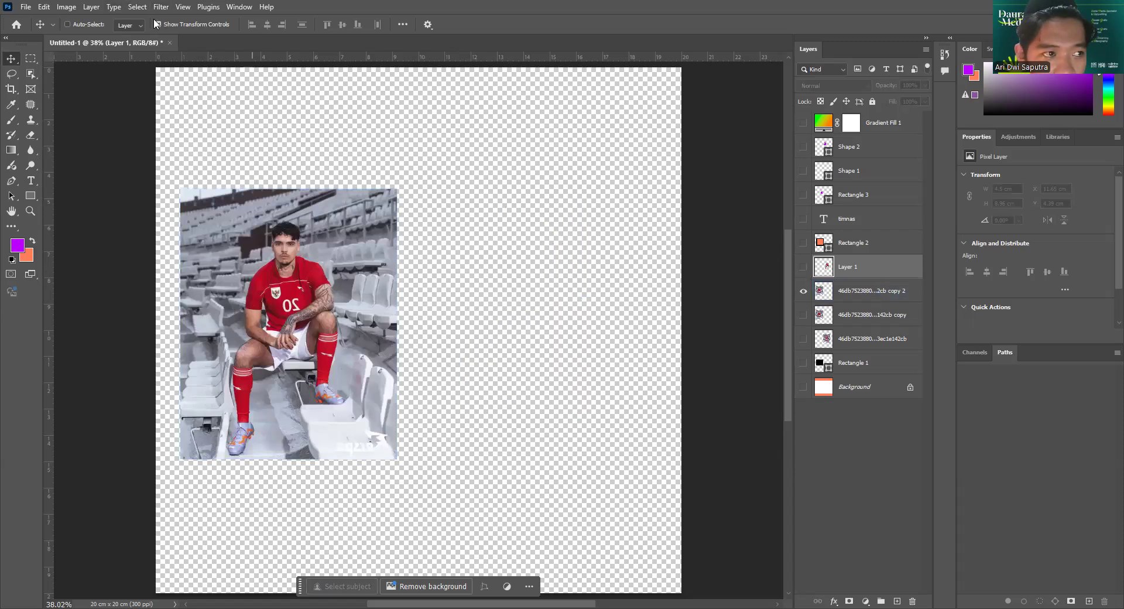
Select the red kit areas of the mirrored photo by Color Range, sampling the jersey with Fuzziness 200.
click(138, 7)
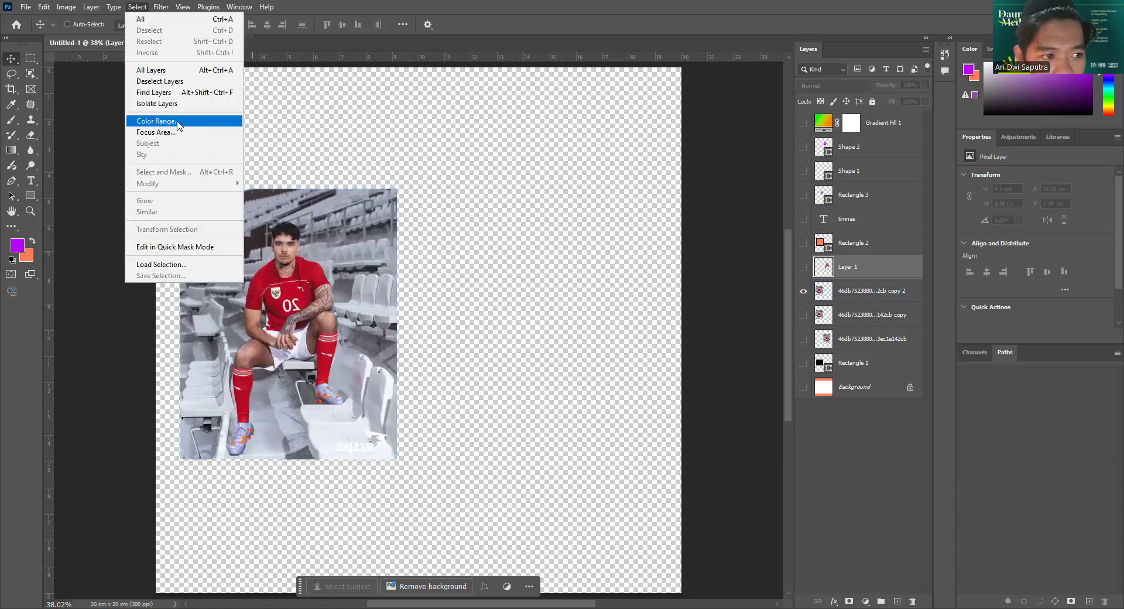
click(155, 121)
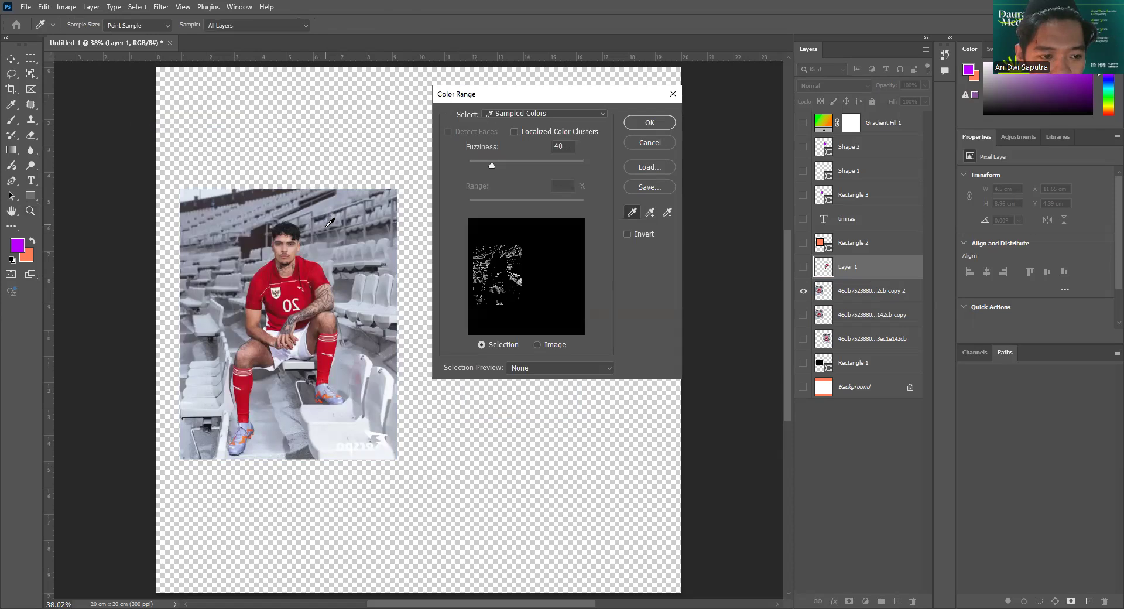
click(321, 270)
drag(492, 166, 618, 170)
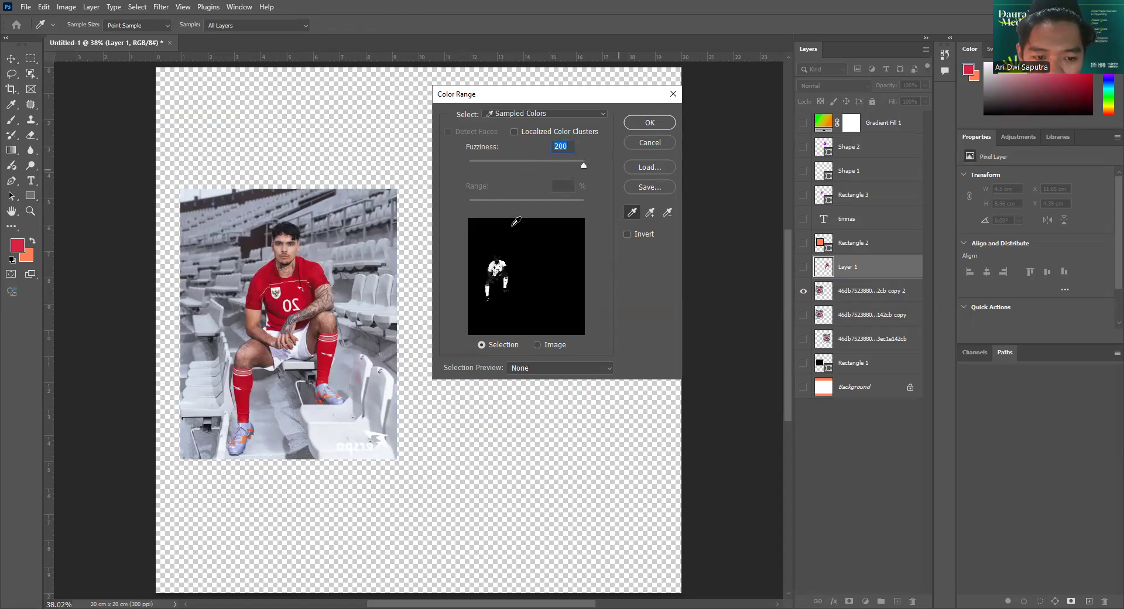
click(647, 125)
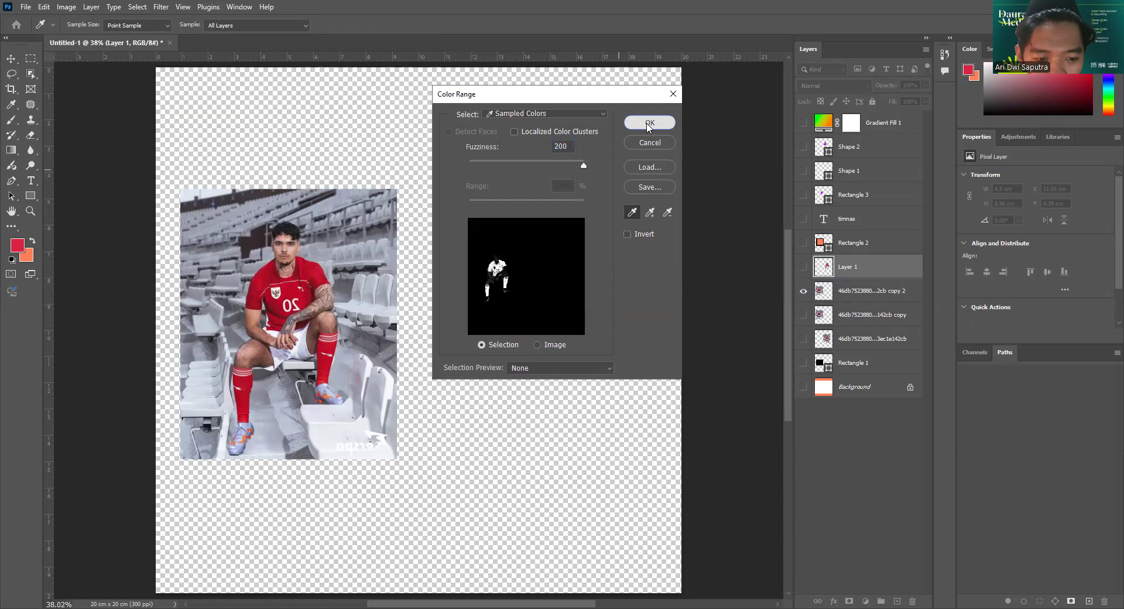
key(Return)
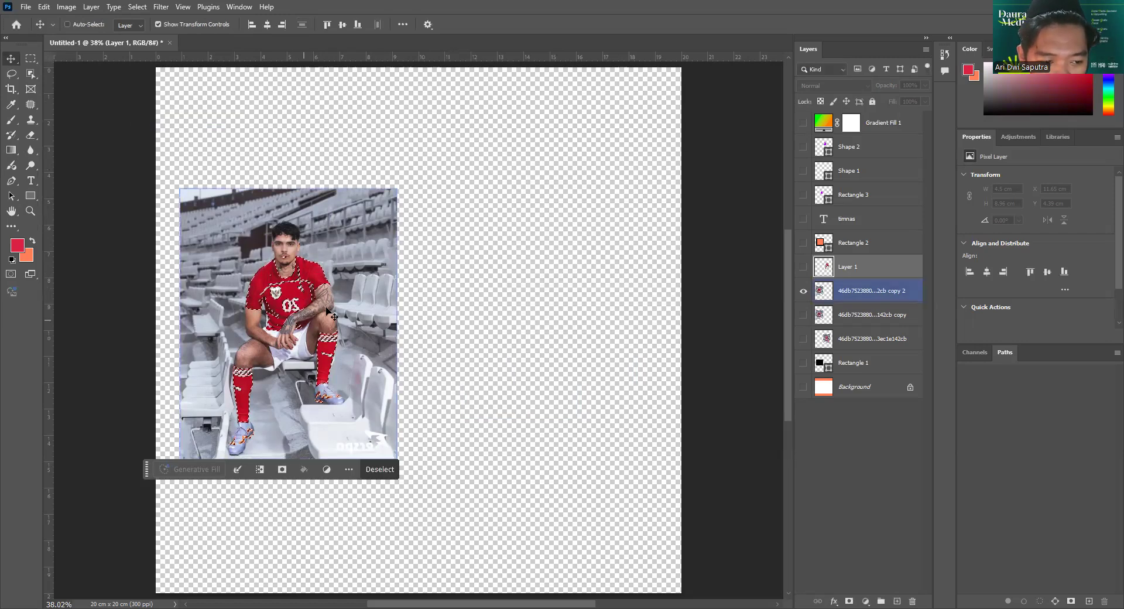
click(137, 7)
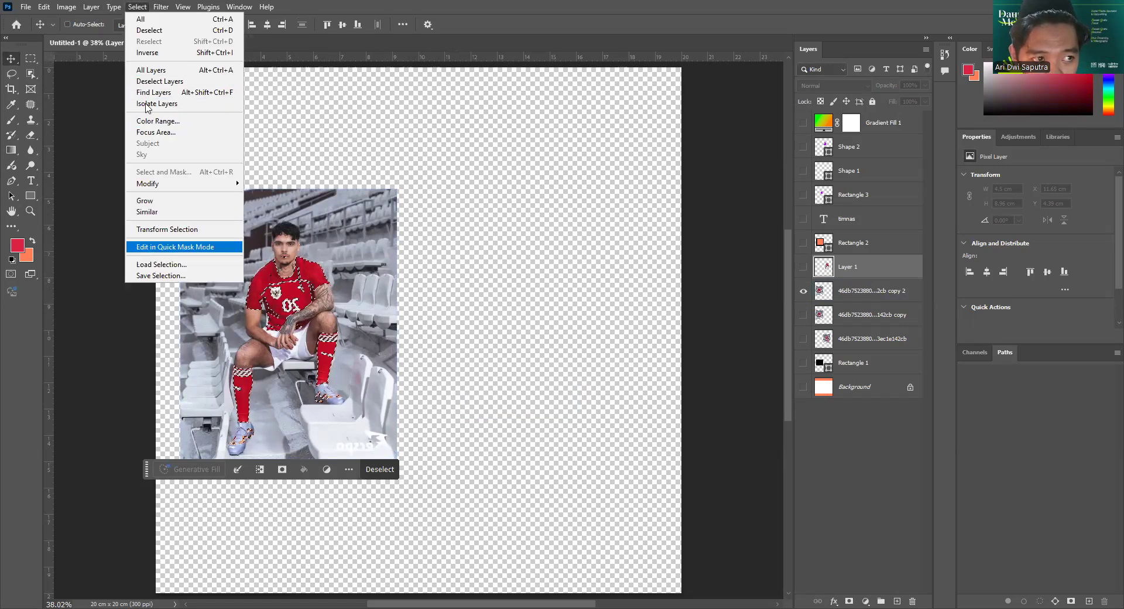
key(Escape)
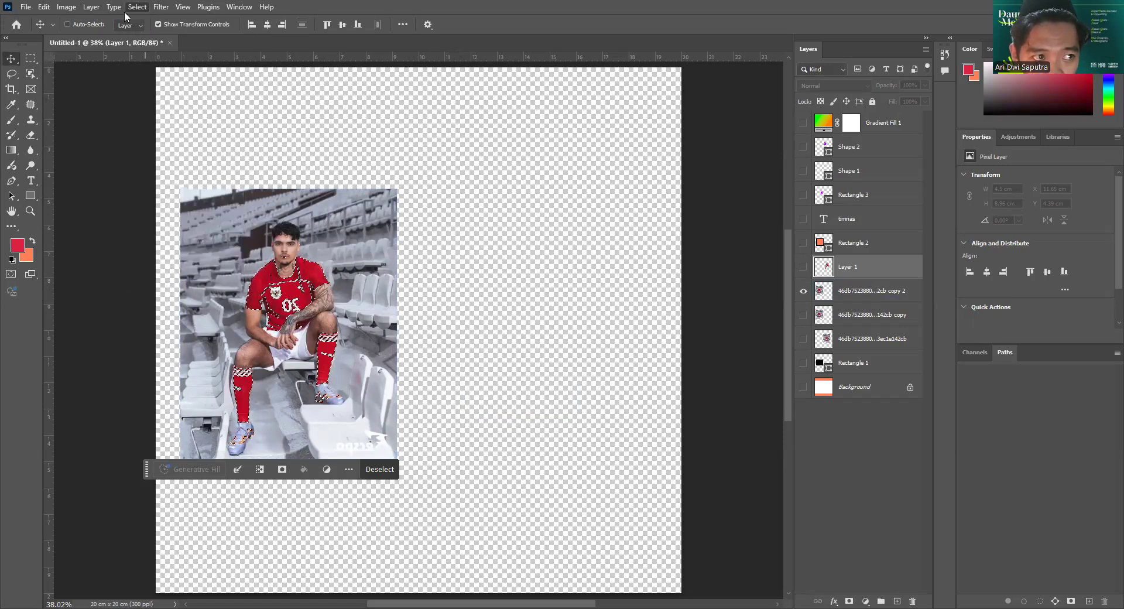
click(160, 7)
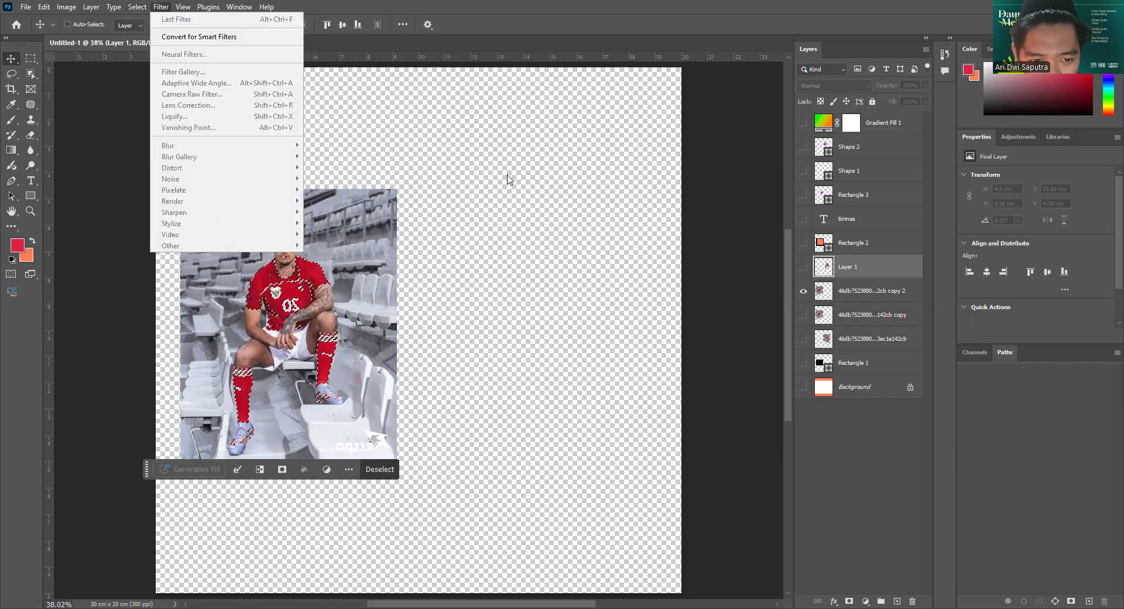
click(11, 58)
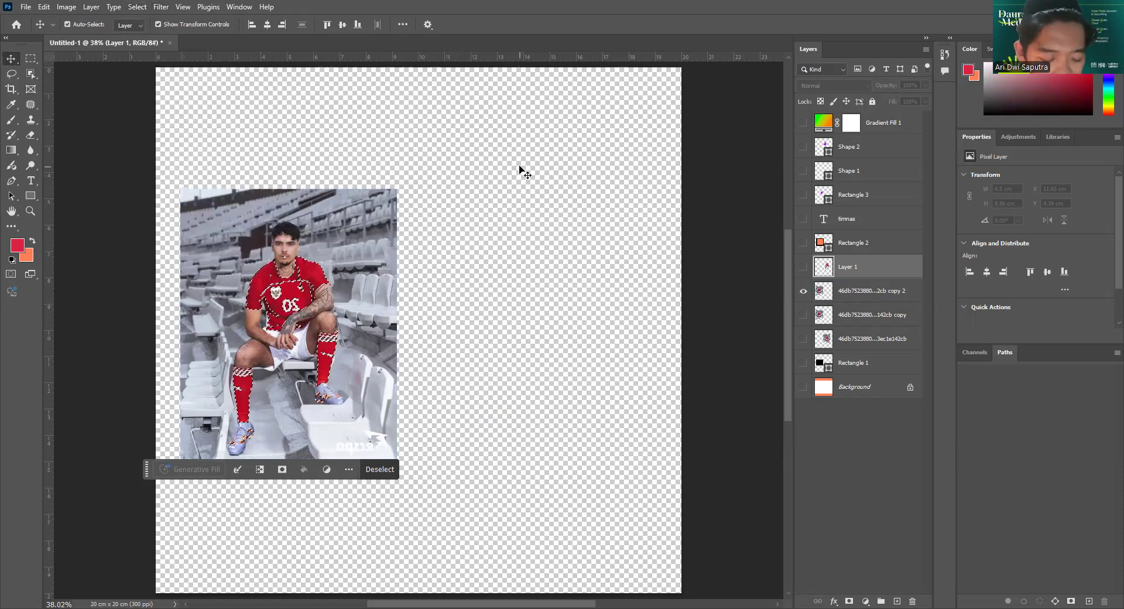
Clear the Color Range selection and make the duplicated mirrored photo layer active, with the cut-out footballer layer shown again.
key(ctrl+d)
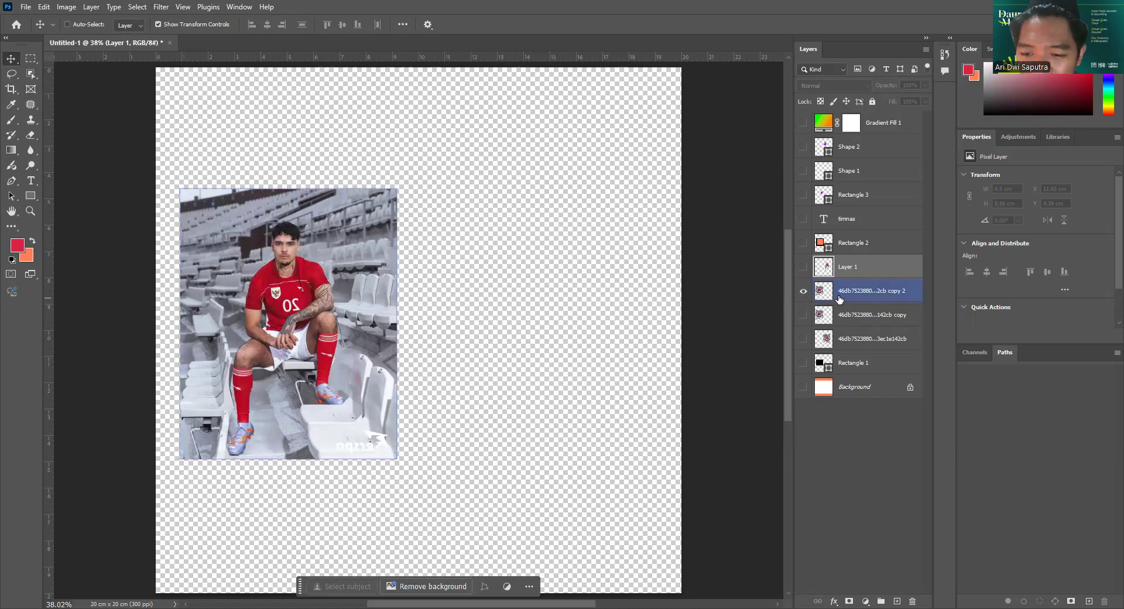
click(840, 297)
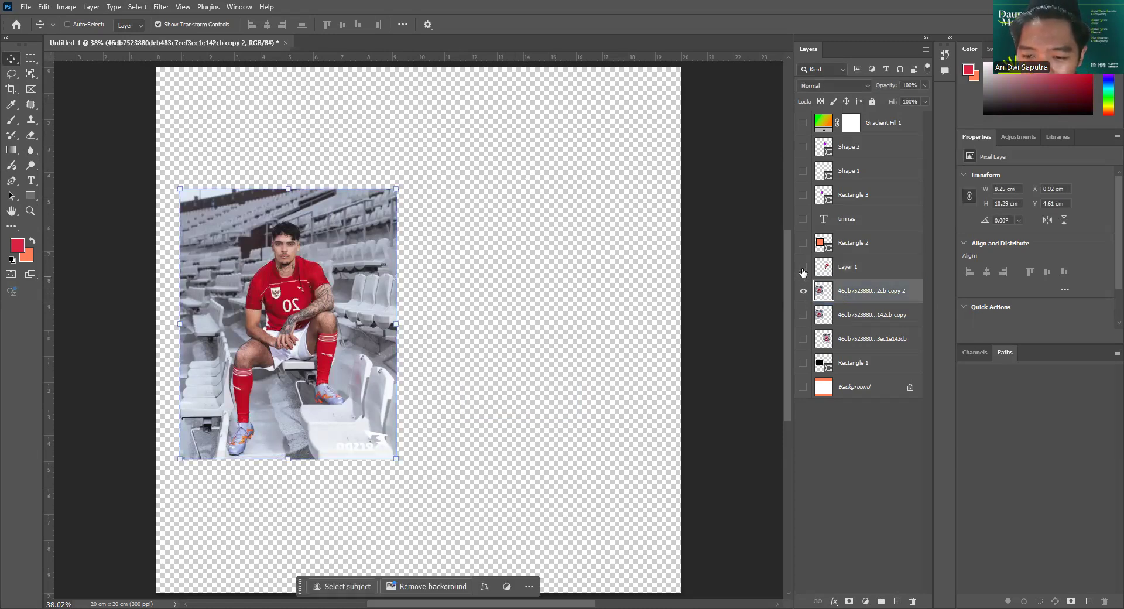
click(803, 267)
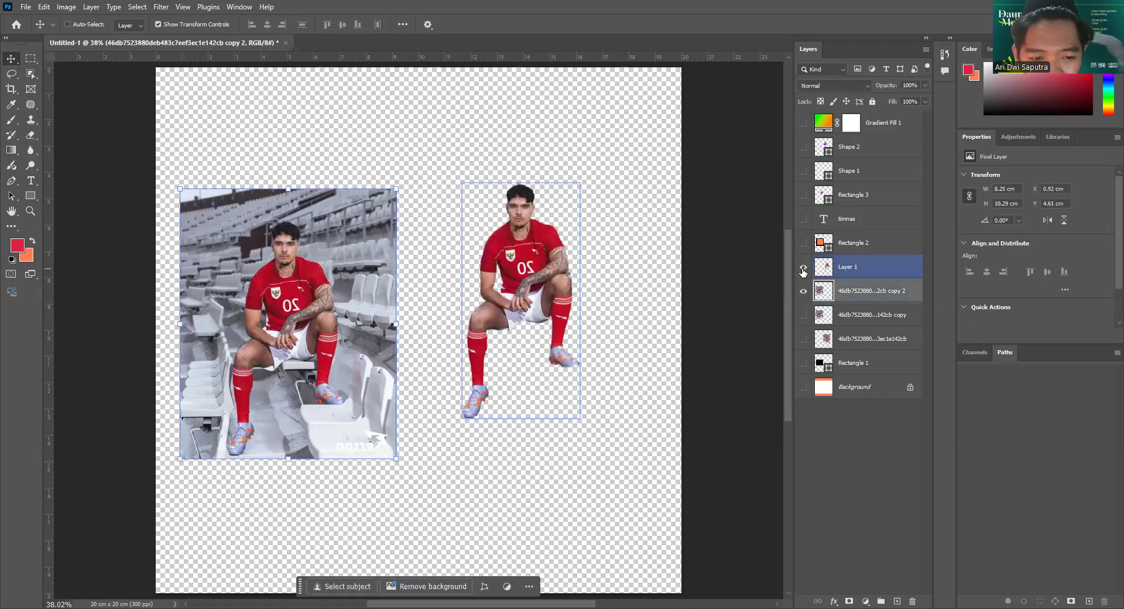
Look through the filters available for the duplicated mirrored photo layer.
click(161, 7)
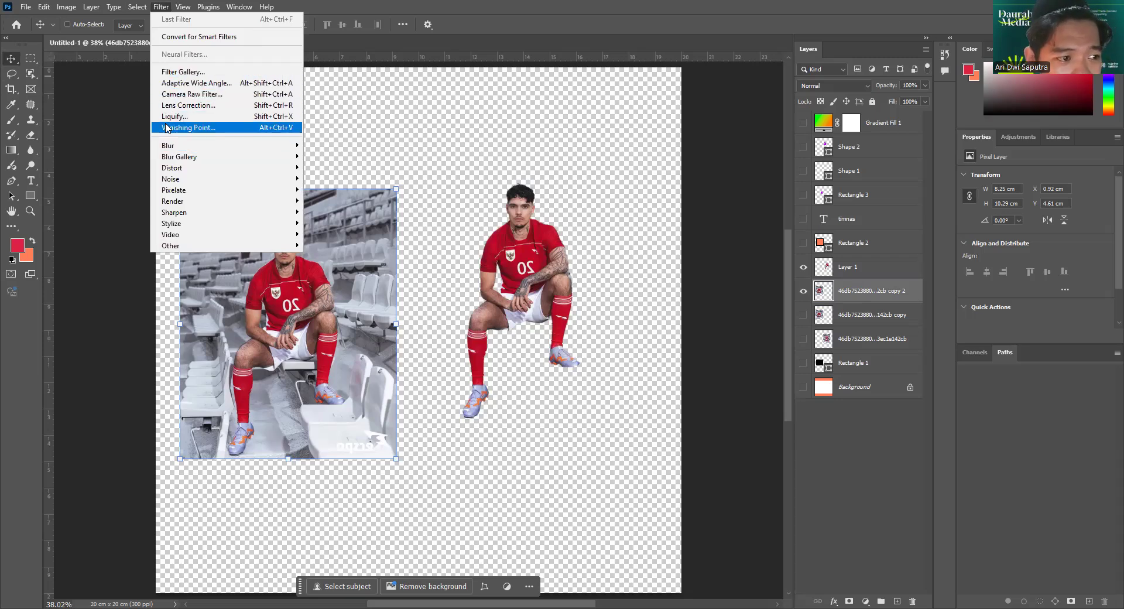
Try a Gaussian Blur with a radius of 78.4 pixels on the stadium photo layer, and cancel it.
mouse_move(250, 145)
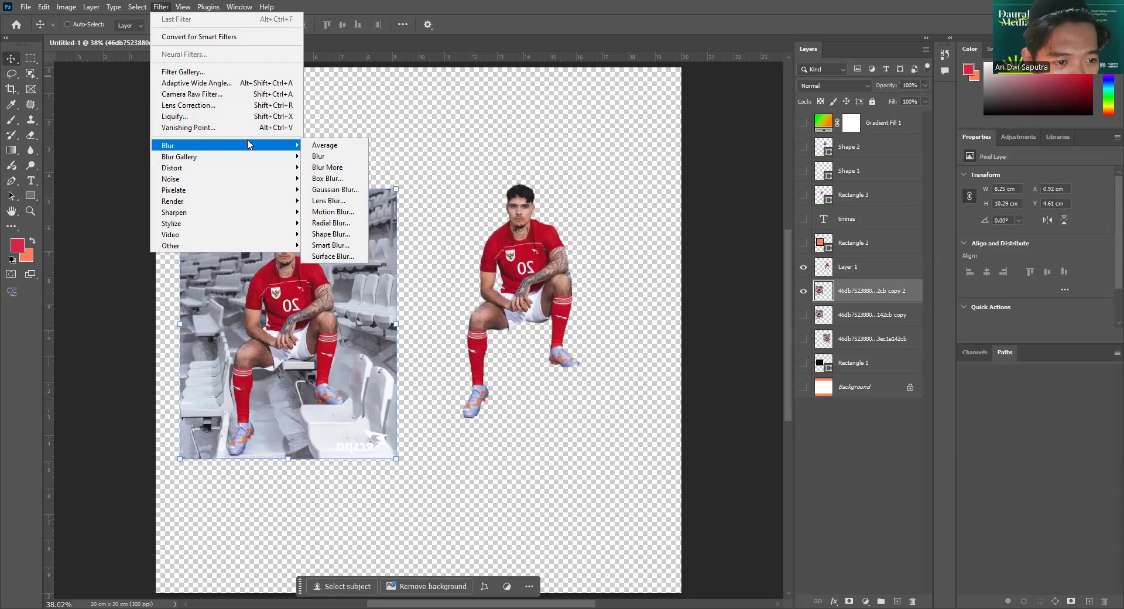
click(350, 193)
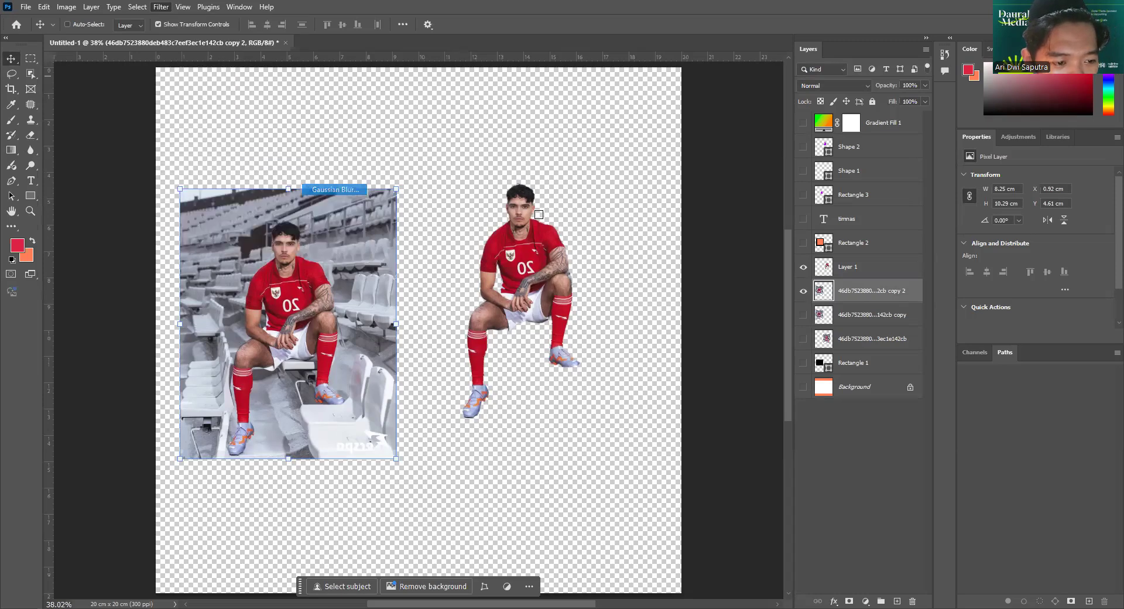
mouse_move(731, 321)
mouse_down()
mouse_move(707, 322)
mouse_move(729, 321)
mouse_up()
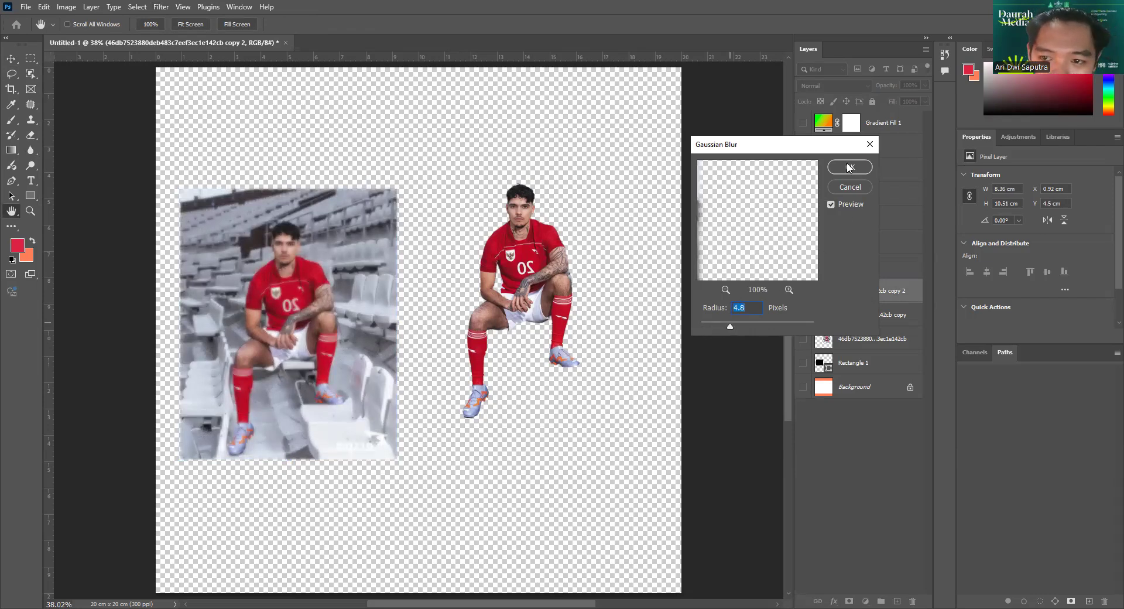
drag(731, 325, 768, 326)
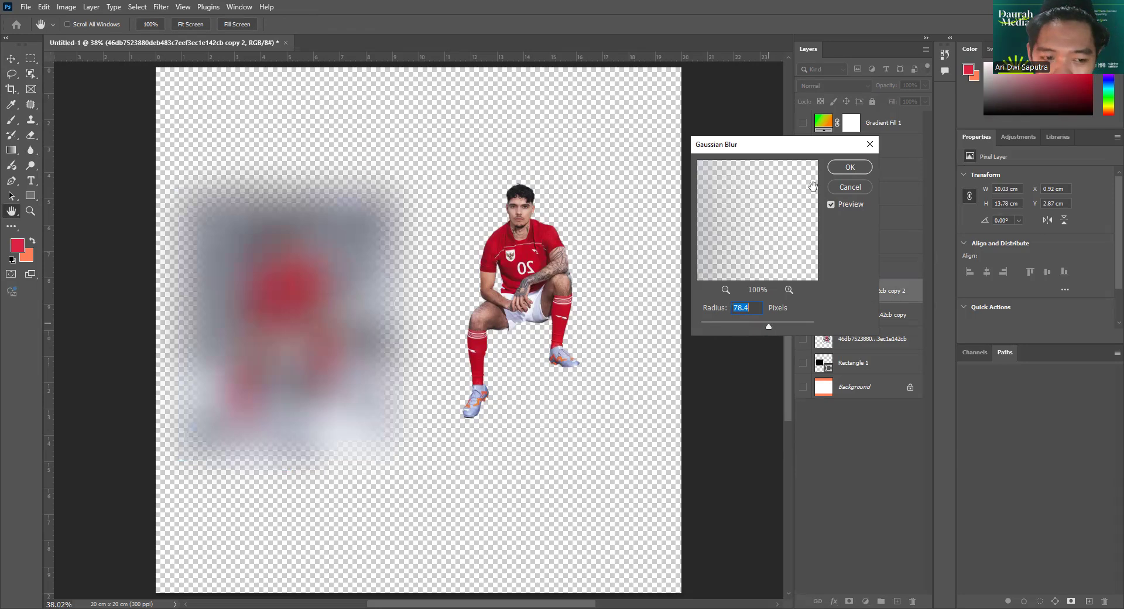
click(846, 187)
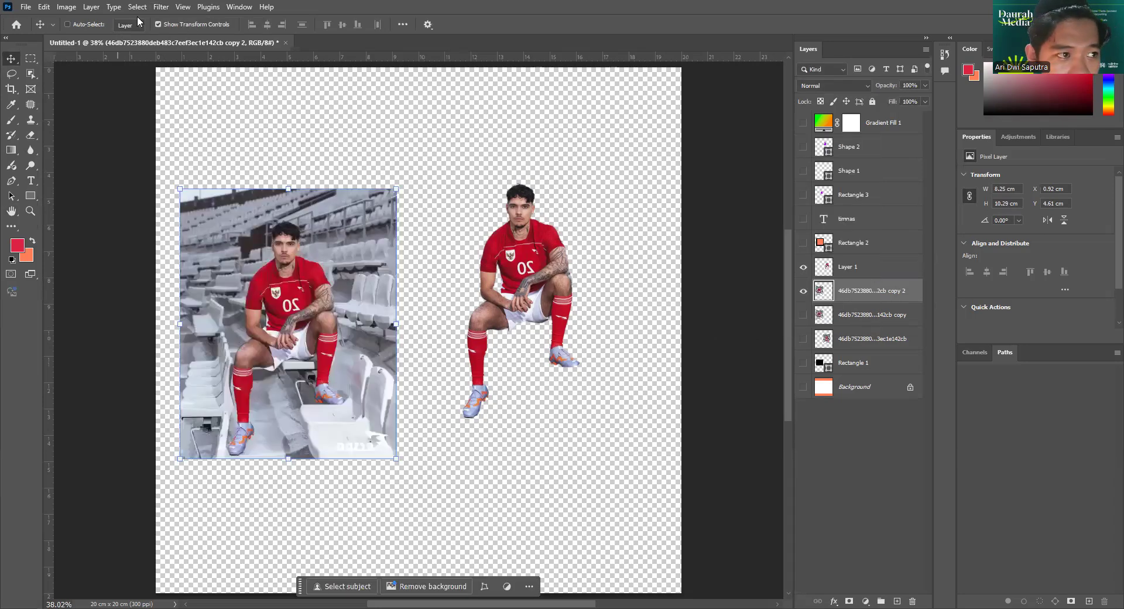
click(153, 7)
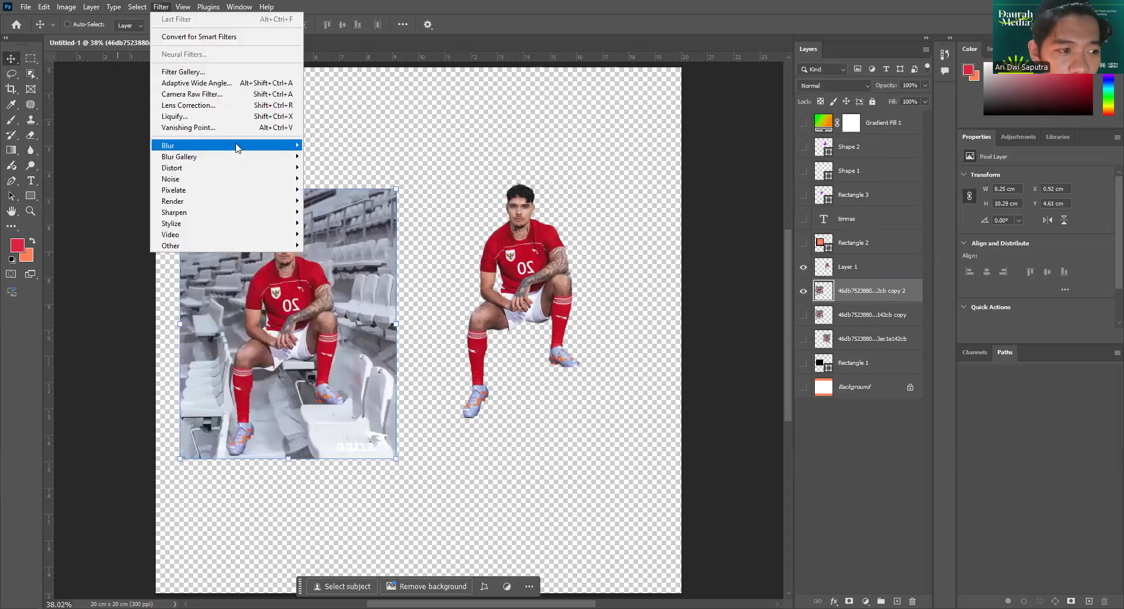
mouse_move(238, 145)
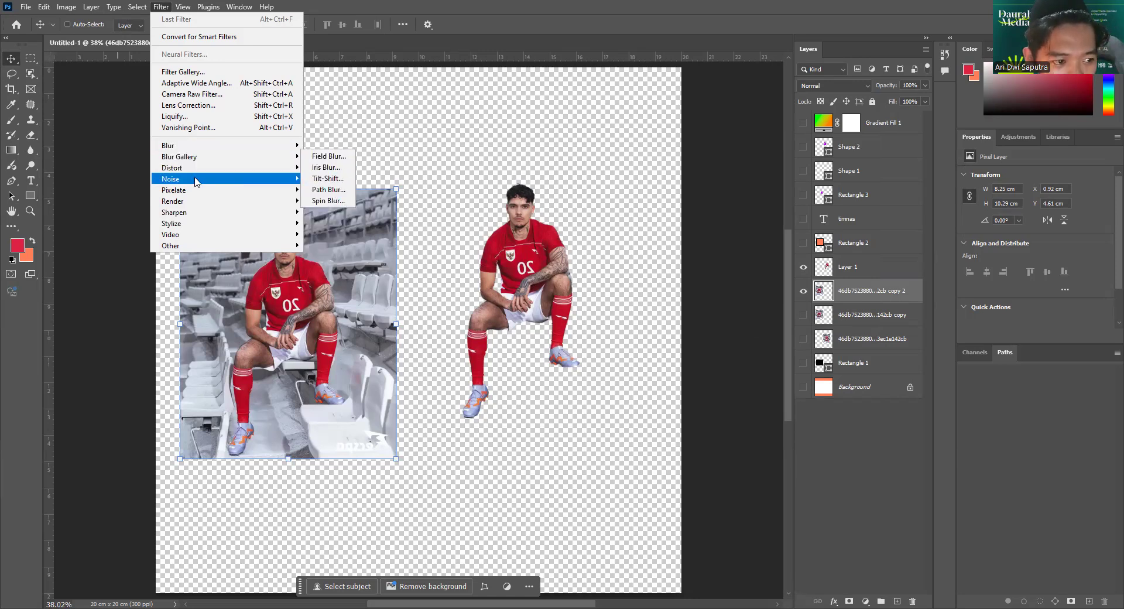
mouse_move(195, 206)
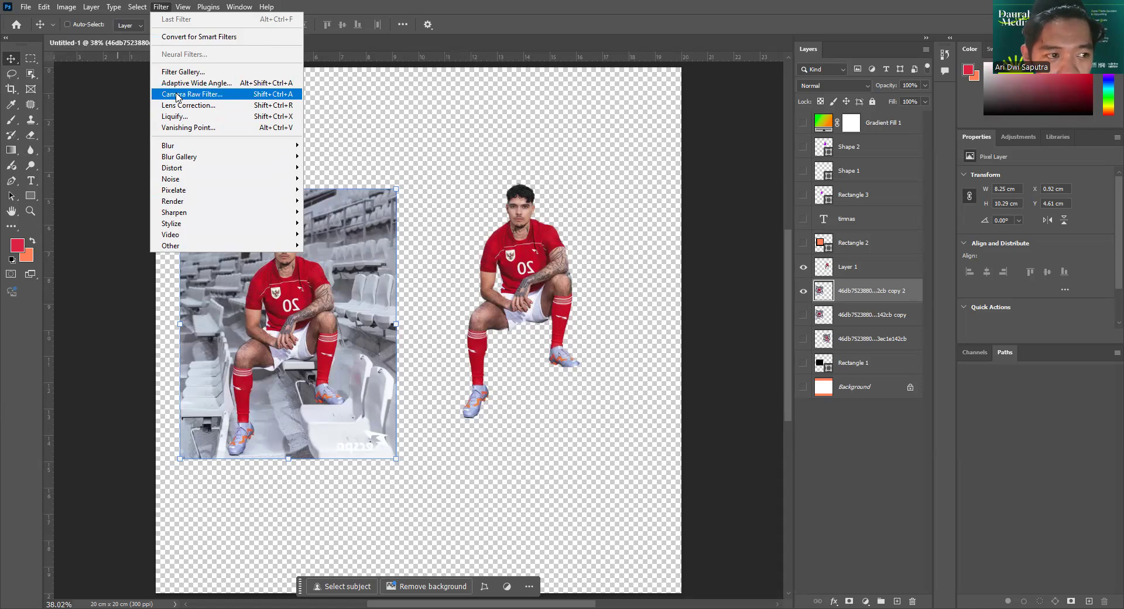
click(239, 6)
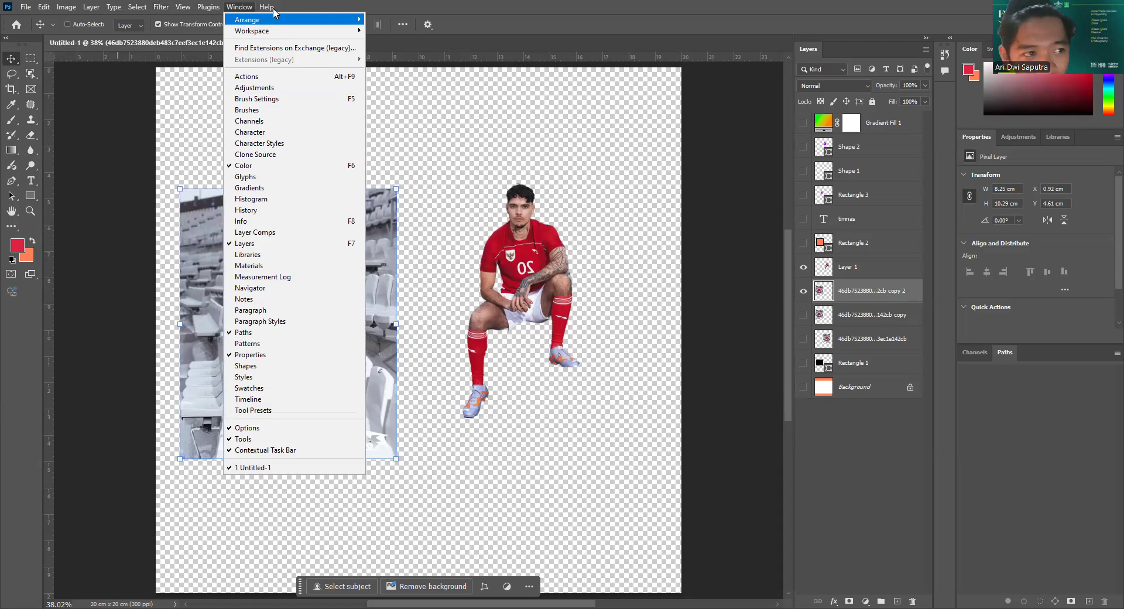
Lock the document guides and unlock them again.
click(182, 7)
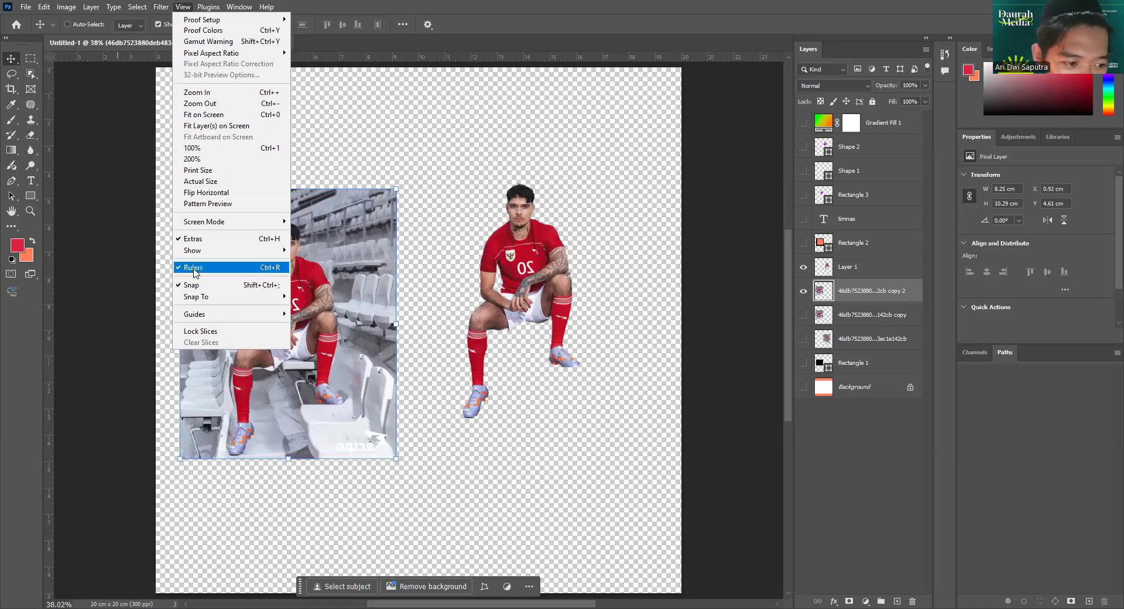
mouse_move(196, 314)
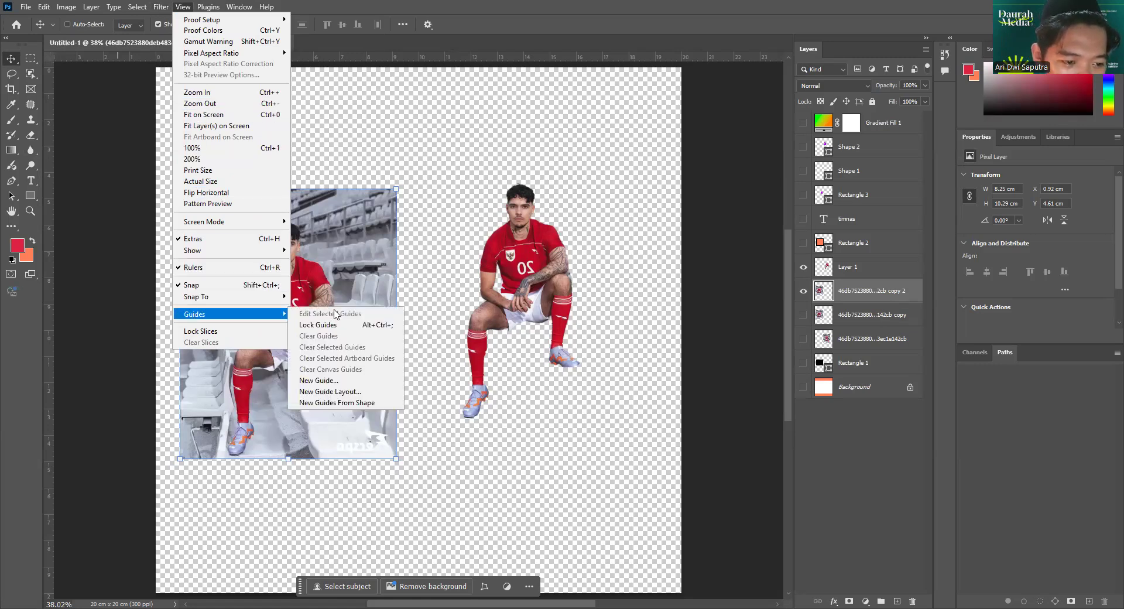
click(337, 326)
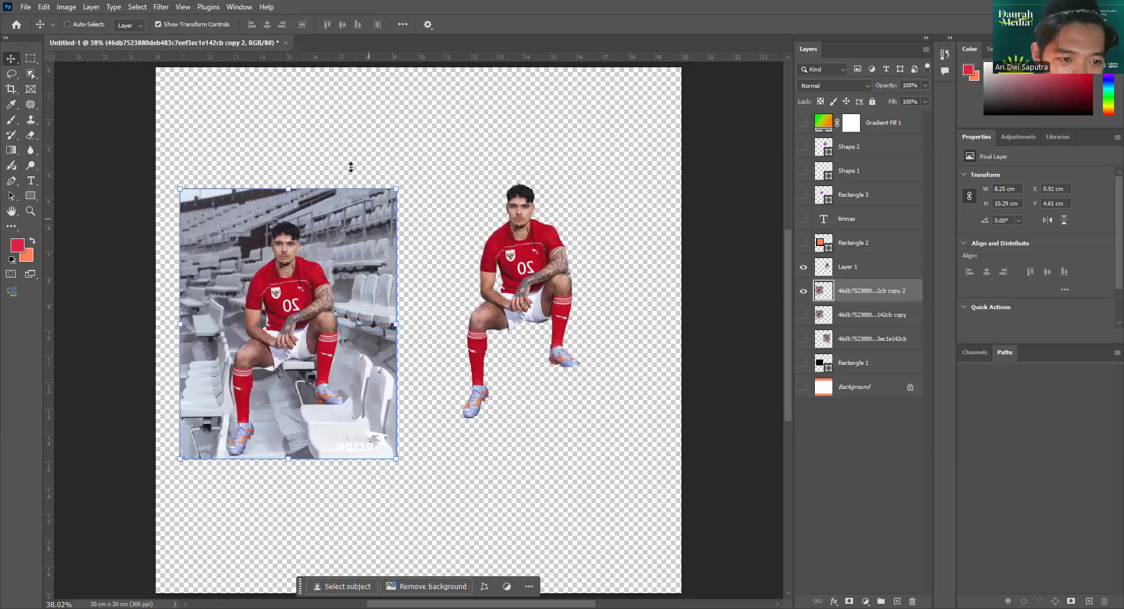
click(176, 7)
mouse_move(247, 316)
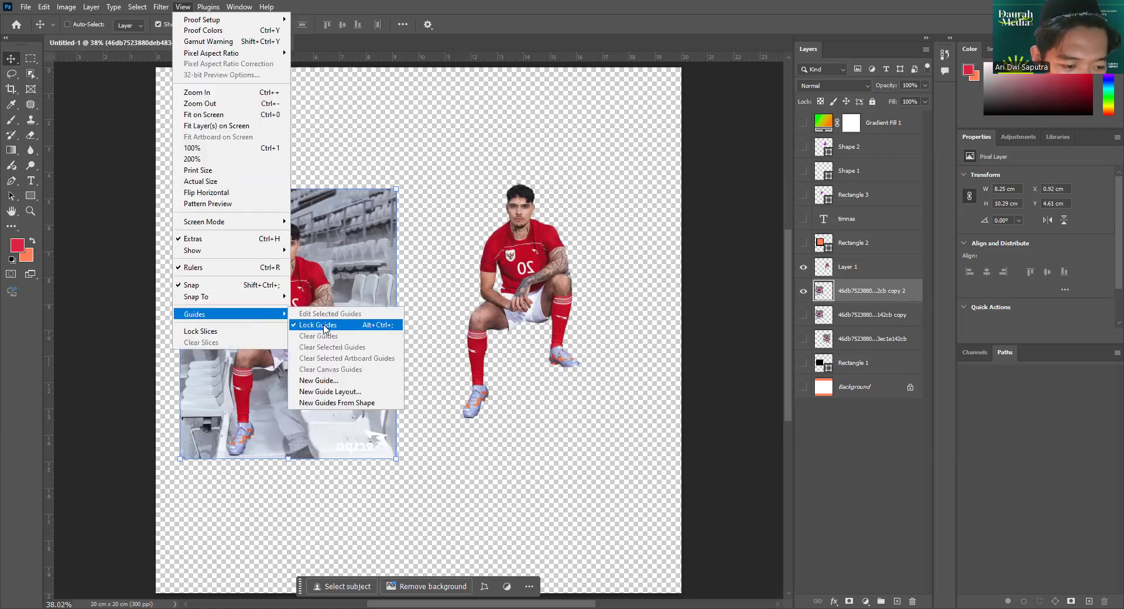
click(326, 324)
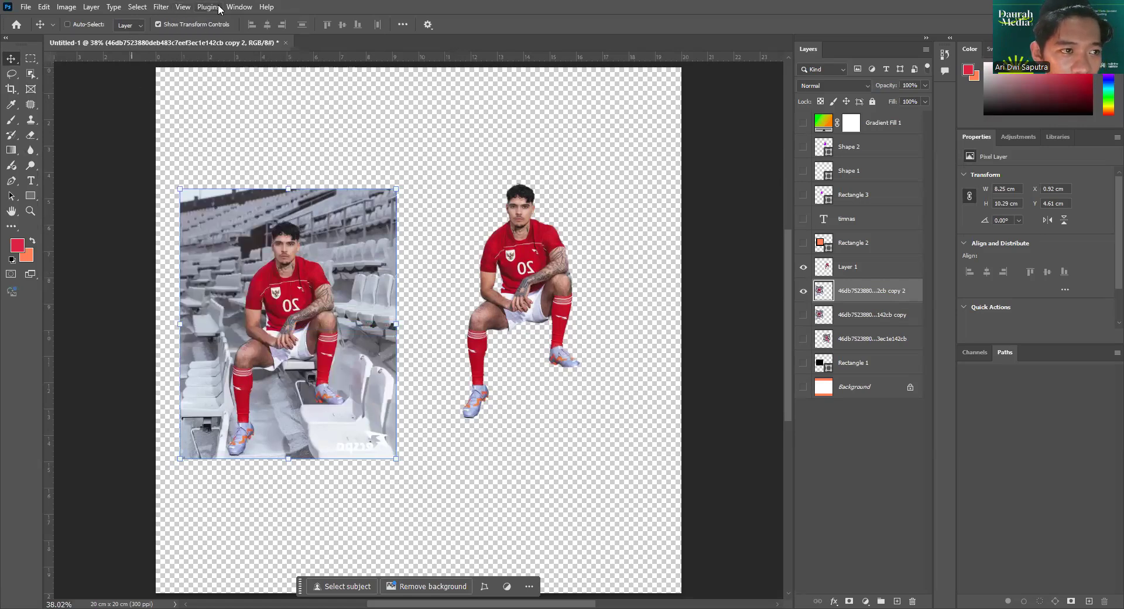
Hide the Tools panel and show it again.
click(242, 7)
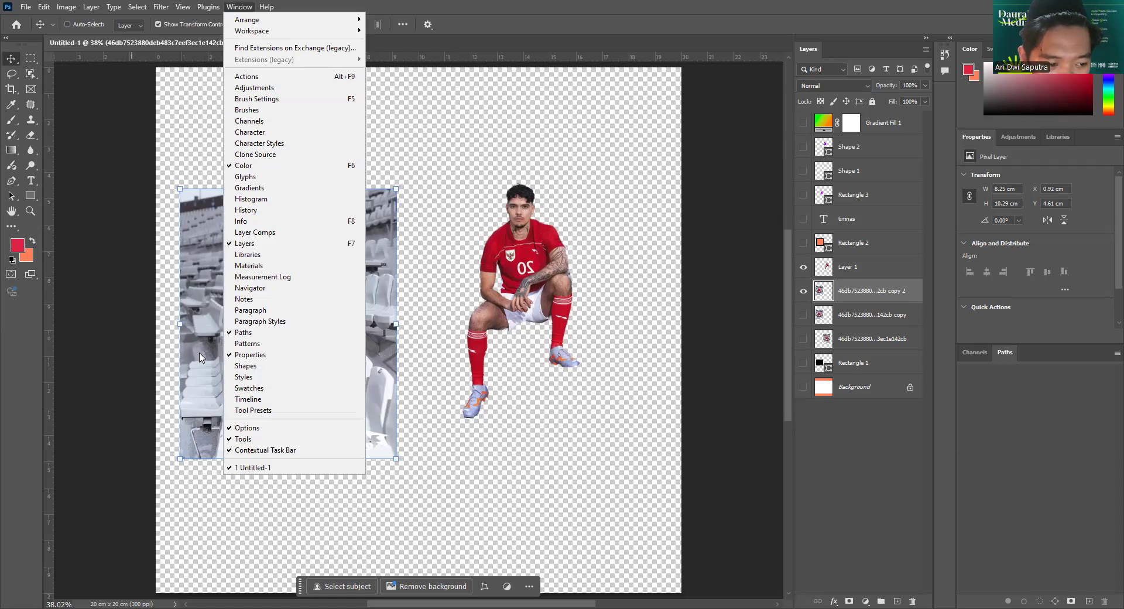
click(252, 440)
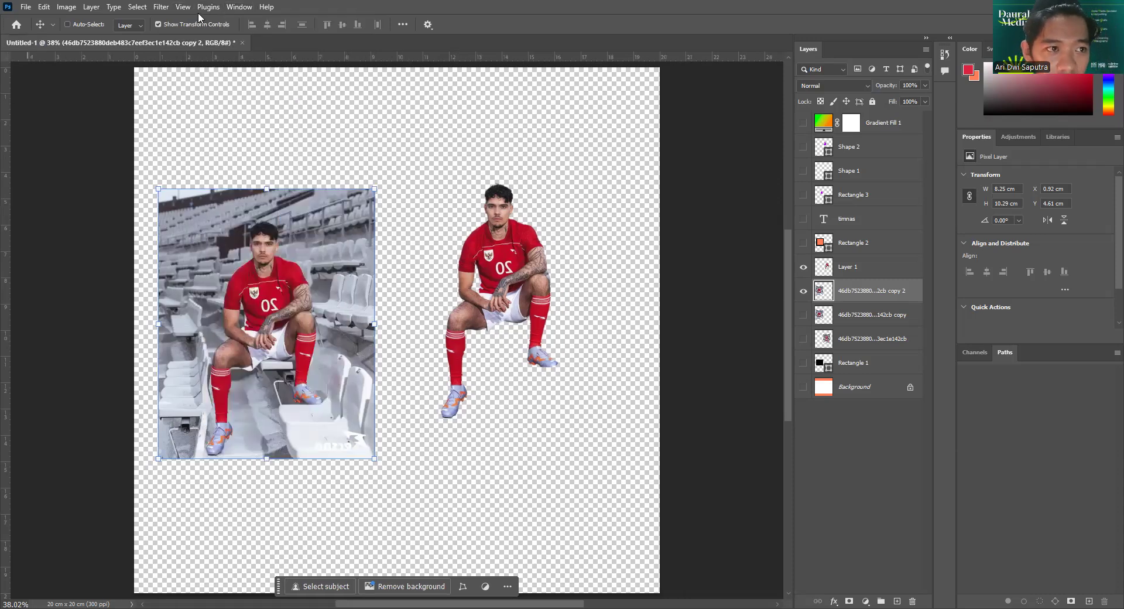
click(236, 7)
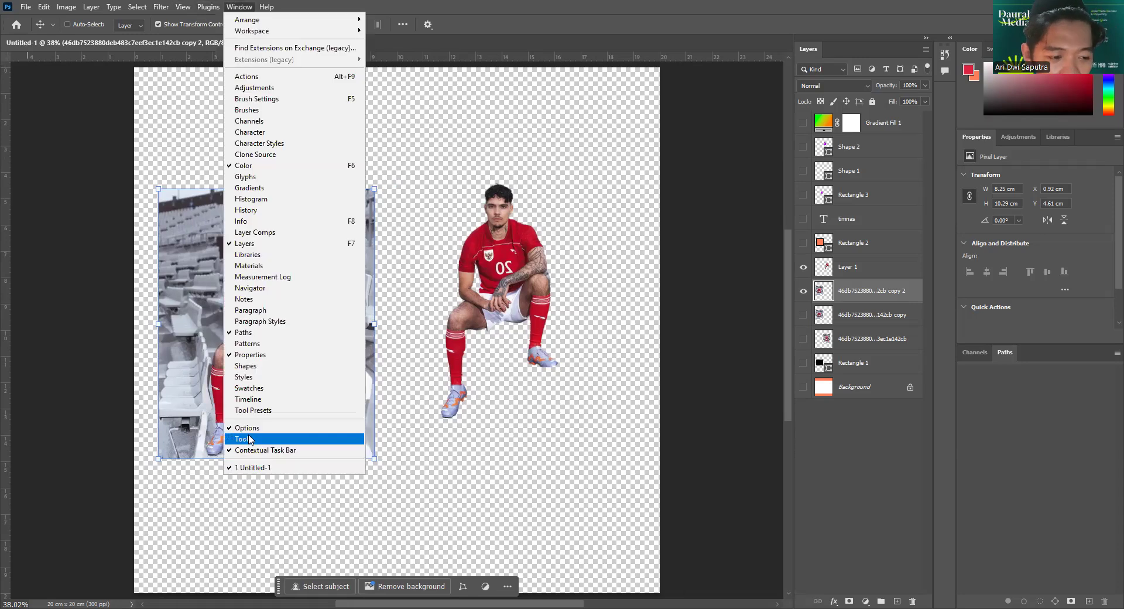
click(250, 439)
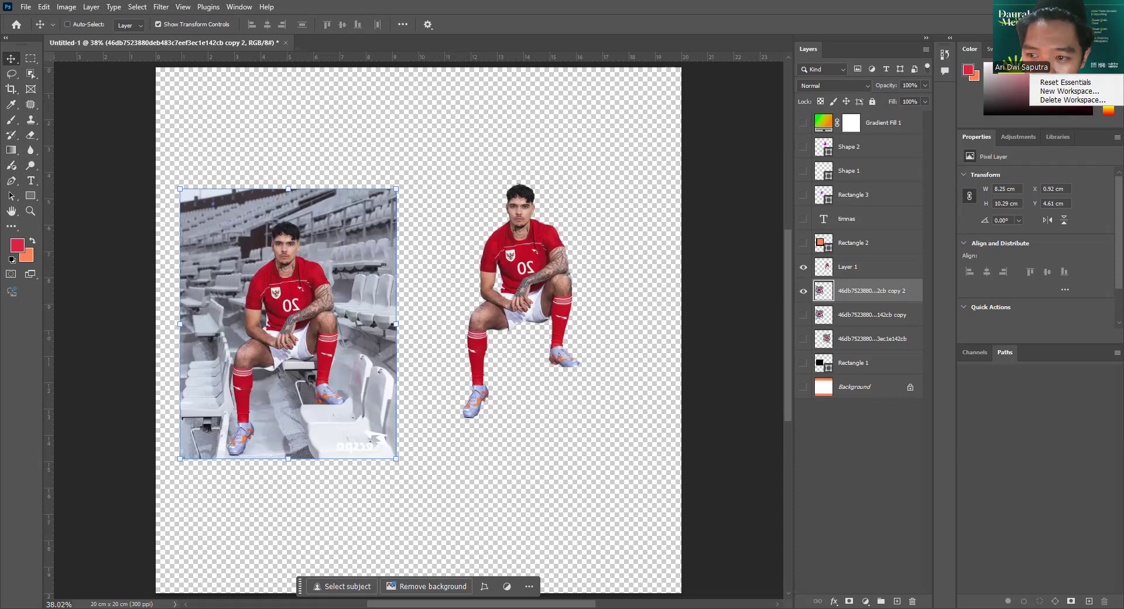
Switch to the Painting workspace and return to the Essentials workspace.
click(1052, 61)
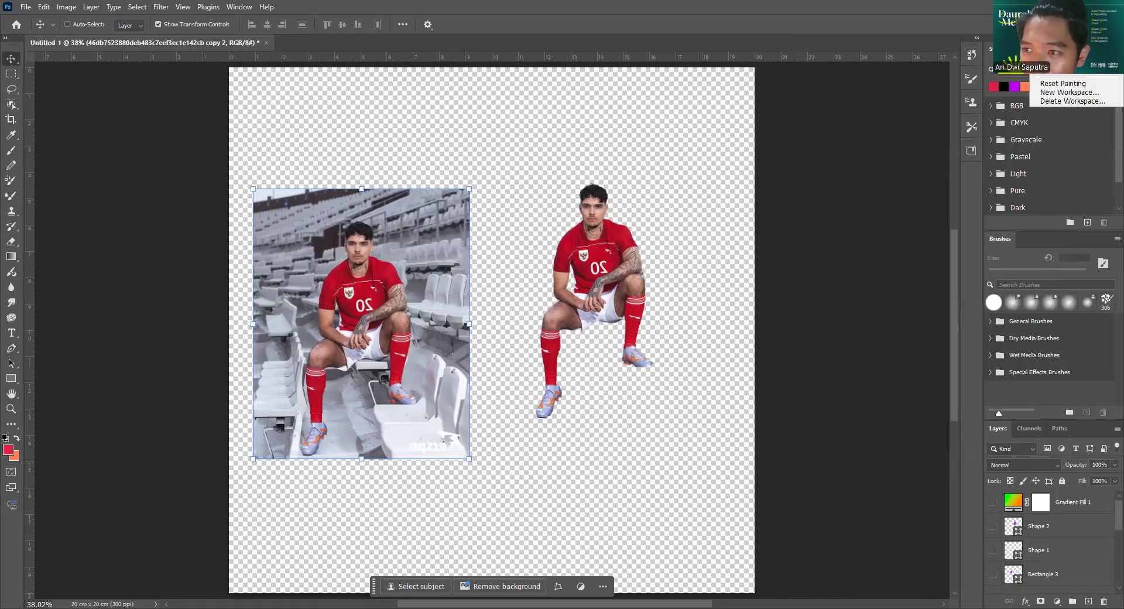
click(1059, 34)
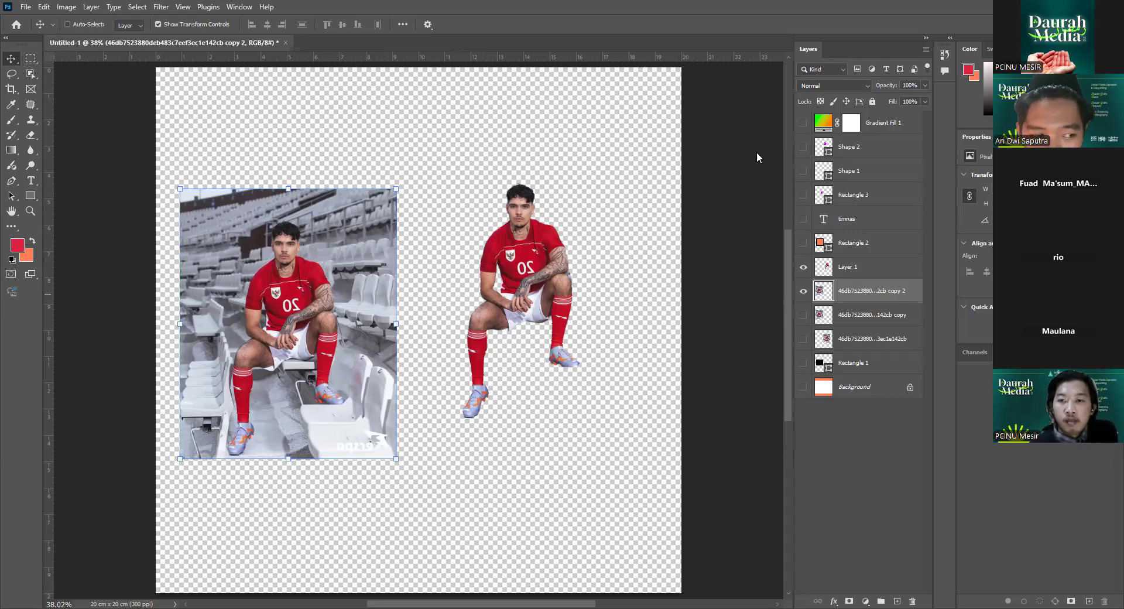
Draw a red rectangle about 627 by 424 px with a 111.11 px black stroke above the cut-out player, and hide its layer.
click(31, 196)
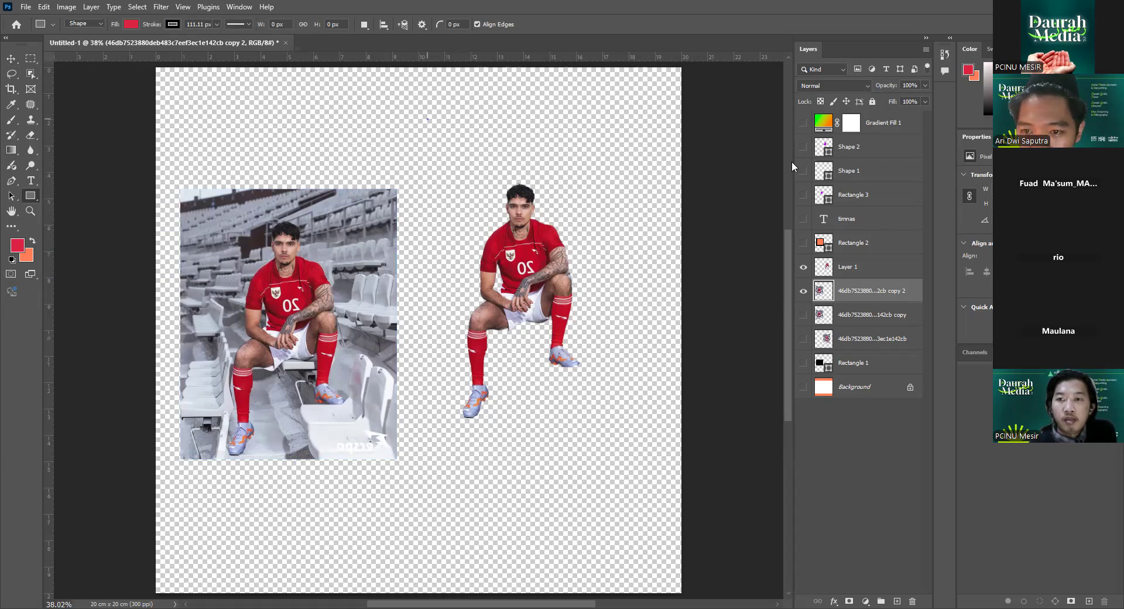
drag(428, 119, 566, 212)
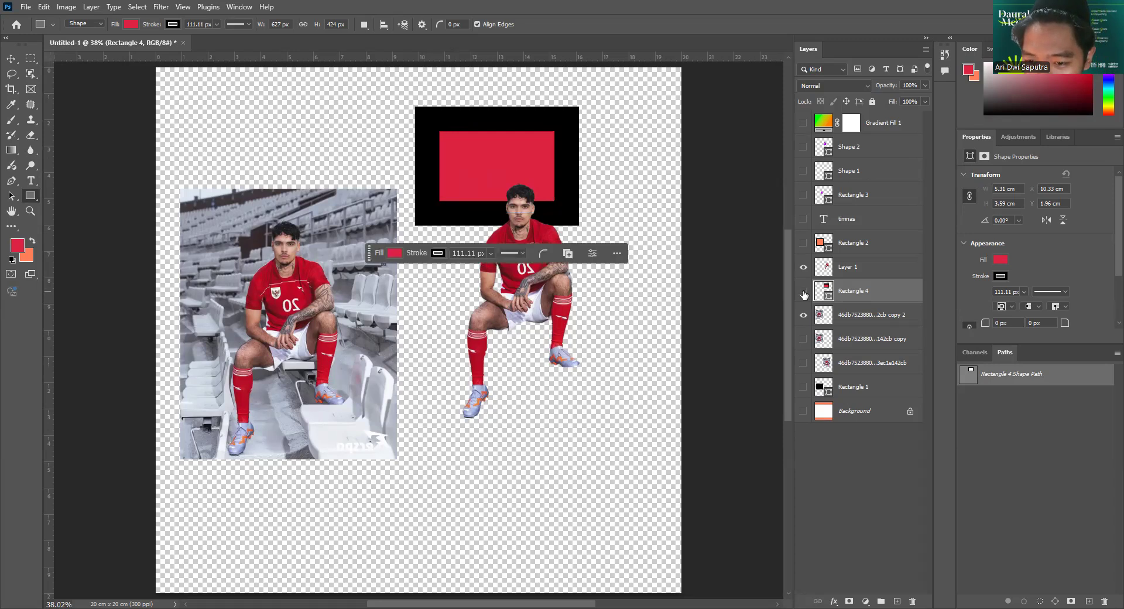
click(803, 290)
Show the "timnas" text layer, enable Auto-Select, and move the text into the empty area above both player images.
click(803, 218)
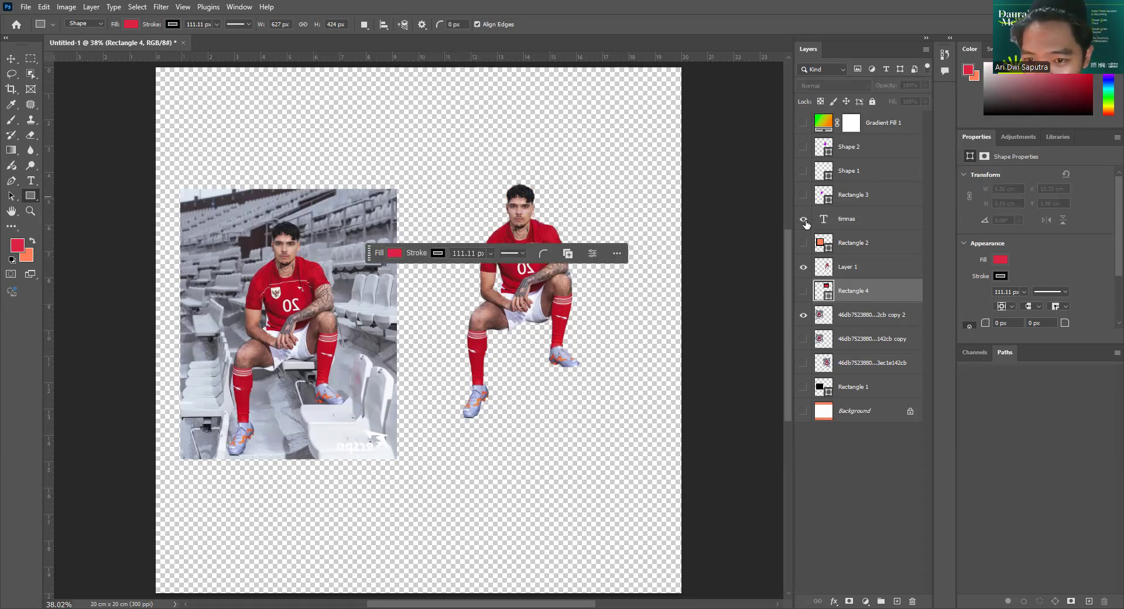
click(11, 59)
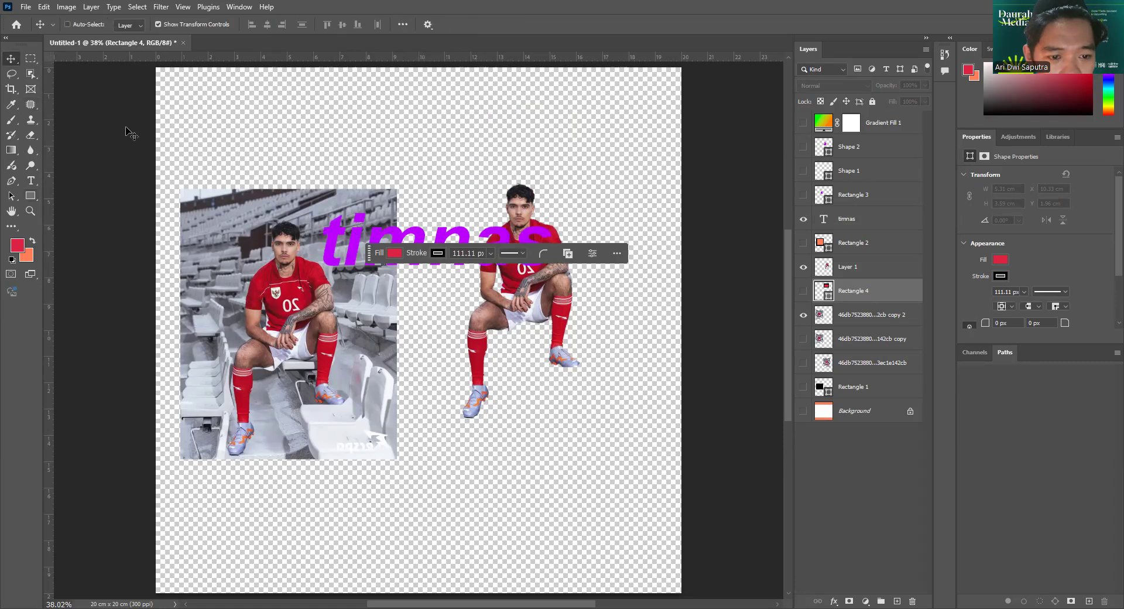
ctrl+click(400, 232)
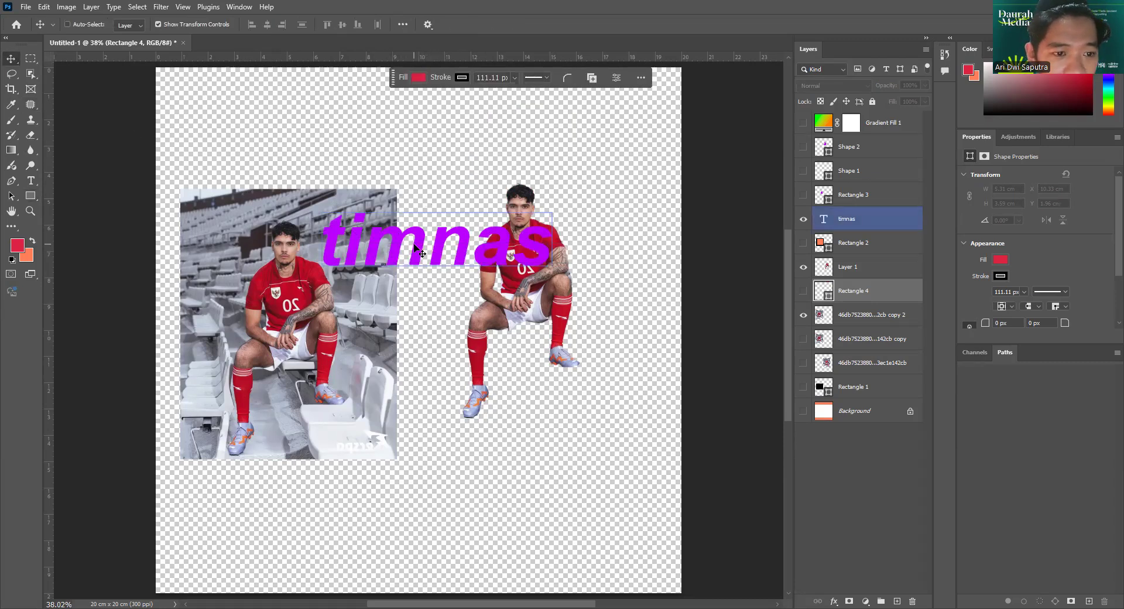
click(86, 26)
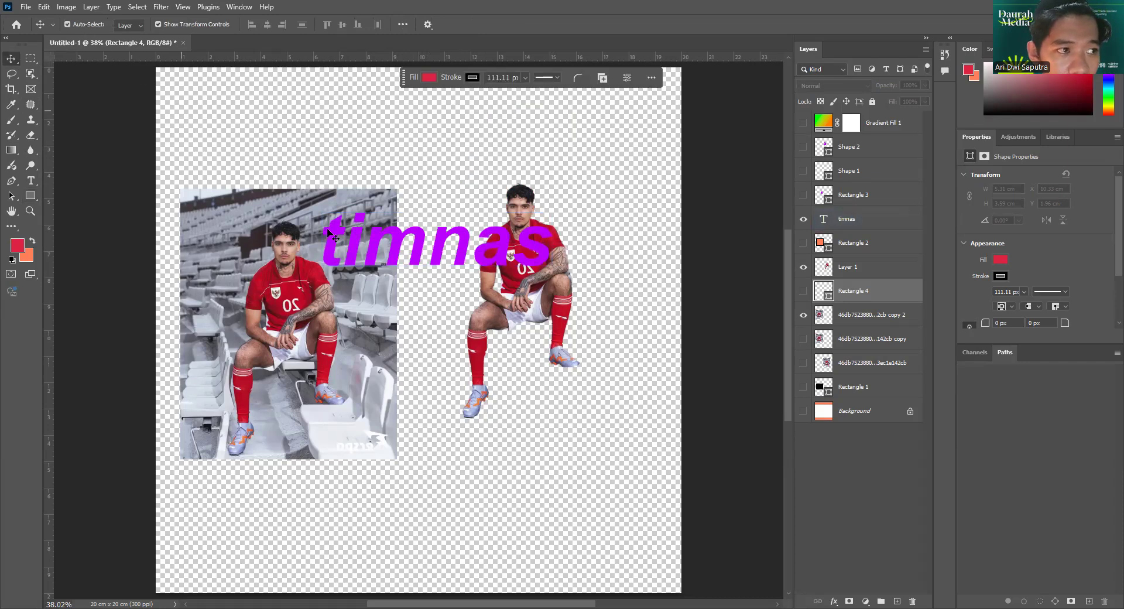
drag(465, 255, 480, 151)
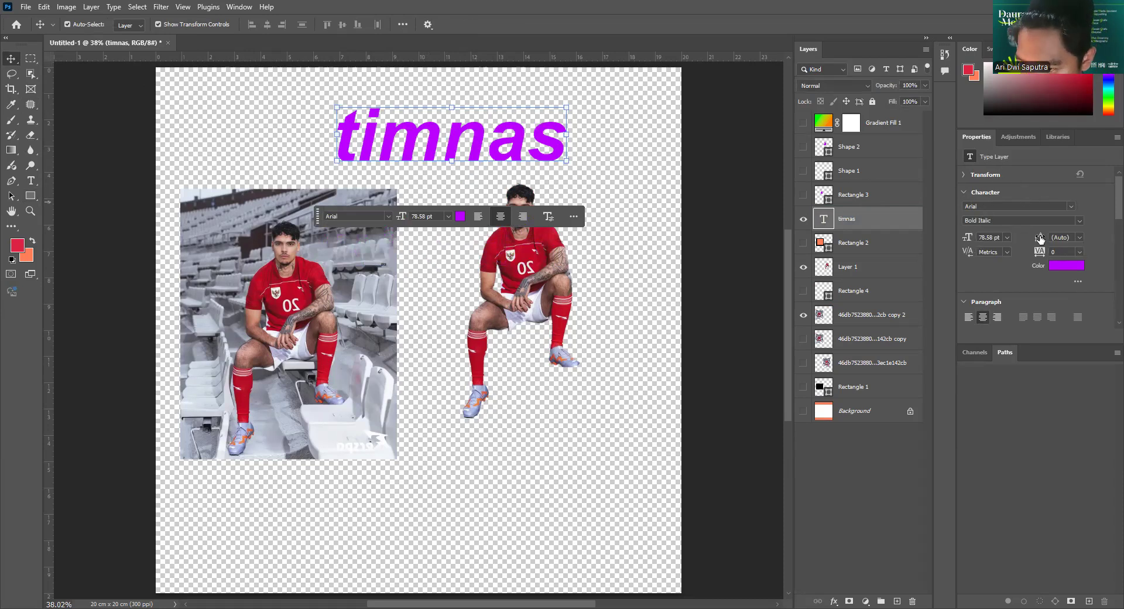
Add a second line reading "fsfsfsfs" below the word "timnas" in the text layer.
key(t)
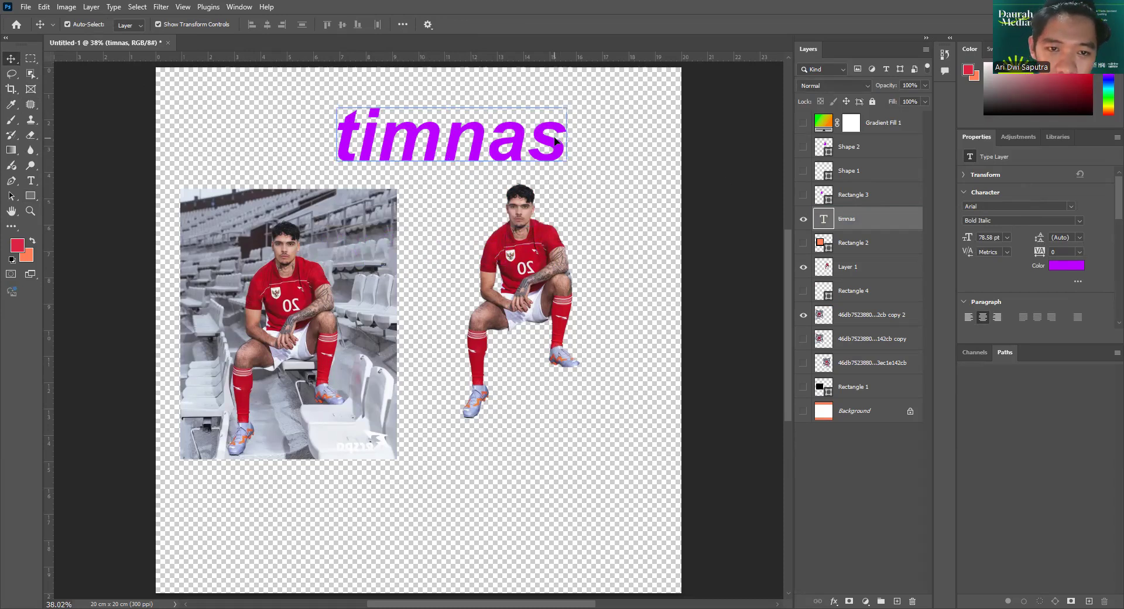
click(555, 137)
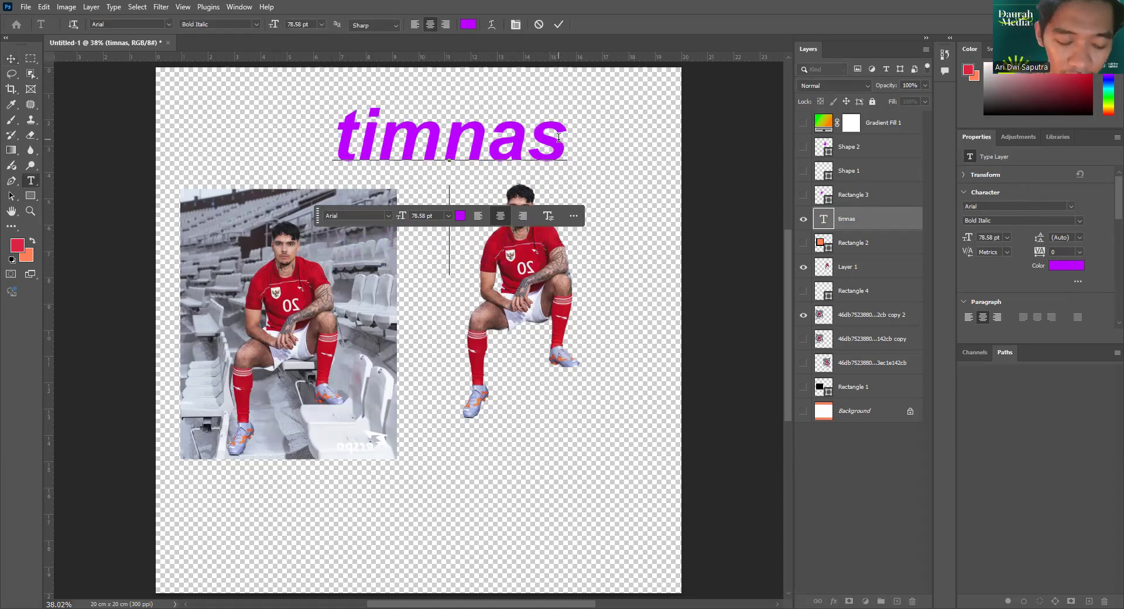
text(fsfsfsfs)
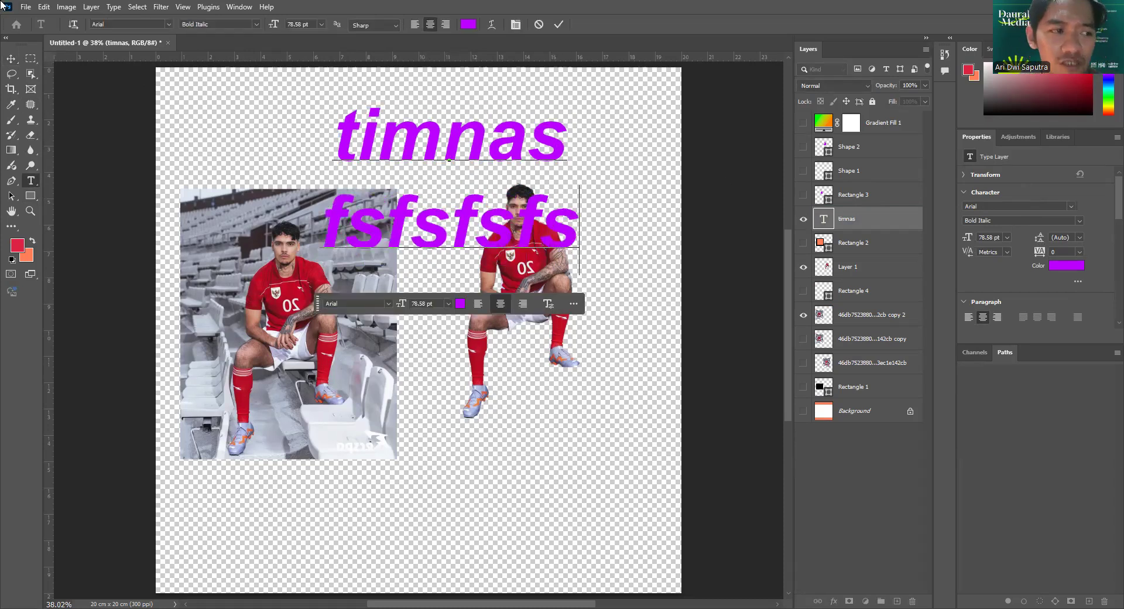
key(Left)
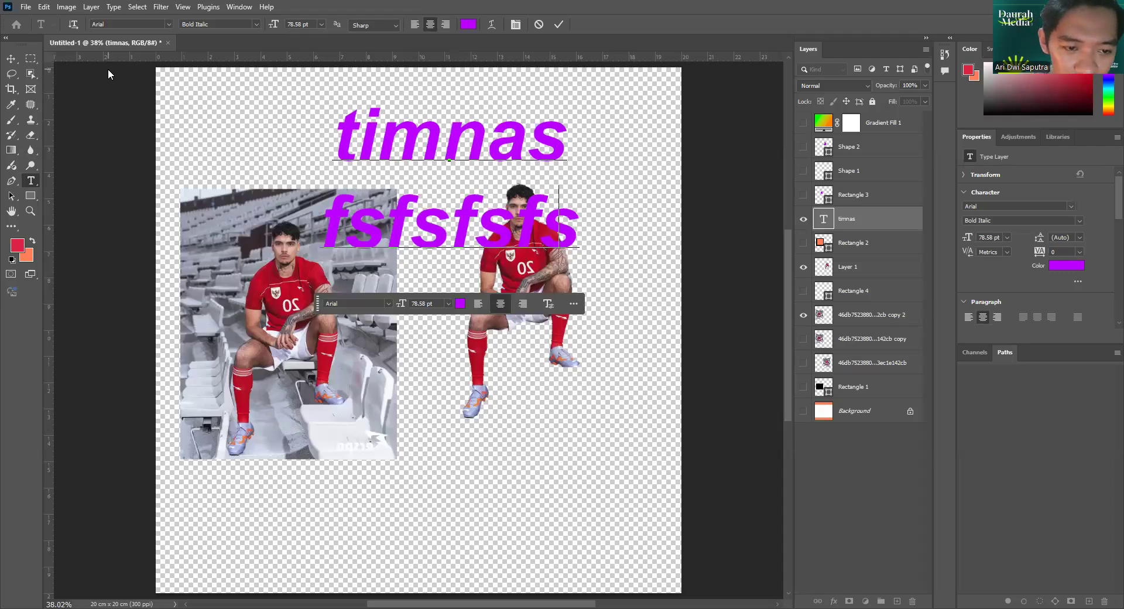
Replace the second line of the text with "indonesia" and commit the edit.
key(BackSpace)
key(BackSpace)
key(BackSpace)
key(BackSpace)
key(BackSpace)
key(BackSpace)
key(BackSpace)
key(BackSpace)
text(indo)
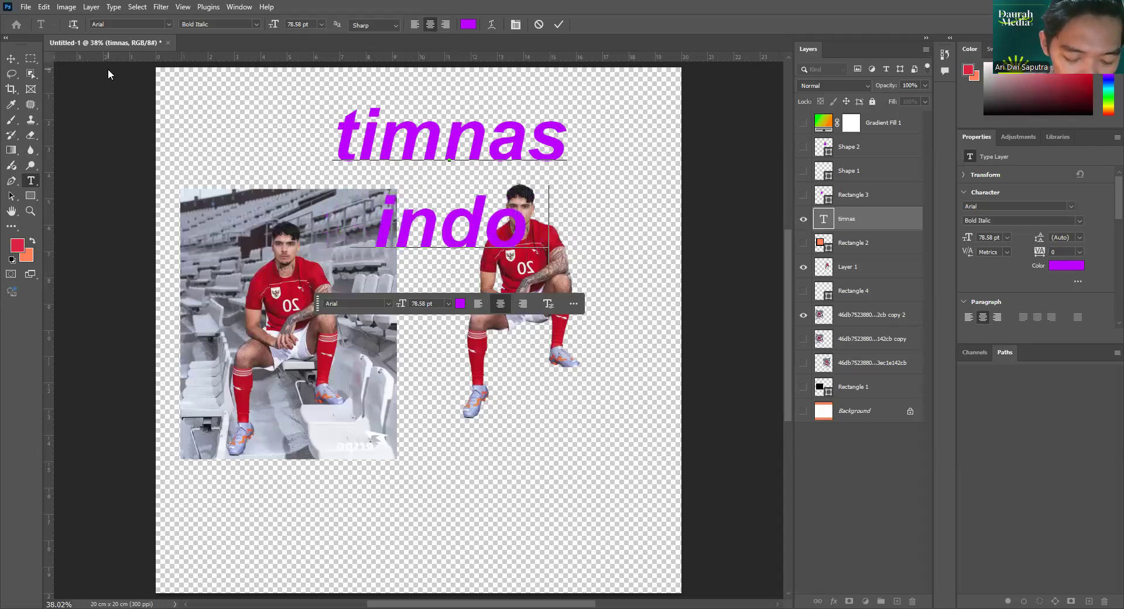
text(nesia)
click(11, 59)
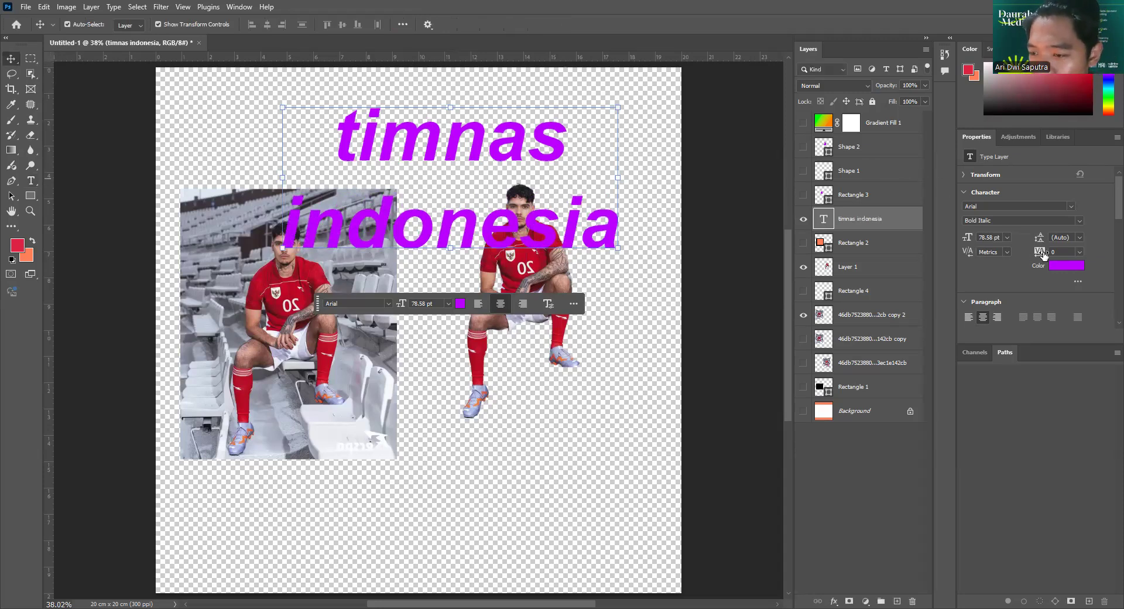
Set the leading of the "timnas indonesia" text to 58 pt and left-align its paragraph.
drag(1040, 255, 1017, 235)
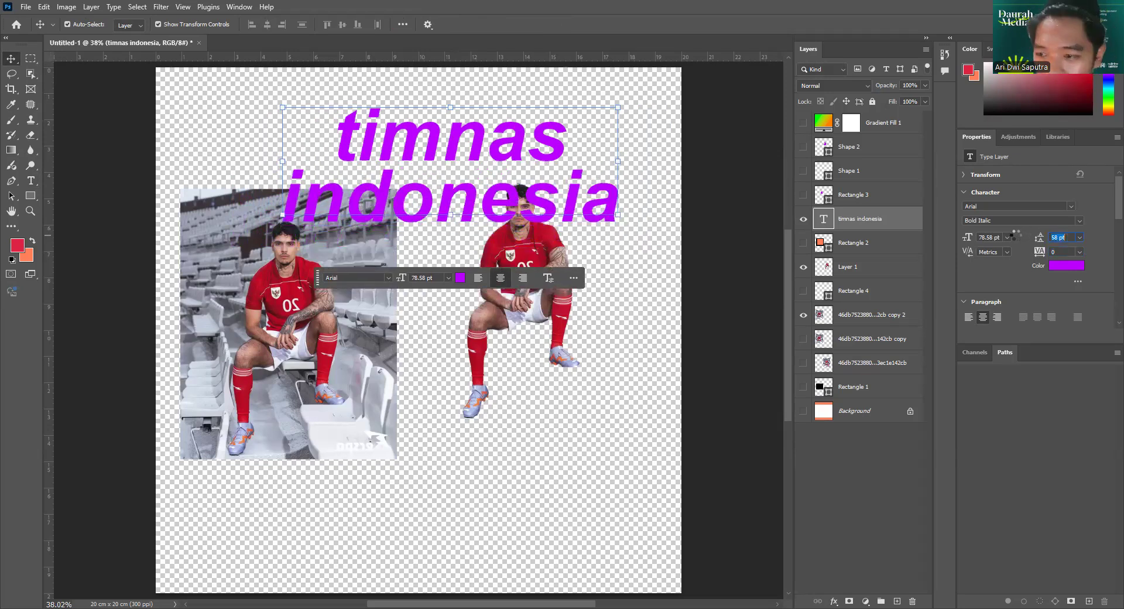
scroll(984, 300, down, 1)
click(968, 298)
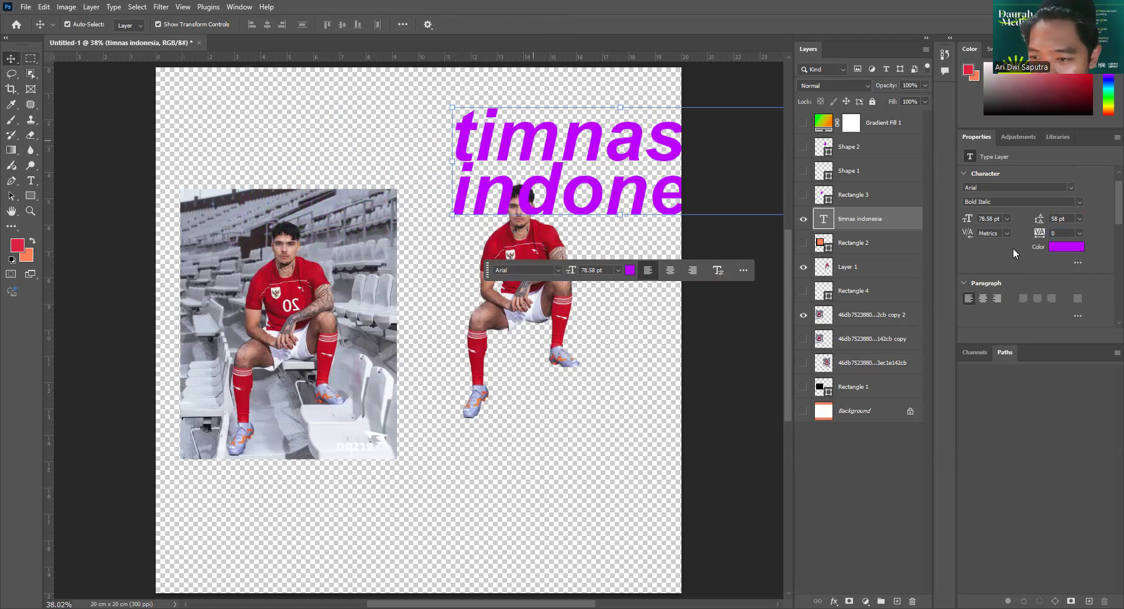
Move the "timnas indonesia" text left so both lines fit on the canvas, and format it in all caps.
drag(458, 163, 235, 166)
scroll(991, 271, down, 5)
scroll(991, 270, down, 1)
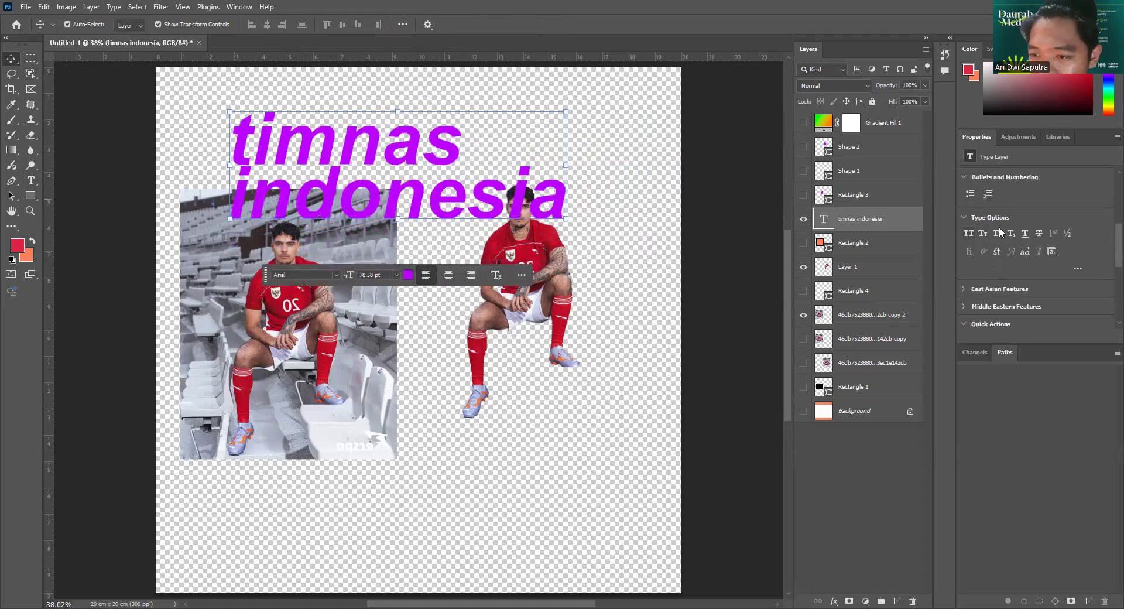
click(968, 234)
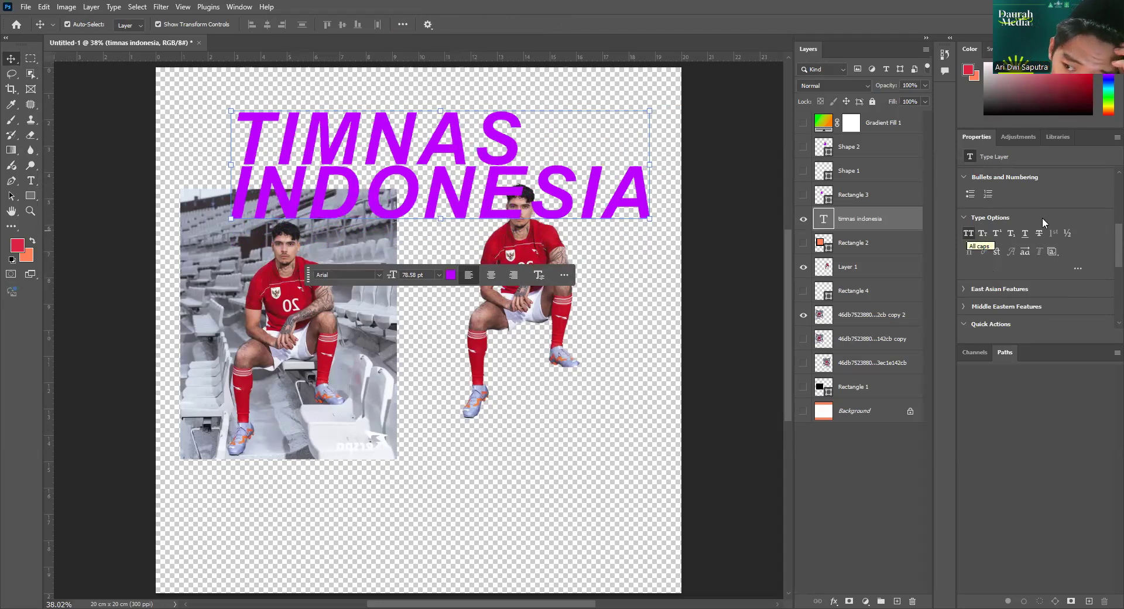
Set the title's leading to 72 pt and its tracking to 20.
scroll(1041, 220, up, 3)
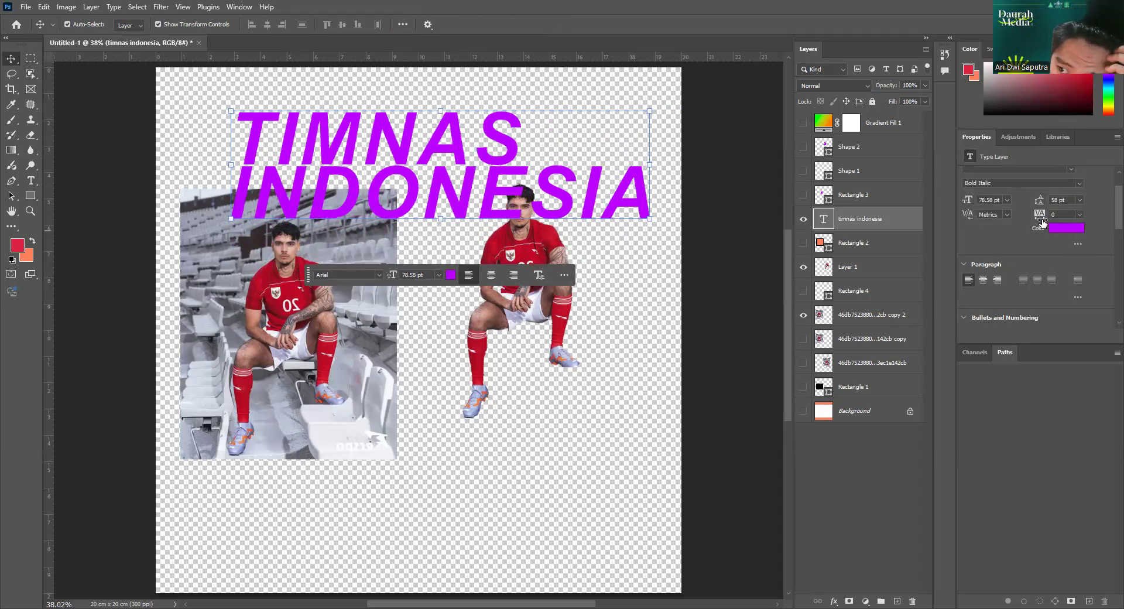
drag(1041, 221, 1050, 200)
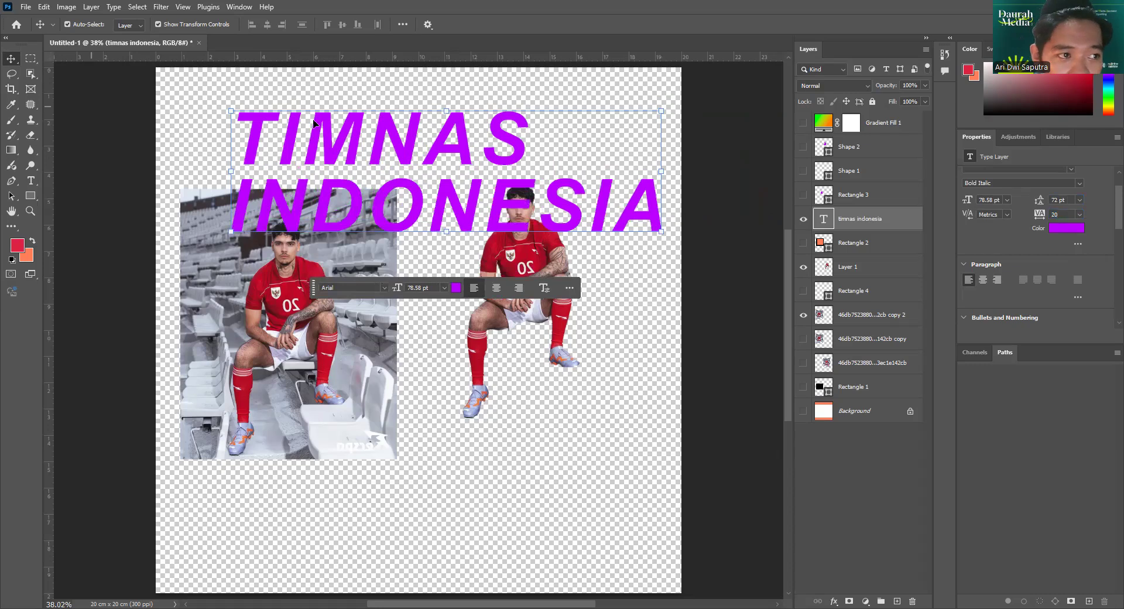
Search the fonts for "ebas" and apply Bebas Neue Regular to the title.
scroll(1010, 190, up, 2)
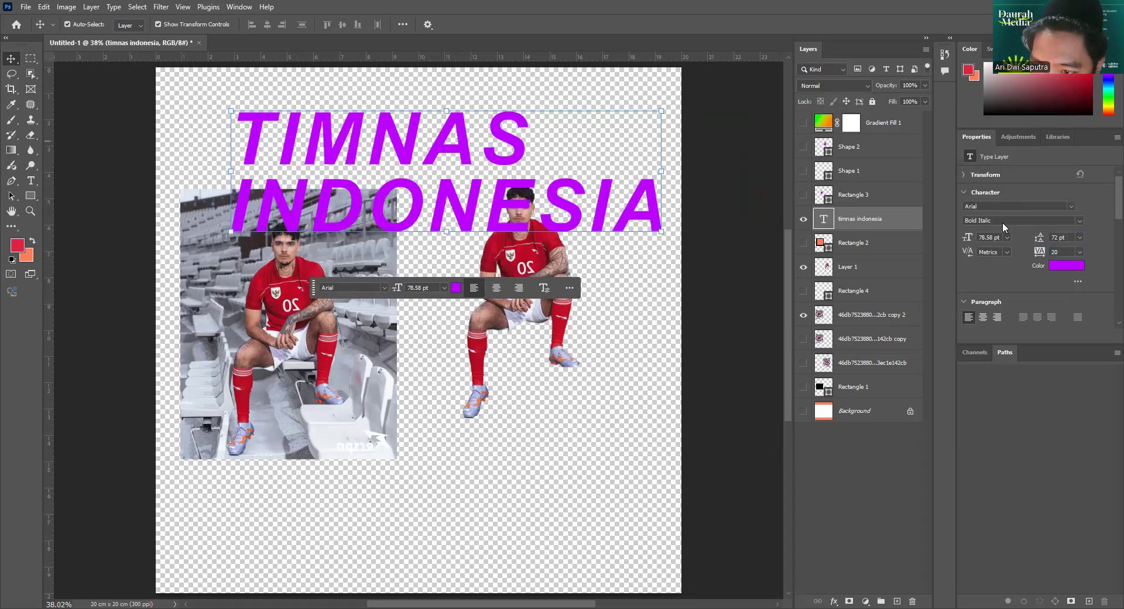
click(1005, 206)
drag(1002, 206, 905, 214)
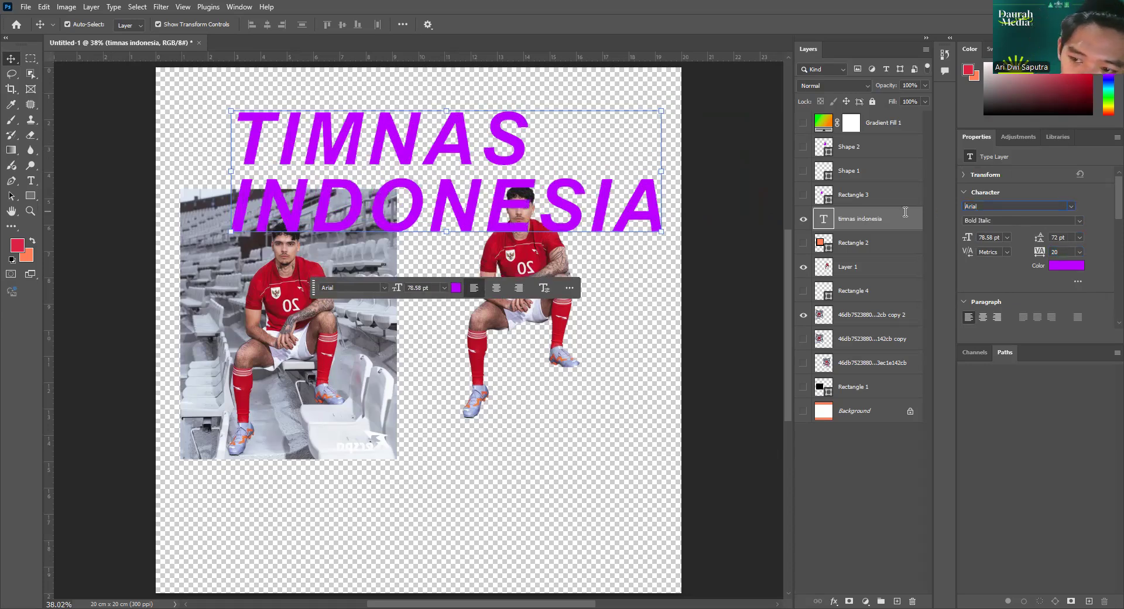
click(964, 208)
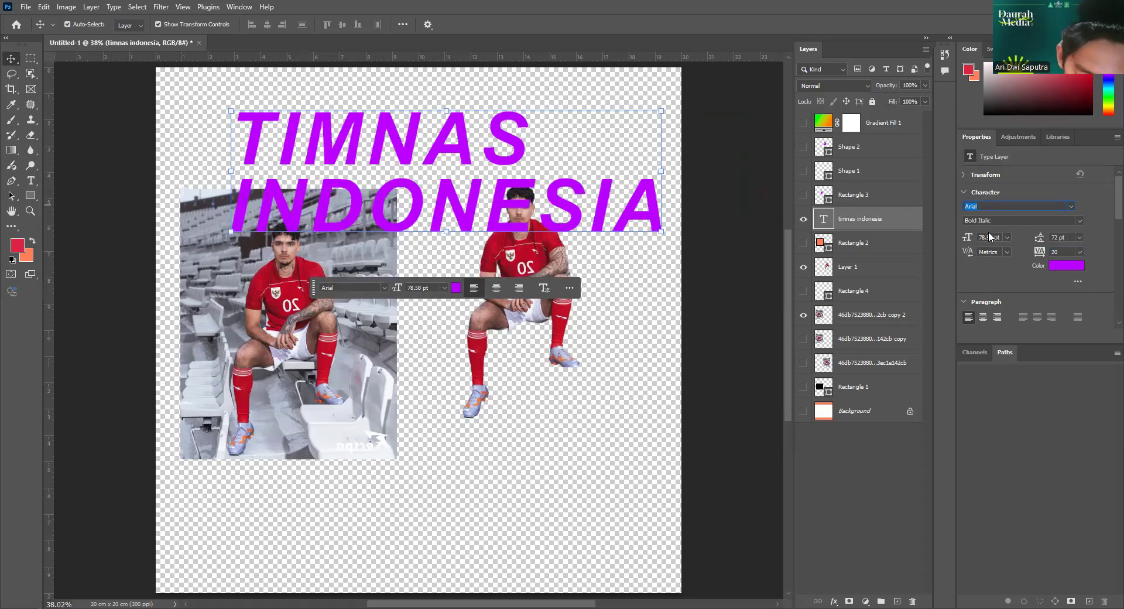
text(ebas)
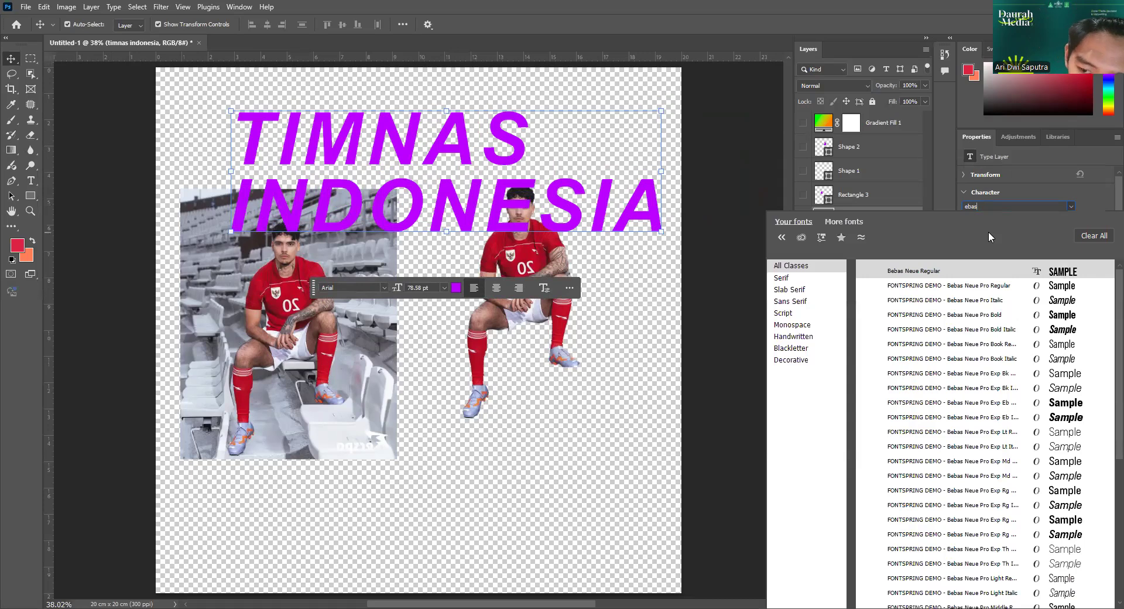
click(928, 272)
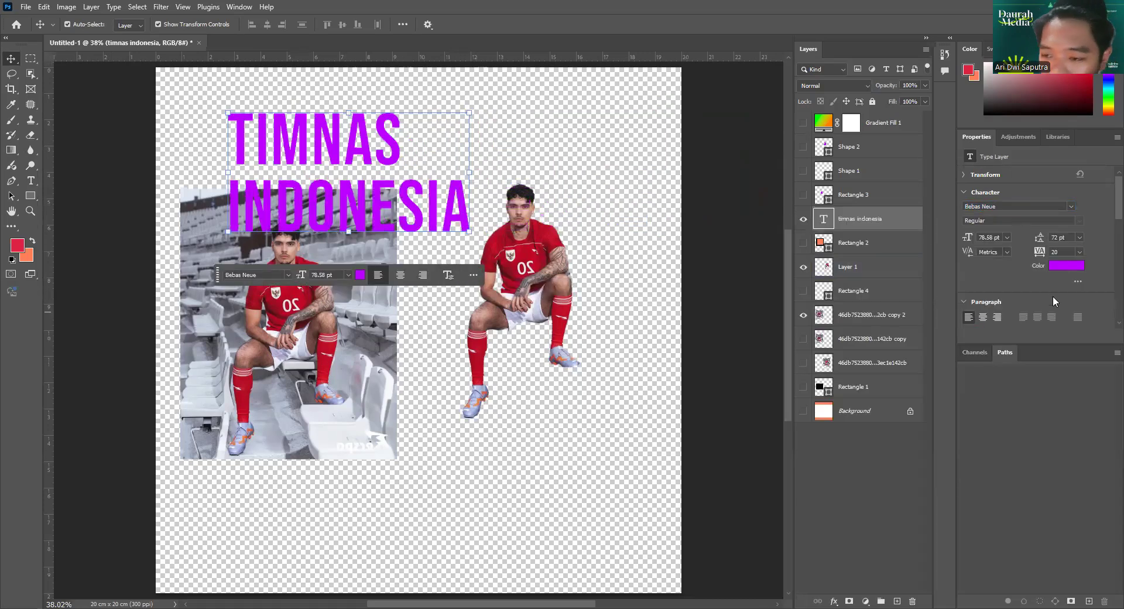
Change the title's font to Aldo the Apache Regular.
click(1074, 204)
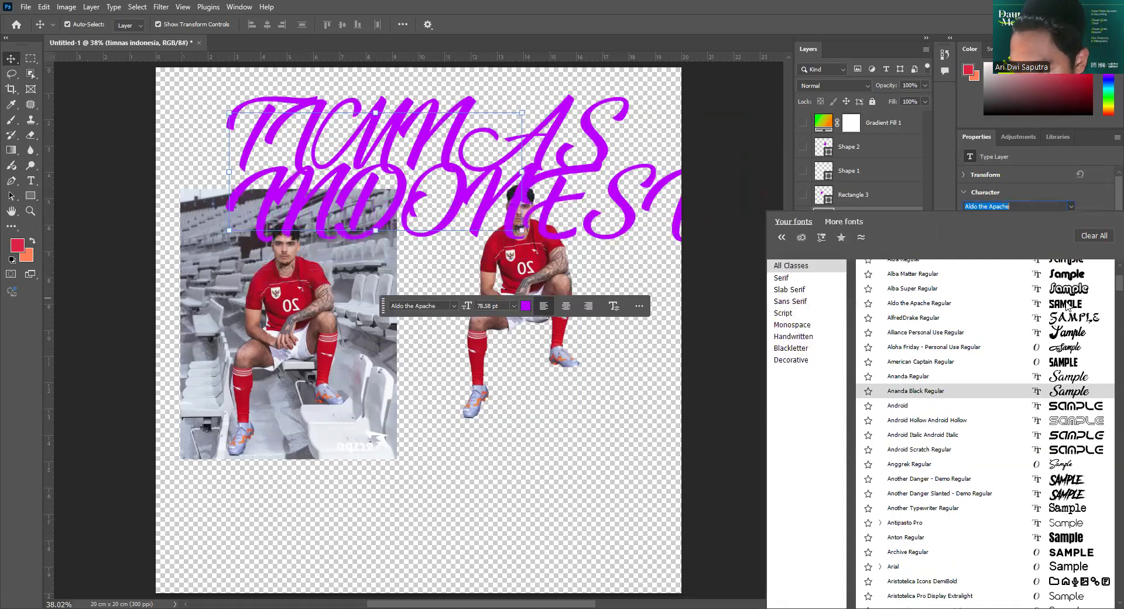
click(1065, 303)
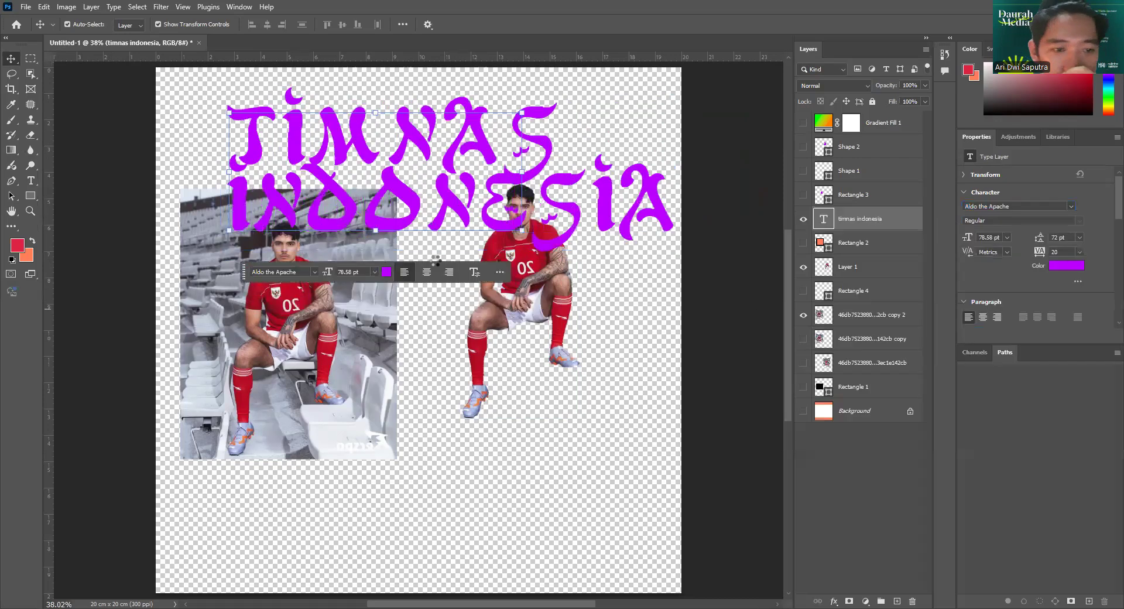
Move the stadium photo and the cut-out player down below the title, and reselect the title text.
click(333, 350)
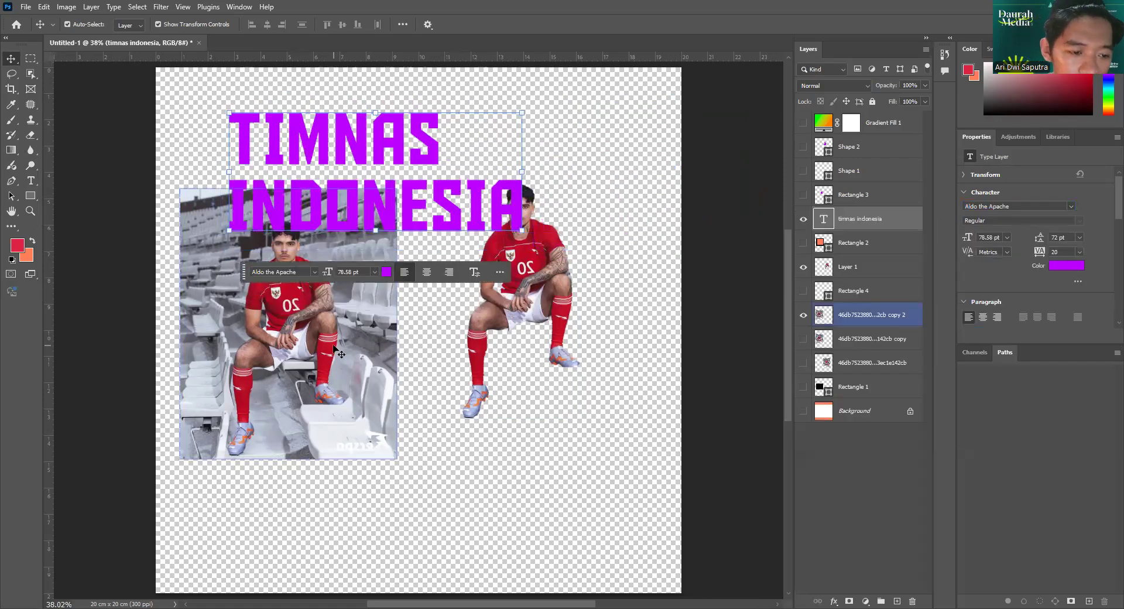
drag(530, 268, 537, 429)
click(468, 218)
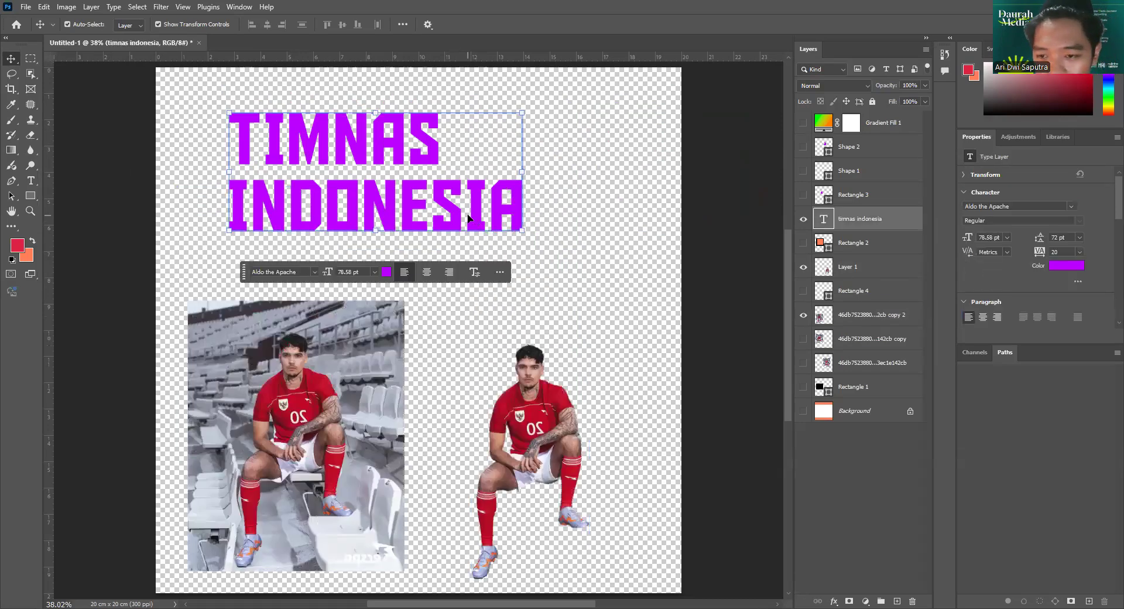
Create a new empty layer above the "timnas indonesia" text layer.
click(812, 271)
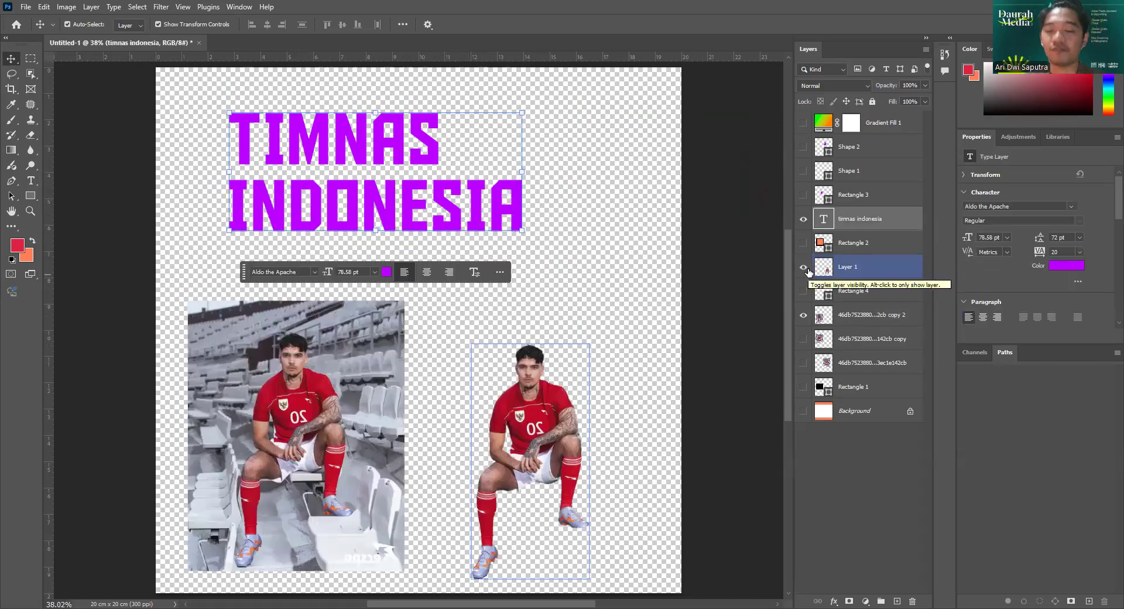
click(803, 504)
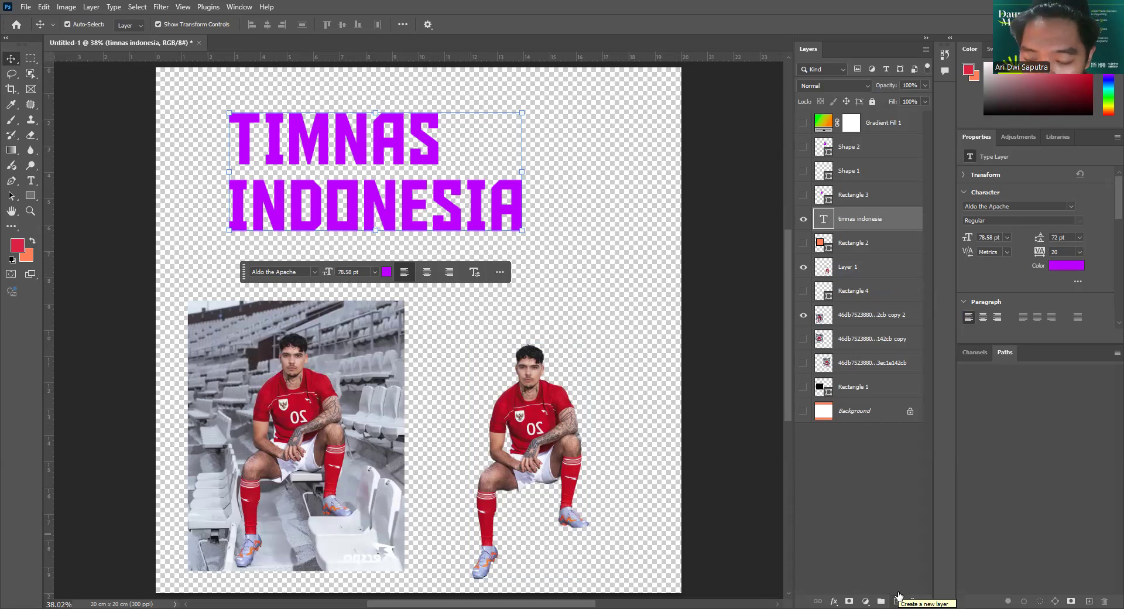
key(ctrl+z)
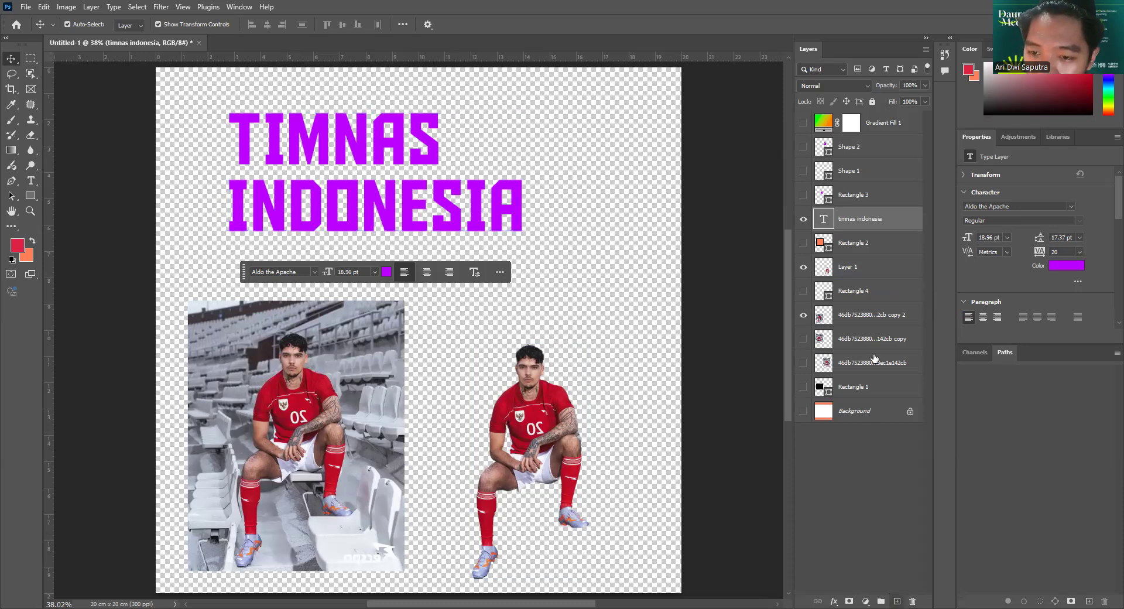
click(897, 598)
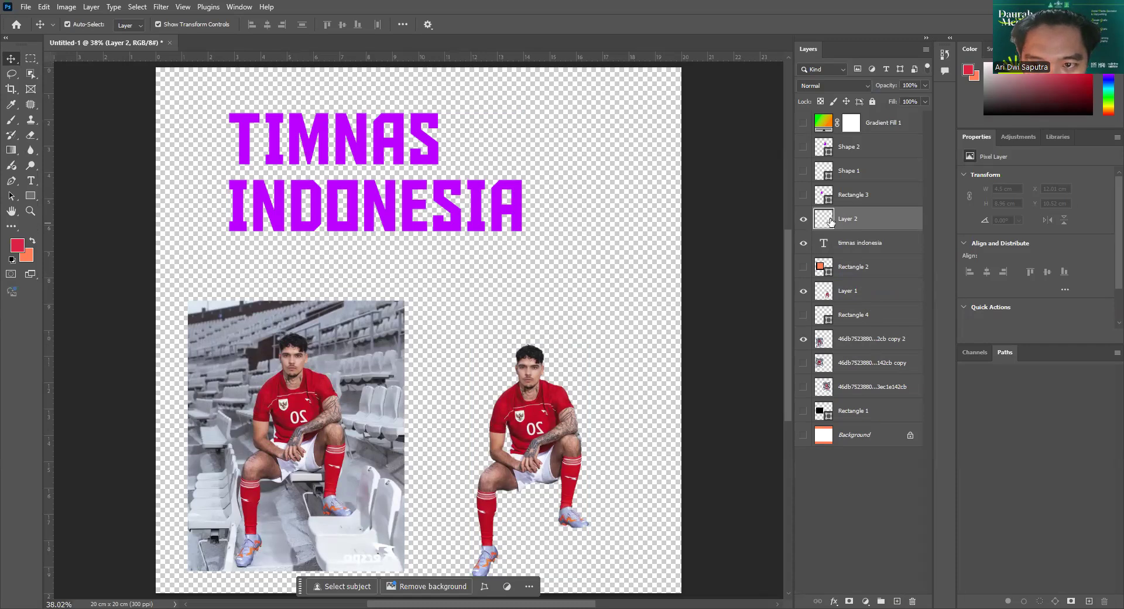
Delete the Gradient Fill 1 and Shape 2 layers, confirming each deletion.
click(878, 144)
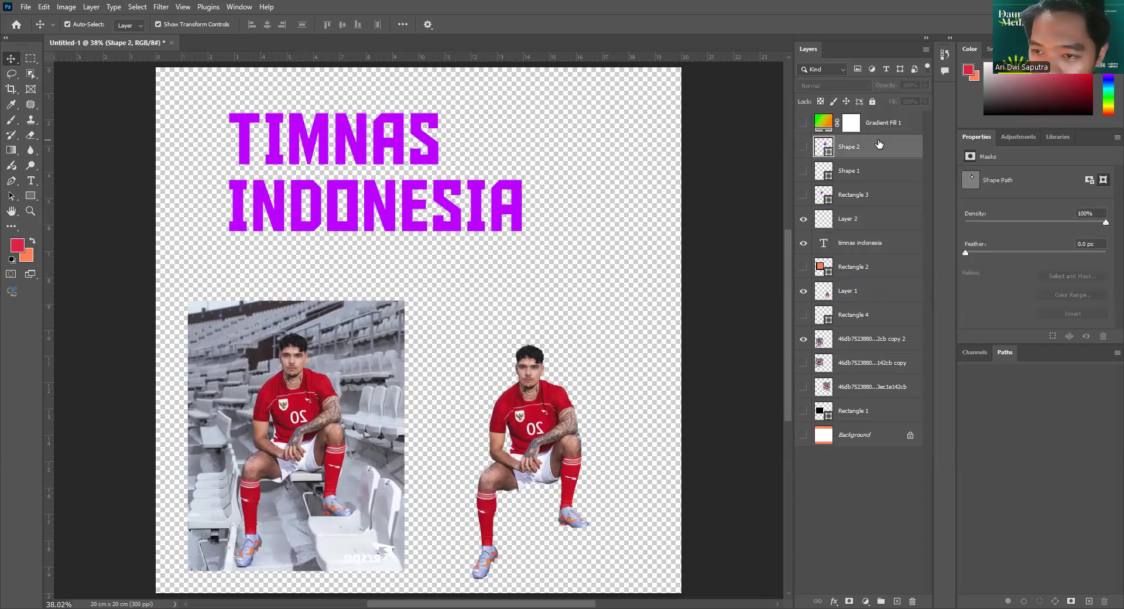
click(881, 124)
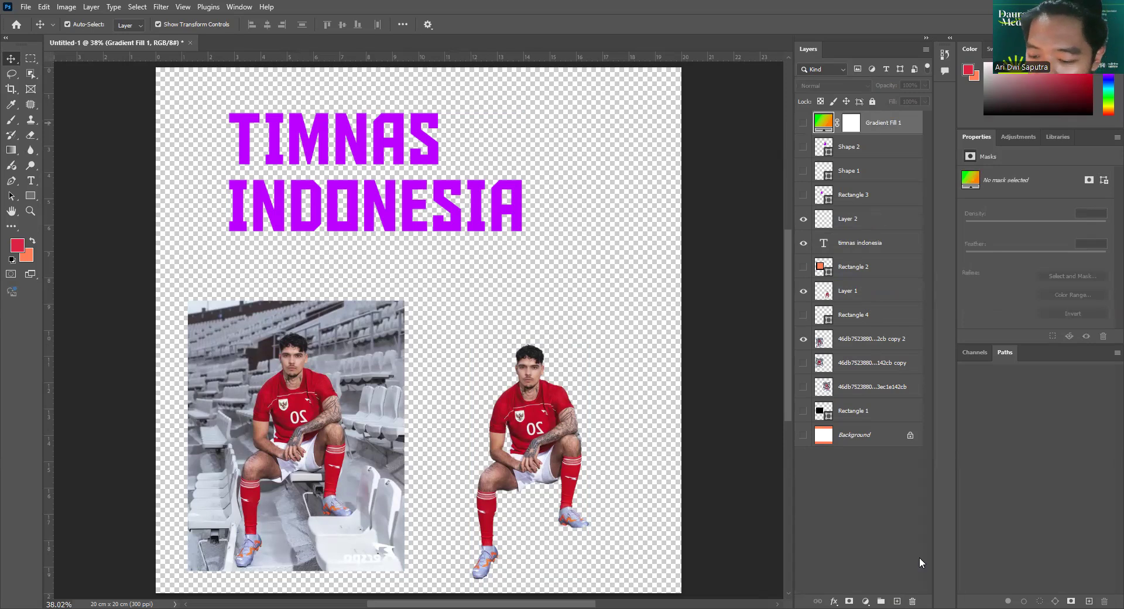
click(914, 597)
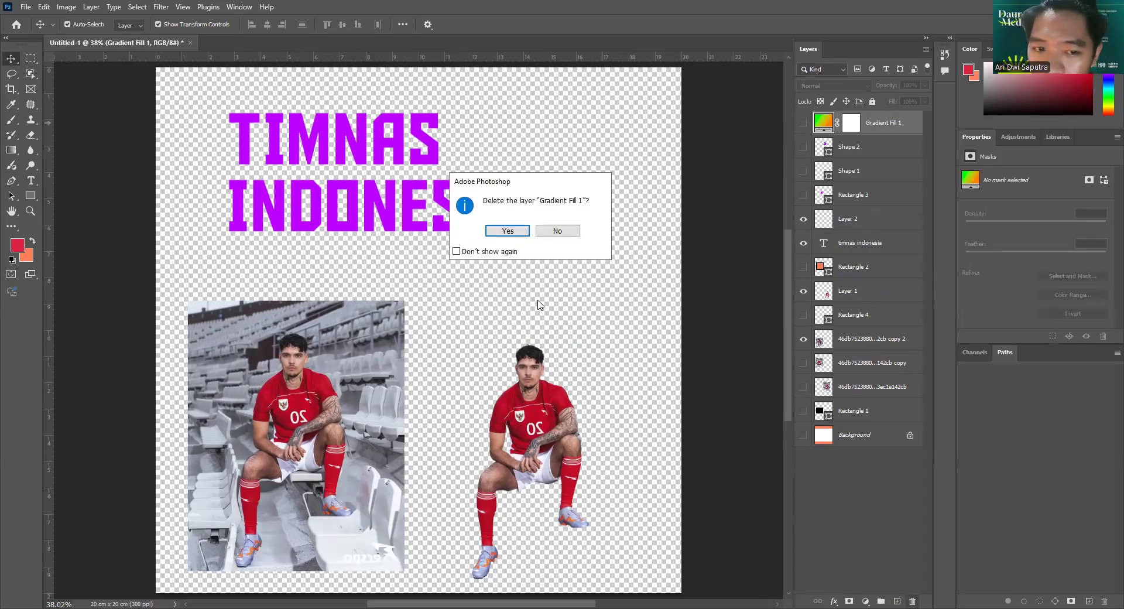
click(507, 231)
click(912, 601)
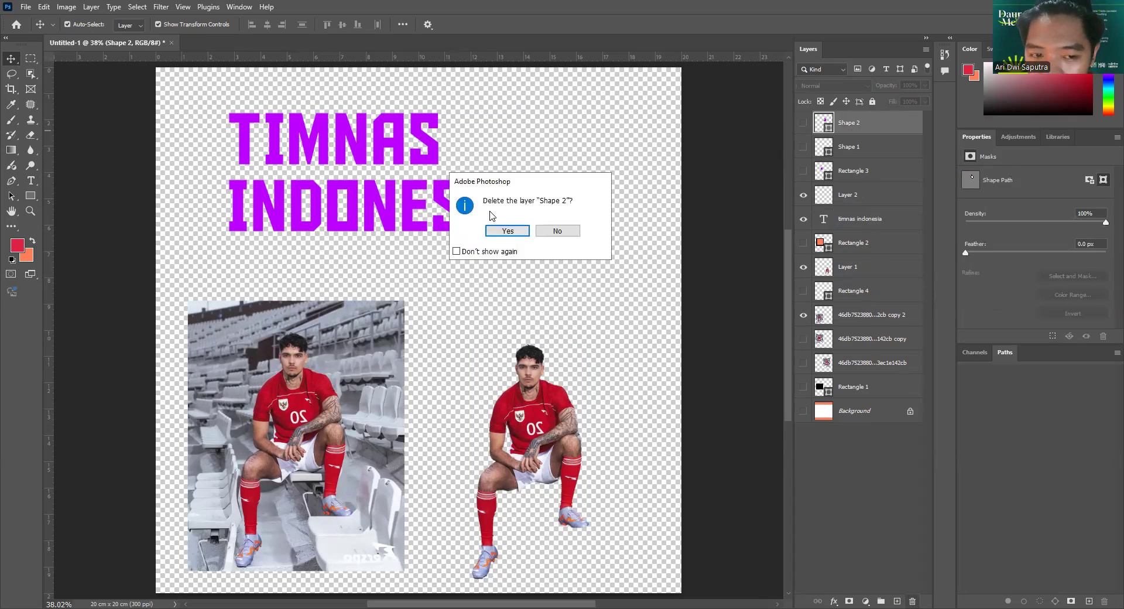
click(507, 231)
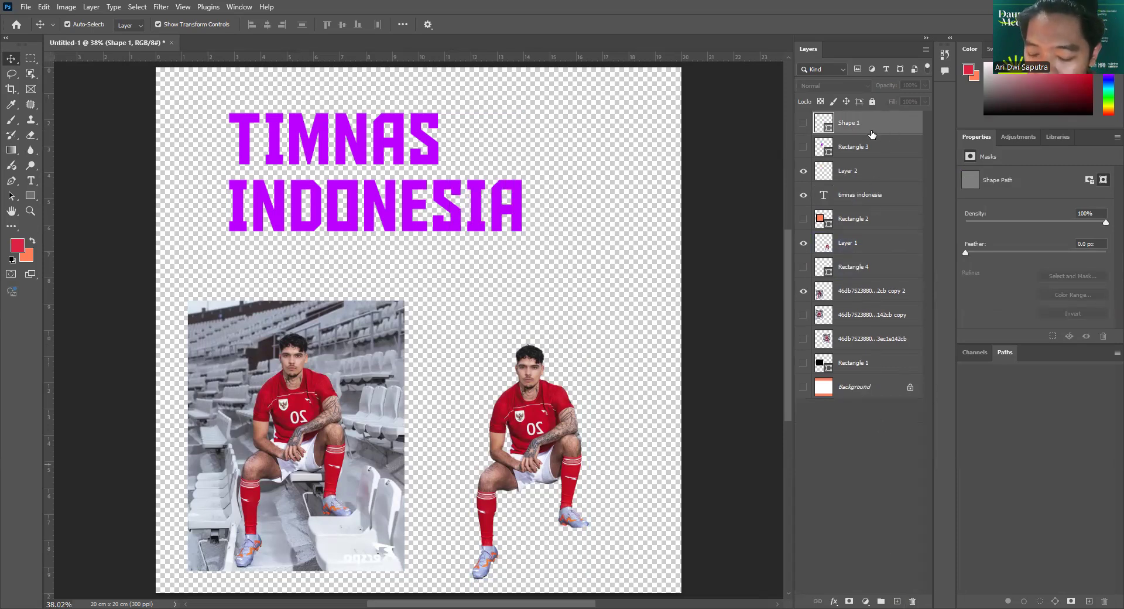
Delete the Shape 1, Rectangle 3, Rectangle 2 and empty Layer 2 layers.
key(Delete)
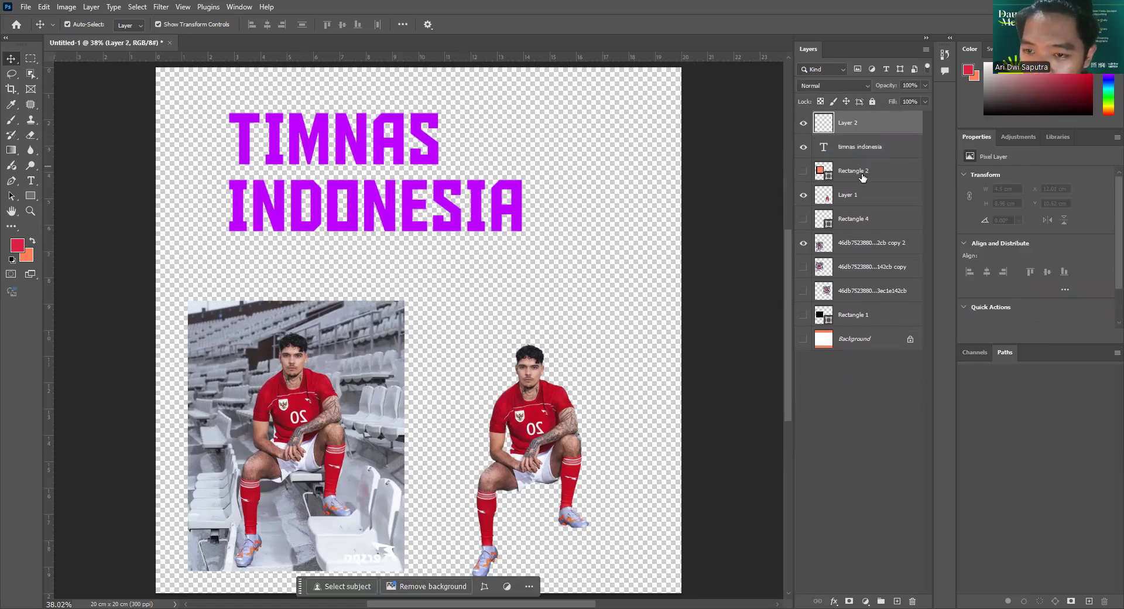
key(Delete)
click(862, 173)
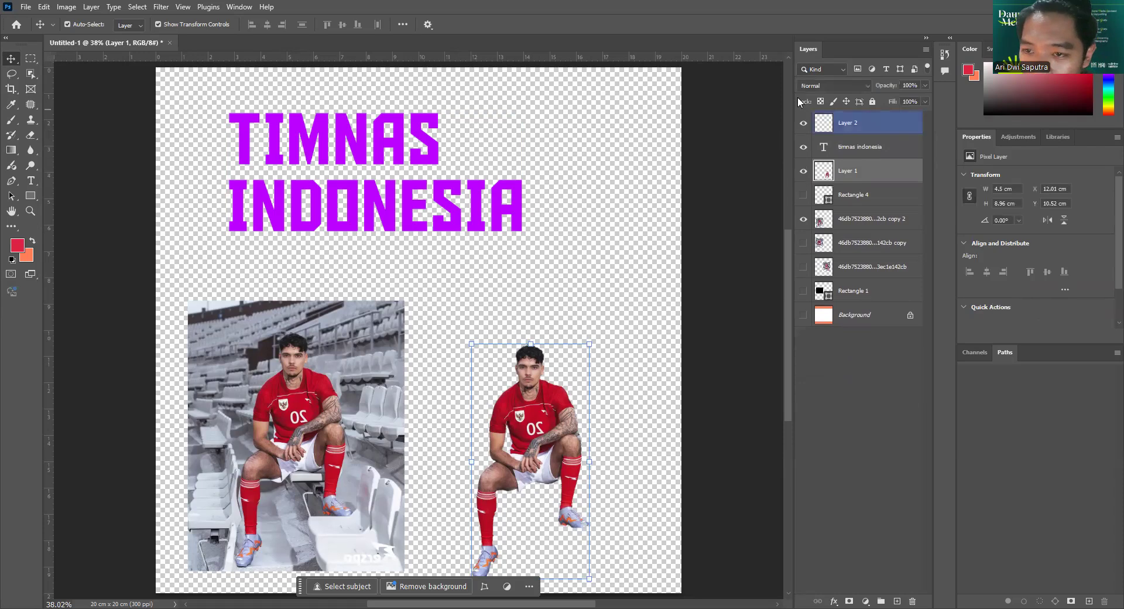
key(Delete)
key(Delete)
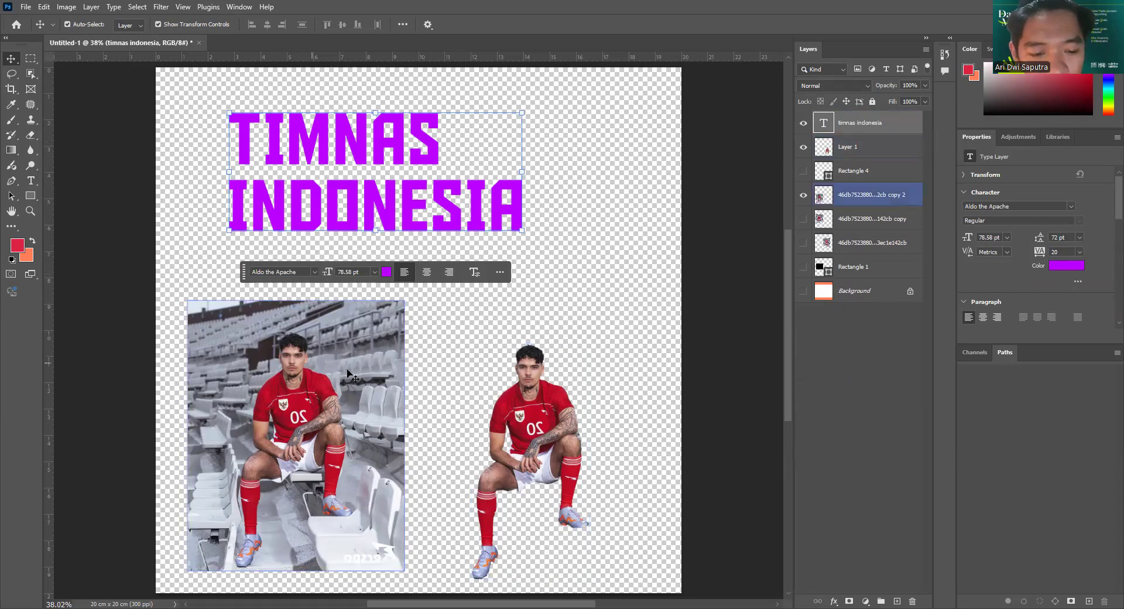
Shift the cut-out player slightly up and reorder the visible photo's "copy 2" layer directly below Layer 1.
click(528, 405)
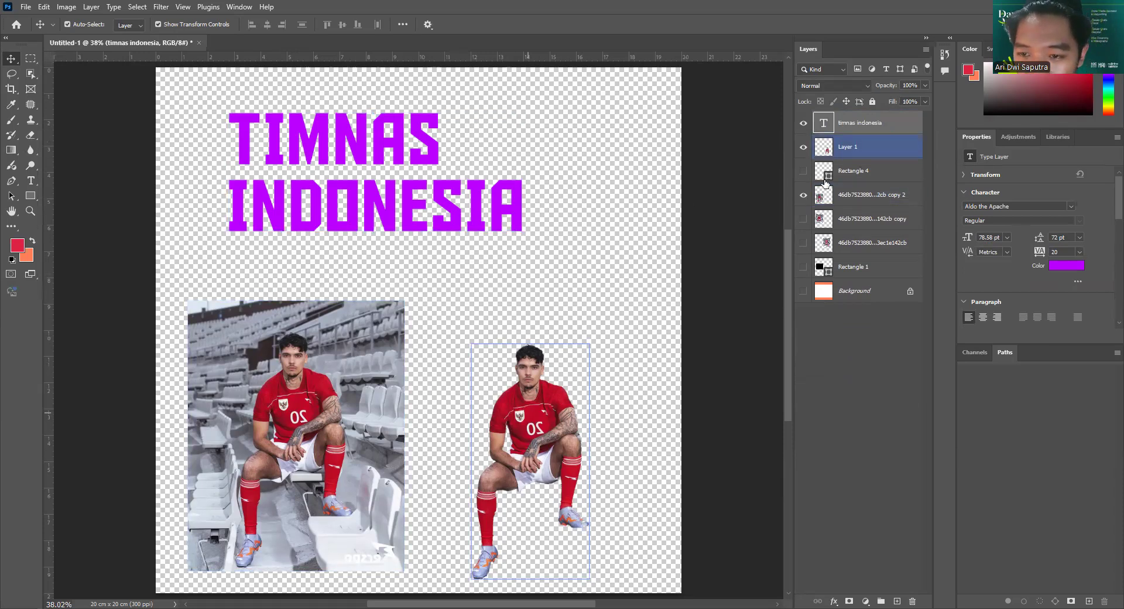
drag(843, 202, 851, 163)
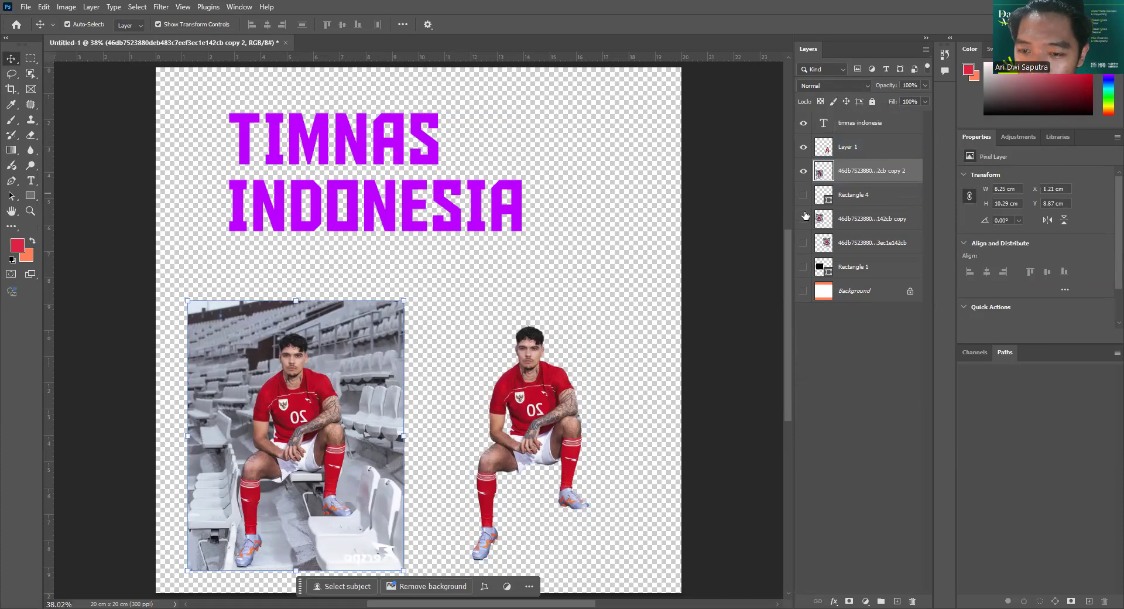
Show all hidden layers from Rectangle 4 down to Background to view them, and hide them again.
drag(803, 195, 805, 273)
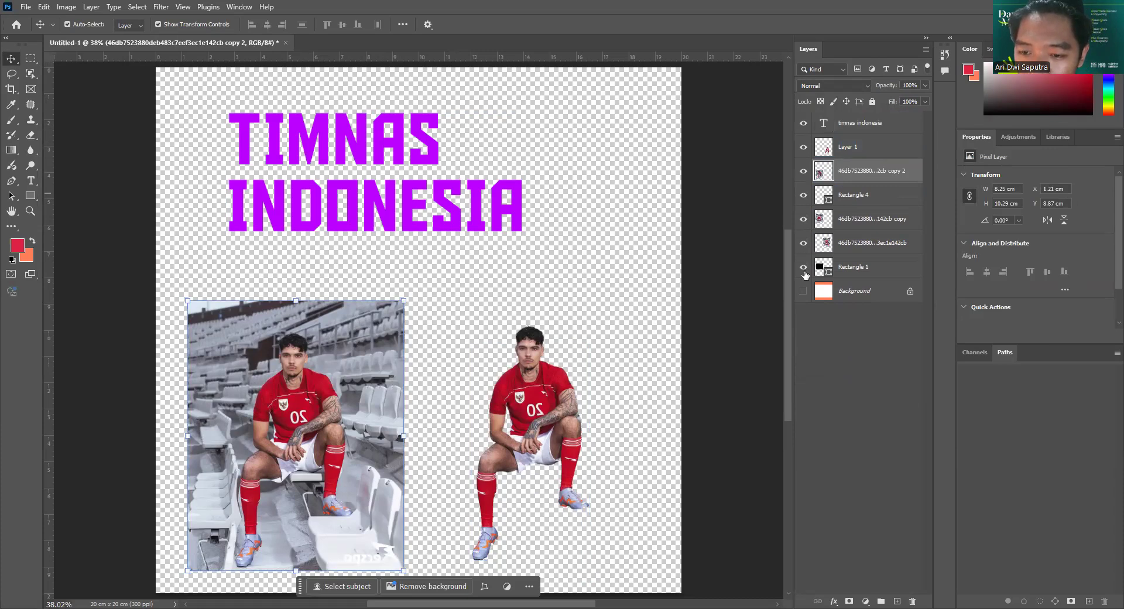
click(803, 292)
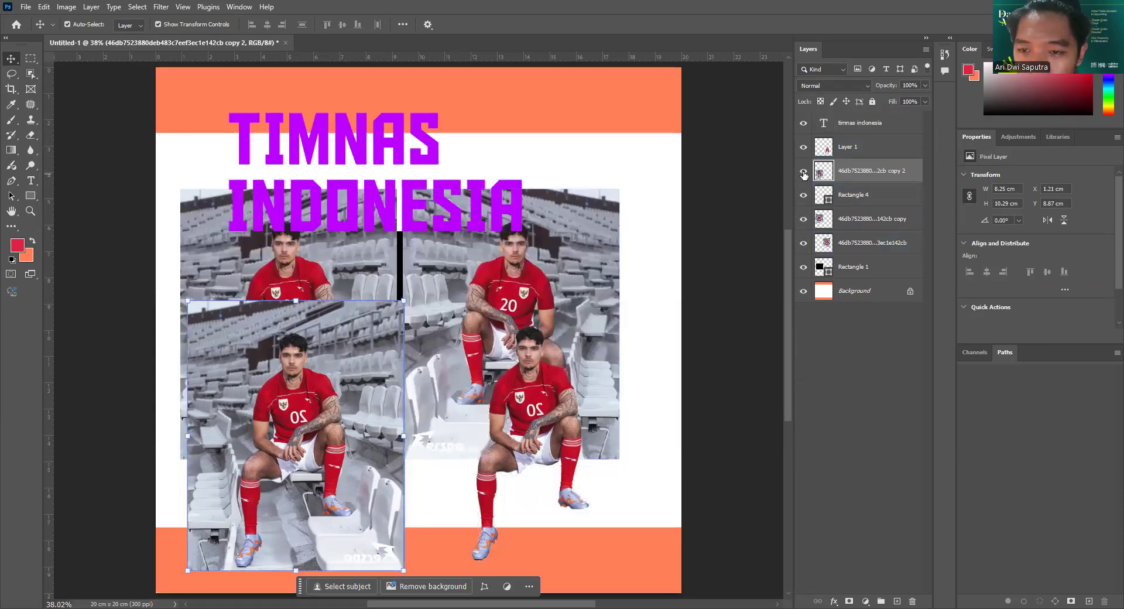
drag(805, 194, 803, 307)
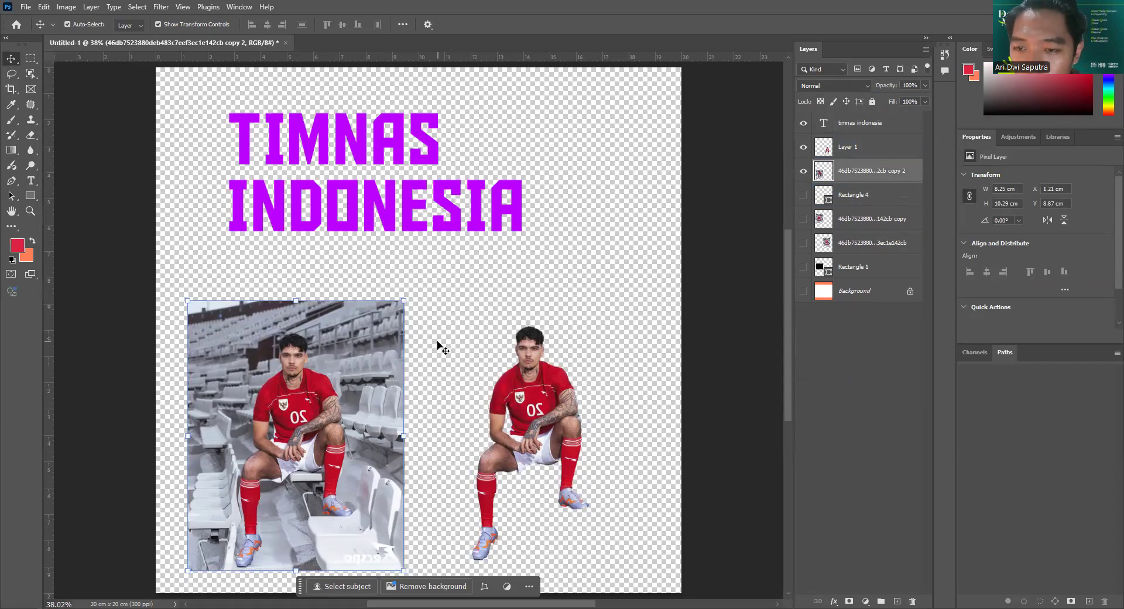
Create a new layer group above the "timnas indonesia" text layer.
click(297, 192)
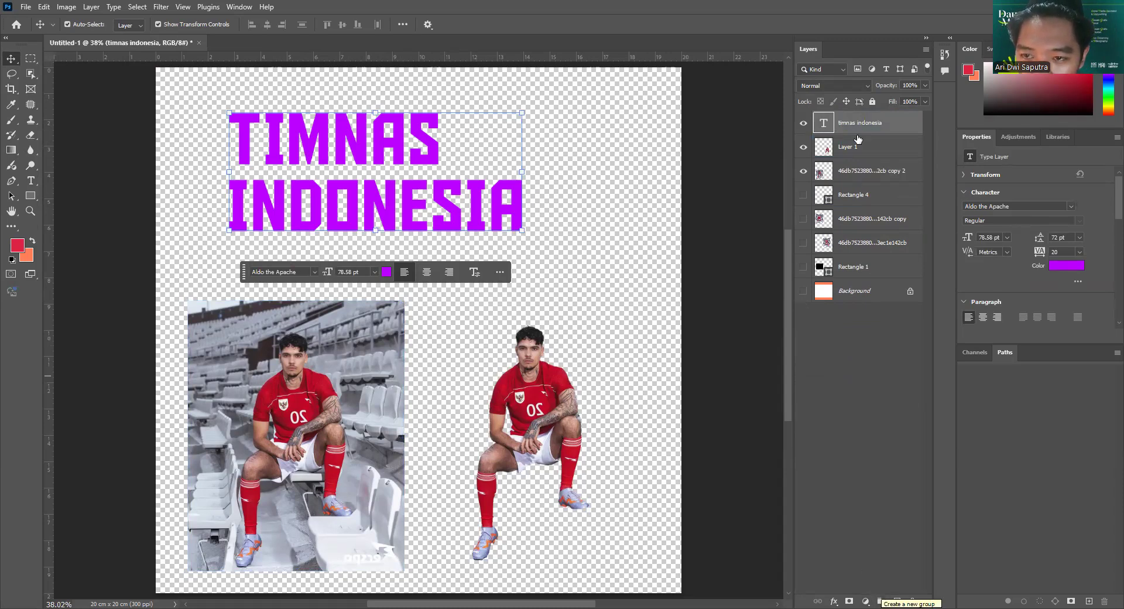
click(882, 599)
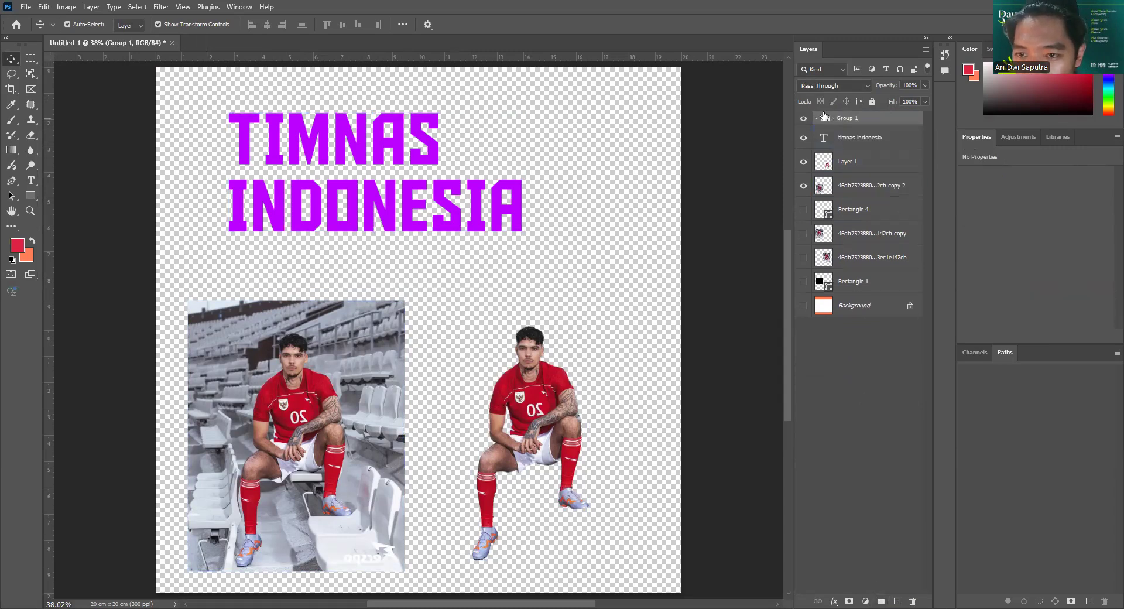
Move the "timnas indonesia" text, Layer 1 and the photo's "copy 2" layer into Group 1, collapse it, and toggle its visibility.
click(836, 138)
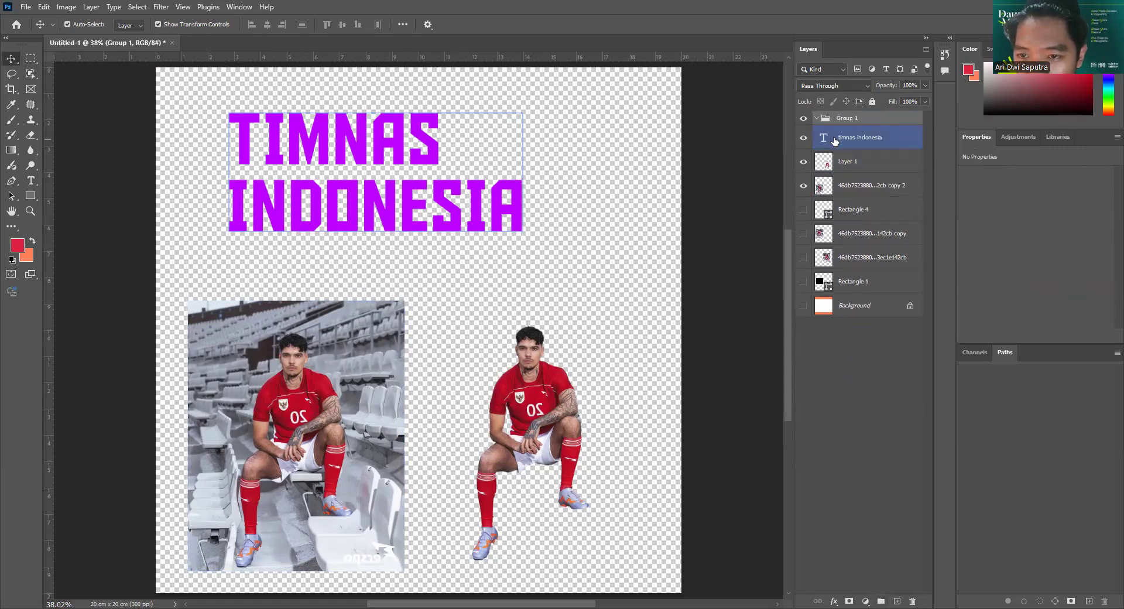
click(842, 120)
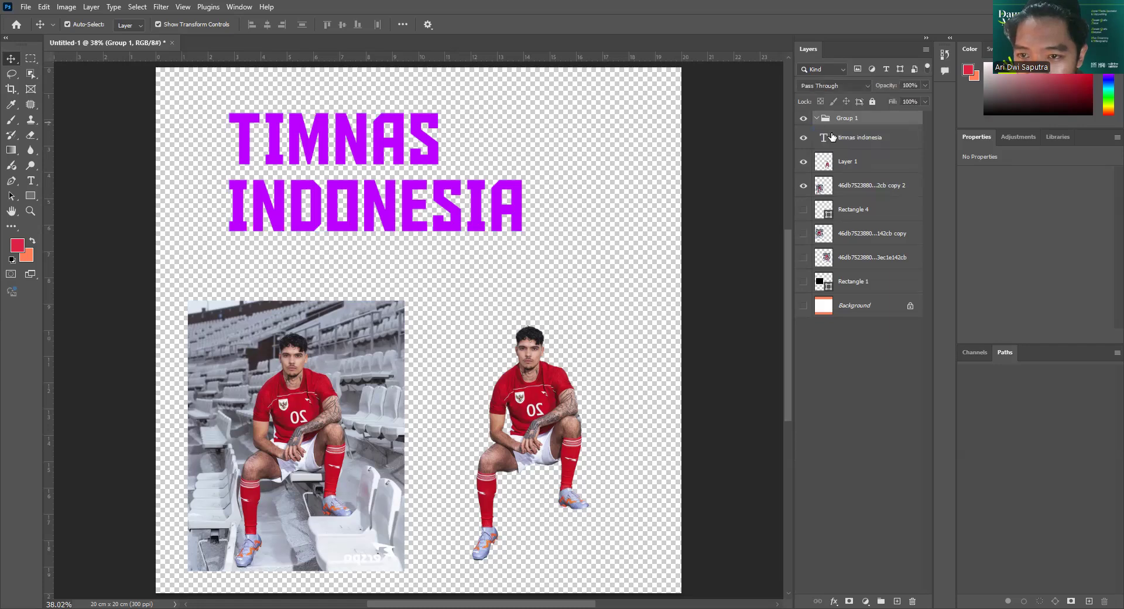
click(837, 138)
click(843, 140)
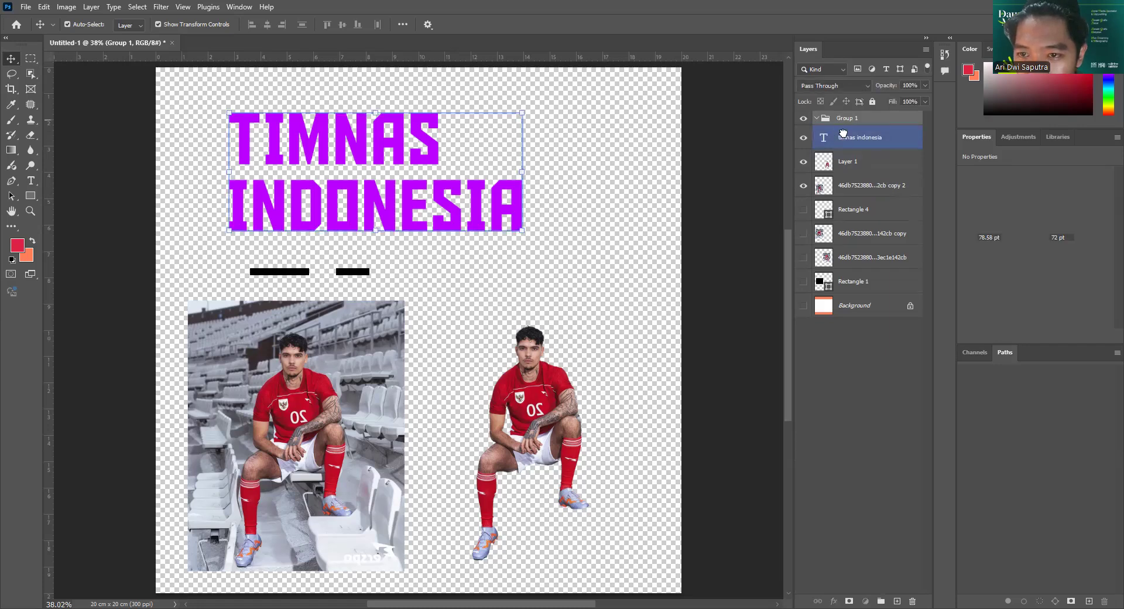
drag(843, 126, 848, 127)
click(816, 119)
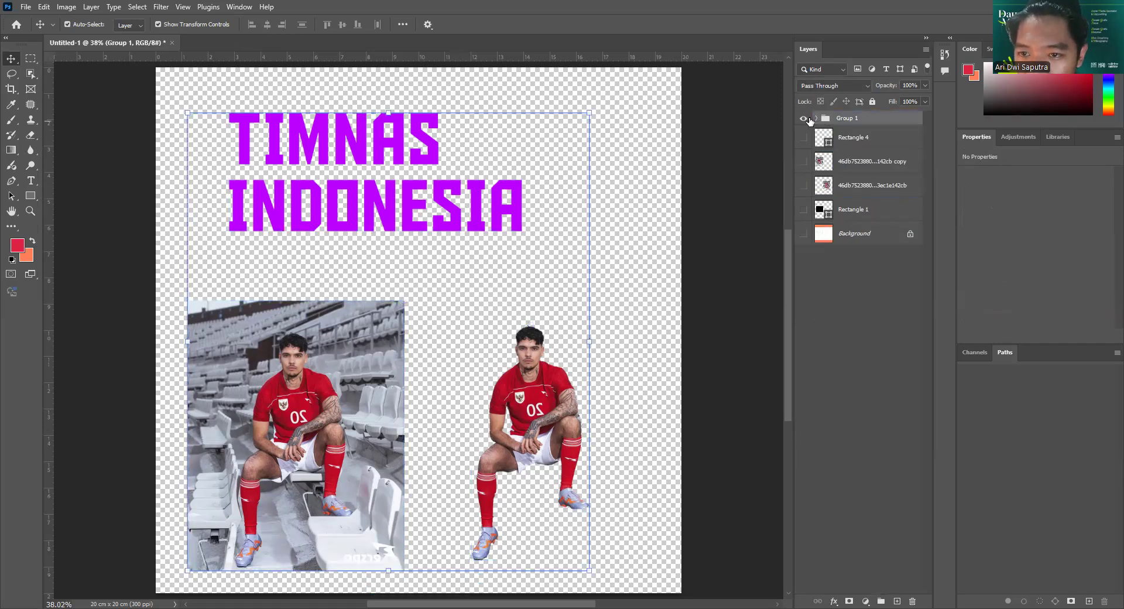
click(803, 119)
click(804, 118)
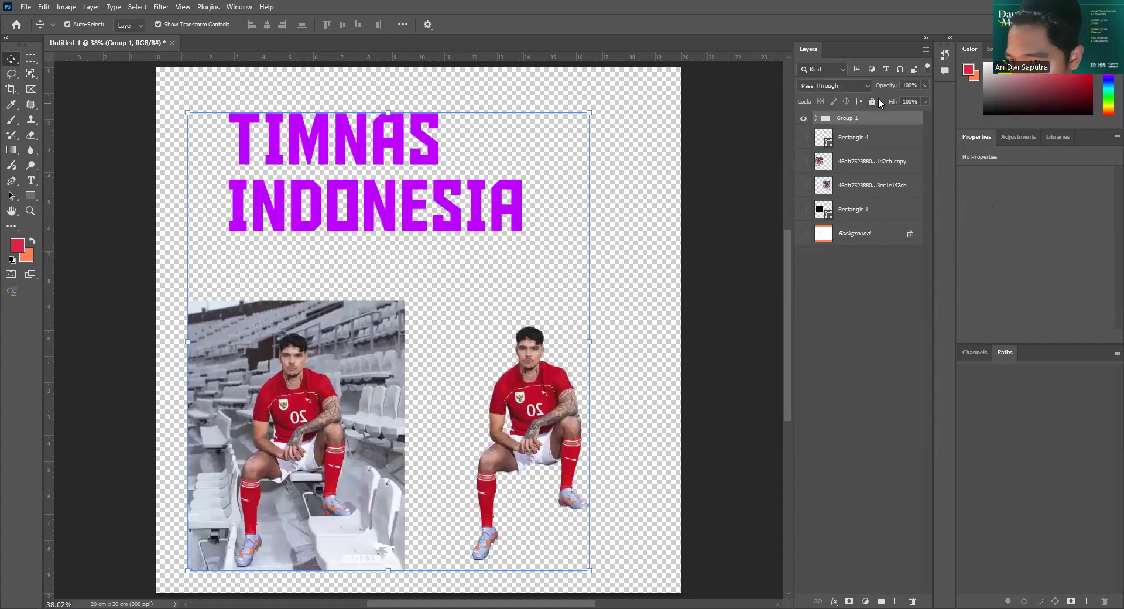
Undo moving the layers into Group 1 and remove the empty group.
click(816, 118)
key(ctrl+z)
key(ctrl+z)
key(ctrl+z)
key(ctrl+z)
key(ctrl+z)
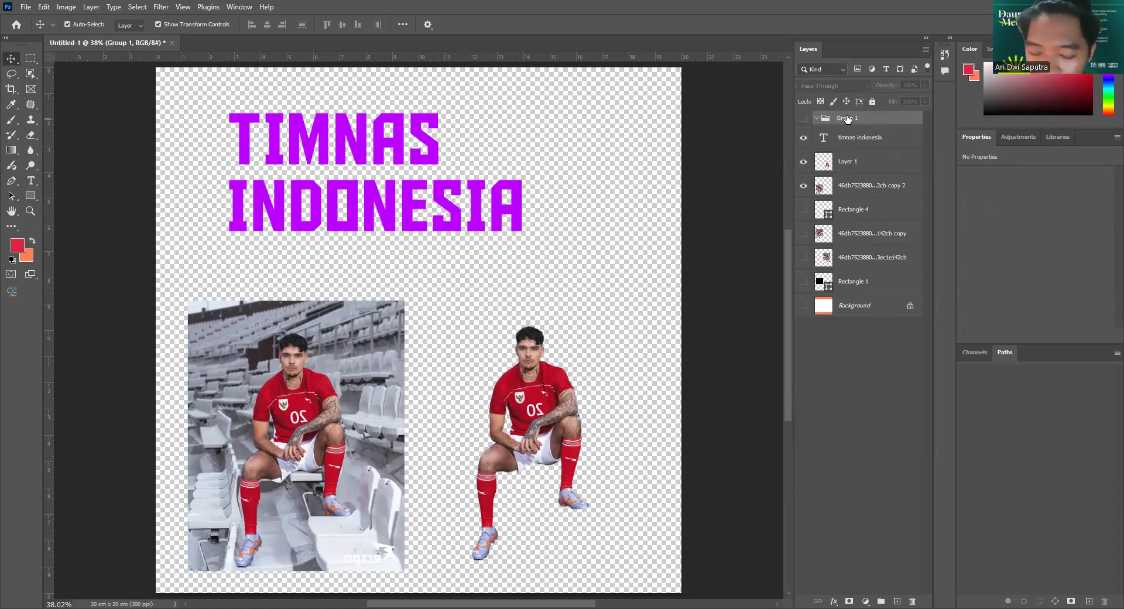
key(ctrl+shift+g)
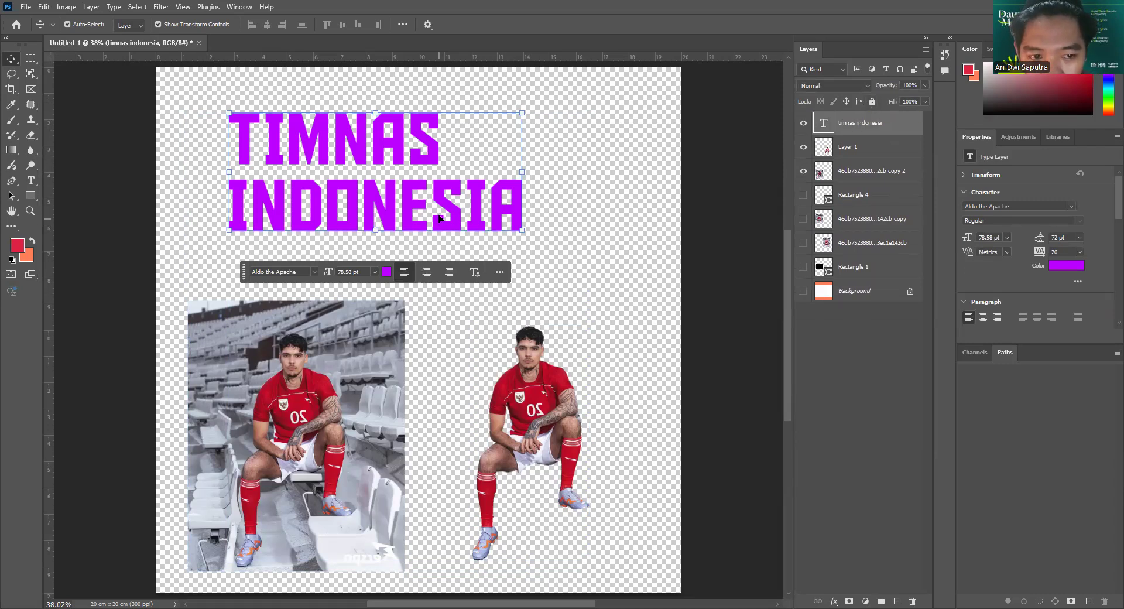
Fully lock and unlock the "timnas indonesia" text layer, and shift the title slightly right and down on the canvas.
click(872, 101)
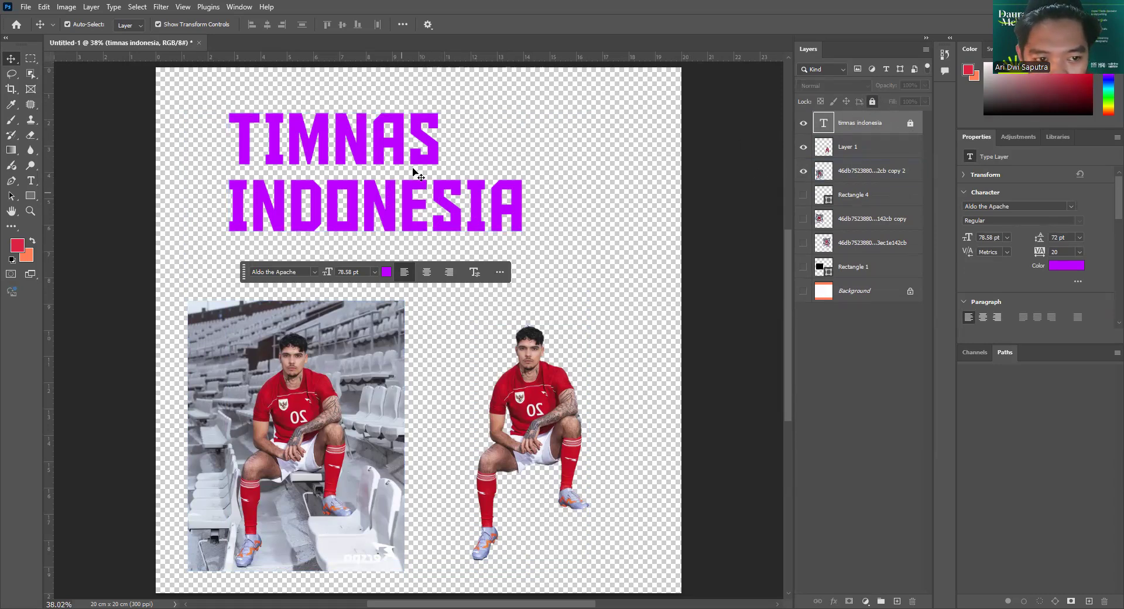
click(412, 169)
click(892, 123)
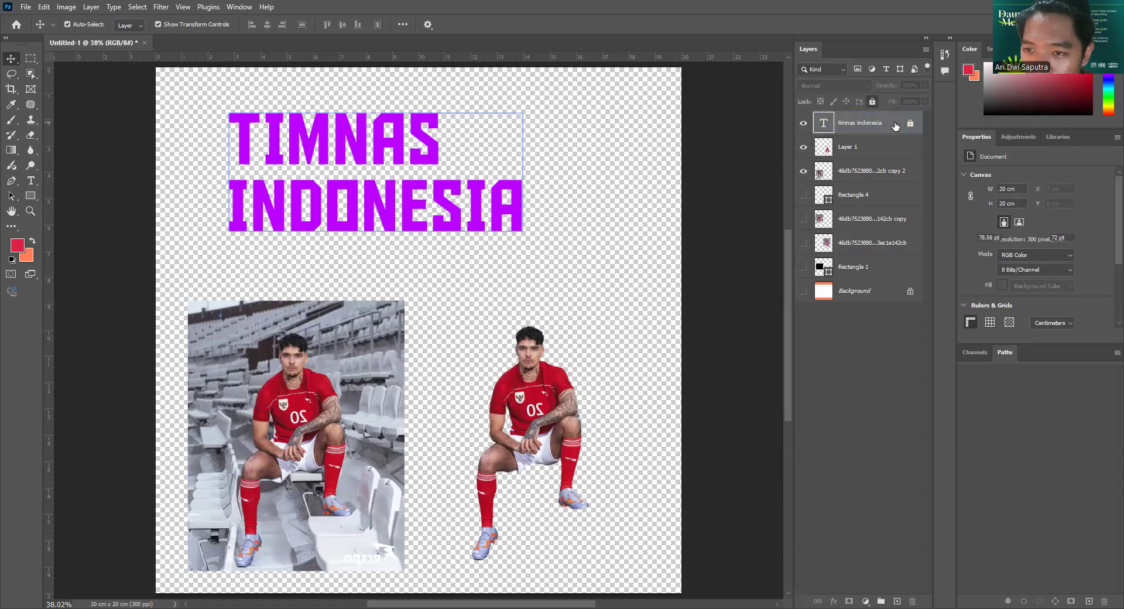
click(872, 102)
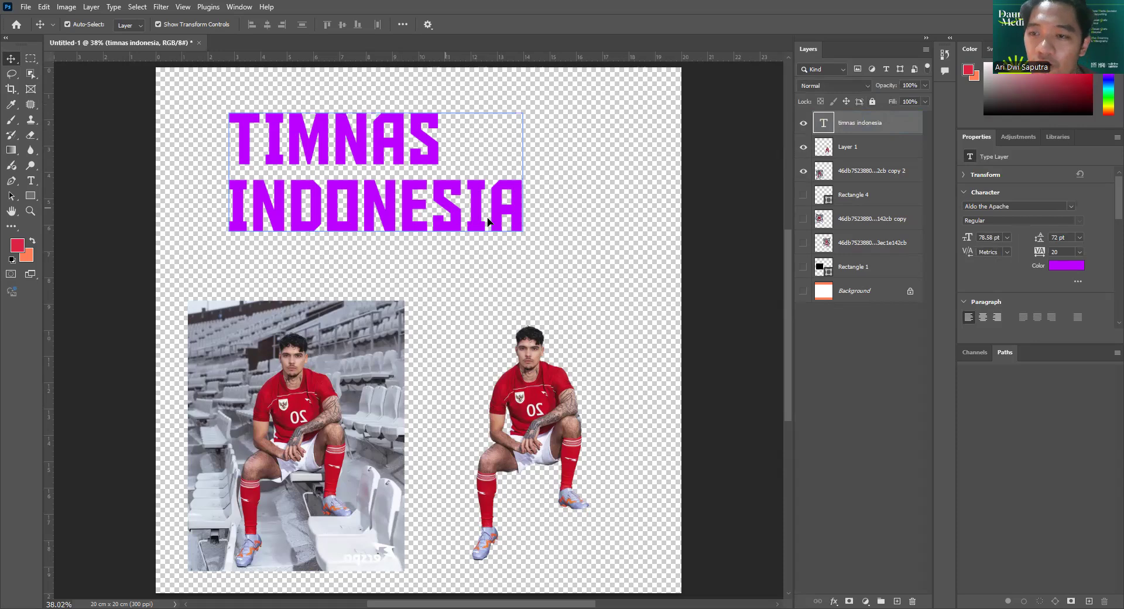
drag(445, 208, 488, 217)
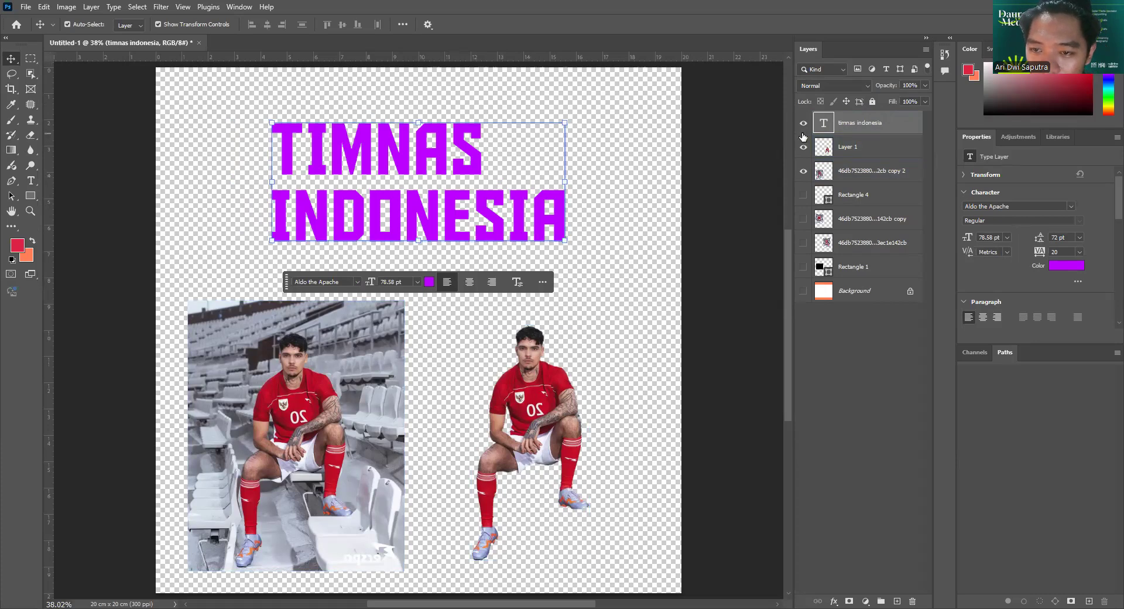
Add a Black & White adjustment layer directly above the cut-out player's Layer 1.
click(865, 599)
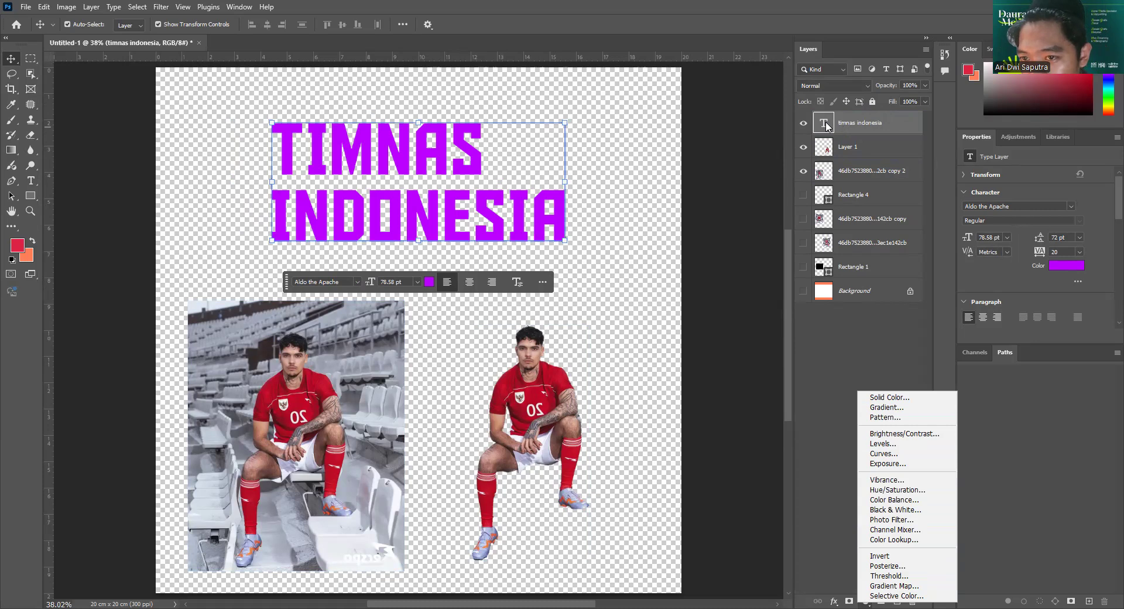
click(521, 397)
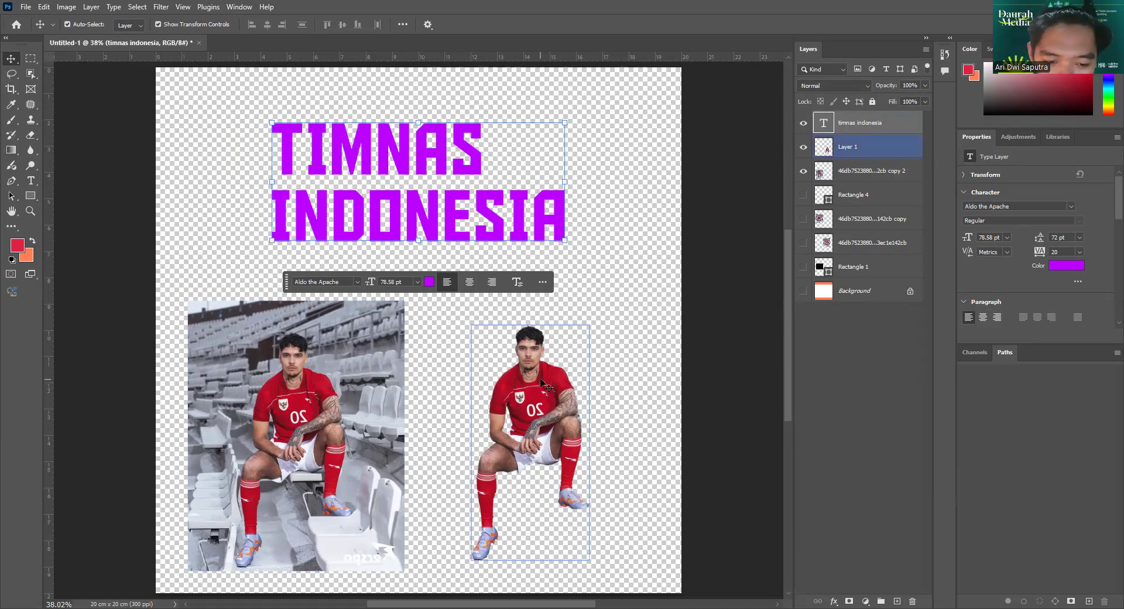
click(540, 385)
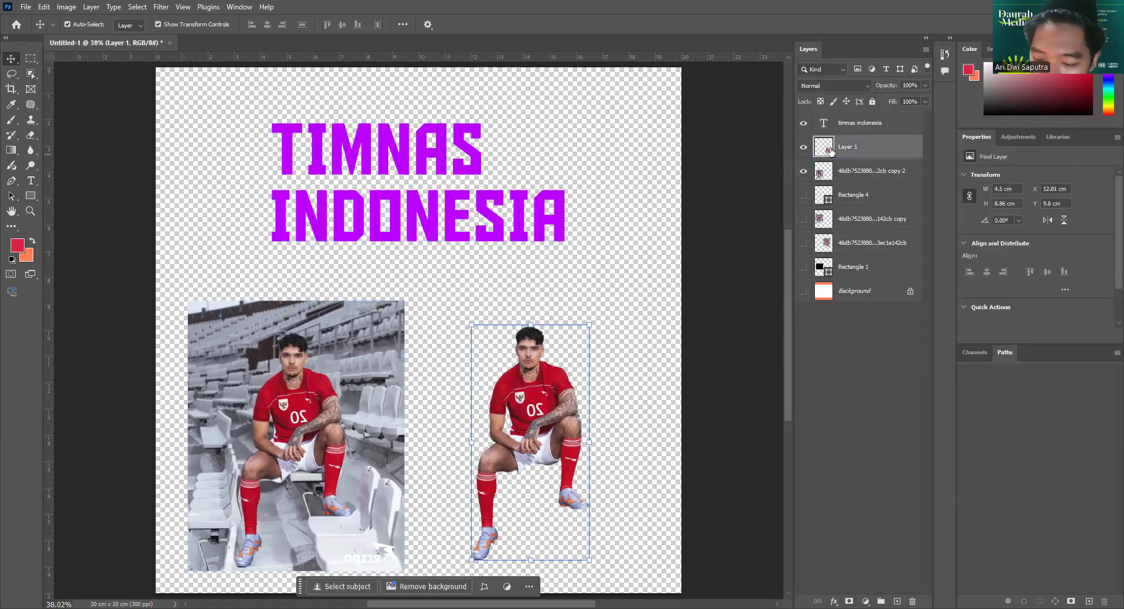
click(866, 601)
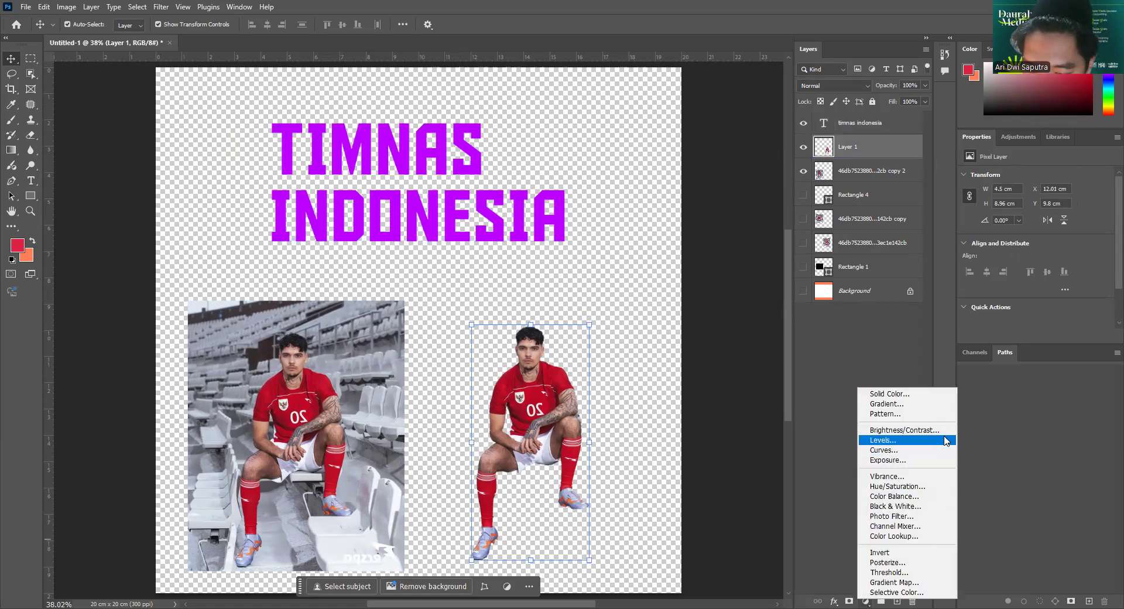
click(902, 506)
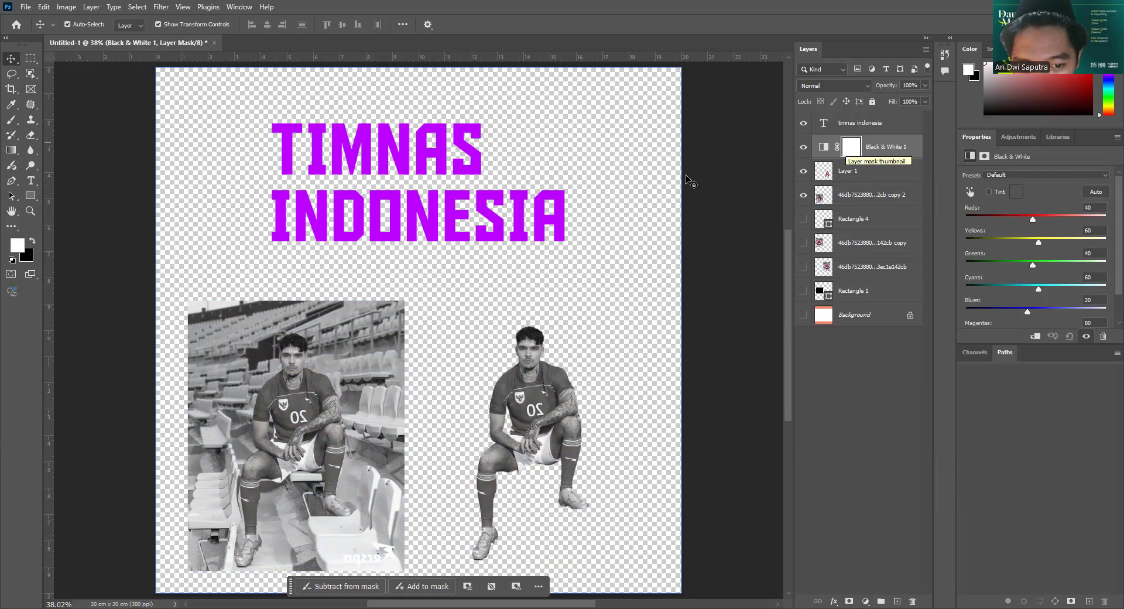
Move the Black & White adjustment layer above the "timnas indonesia" text layer and delete its layer mask.
click(836, 126)
click(905, 160)
click(897, 151)
drag(897, 151, 897, 120)
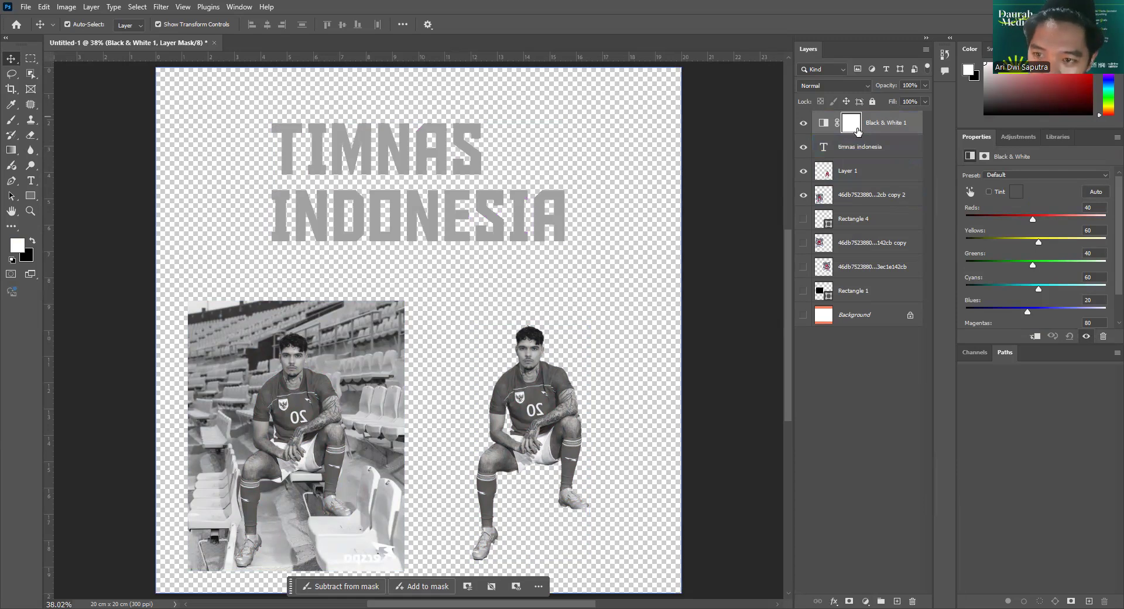
click(913, 598)
click(498, 233)
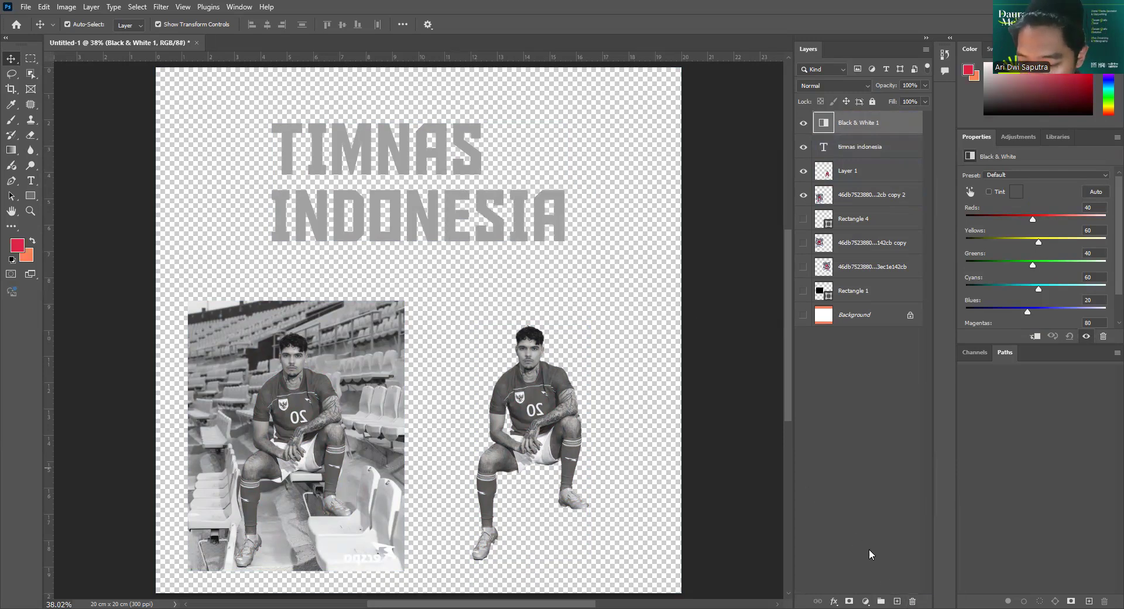
Add a gradient fill layer with the Foreground to Background preset and place it directly above the Background layer.
click(865, 601)
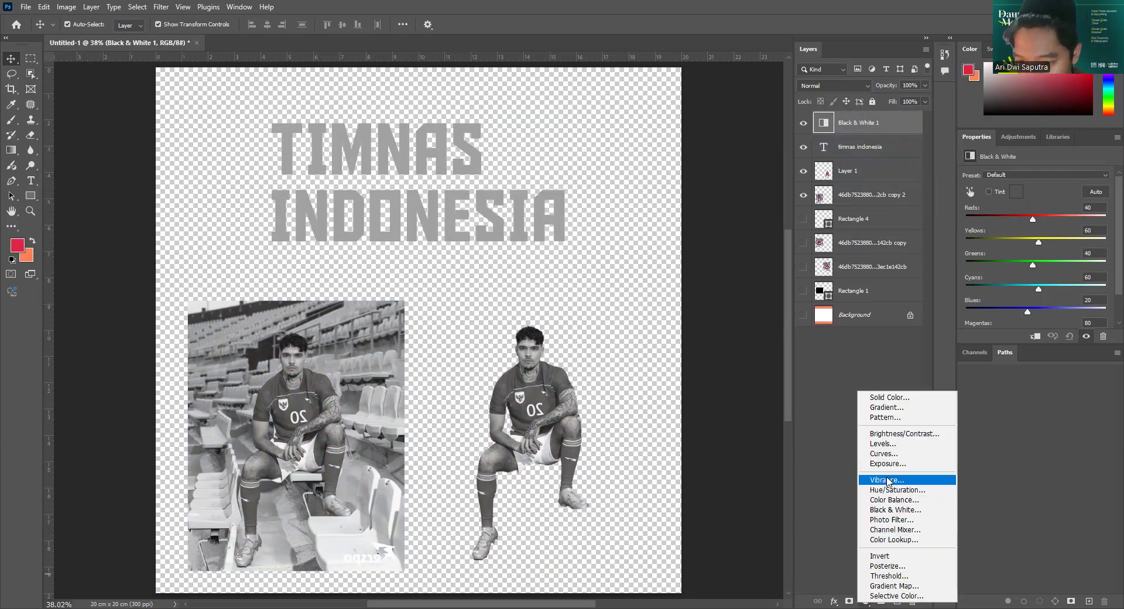
click(885, 407)
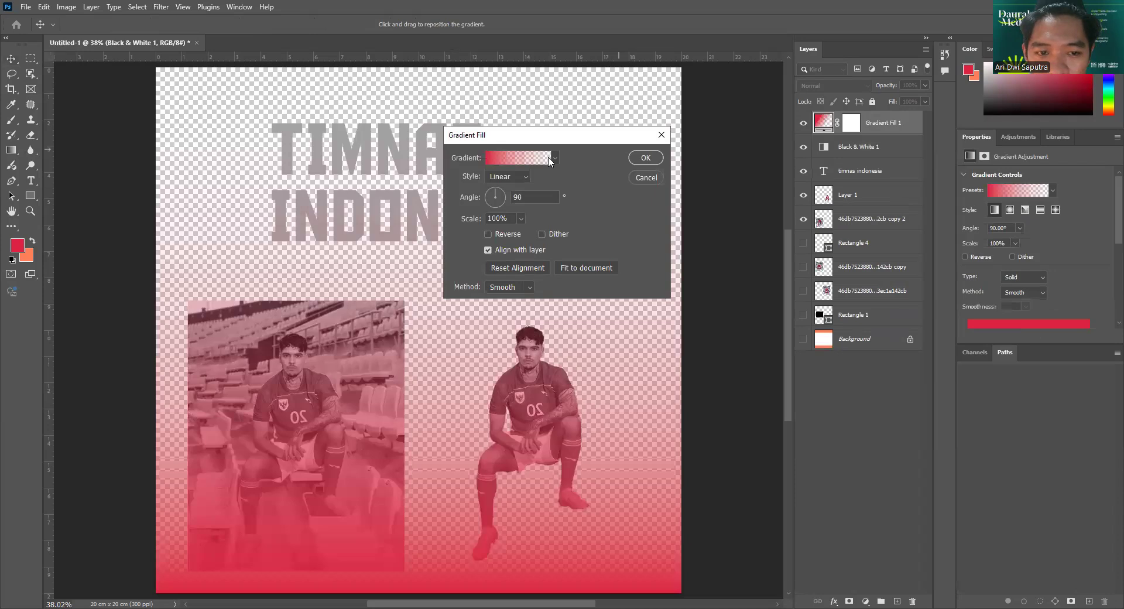
click(538, 157)
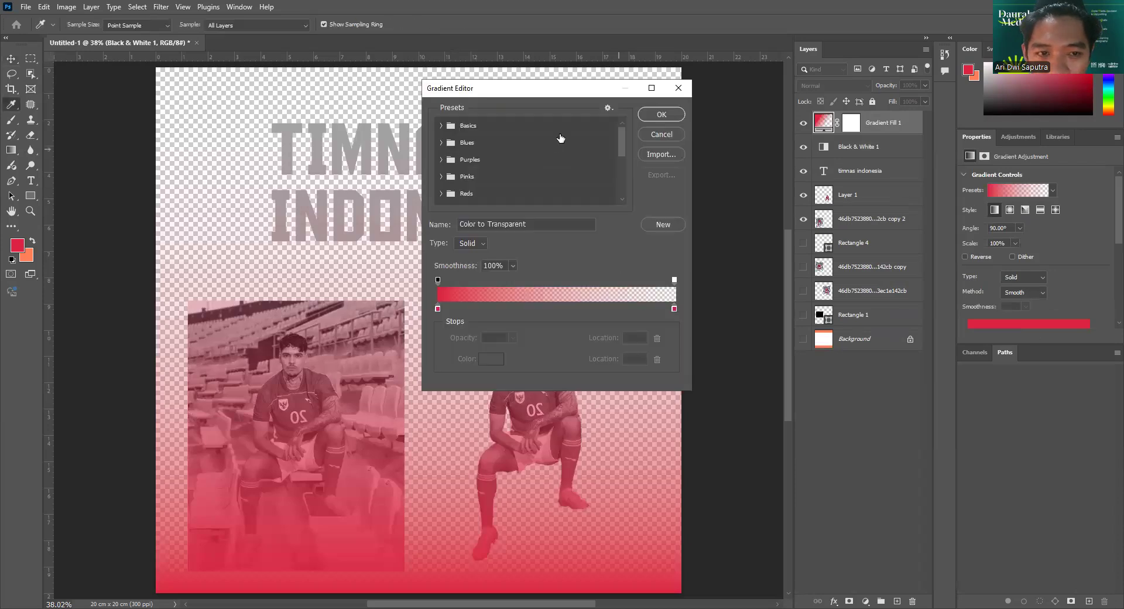
click(441, 127)
click(456, 144)
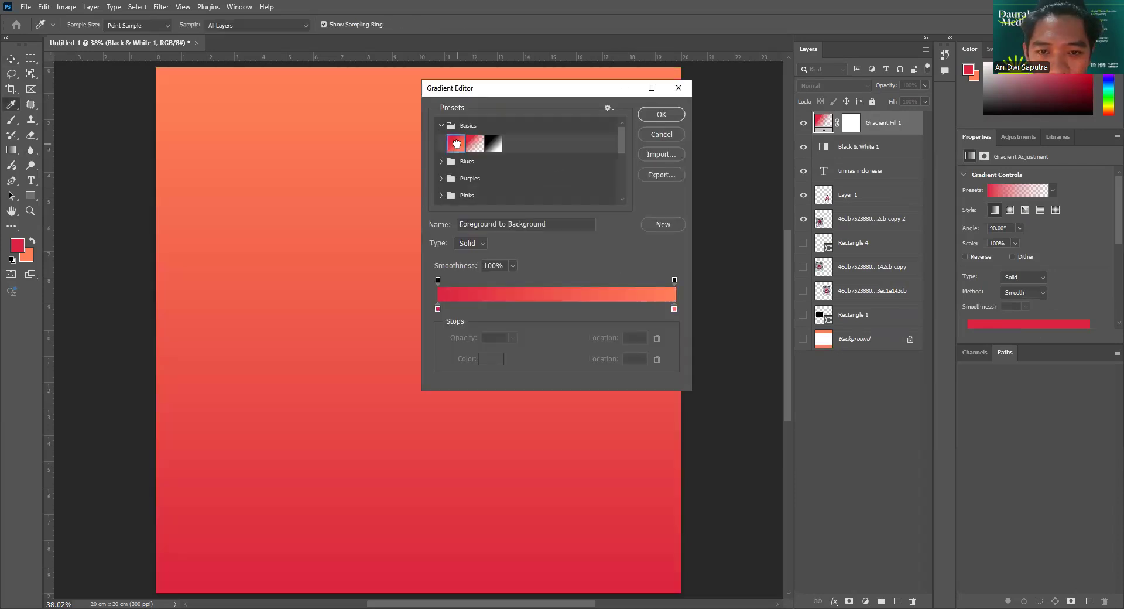
click(659, 114)
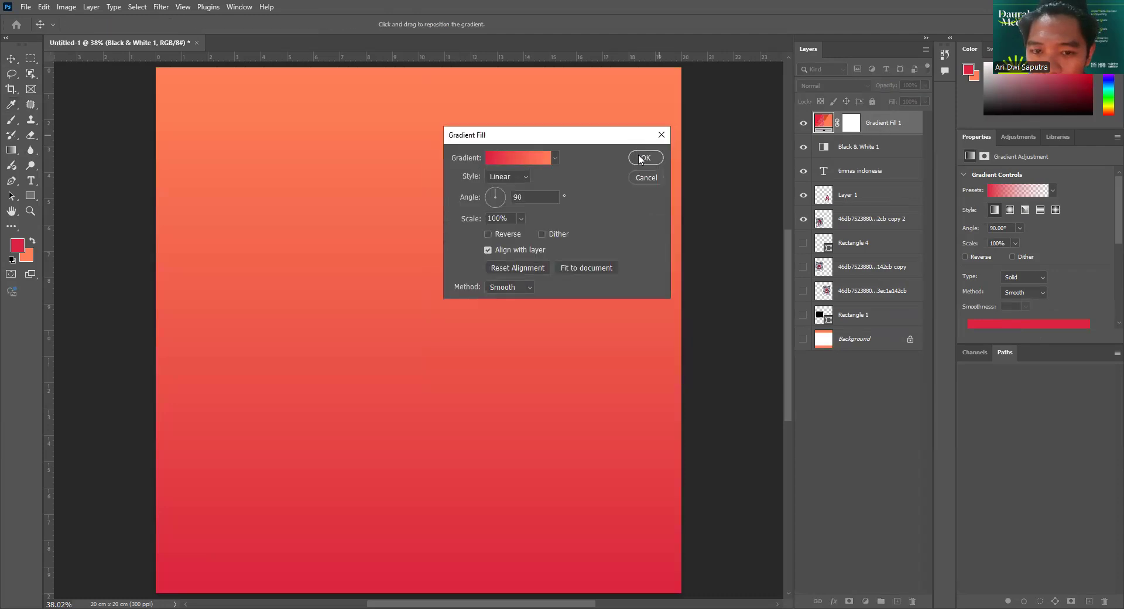
key(Return)
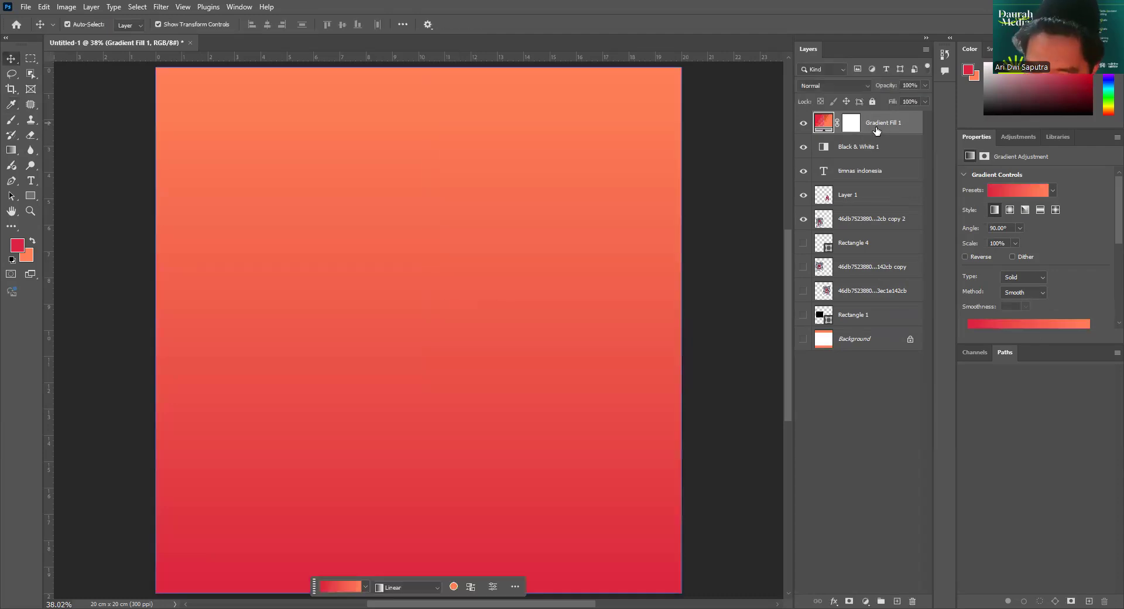
drag(878, 285, 887, 325)
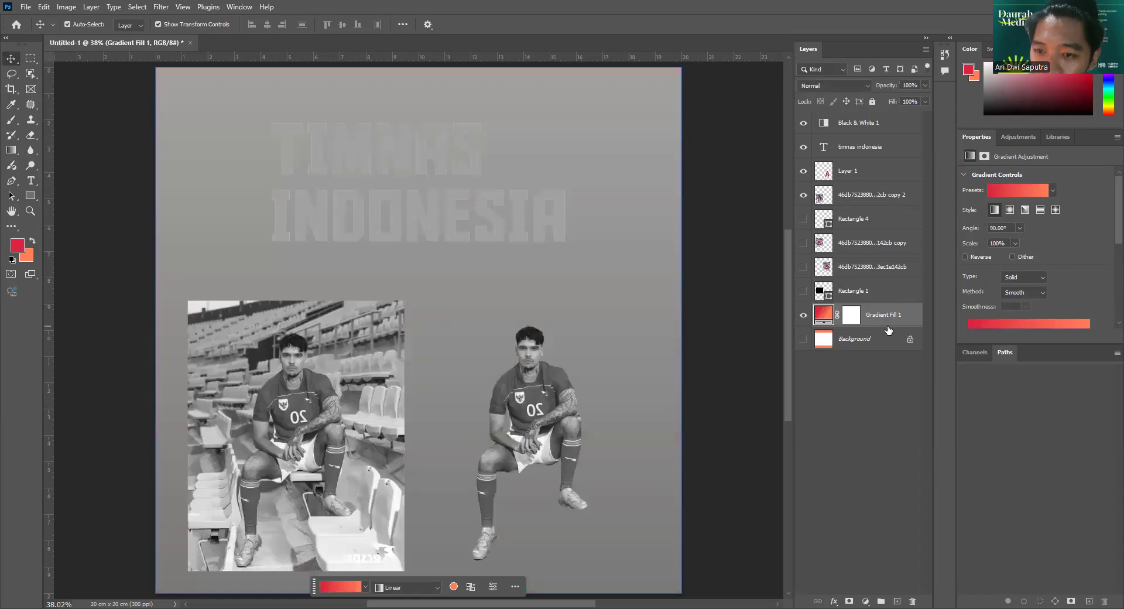
Delete the Black & White adjustment layer and hide the gradient fill layer.
click(868, 128)
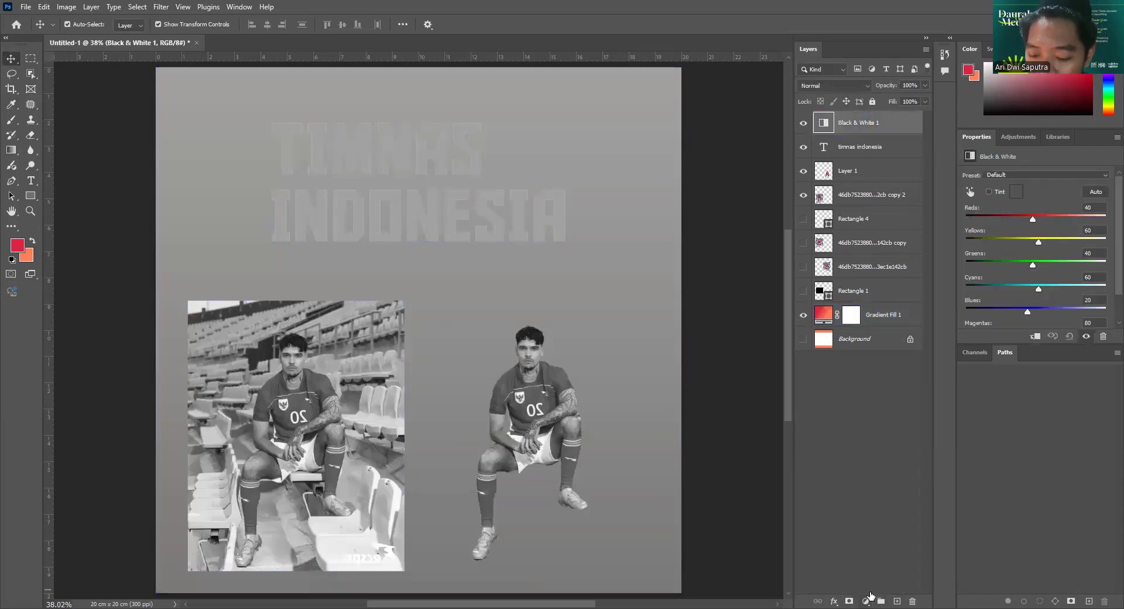
click(912, 600)
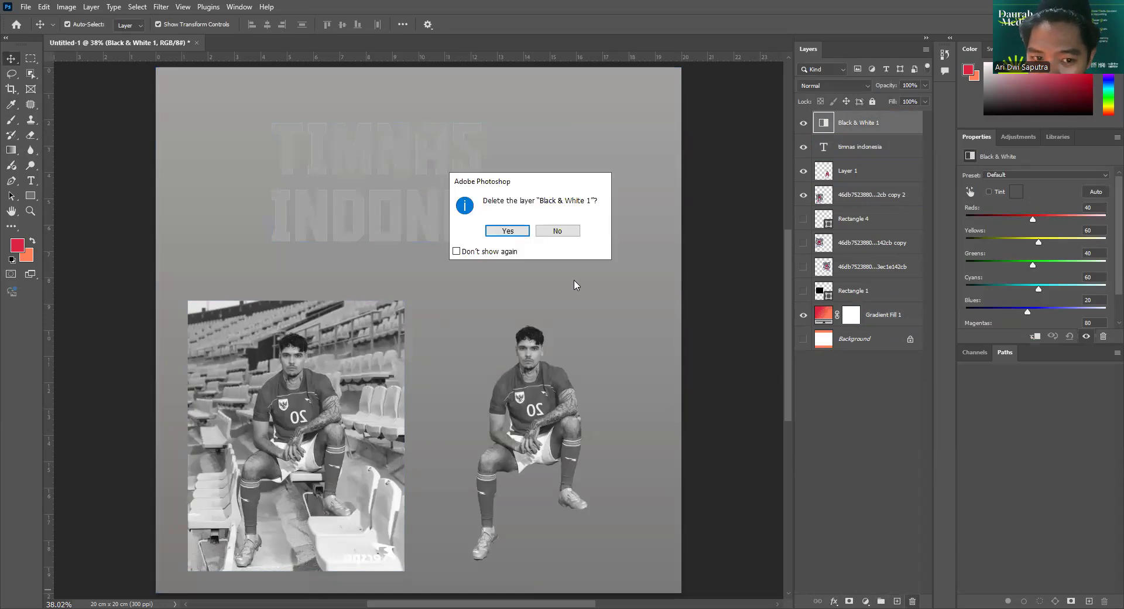
click(509, 232)
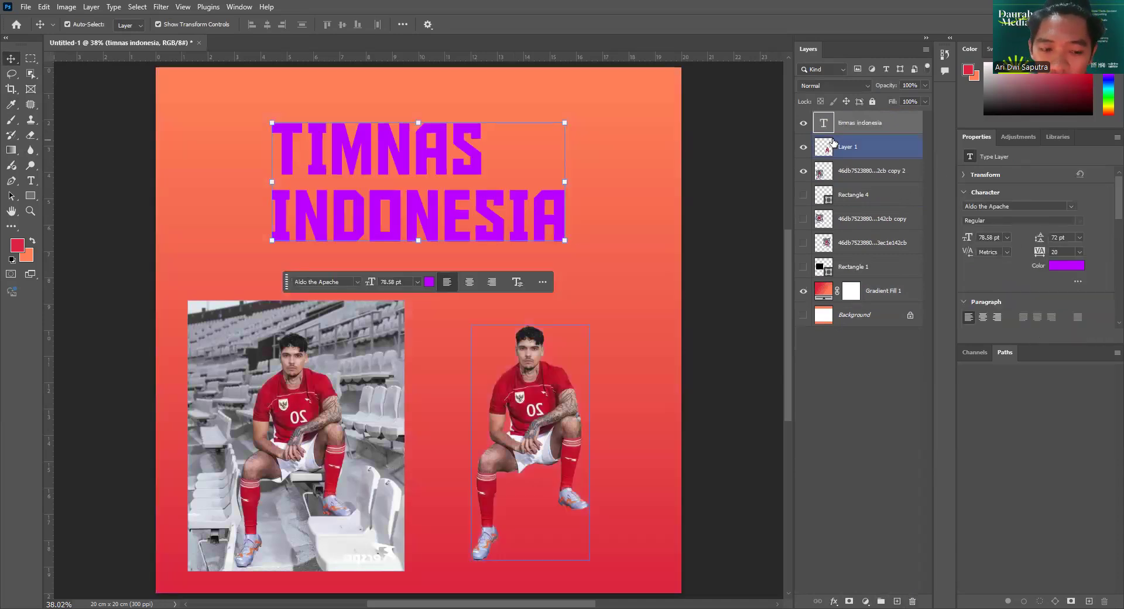
click(827, 292)
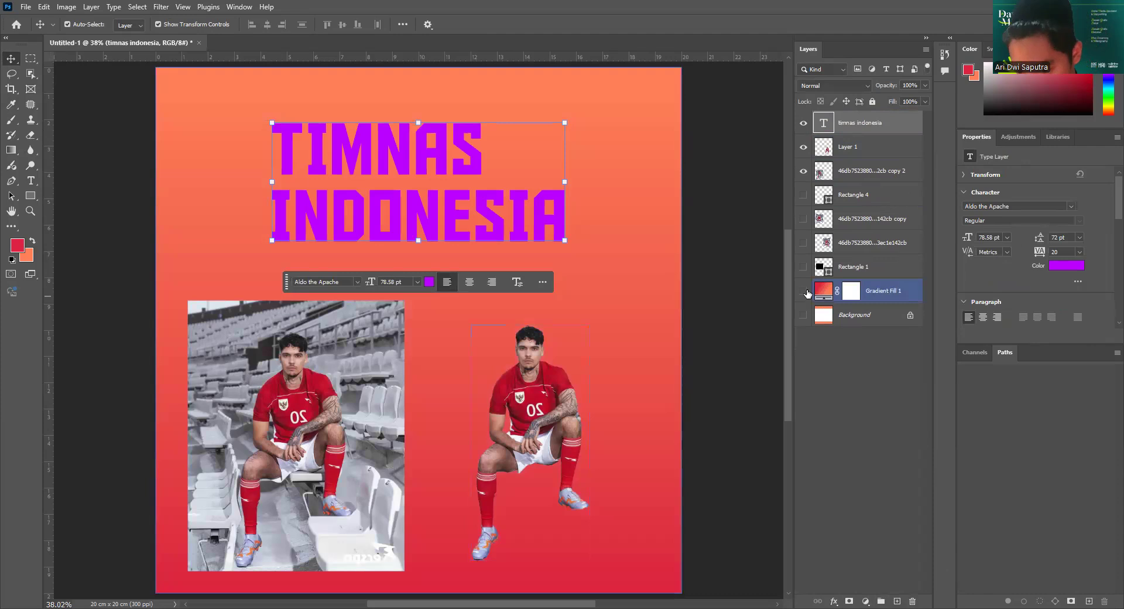
click(804, 291)
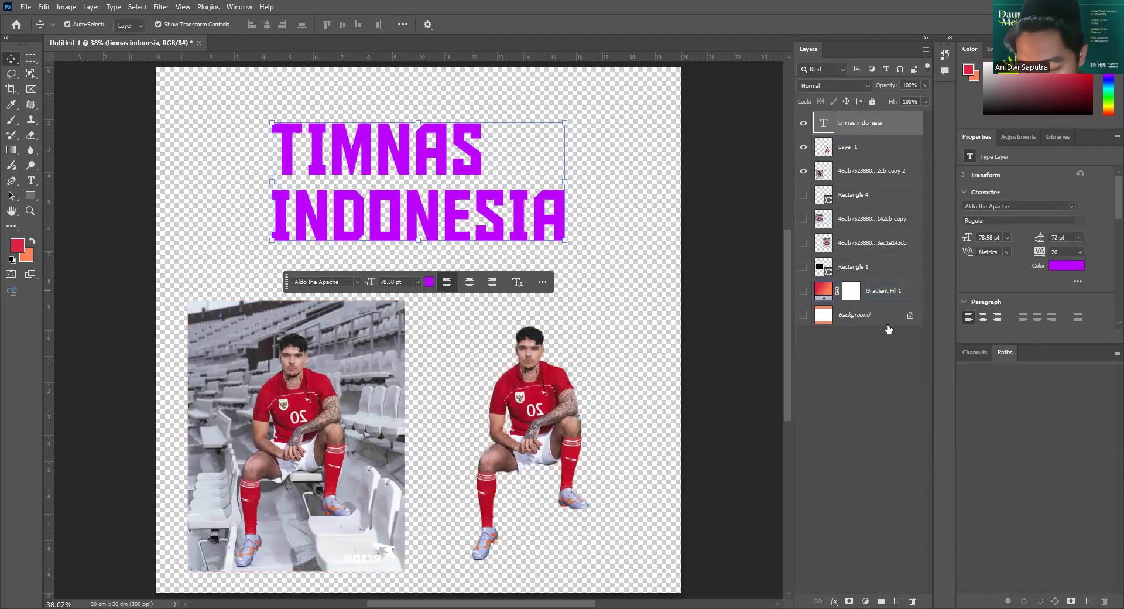
click(865, 600)
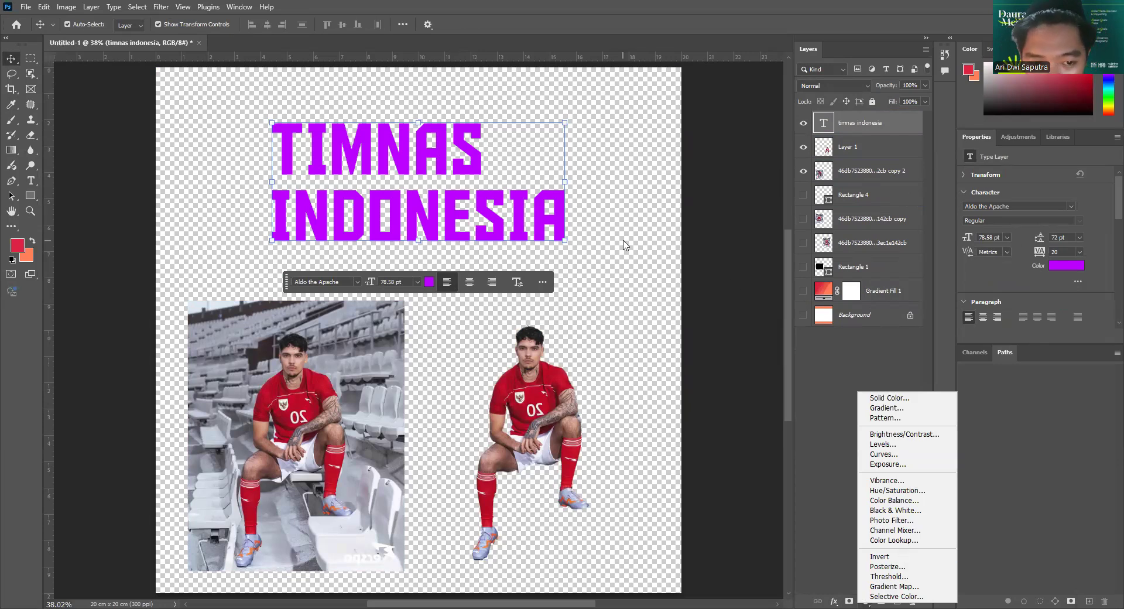
click(503, 159)
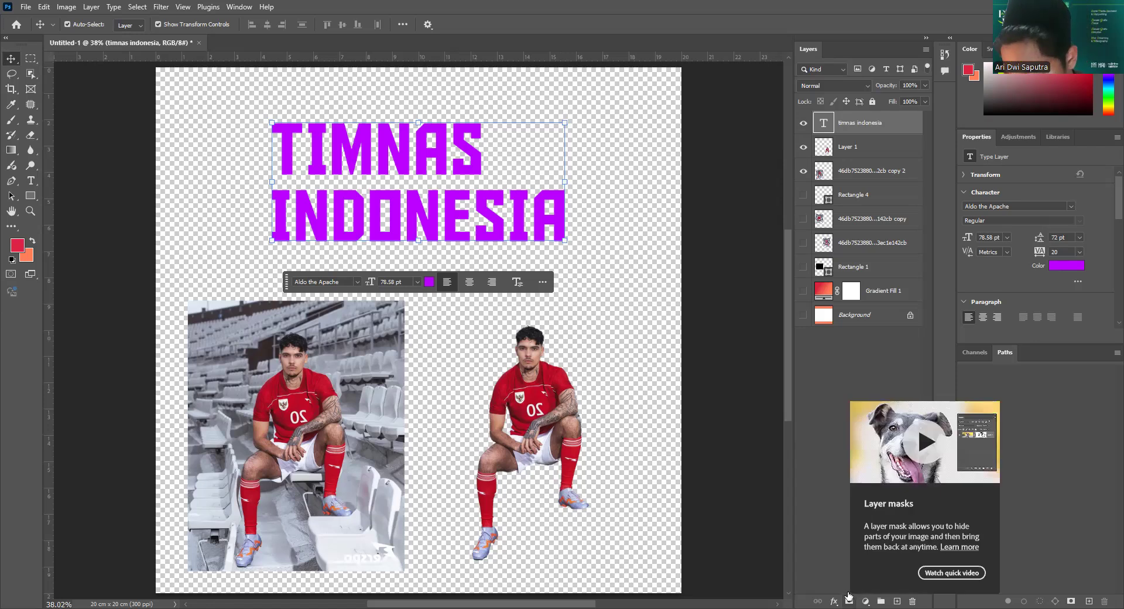
click(822, 557)
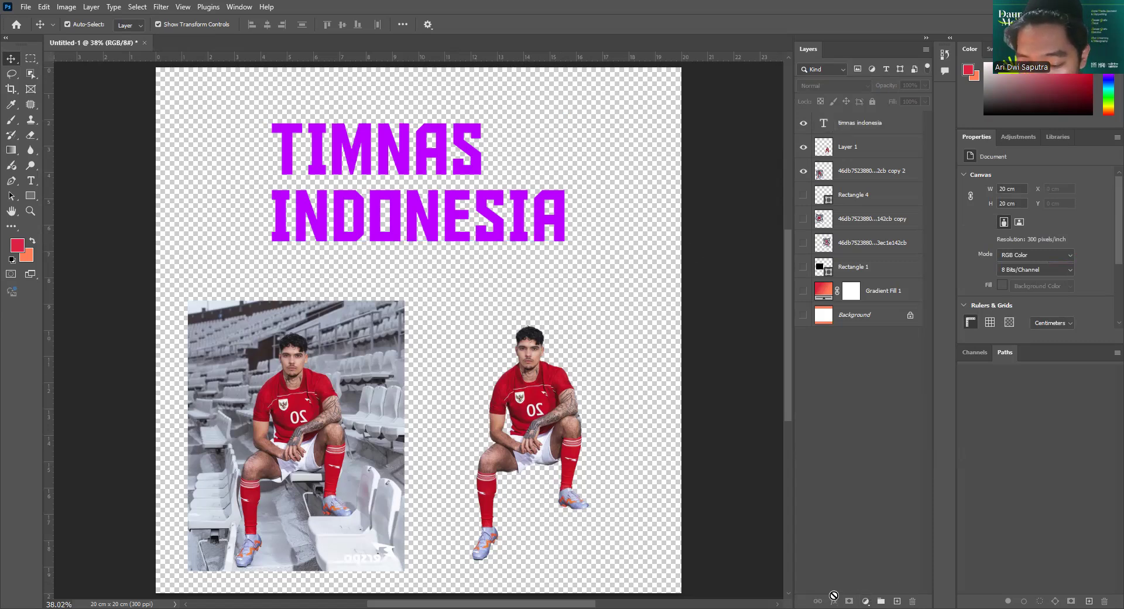
click(865, 600)
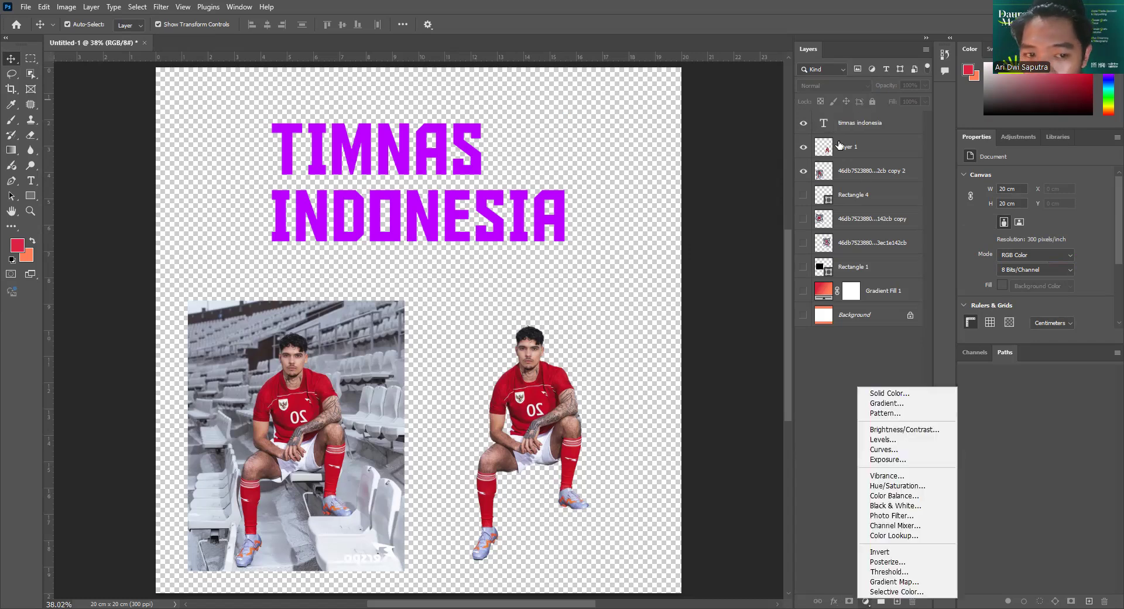
click(846, 124)
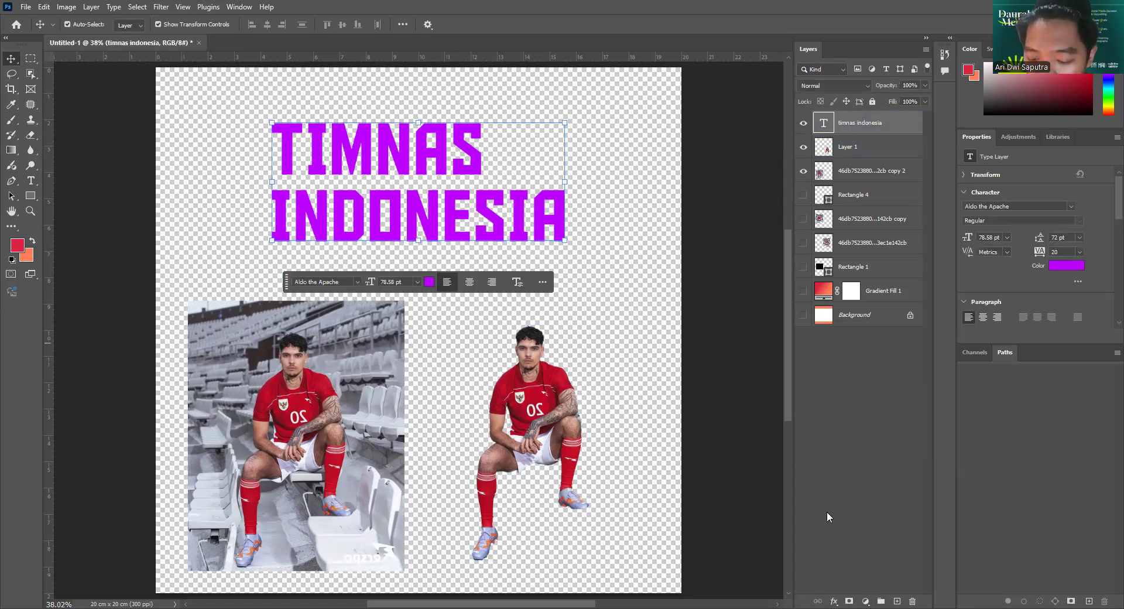
Open the blending options of the "timnas indonesia" text layer, keeping the title on the canvas uncovered.
click(834, 601)
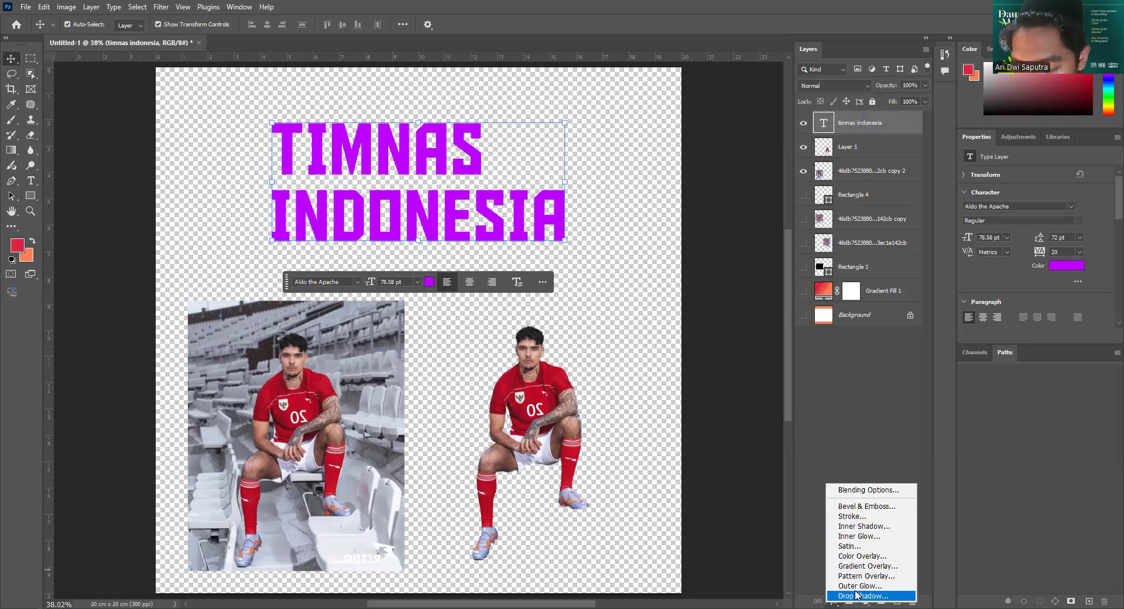
click(857, 490)
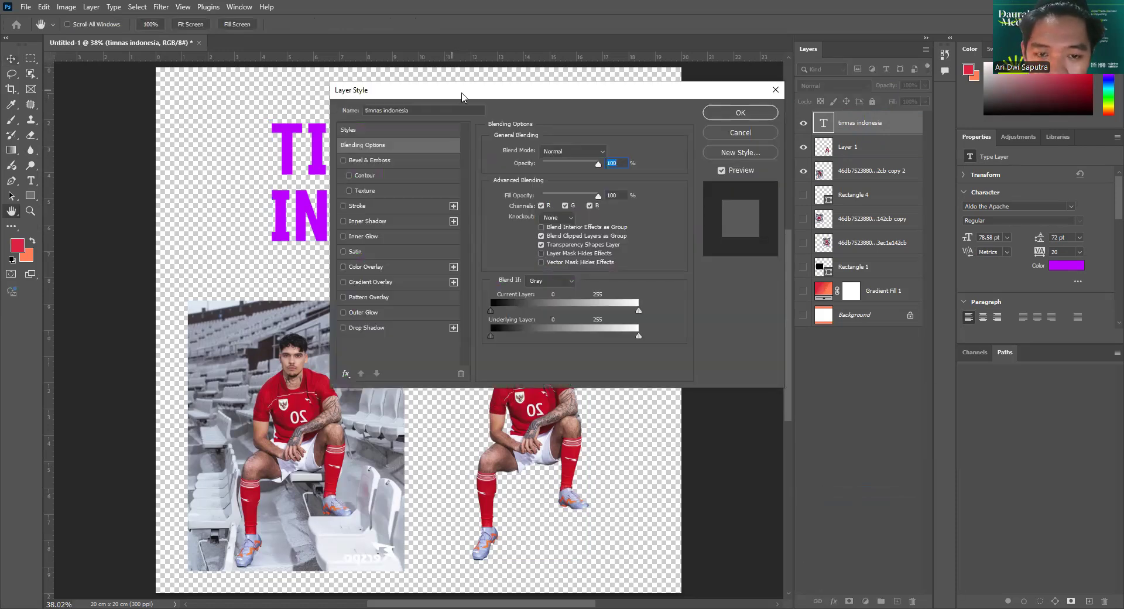
drag(462, 96, 726, 85)
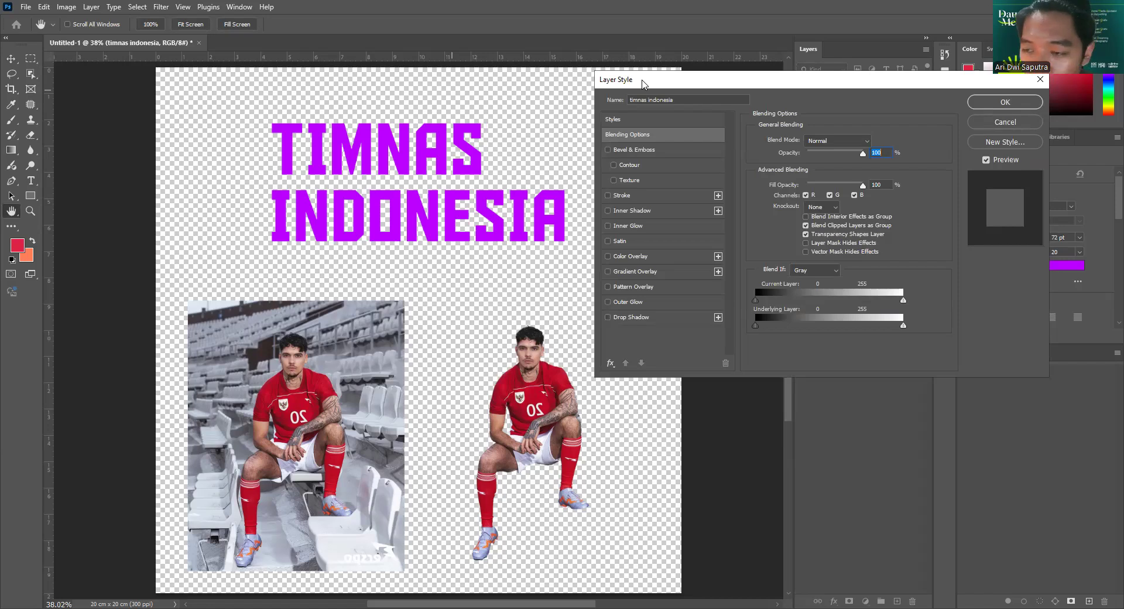
Add a Bevel & Emboss to the title using the Emboss style, depth 178%, size 24 px and soften 3 px.
click(618, 151)
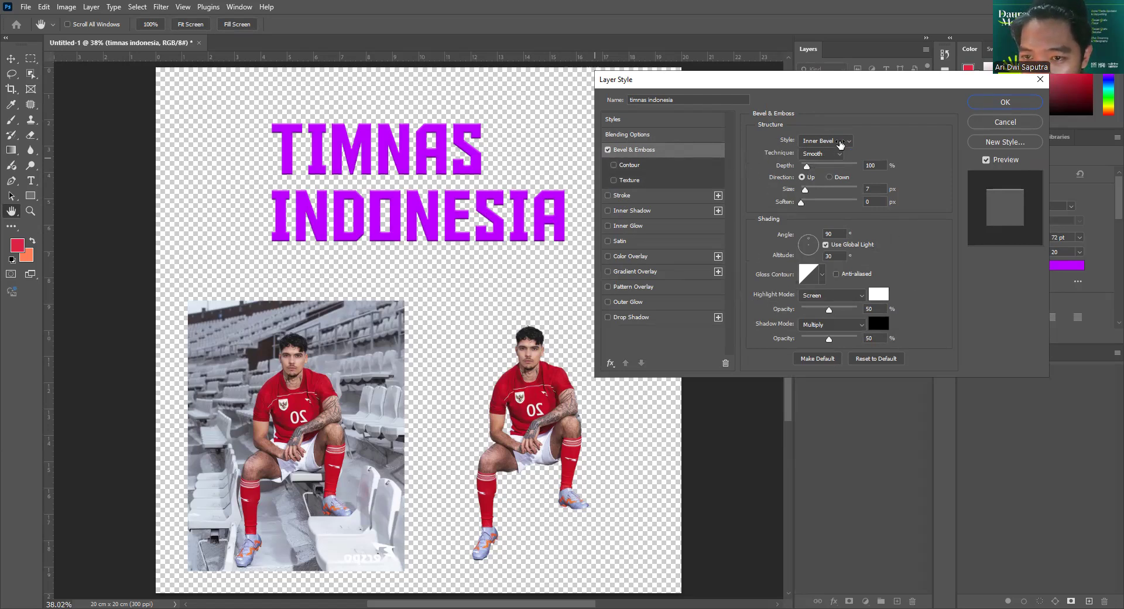
click(843, 140)
click(820, 170)
drag(819, 166, 811, 206)
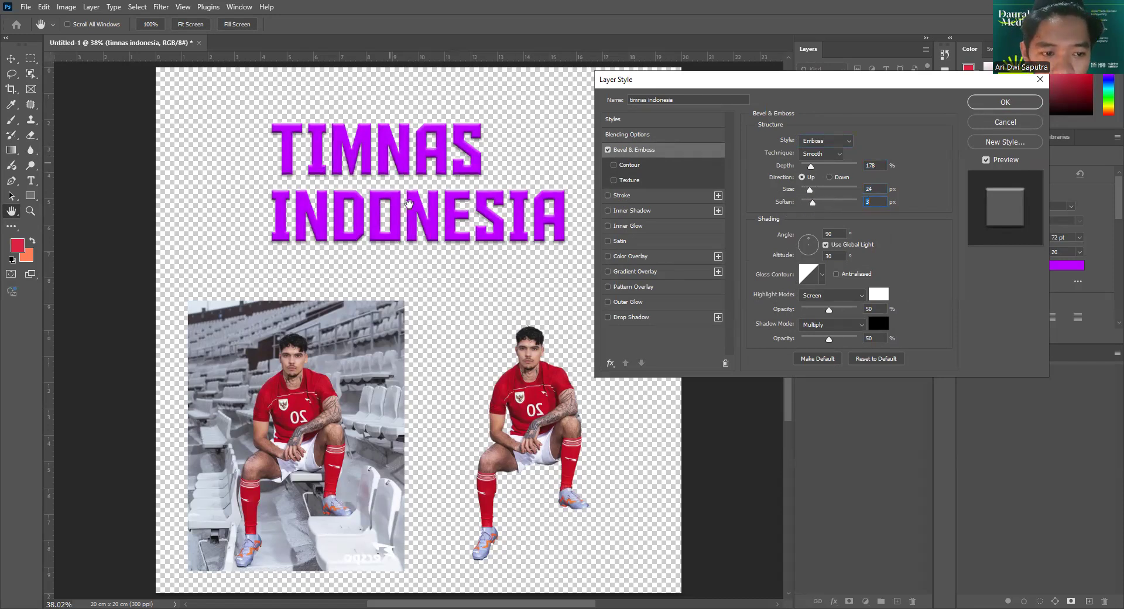
Try a pattern from the Trees group as the bevel's texture on the title, and turn Texture off.
click(622, 166)
click(612, 165)
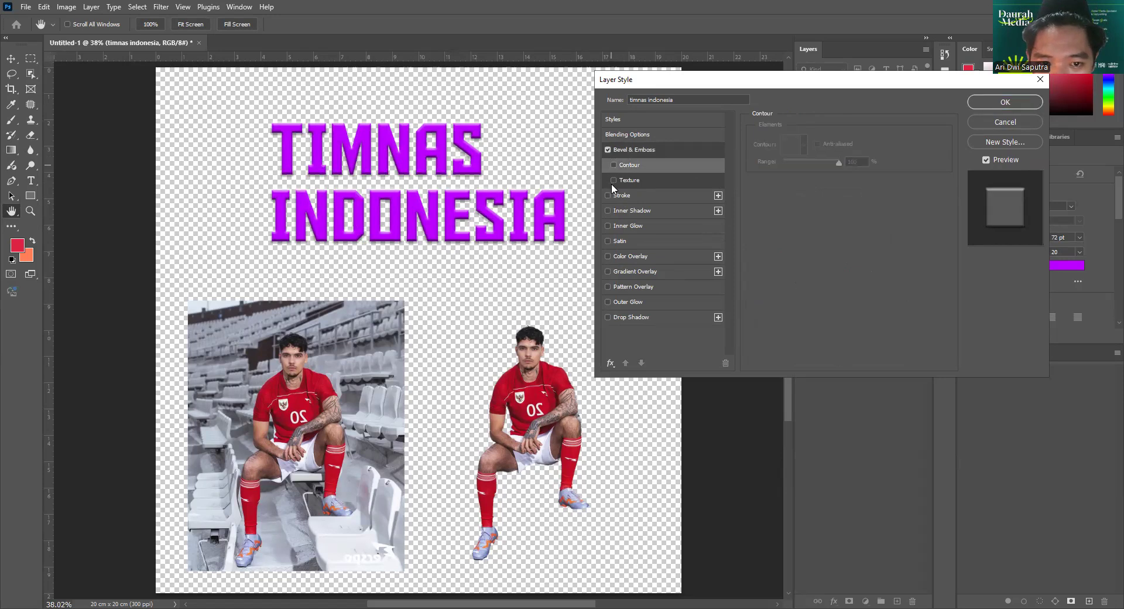
click(619, 179)
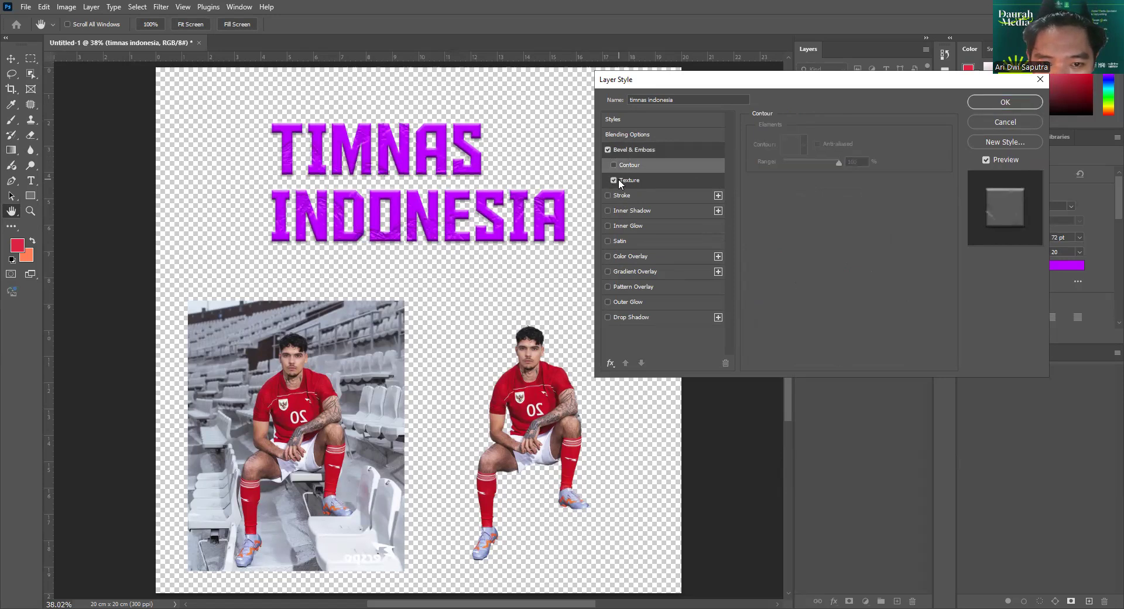
click(650, 182)
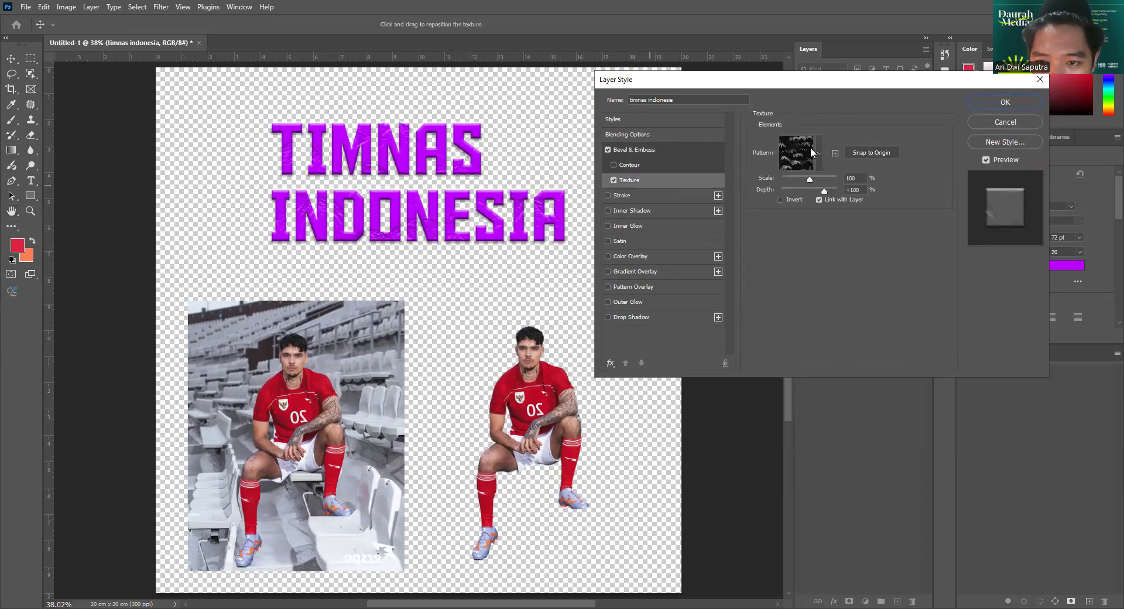
click(818, 152)
click(736, 203)
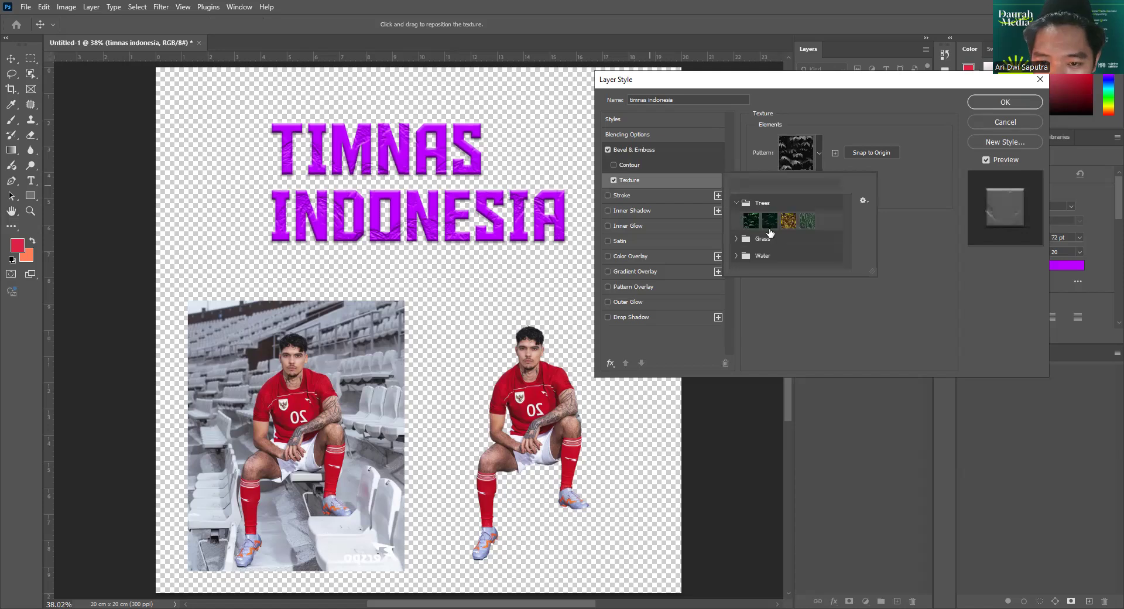
click(769, 221)
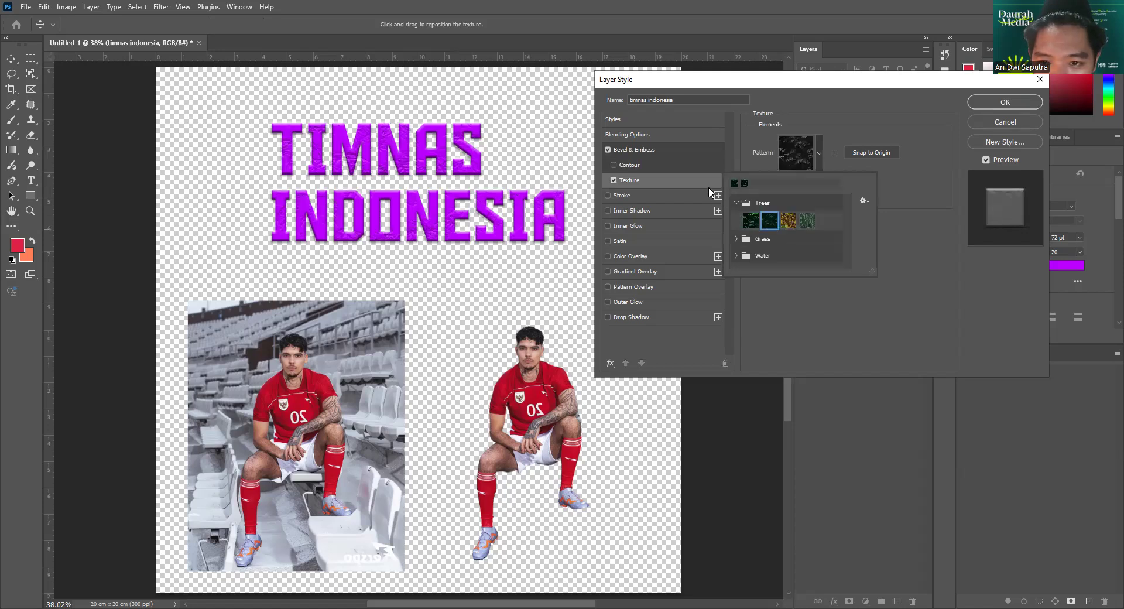
click(613, 181)
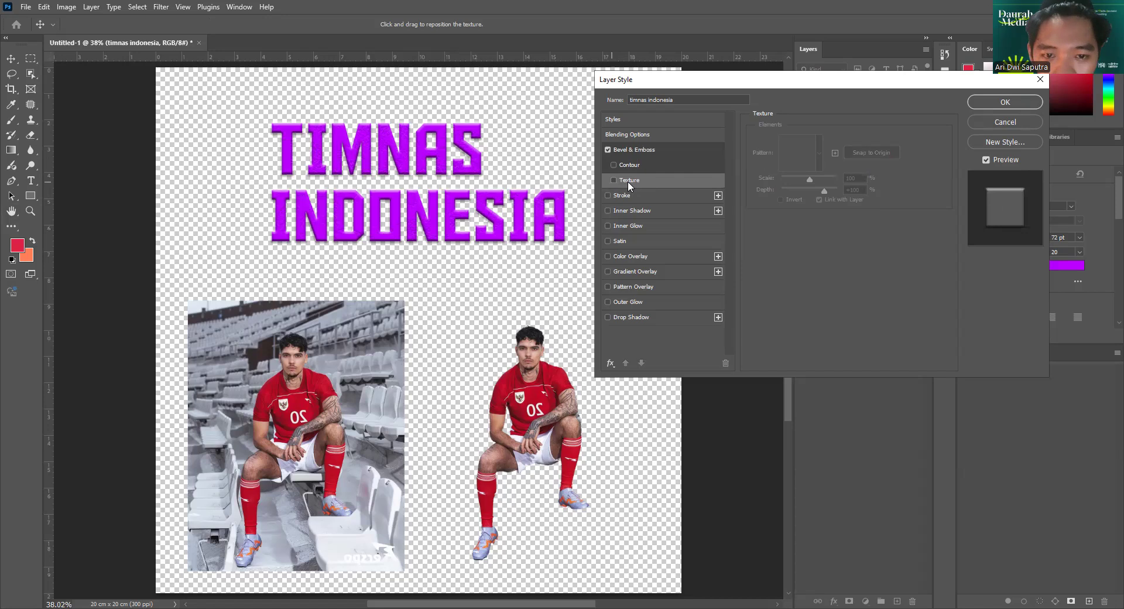
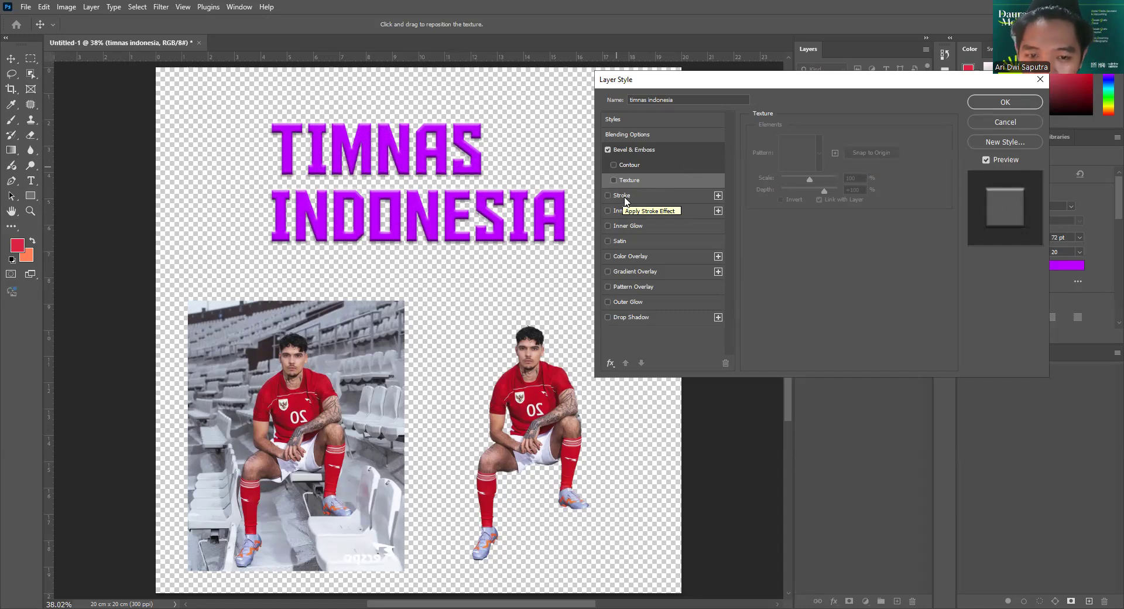
Try a 32 px black stroke outside the title's letters, and turn off both Stroke and Bevel & Emboss.
click(624, 198)
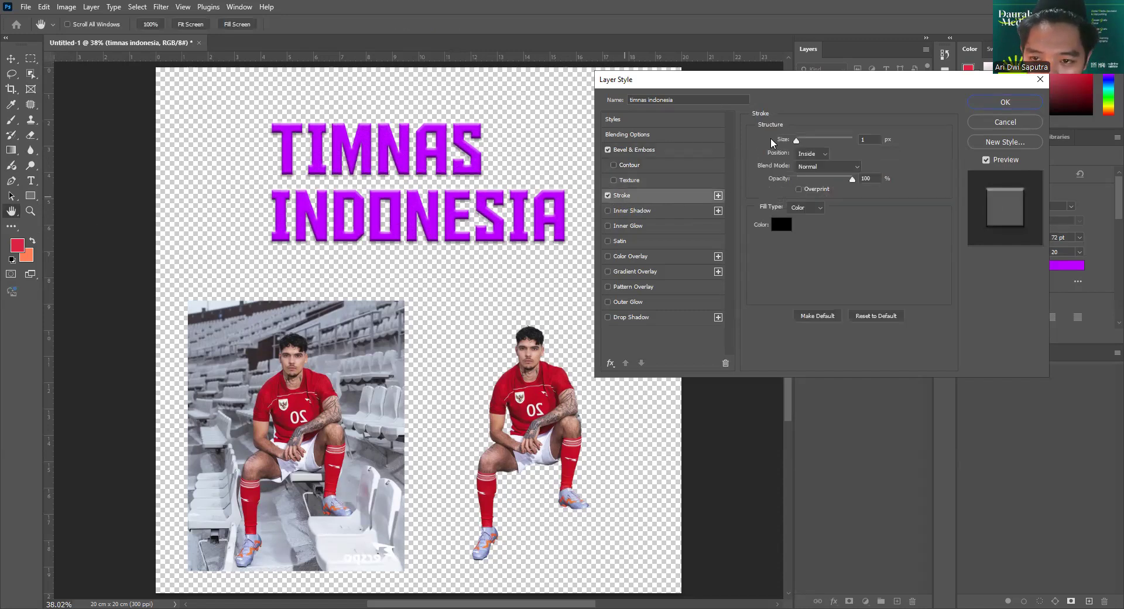
click(811, 154)
click(812, 166)
mouse_move(796, 141)
mouse_down()
mouse_move(808, 153)
mouse_move(804, 142)
mouse_up()
click(816, 154)
click(813, 175)
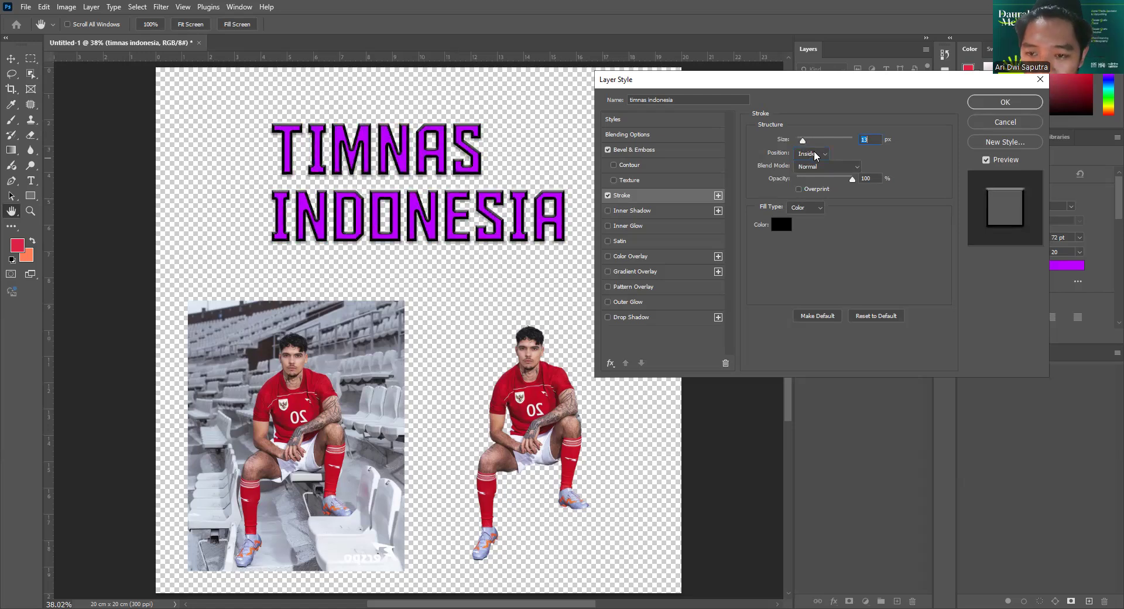
click(813, 153)
click(811, 164)
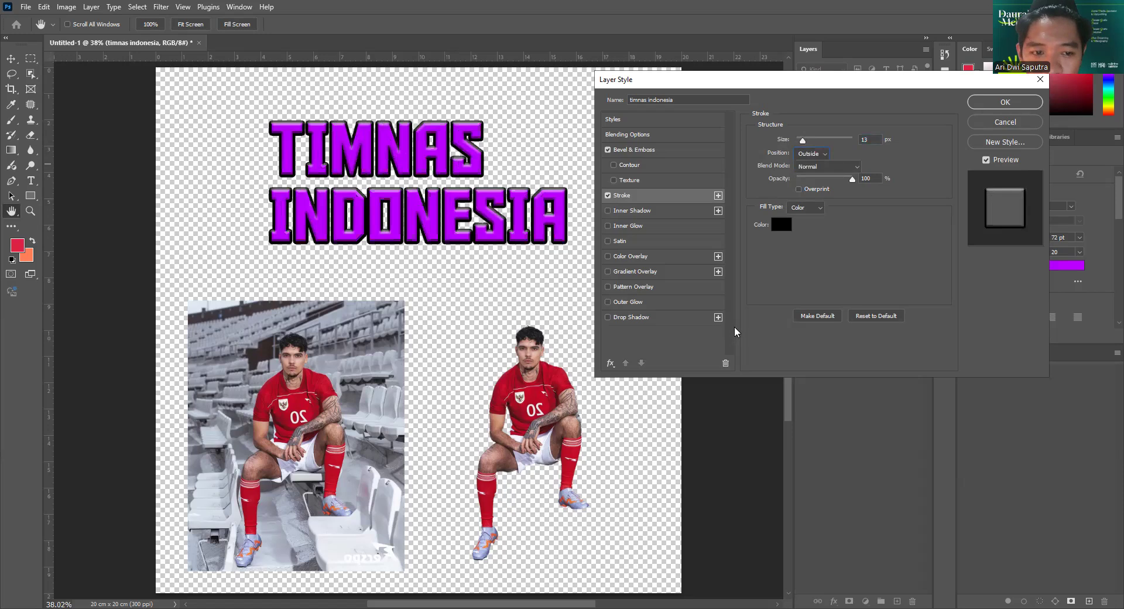
drag(803, 142, 808, 142)
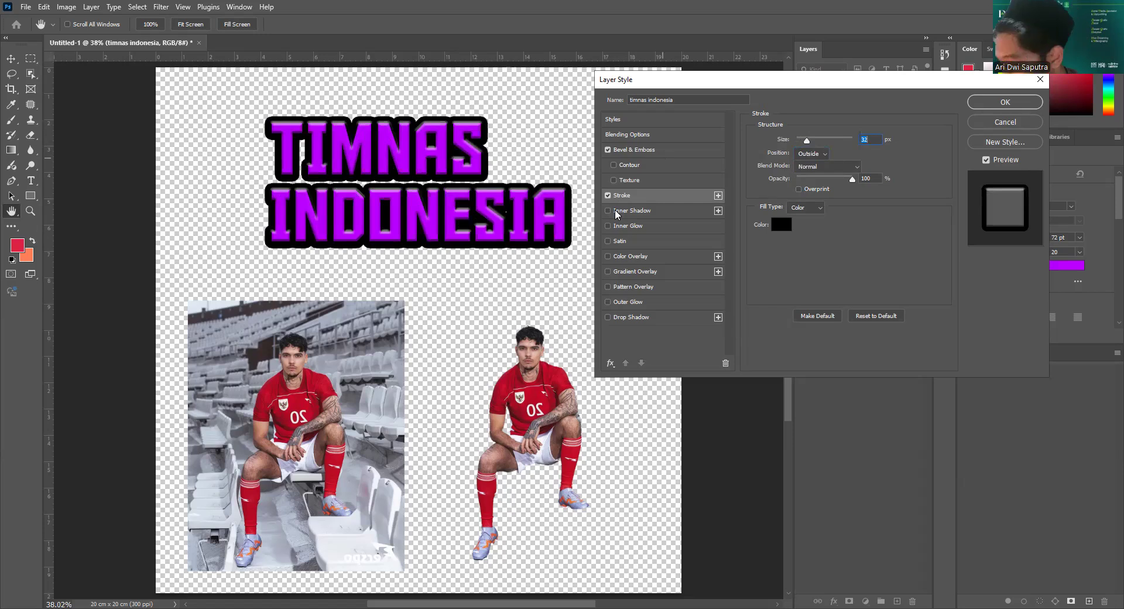
click(608, 150)
click(608, 194)
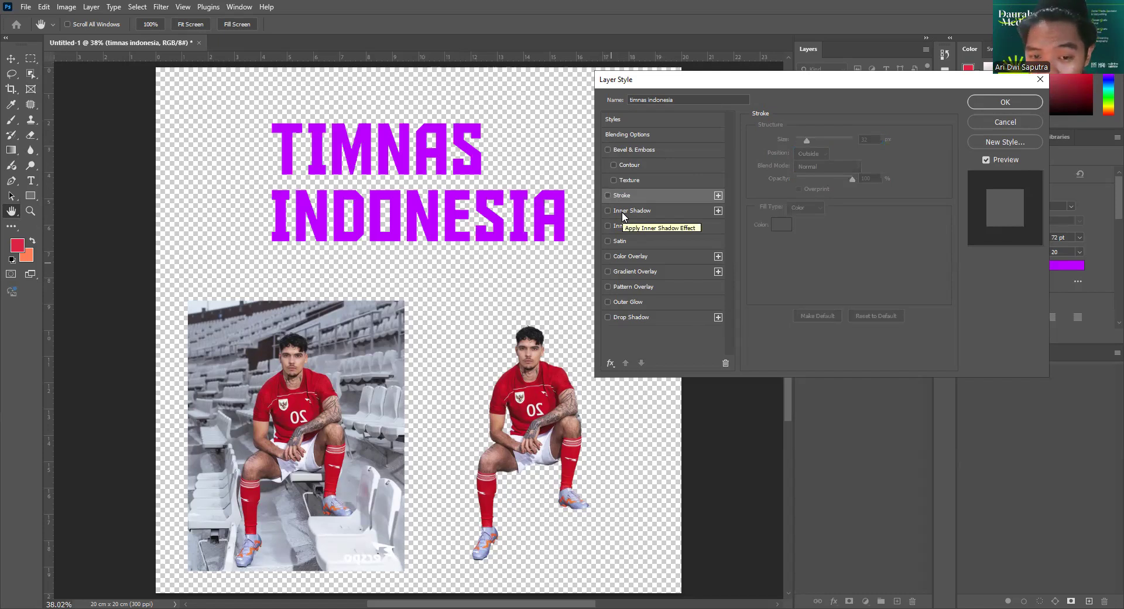
Try an Inner Shadow on the title with angle 127°, distance 29 px and size 27 px, and turn it off.
click(622, 214)
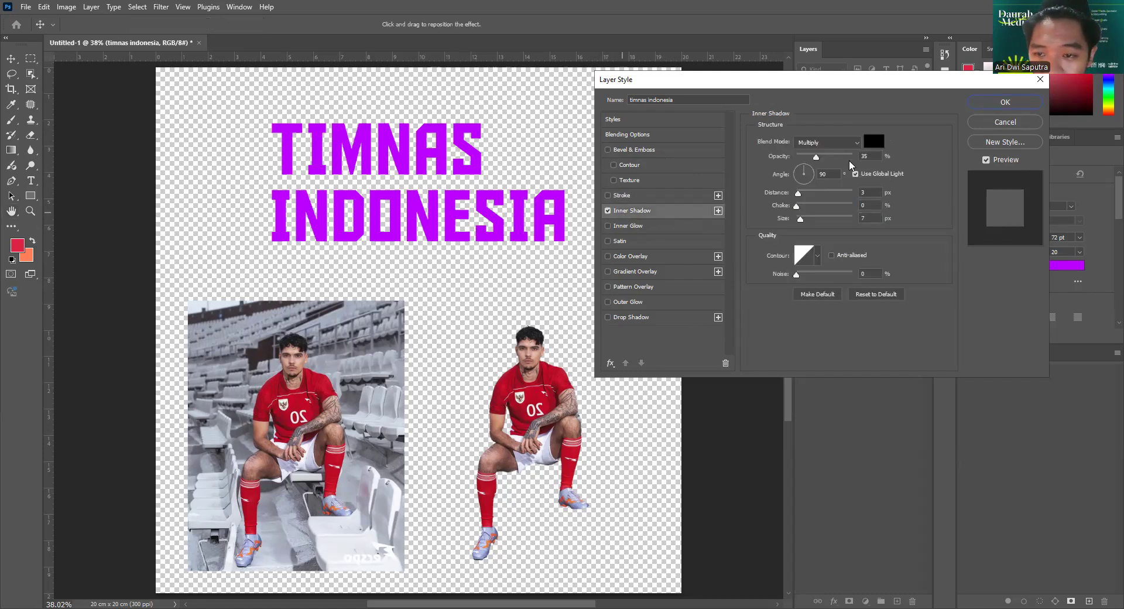
drag(797, 193, 806, 220)
click(801, 170)
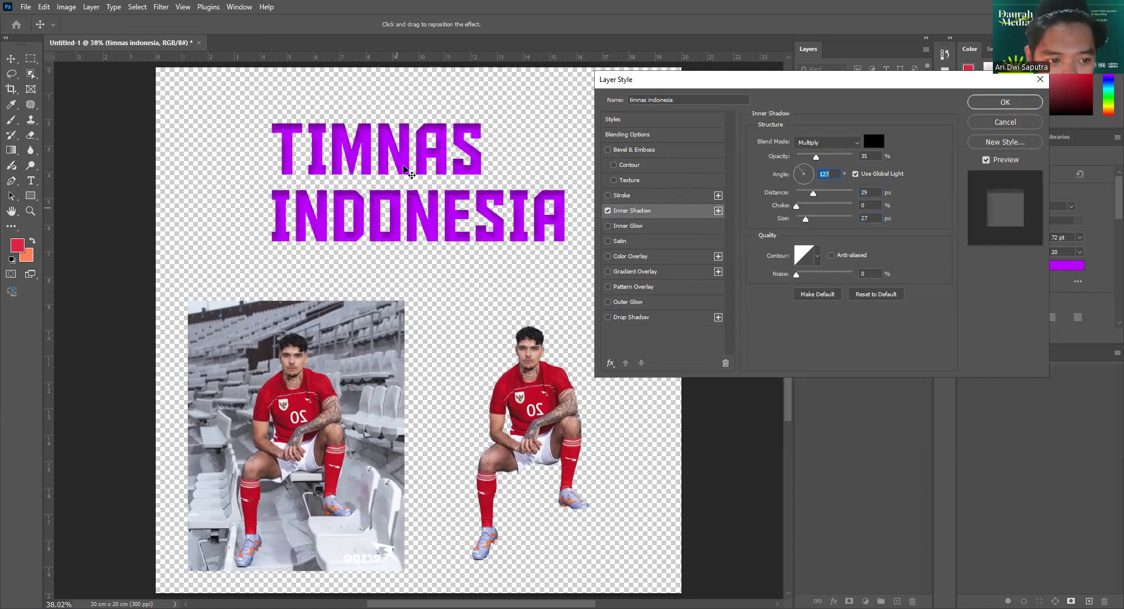
click(608, 211)
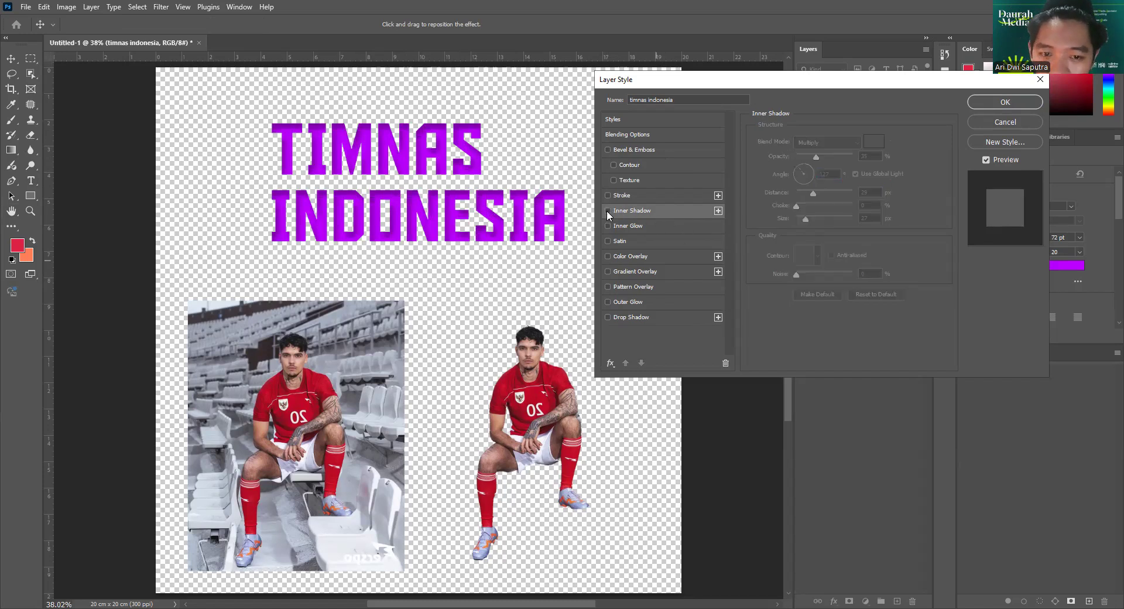
Try a white Inner Glow on the title with the choke set to 64%, and turn it off.
click(608, 226)
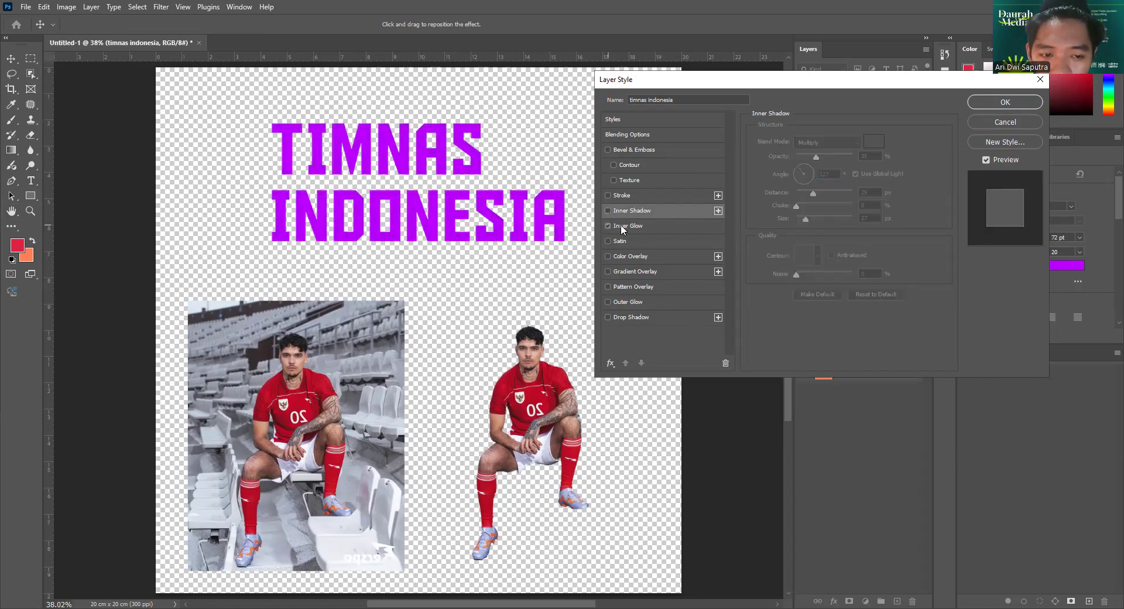
click(622, 227)
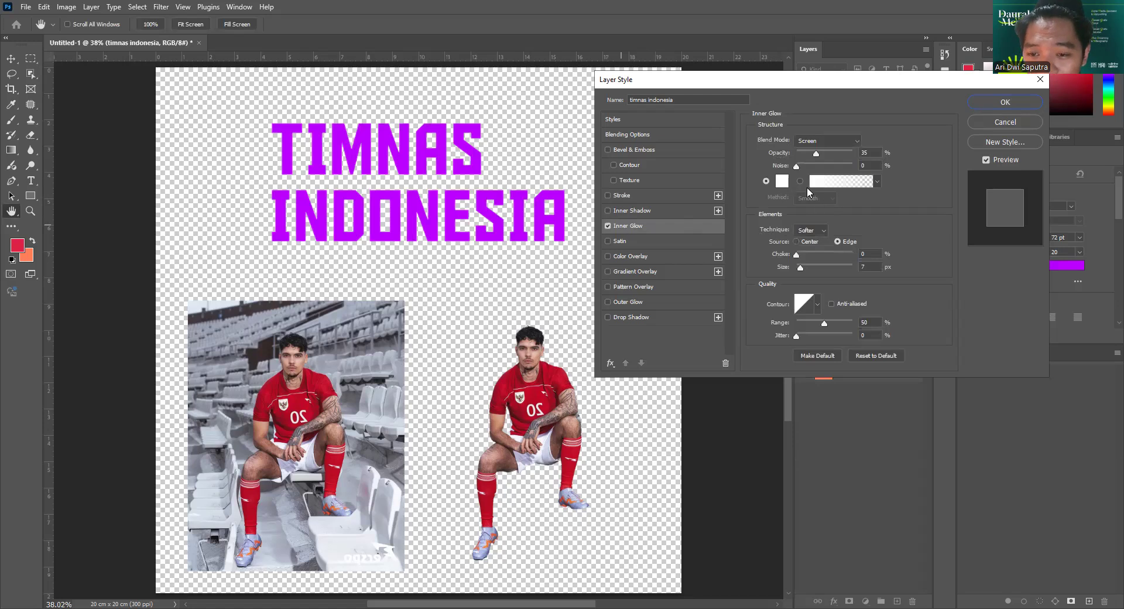
drag(815, 258, 832, 258)
click(607, 226)
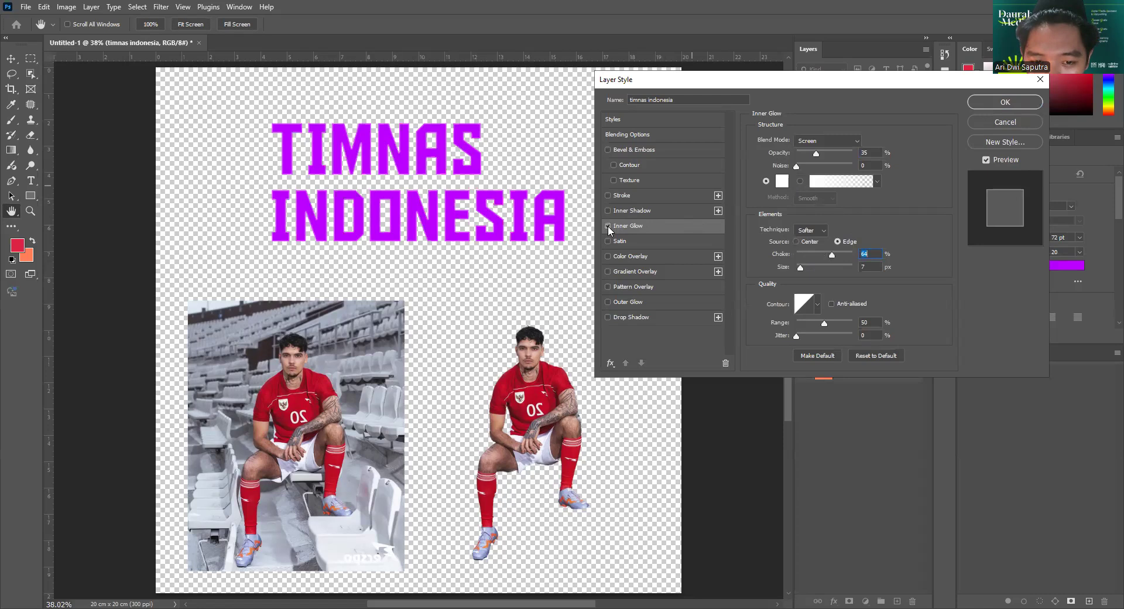
Try Satin combined with Bevel & Emboss on the title, and turn both effects off.
click(607, 241)
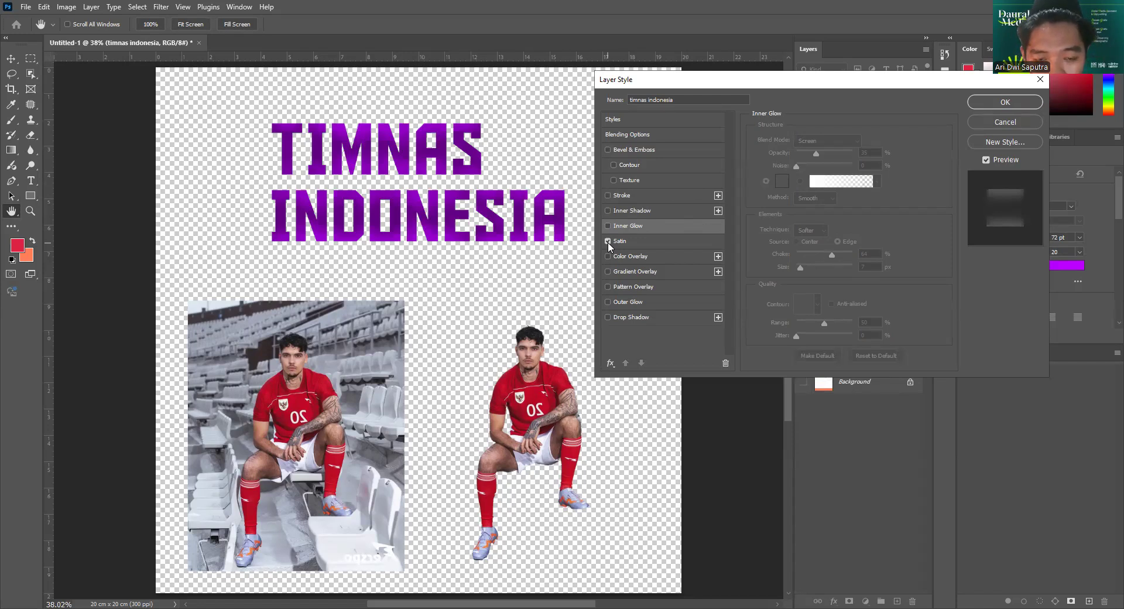
click(618, 151)
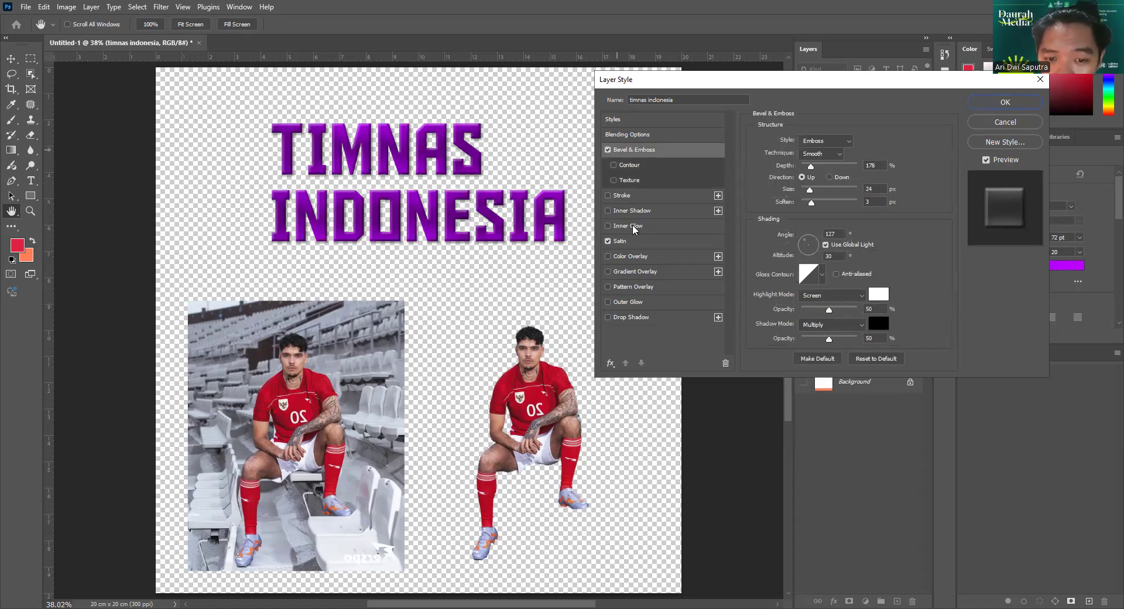
click(608, 150)
click(607, 240)
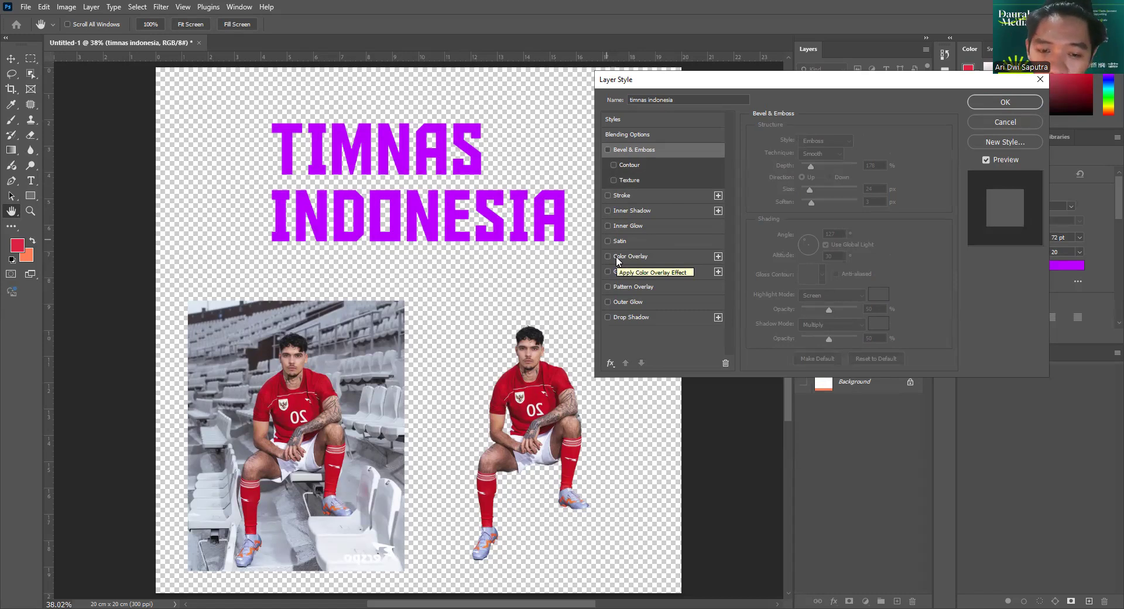
Try a Color Overlay on the title in red ff0000, and turn the overlay off.
click(616, 258)
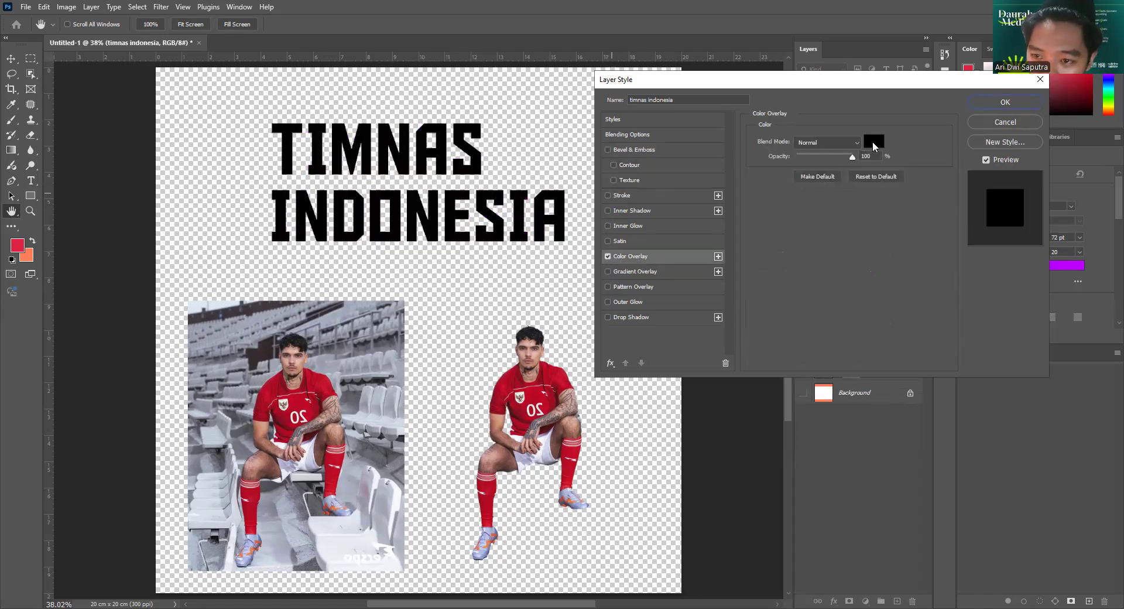
click(873, 141)
click(897, 131)
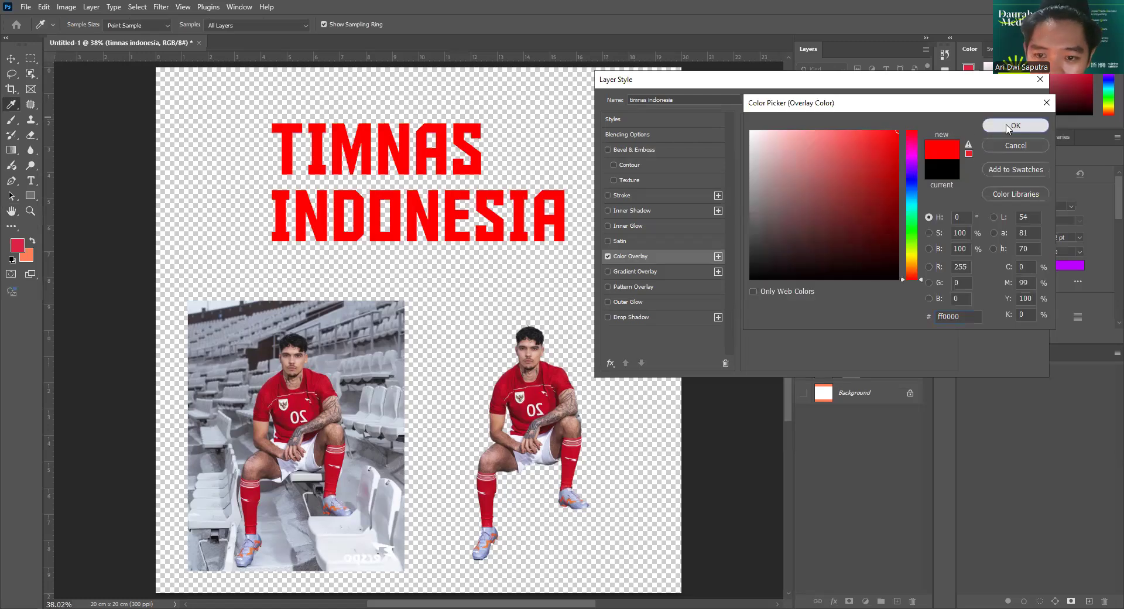
click(1006, 126)
click(609, 256)
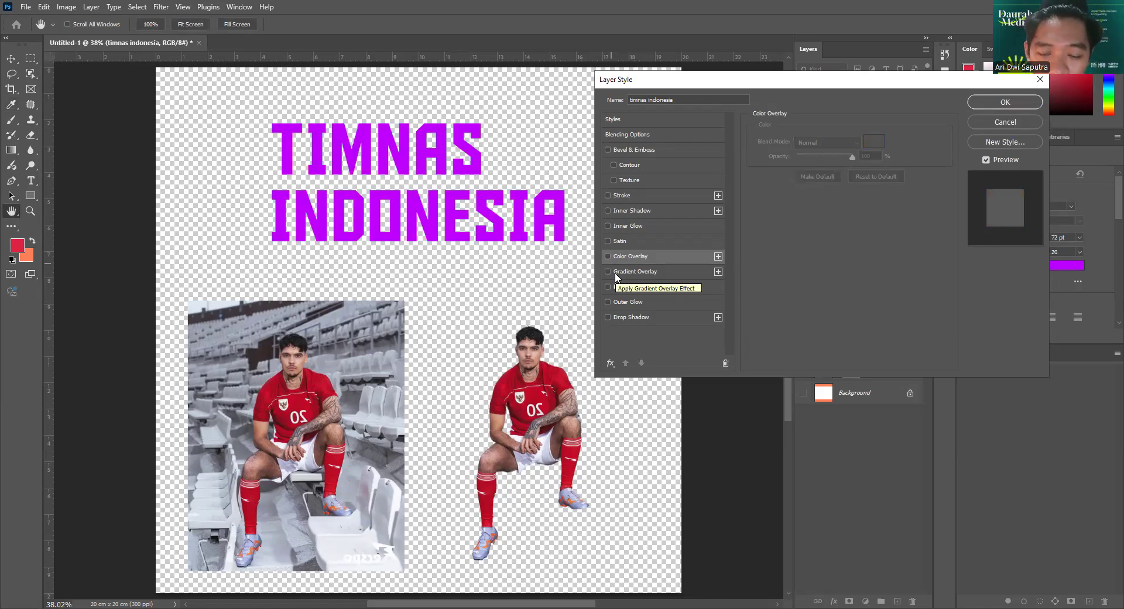
Add a Gradient Overlay to the title at 100% opacity, using the magenta-to-dark-purple preset from the Purples group.
click(615, 273)
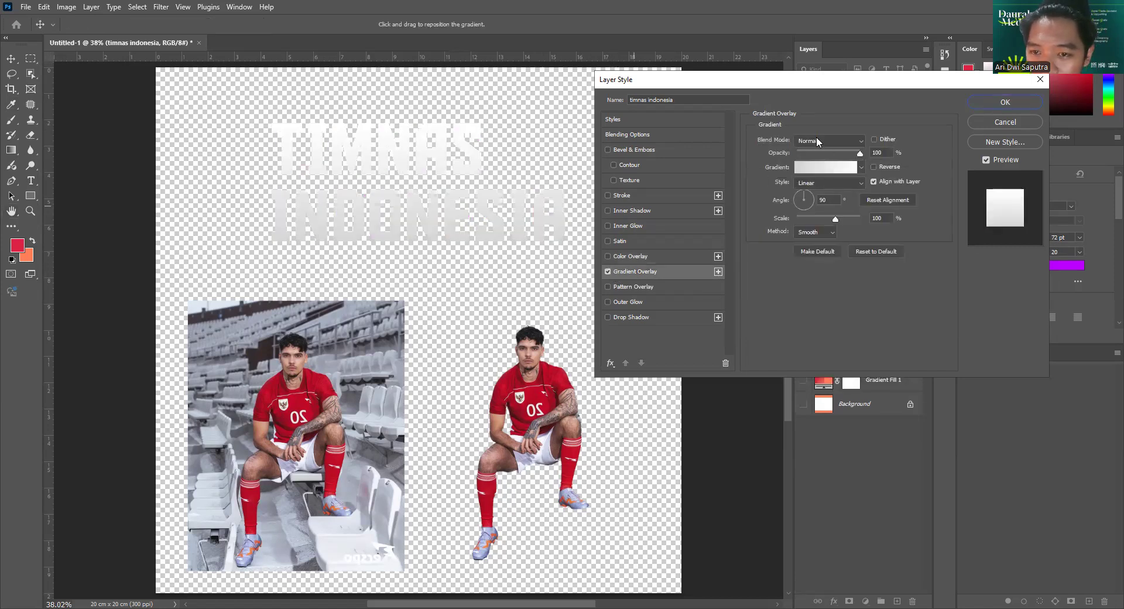
drag(842, 152, 940, 152)
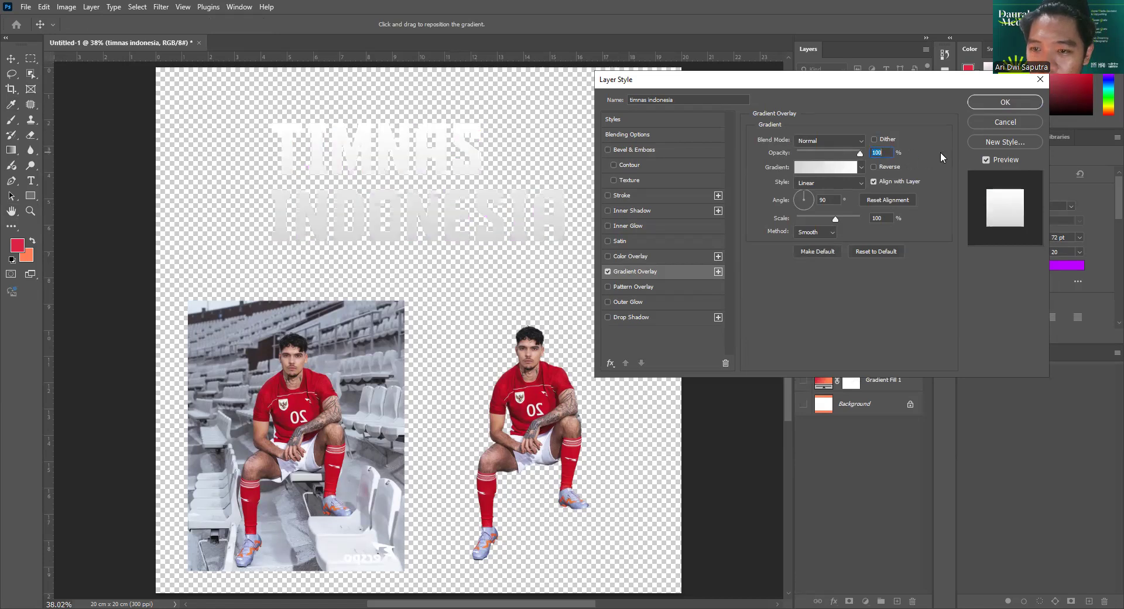
click(861, 168)
scroll(837, 234, down, 1)
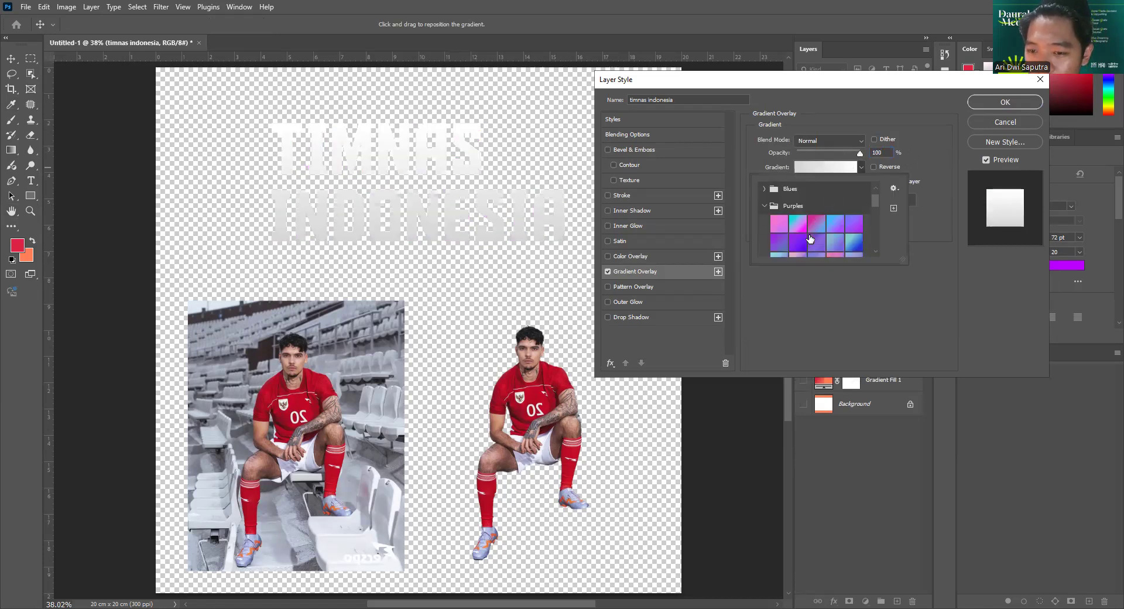
click(843, 224)
click(843, 225)
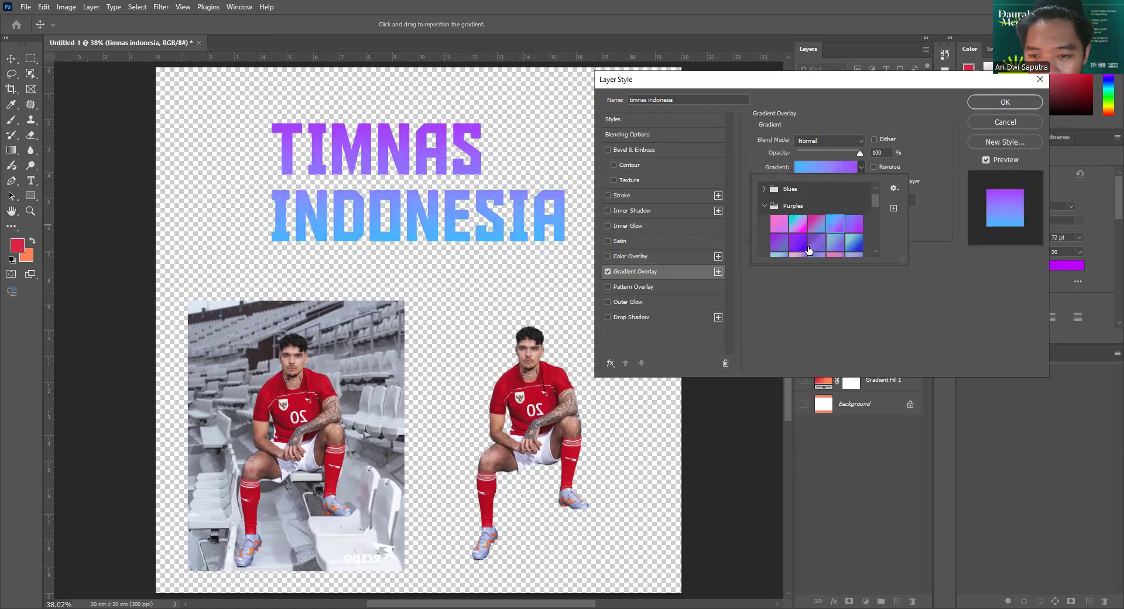
click(797, 247)
click(816, 242)
scroll(816, 241, down, 1)
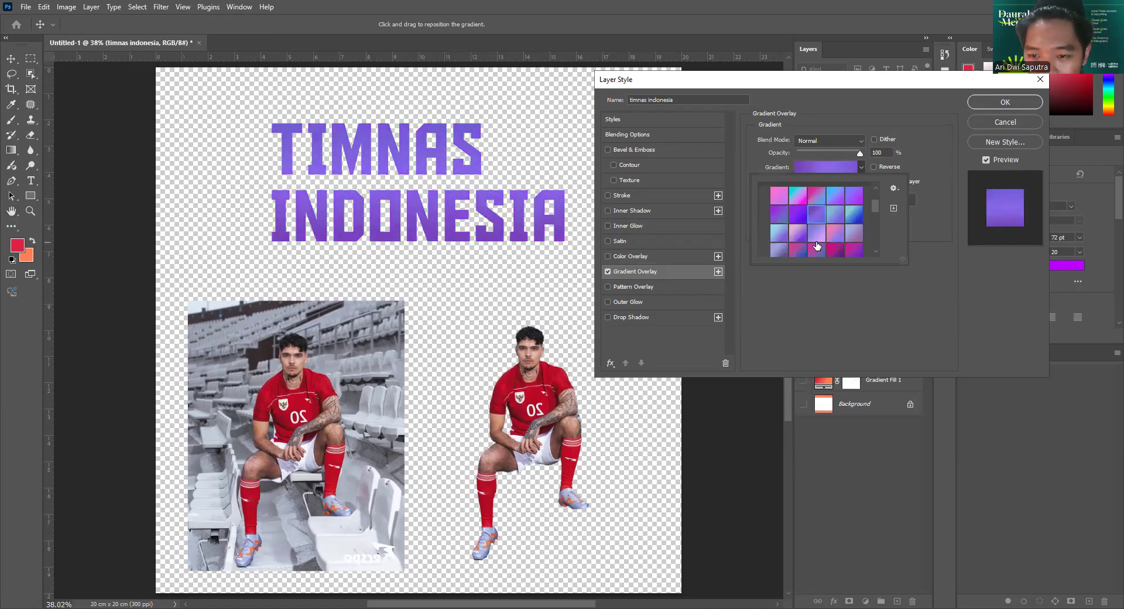
click(834, 244)
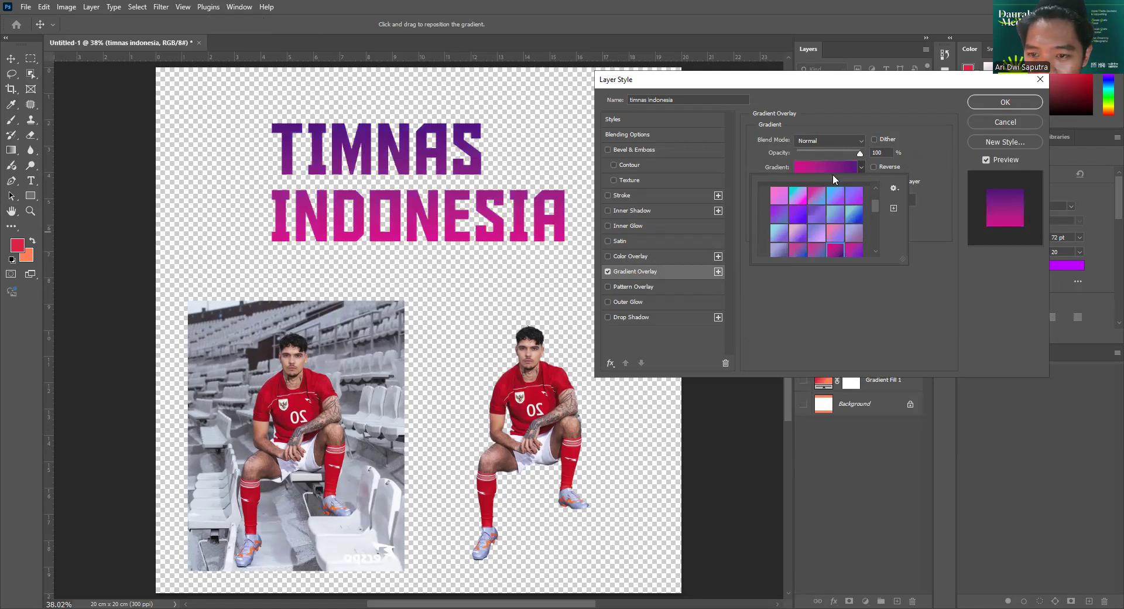
Recolor the magenta stop of the title's overlay gradient to green 1a8d0e.
click(863, 166)
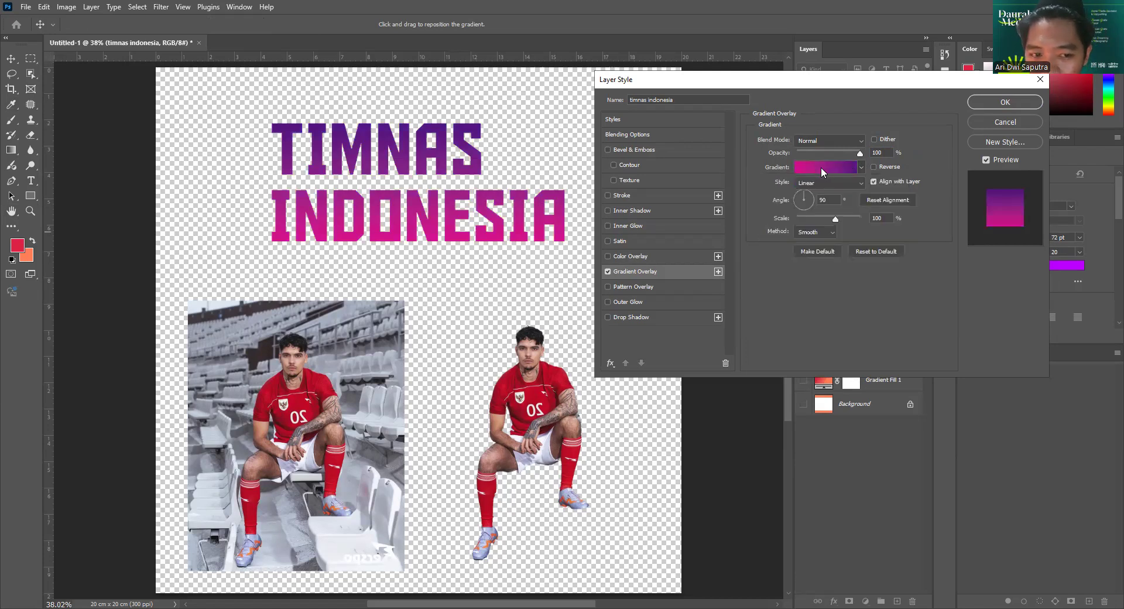
click(825, 167)
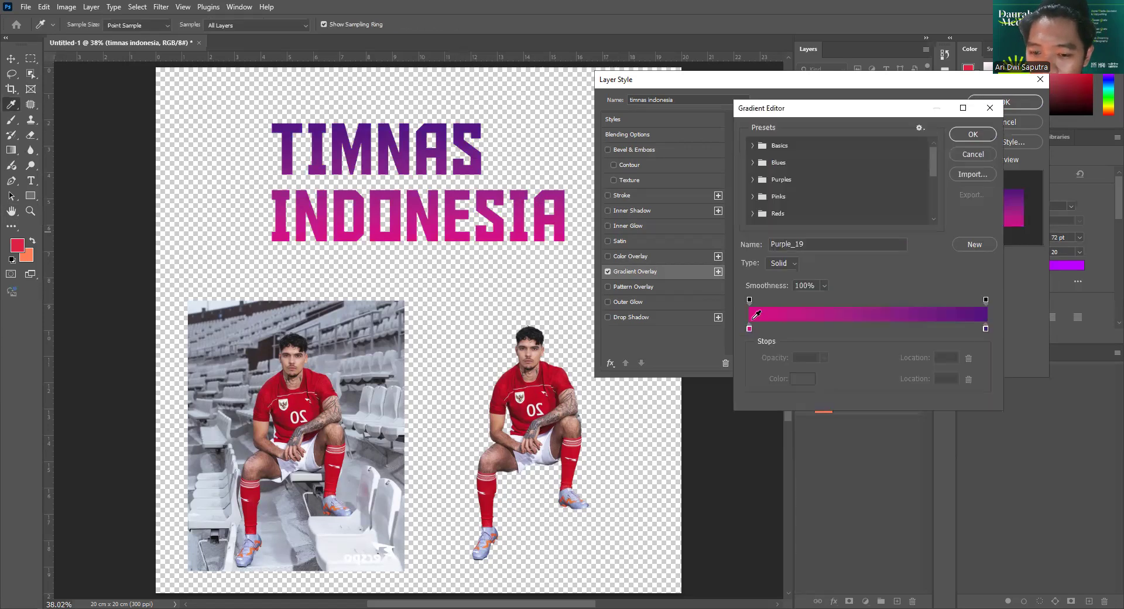
click(750, 329)
double_click(748, 328)
click(912, 232)
drag(885, 180, 883, 197)
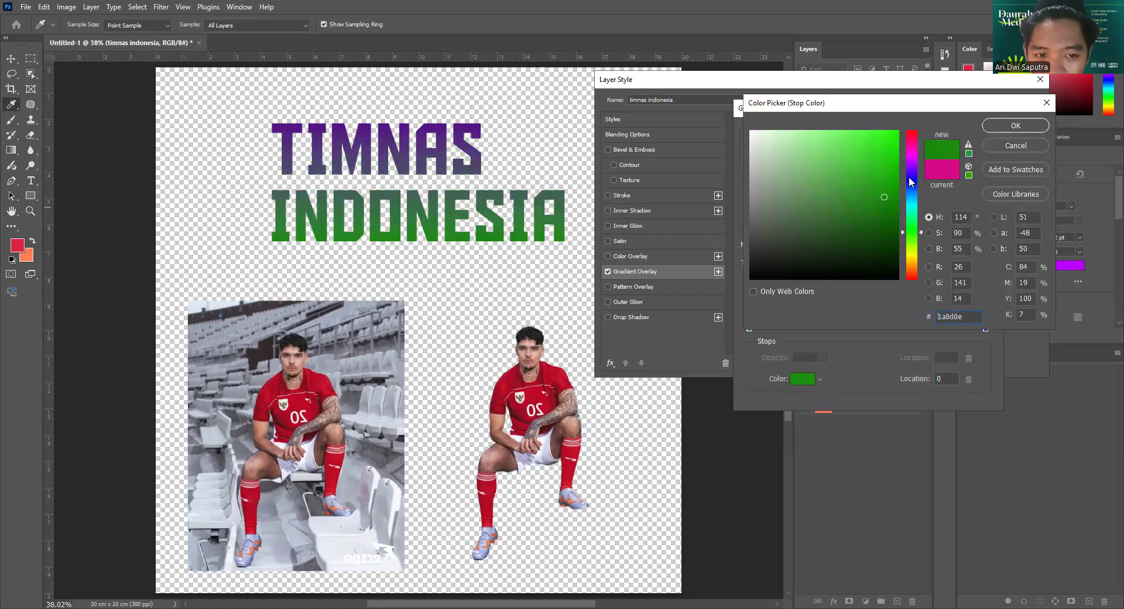
click(1015, 127)
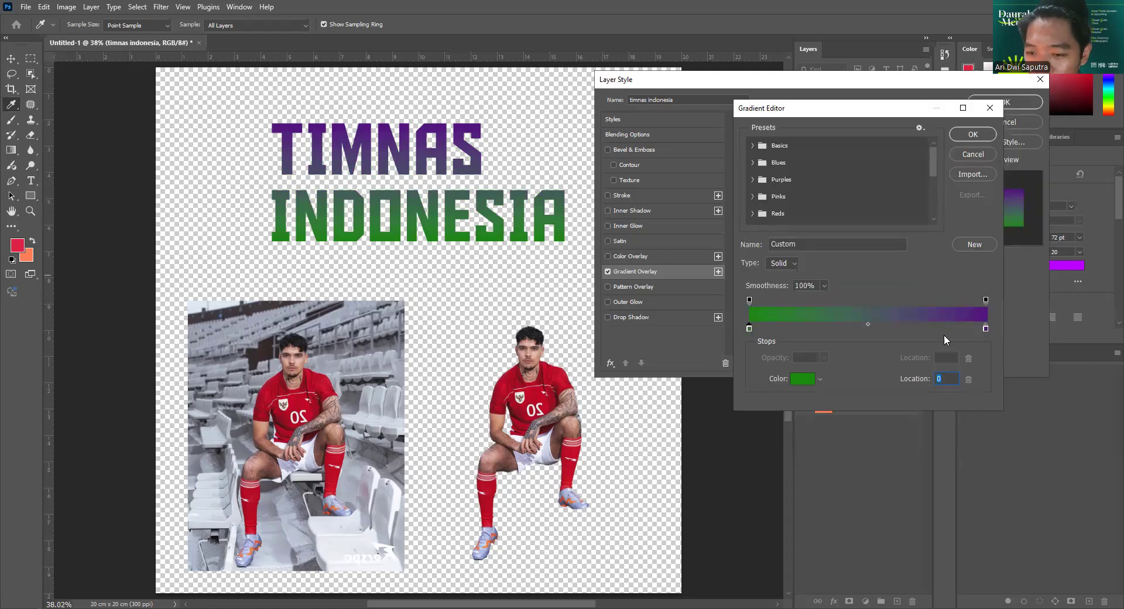
click(969, 134)
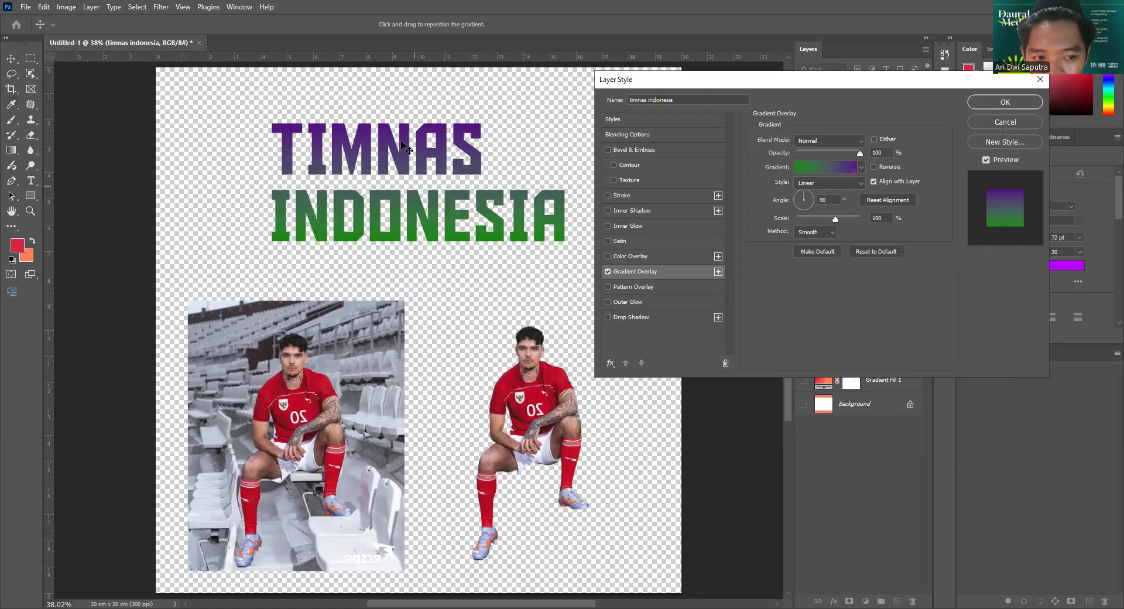
Set the title's Gradient Overlay angle to 41° and place the dialog clear of the title.
click(811, 192)
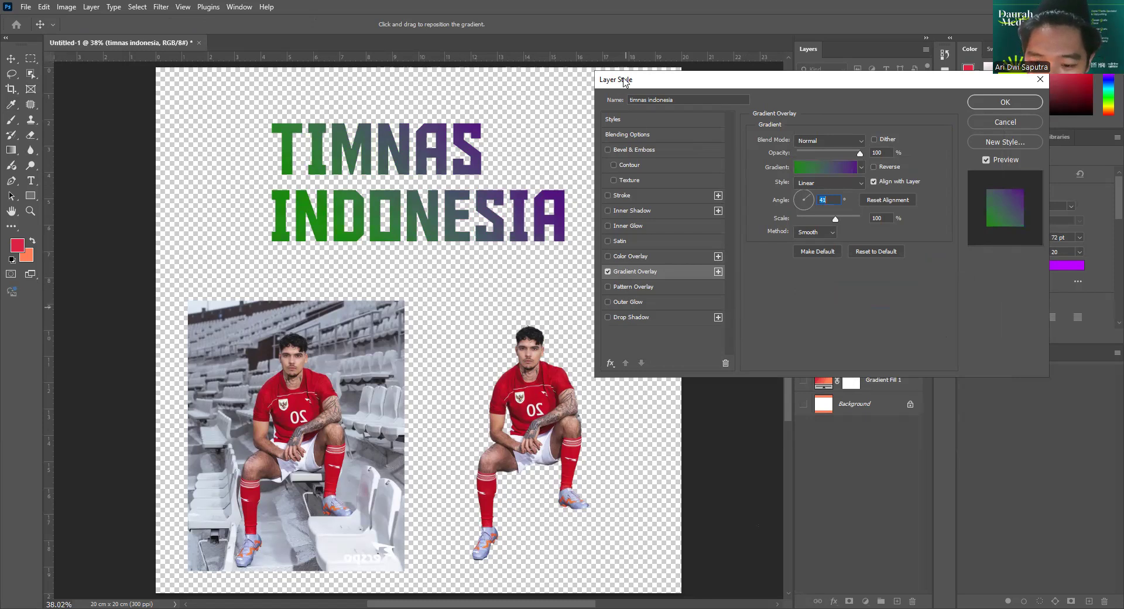
drag(878, 83, 488, 153)
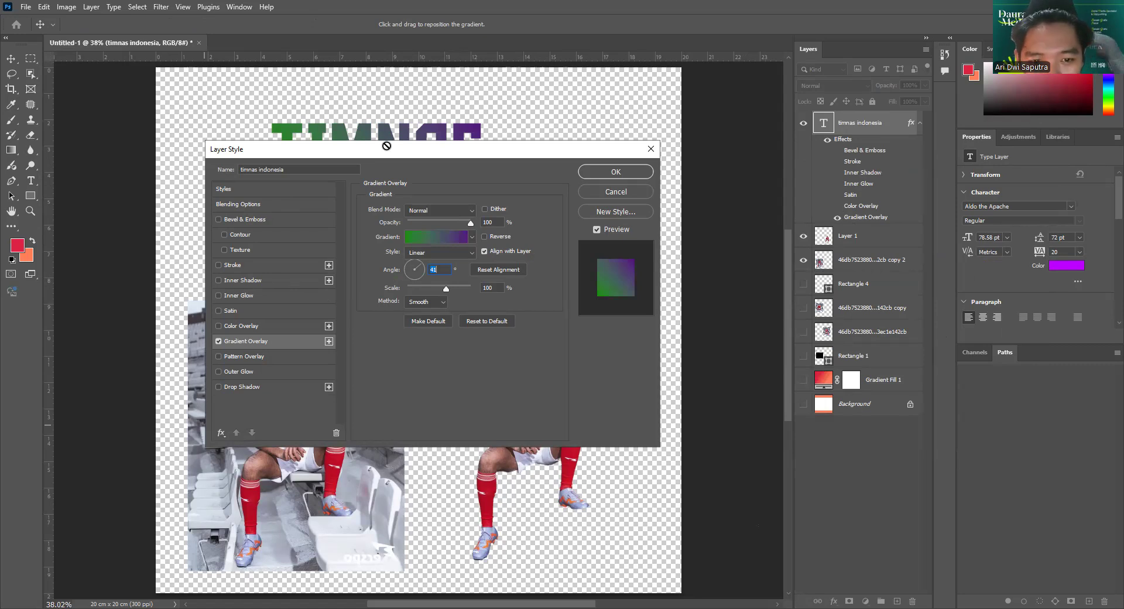
drag(386, 145, 786, 99)
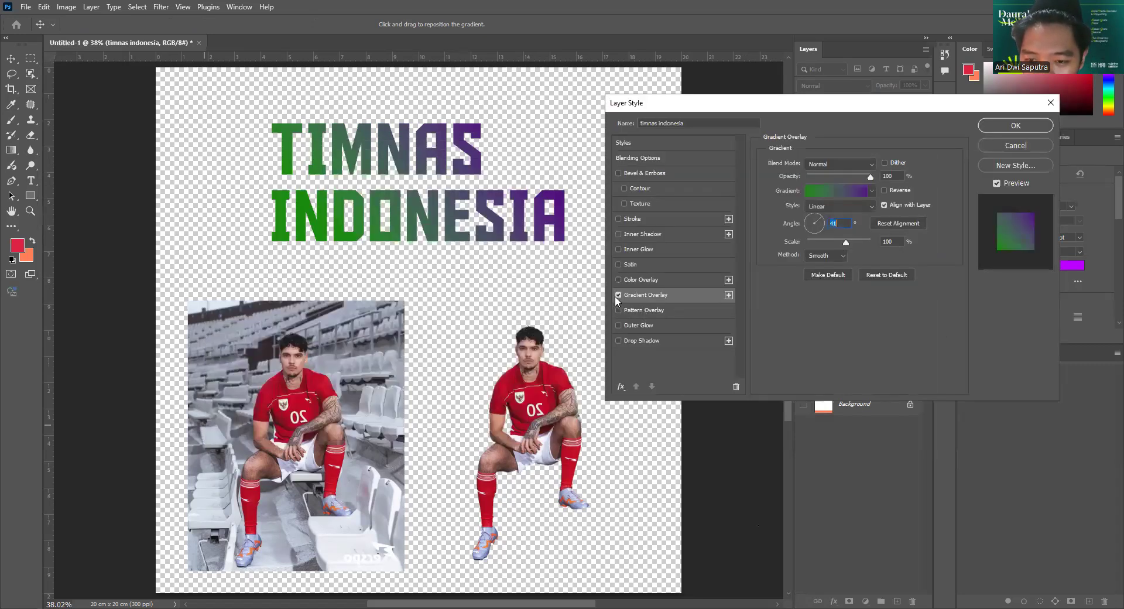
Turn off the Gradient Overlay, try a Pattern Overlay from the Trees group on the title, and turn the pattern off.
click(618, 296)
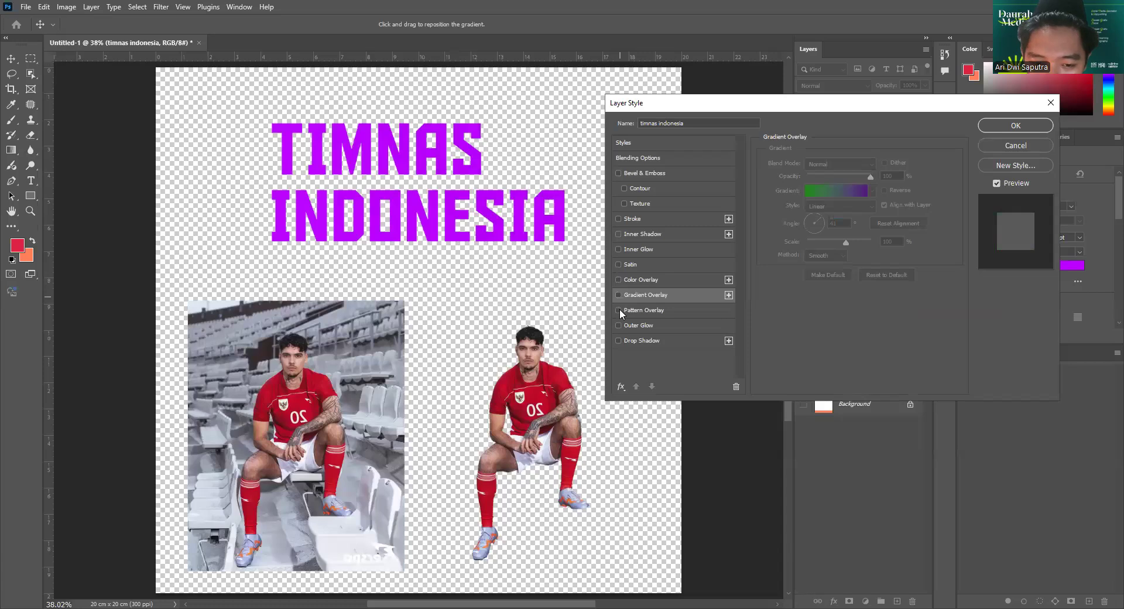
click(619, 310)
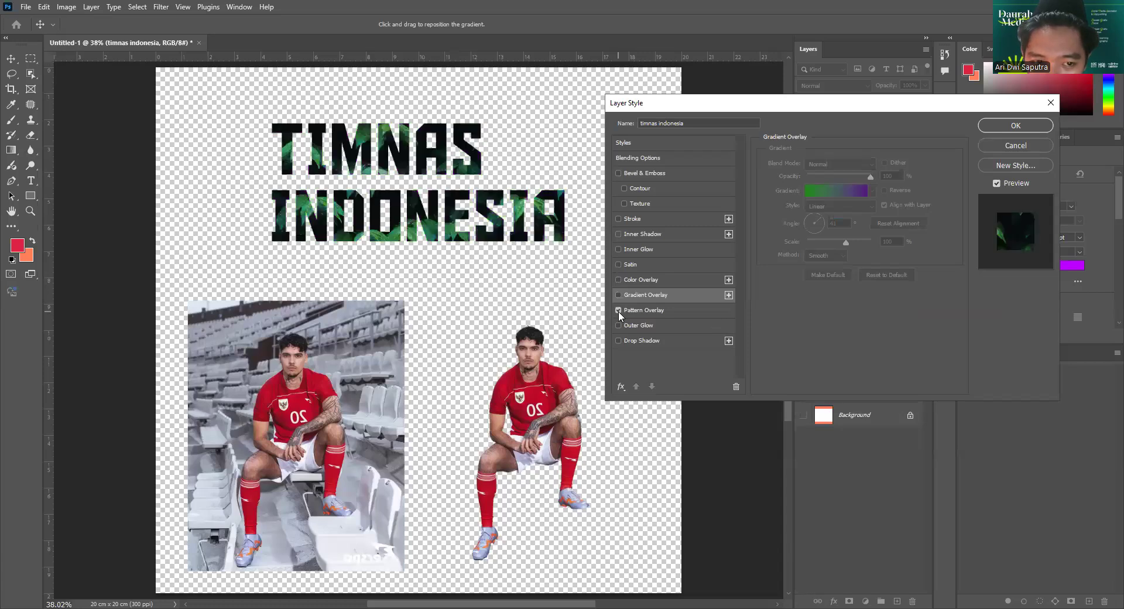
click(653, 311)
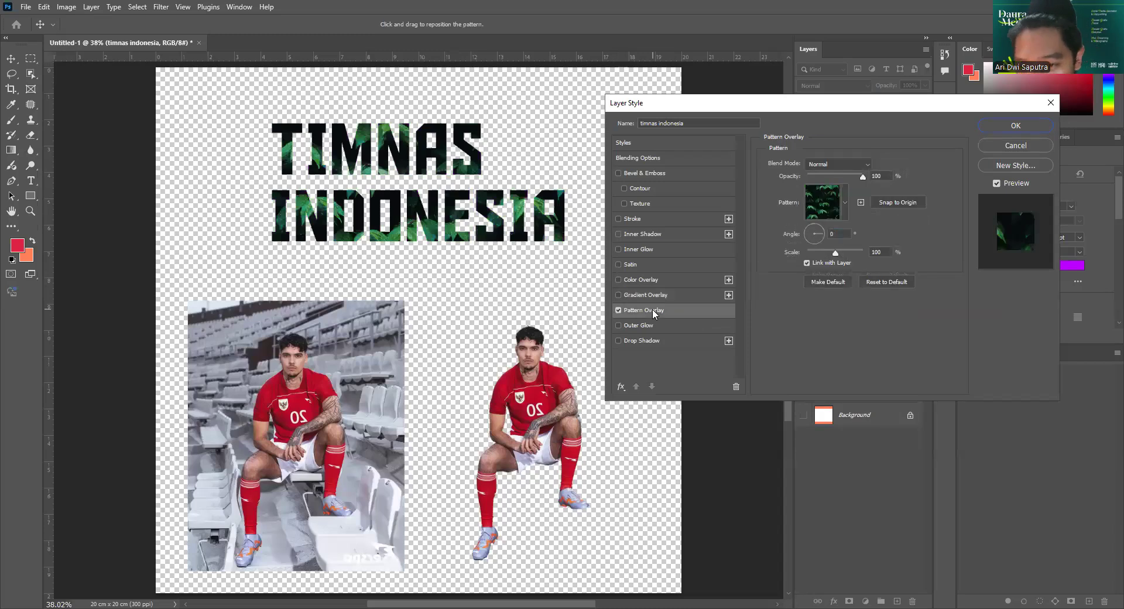
click(844, 202)
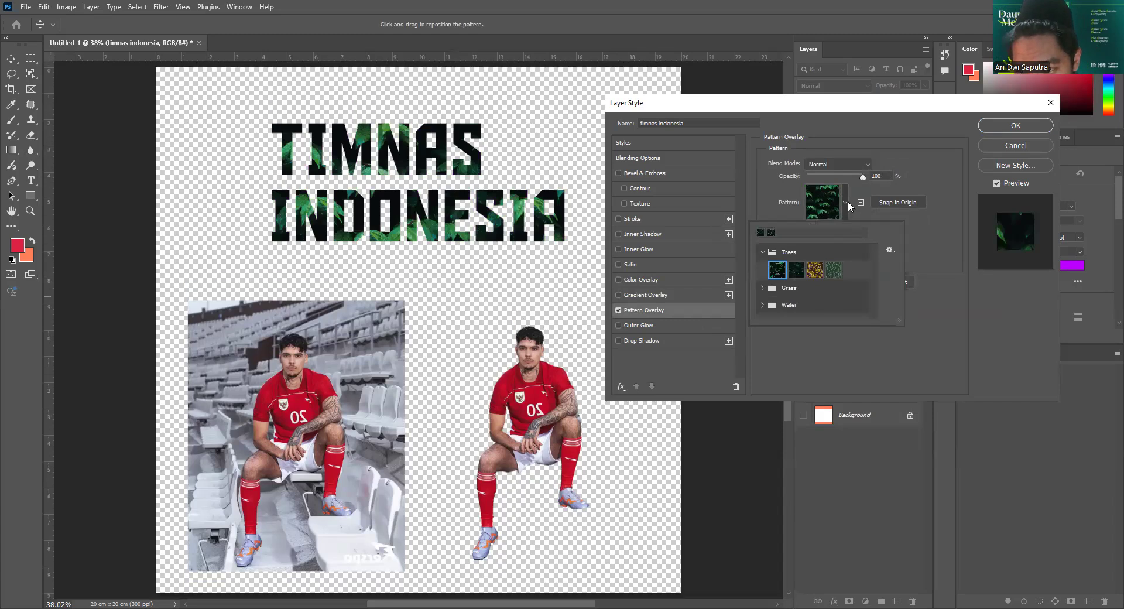
click(848, 201)
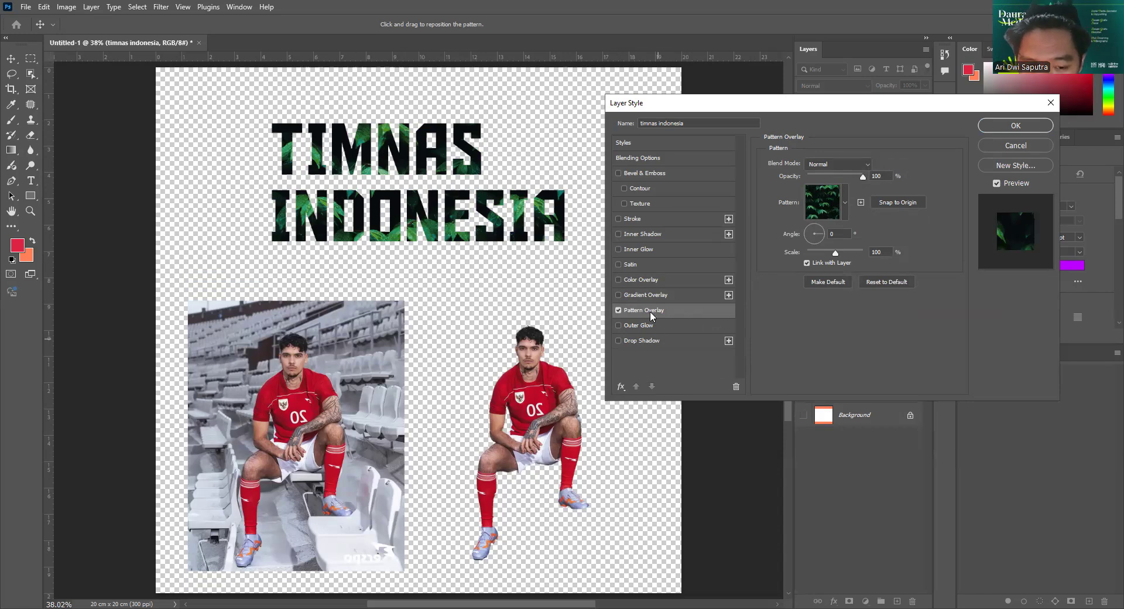
click(618, 310)
Try an Outer Glow on the title with 55% opacity and 3% noise, and turn it off.
click(618, 325)
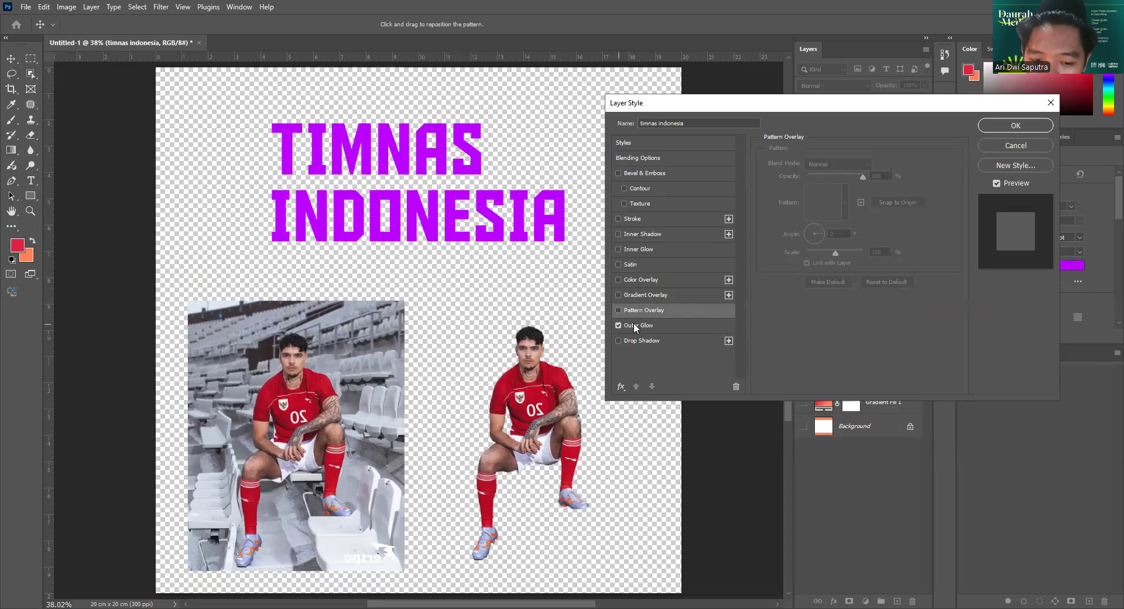
click(618, 326)
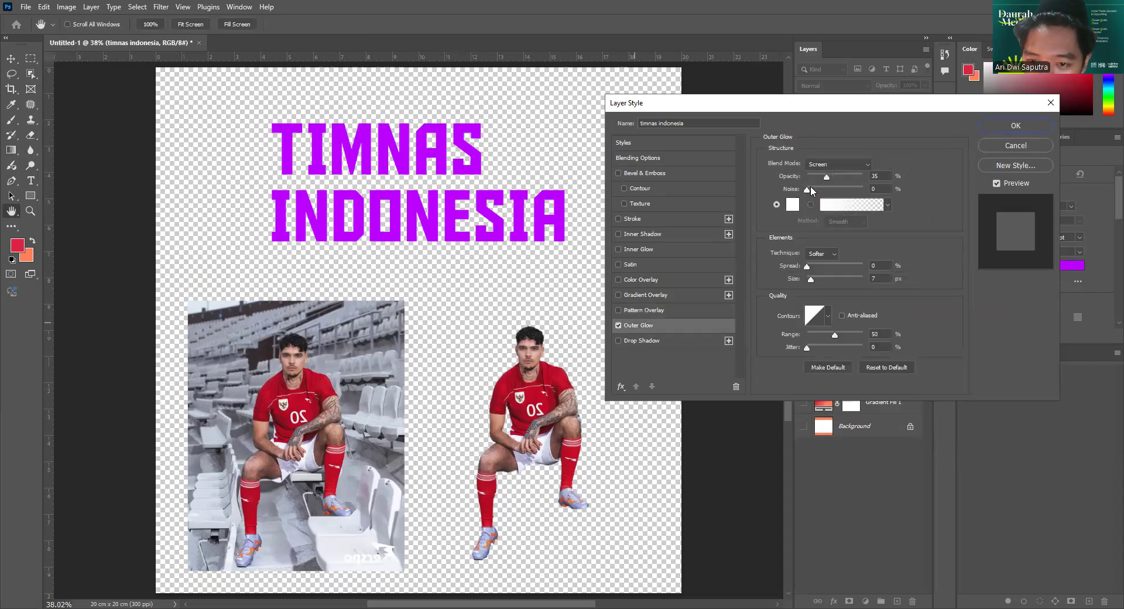
click(838, 177)
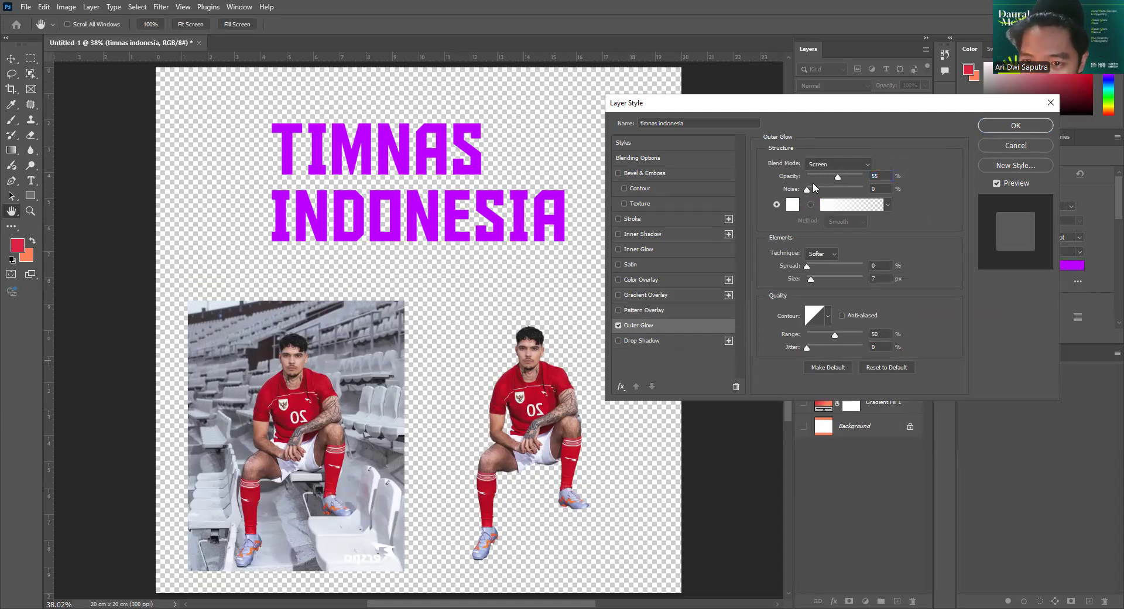
mouse_move(807, 190)
mouse_down()
mouse_move(830, 194)
mouse_move(810, 190)
mouse_up()
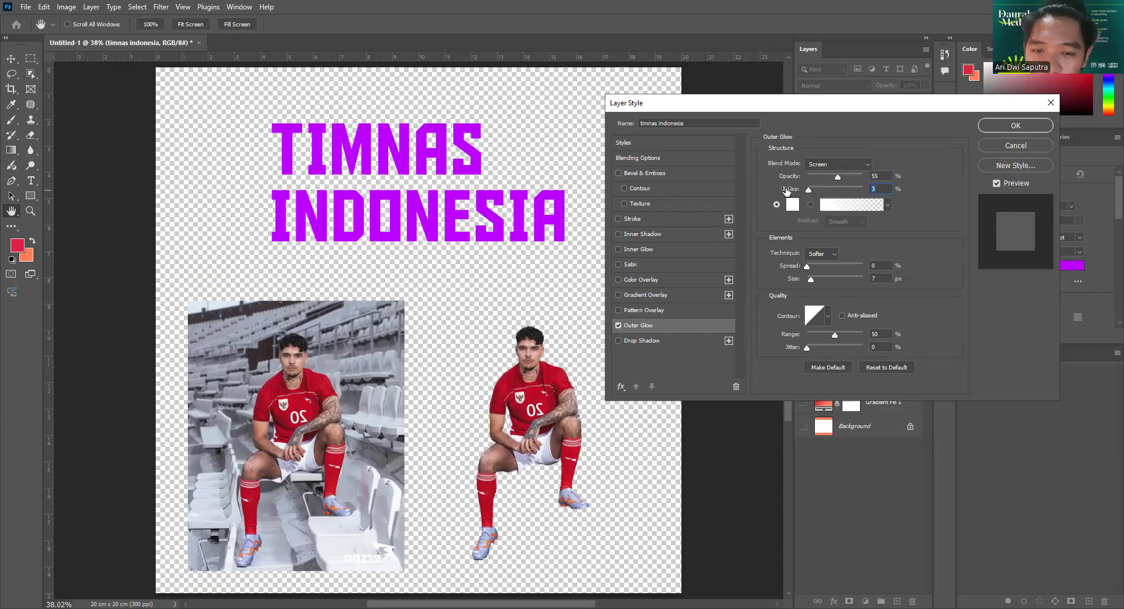
click(617, 329)
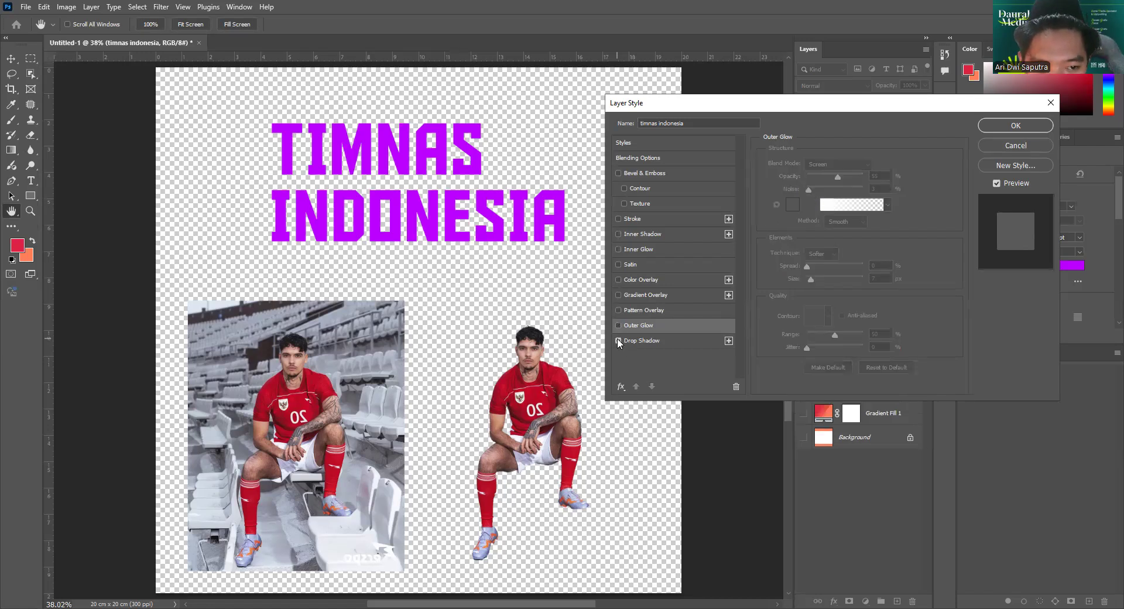
Add a Drop Shadow to the title with a distance of 34 px and 73% opacity.
click(636, 340)
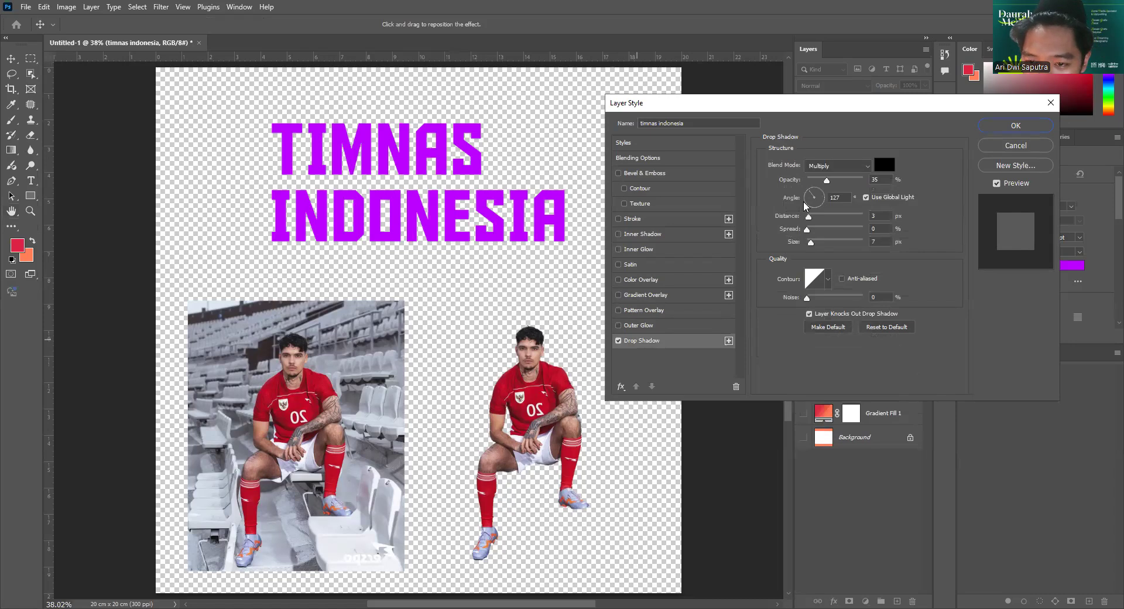
drag(809, 217, 826, 216)
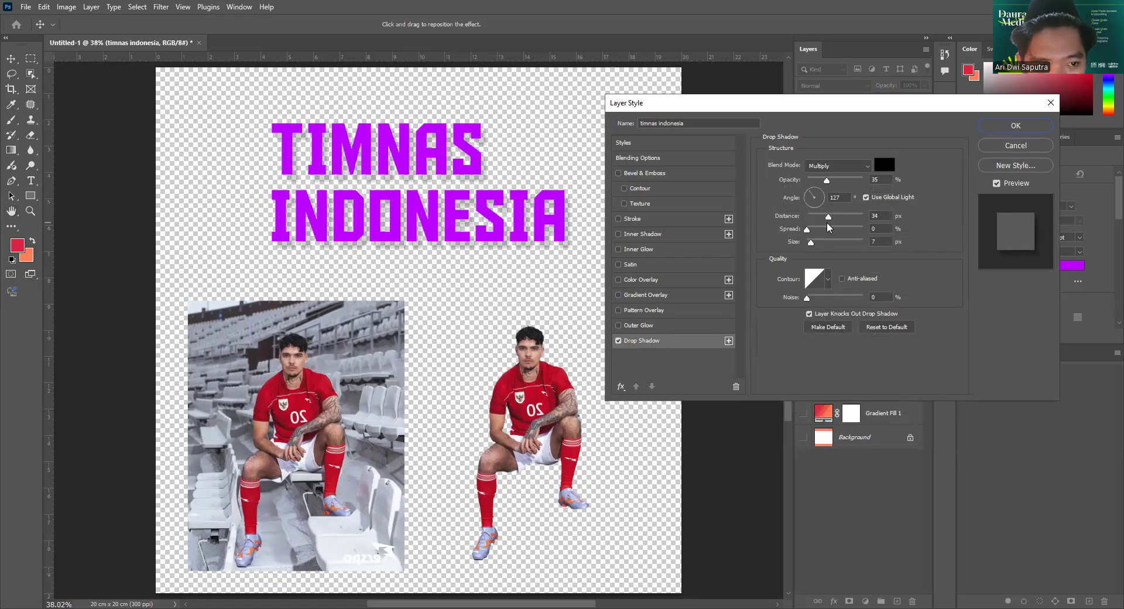
drag(827, 180, 848, 182)
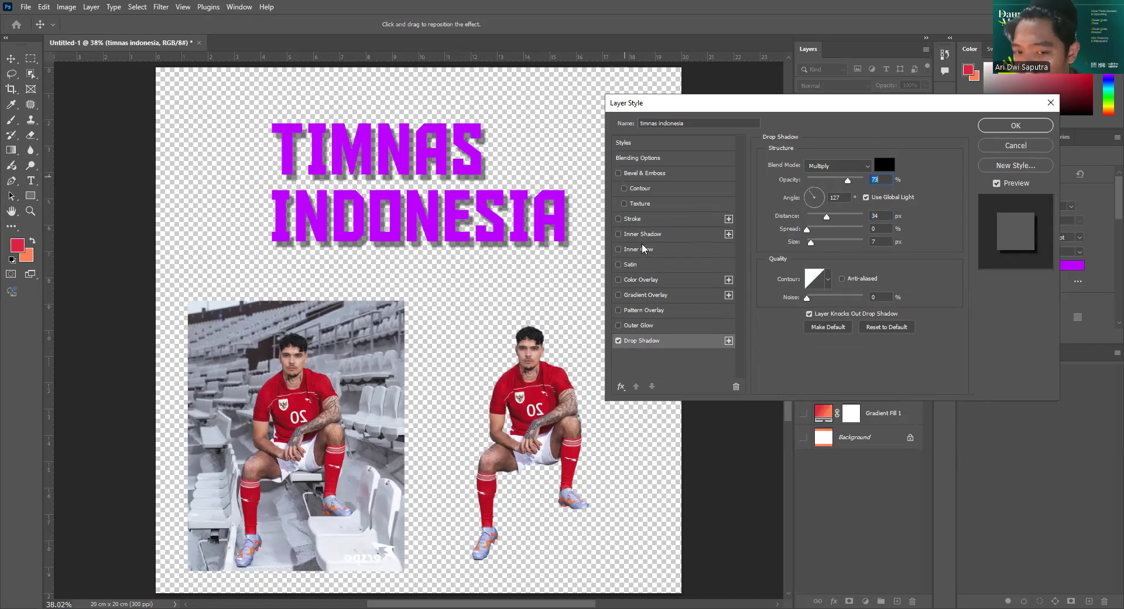
Apply Bevel & Emboss and the green-to-purple Gradient Overlay to the title, and show the Gradient Fill 1 layer.
click(625, 174)
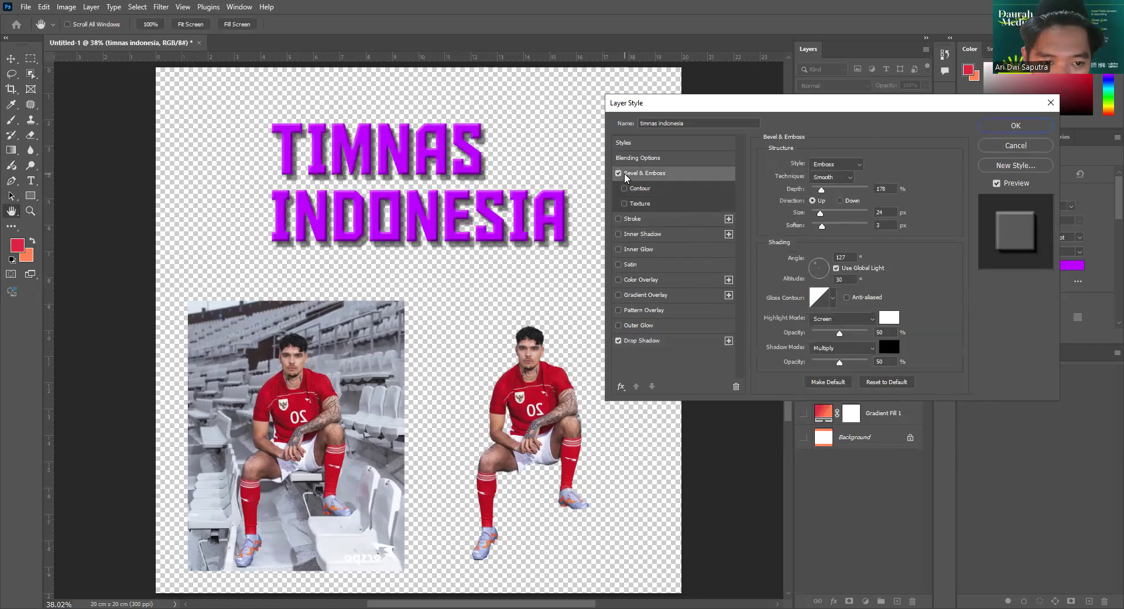
click(641, 299)
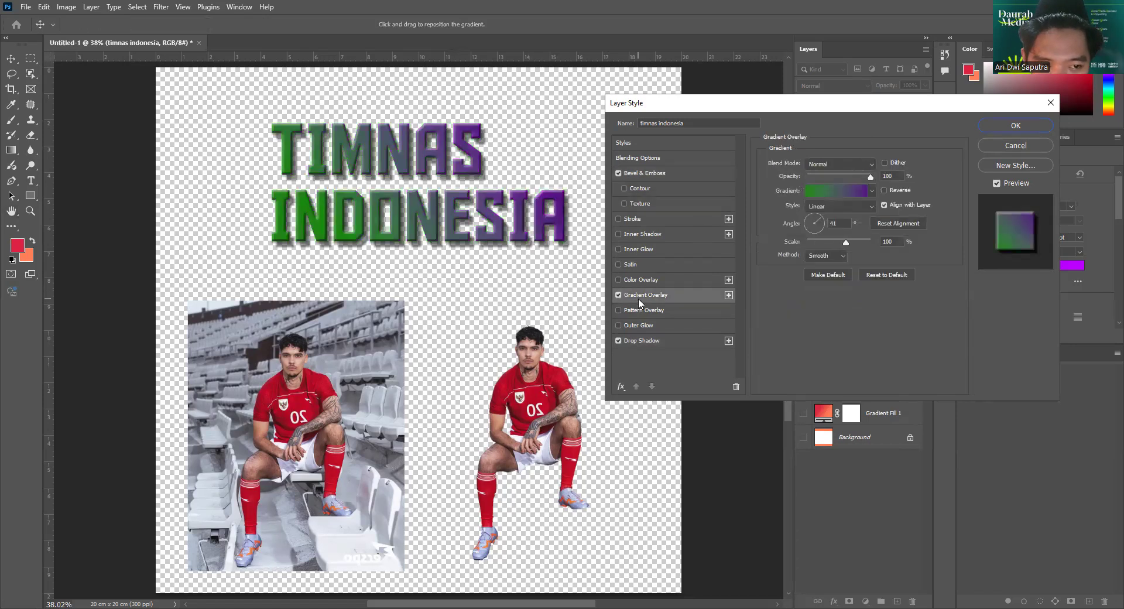
click(1050, 128)
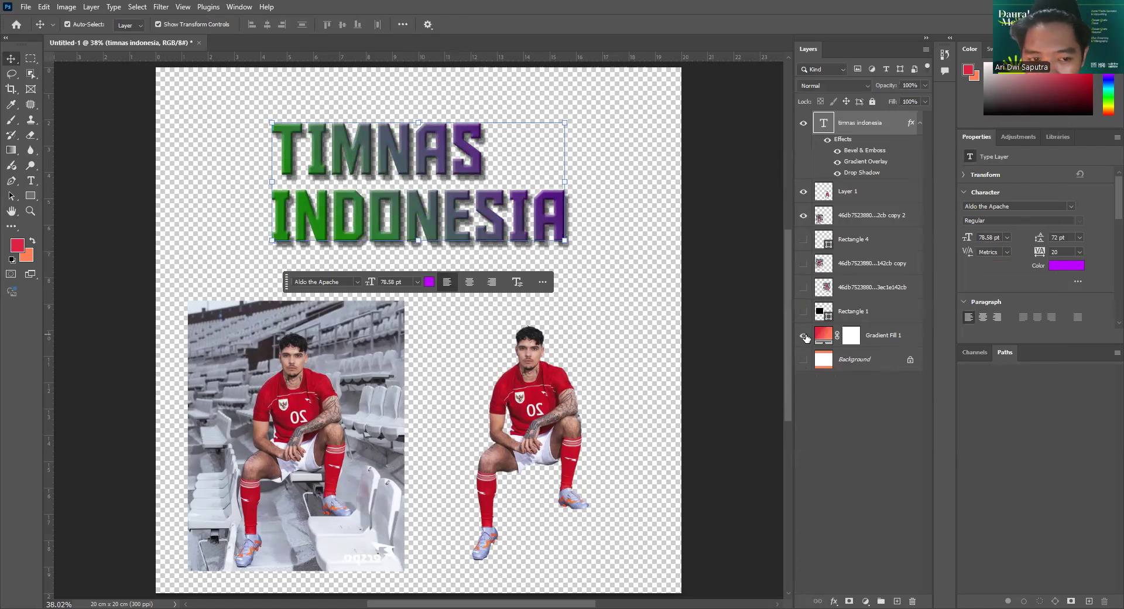
click(804, 338)
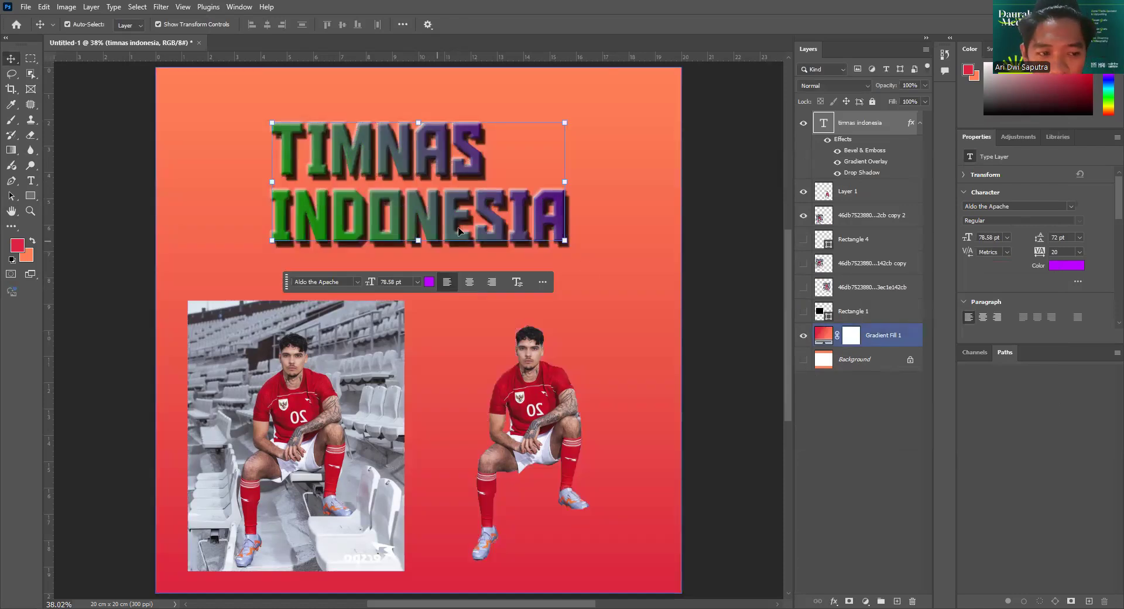
scroll(512, 219, up, 2)
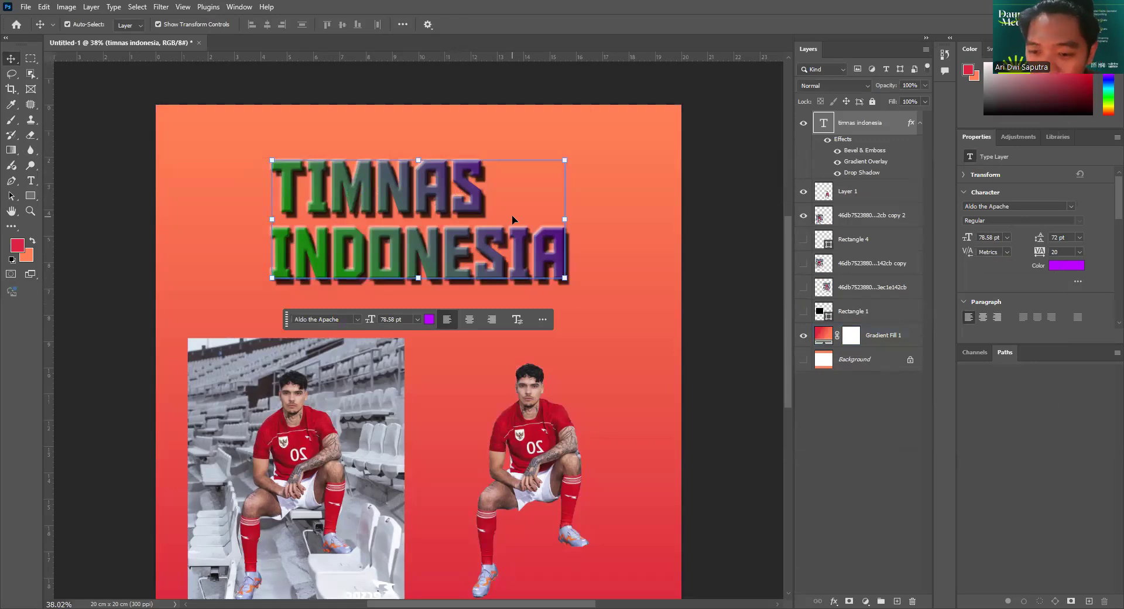
Add a Lorem Ipsum text layer directly above Layer 1, starting over the cut-out player's head.
click(848, 193)
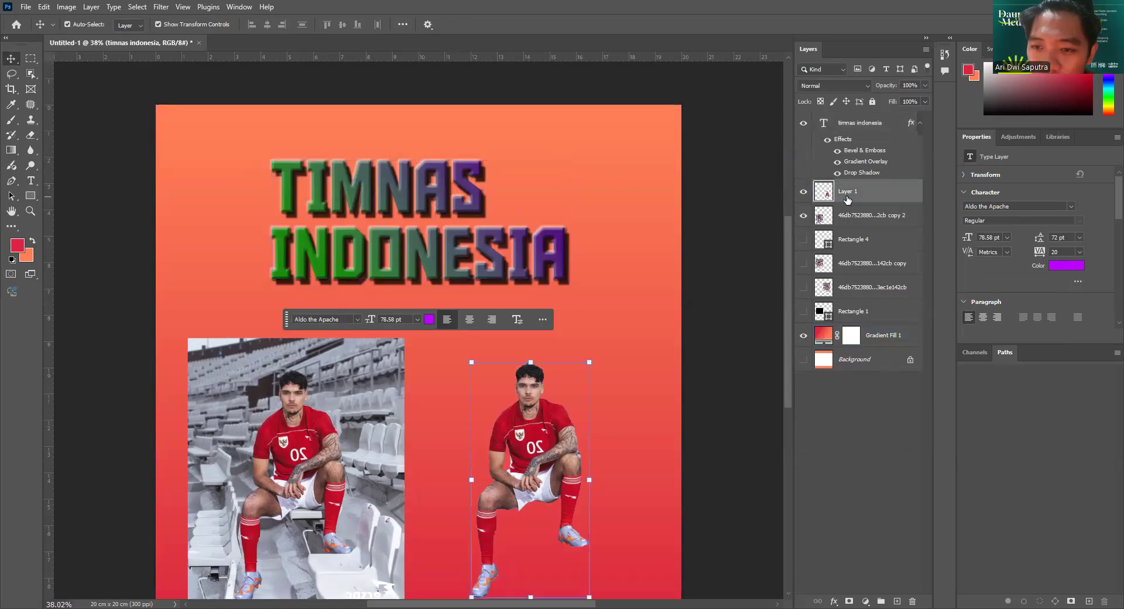
click(32, 183)
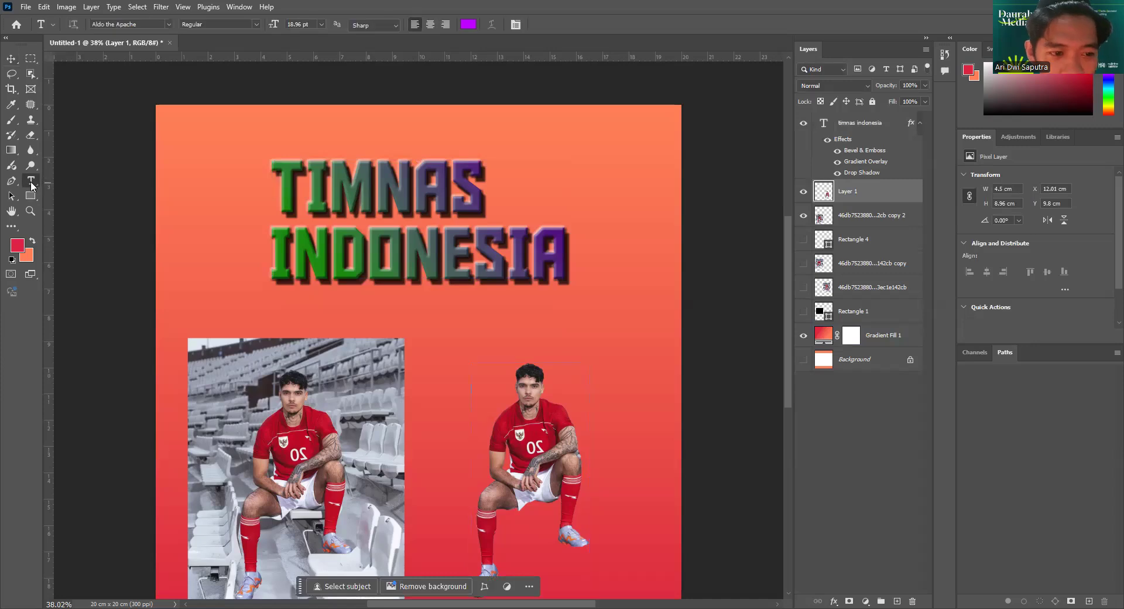
click(473, 351)
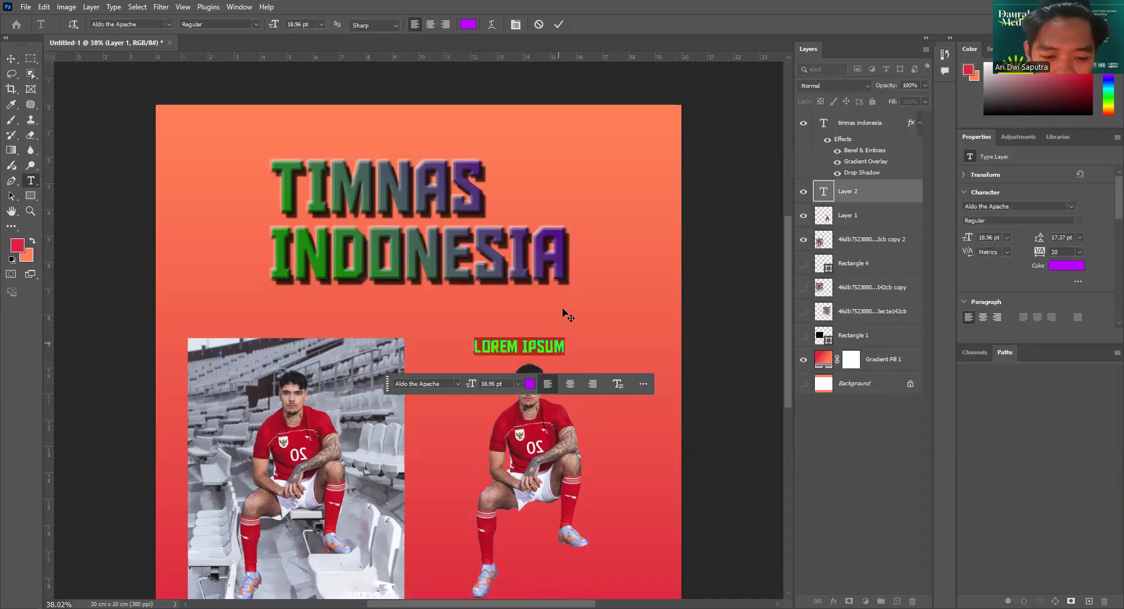
click(10, 58)
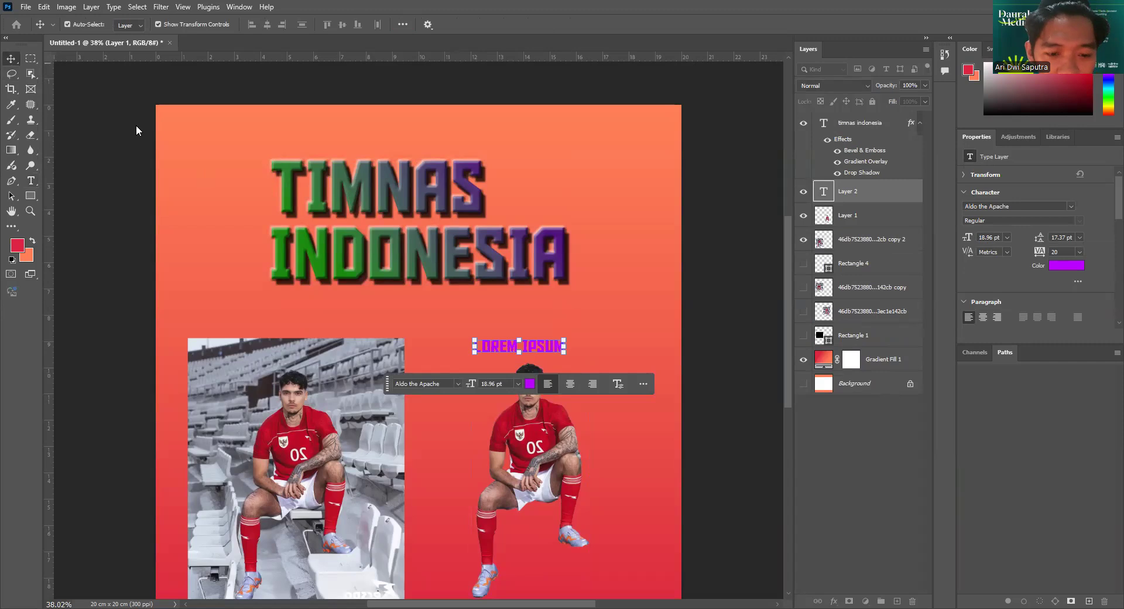
Scale the Lorem Ipsum text to about 260% and position it just above the cut-out player.
drag(564, 351, 676, 377)
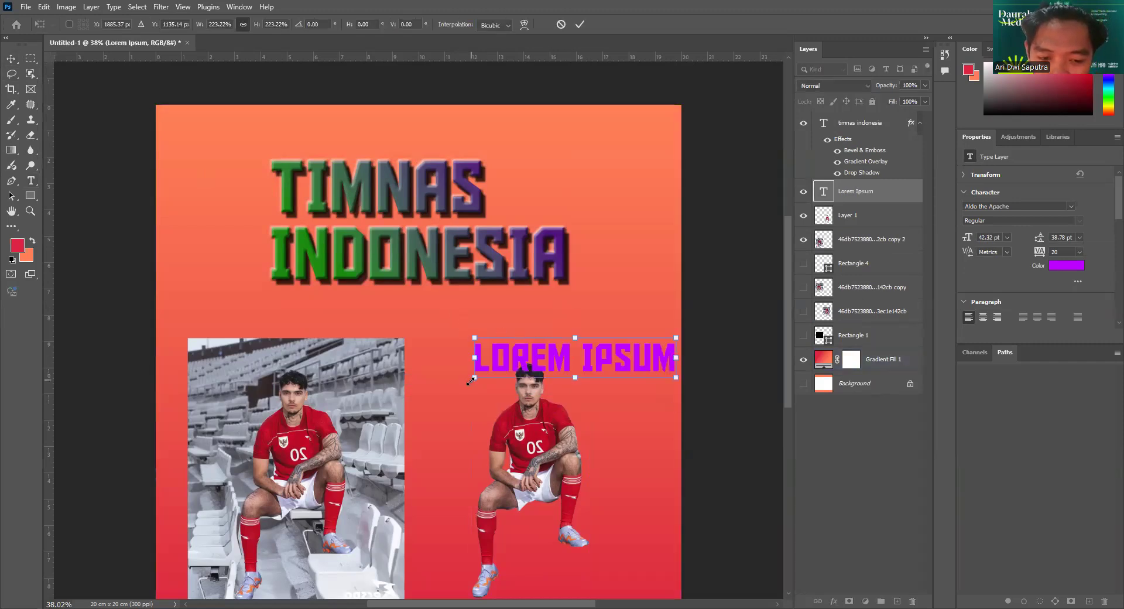
drag(474, 377, 440, 384)
drag(573, 360, 563, 337)
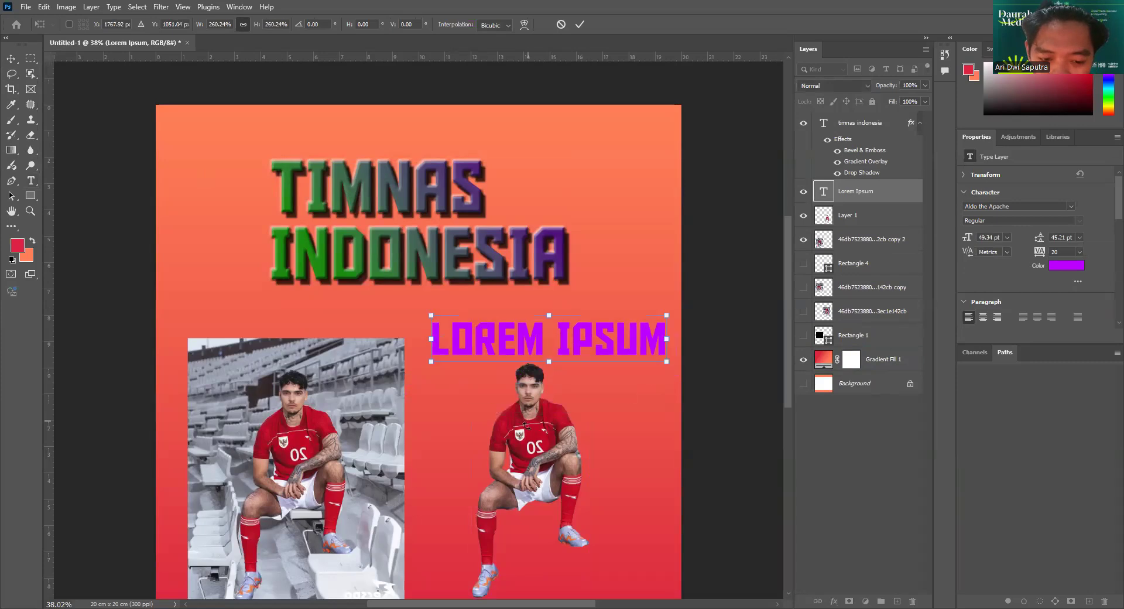
click(580, 24)
Move the cut-out player slightly down, and shift the TIMNAS INDONESIA title up and to the left on the canvas.
click(523, 483)
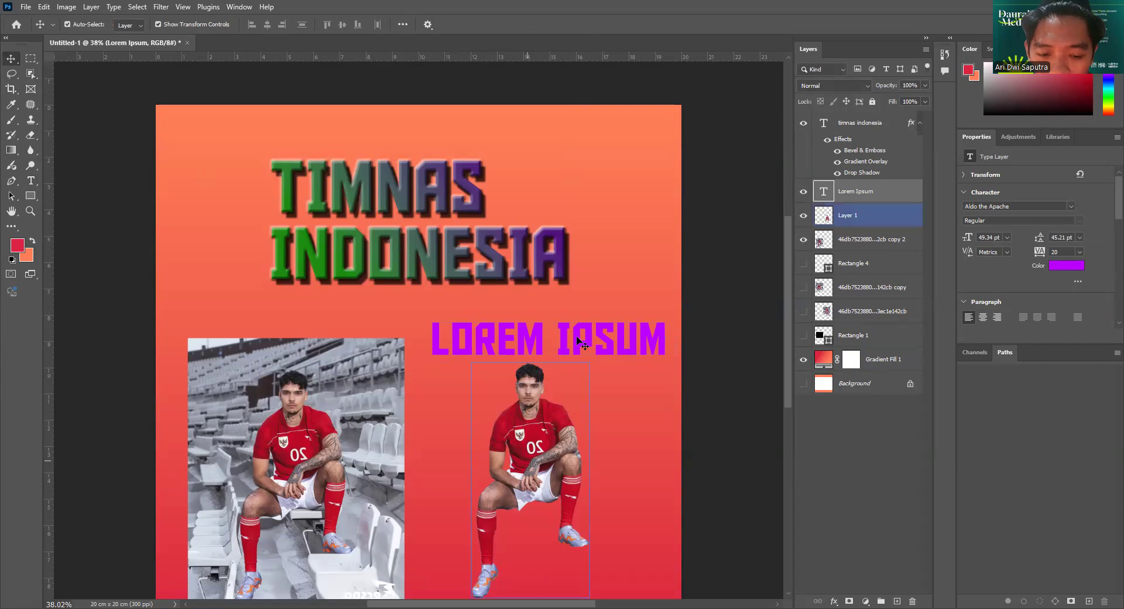
drag(524, 483, 516, 530)
click(491, 340)
click(455, 249)
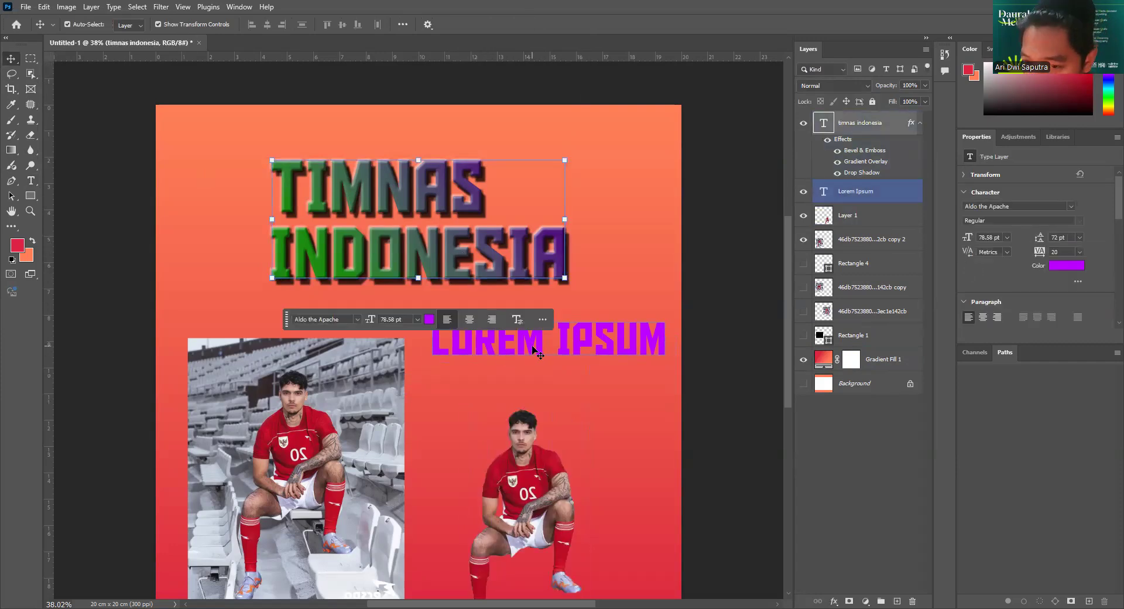
click(468, 252)
drag(398, 230, 324, 210)
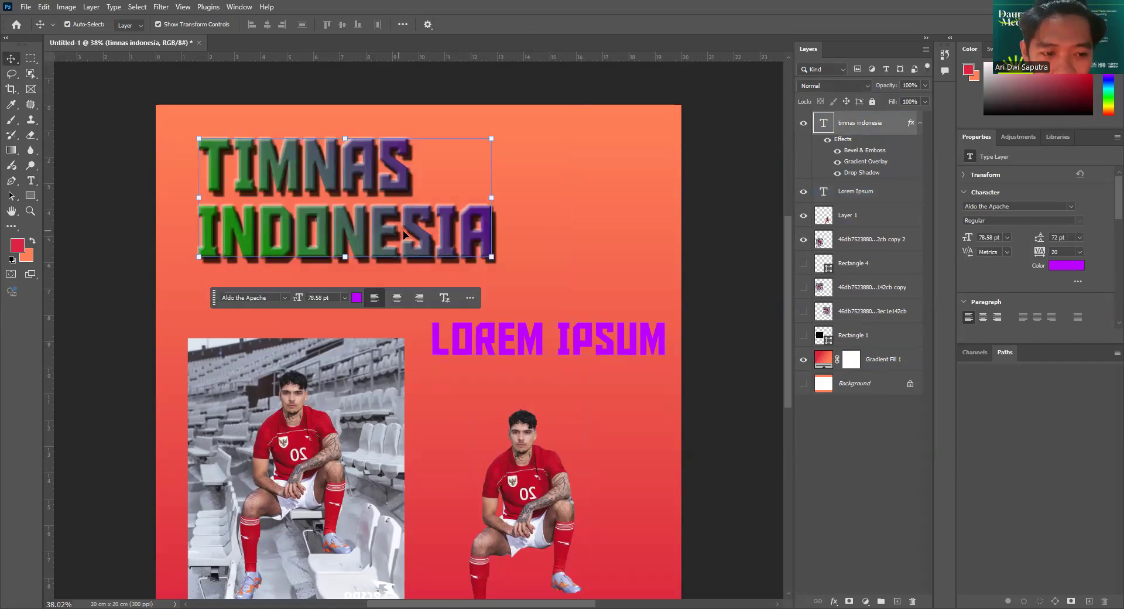
Move the Lorem Ipsum text slightly up and to the left, keeping it above the cut-out player.
click(526, 344)
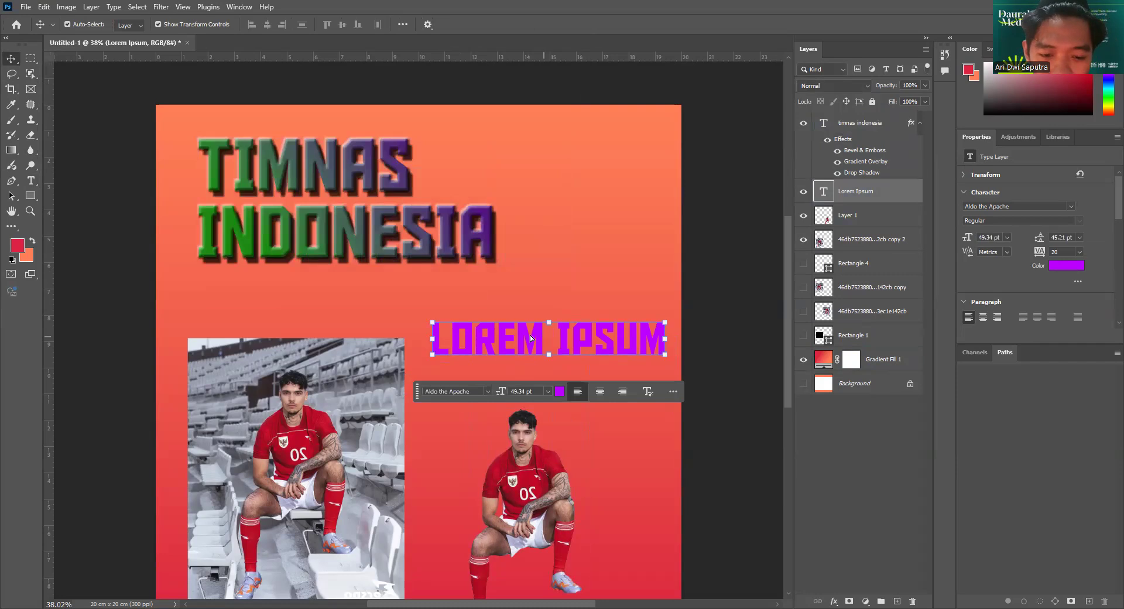
drag(547, 339, 534, 333)
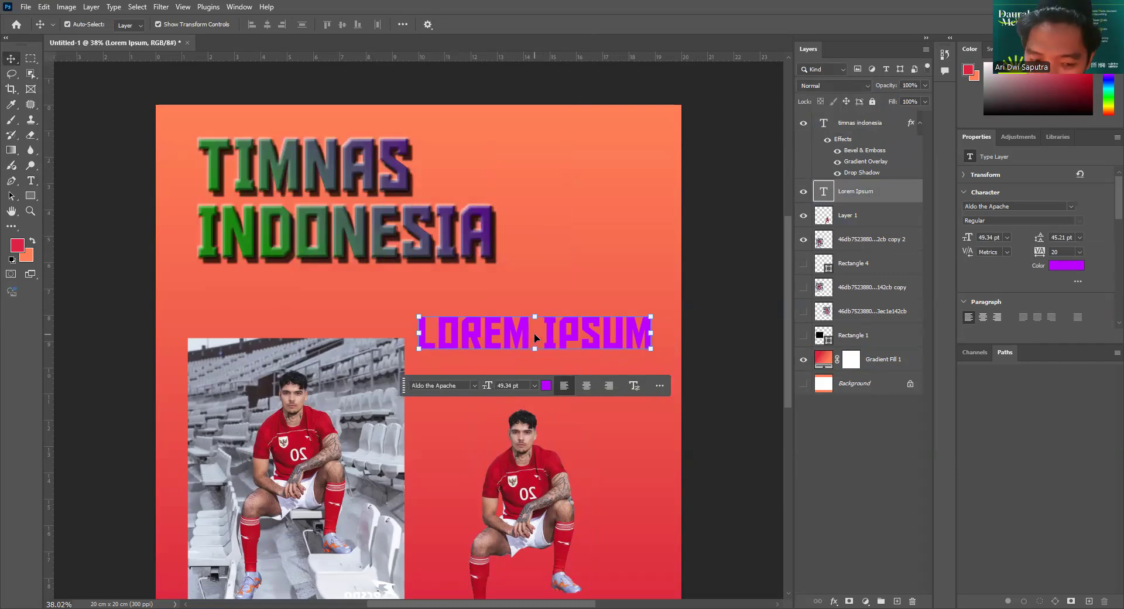
click(515, 280)
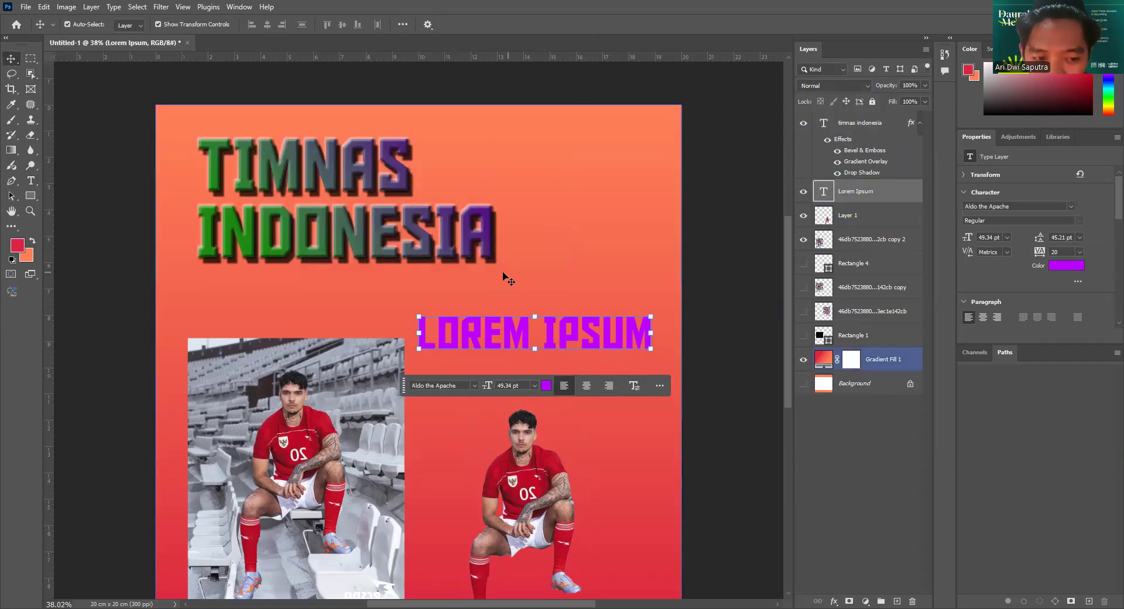
click(370, 179)
click(559, 338)
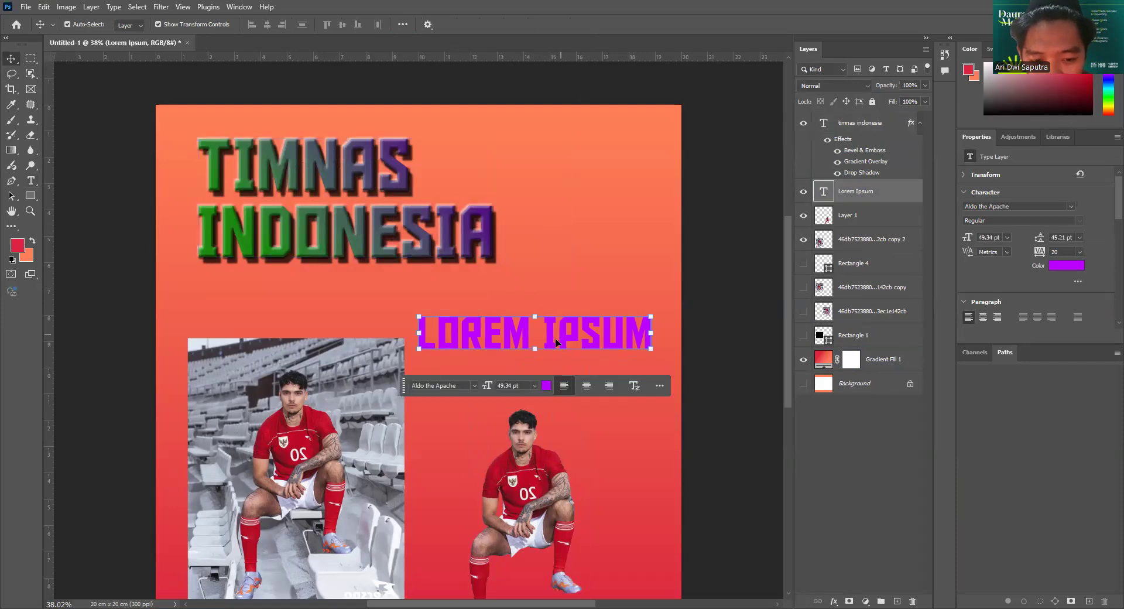
Copy the layer style of the TIMNAS INDONESIA title and paste it onto the Lorem Ipsum text layer.
click(852, 124)
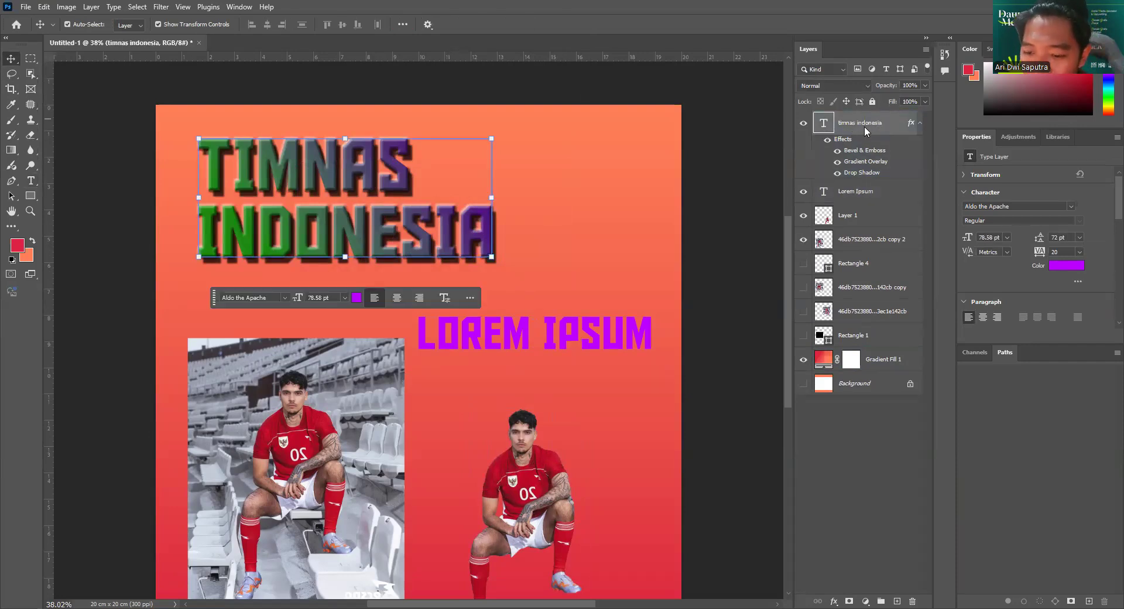
right_click(865, 130)
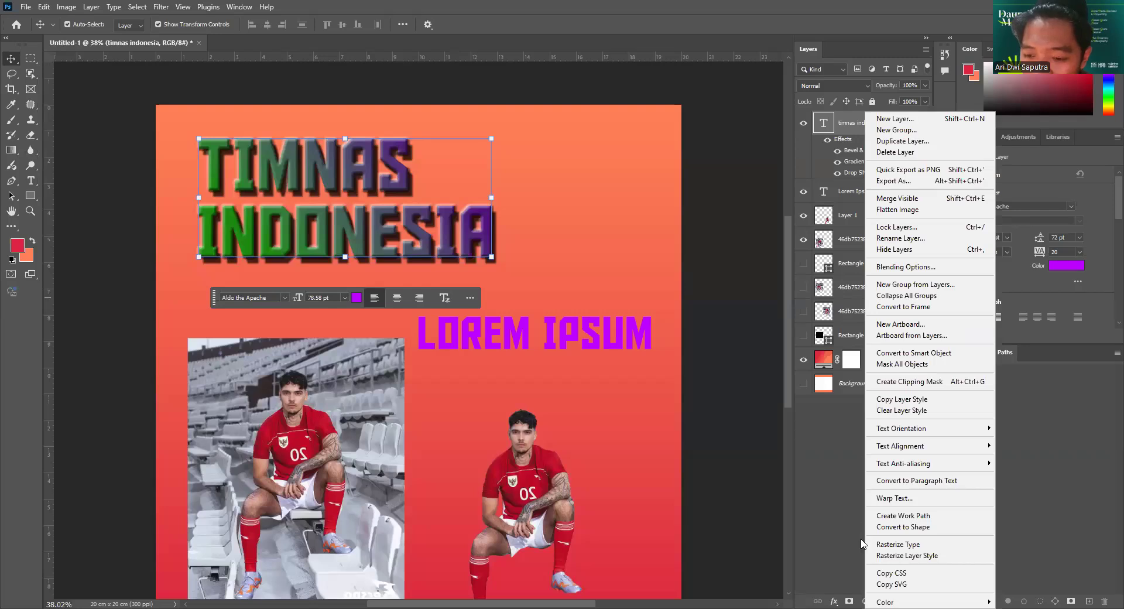
click(911, 404)
click(852, 199)
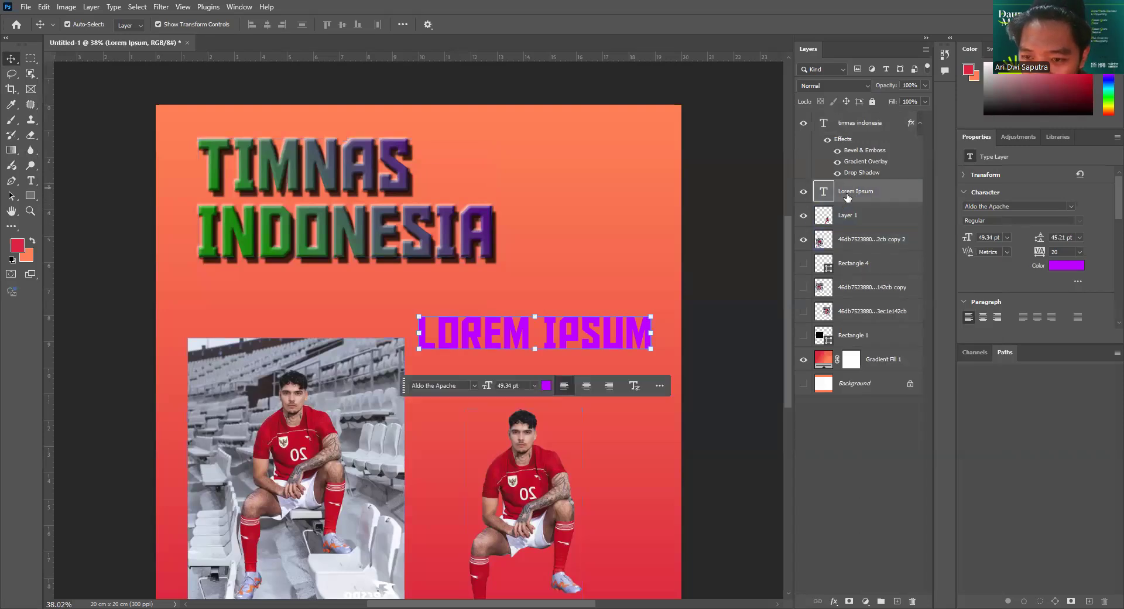
right_click(861, 198)
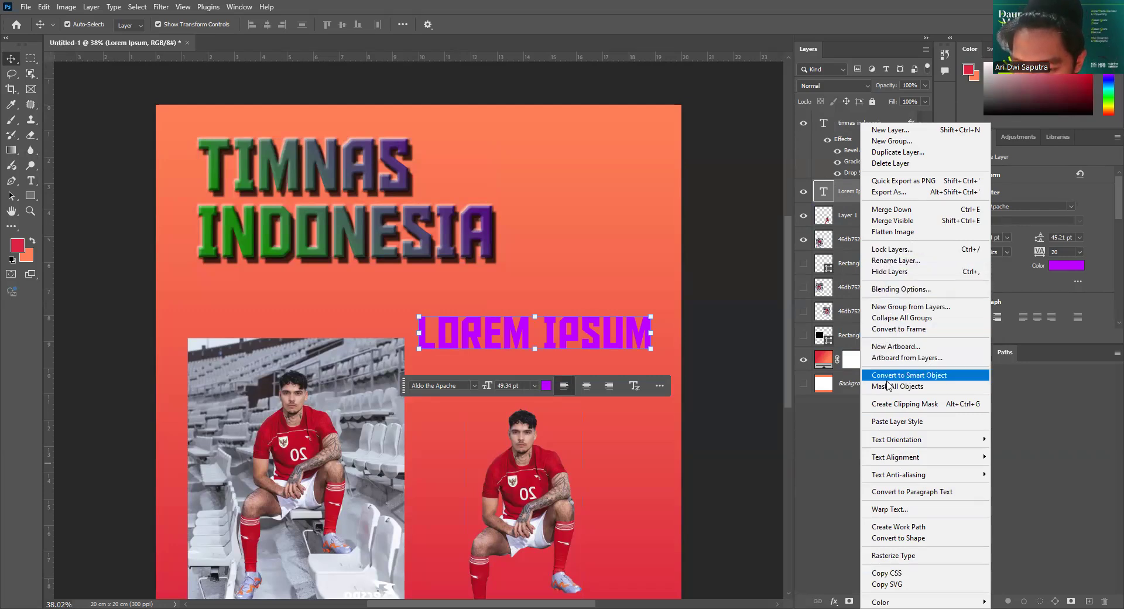
click(902, 422)
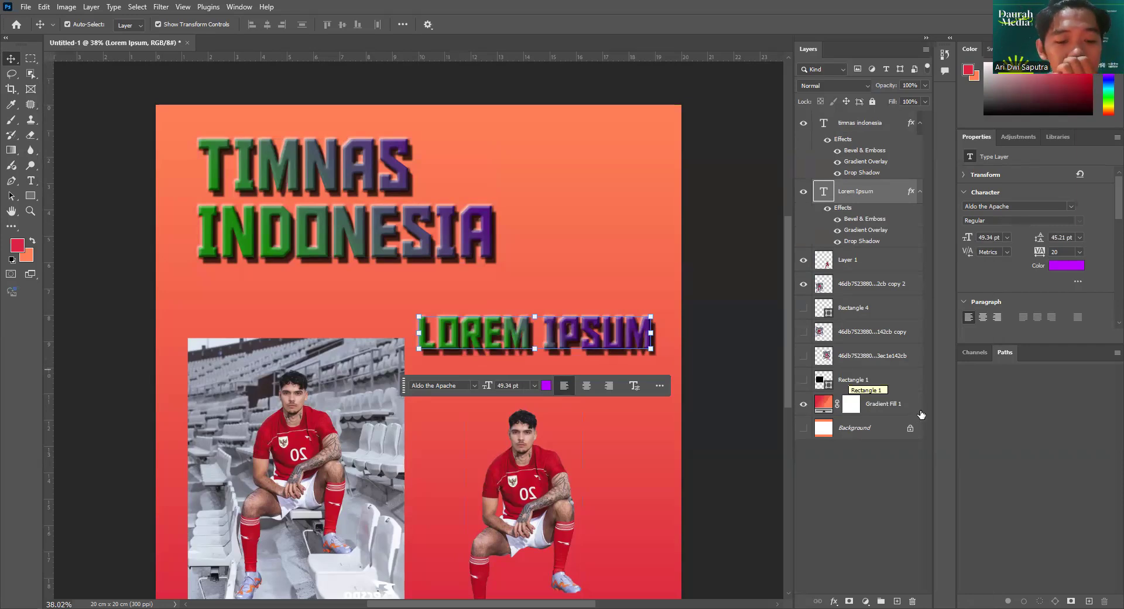
Paste the copied layer style onto Layer 1, the cut-out player, and hide its Gradient Overlay and Bevel & Emboss effects.
click(851, 268)
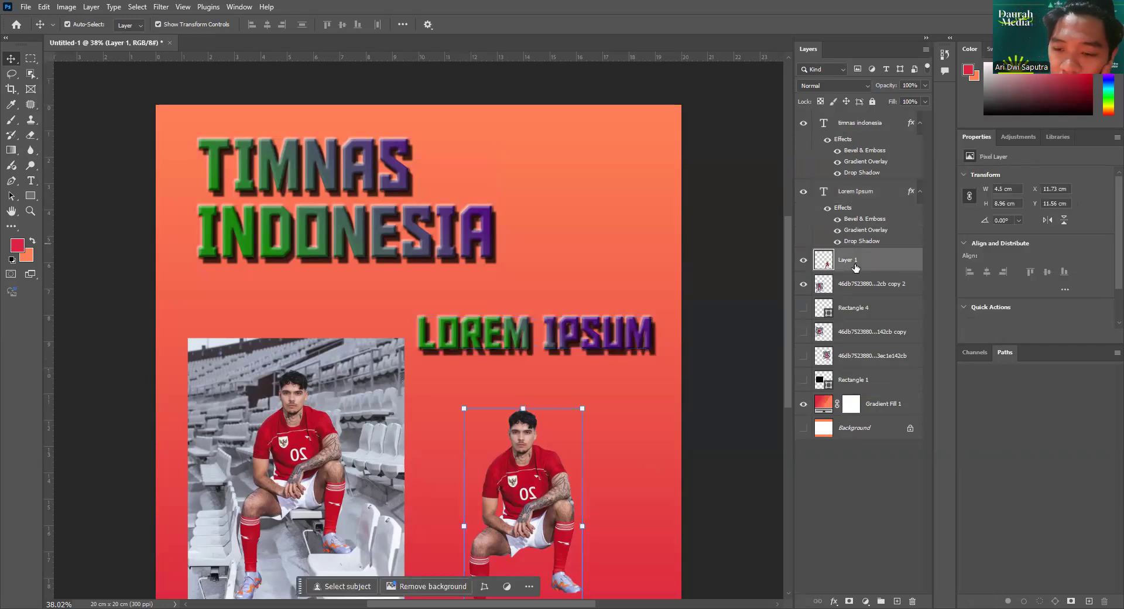
right_click(856, 262)
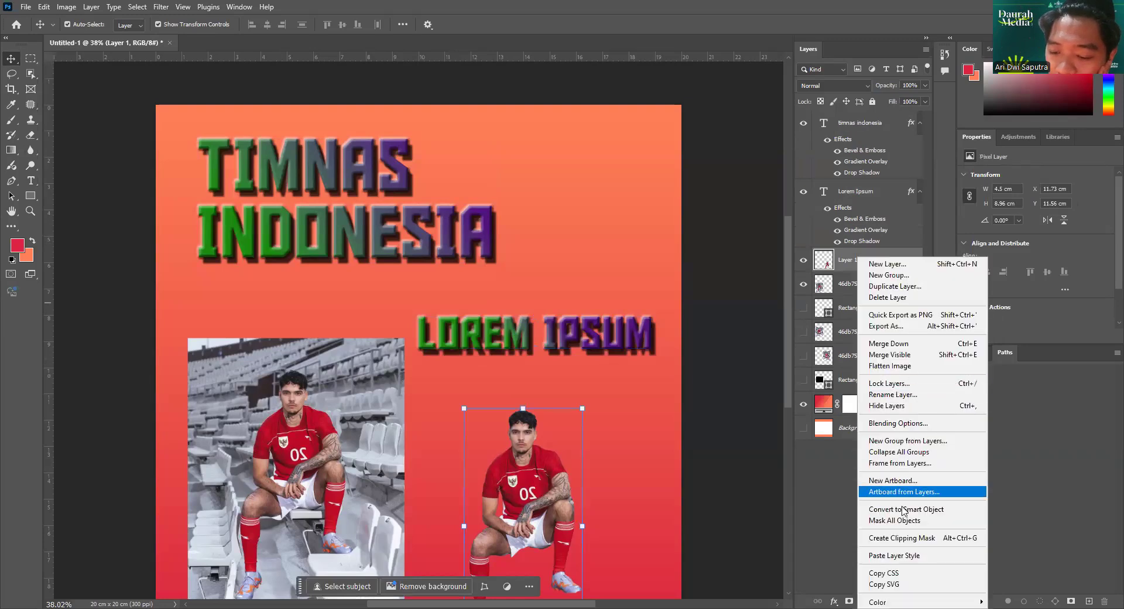
click(911, 557)
scroll(519, 476, down, 3)
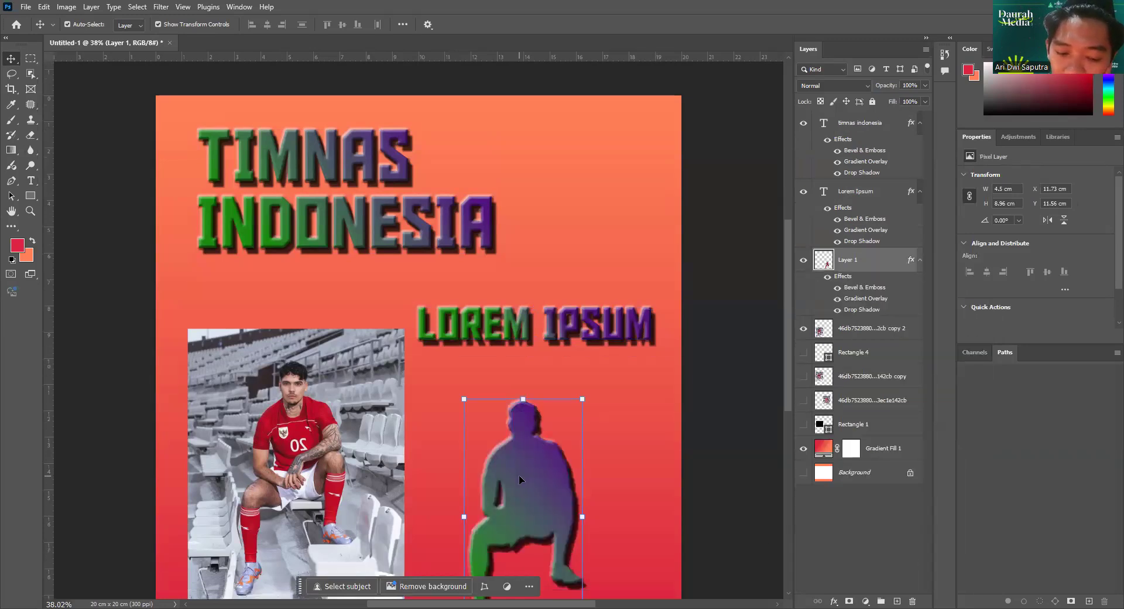
scroll(518, 475, down, 1)
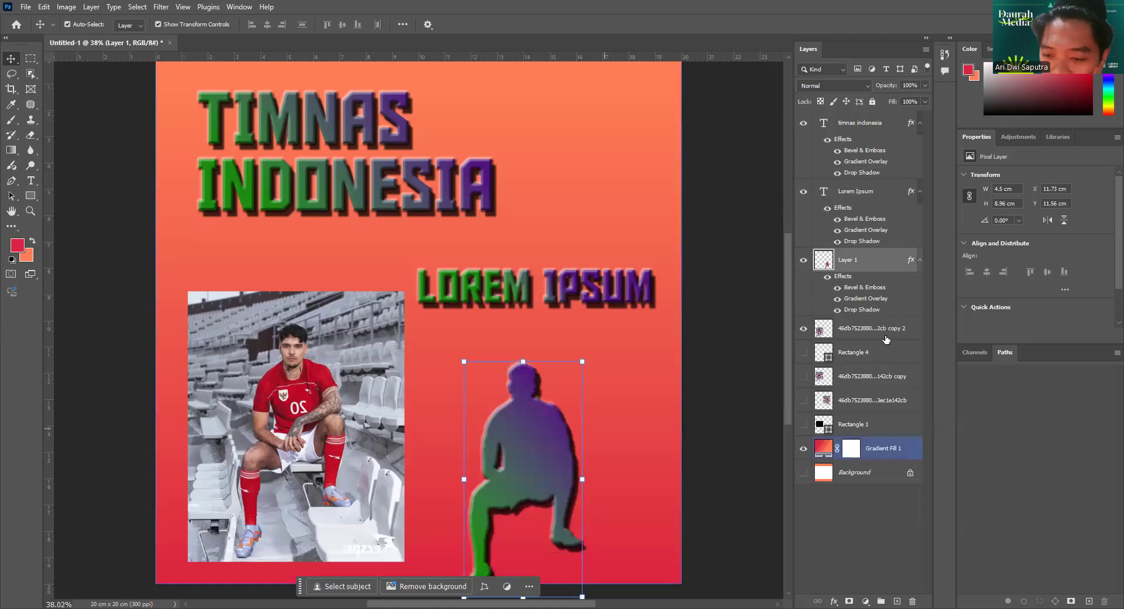
click(837, 299)
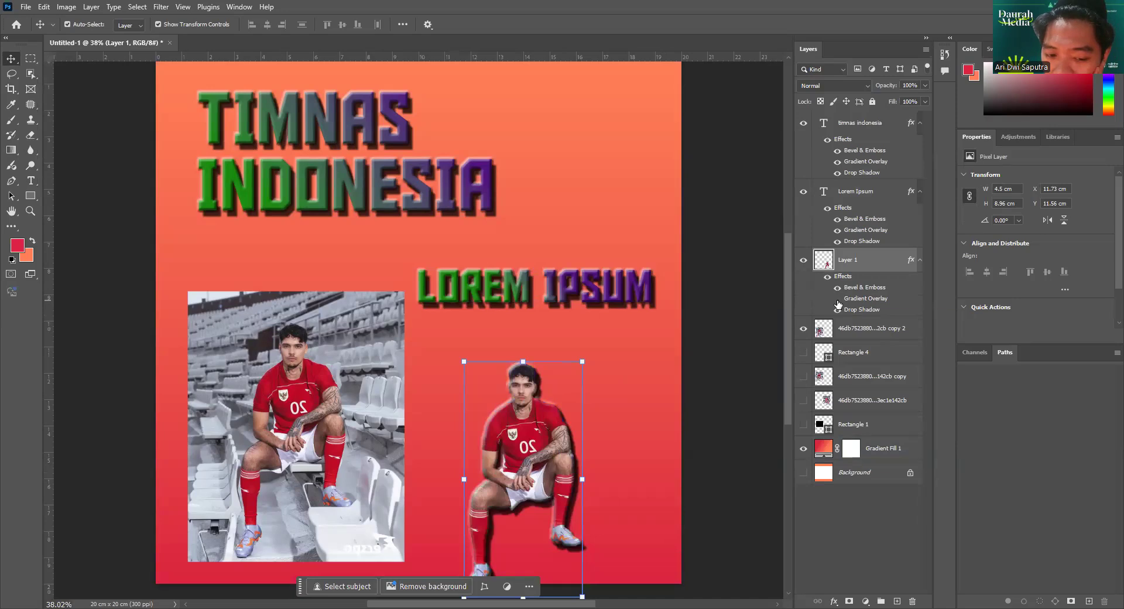
click(837, 289)
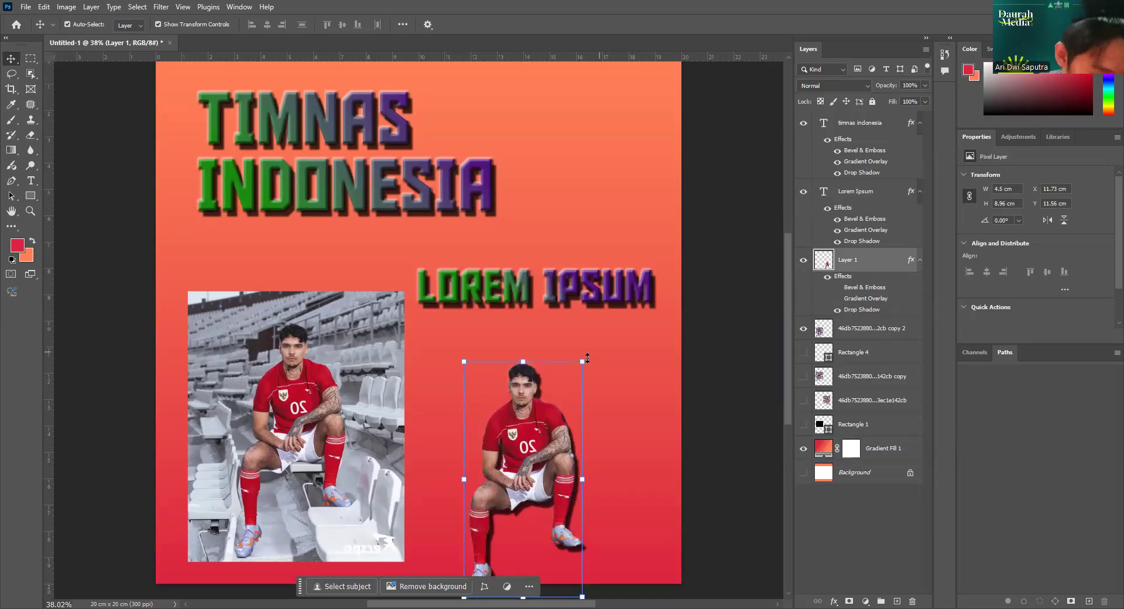
Move the cut-out player up and slightly right, to about X 12.18 cm and Y 10.2 cm.
scroll(564, 383, down, 2)
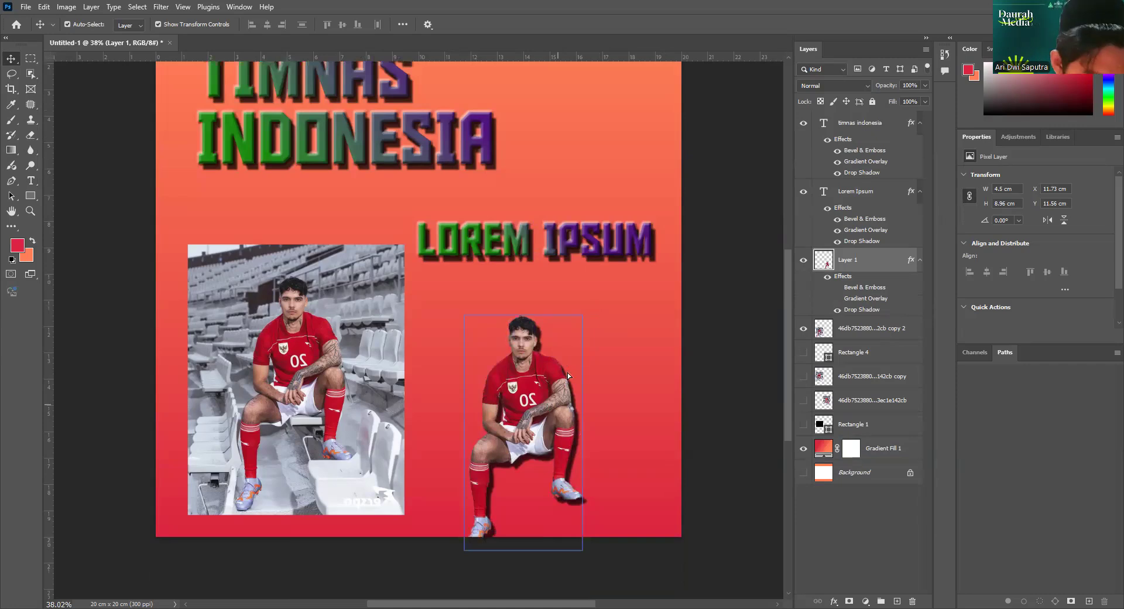
drag(567, 372, 578, 337)
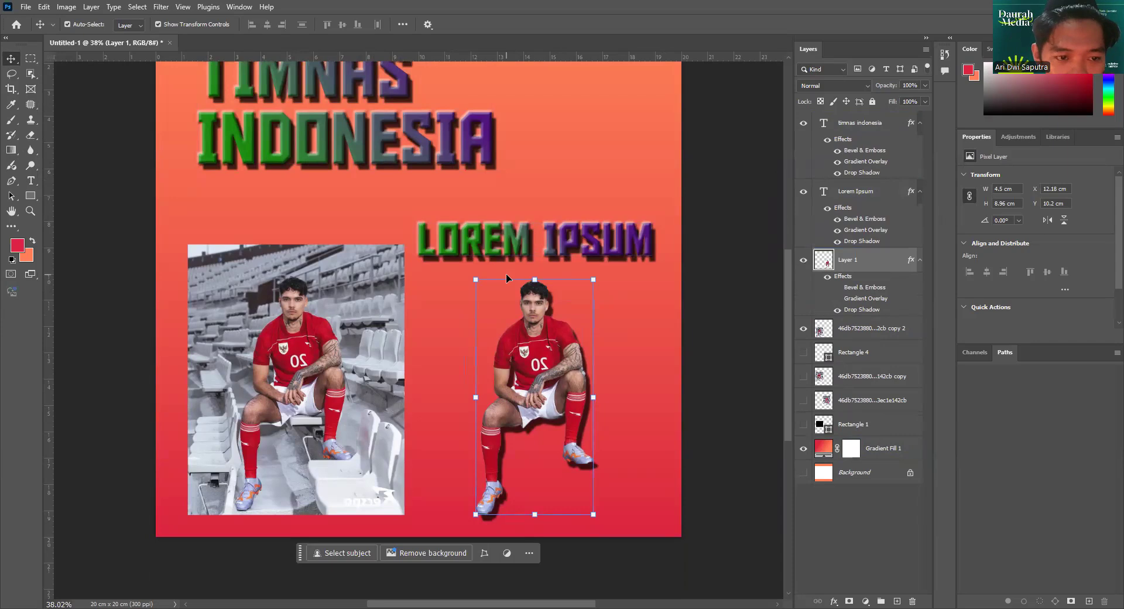
scroll(505, 273, up, 2)
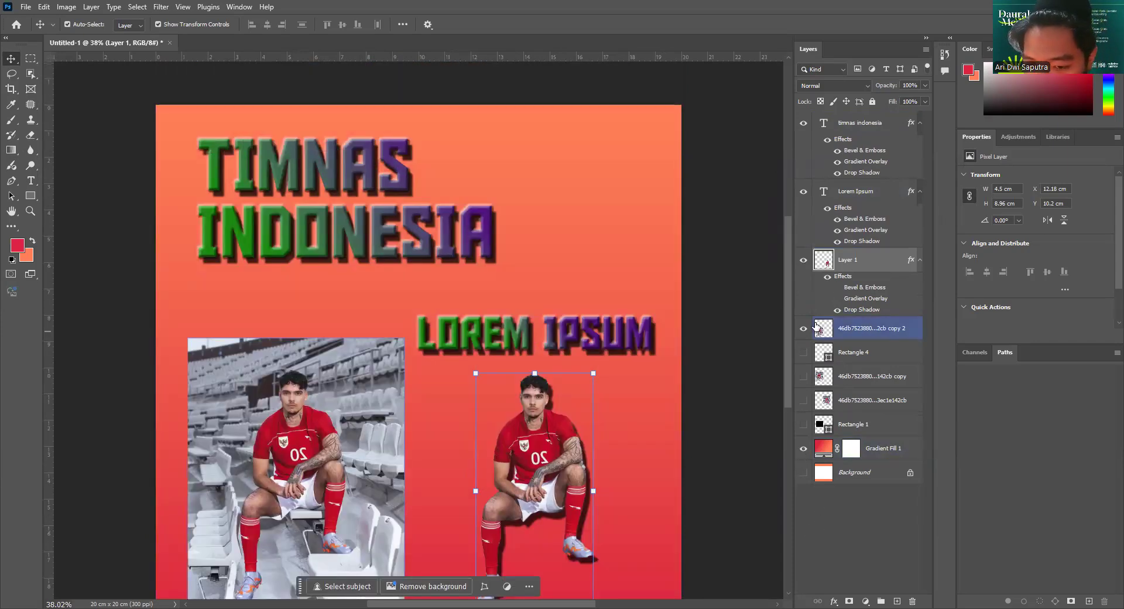
click(833, 601)
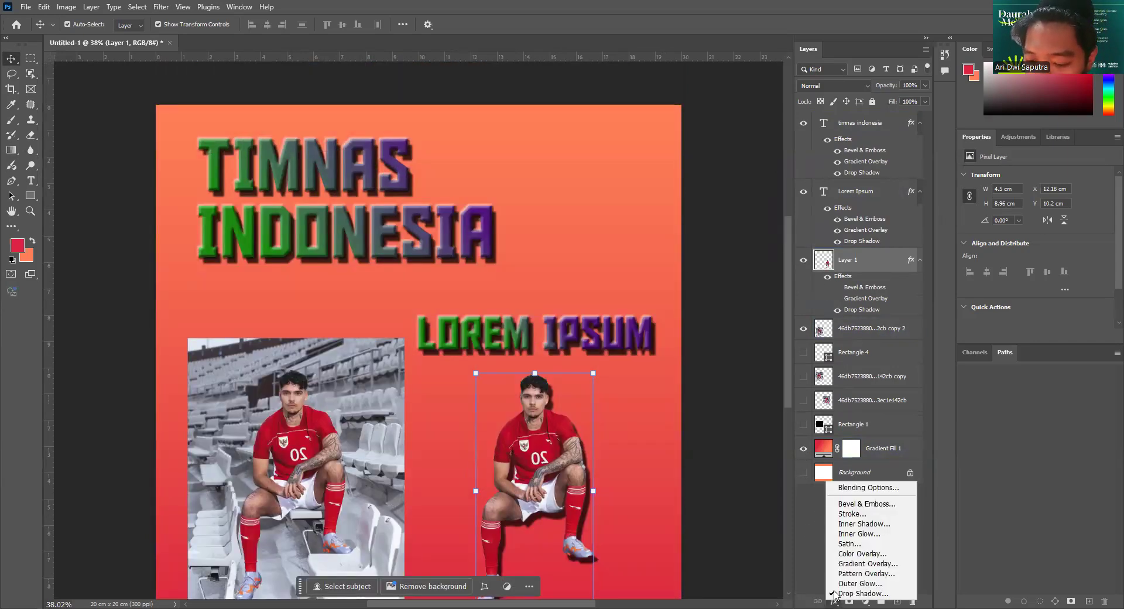
click(859, 128)
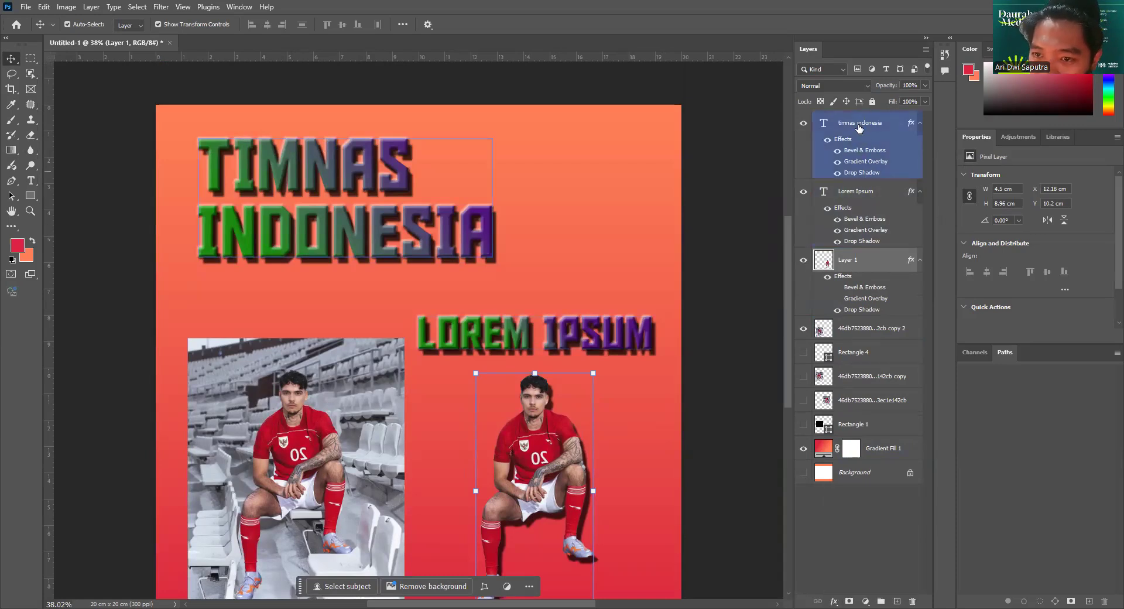
right_click(854, 125)
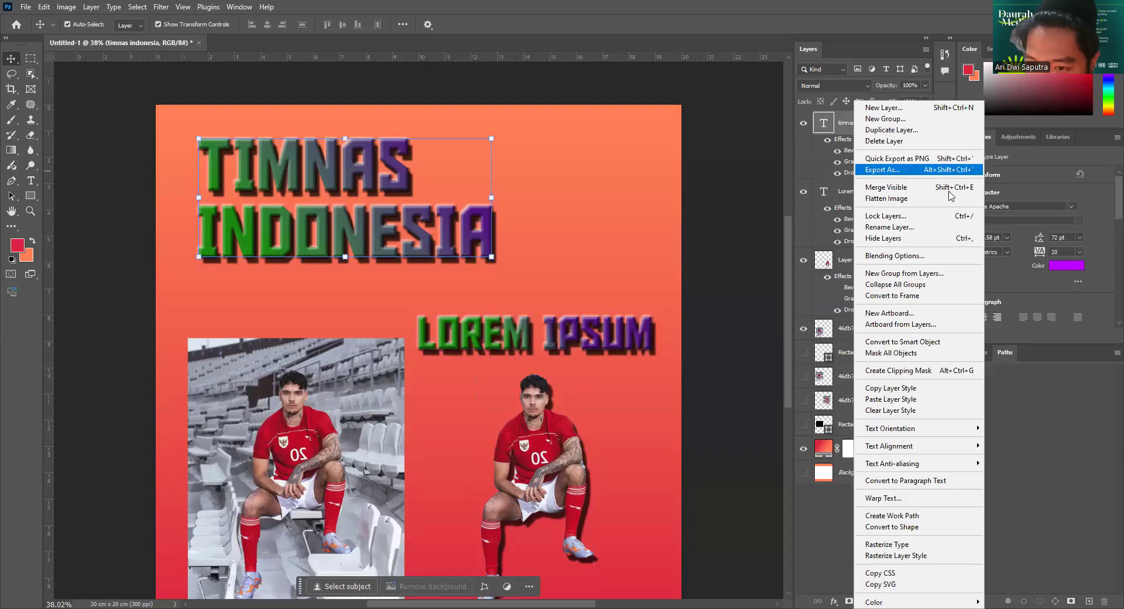
click(921, 257)
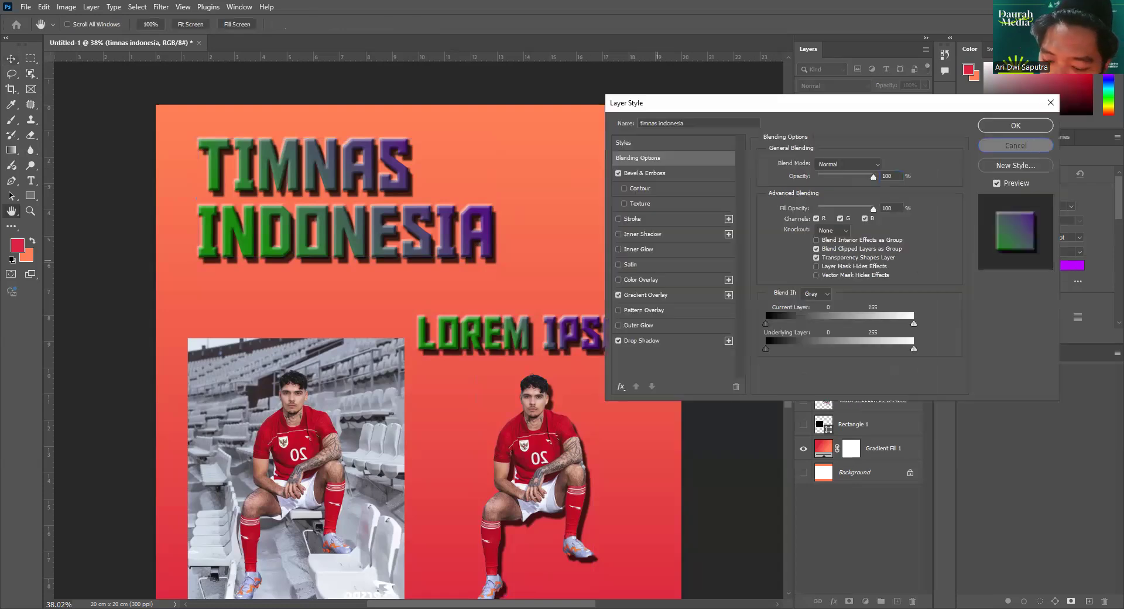
click(1015, 145)
Add a black 32 px outside Stroke effect to the TIMNAS INDONESIA title and duplicate it as a second stroke.
click(834, 601)
click(850, 483)
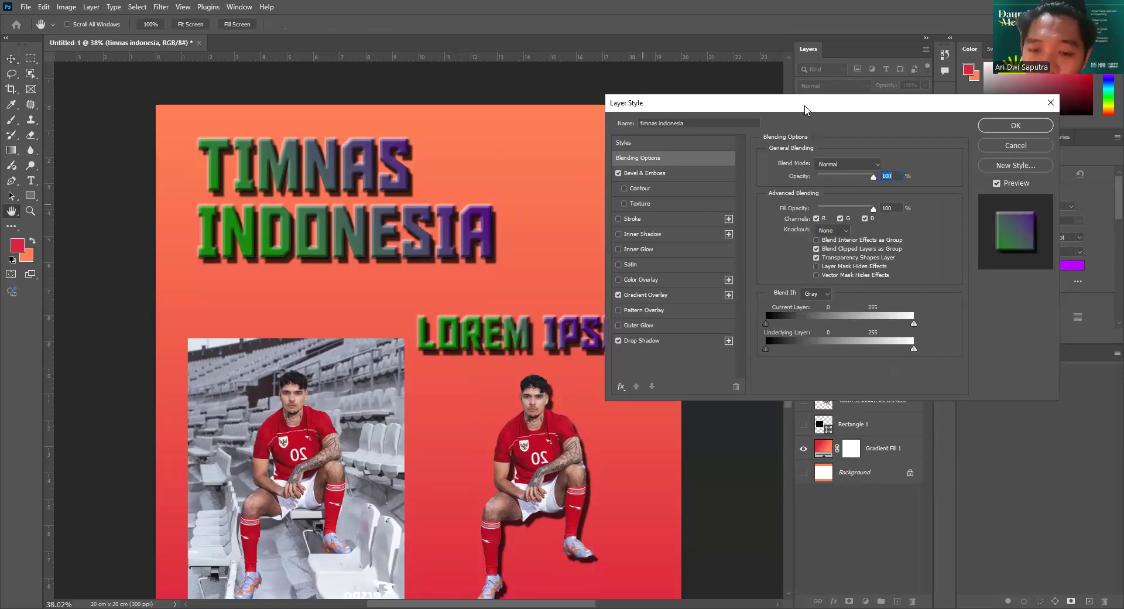
drag(805, 109, 881, 110)
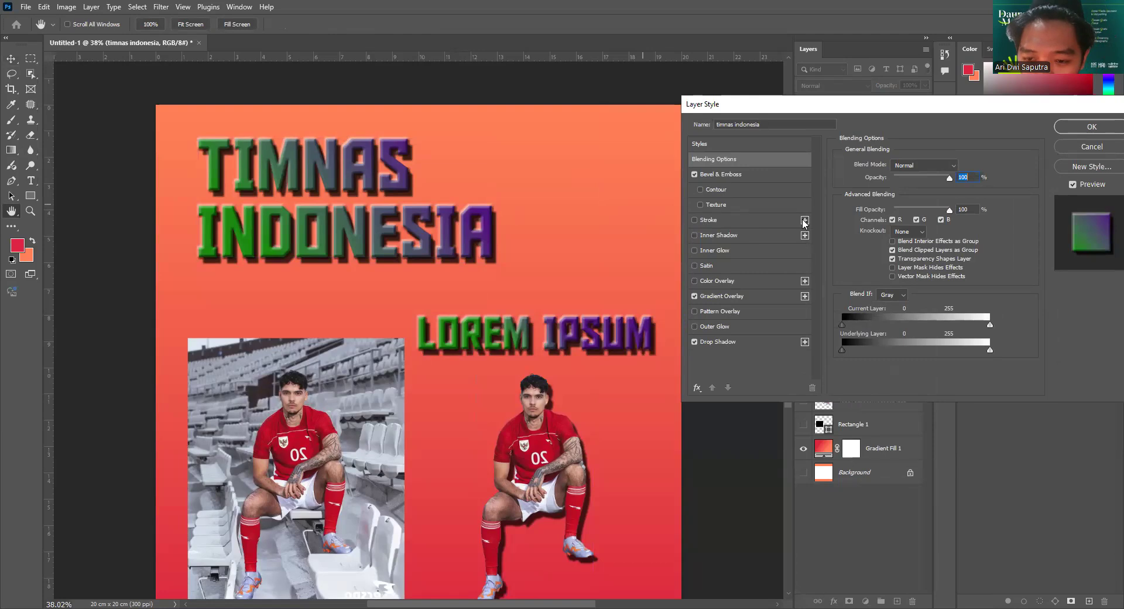
click(694, 220)
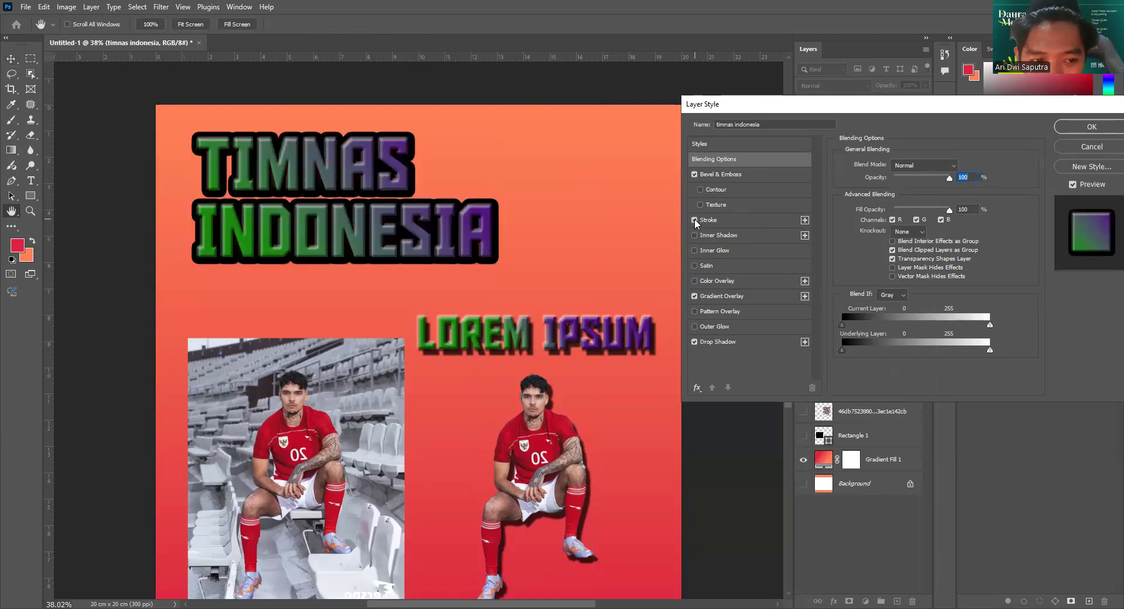
click(804, 221)
click(860, 248)
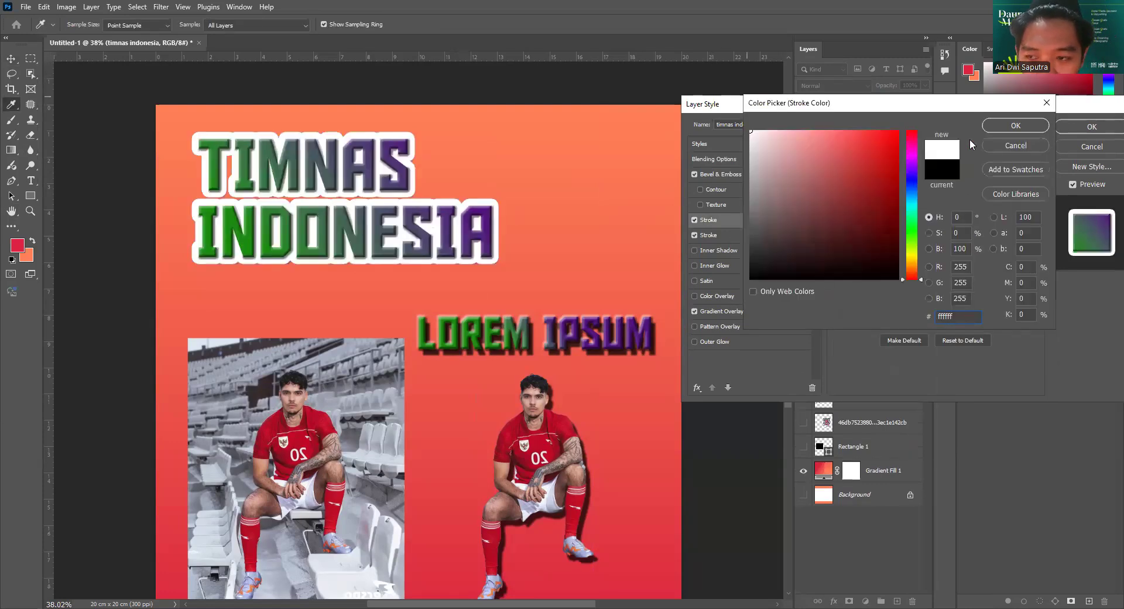
click(1022, 146)
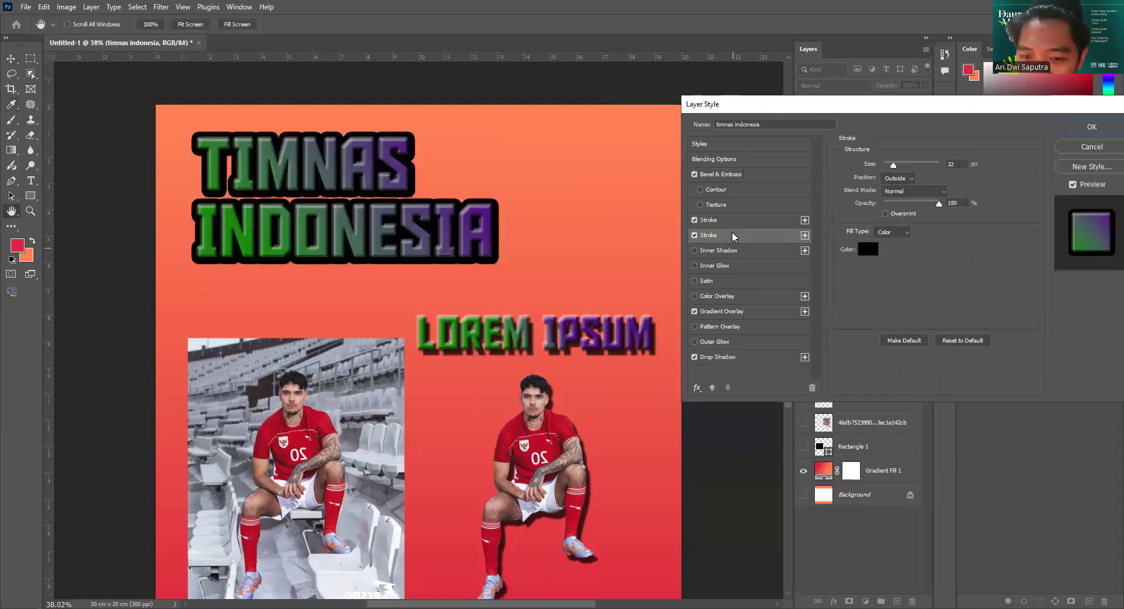
Color the title's lower stroke dark red, set its size to 59 px, and apply the layer style.
click(867, 249)
click(868, 211)
click(987, 129)
drag(888, 165, 899, 166)
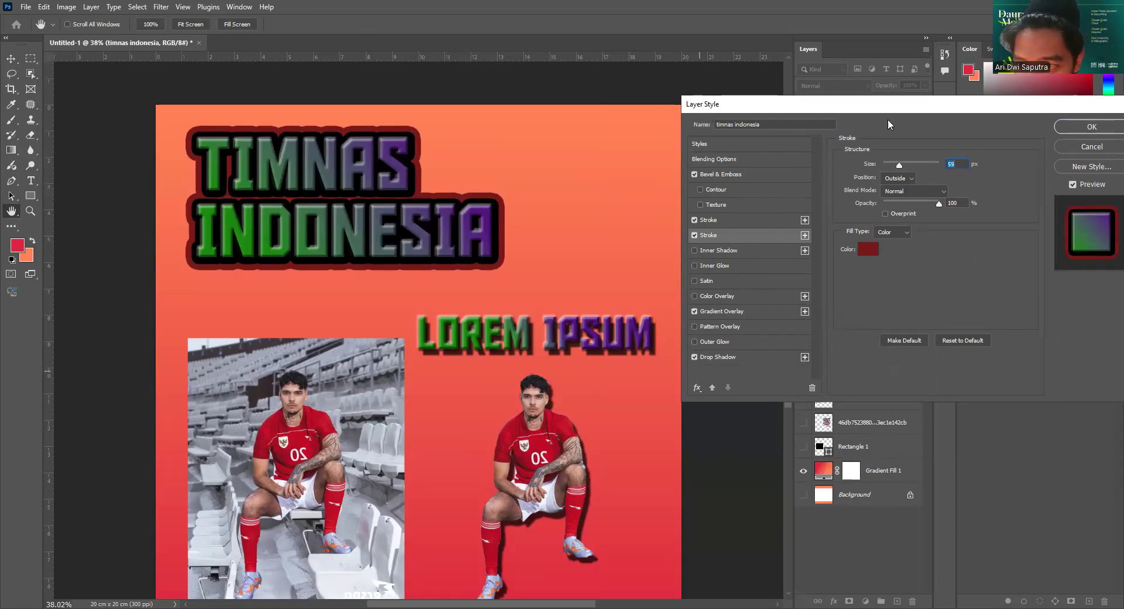
click(1091, 127)
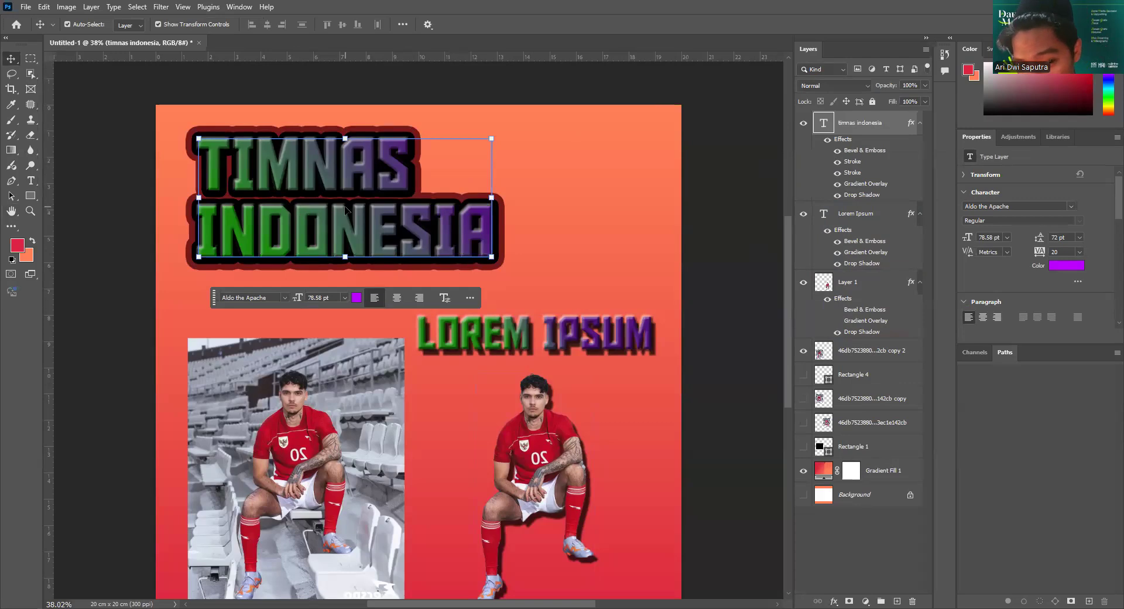
Replace the Lorem Ipsum text with BISA.
double_click(276, 171)
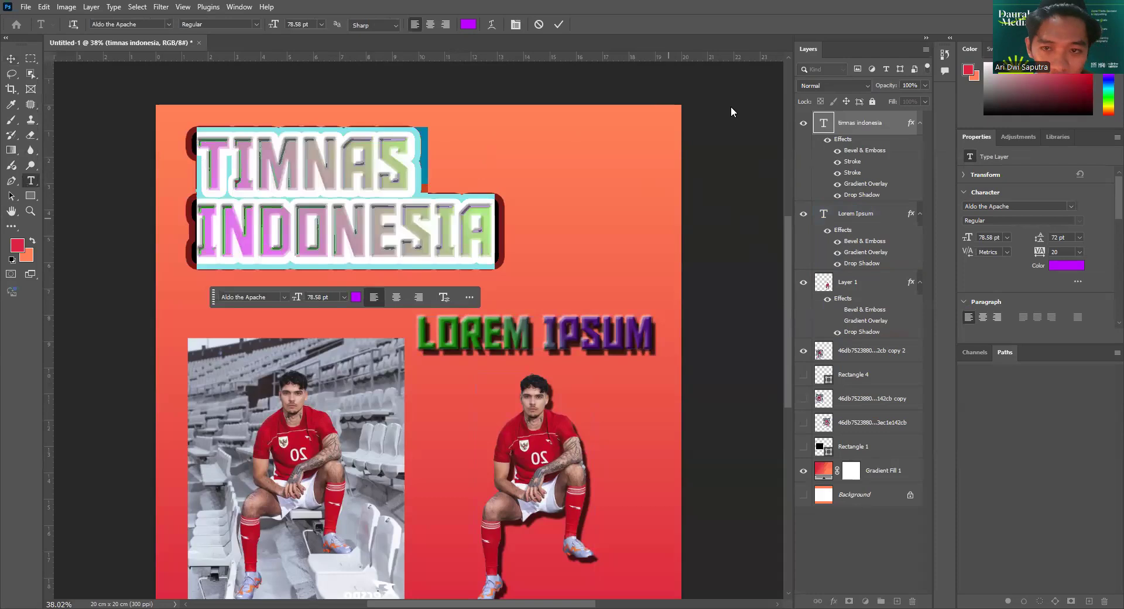
click(558, 24)
double_click(527, 335)
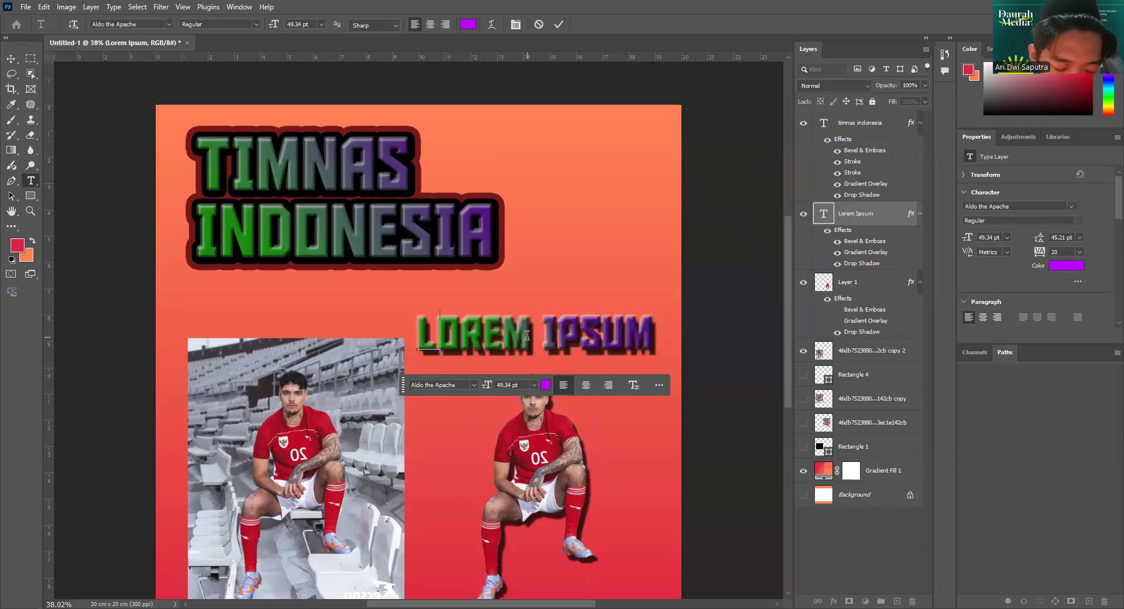
text(BISA)
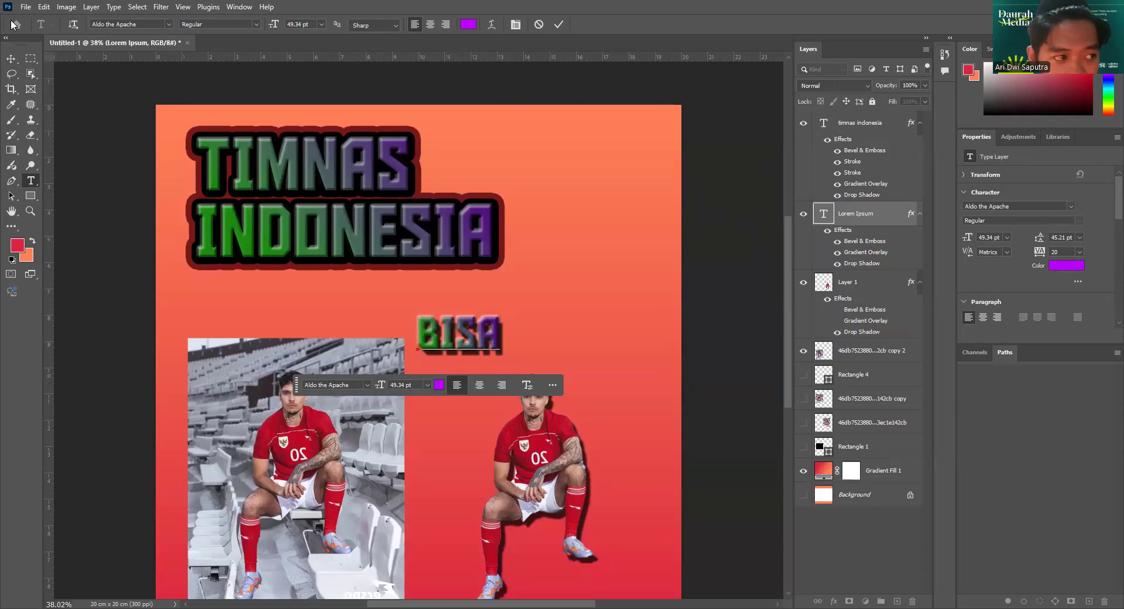
click(8, 62)
Move the BISA text slightly right and set its font to Alba Matter.
drag(472, 340, 505, 338)
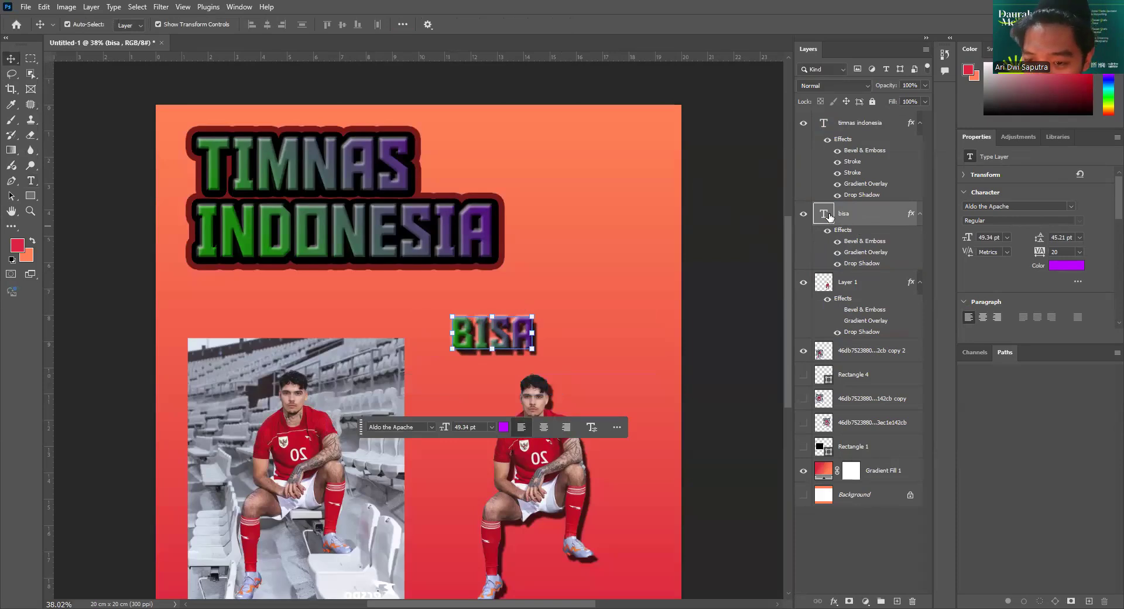
click(1071, 208)
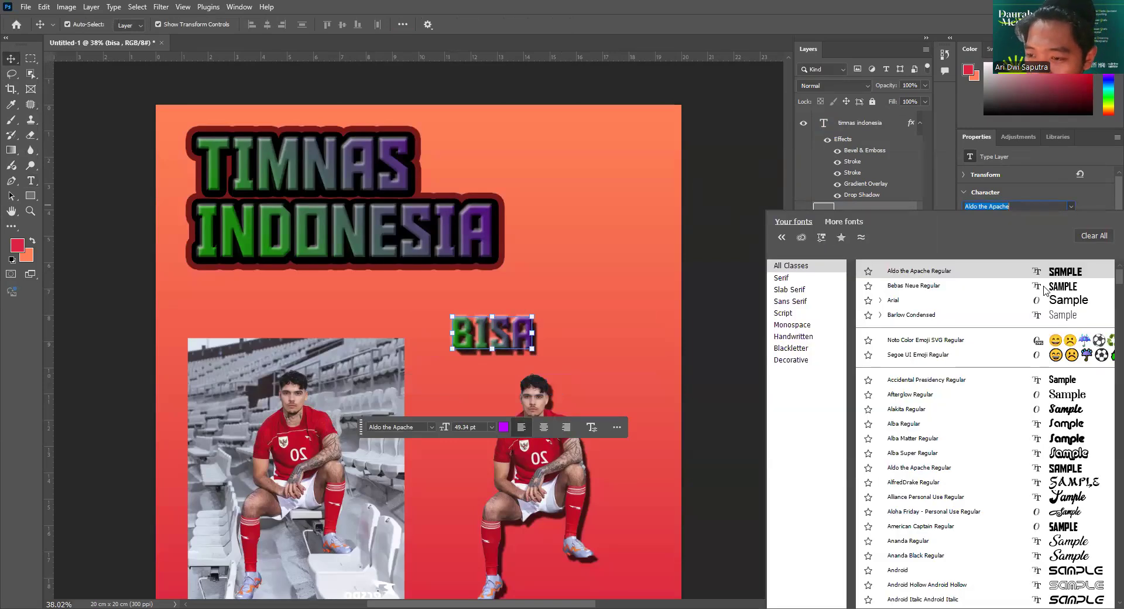
click(1067, 445)
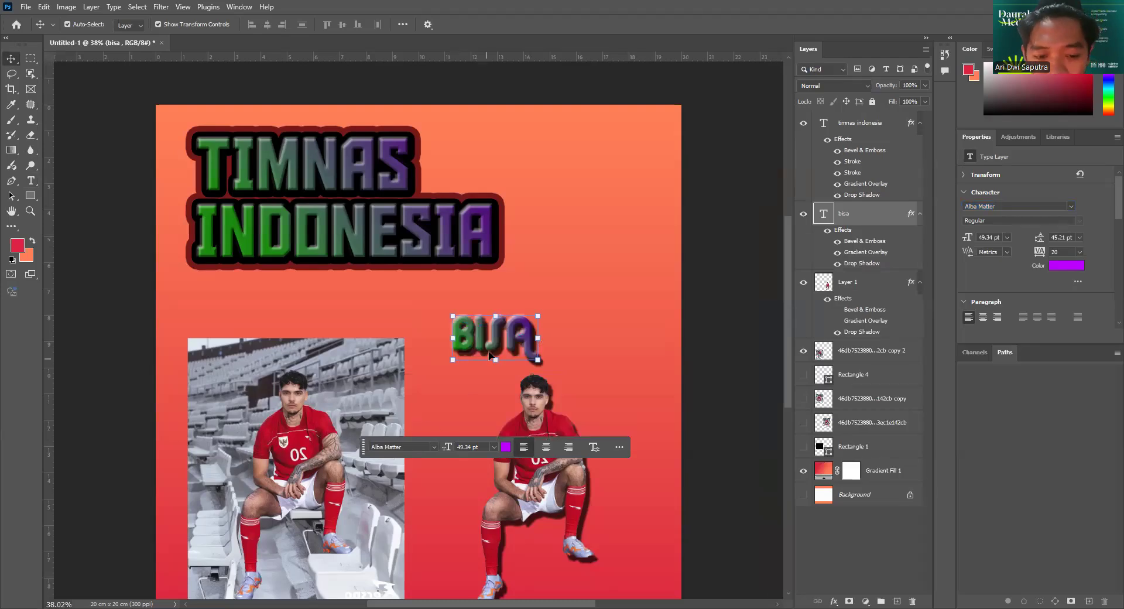
Move the BISA text up beside the word TIMNAS.
drag(498, 154, 479, 156)
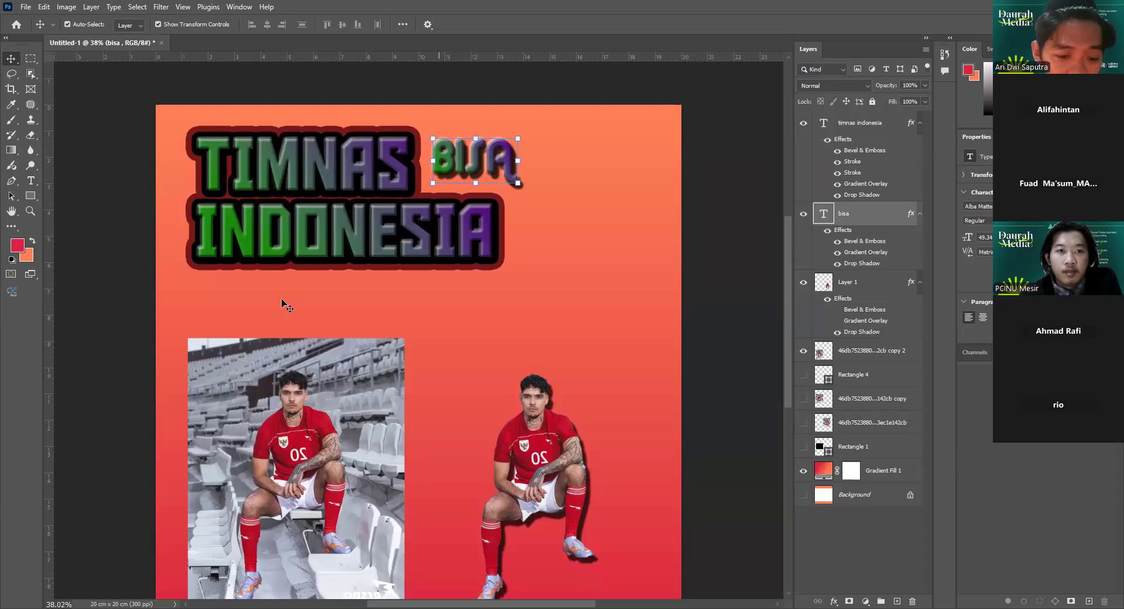
click(578, 512)
click(592, 508)
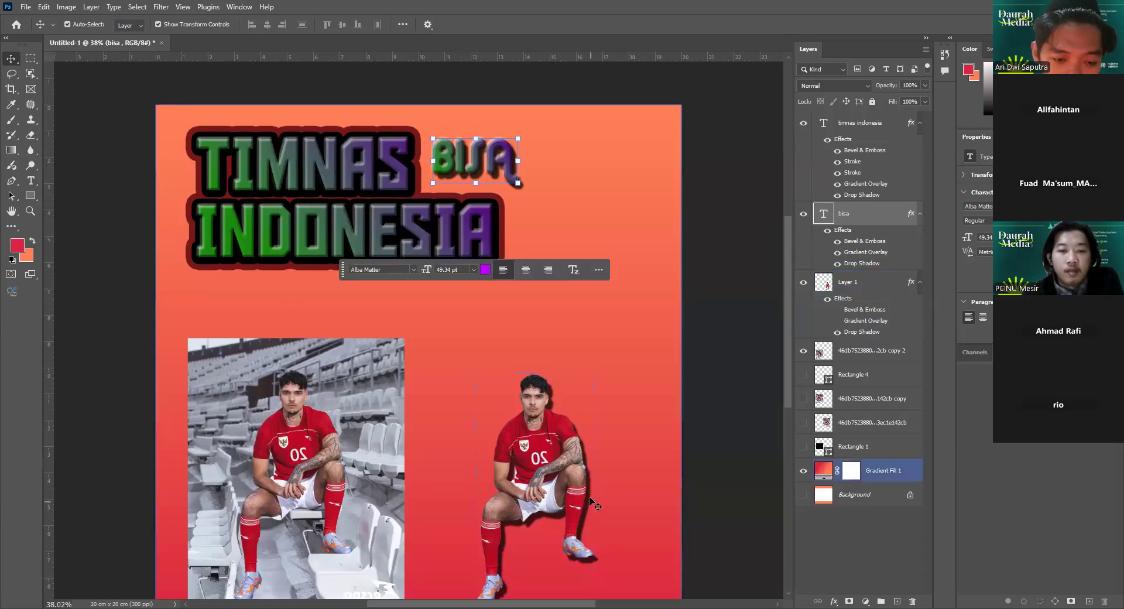
scroll(442, 522, down, 2)
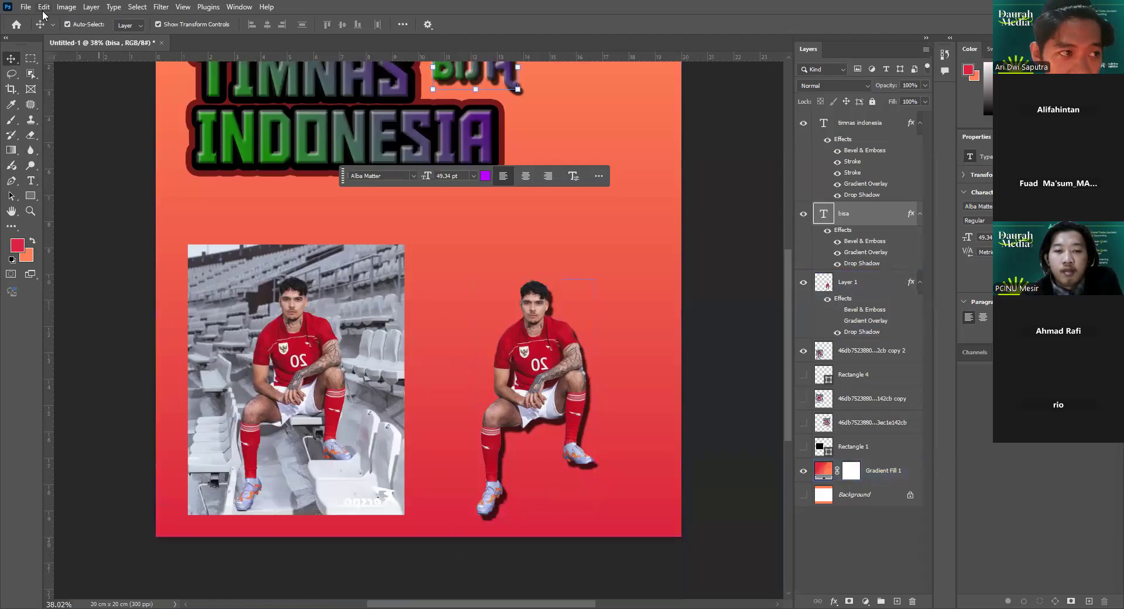
Open the recent file aus indo 2025.psd and deselect its active layer.
click(26, 7)
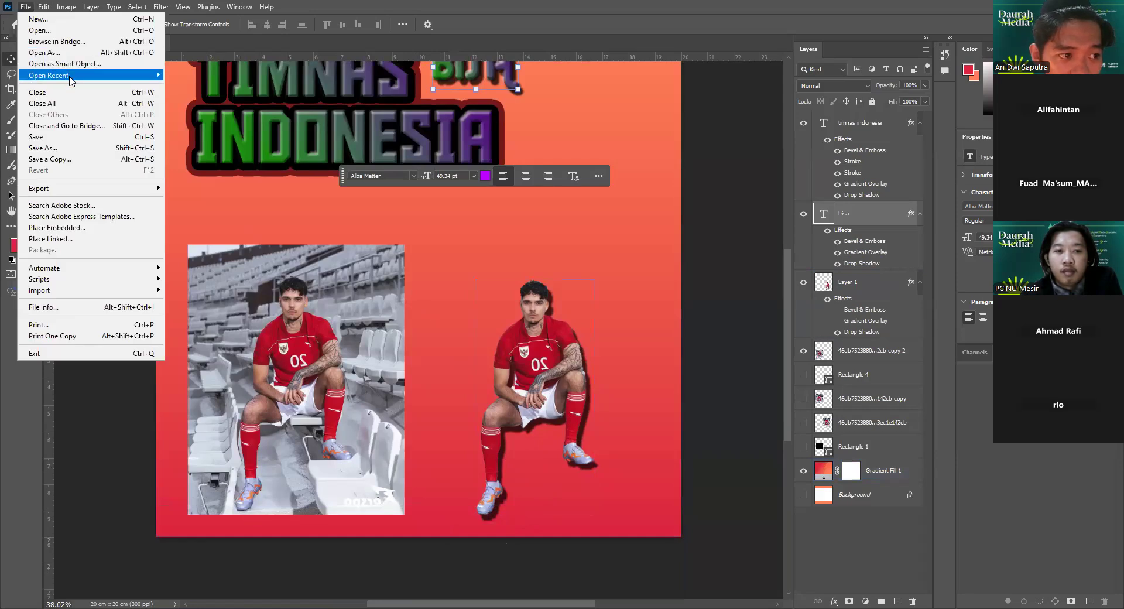
mouse_move(70, 76)
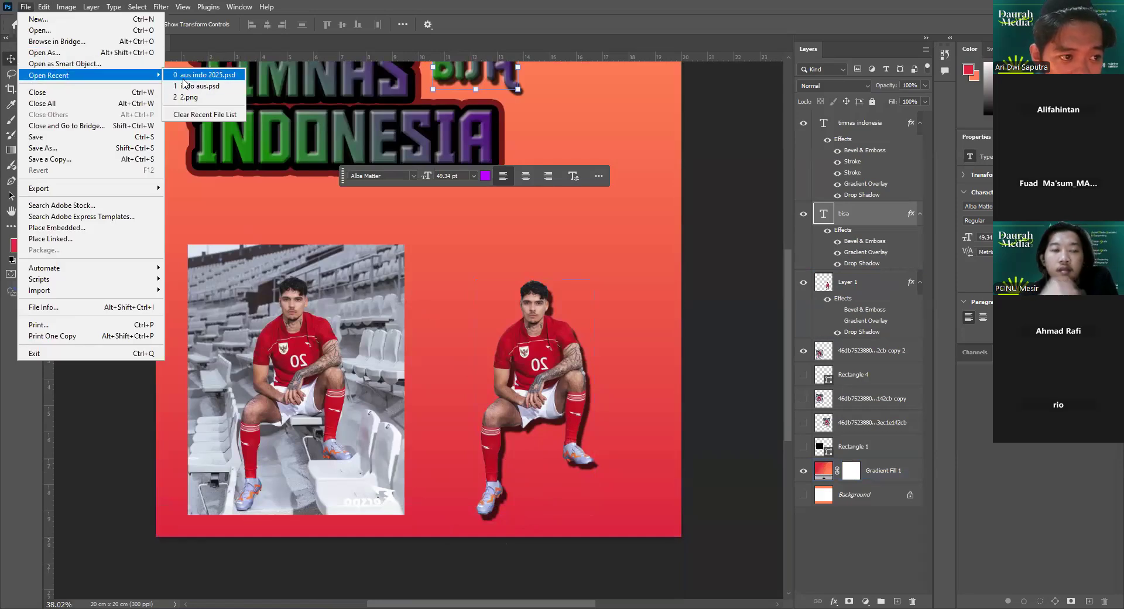
click(188, 78)
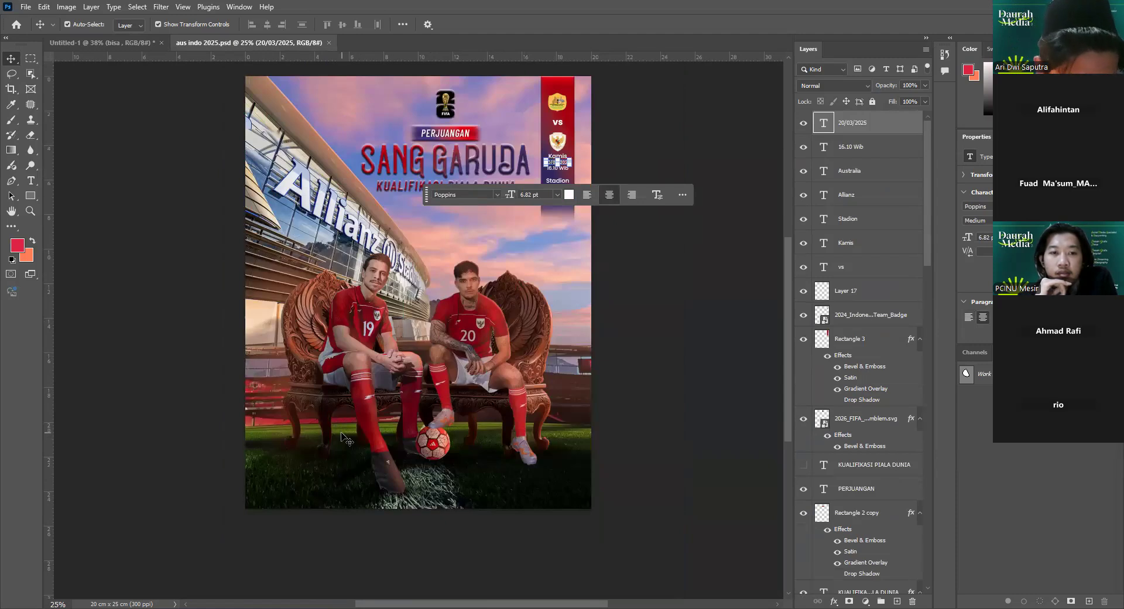
click(345, 488)
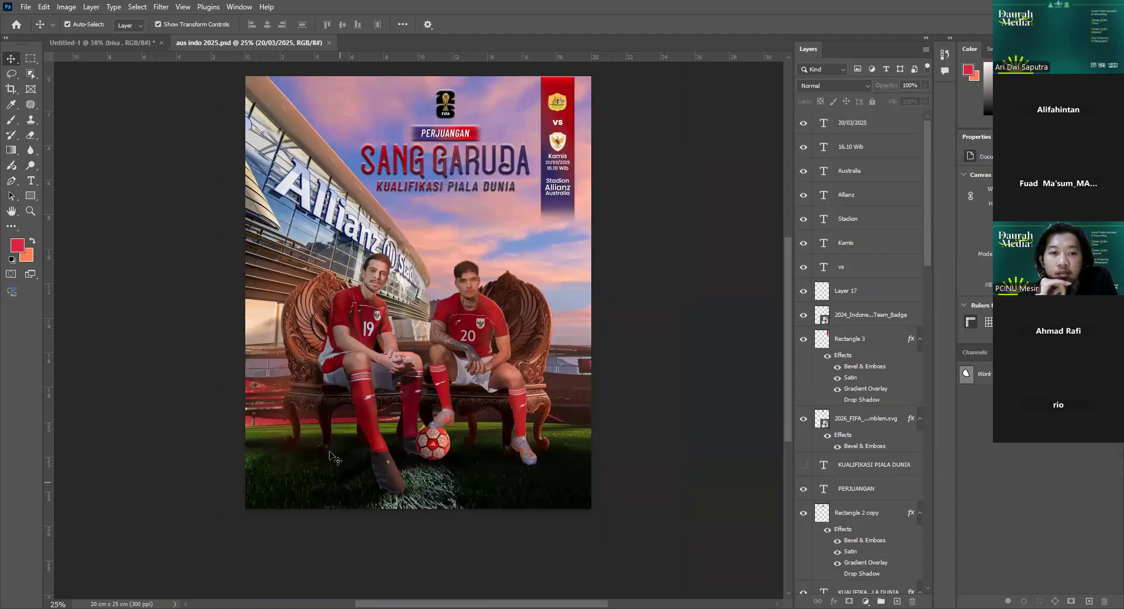
Hide Layer 15 and all the image layers beneath it, leaving the poster's text and logos visible.
click(916, 194)
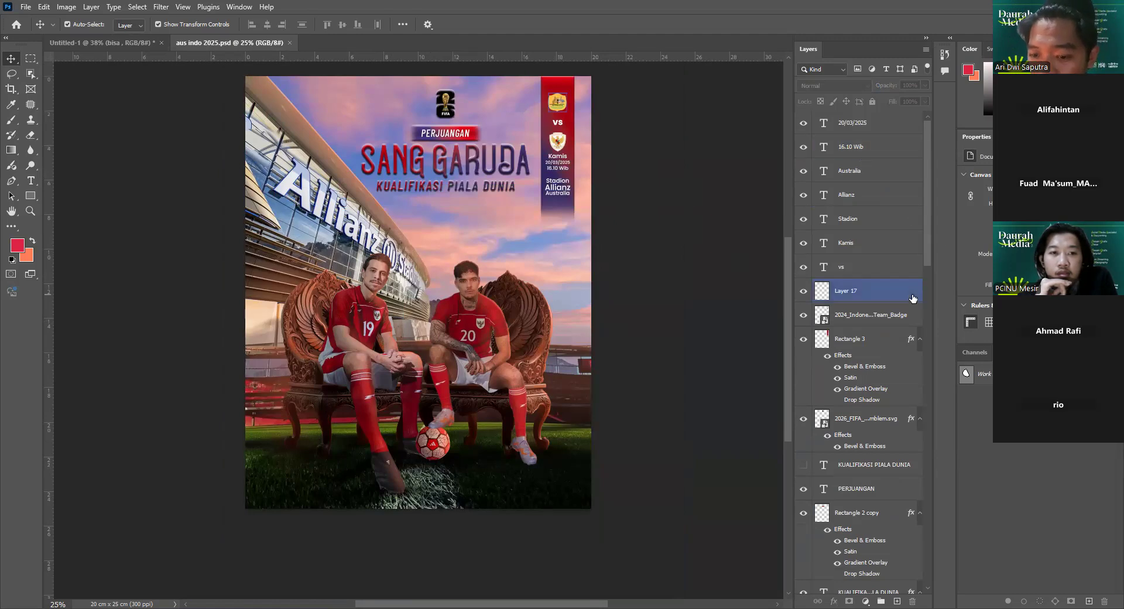
drag(927, 220, 928, 378)
click(803, 227)
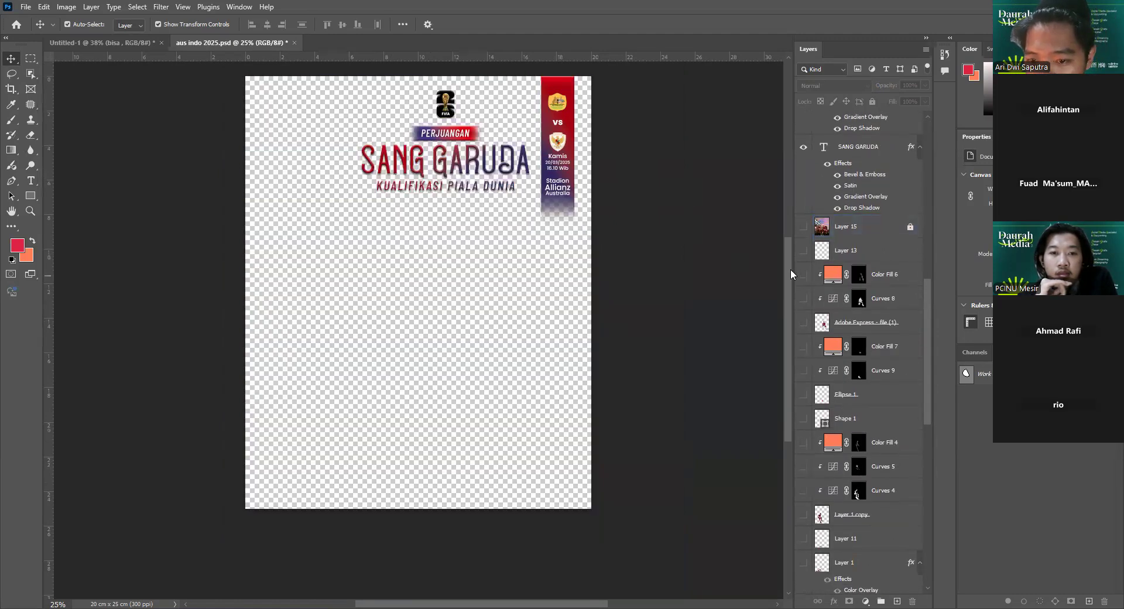
Show the layers Adobe Express - file (1), Color Fill 7, Curves 9, Ellipse 1, Shape 1, Color Fill 4 and Layer 1 copy.
click(804, 322)
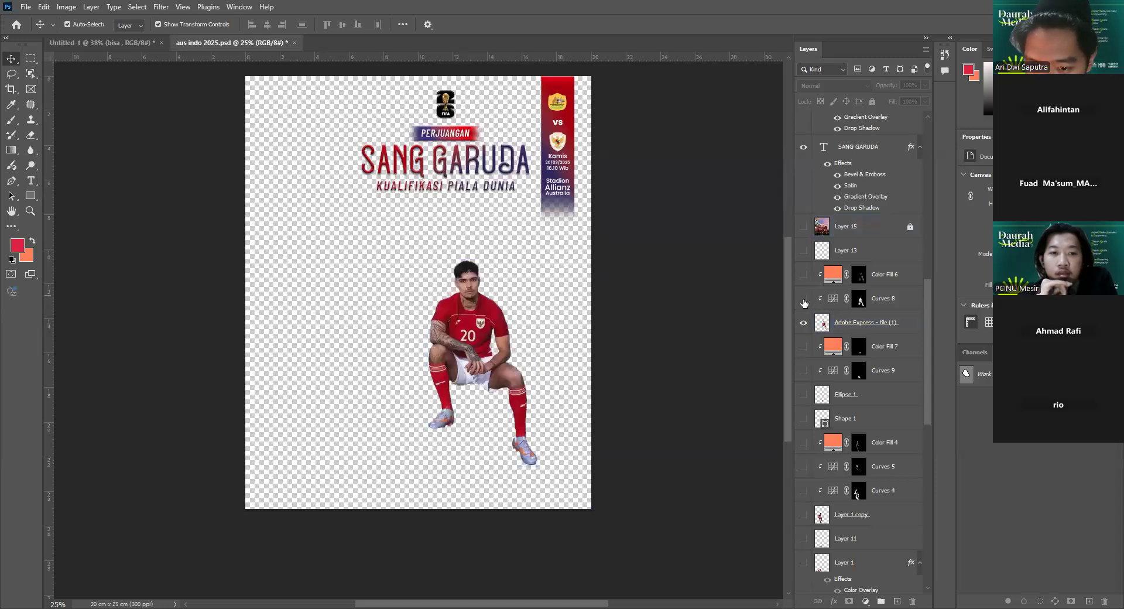
click(804, 347)
click(803, 372)
click(811, 395)
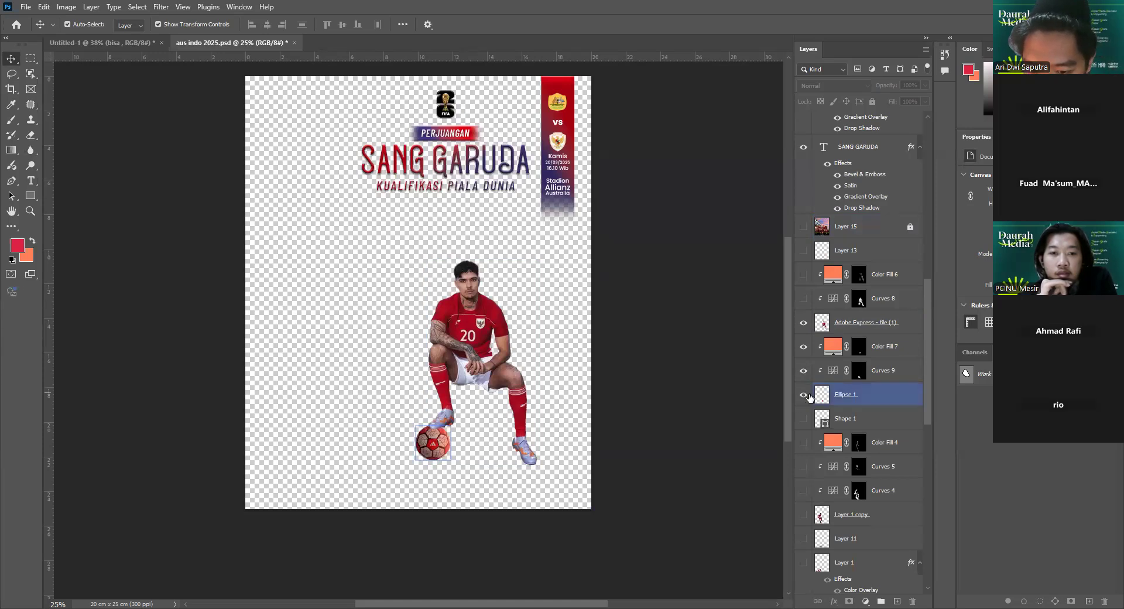
click(803, 419)
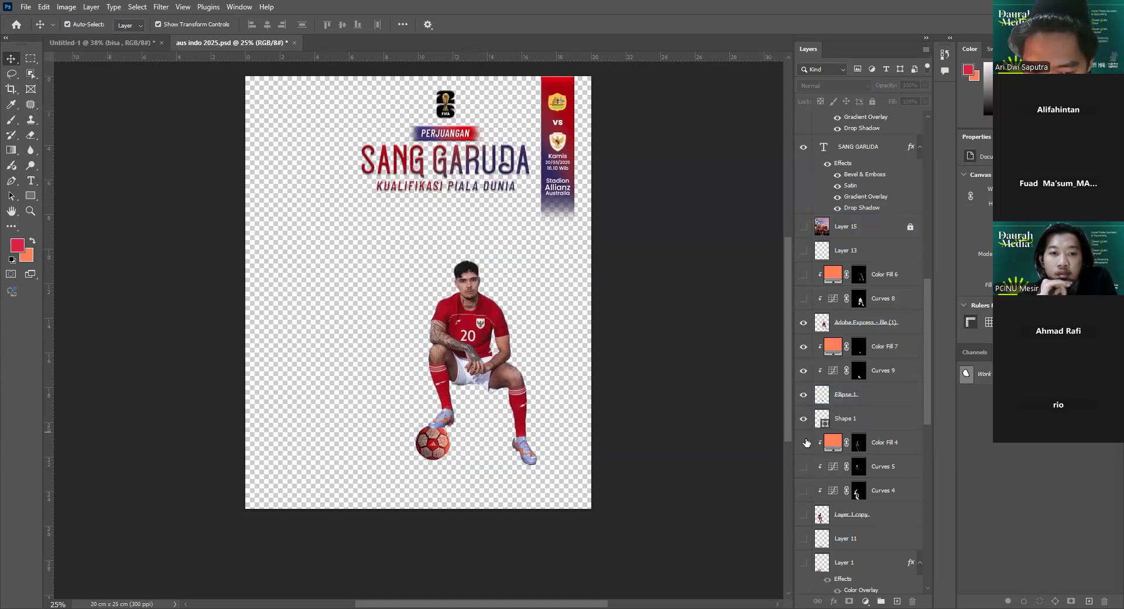
click(804, 443)
scroll(831, 381, down, 3)
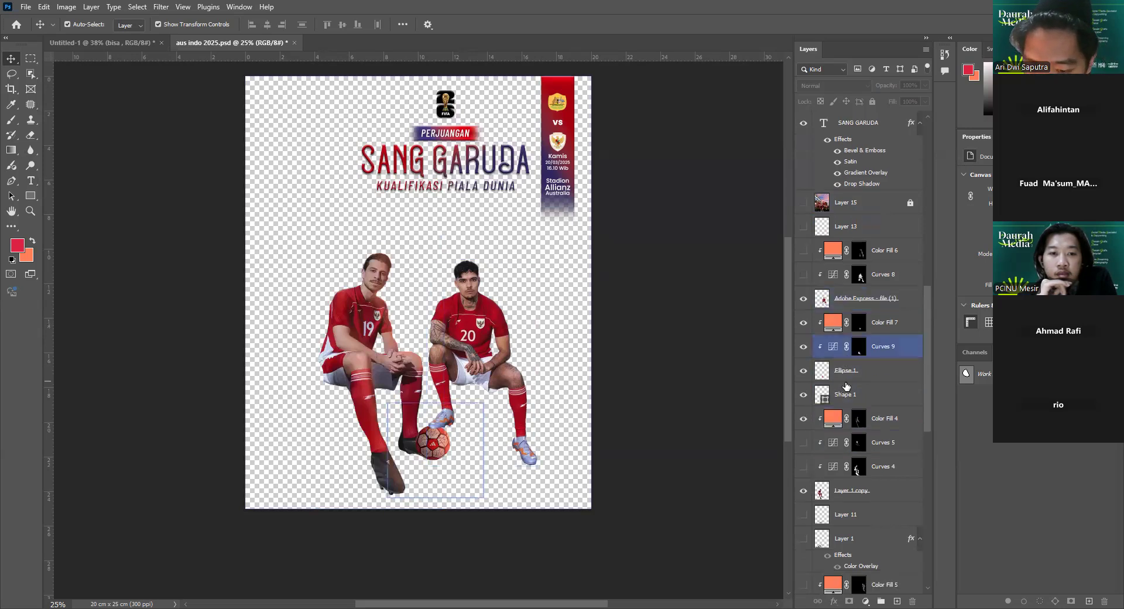
key(alt+bracketleft)
key(alt+bracketright)
key(alt+bracketright)
key(alt+bracketright)
key(alt+bracketright)
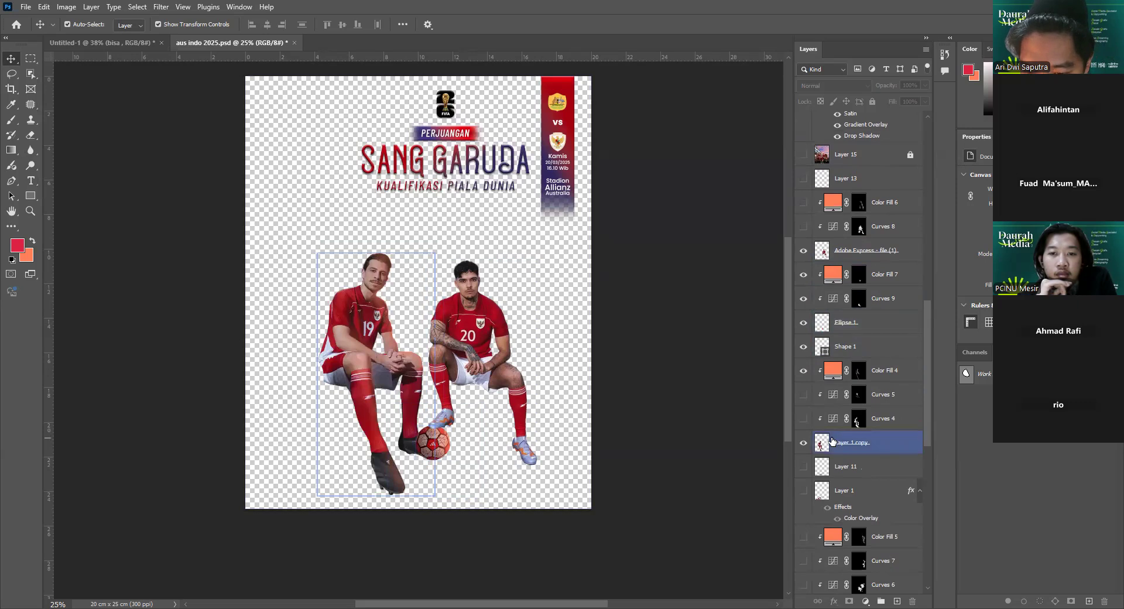
Show the shadow layers Layer 11 and Layer 1 under the number 19 player.
click(805, 466)
click(805, 491)
click(849, 491)
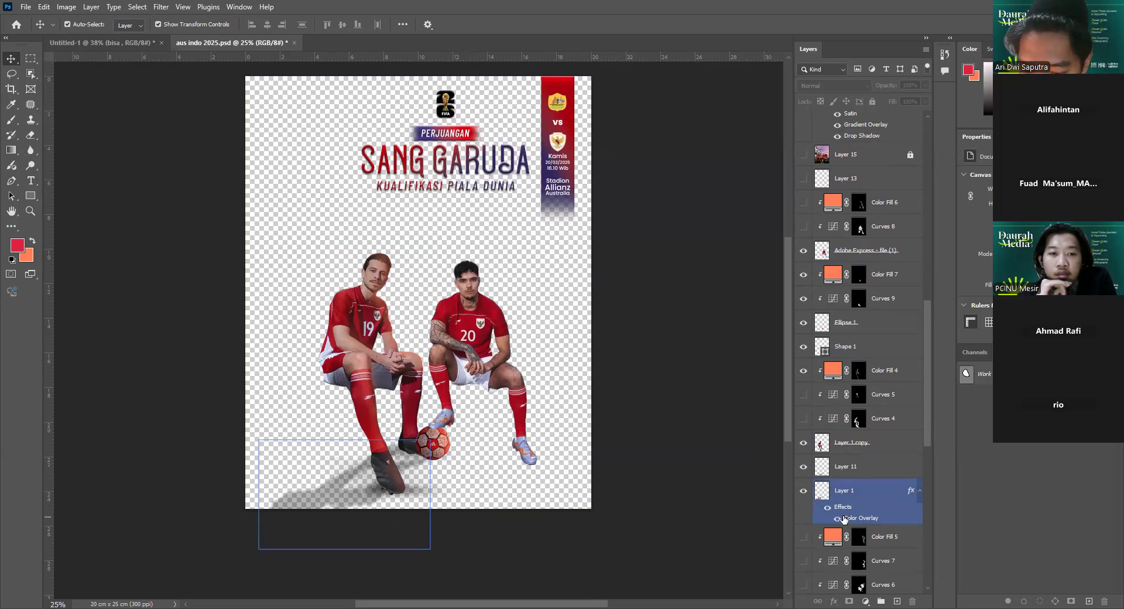
click(881, 115)
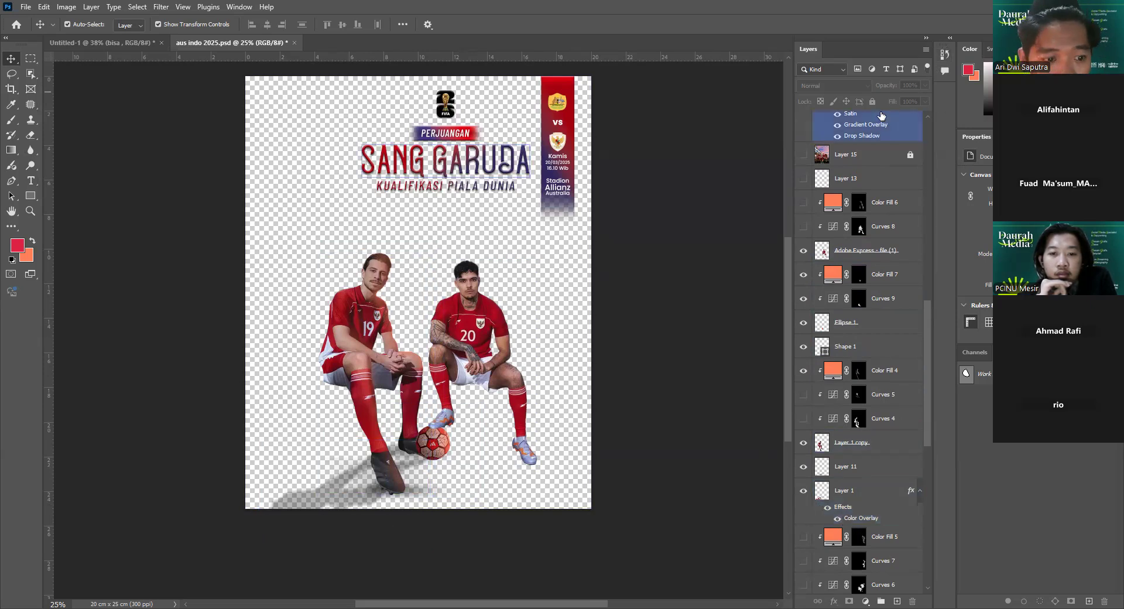
Set the opacity of the player's long cast shadow on Layer 1 to 100%.
click(311, 495)
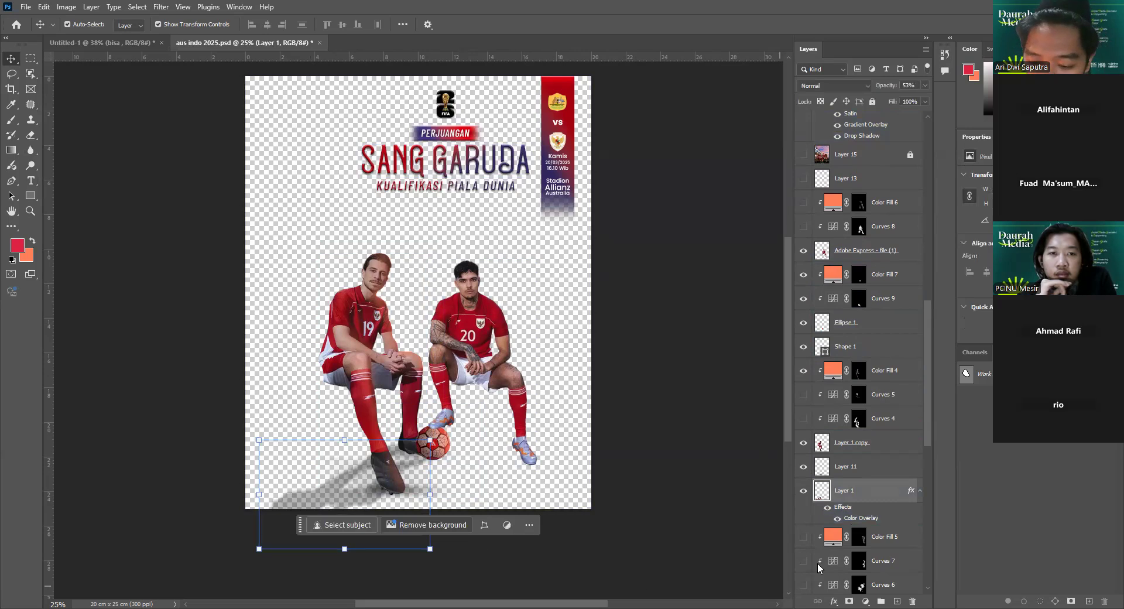
click(925, 86)
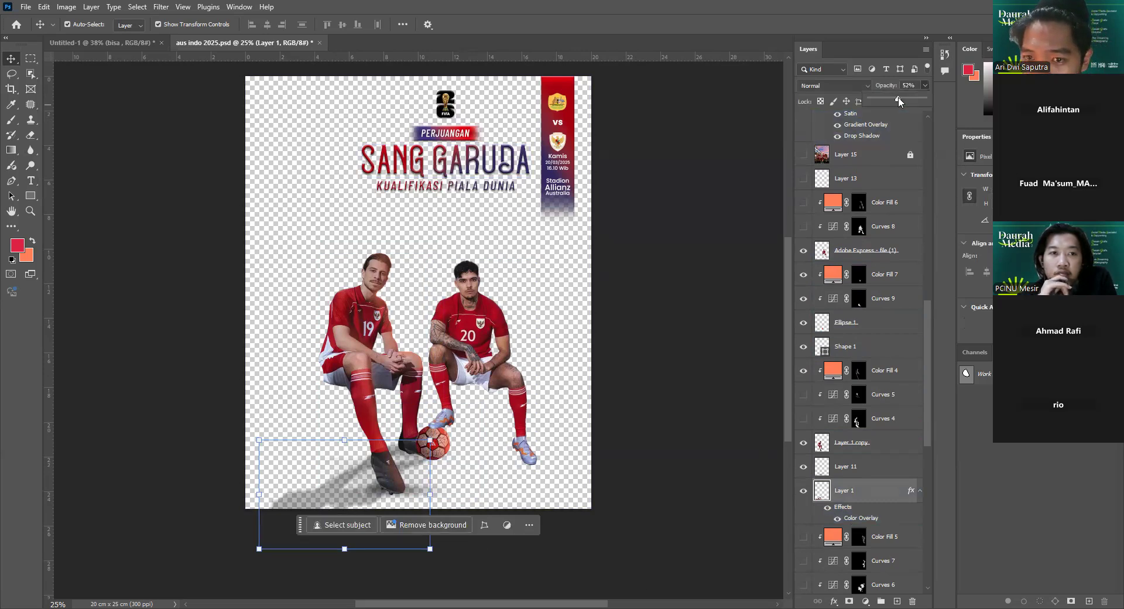
drag(899, 100, 925, 99)
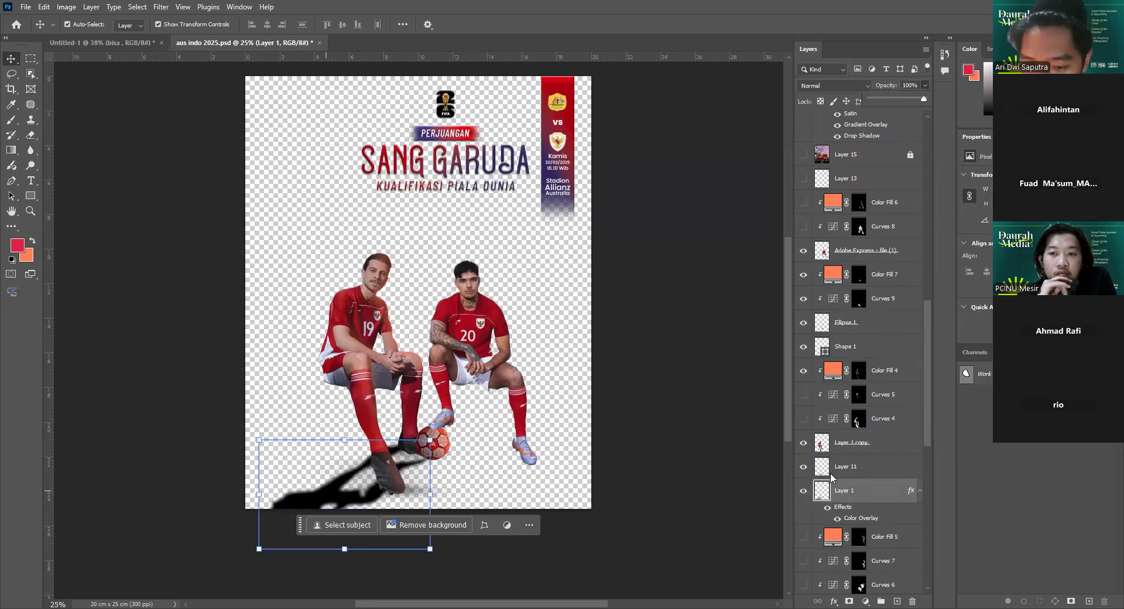
Return to the Untitled-1 document and view the whole football player design.
click(119, 43)
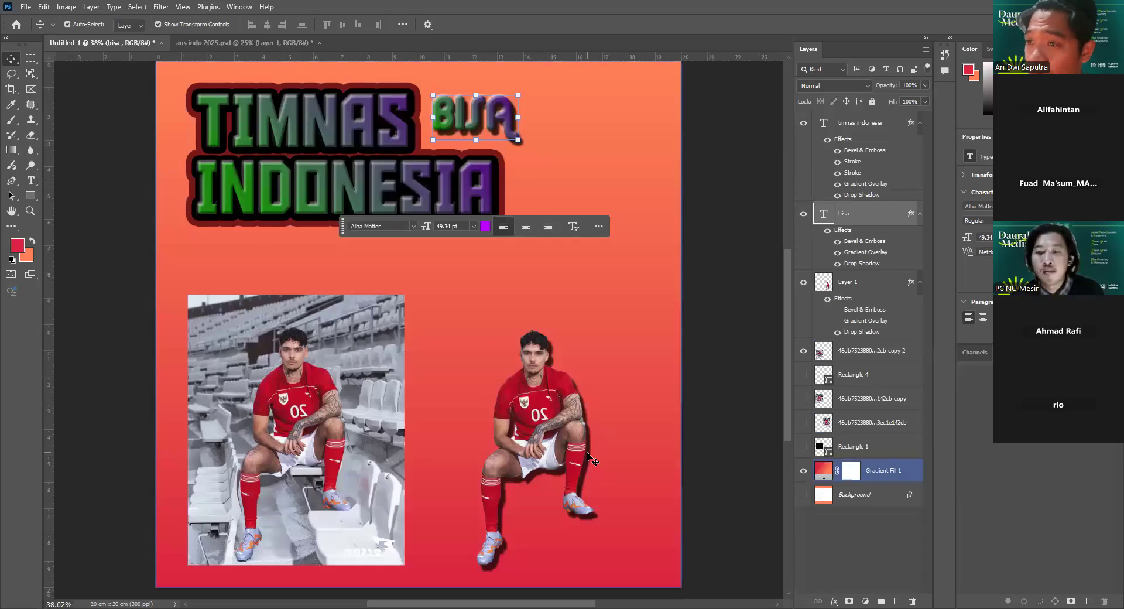
click(373, 345)
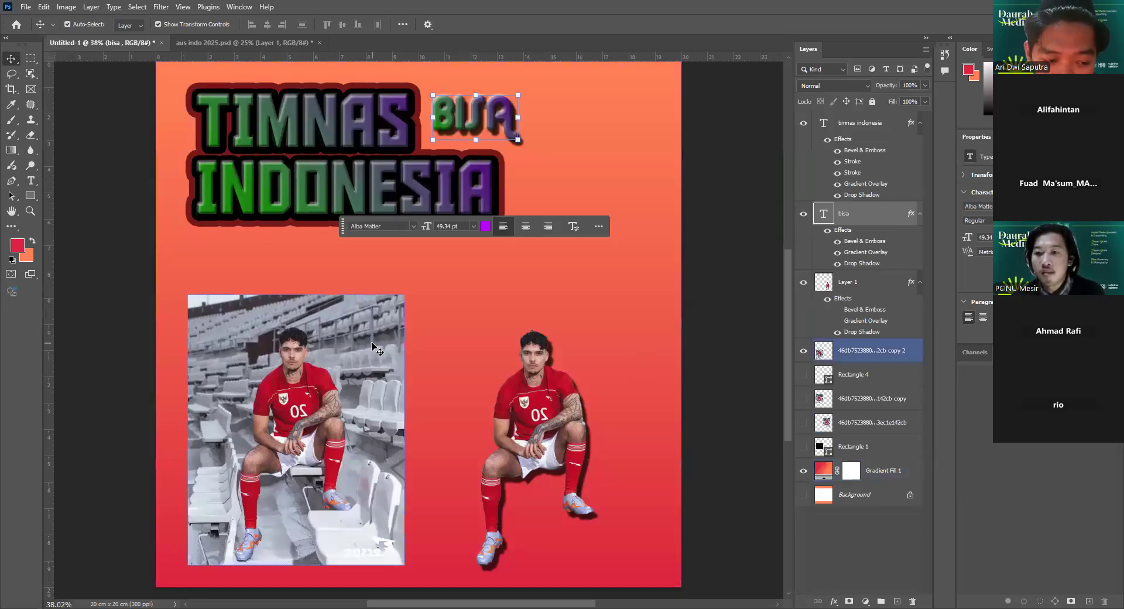
scroll(279, 465, down, 2)
click(499, 497)
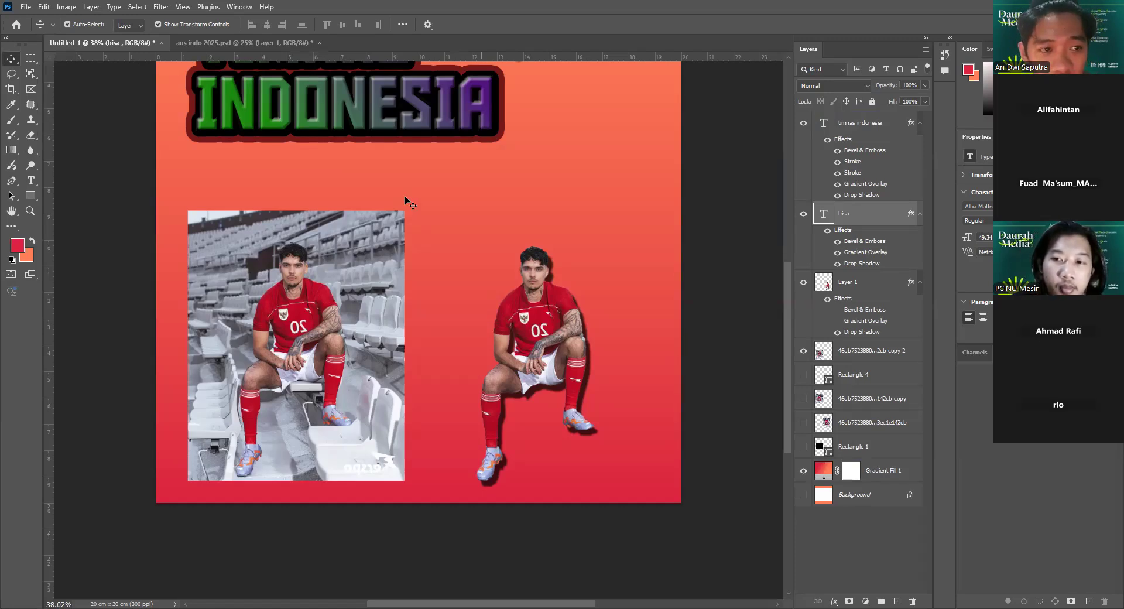
scroll(405, 199, up, 3)
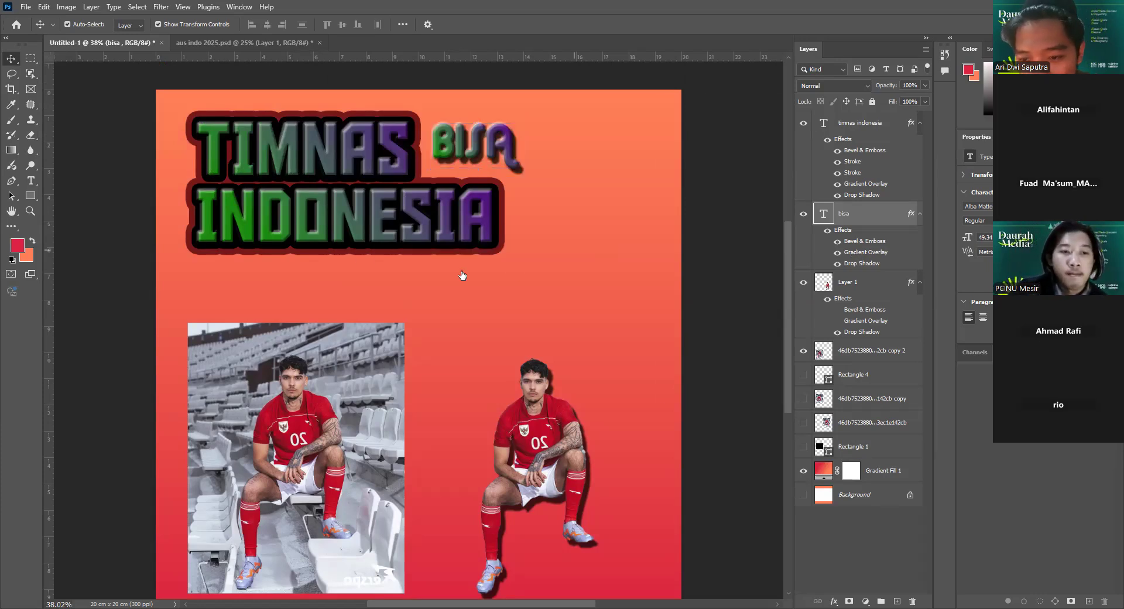
Set the starting color of the BISA text's gradient overlay to orange ff7800.
click(880, 196)
click(748, 328)
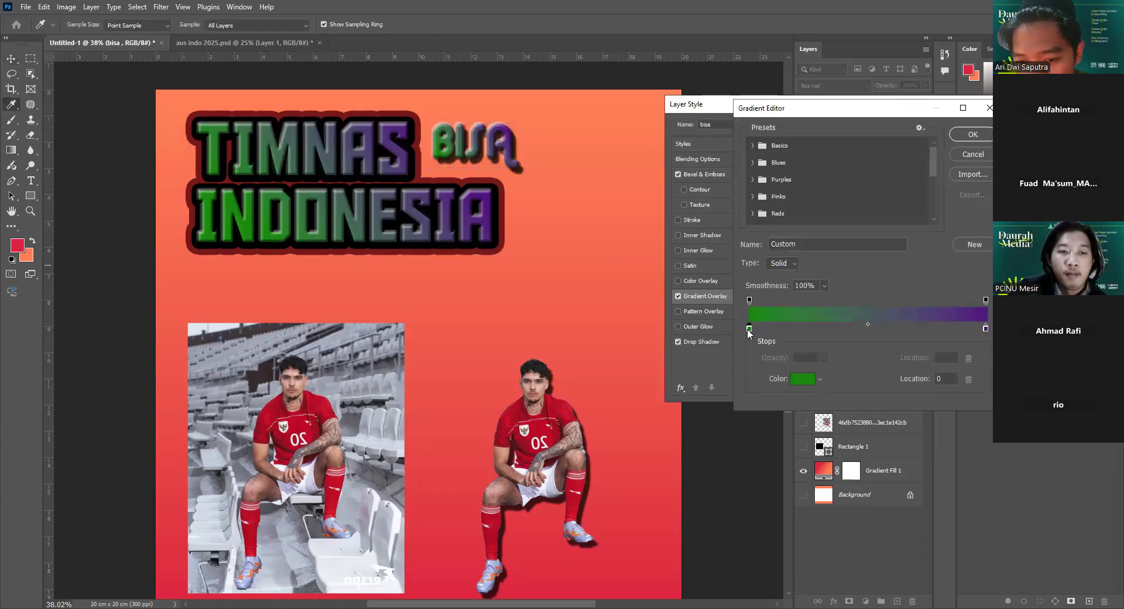
click(802, 379)
text(ff7800)
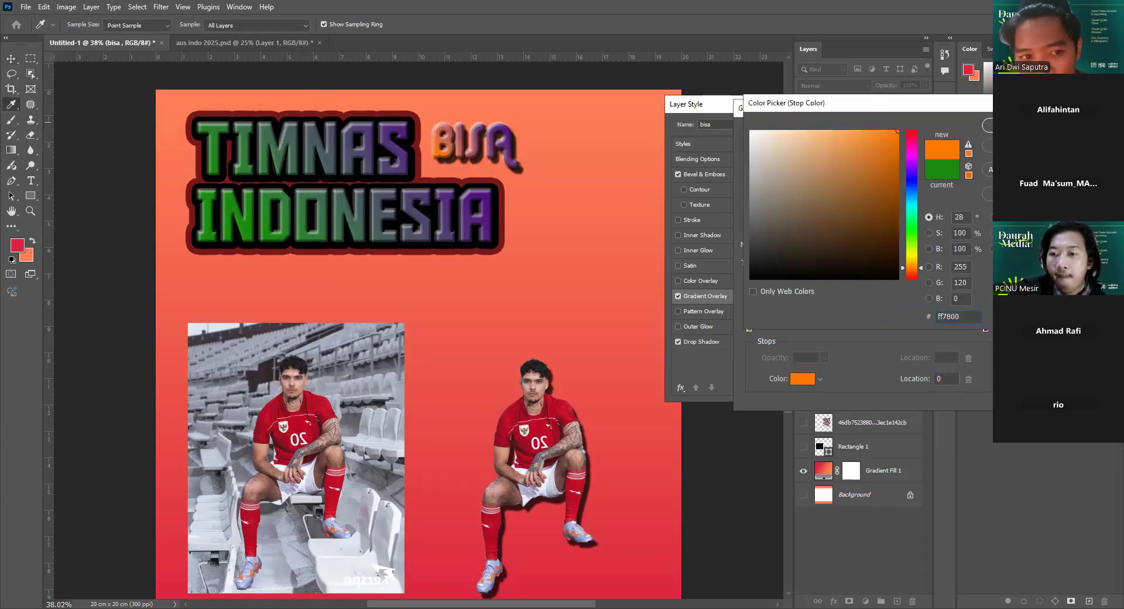
click(988, 125)
Change the end color of the BISA gradient to dark orange and apply the layer style.
click(985, 328)
click(800, 379)
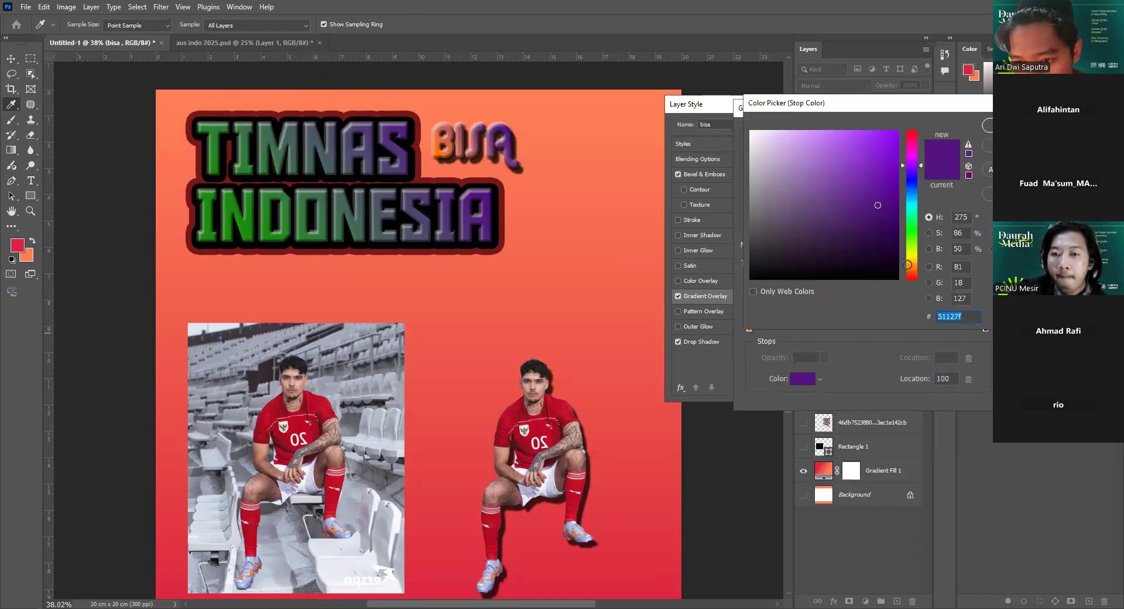
text(85481b)
drag(902, 175, 897, 186)
key(Return)
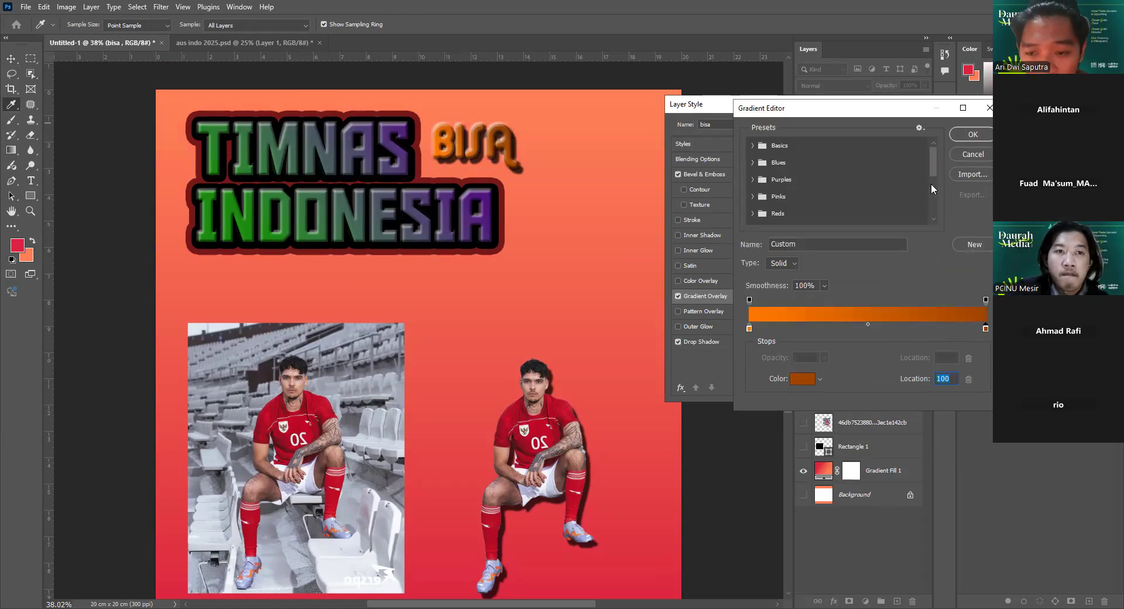
click(972, 133)
key(Return)
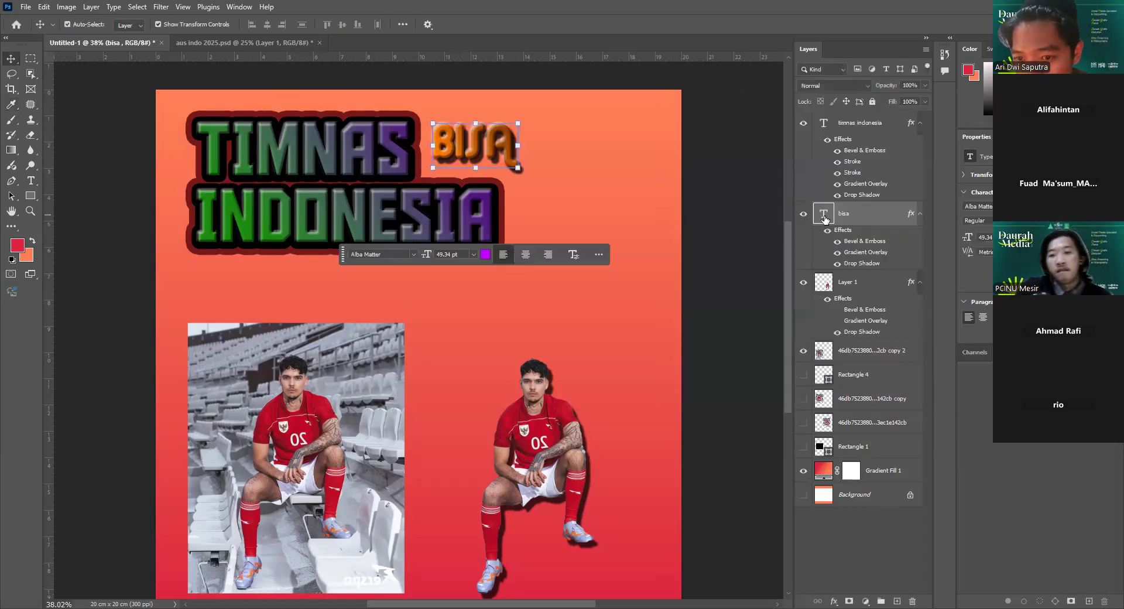
Copy the BISA text's layer style and paste it onto the TIMNAS INDONESIA title.
right_click(825, 220)
click(880, 215)
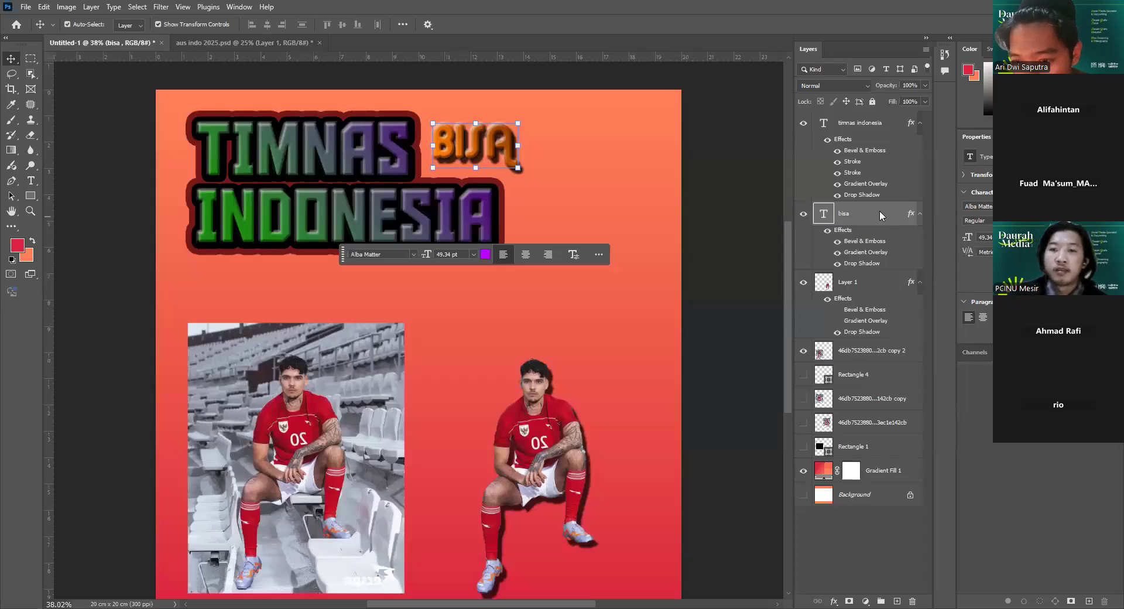
right_click(880, 212)
click(903, 388)
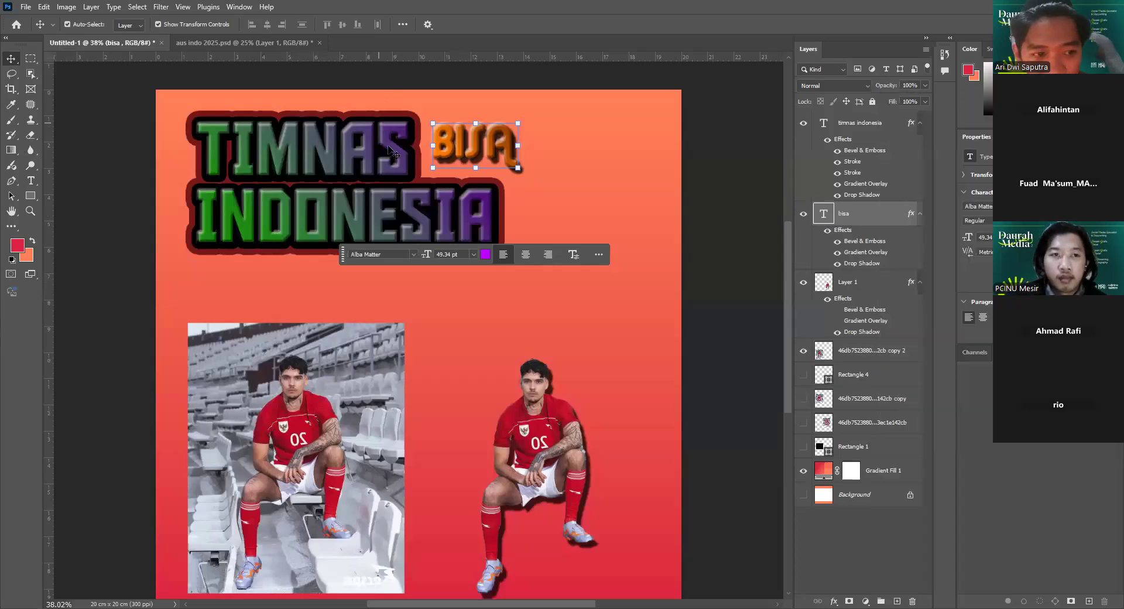
click(391, 145)
click(872, 102)
click(872, 102)
right_click(868, 123)
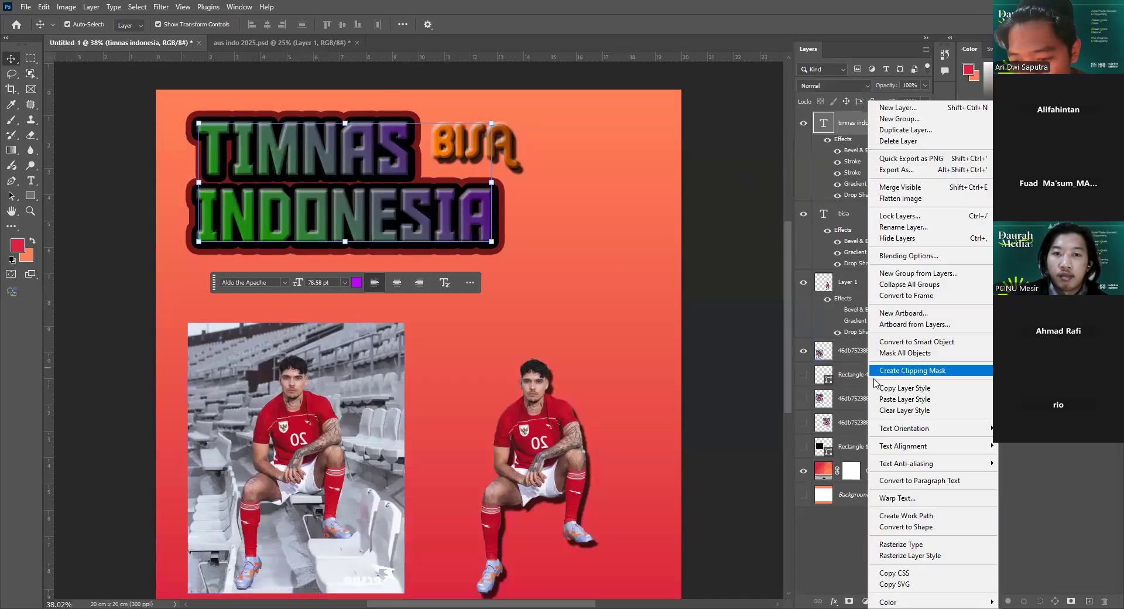
click(895, 401)
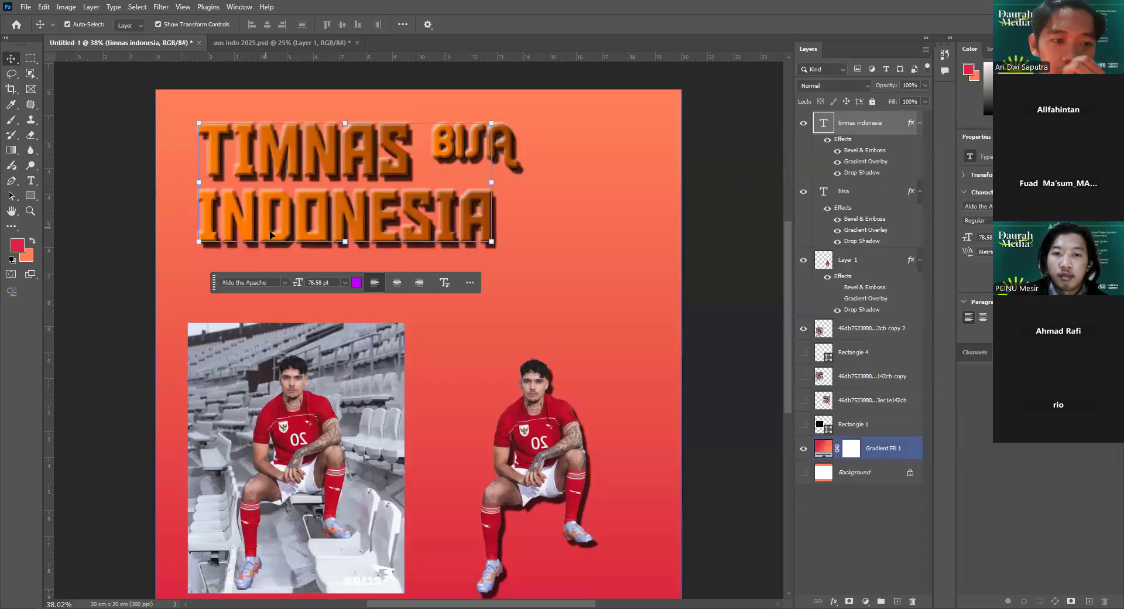
Hide the title's Bevel & Emboss effect and toggle its Drop Shadow off and back on.
click(837, 150)
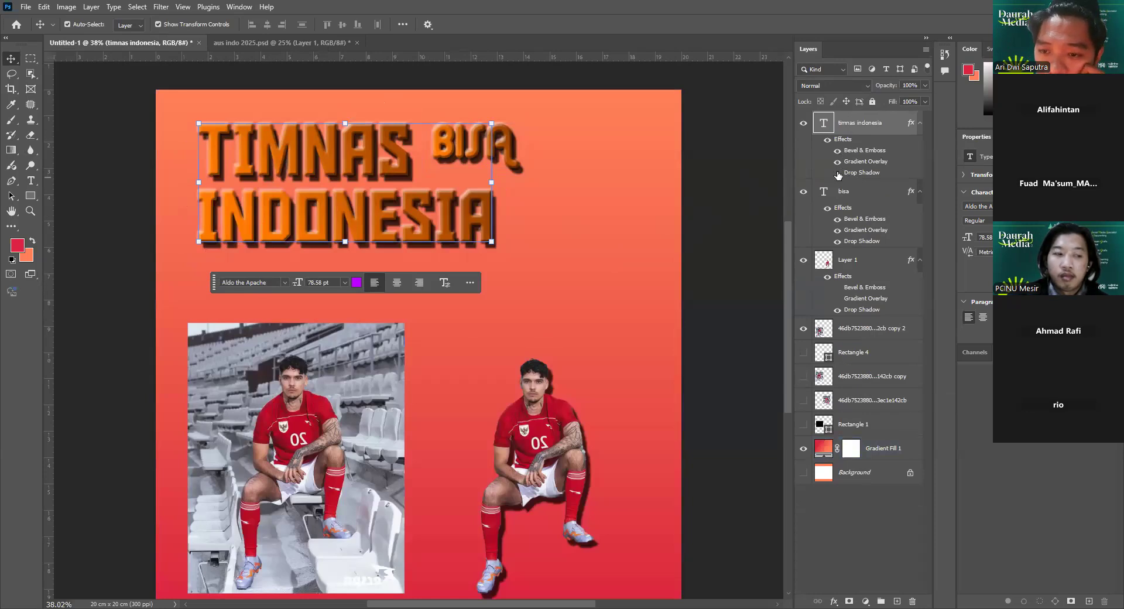
click(837, 173)
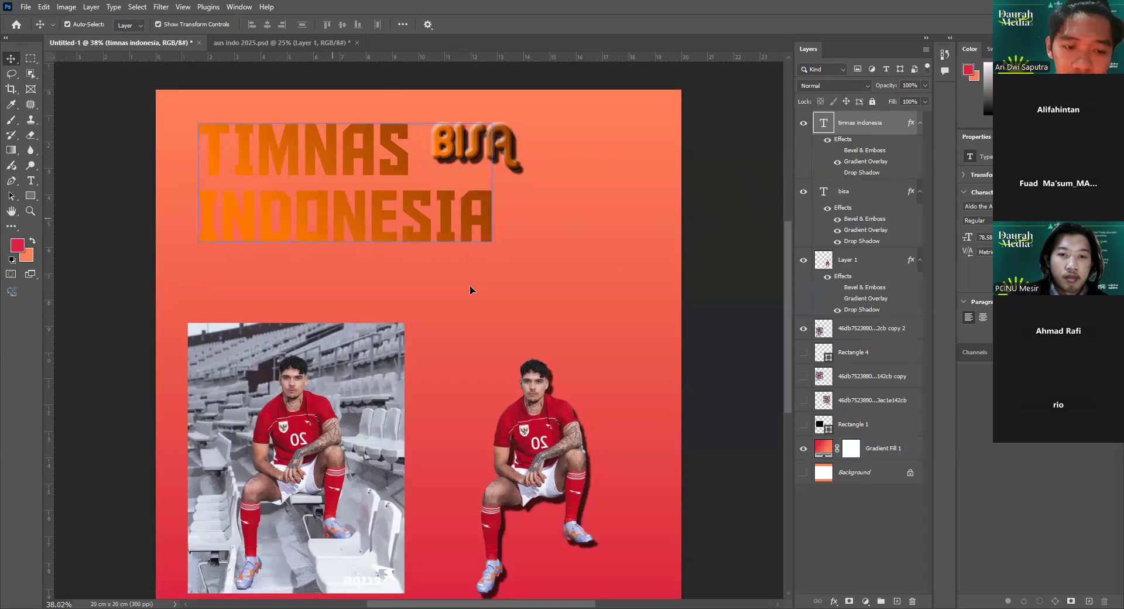
click(837, 172)
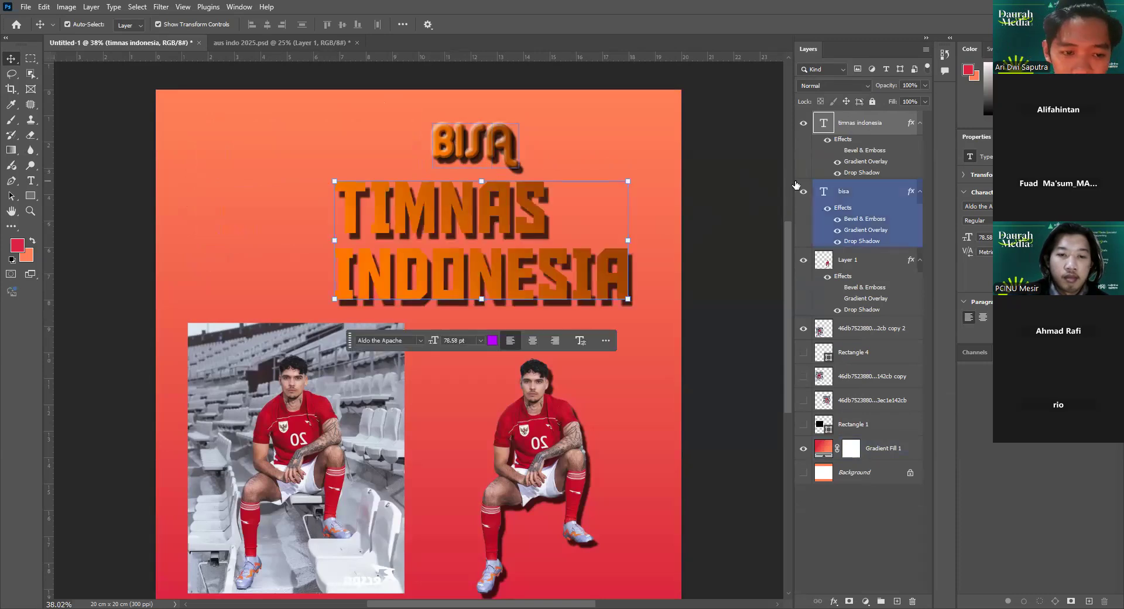
Hide the title's Drop Shadow and the Gradient Fill 1 layer, and move the TIMNAS INDONESIA title to the left.
click(837, 173)
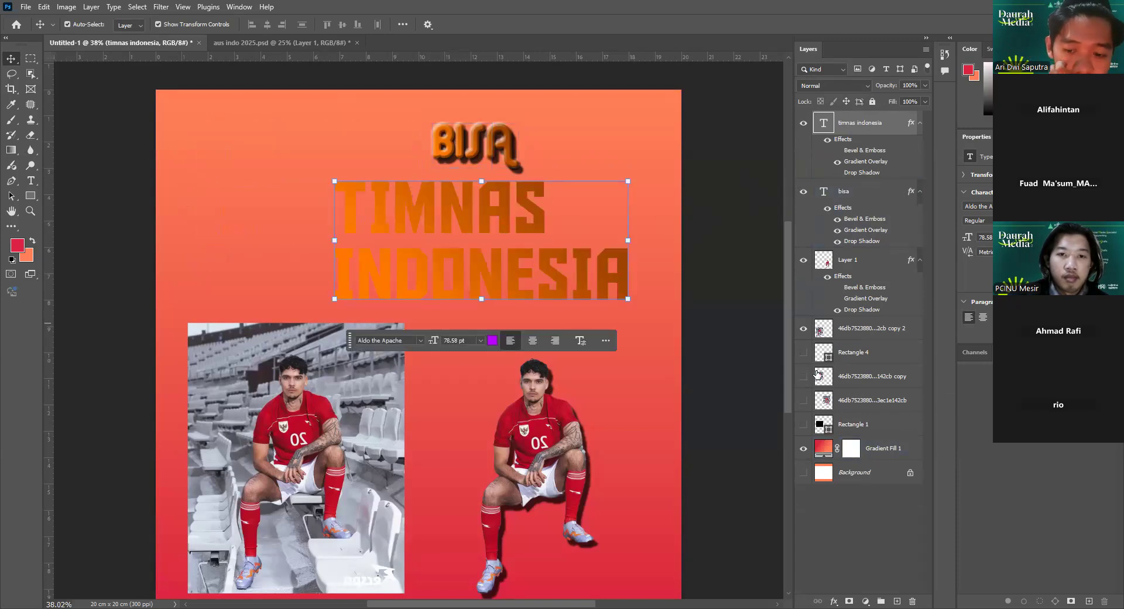
click(803, 448)
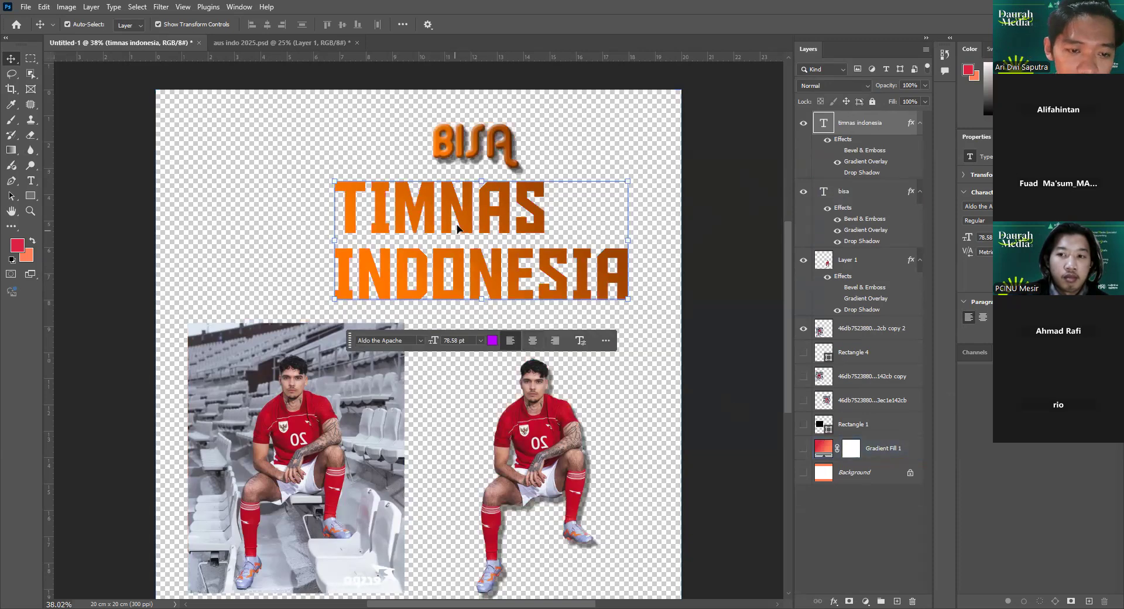
drag(375, 216, 290, 211)
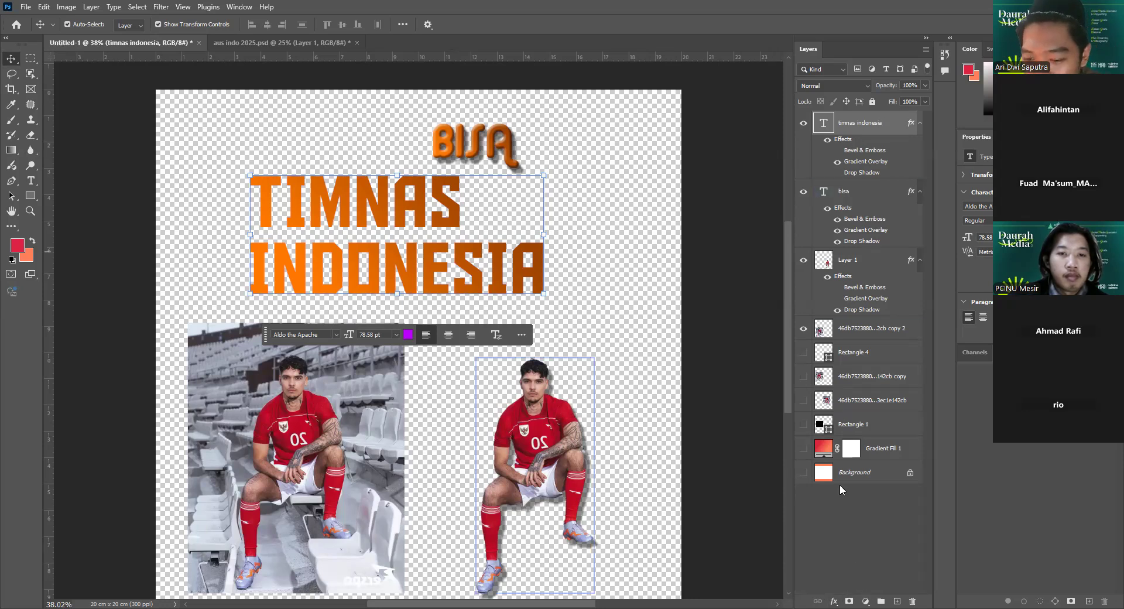
Choose the Soft Round brush and add a new empty layer above the TIMNAS INDONESIA title.
click(11, 121)
right_click(12, 120)
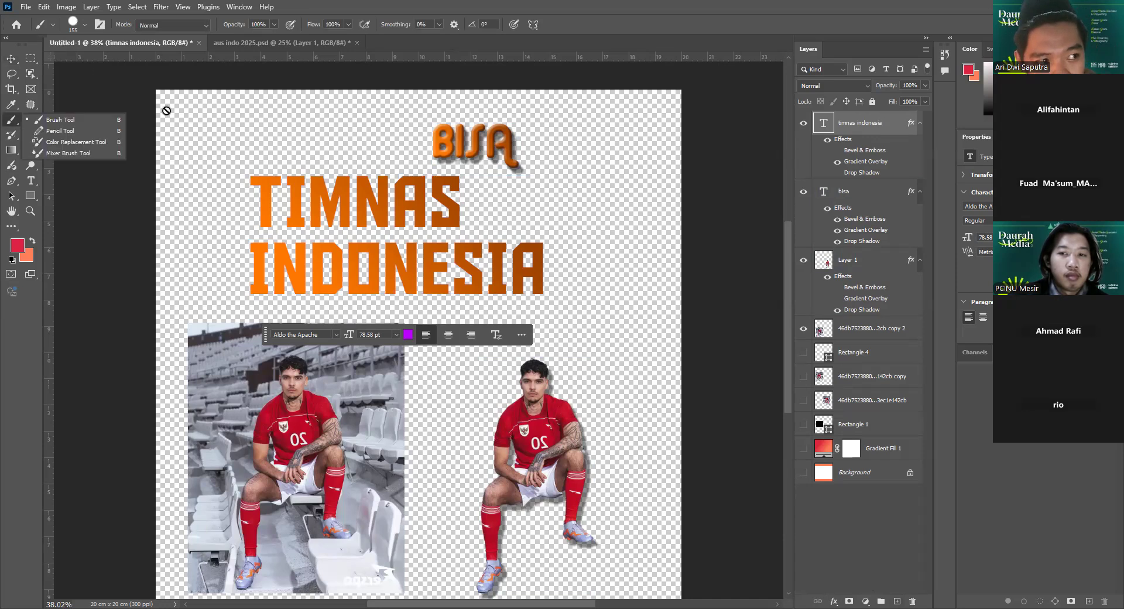
right_click(343, 212)
click(398, 354)
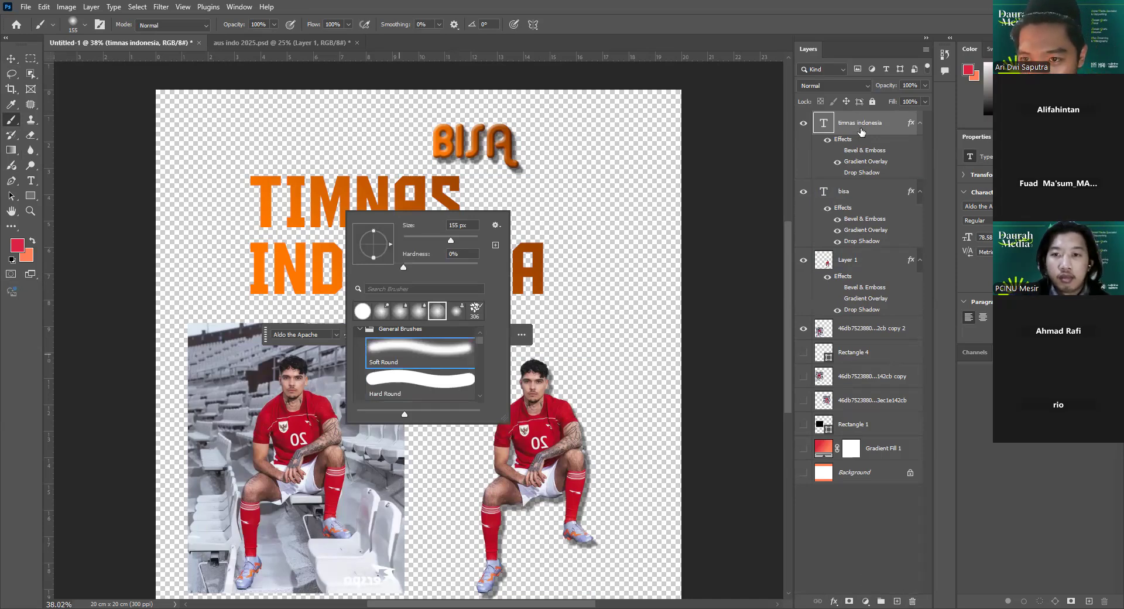
click(896, 597)
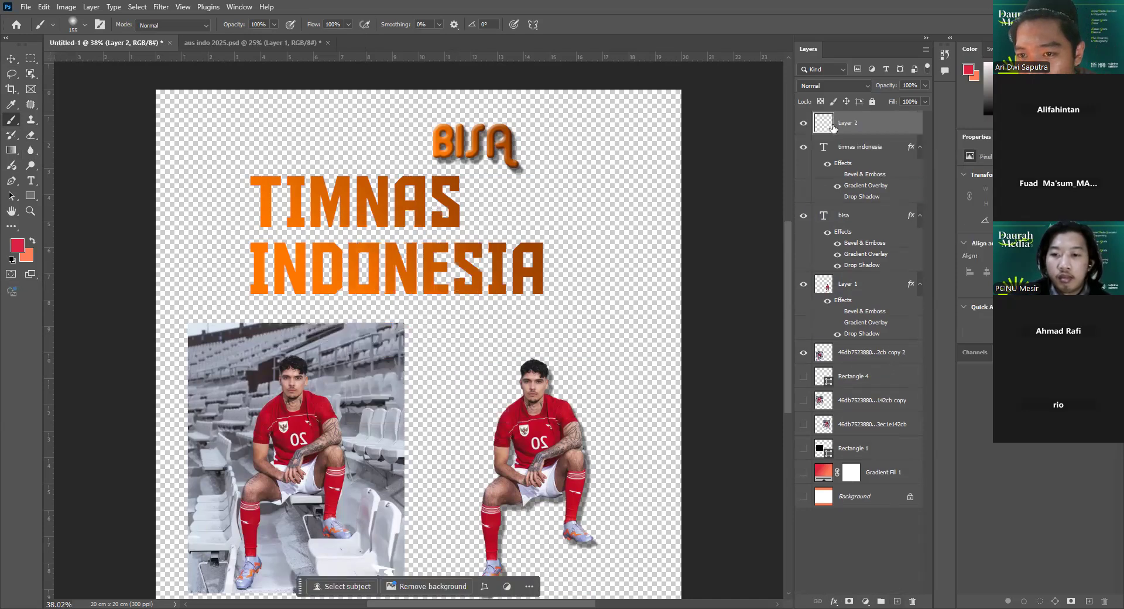
Set the foreground color to black, test one soft brush dab beside the title and undo it.
right_click(563, 187)
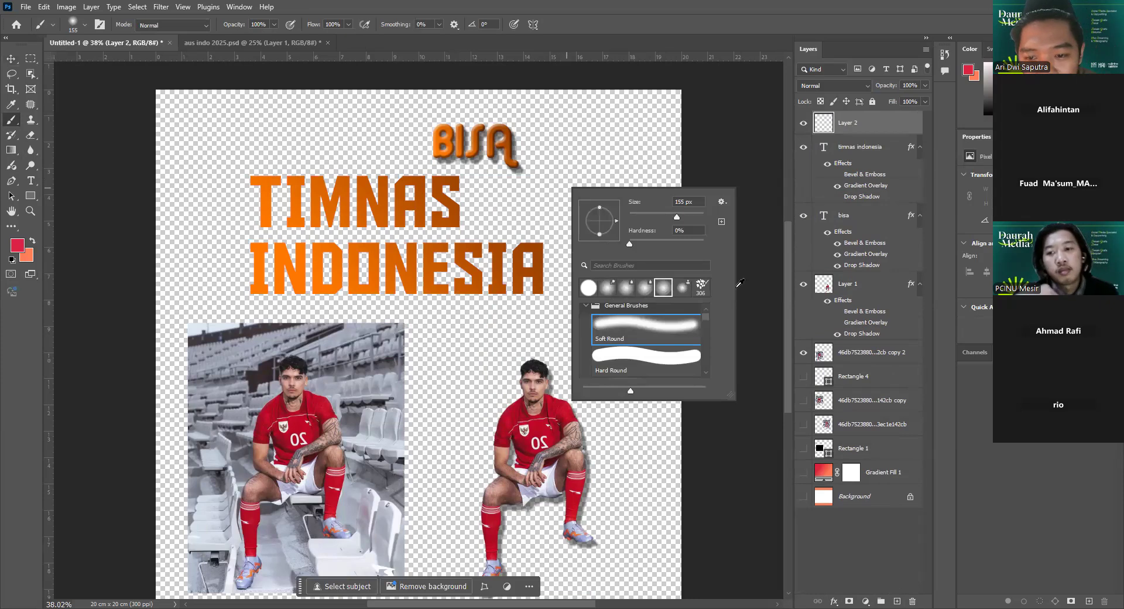
click(968, 70)
click(988, 125)
click(565, 198)
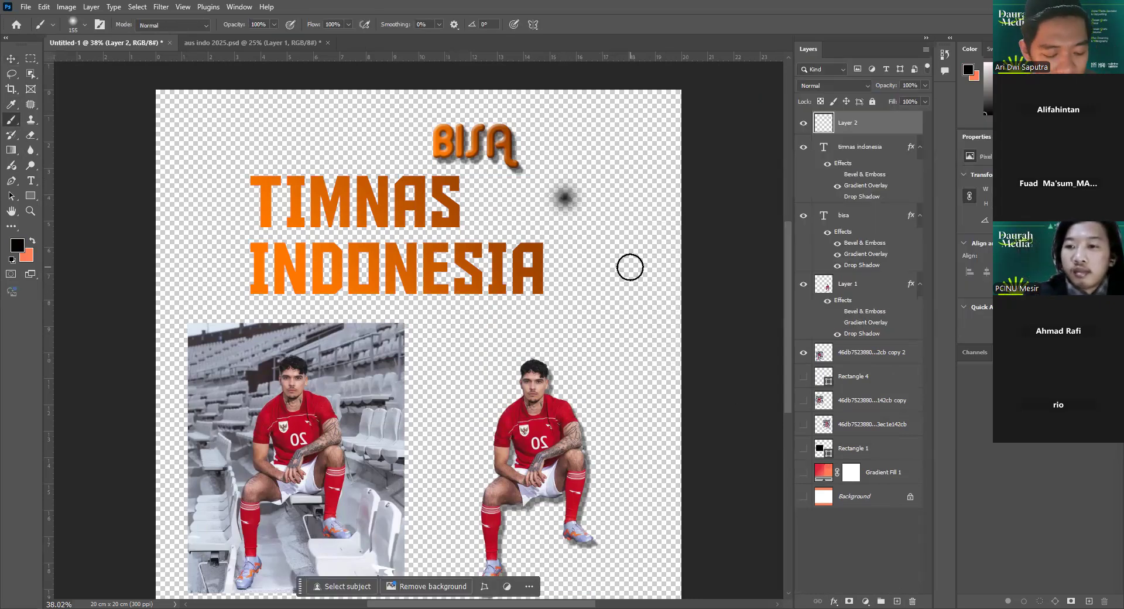
key(ctrl+z)
Paint soft black dabs along the title's left edge with a 202 px brush at 64% flow.
right_click(552, 183)
drag(667, 209, 677, 209)
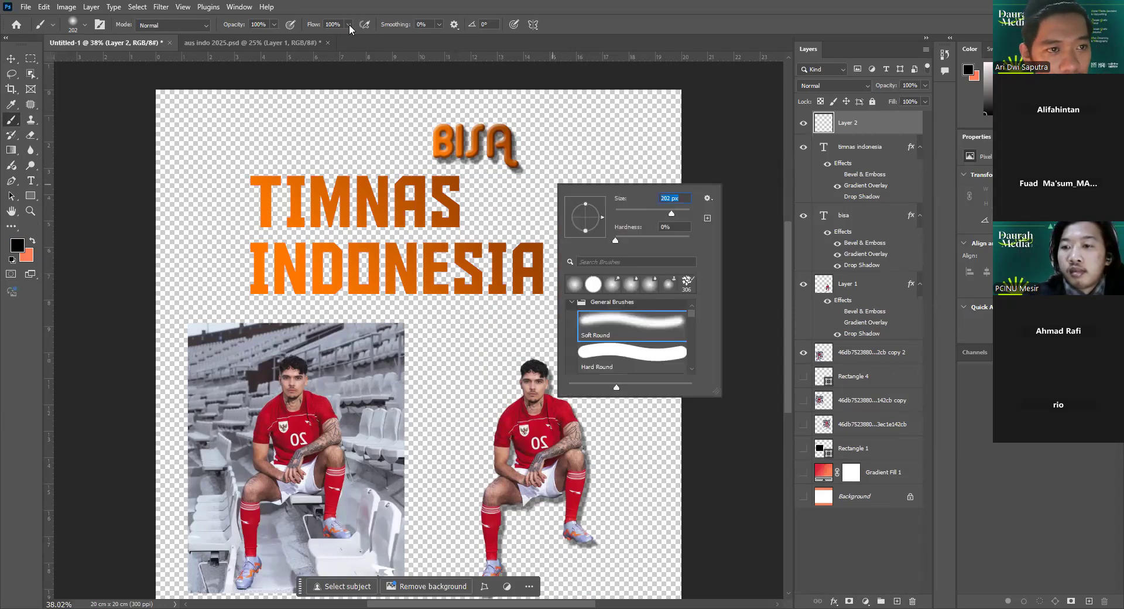
click(330, 41)
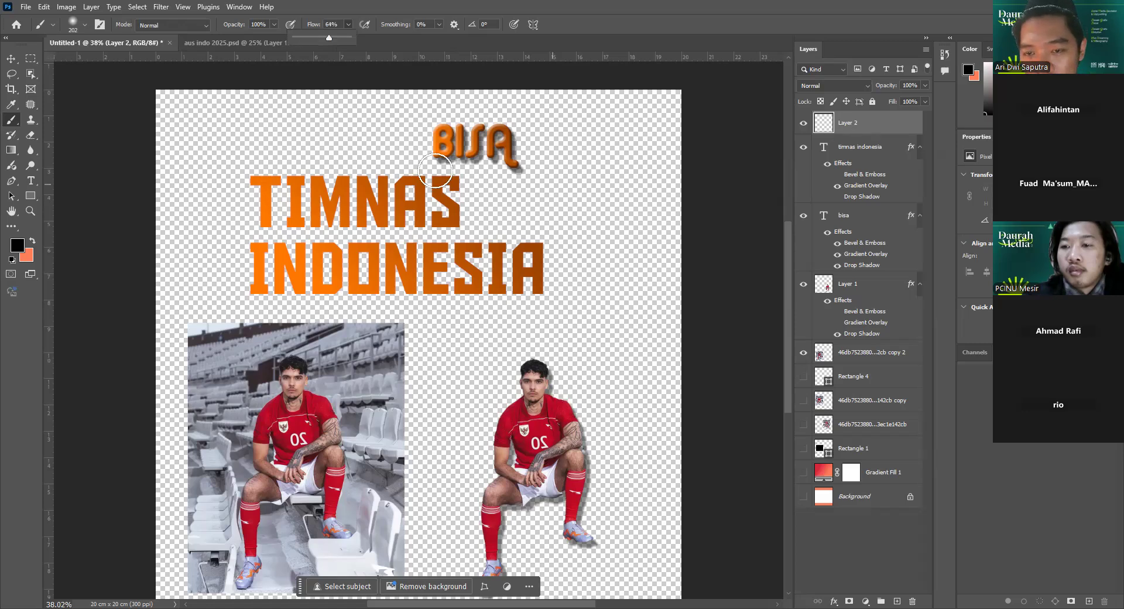
click(240, 178)
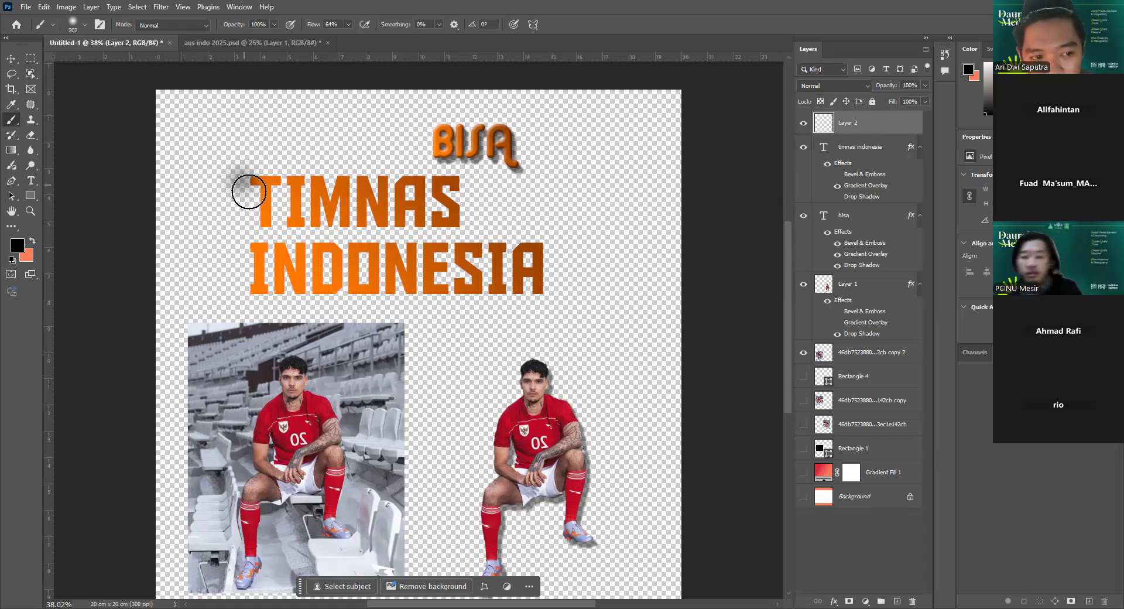
click(249, 226)
click(249, 284)
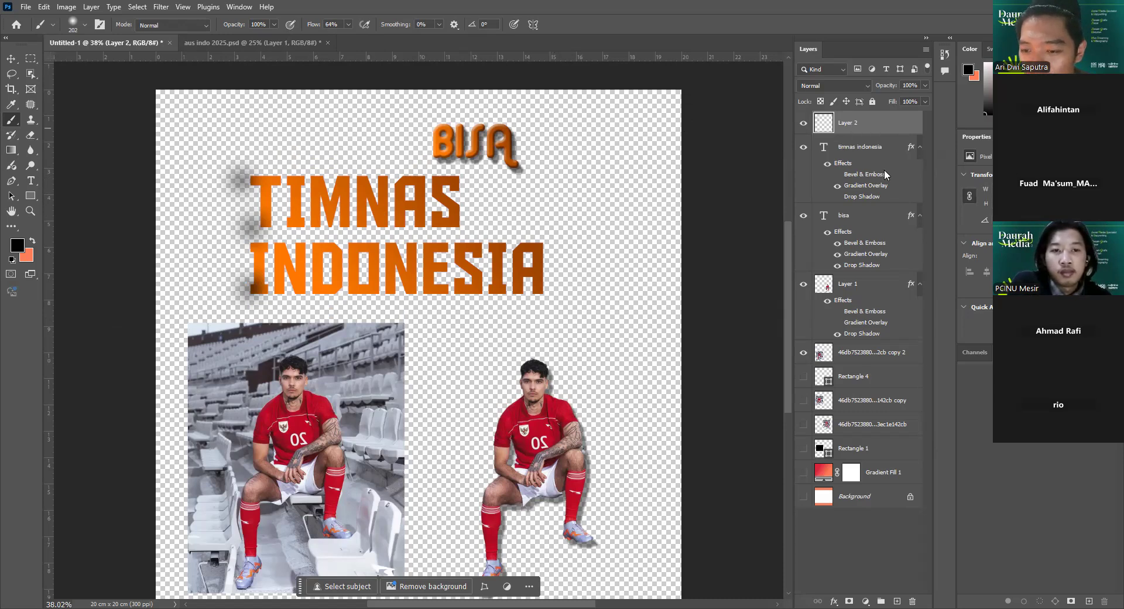
Clip the painted Layer 2 to the title with a clipping mask and hide the title's Gradient Overlay.
right_click(874, 124)
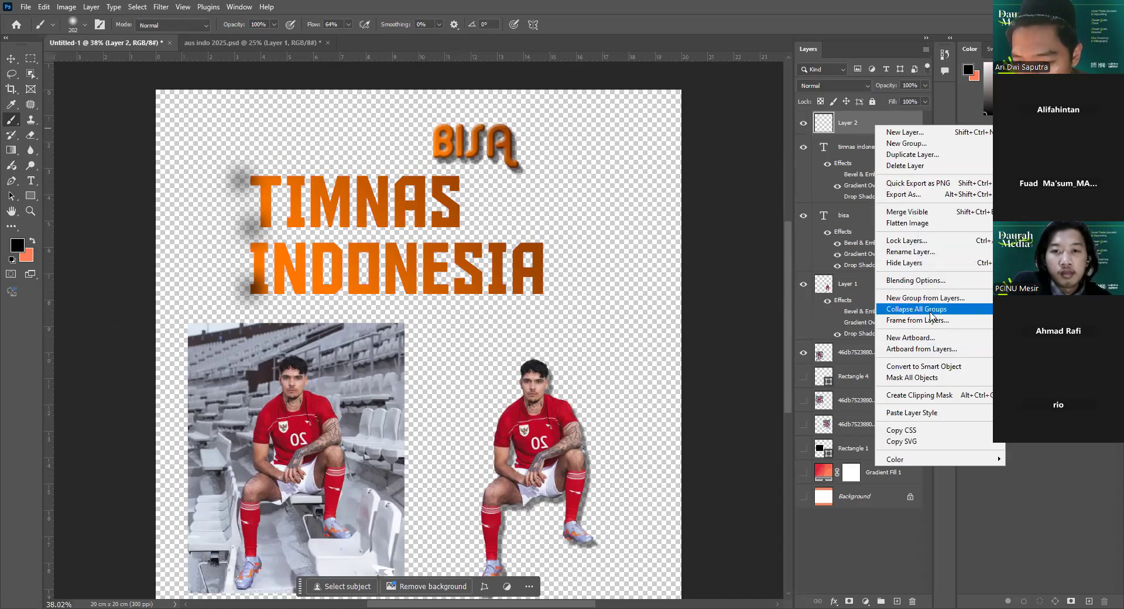
click(937, 401)
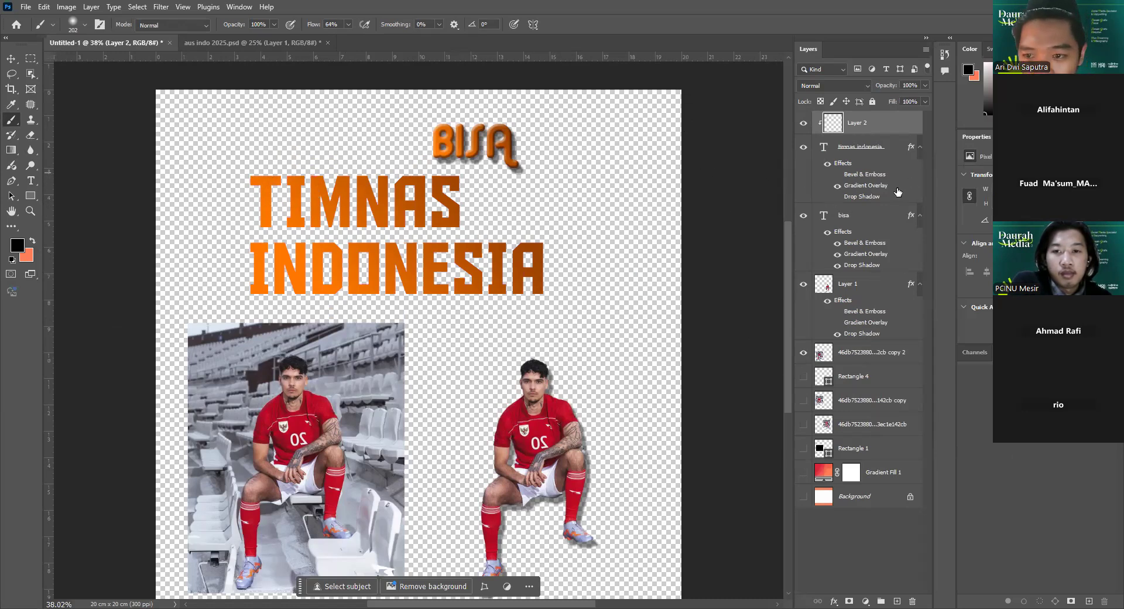
click(837, 186)
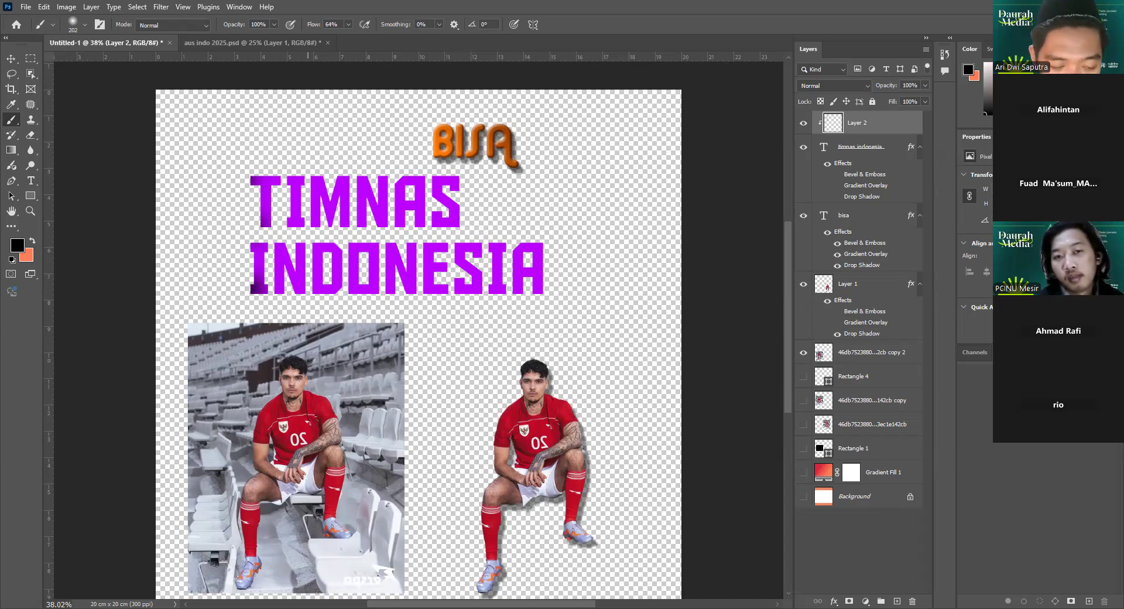
click(275, 187)
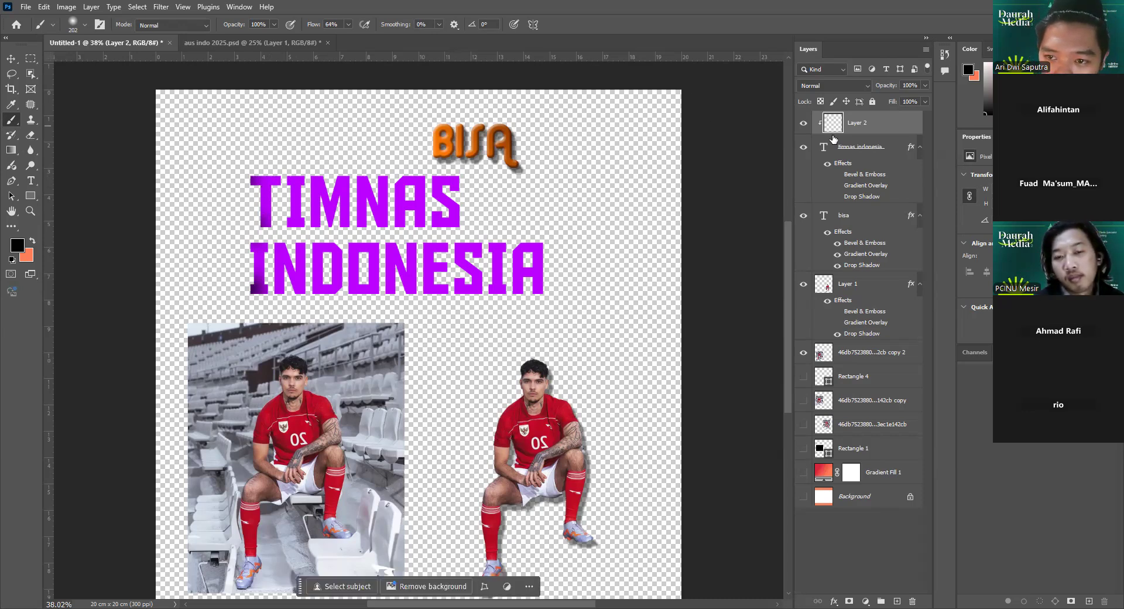
click(842, 150)
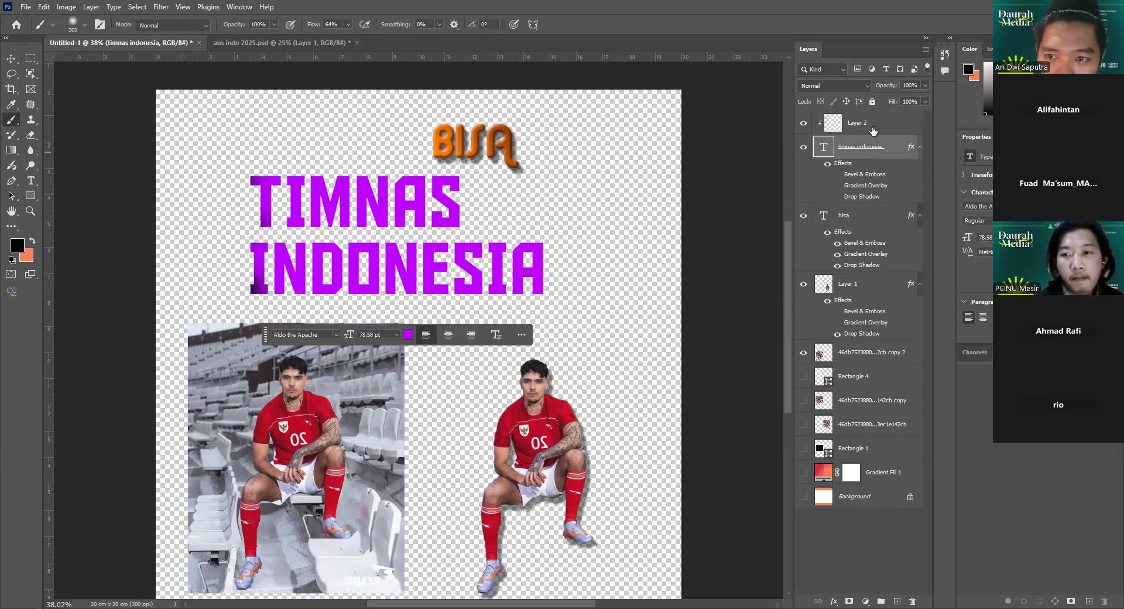
click(845, 128)
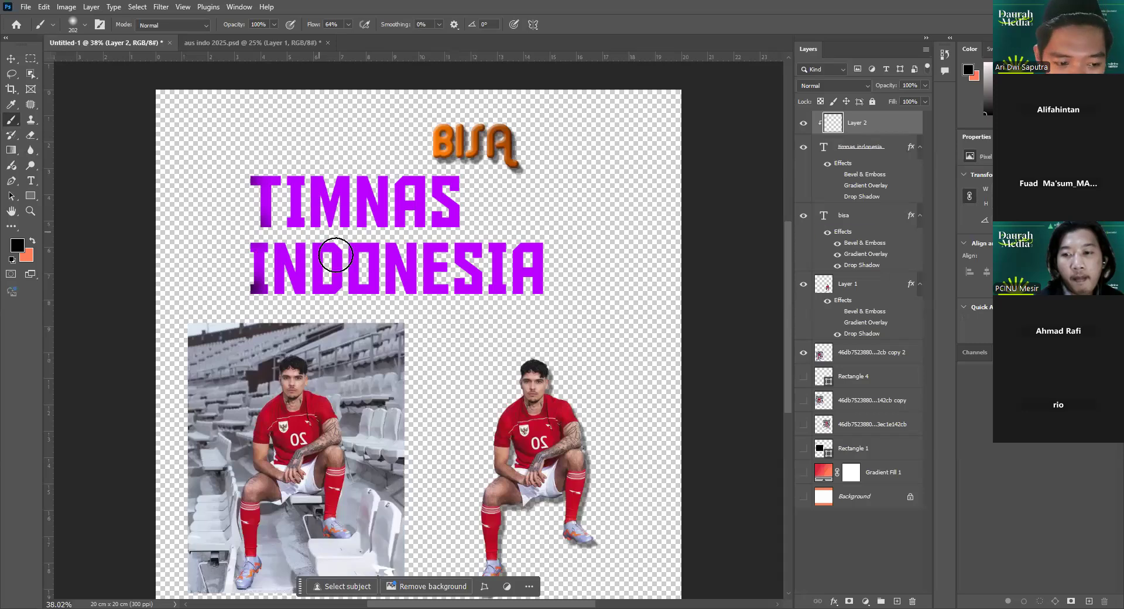
Move the stadium player photo over the title and bring its layer to the top of the stack.
key(v)
click(319, 521)
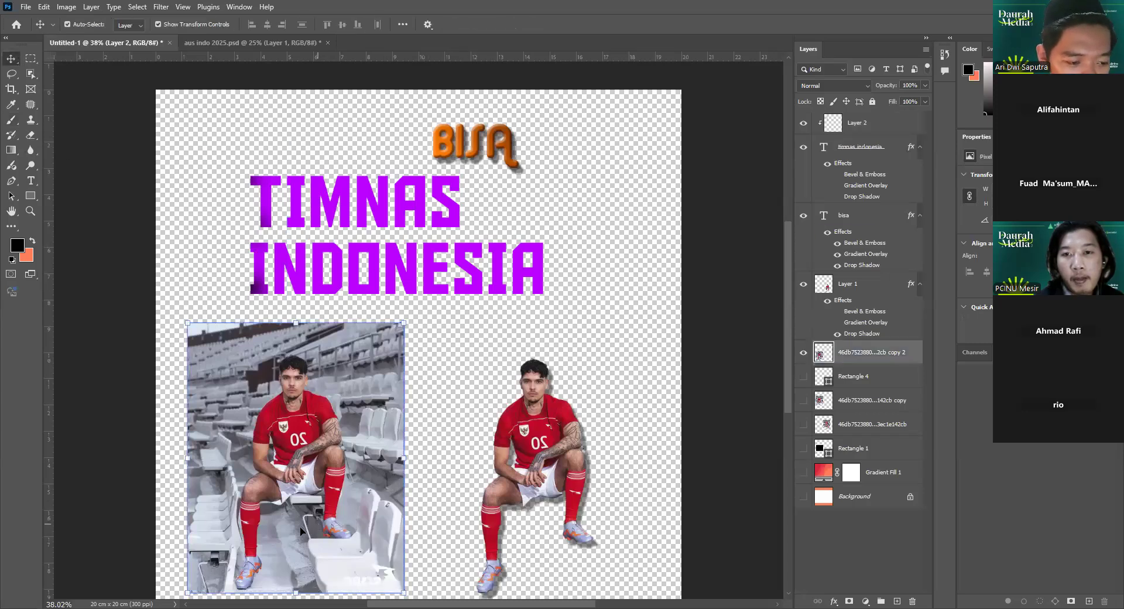
drag(300, 337, 337, 144)
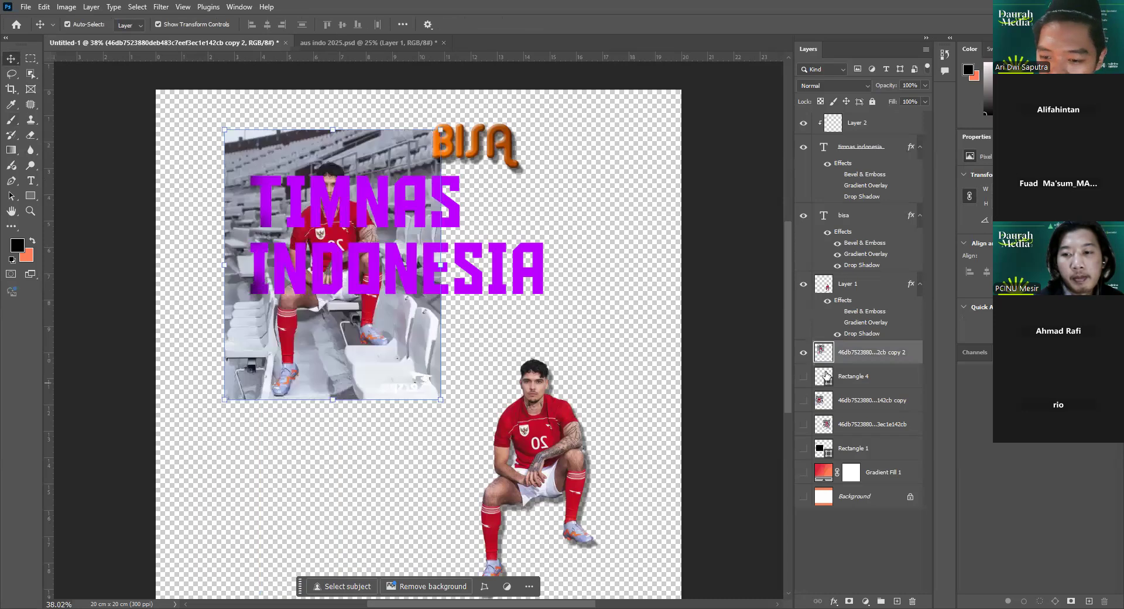
drag(845, 122, 830, 107)
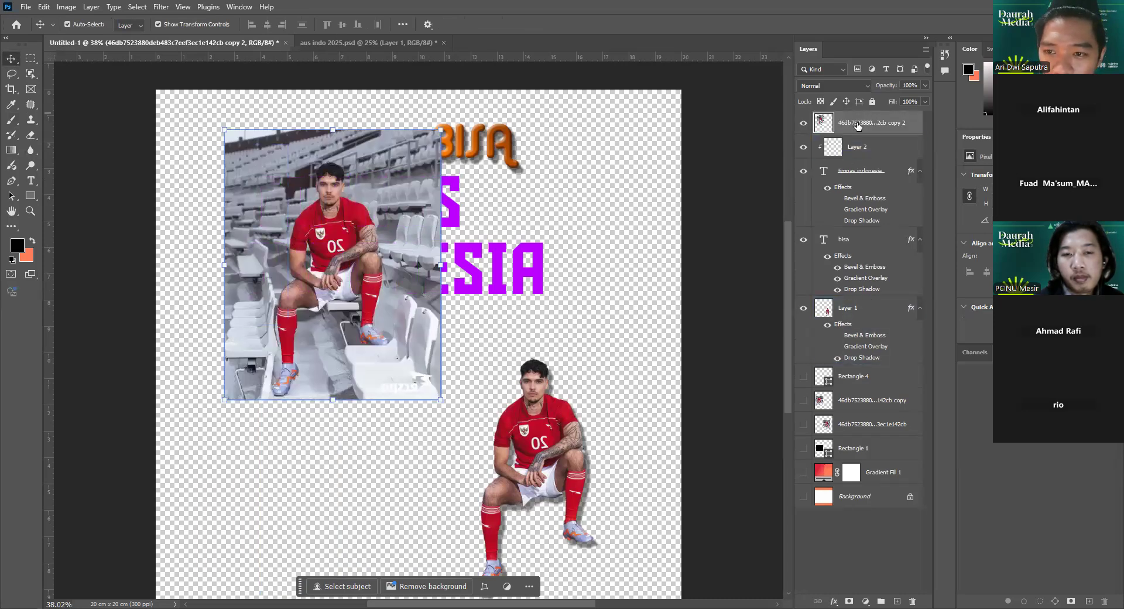
Try clipping the stadium player photo to the title text with a clipping mask.
right_click(858, 123)
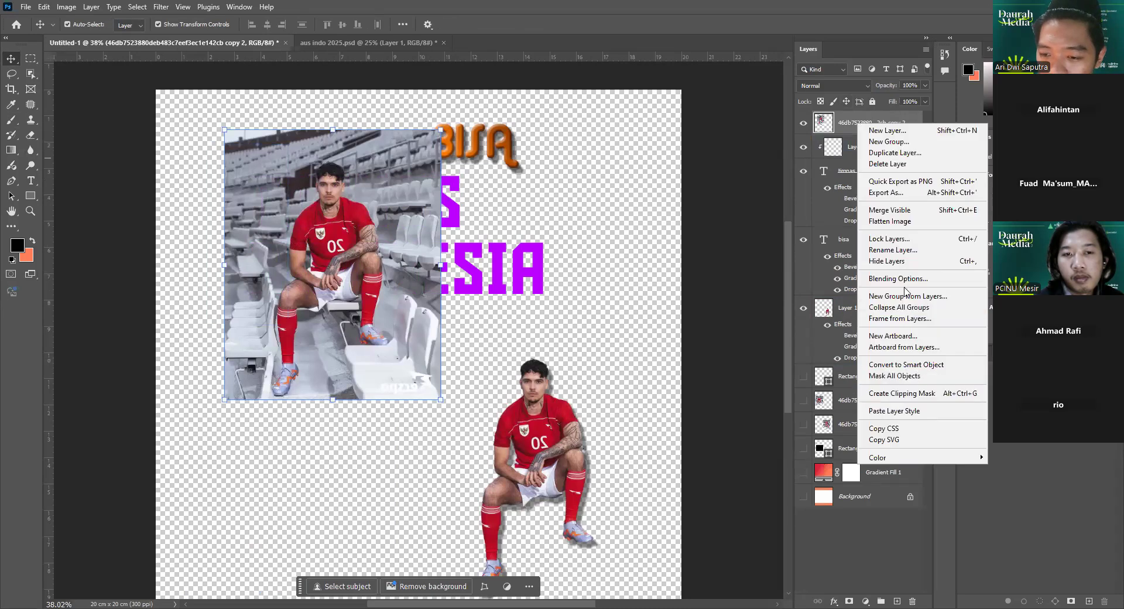
click(903, 395)
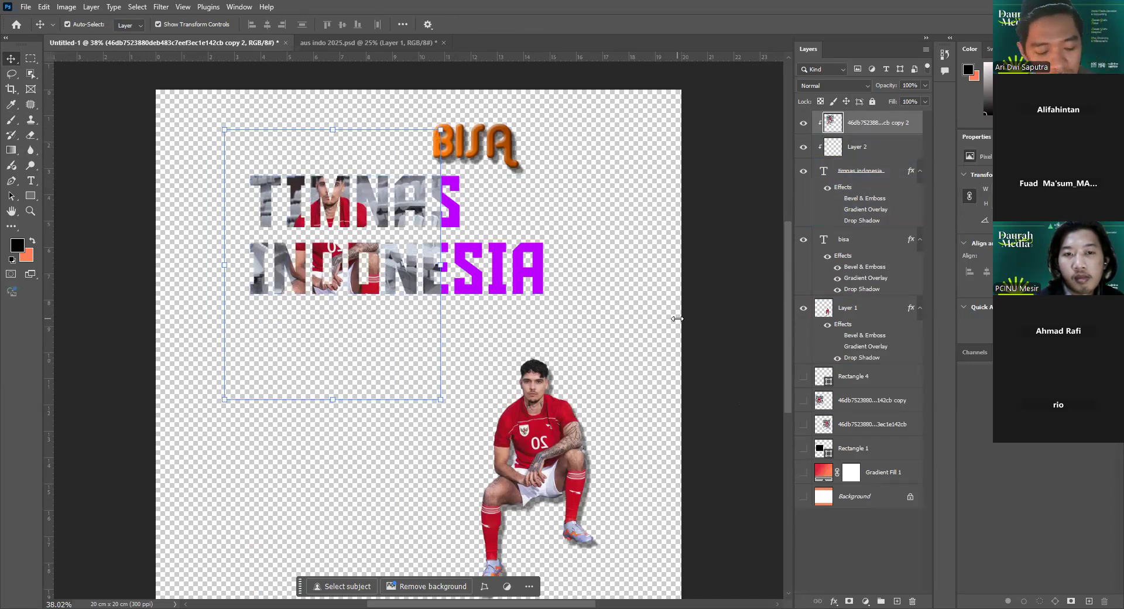
key(ctrl+z)
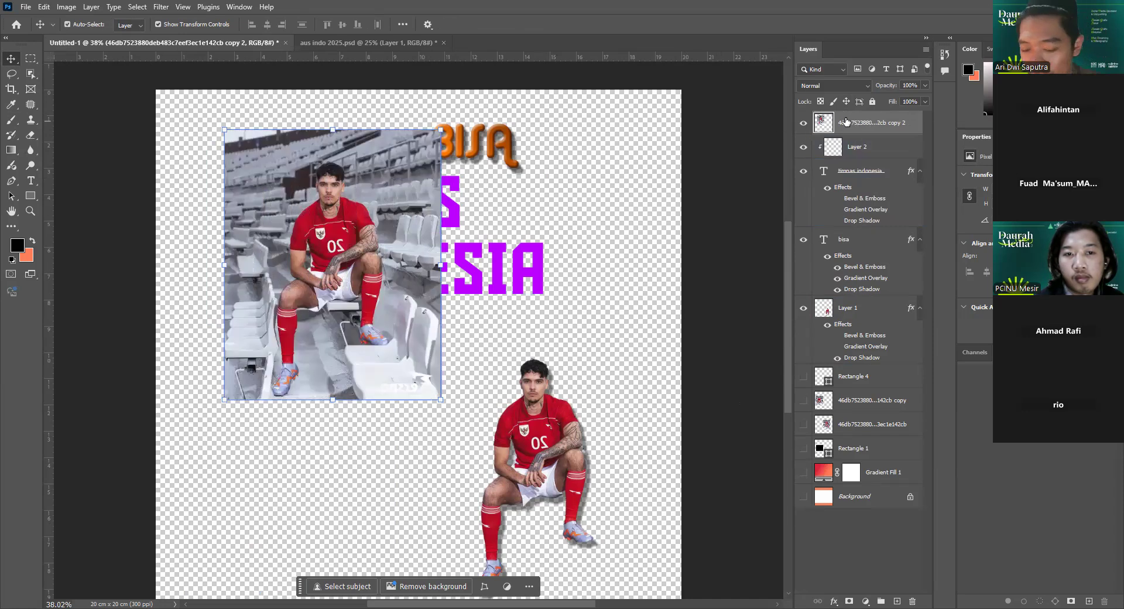
Place the stadium photo layer directly beneath the title layer and hide it.
drag(834, 124, 846, 230)
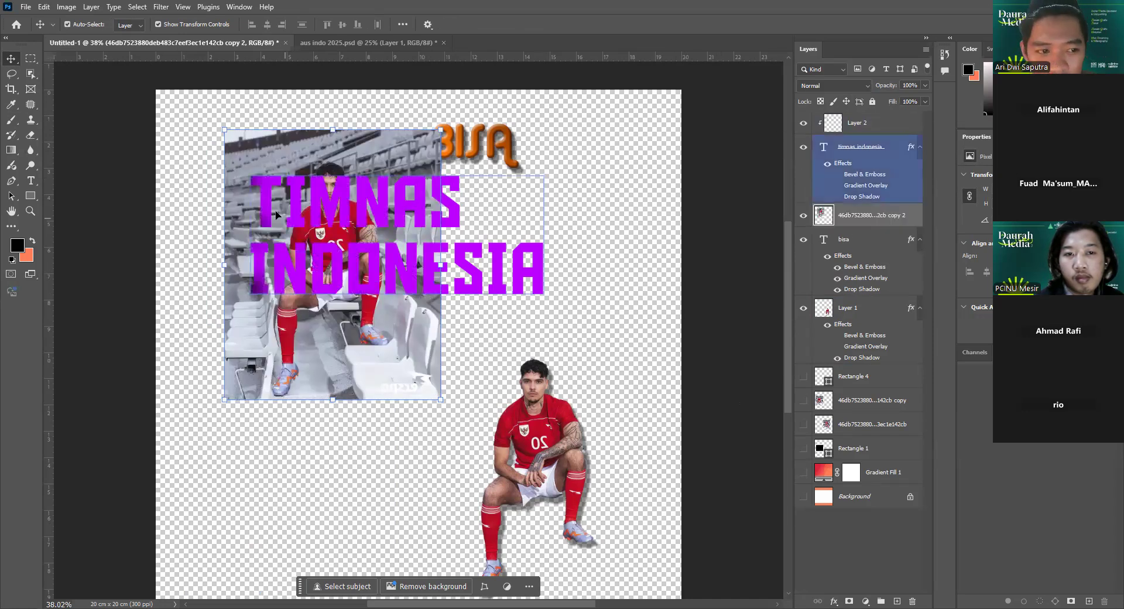
click(803, 215)
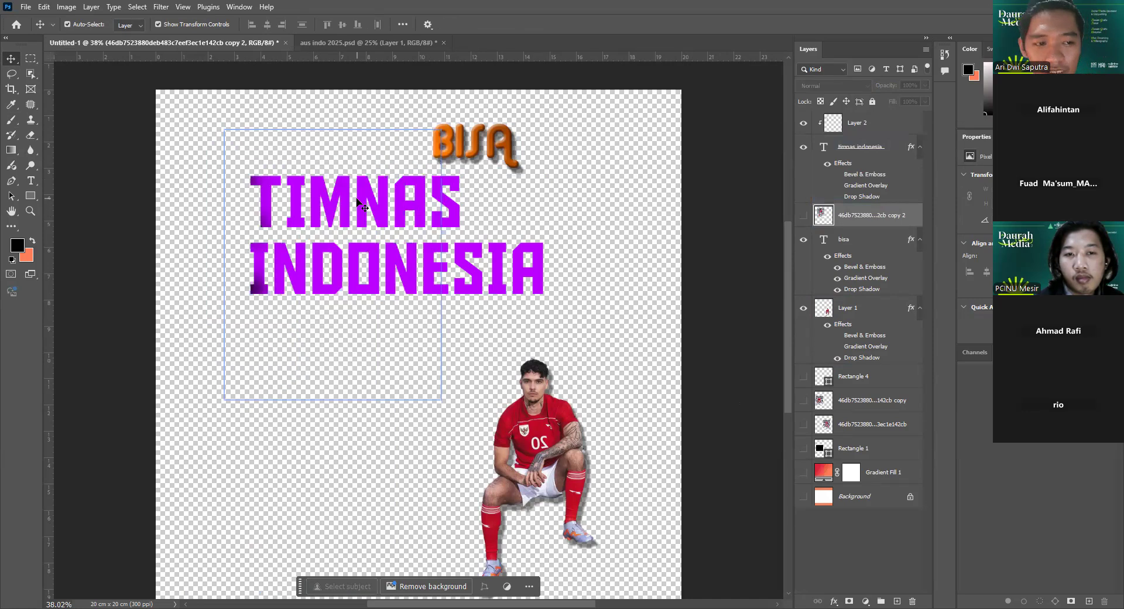
Paste the gold gradient image and scale it to 339.06% so it covers the whole title.
key(ctrl+v)
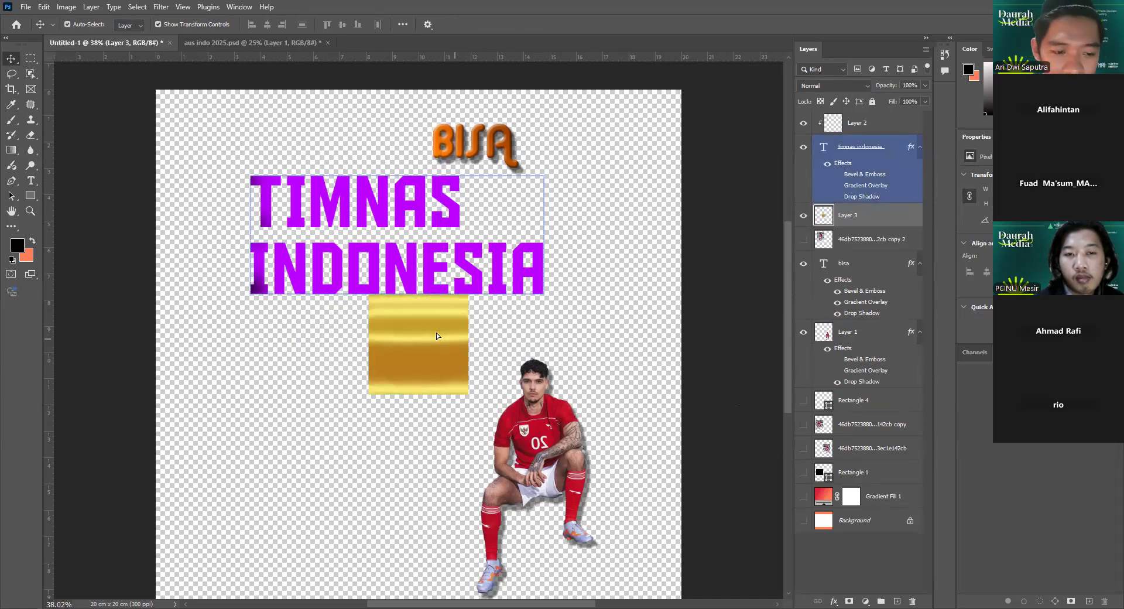
drag(316, 214, 318, 214)
key(ctrl+t)
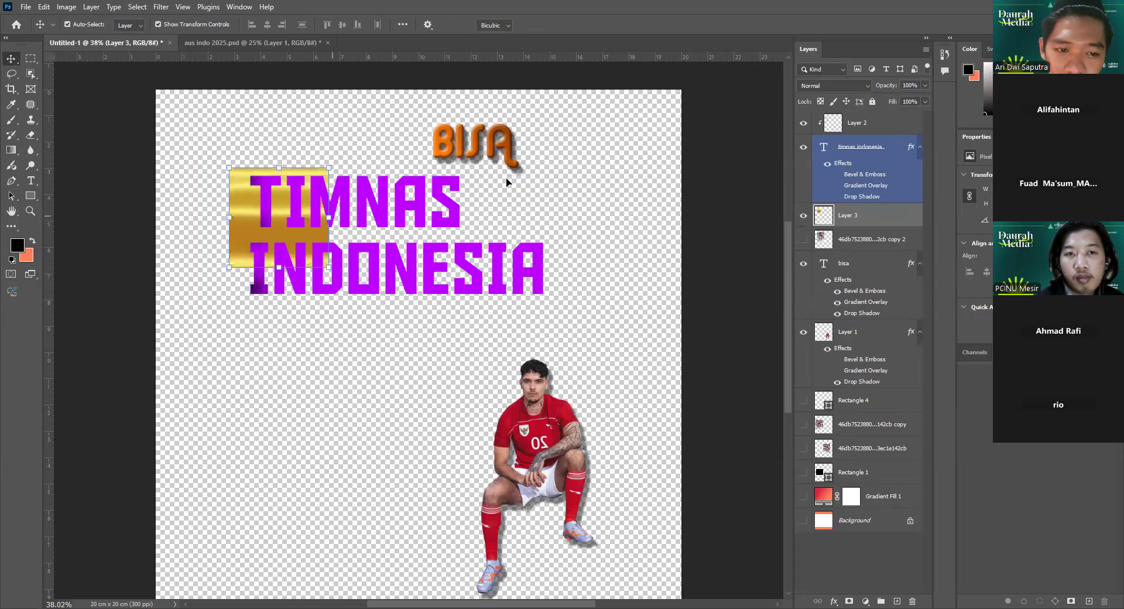
key(ctrl+t)
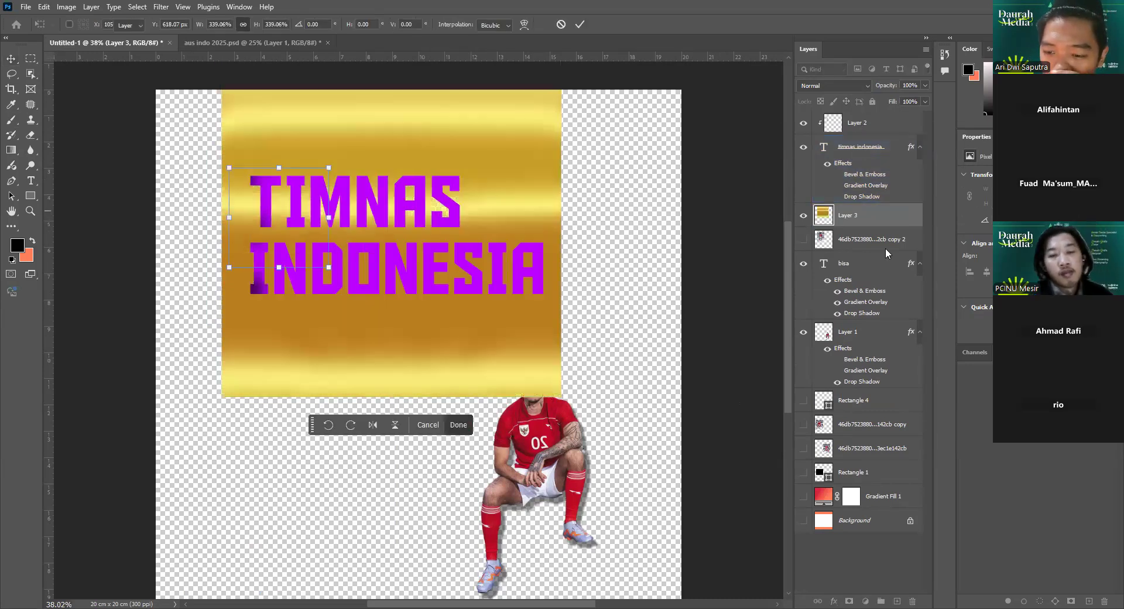
Clip the gold gradient layer to the title text and stack the black-painted Layer 2 above it.
right_click(866, 215)
click(915, 458)
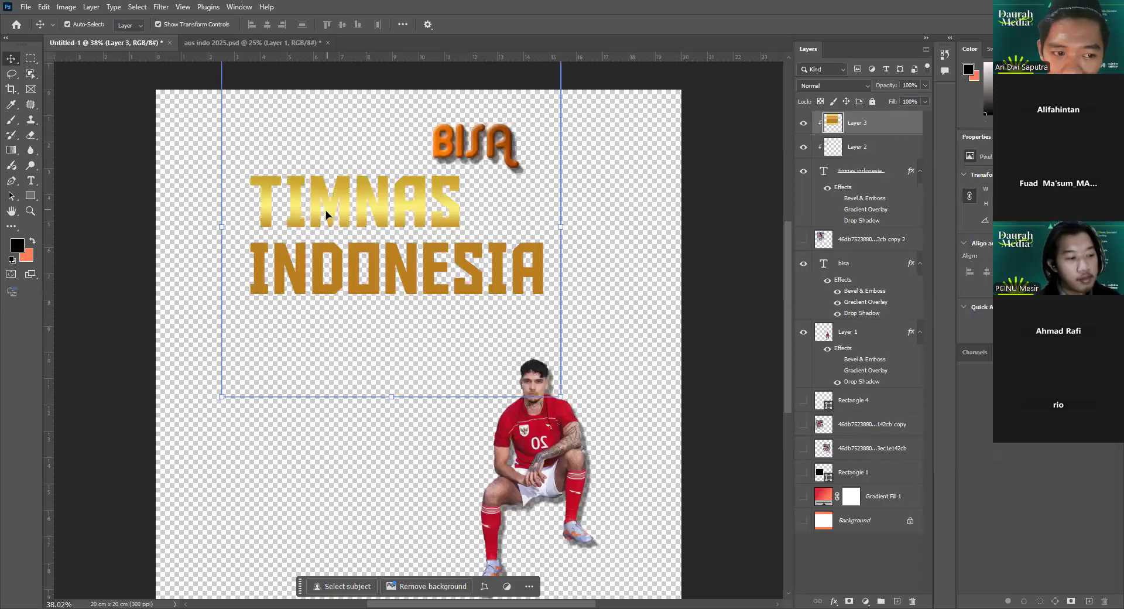
click(869, 148)
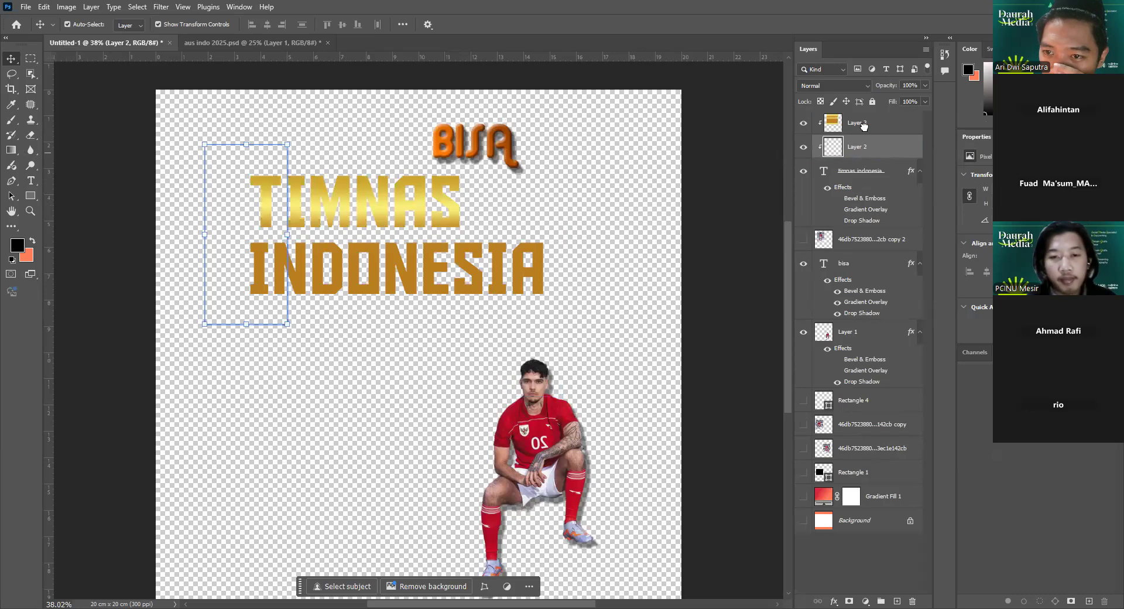
drag(861, 147, 862, 120)
click(403, 439)
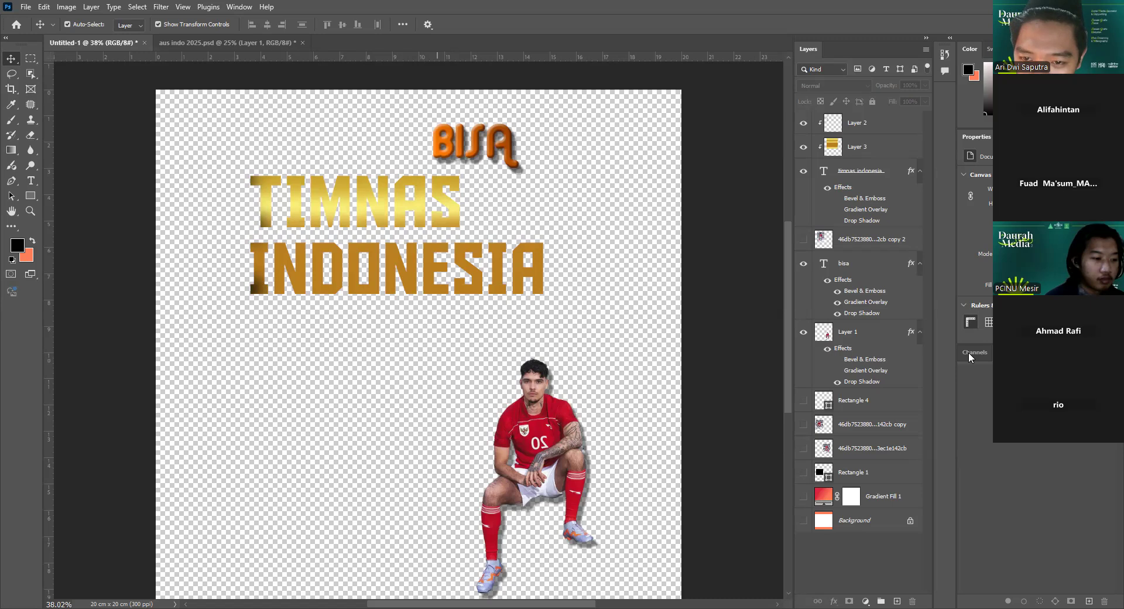
Hide Layer 3 and Layer 2, and change the TIMNAS INDONESIA title's text color to yellow ffc600.
click(803, 147)
click(805, 123)
click(860, 171)
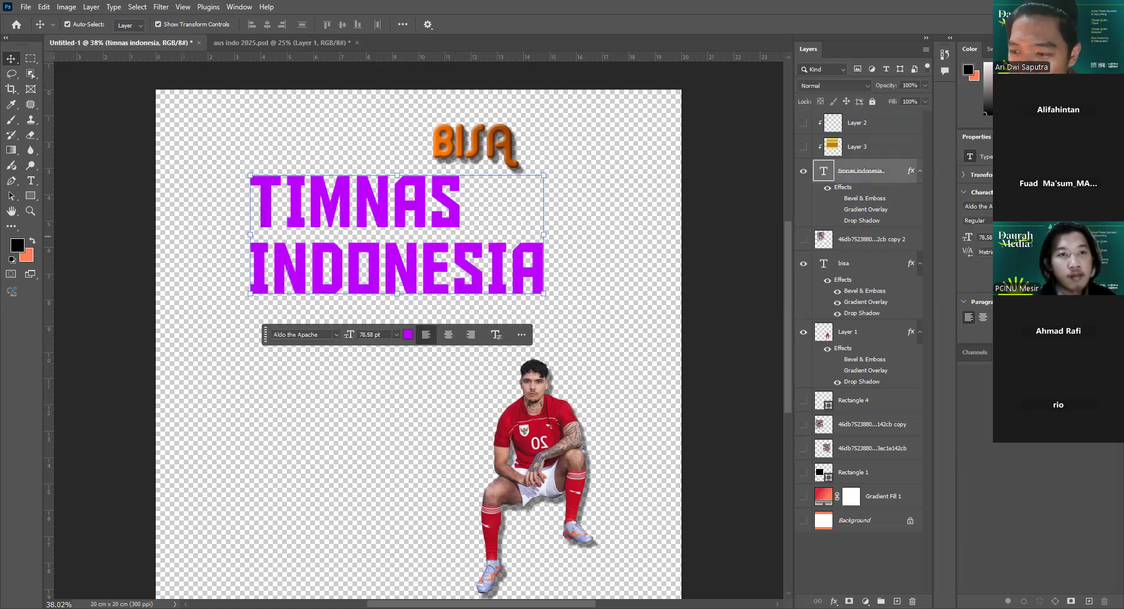
click(974, 266)
click(915, 269)
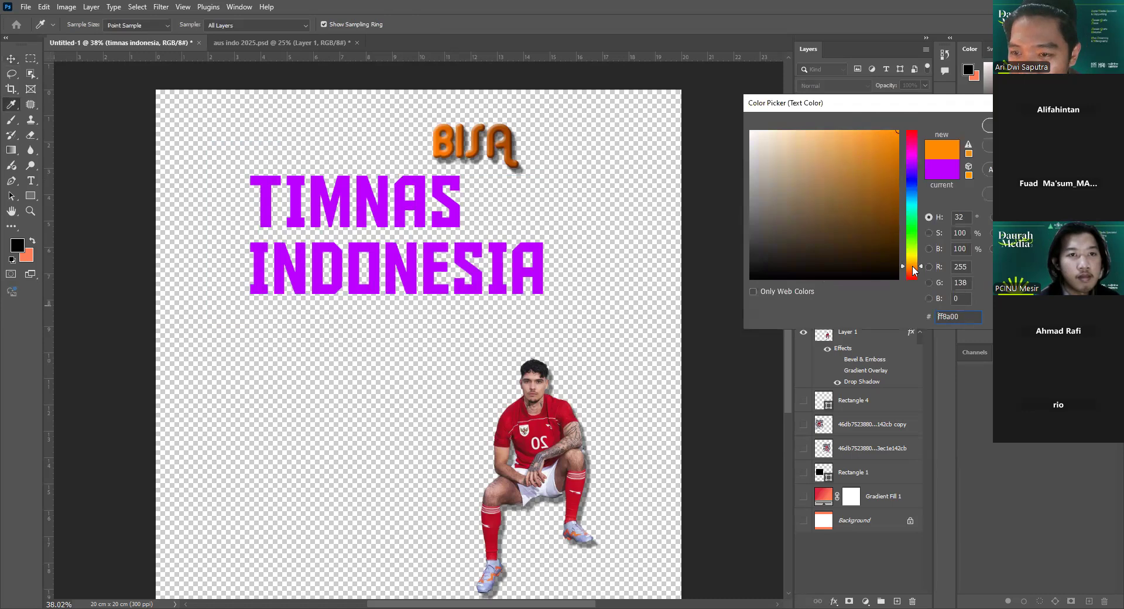
drag(915, 269, 915, 260)
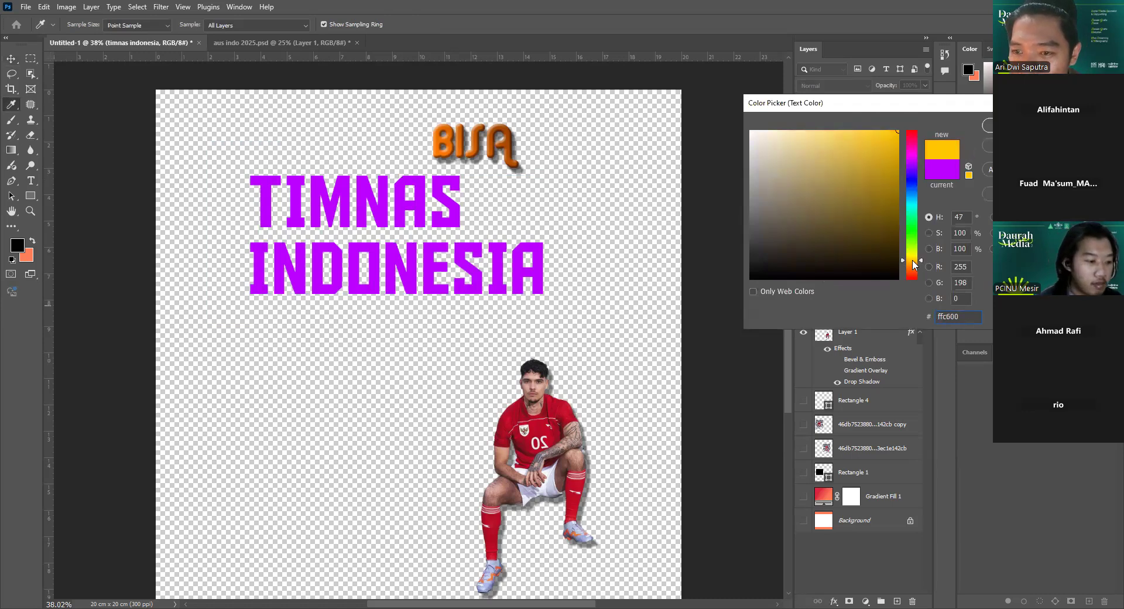
click(988, 125)
Show Layer 2 and brush soft black shading on it over the lower parts of several TIMNAS INDONESIA letters.
click(803, 122)
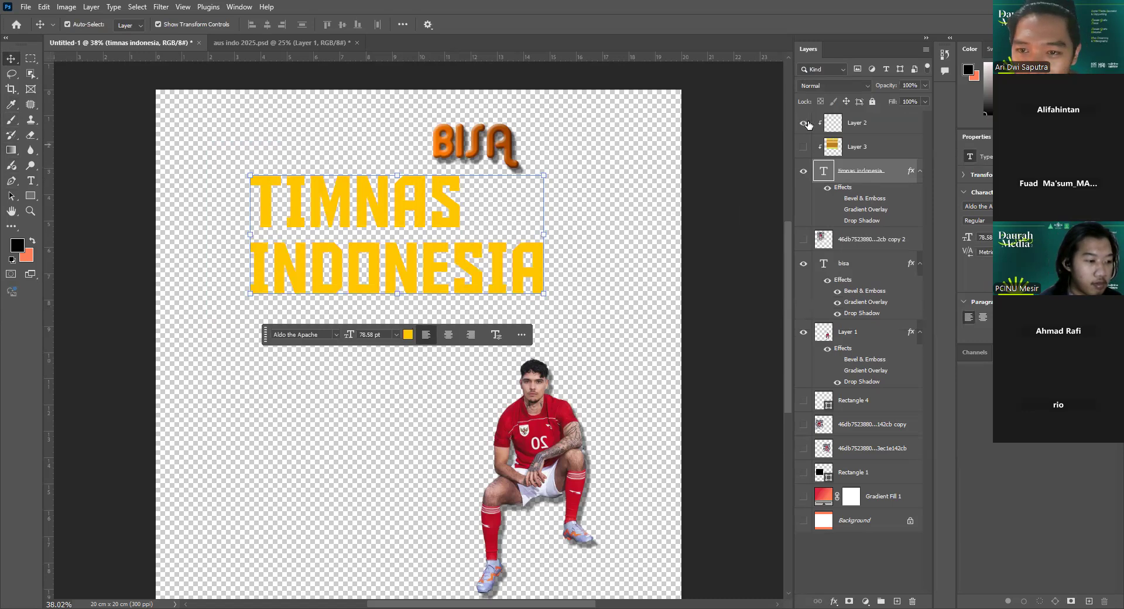
click(844, 130)
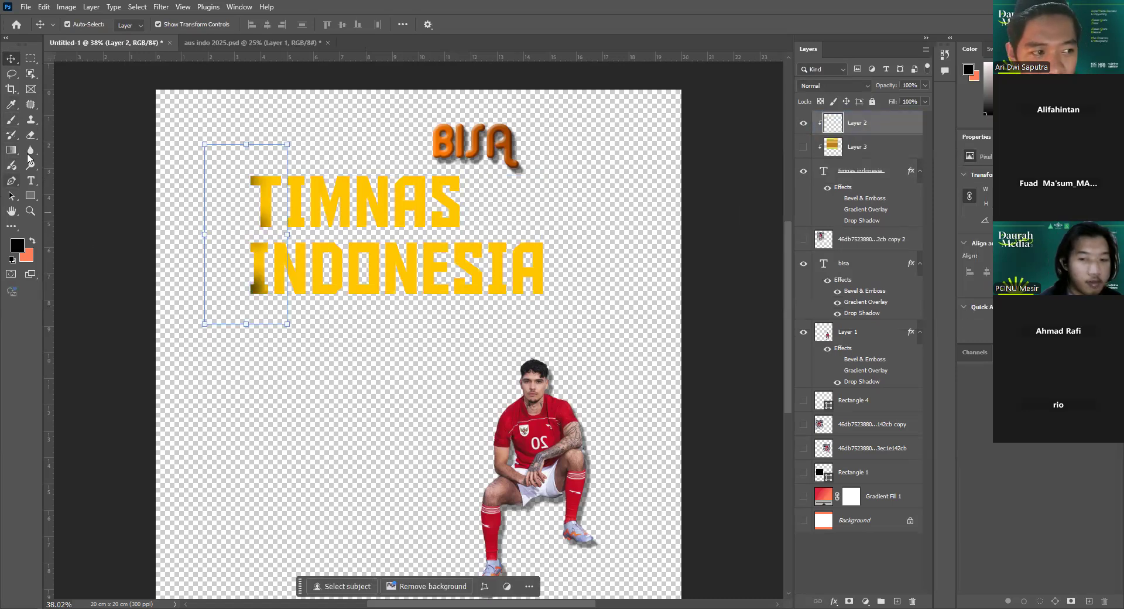
click(11, 119)
mouse_move(344, 218)
mouse_down()
mouse_move(396, 229)
mouse_move(404, 276)
mouse_move(454, 298)
mouse_move(565, 297)
mouse_up()
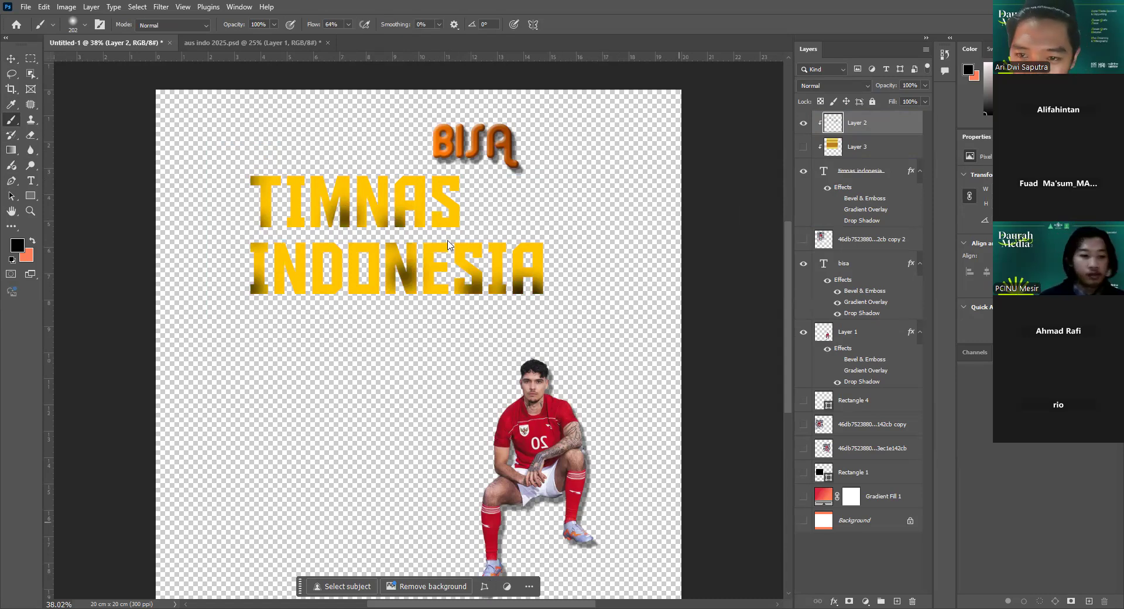
click(802, 147)
click(803, 147)
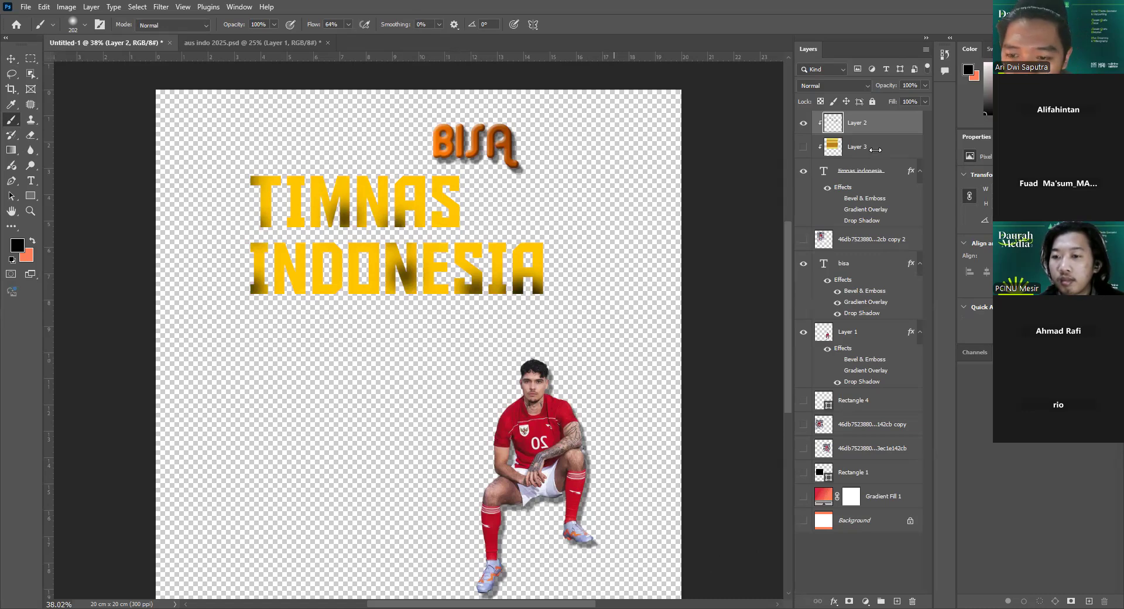
Convert the bisa text layer to a shape and hide all of its layer effects.
click(866, 264)
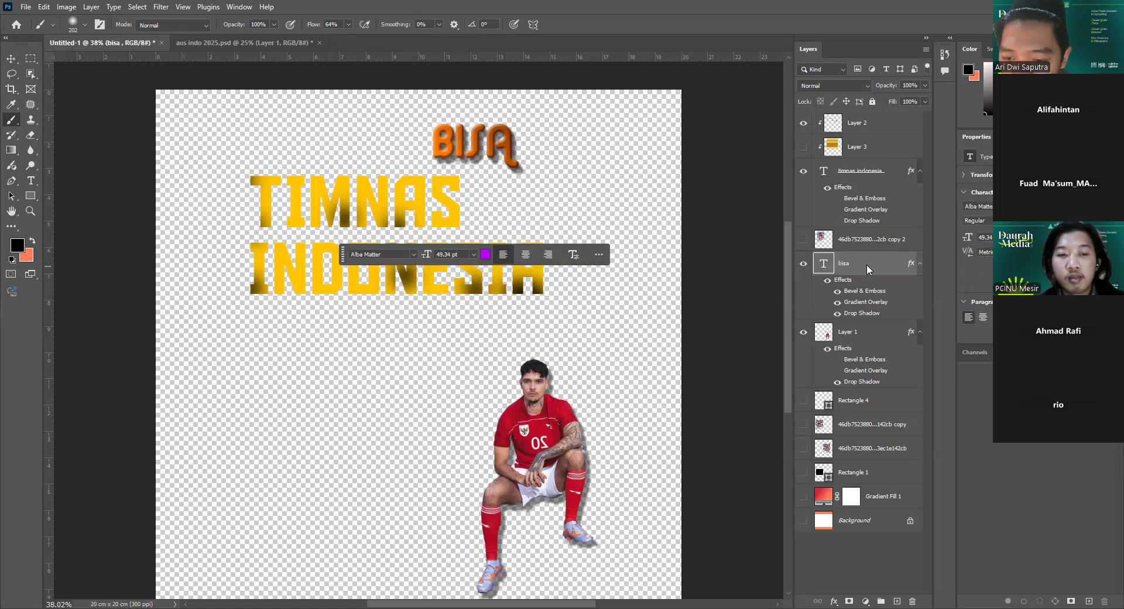
right_click(866, 264)
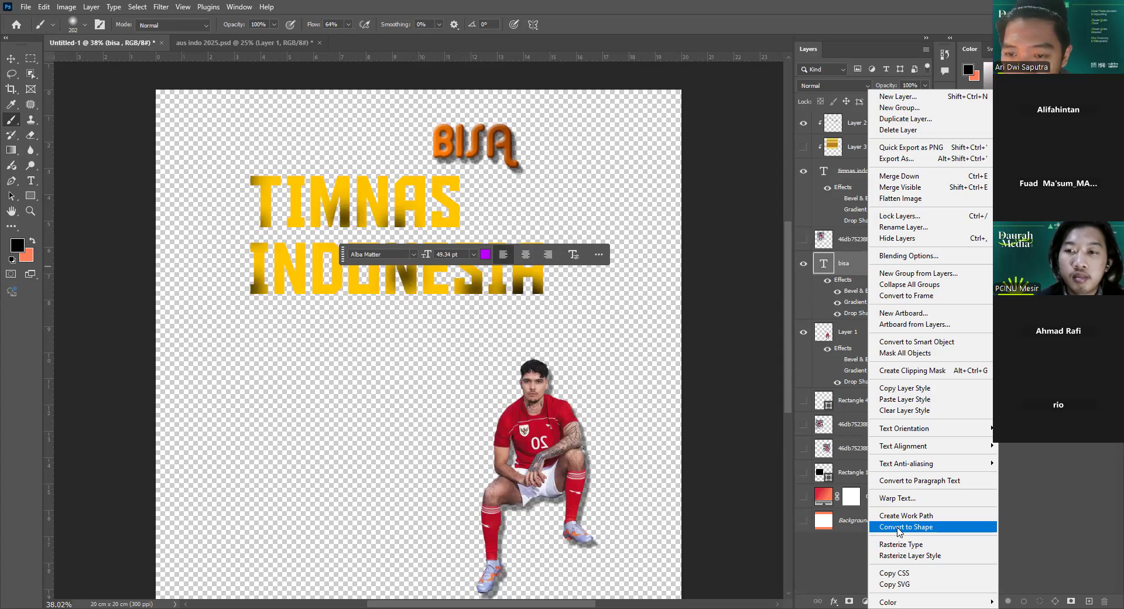
click(900, 526)
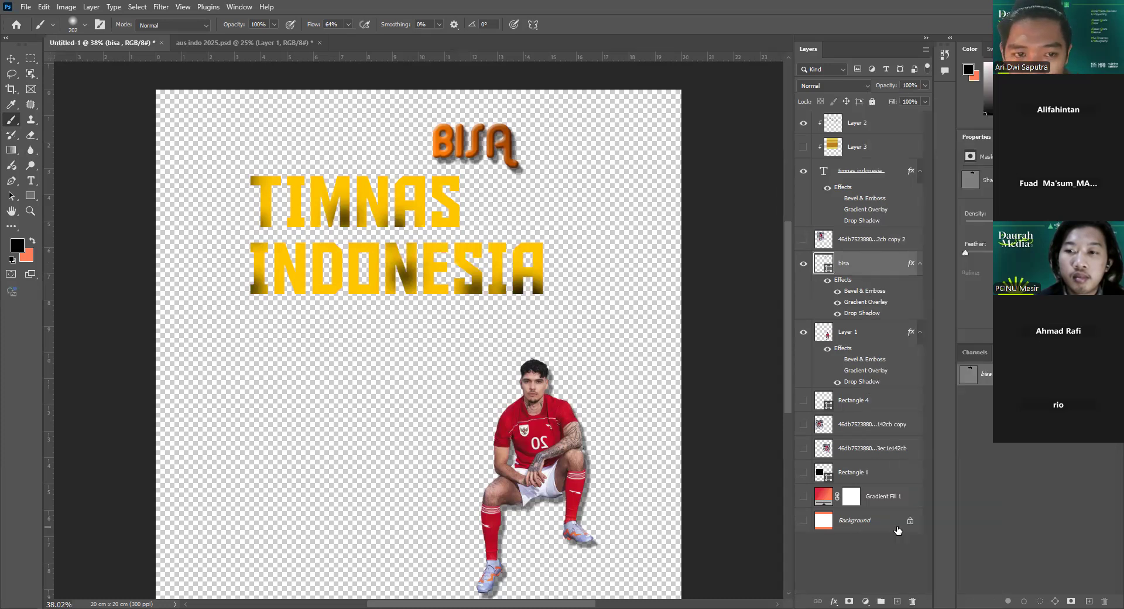
click(827, 279)
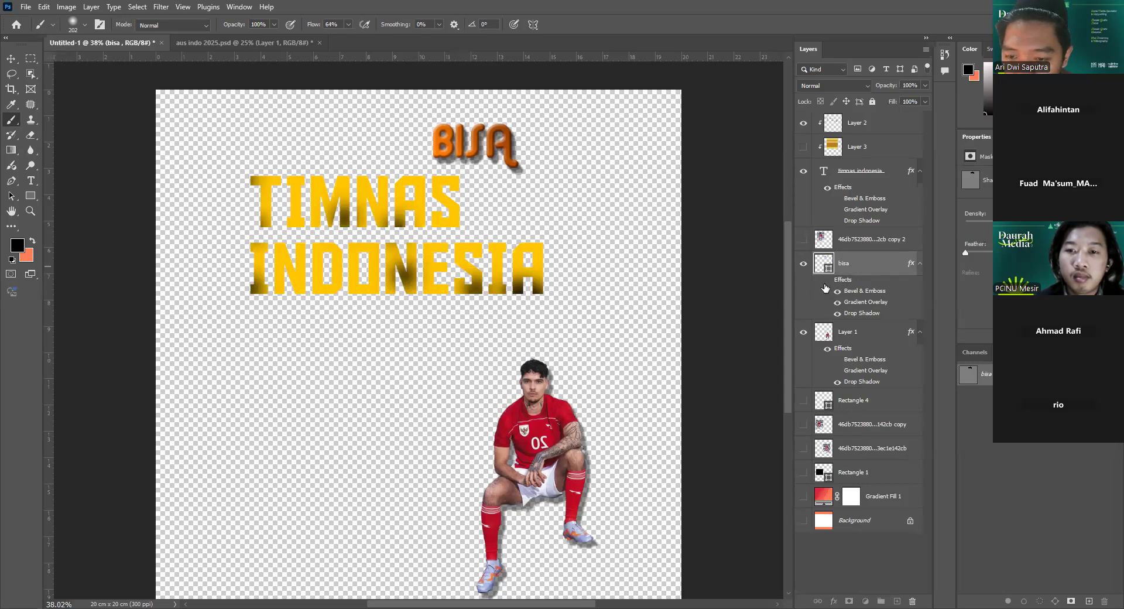
click(11, 59)
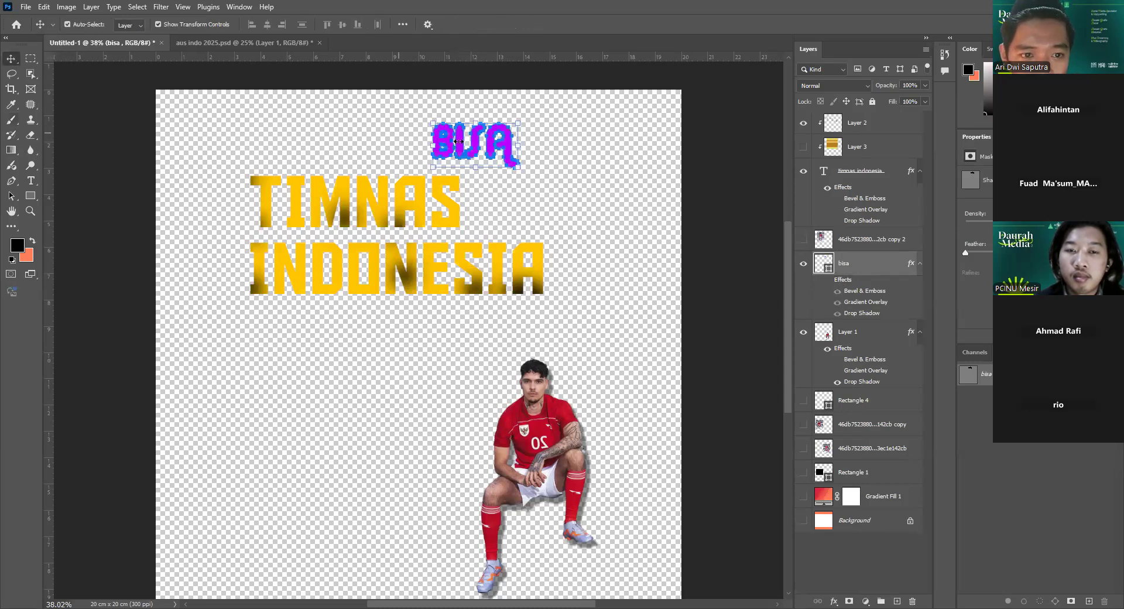
Pull the A's outer-edge anchor point outward into a spike, widening the BISA shape to about 516 px.
scroll(504, 146, up, 5)
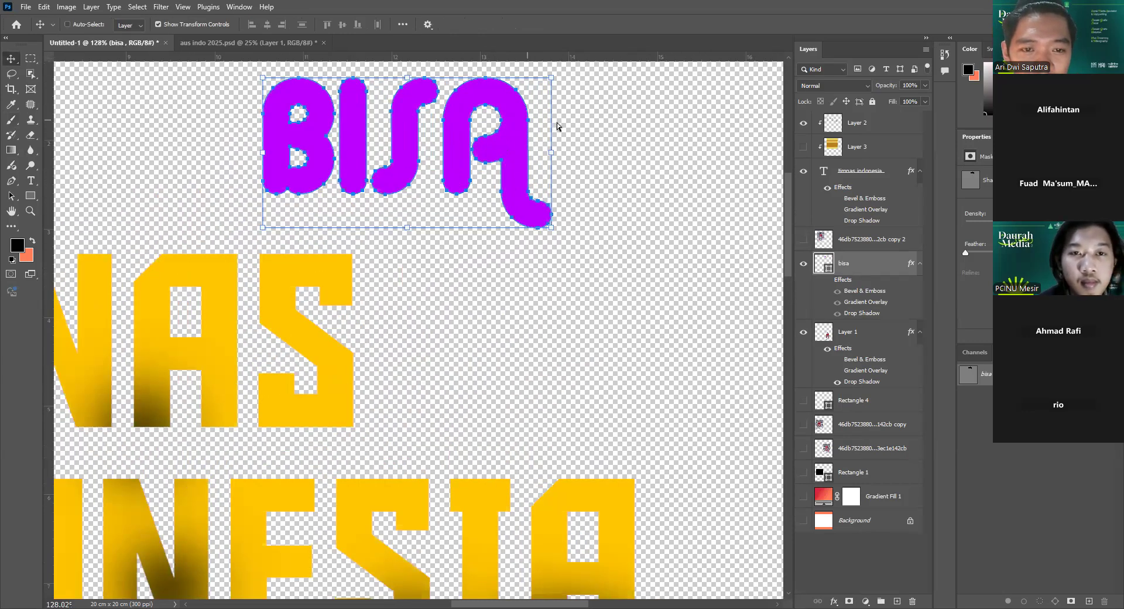
key(ctrl+z)
click(11, 184)
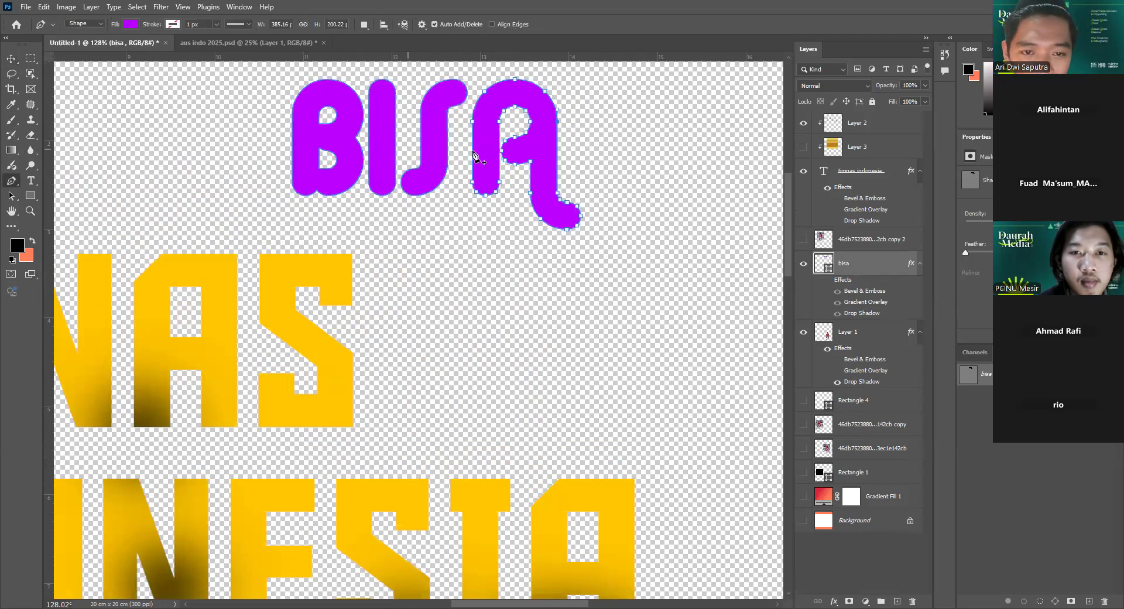
drag(560, 129, 678, 126)
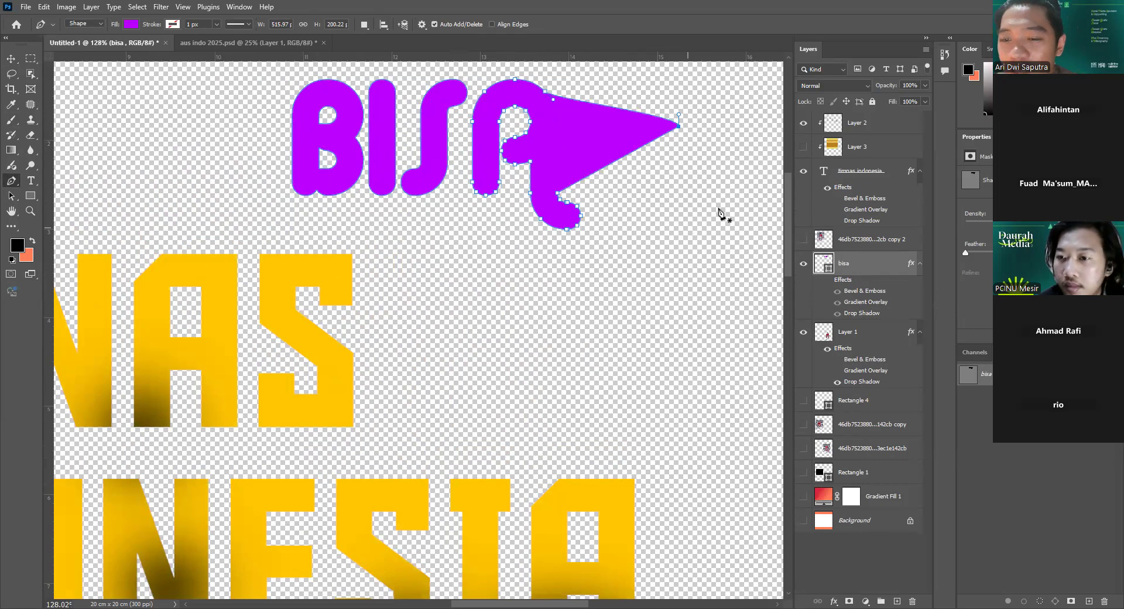
right_click(850, 417)
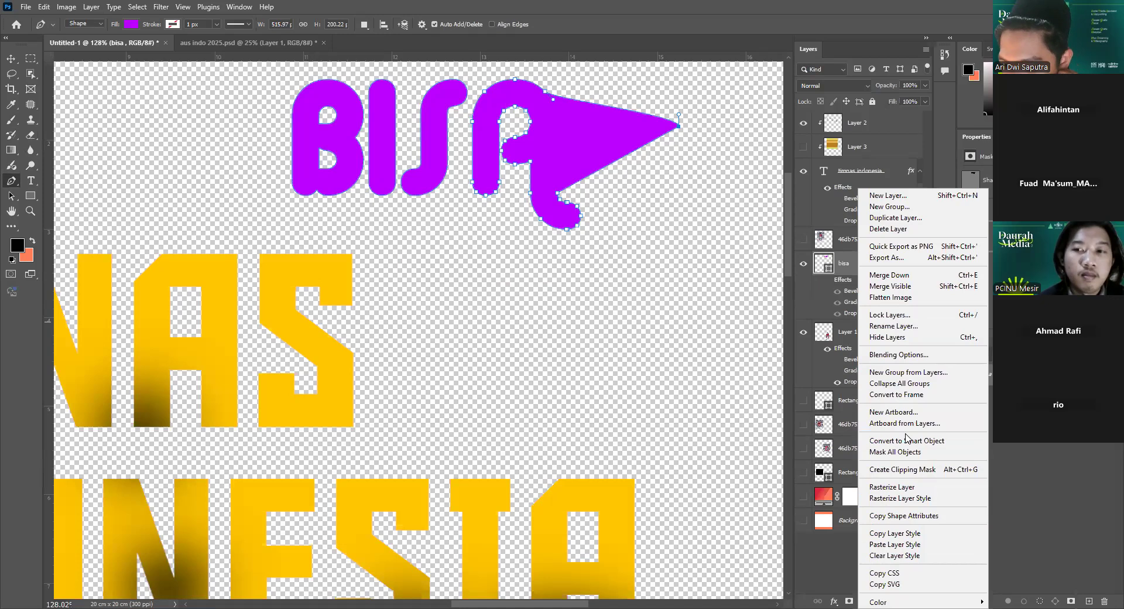
click(961, 151)
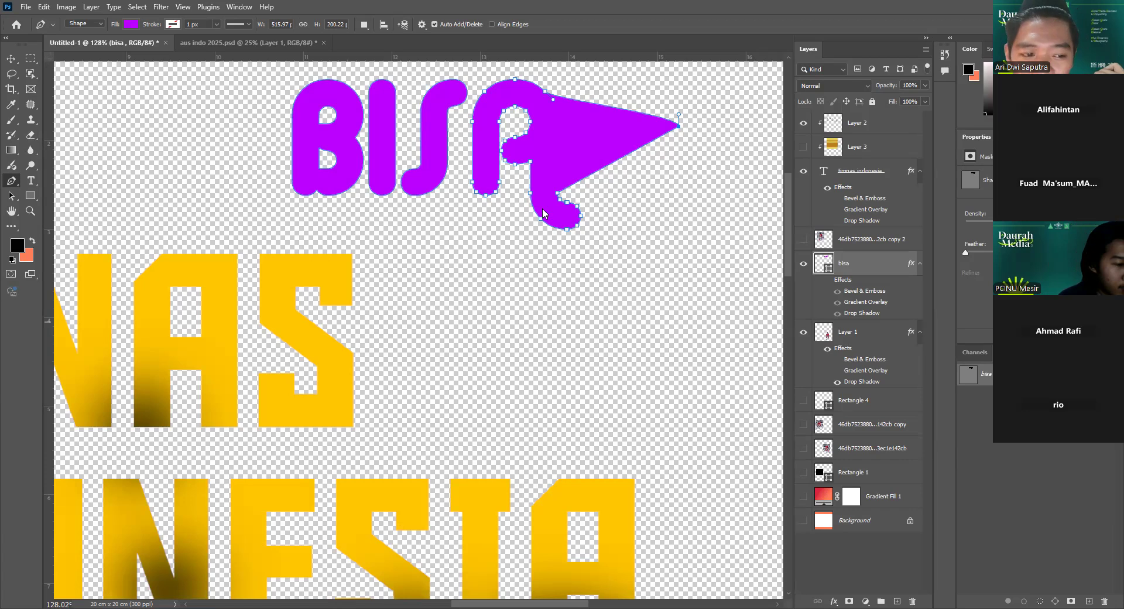
Hide the brush-shaded Layer 2 above the TIMNAS INDONESIA title.
scroll(543, 213, down, 1)
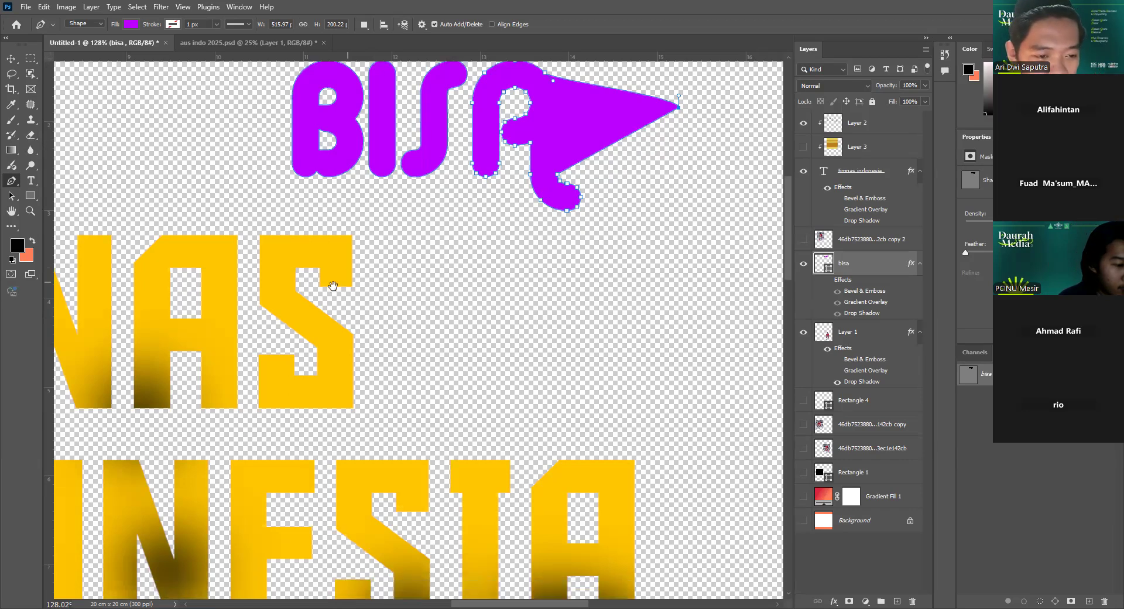
drag(321, 282, 584, 237)
click(804, 127)
Try an Inner Shadow effect on the title layer with a distance of 10 px.
click(844, 187)
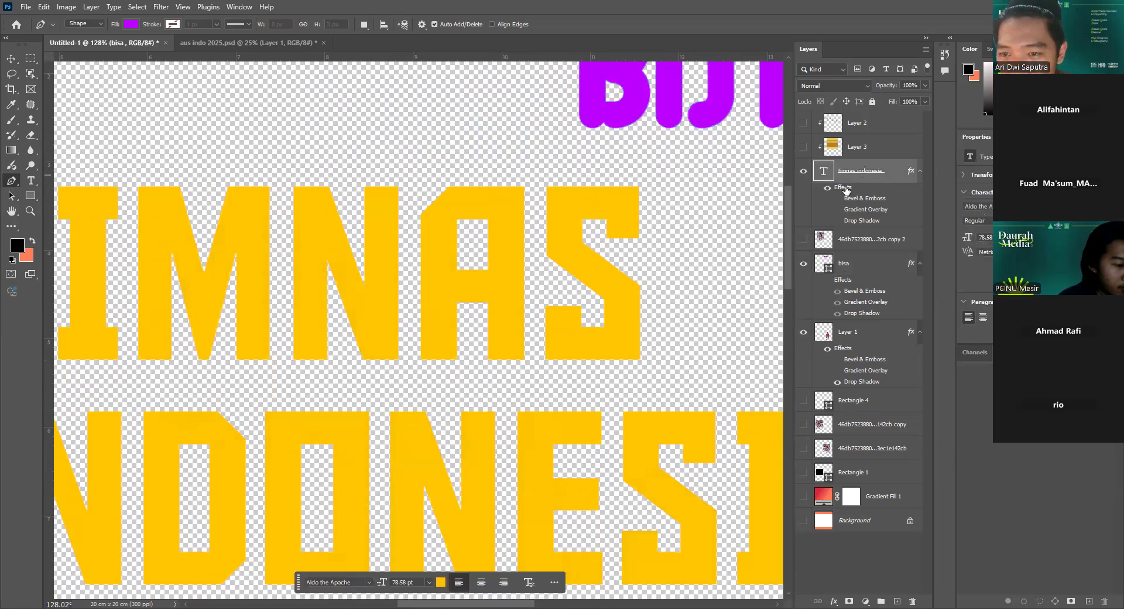
double_click(844, 187)
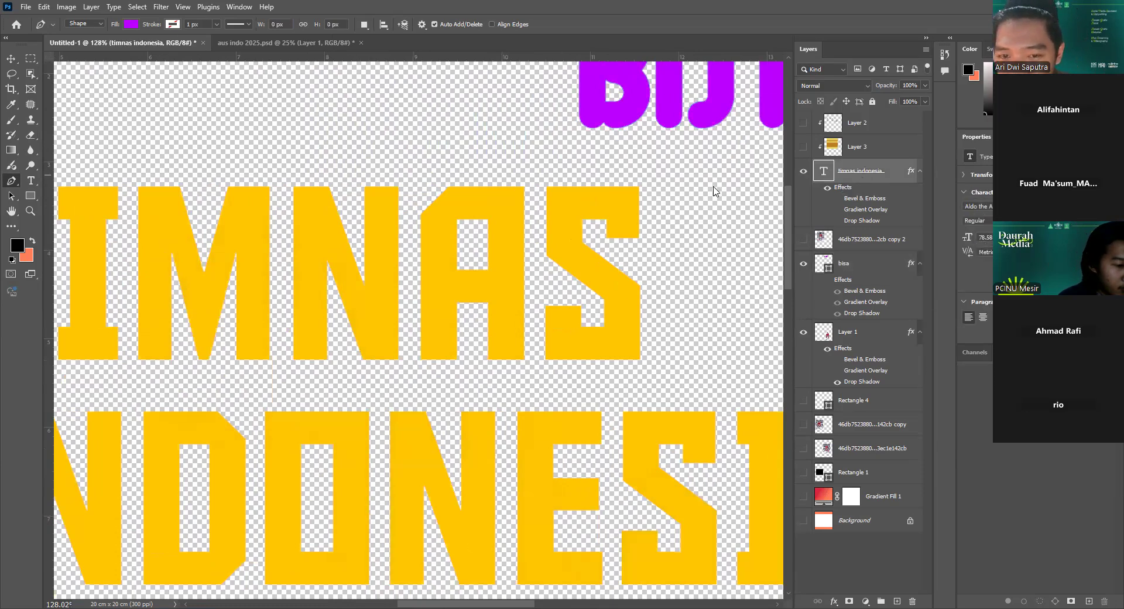
click(701, 236)
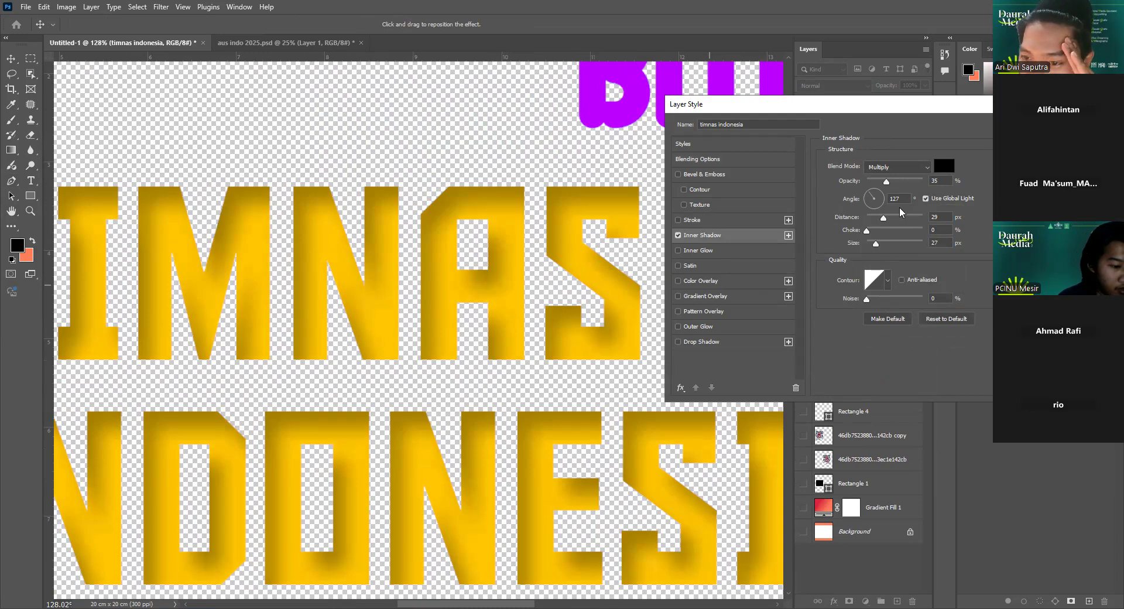
drag(867, 219, 872, 218)
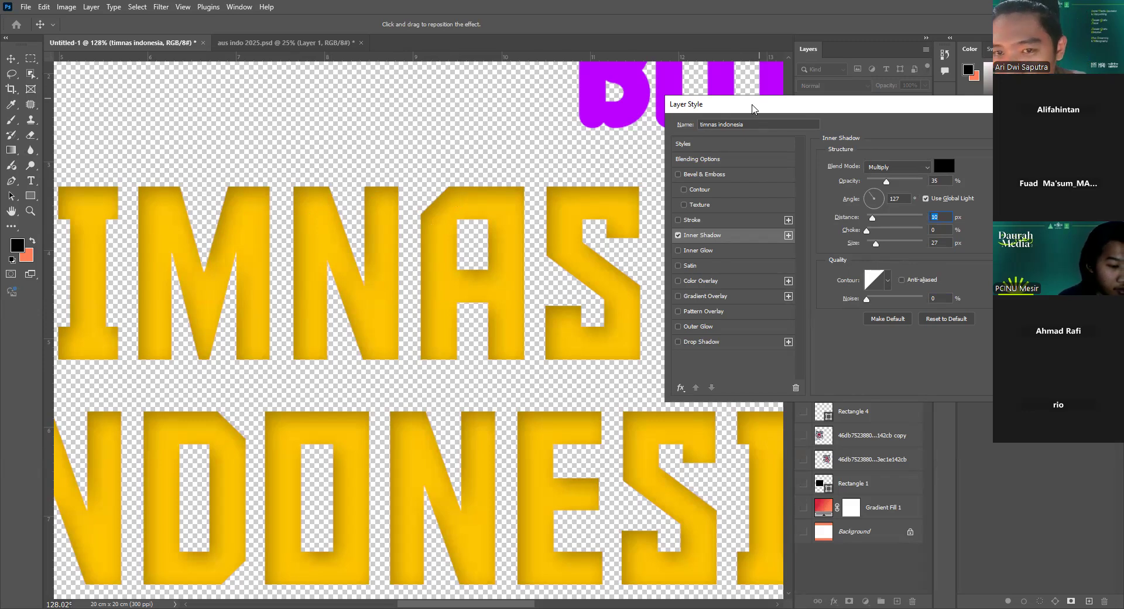
drag(768, 109, 532, 94)
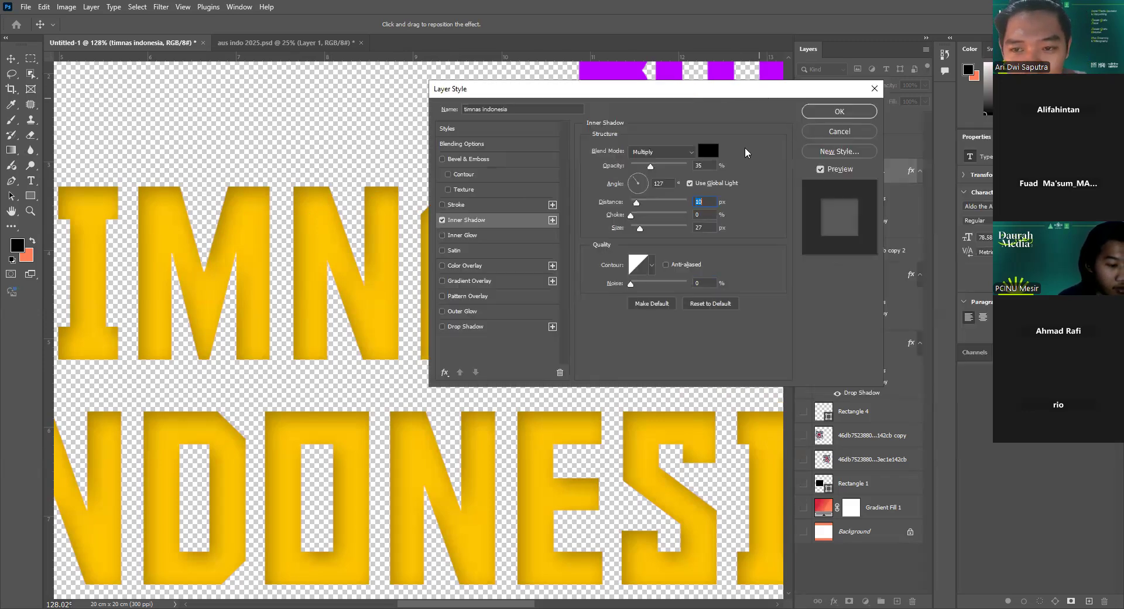
click(873, 90)
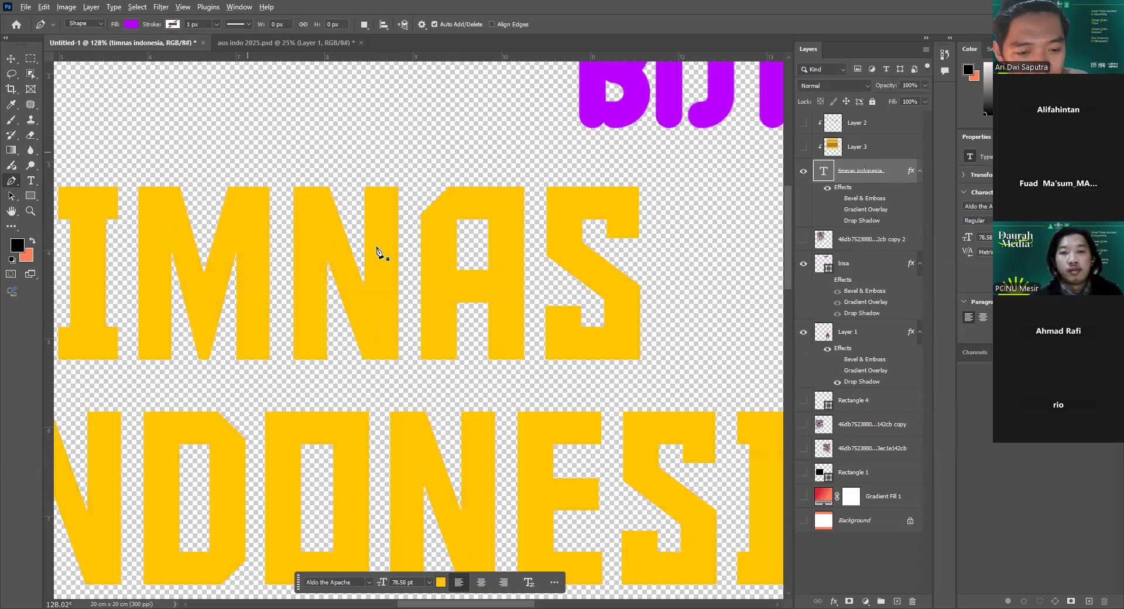
Place the prabowo gibran poster image at 19.20% scale above the title layer.
key(ctrl+0)
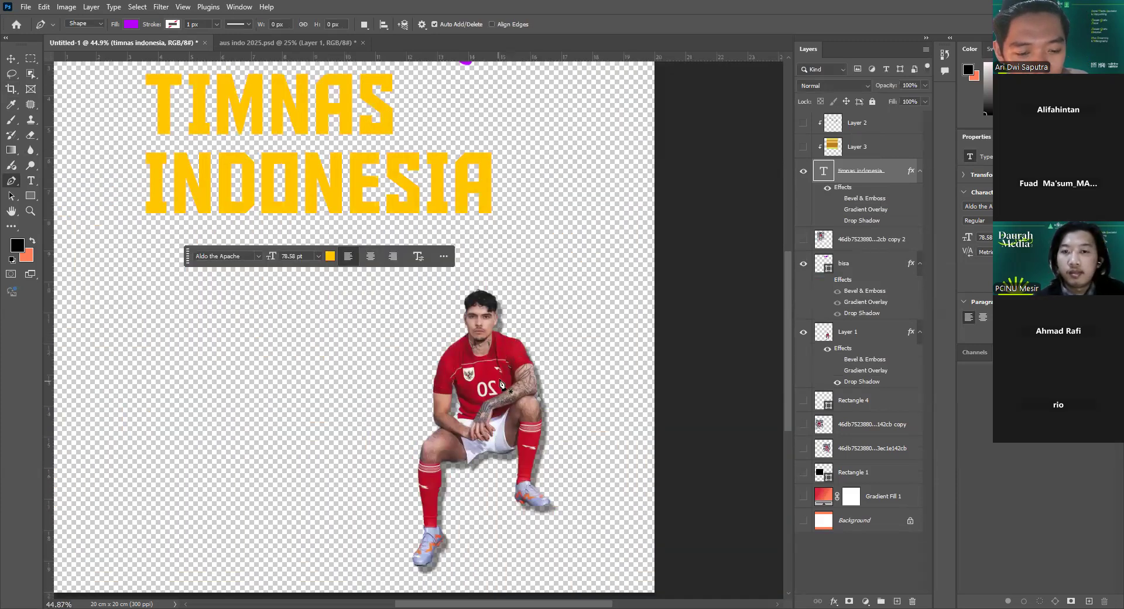
scroll(288, 220, down, 2)
scroll(175, 199, up, 3)
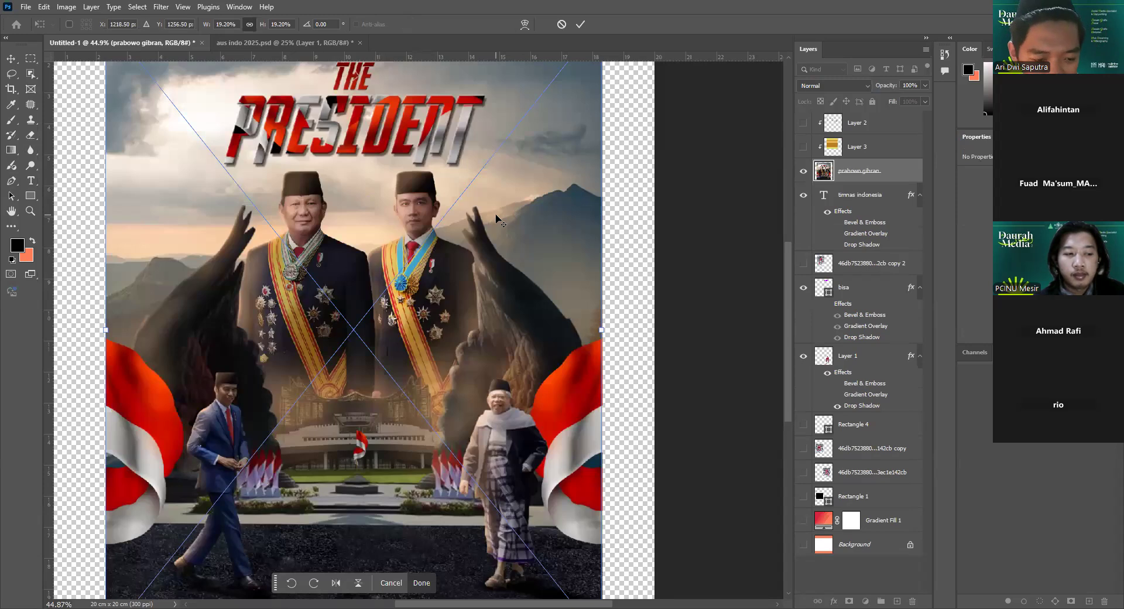
scroll(500, 225, down, 2)
click(577, 27)
key(p)
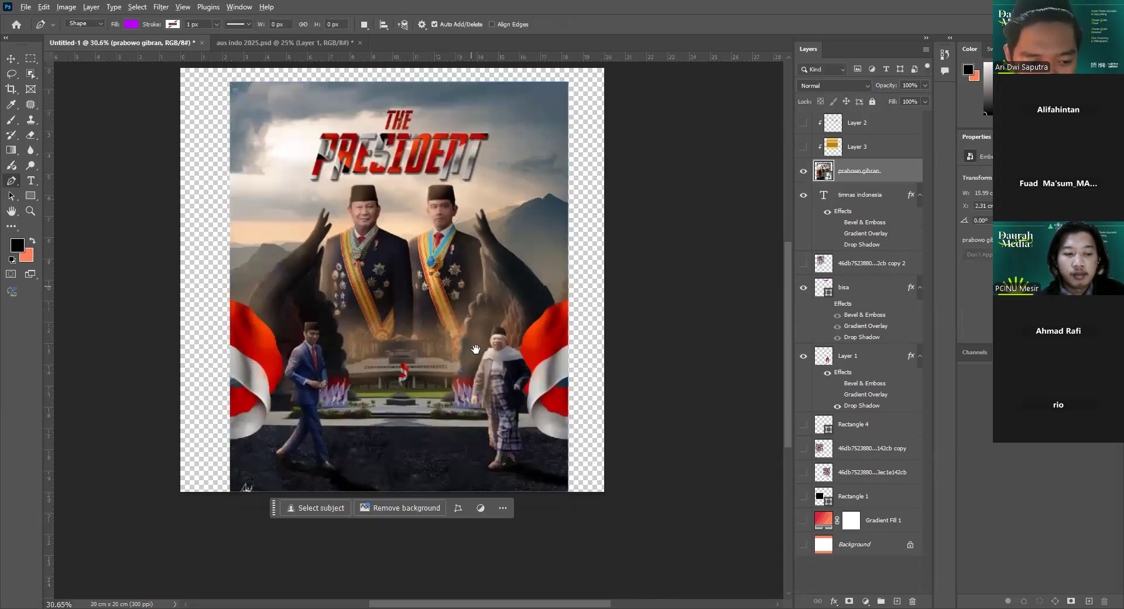
Examine the ground shadows beneath the two walking figures in the placed poster.
scroll(454, 293, up, 2)
scroll(622, 339, up, 1)
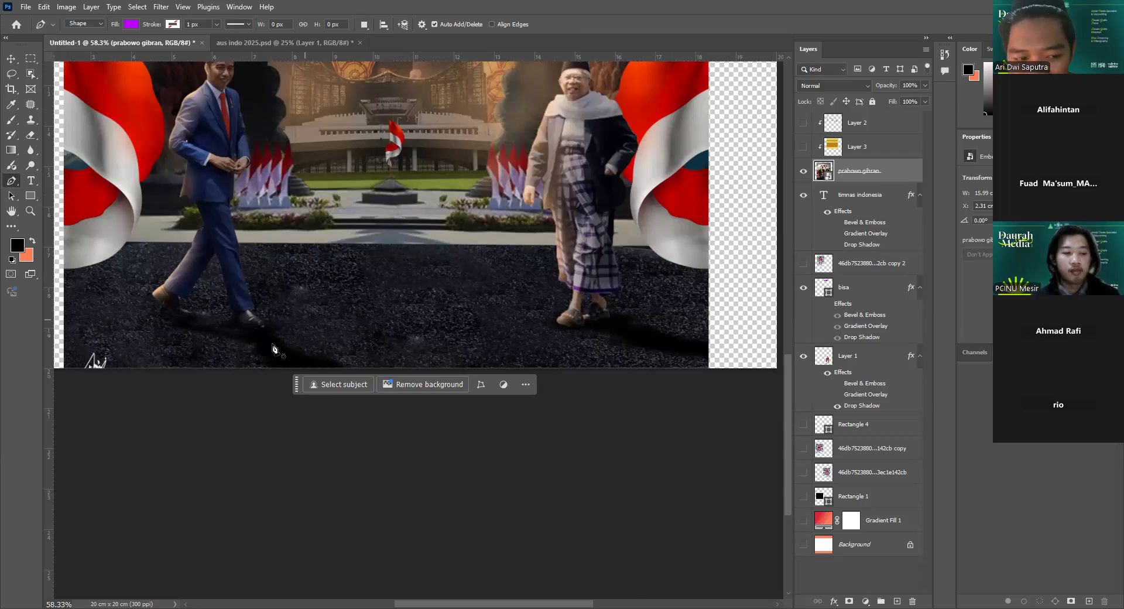
scroll(264, 352, down, 2)
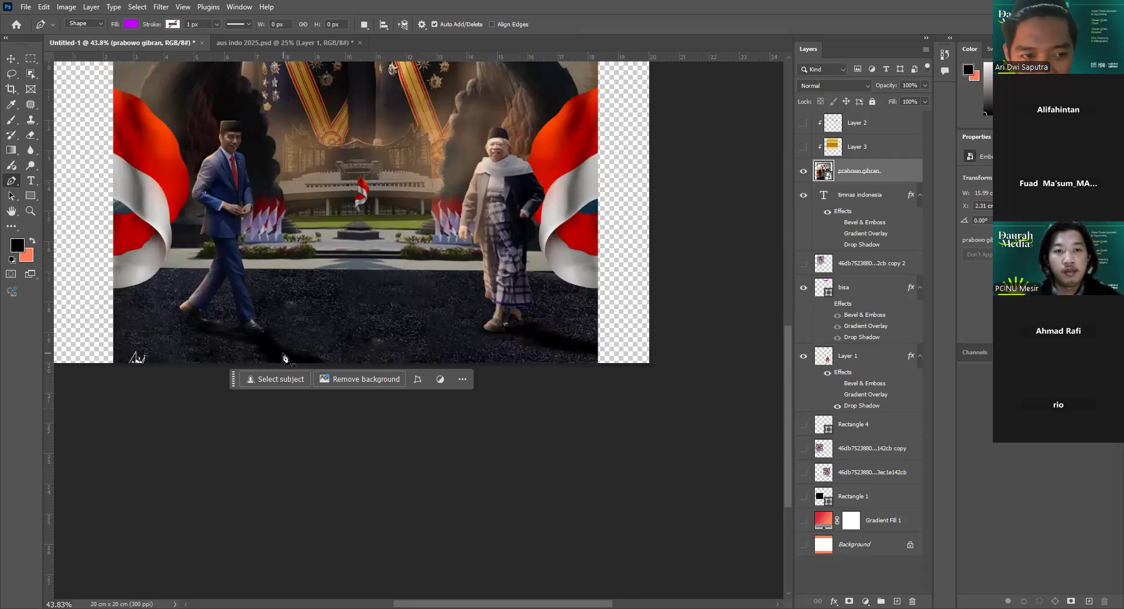
scroll(430, 253, up, 2)
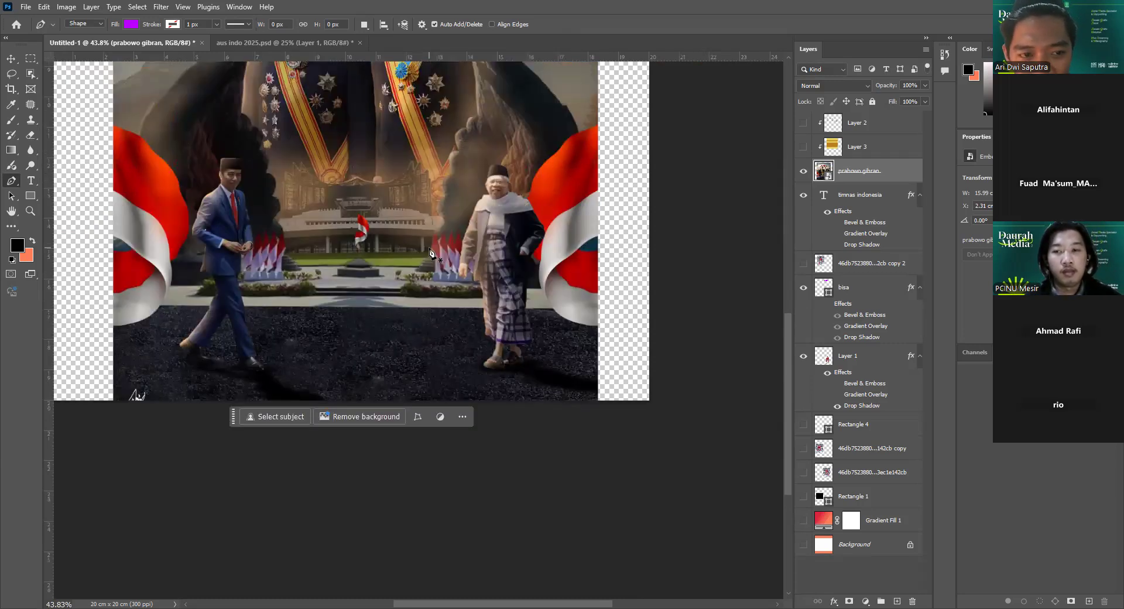
scroll(430, 253, down, 2)
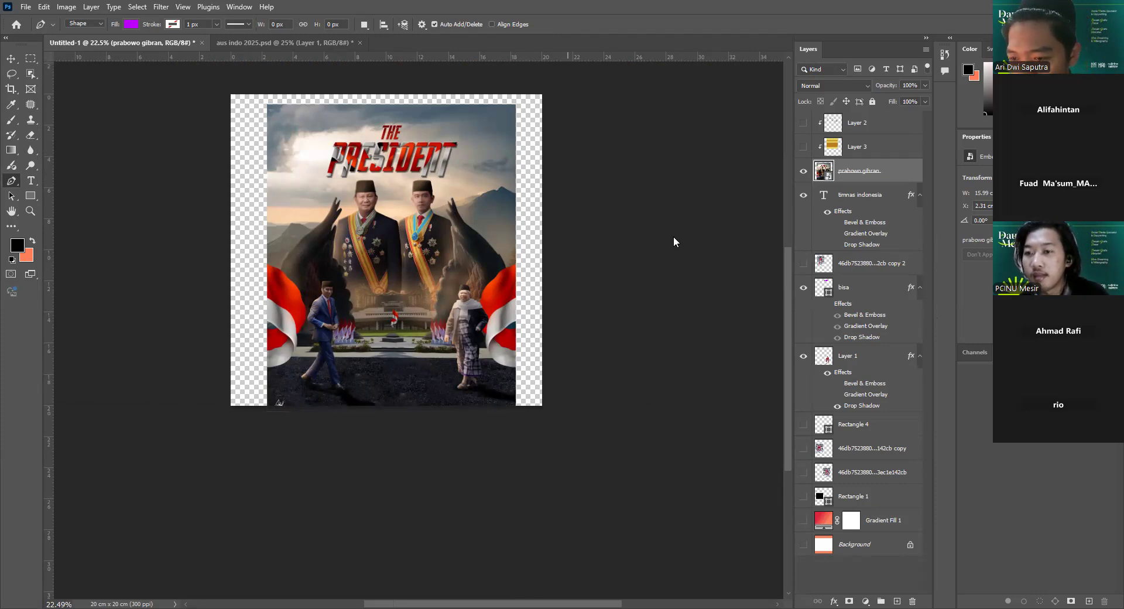
click(400, 265)
drag(396, 282, 400, 259)
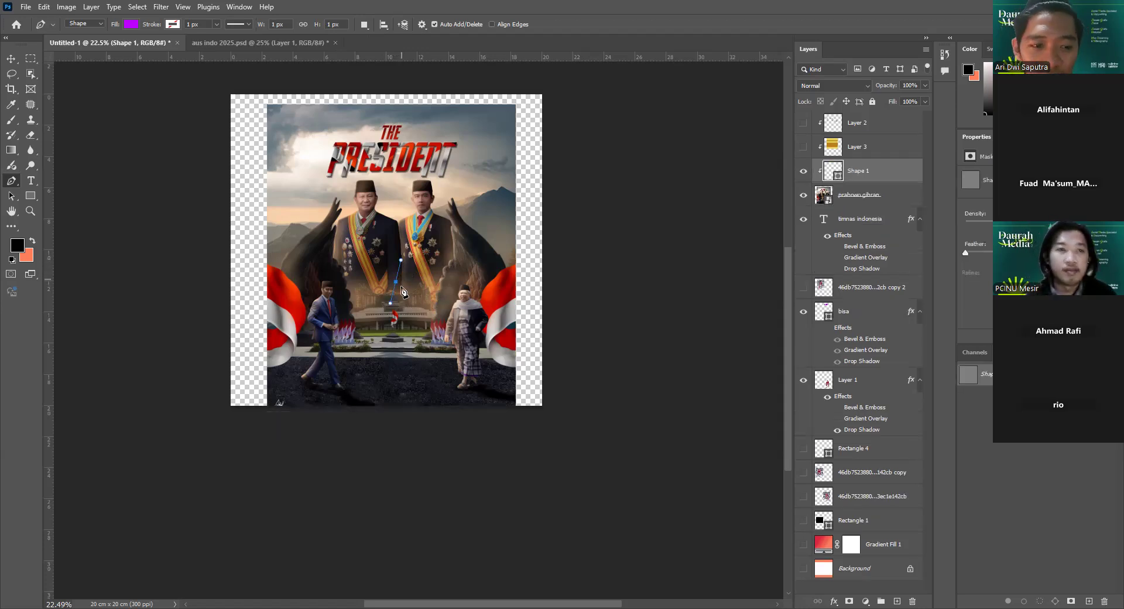
click(11, 59)
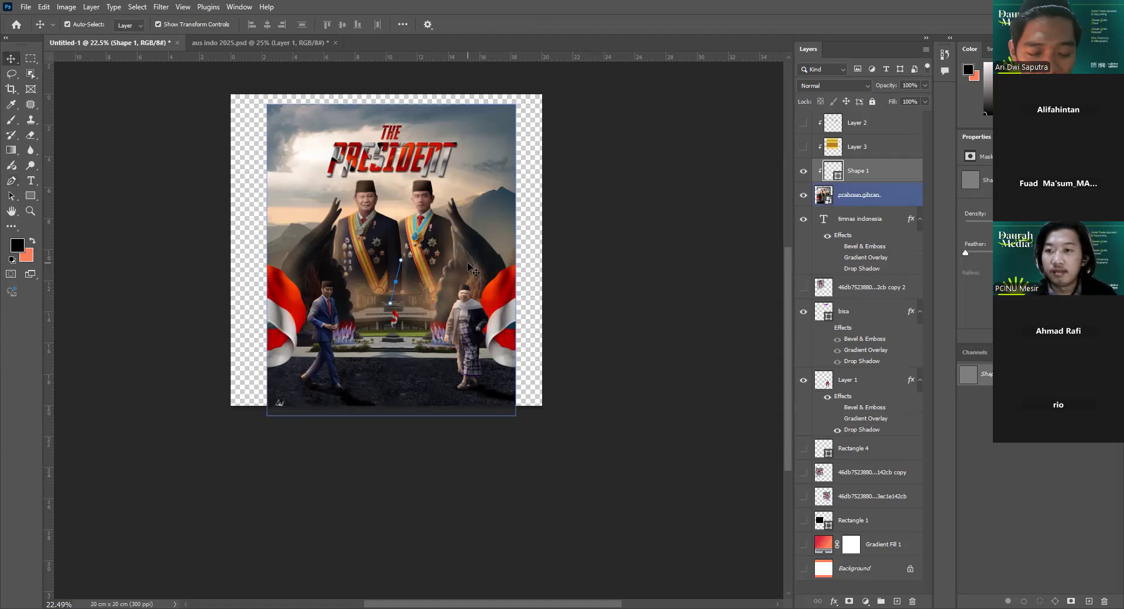
key(ctrl)
key(ctrl+z)
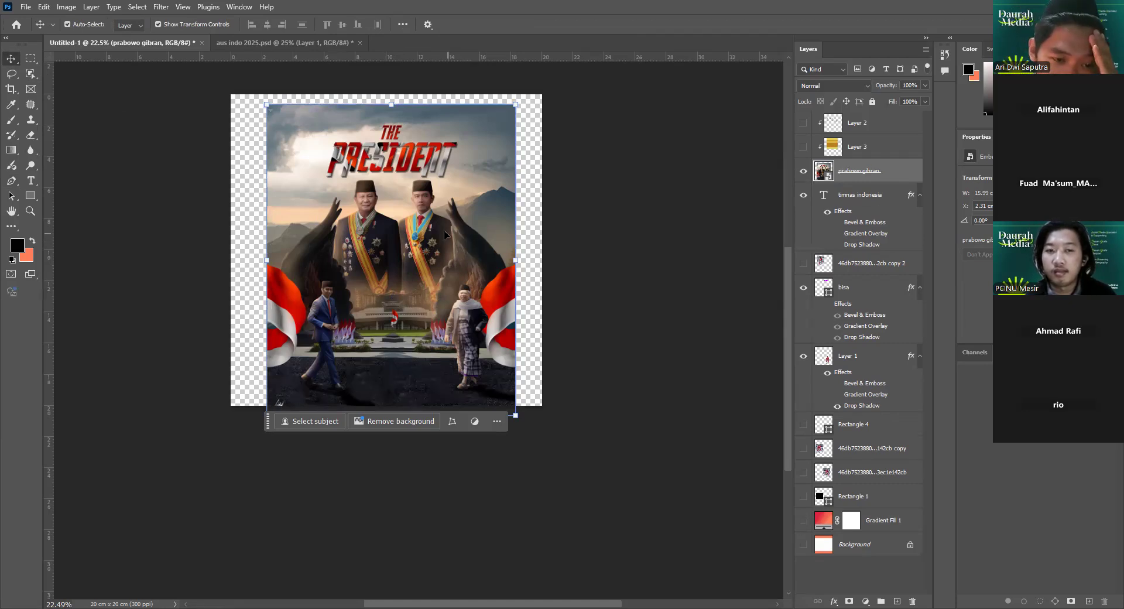
Move the prabowo gibran poster up to fit the canvas height and hide its layer.
click(412, 234)
drag(413, 231, 399, 239)
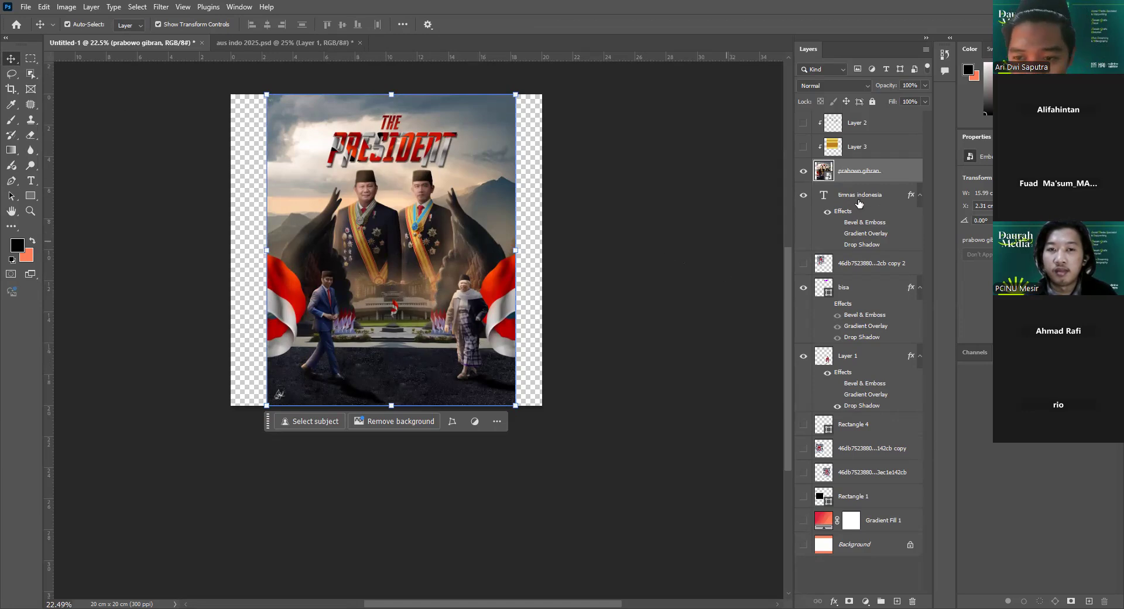
click(804, 171)
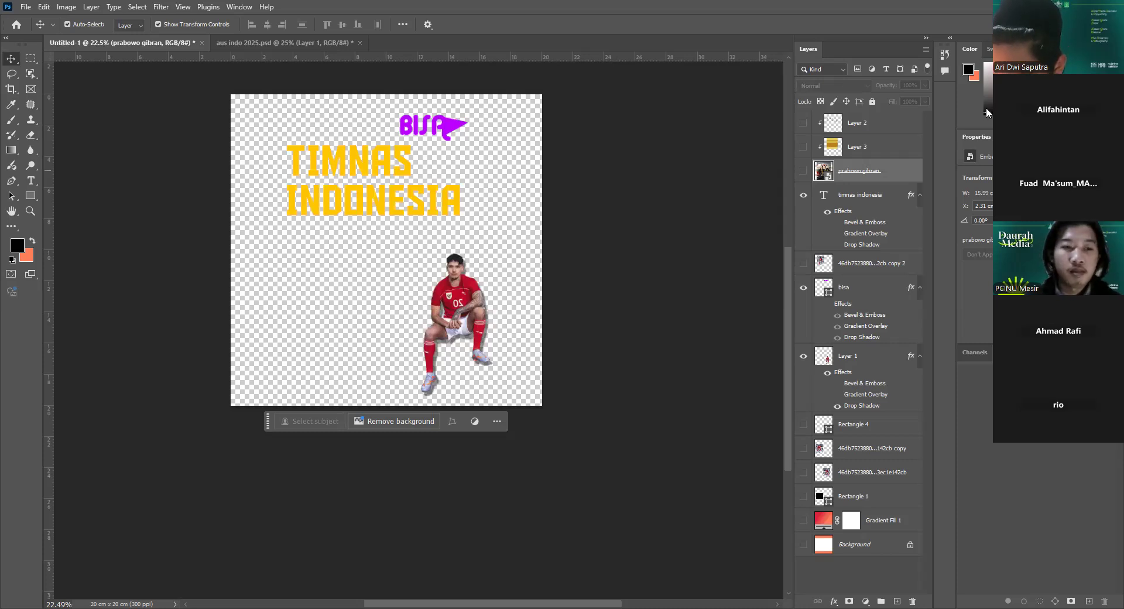
Switch to the DAURAH MEDIA PCINU MESIS page in Notion and review the topics planned for the four meetings.
click(387, 524)
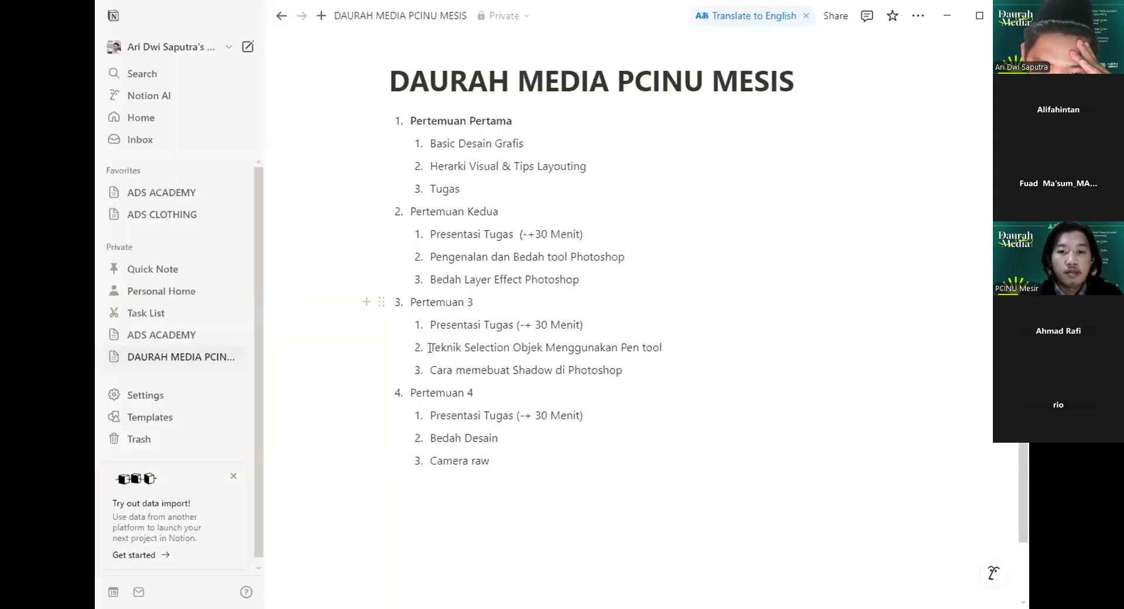
drag(429, 348, 662, 349)
drag(429, 372, 673, 369)
click(673, 369)
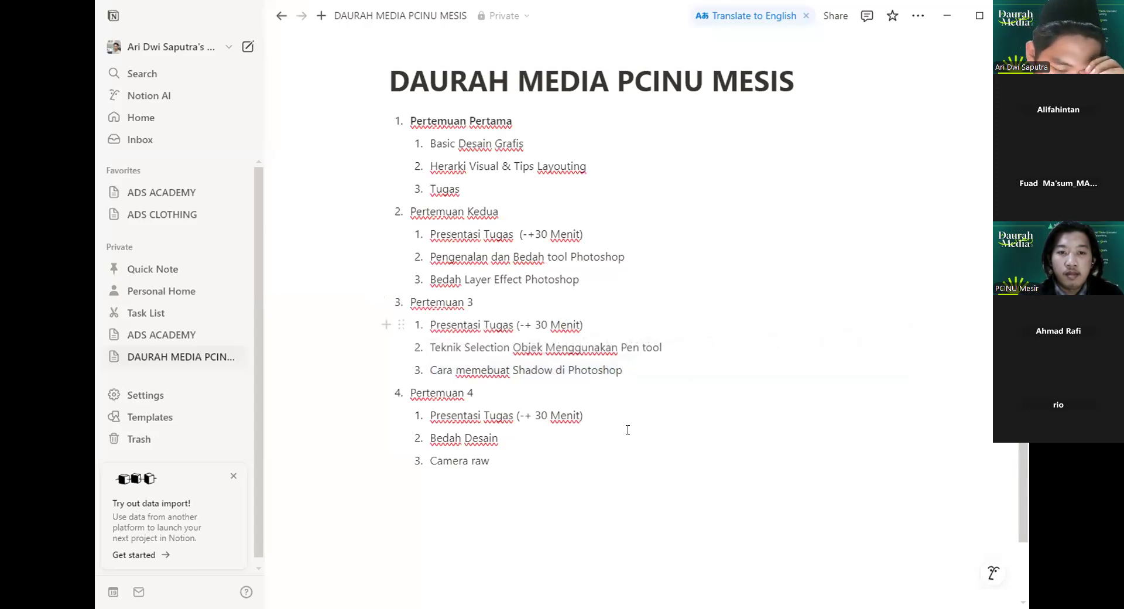
drag(430, 436, 498, 440)
drag(430, 324, 582, 325)
click(446, 165)
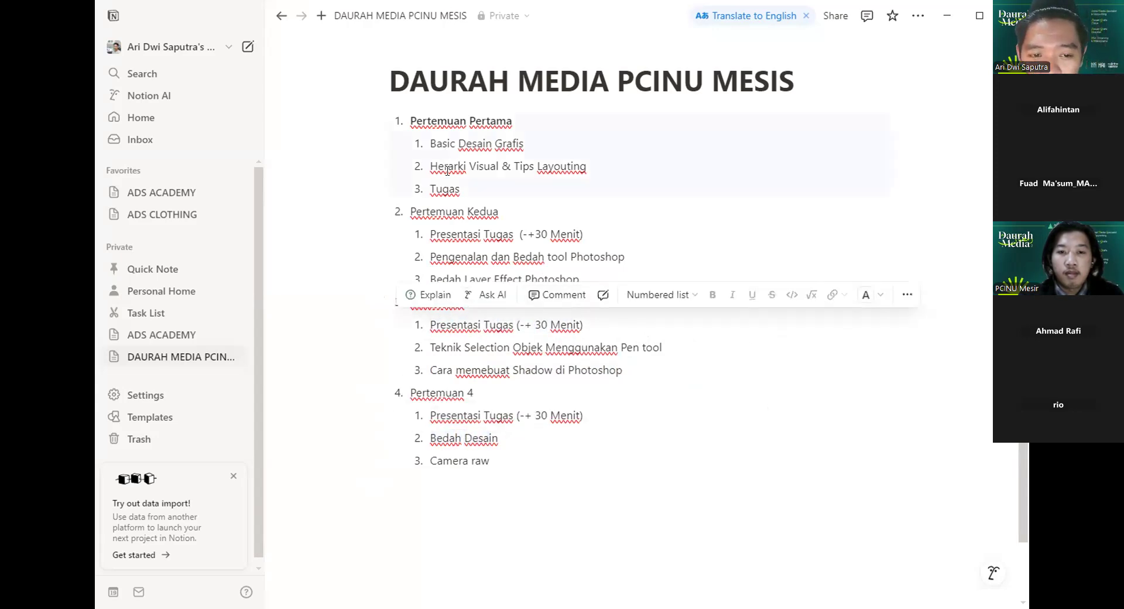
drag(447, 165, 464, 189)
click(463, 189)
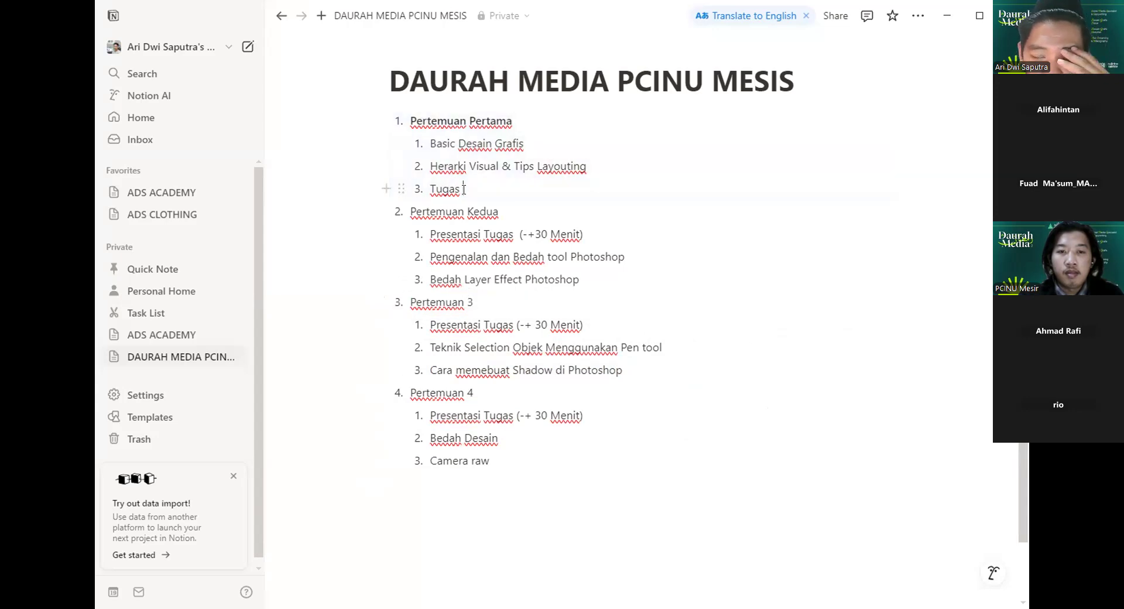